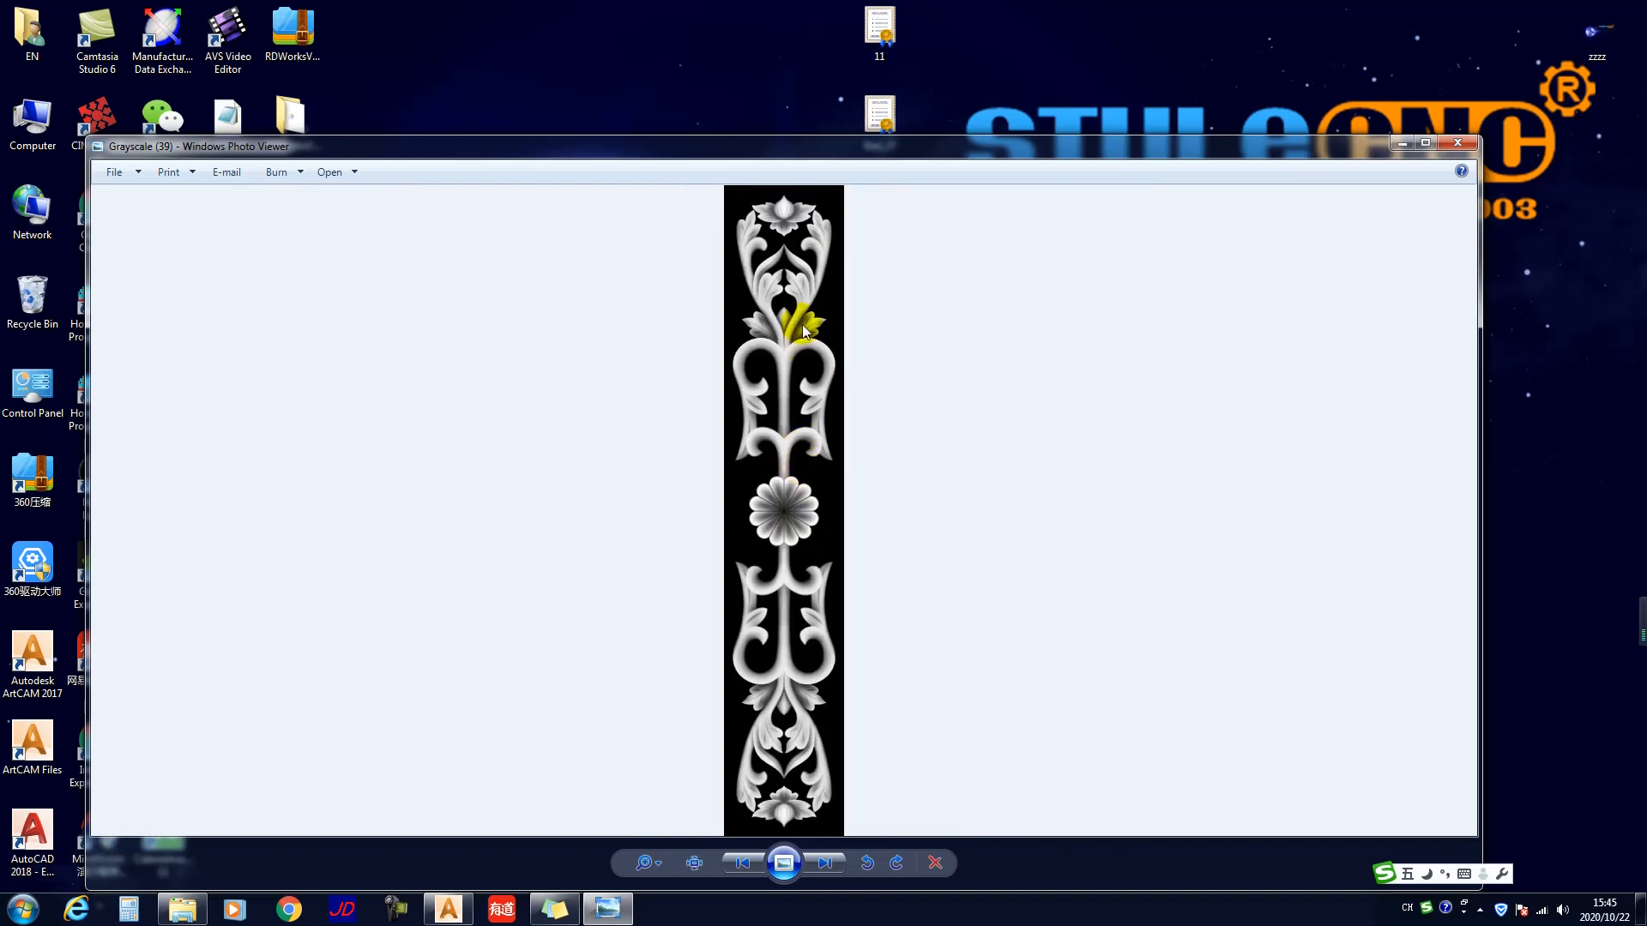
Step: Close the grayscale image preview and switch to ArtCAM in a maximized window
click(1458, 143)
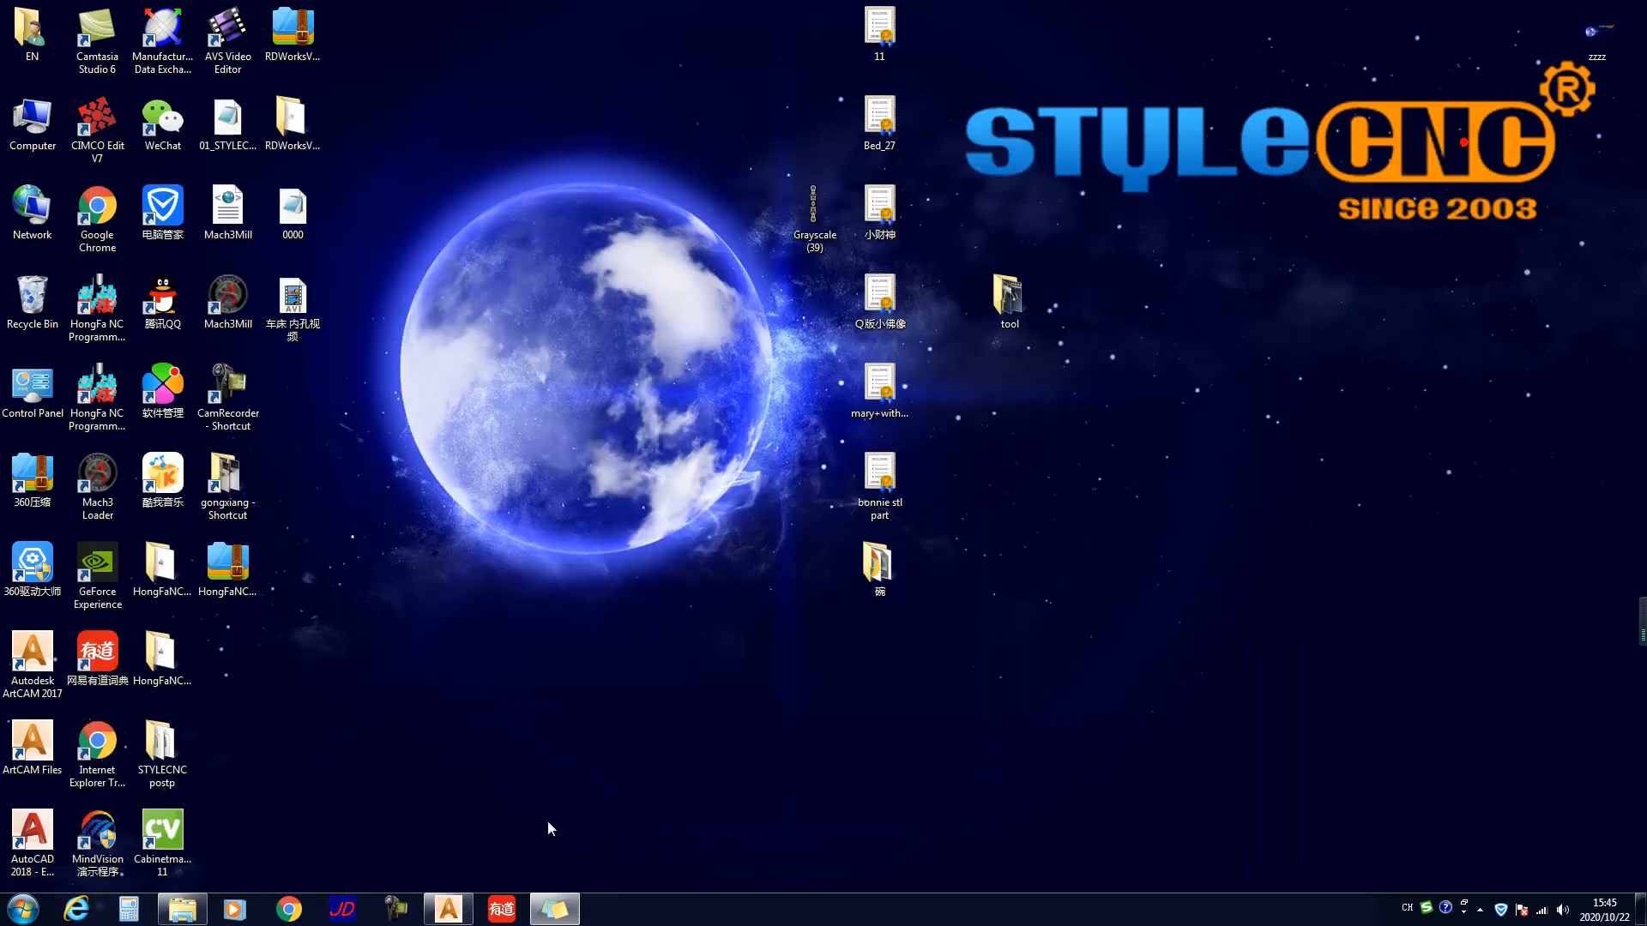
click(447, 911)
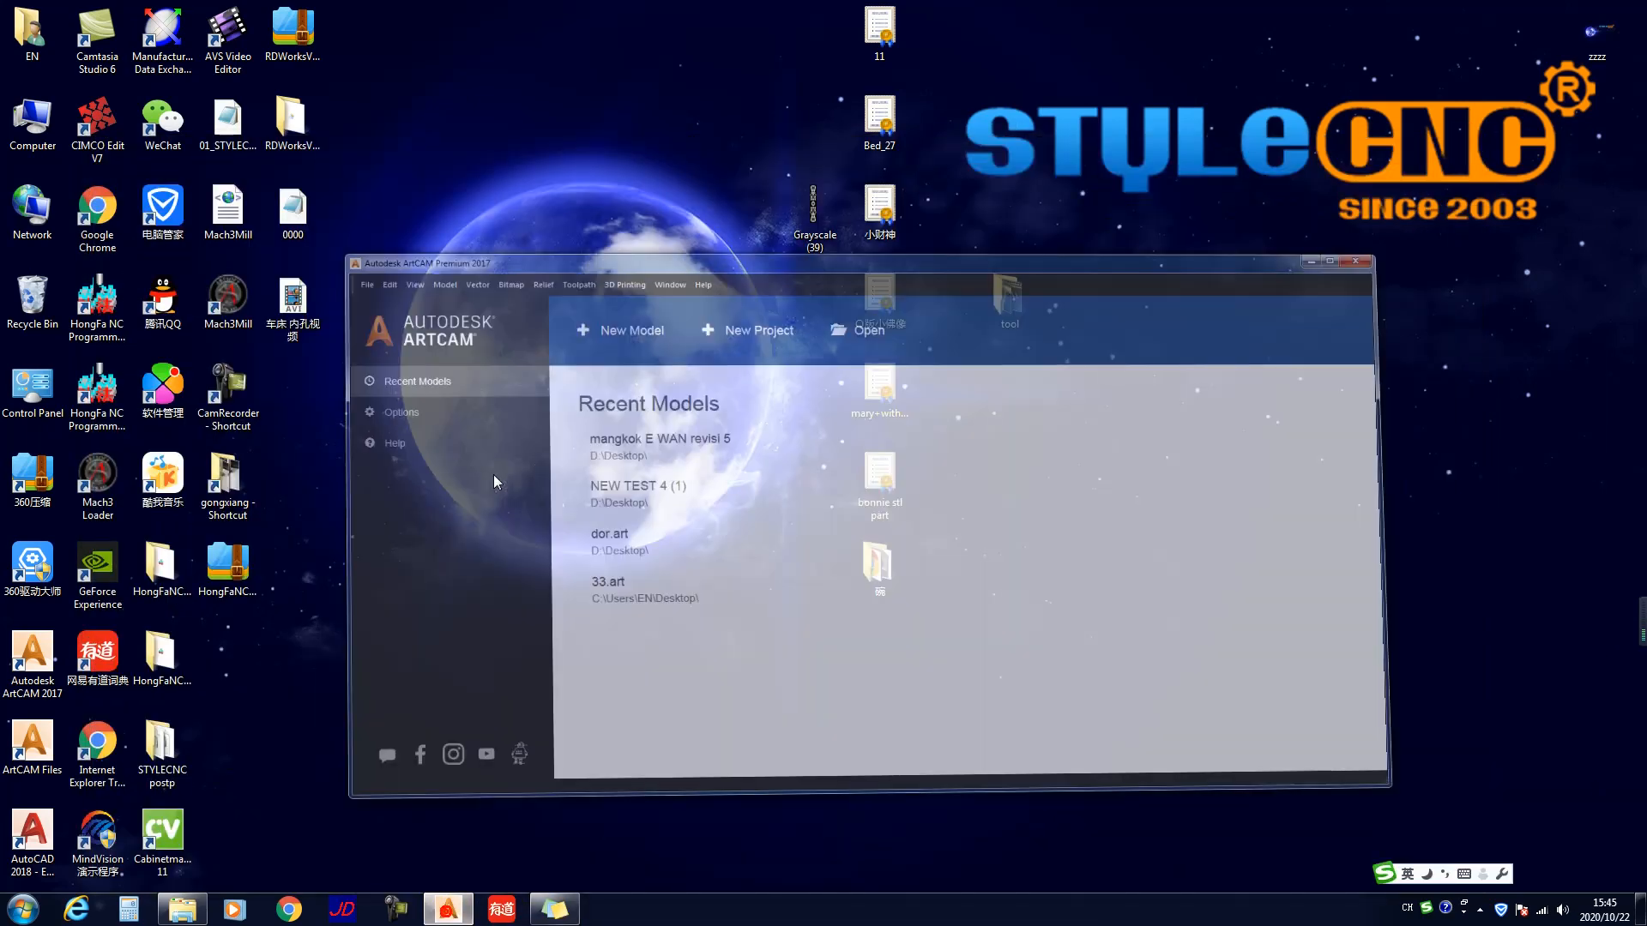
drag(820, 168, 518, 173)
double_click(518, 173)
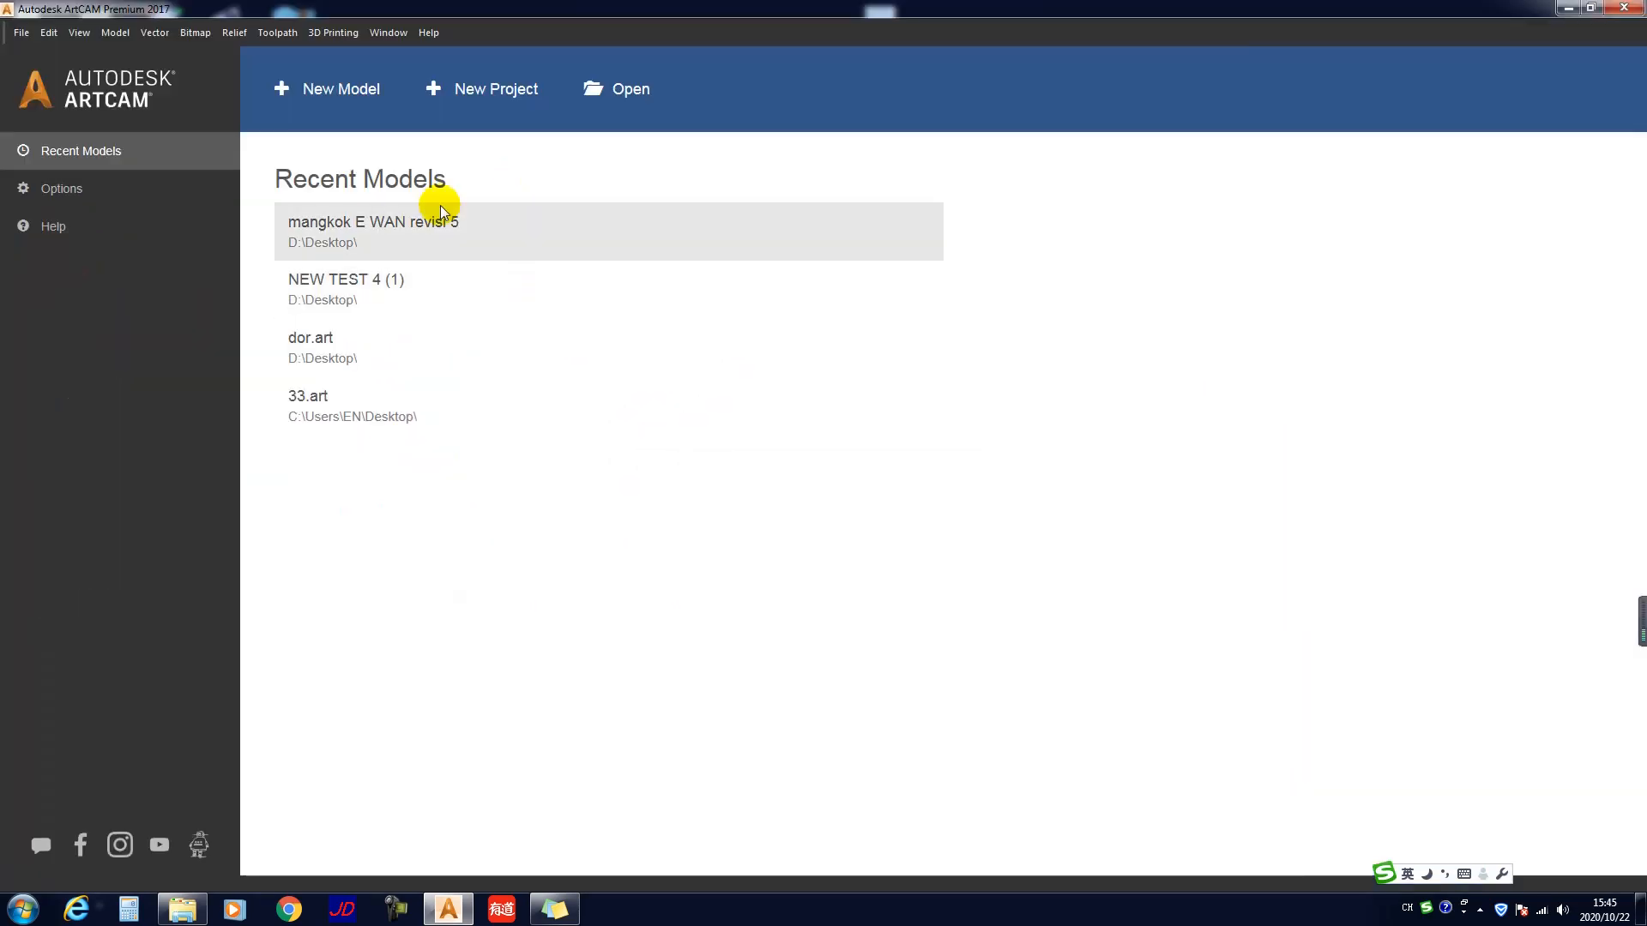
Step: Start a new rotary model measured in inches, with a cylinder diameter of 12 and a length of 36
click(22, 36)
mouse_move(50, 59)
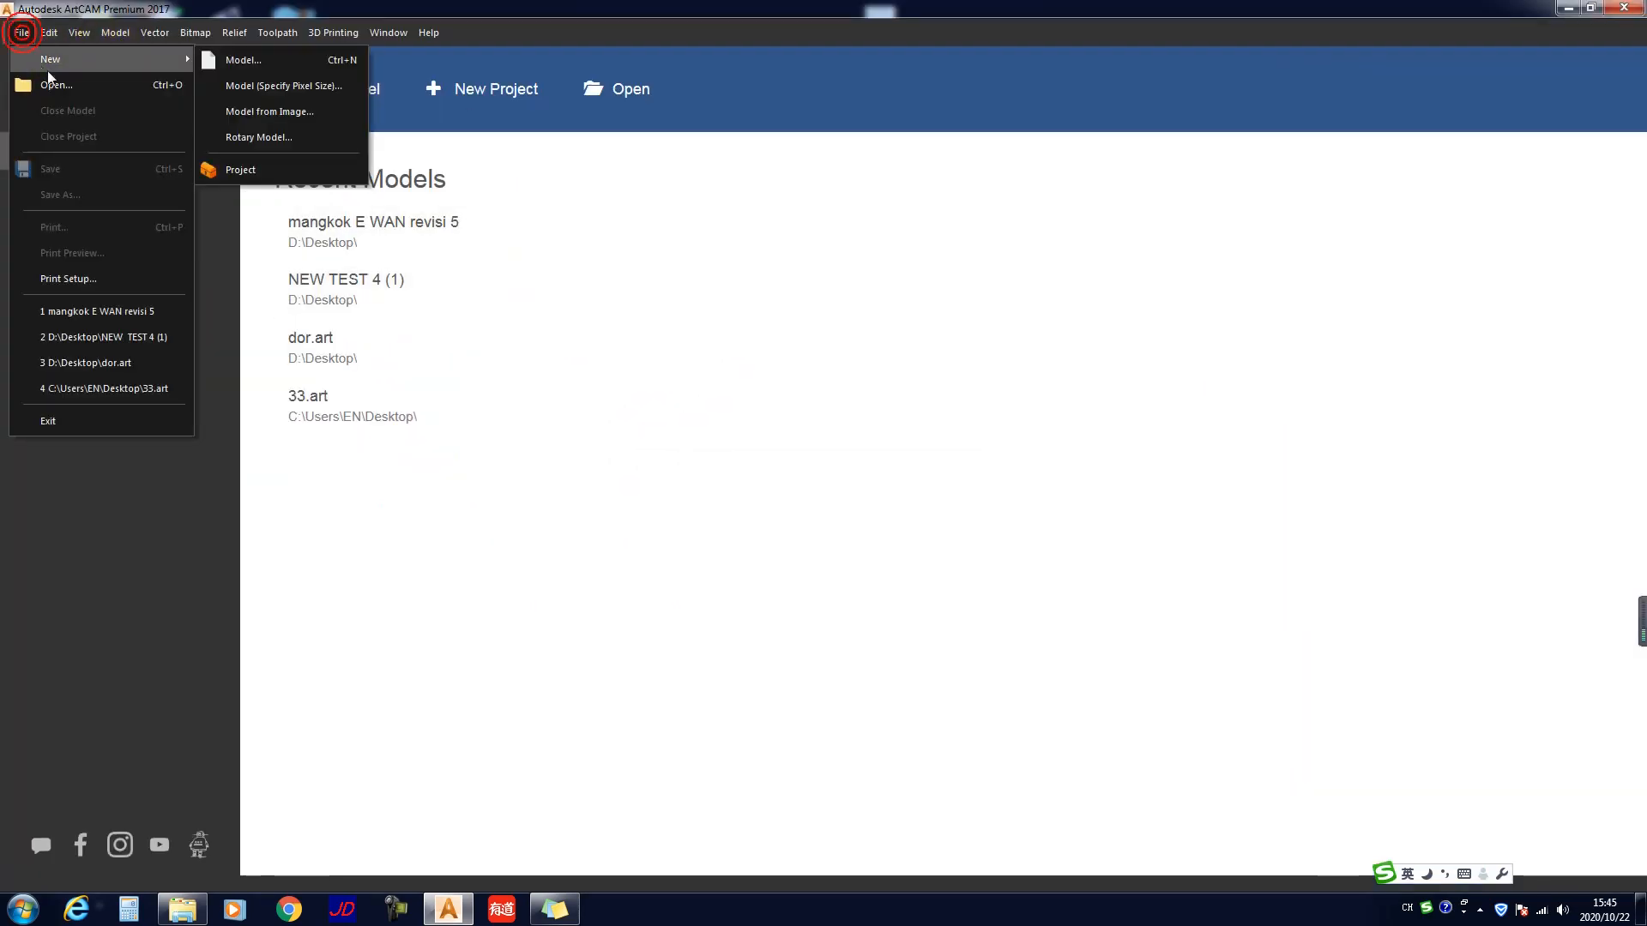
click(275, 138)
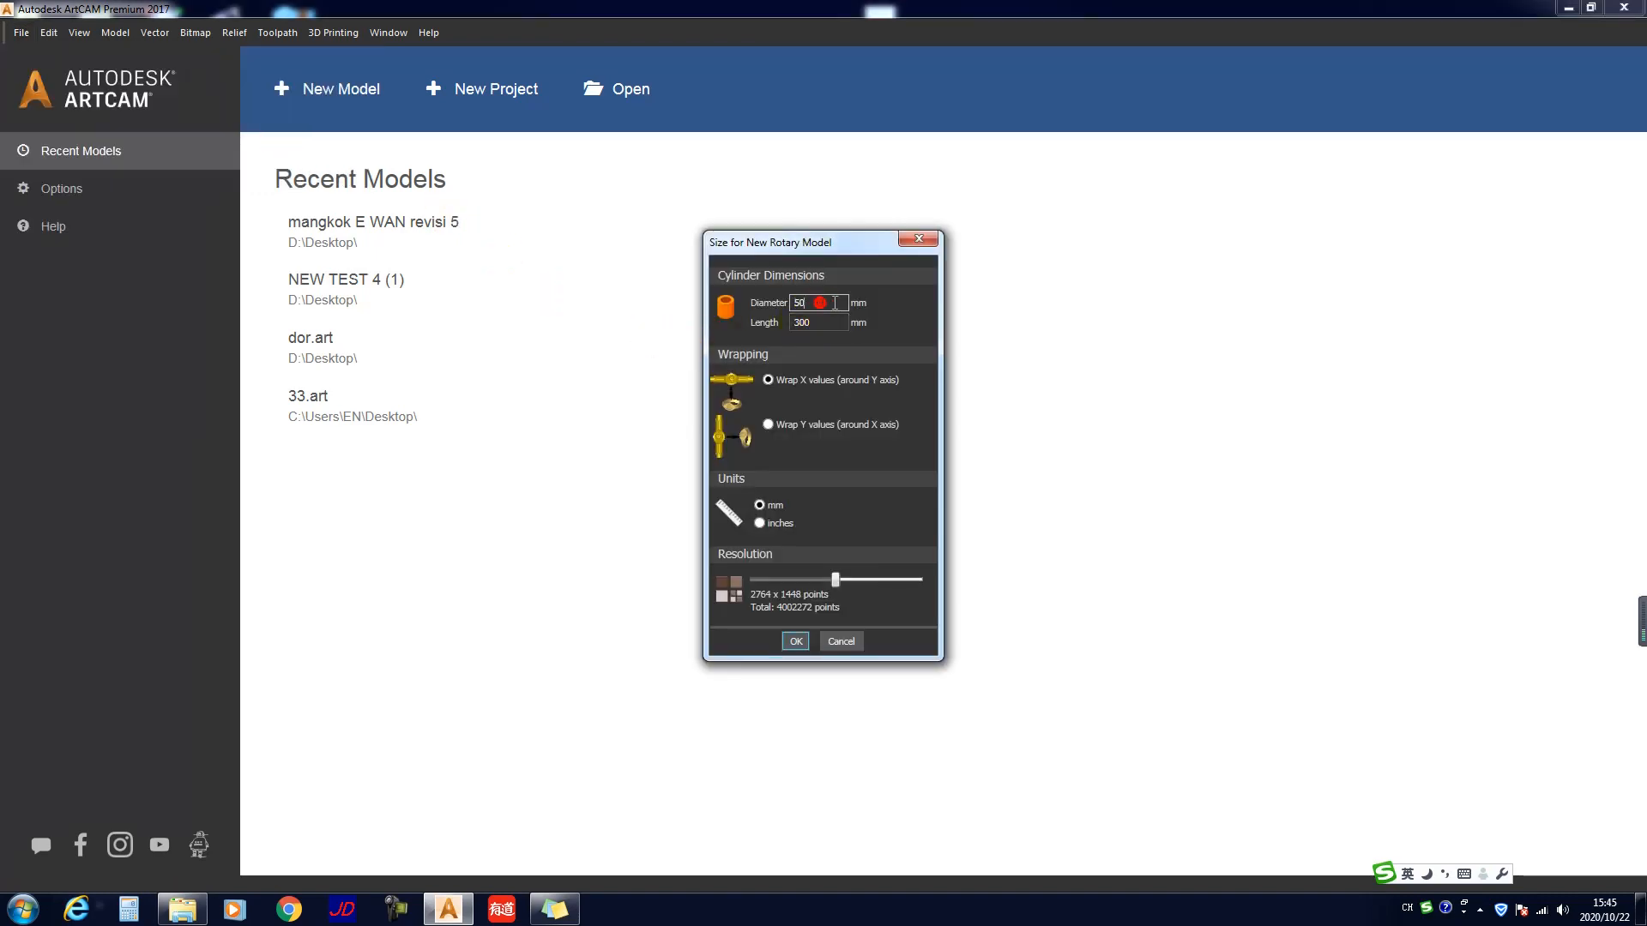
click(760, 523)
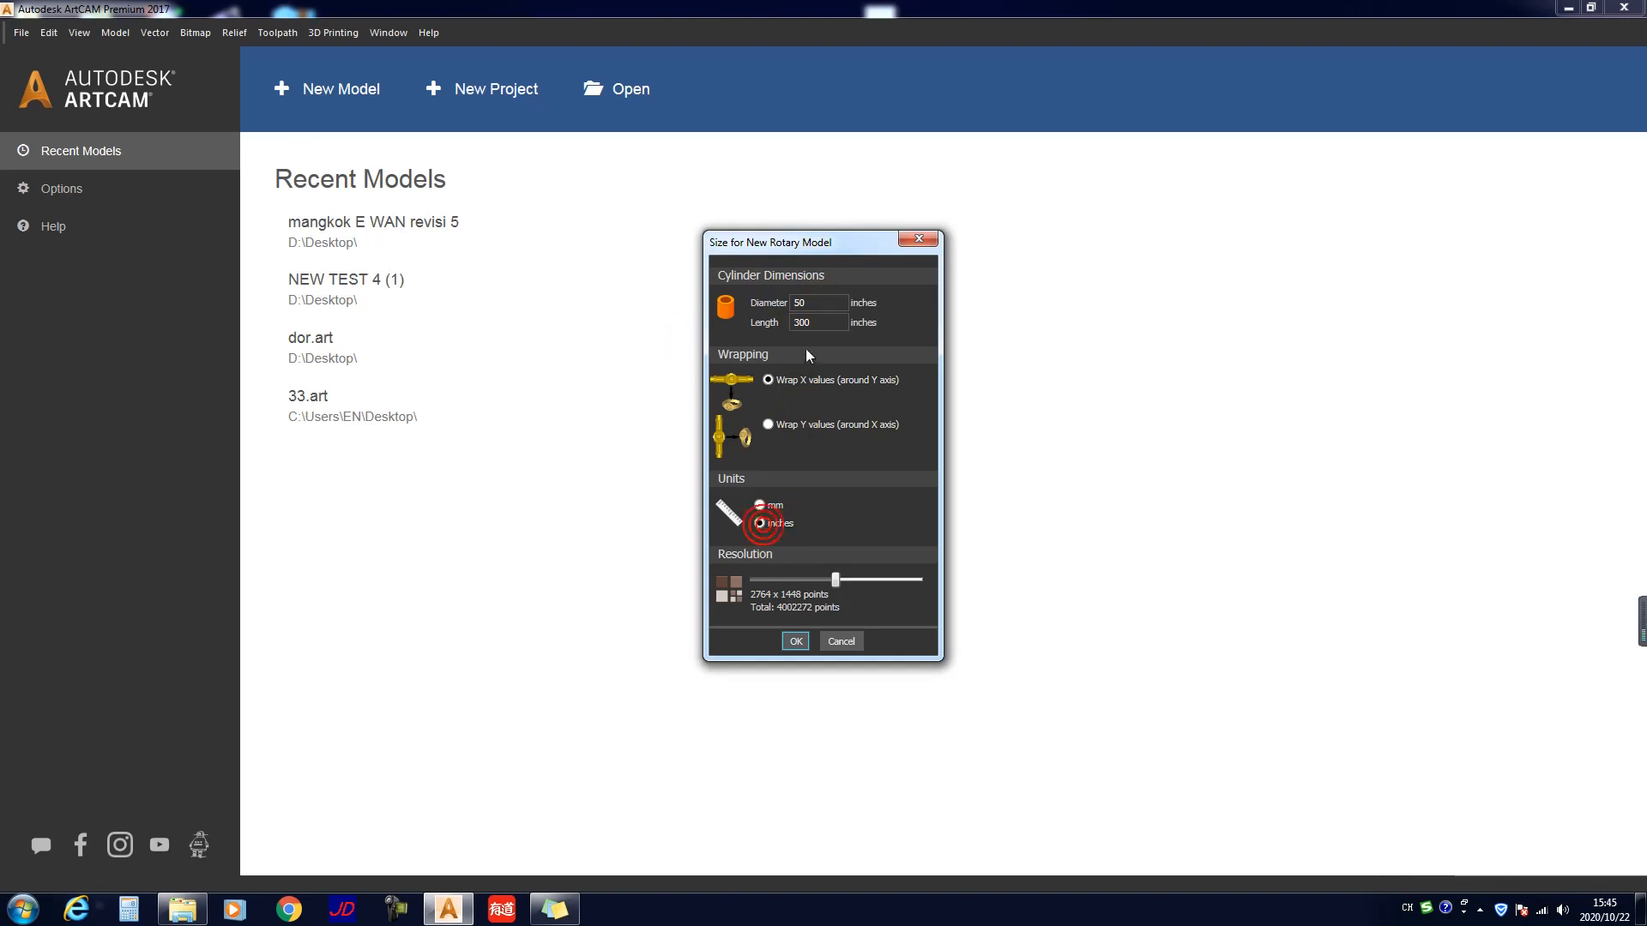
click(821, 303)
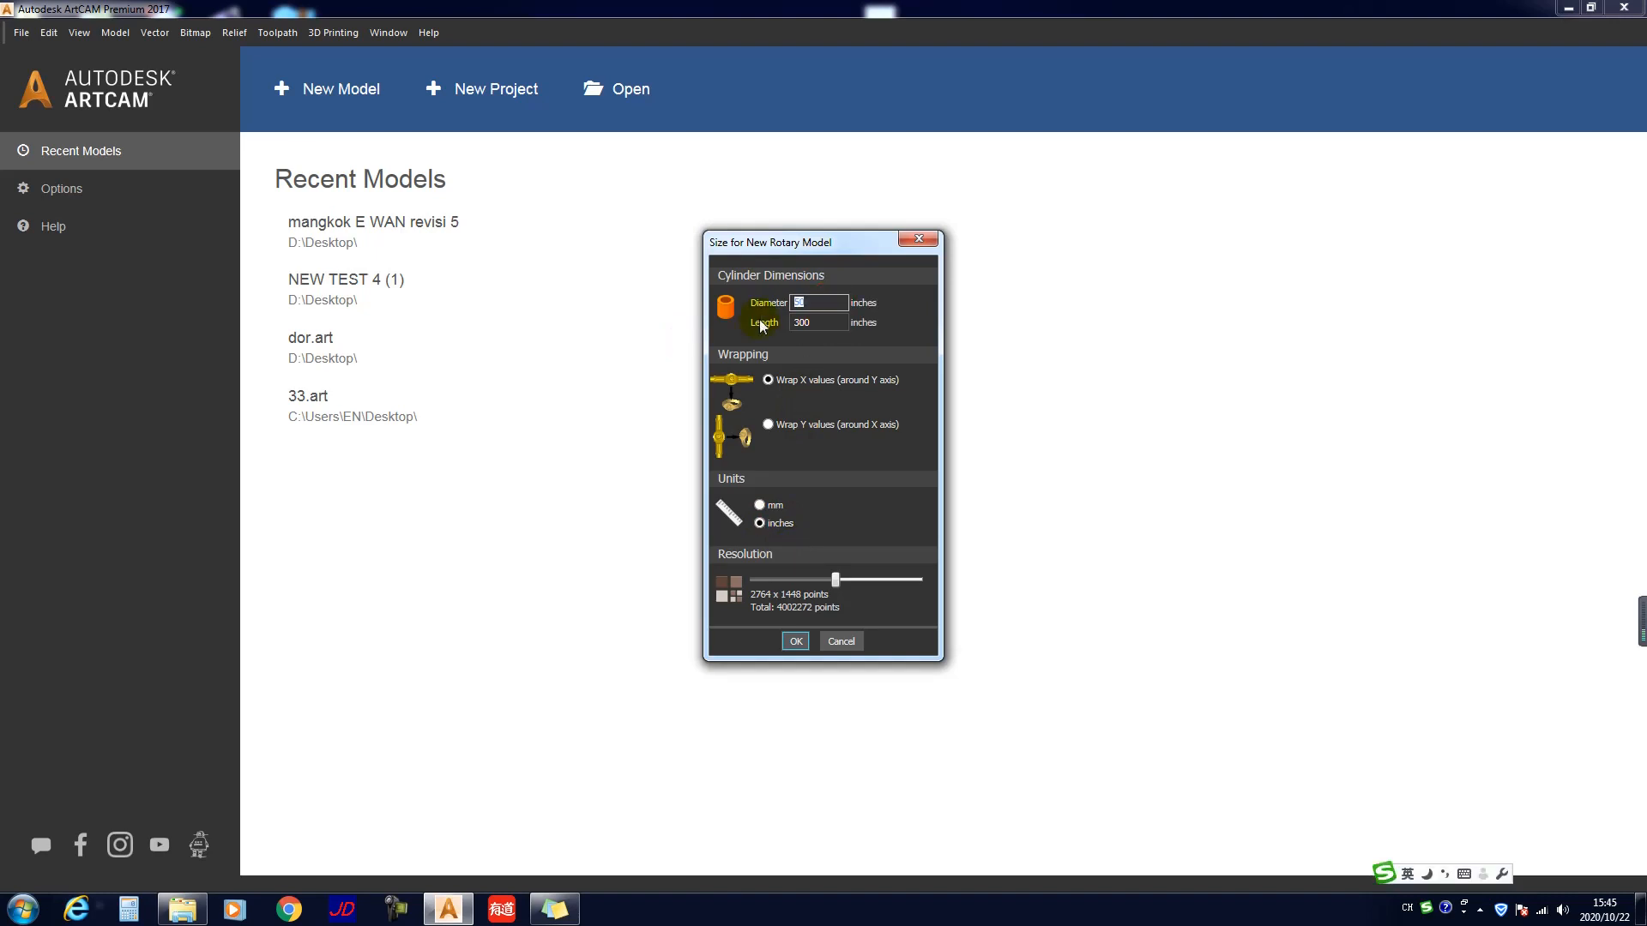
text(12)
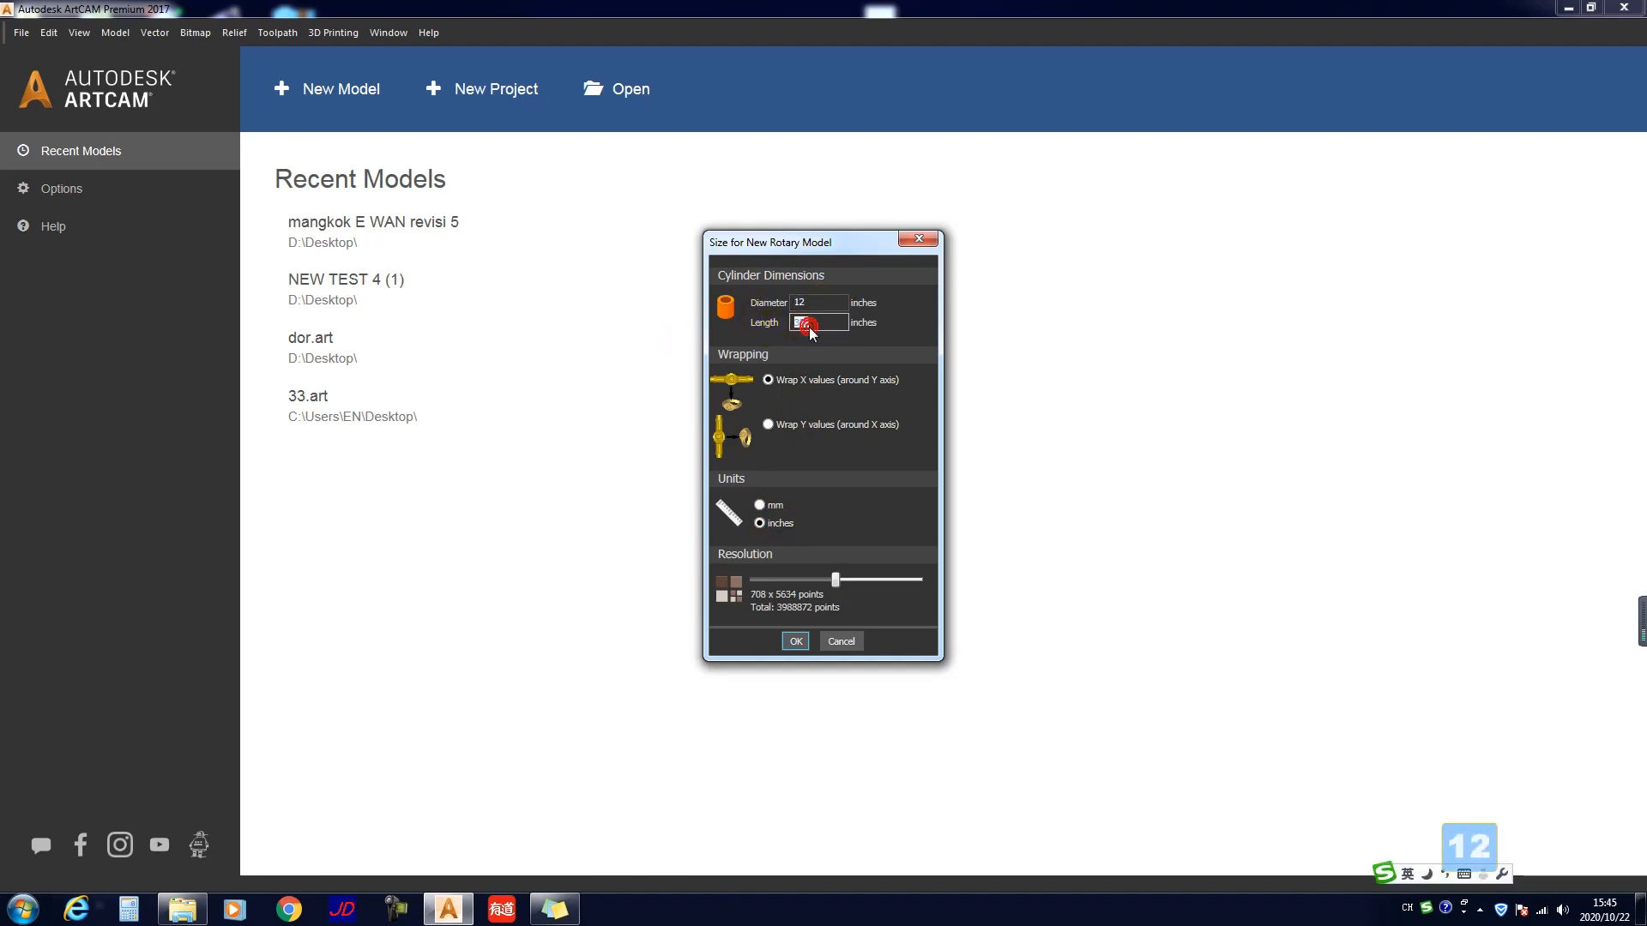
text(36)
Step: Create the rotary model with X values wrapped around the Y axis and the resolution reduced to 1808 x 1726 points
click(768, 382)
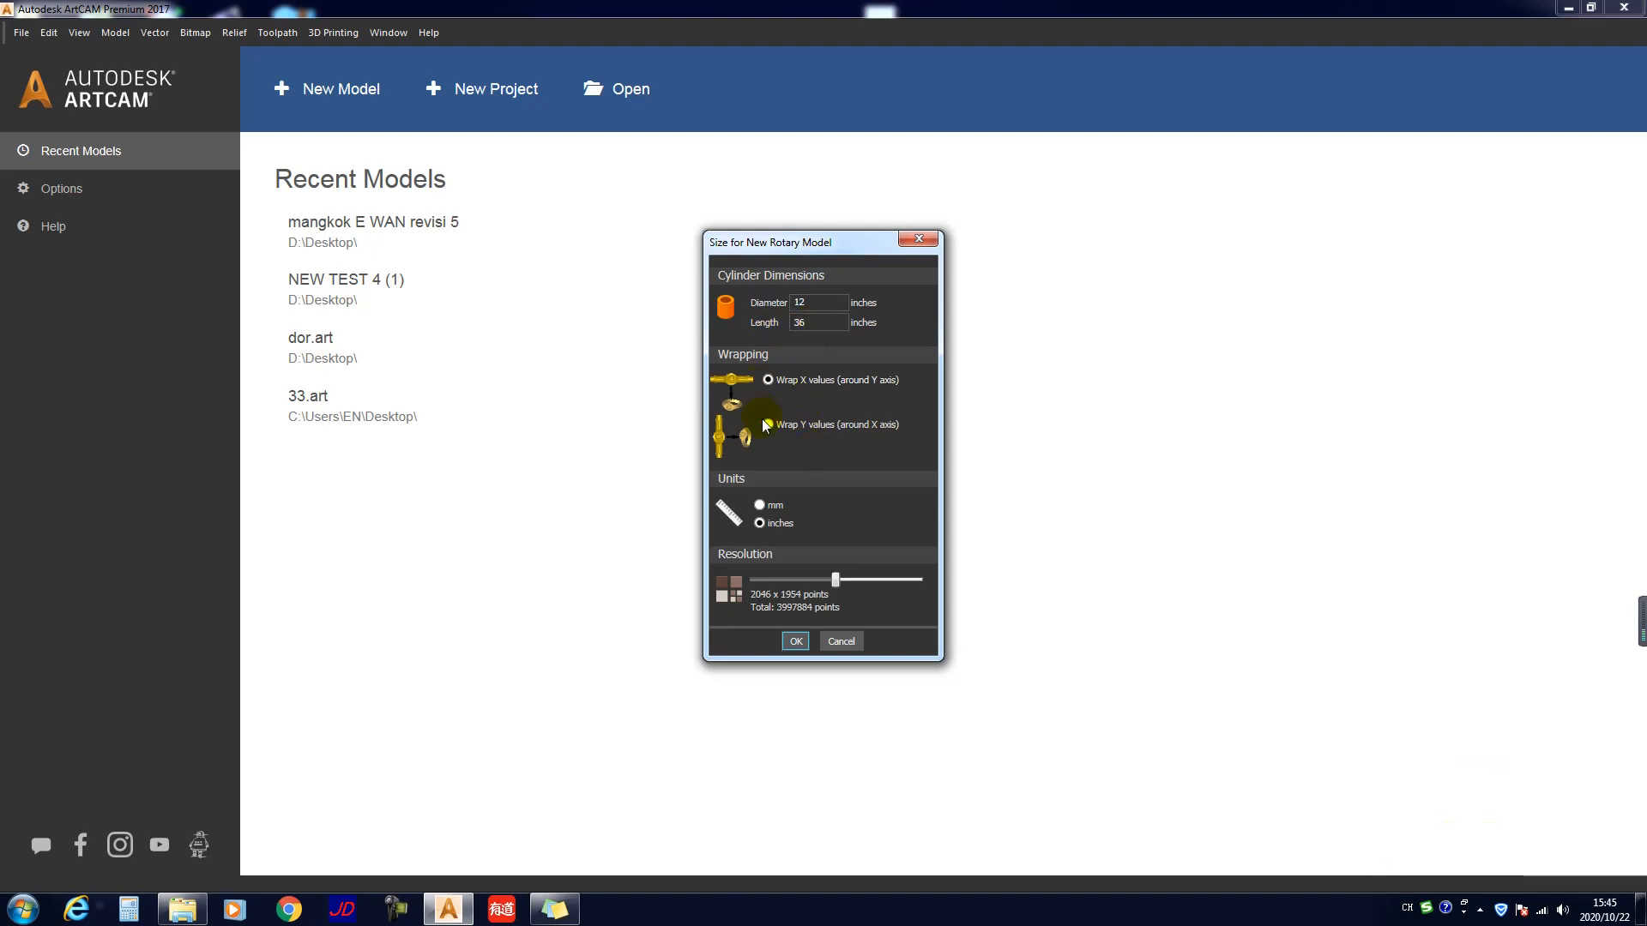
click(767, 382)
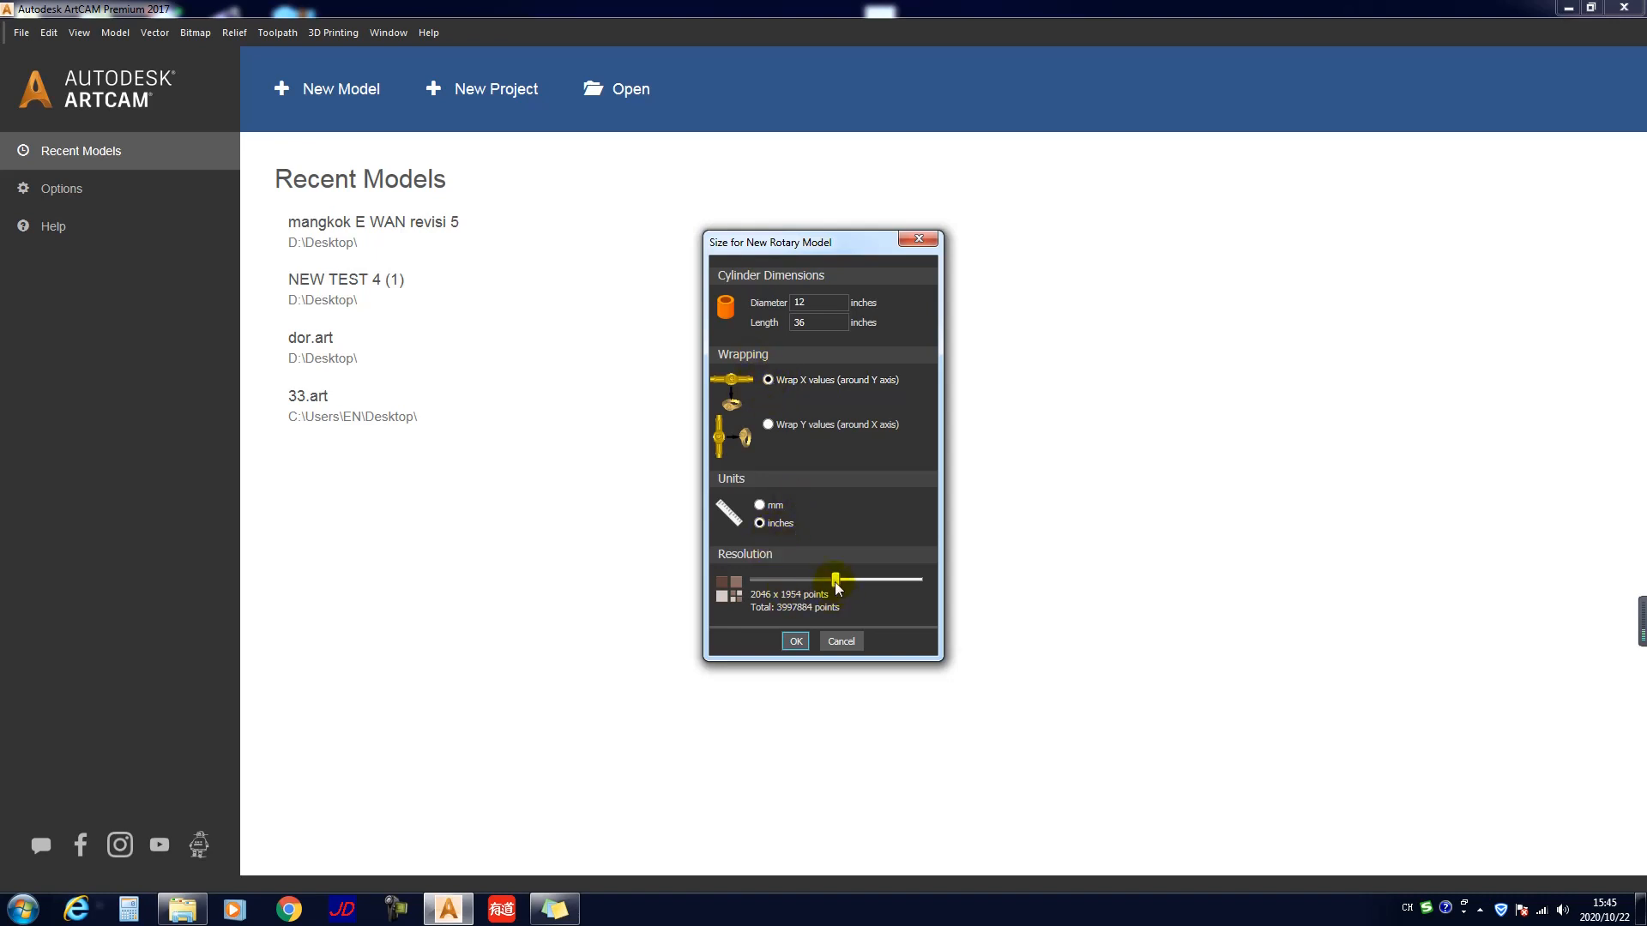
drag(815, 583, 817, 583)
click(797, 642)
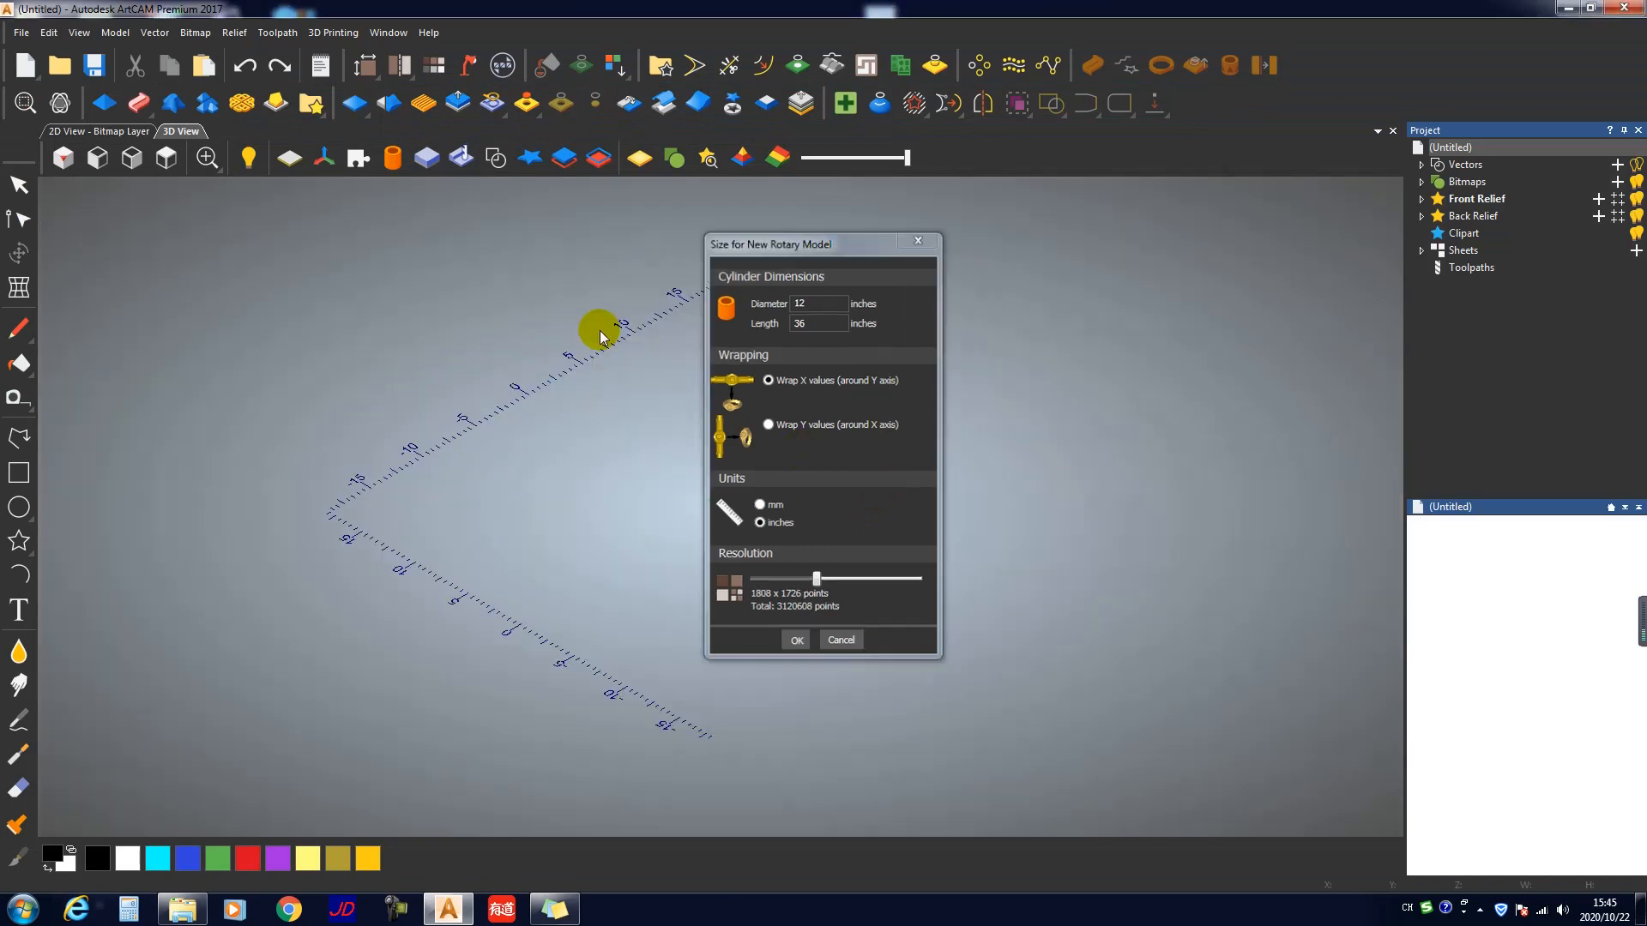
Step: Examine the new cylinder from several angles in 3D, comparing its flat and rotary relief displays
click(600, 159)
scroll(685, 435, up, 3)
scroll(685, 436, down, 5)
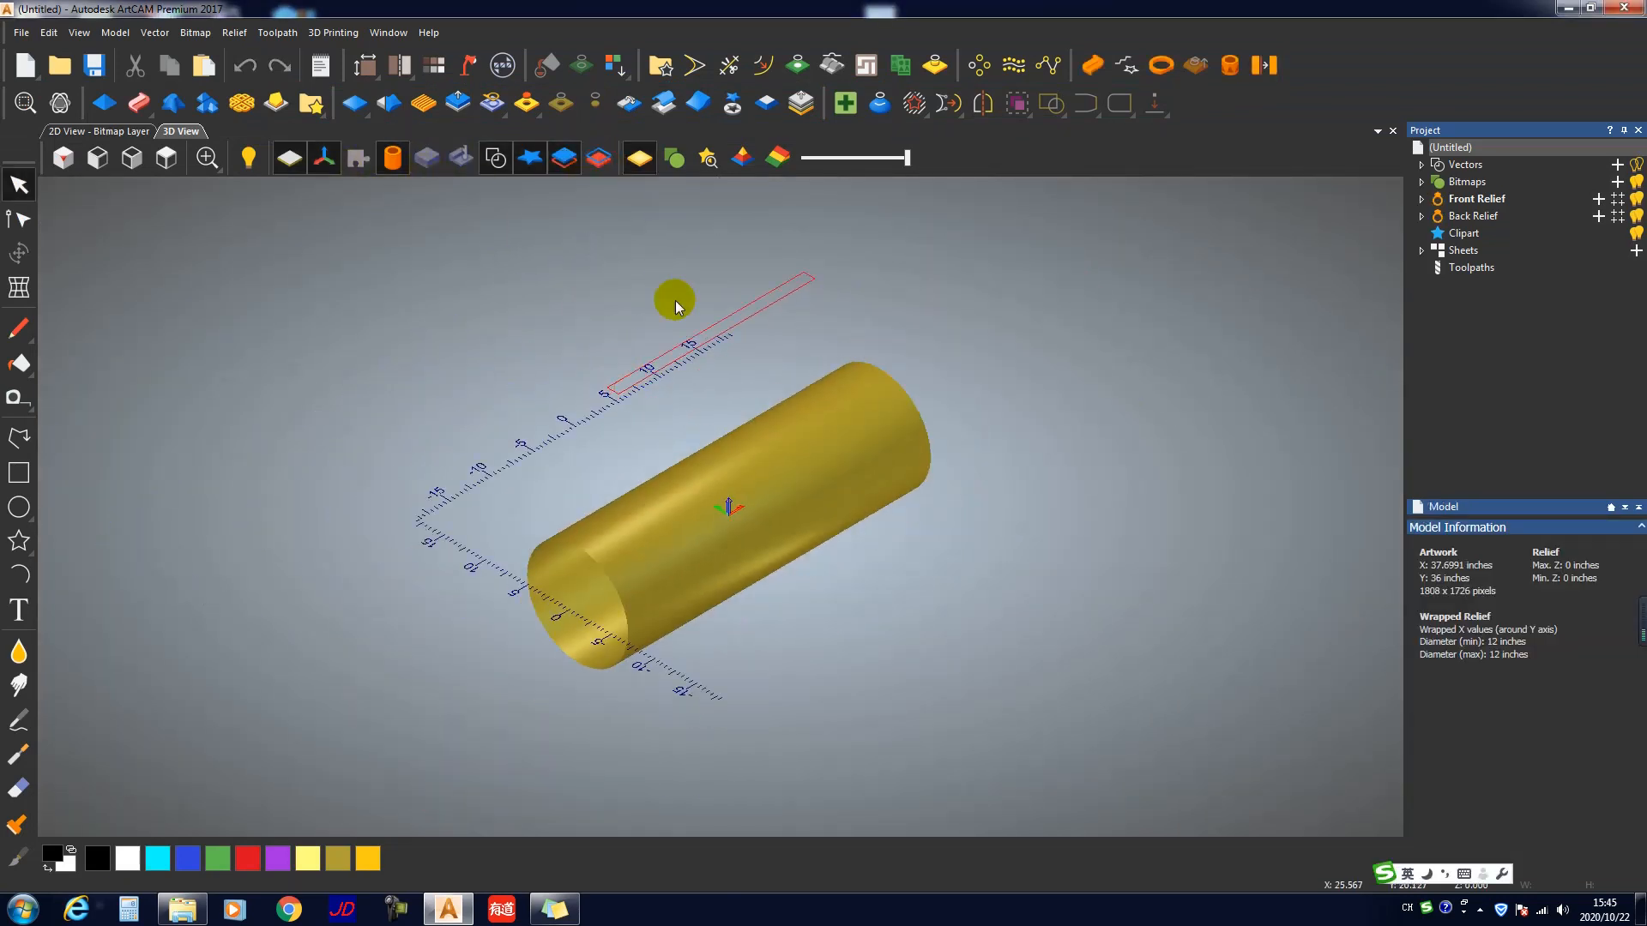
drag(632, 367, 640, 220)
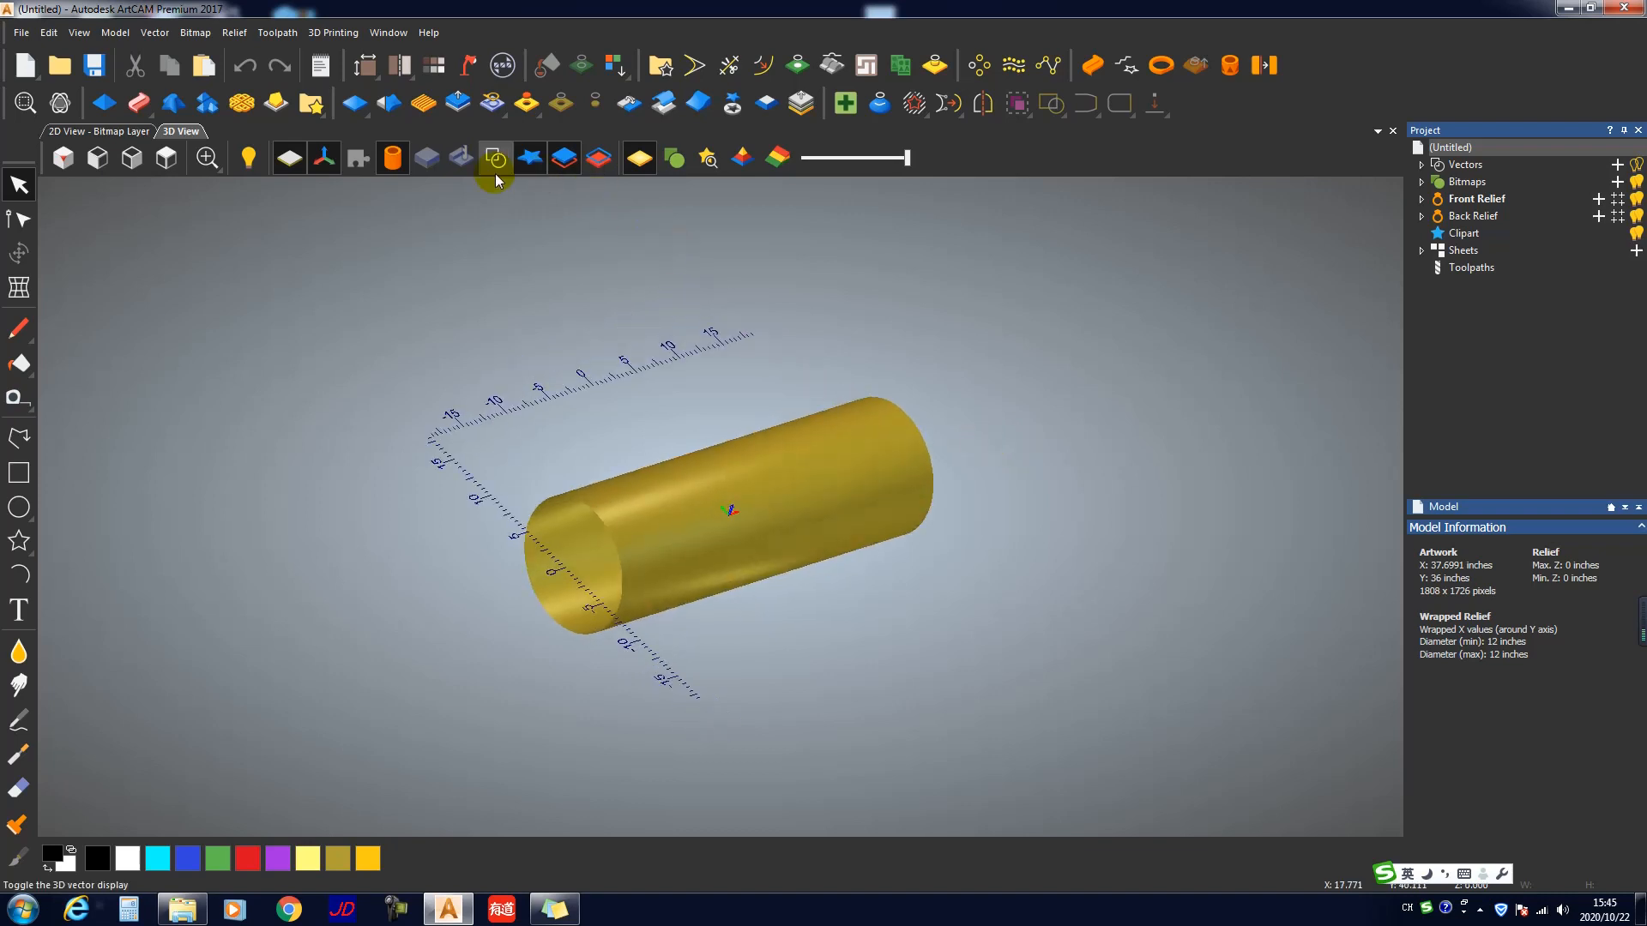
click(392, 160)
click(393, 160)
click(393, 159)
click(393, 159)
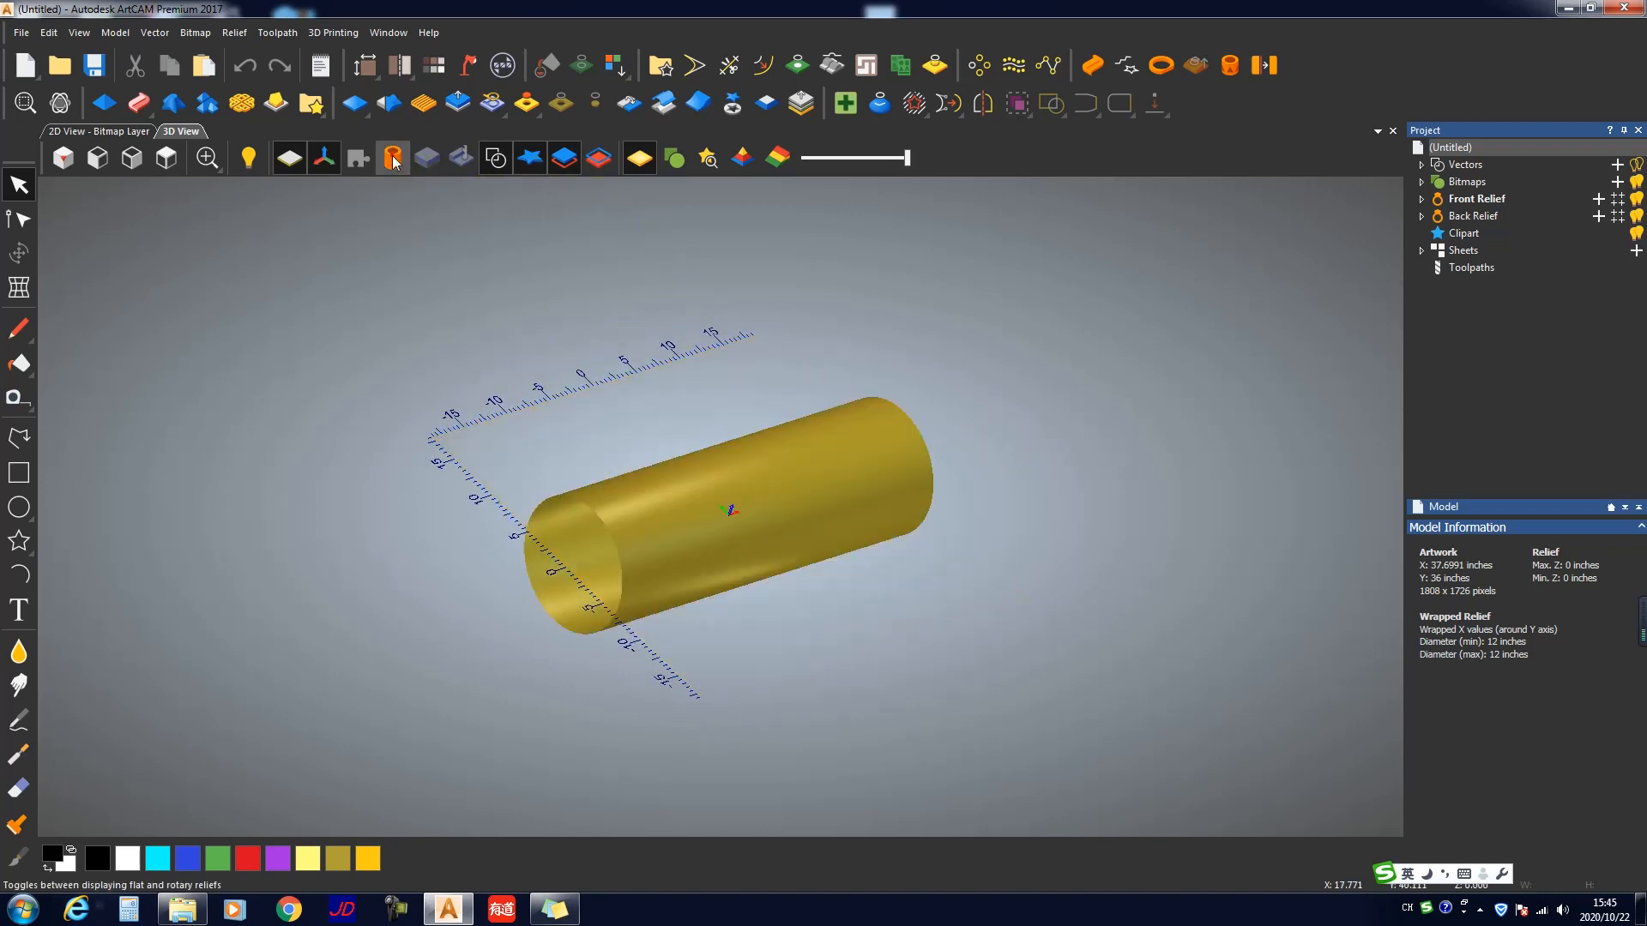
drag(583, 463, 686, 479)
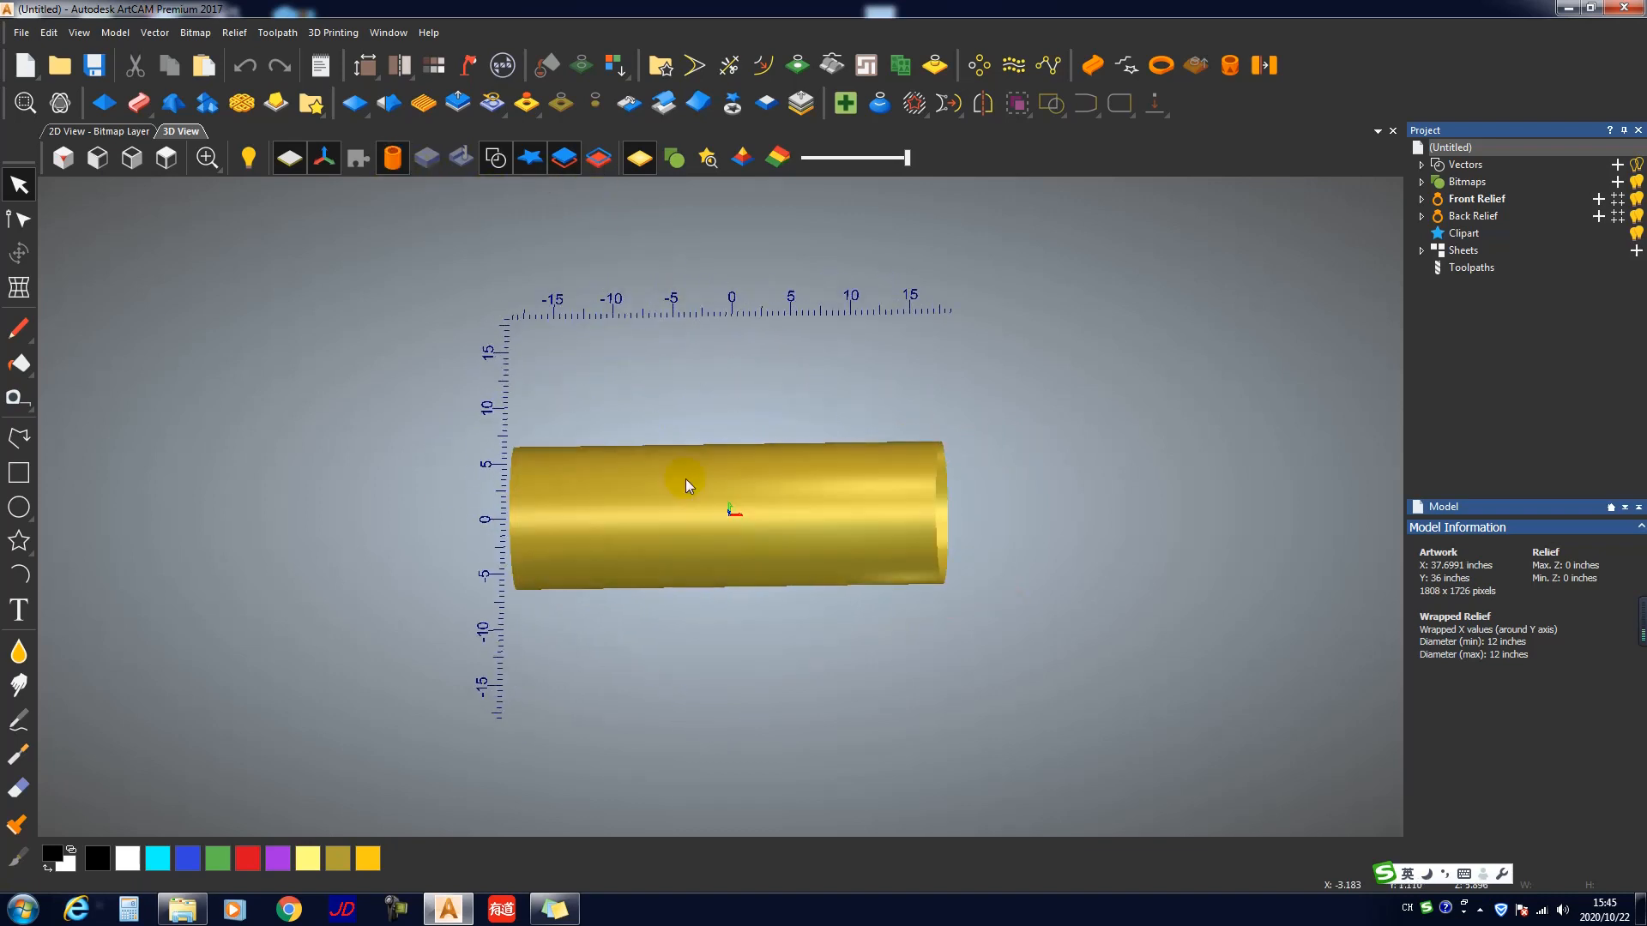
click(192, 32)
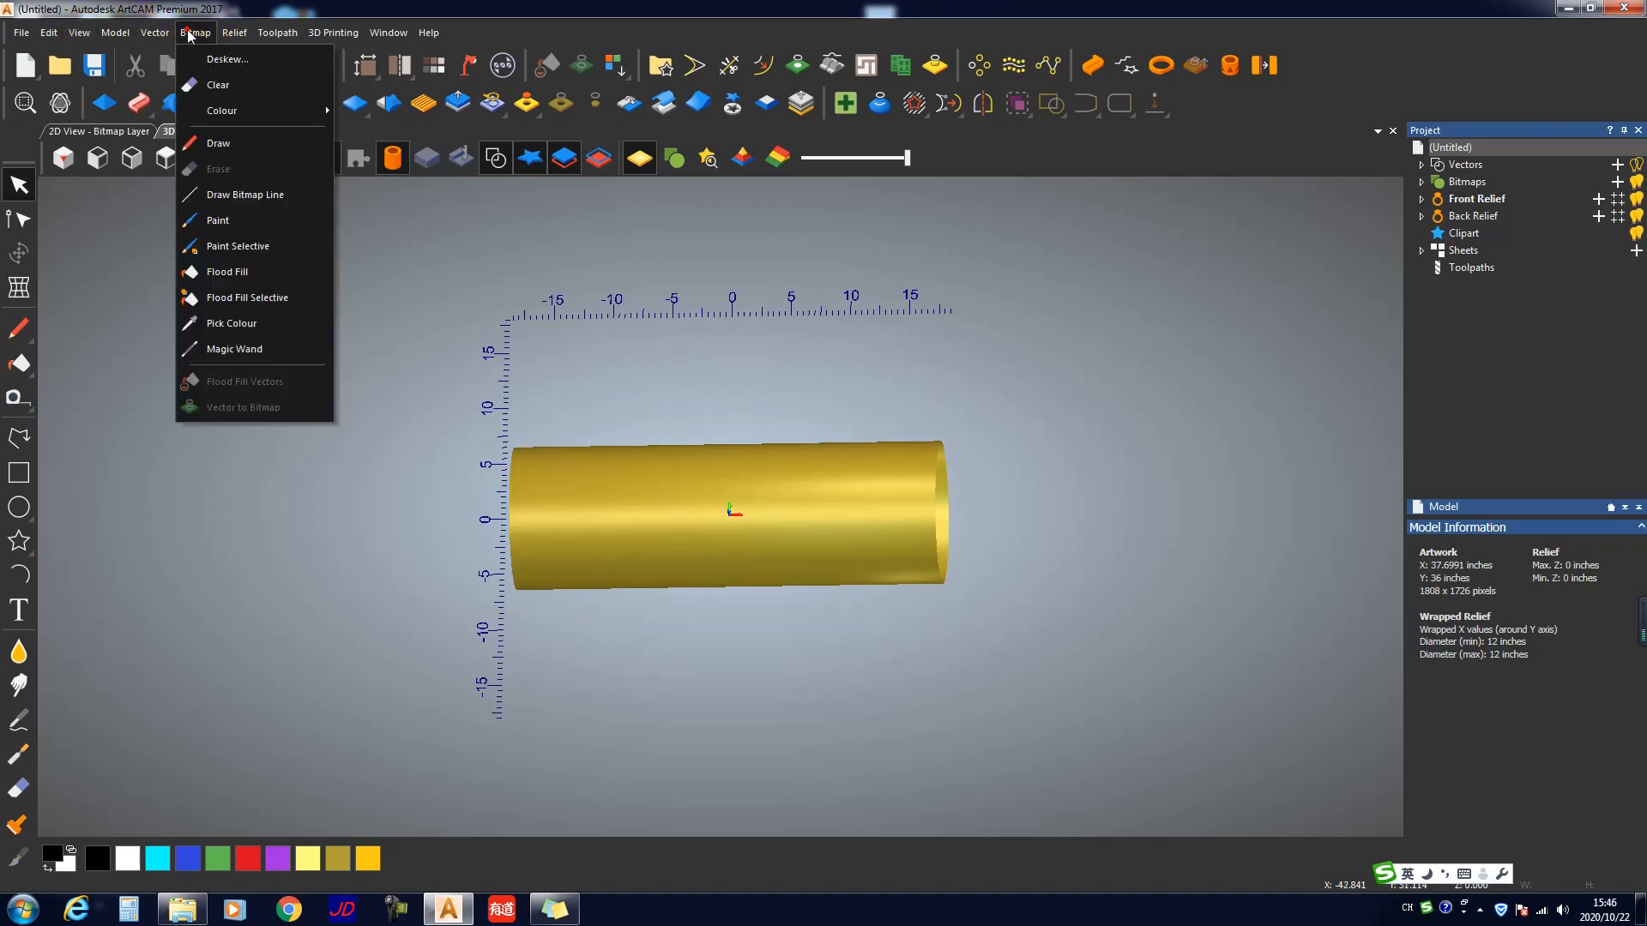
mouse_move(253, 36)
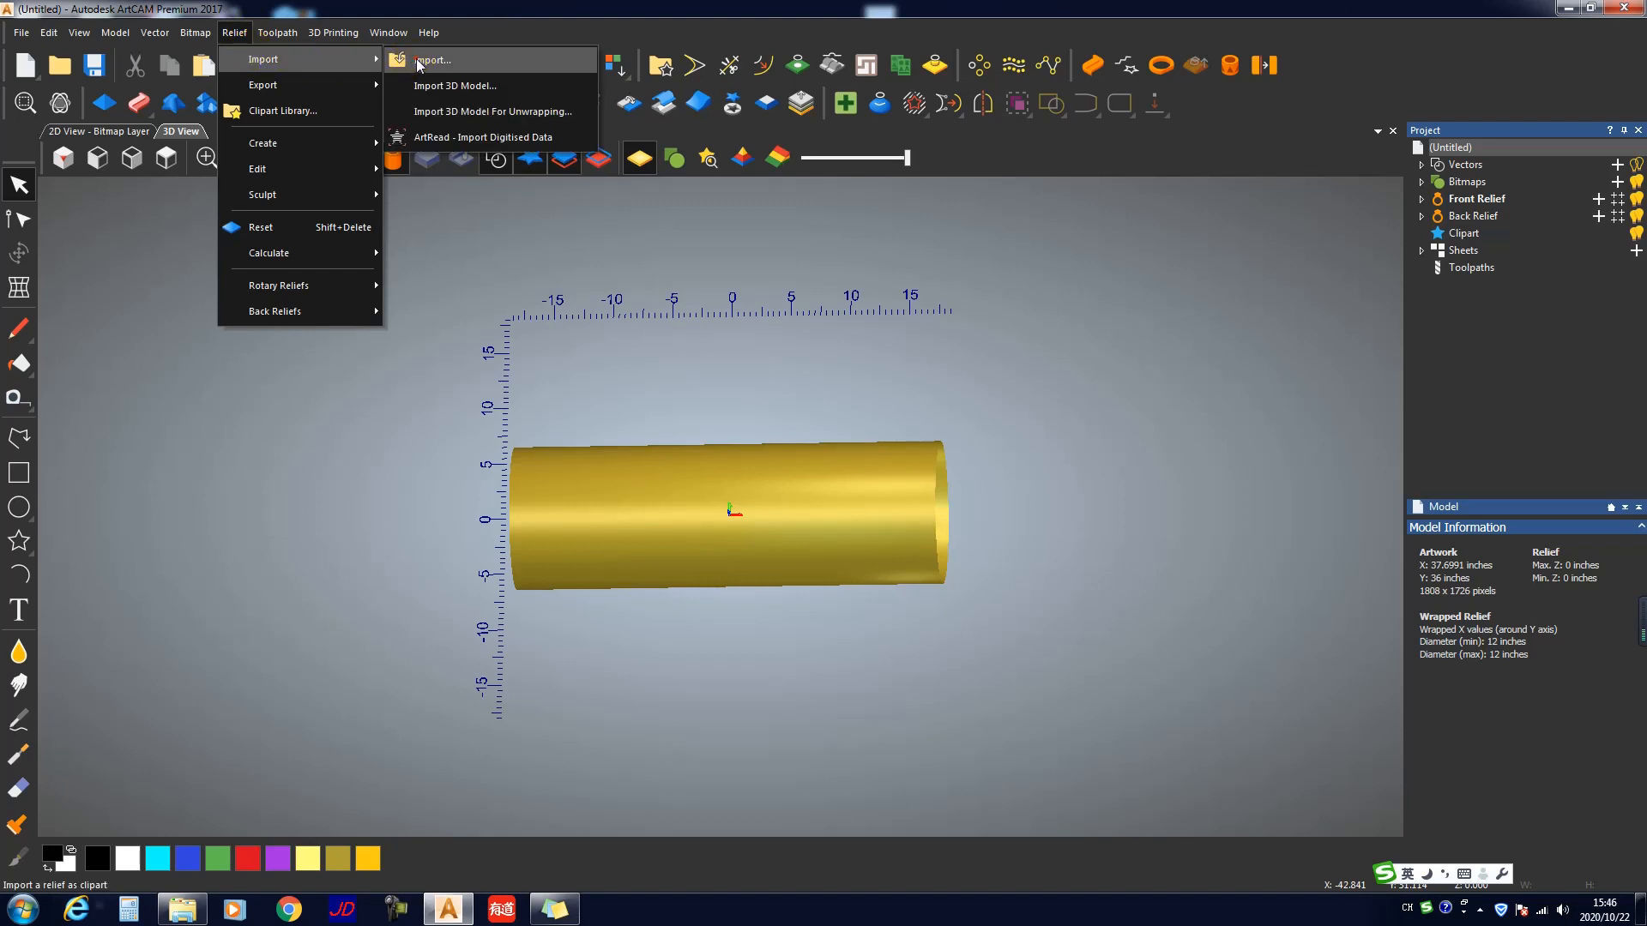
click(419, 62)
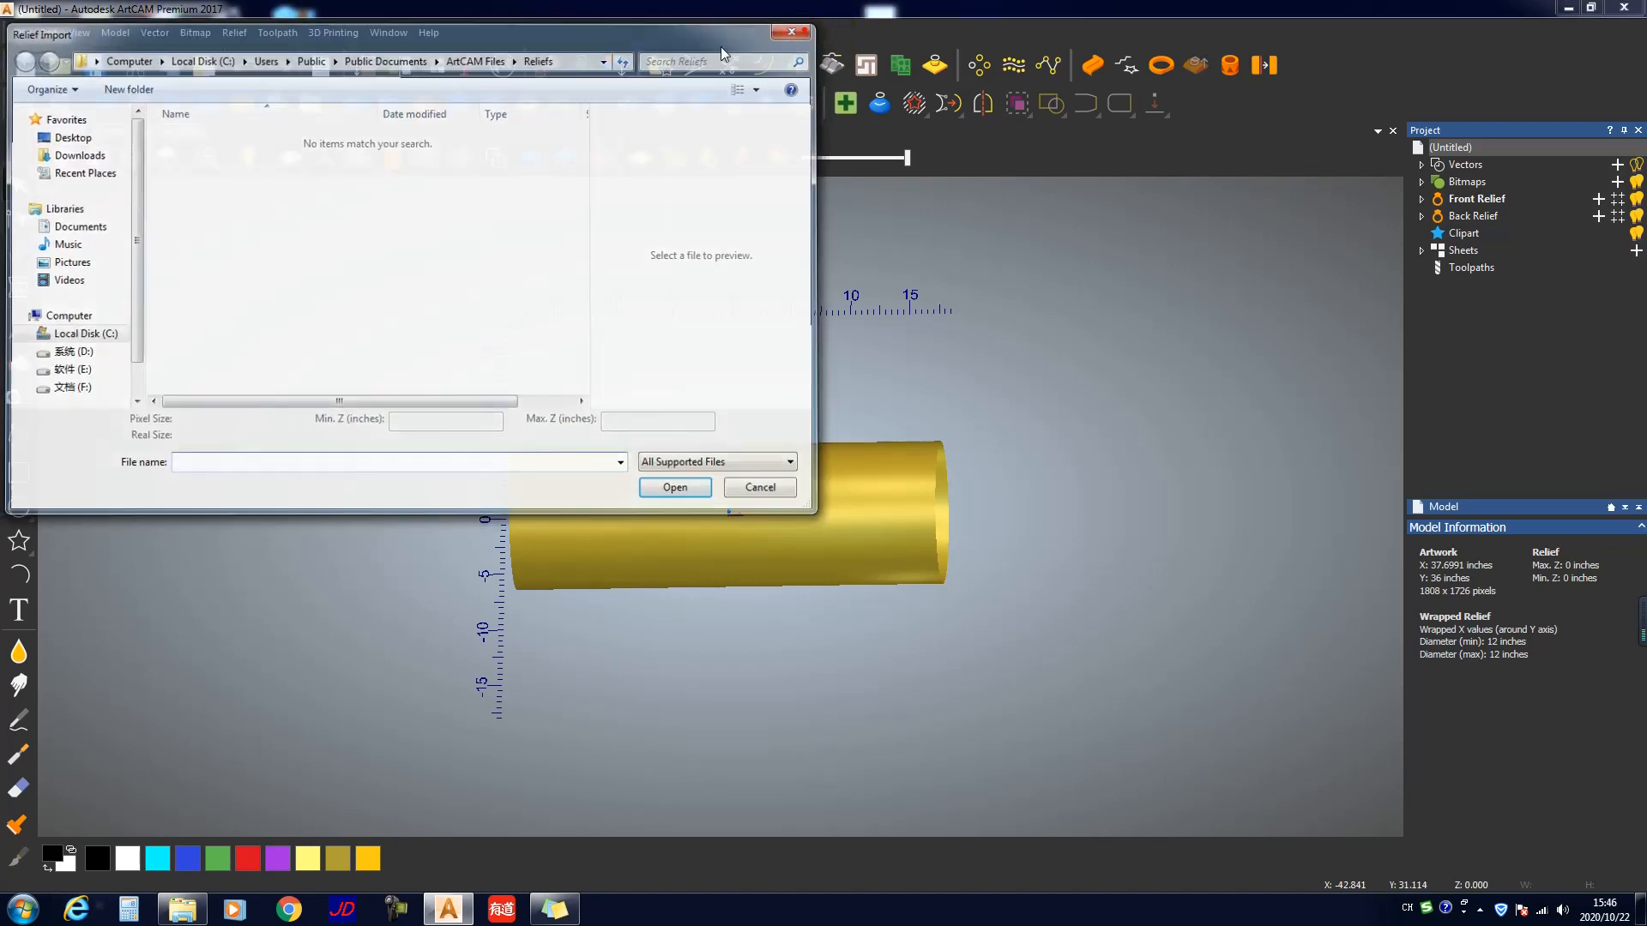
key(Escape)
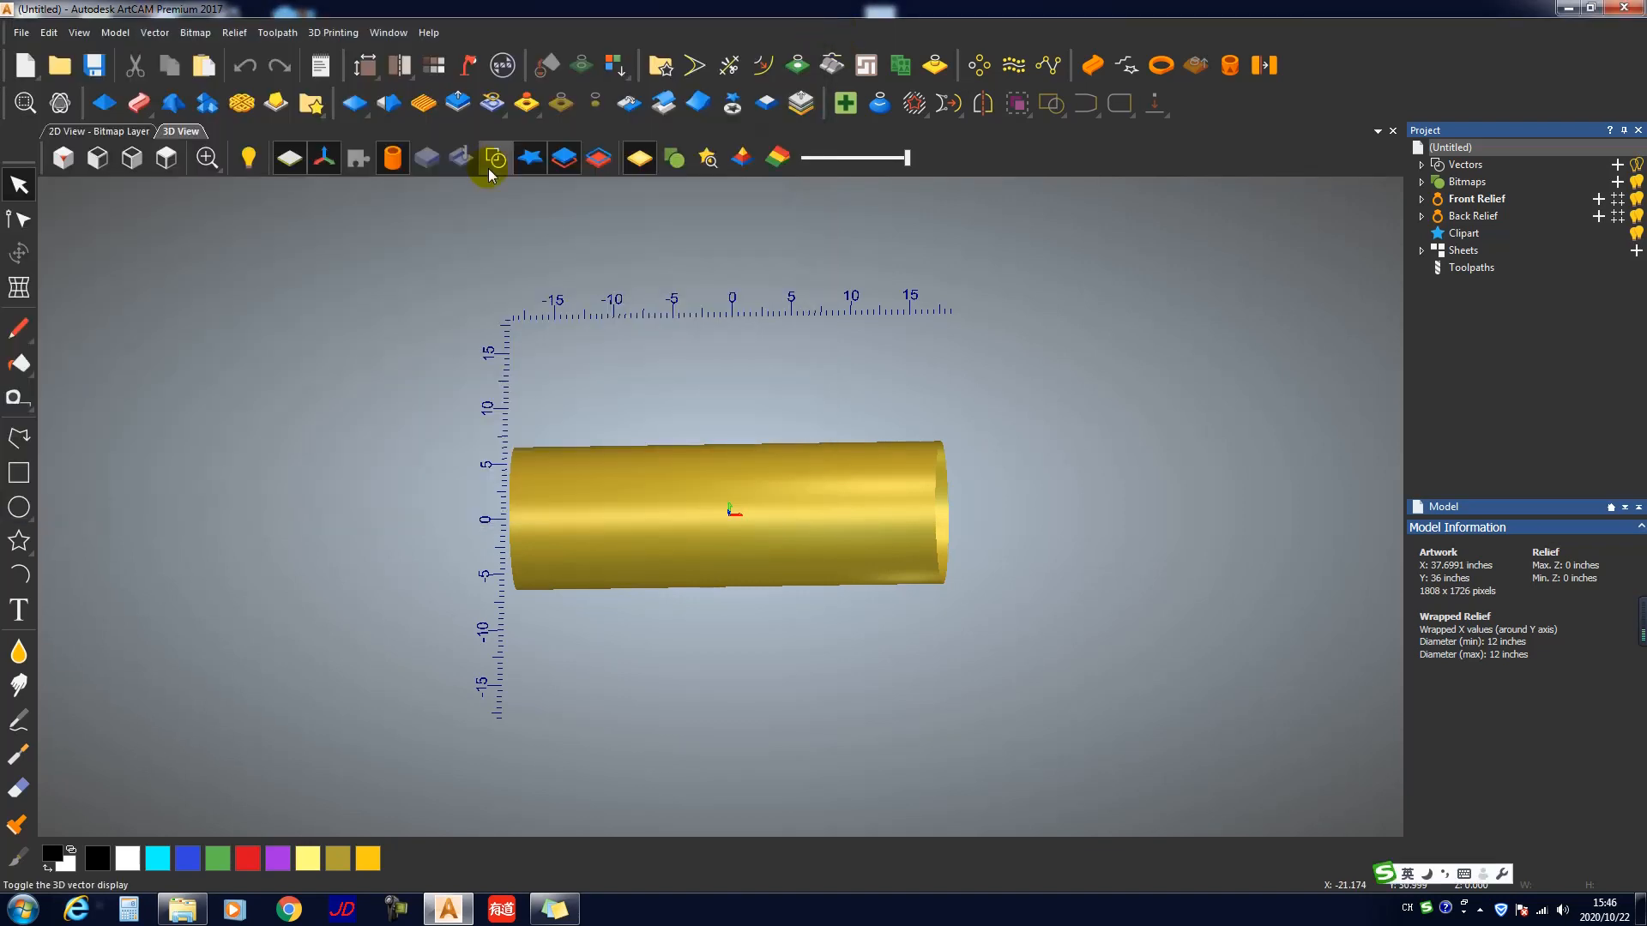
Step: Display the relief flat and import the Grayscale (39) bitmap from the desktop as relief clipart
click(403, 168)
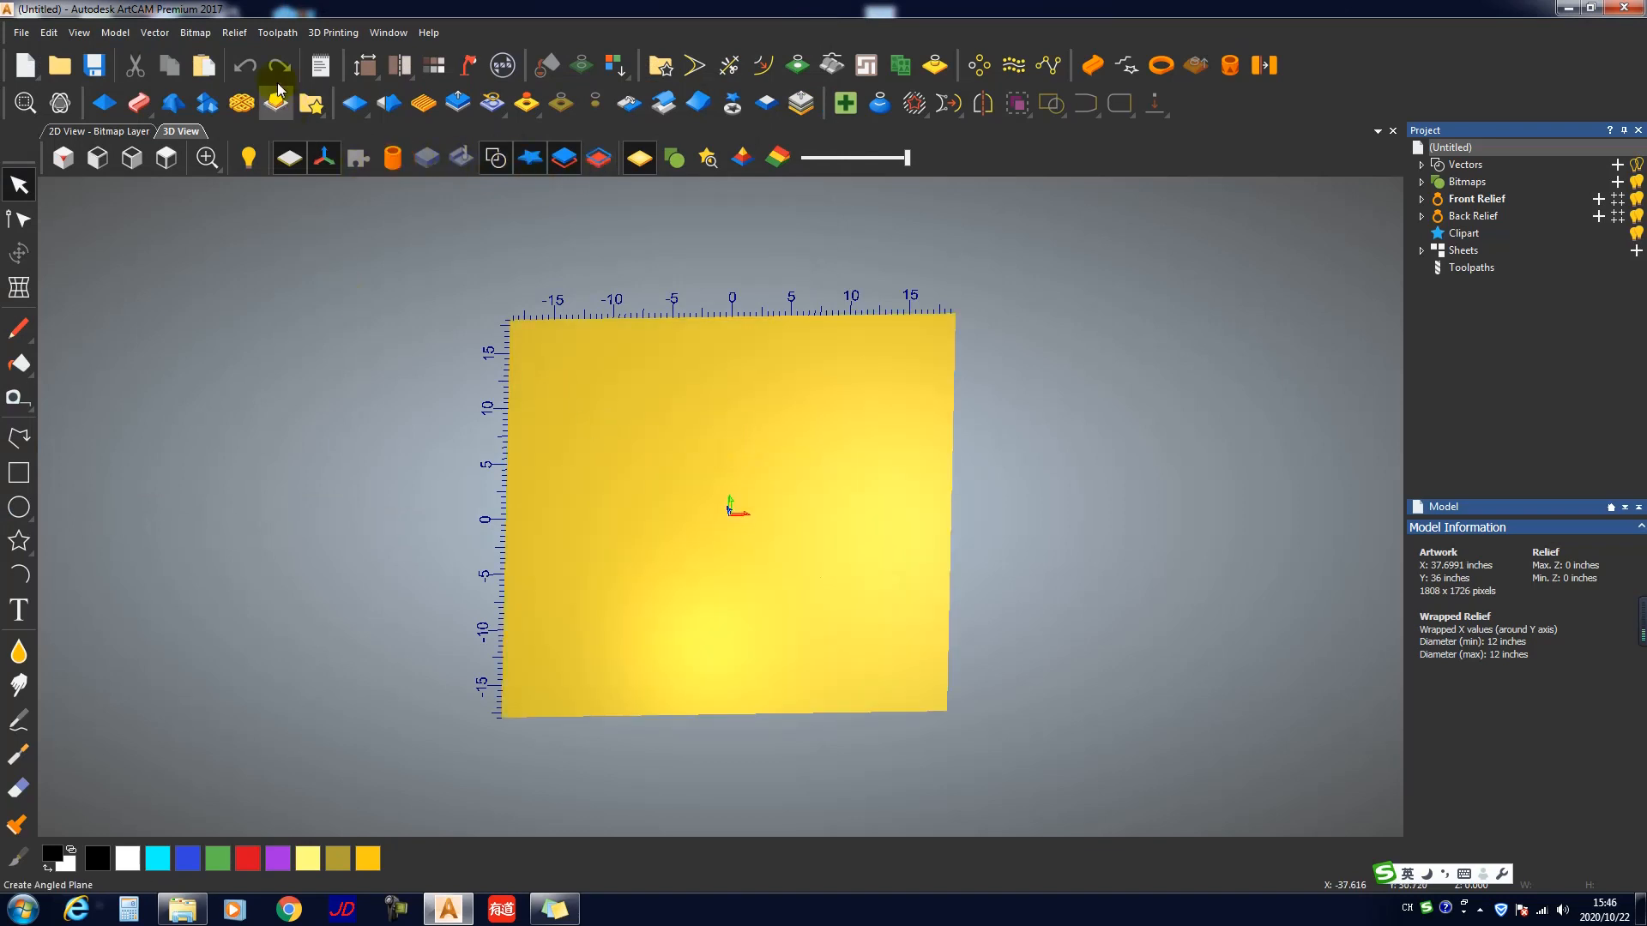
click(263, 33)
mouse_move(238, 34)
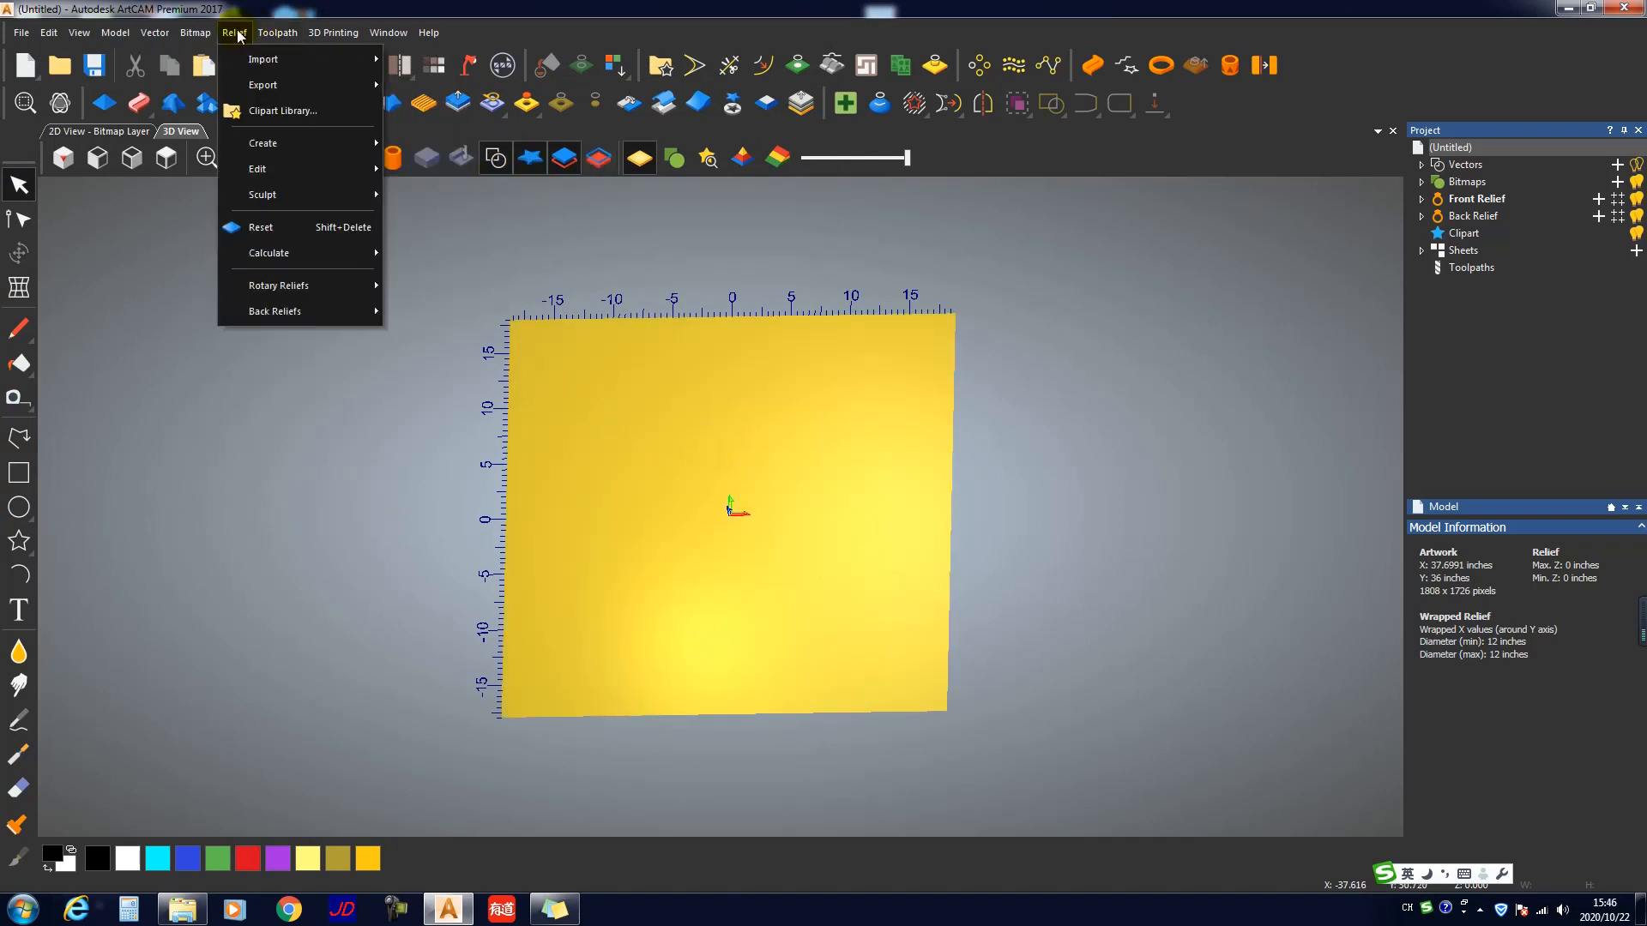
mouse_move(266, 59)
click(442, 59)
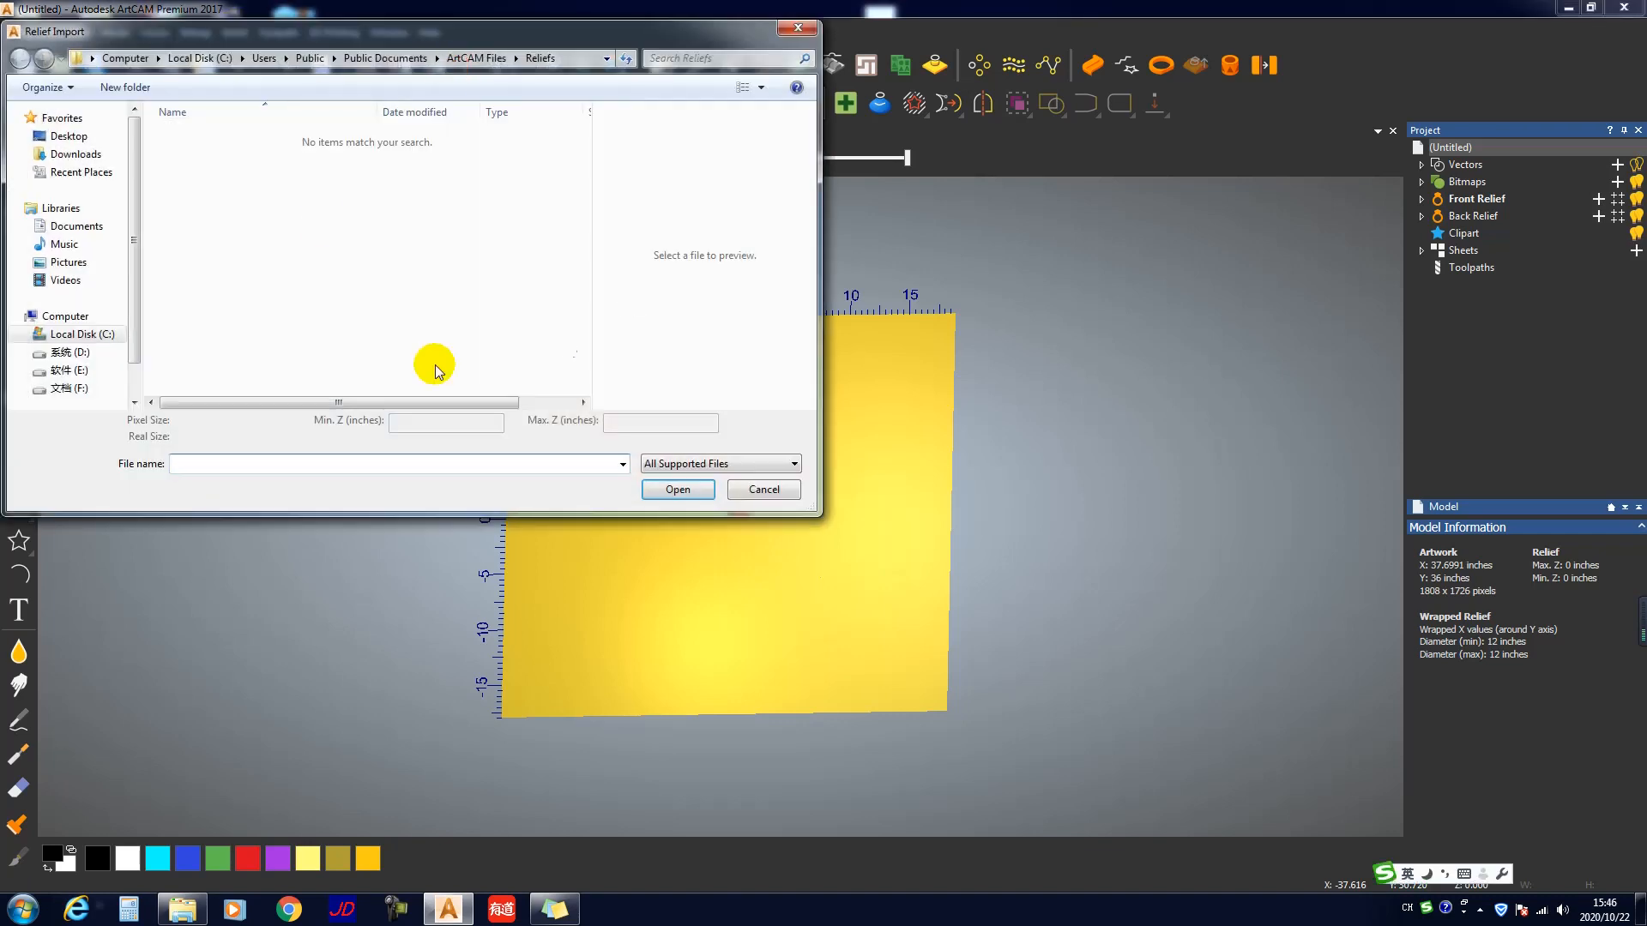
click(69, 136)
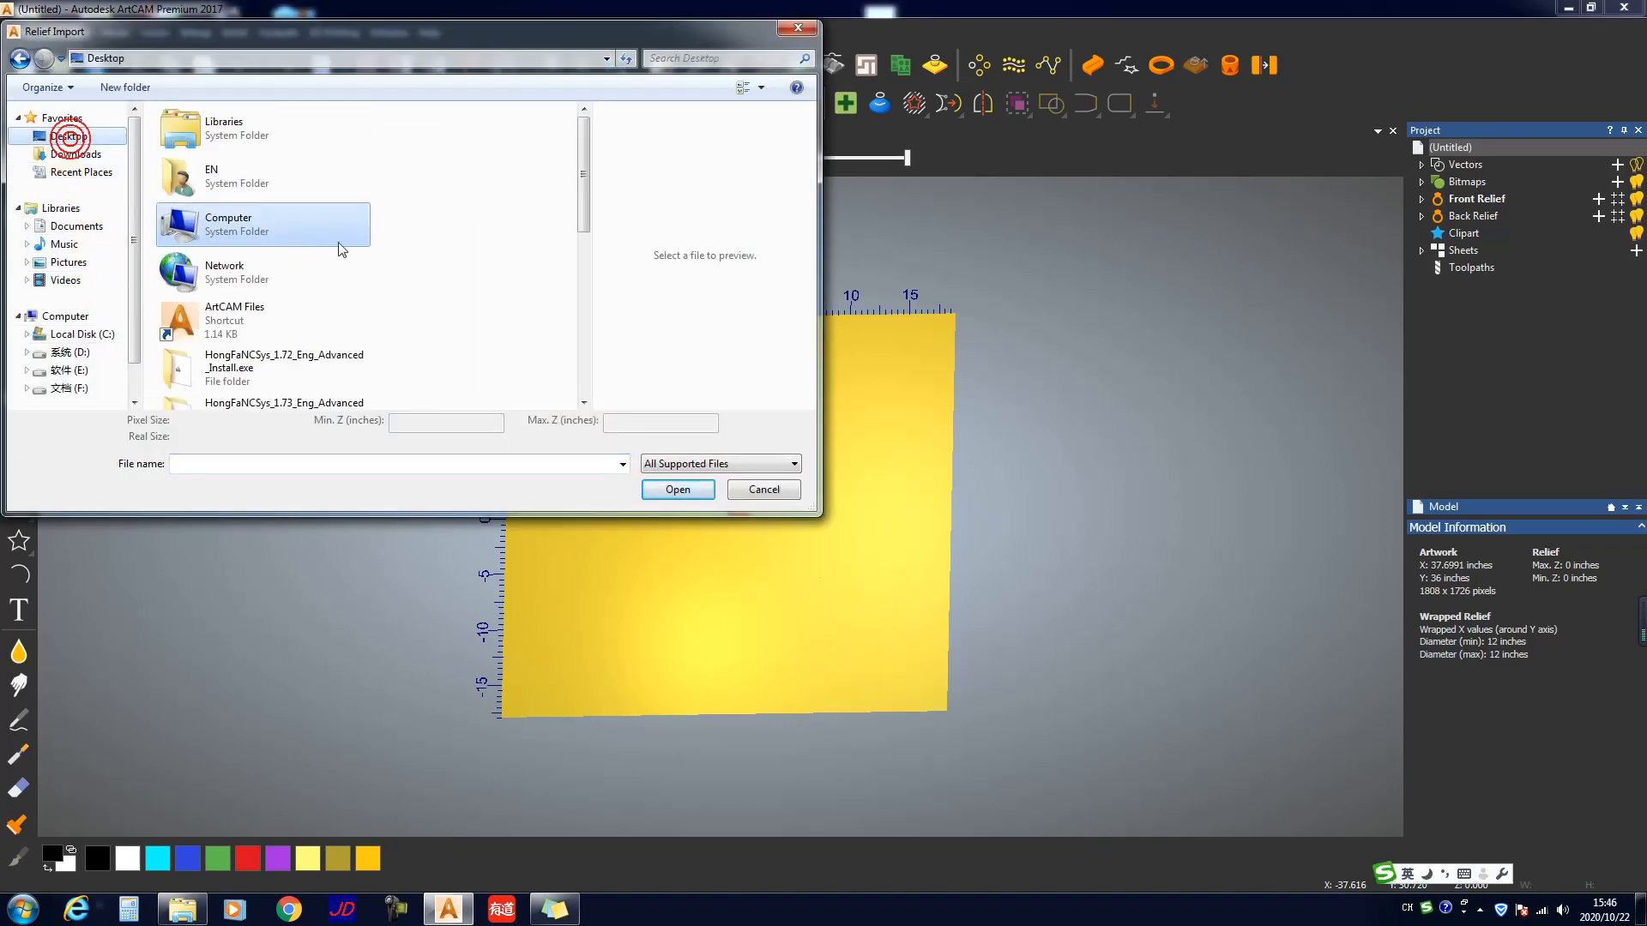
drag(584, 199, 596, 408)
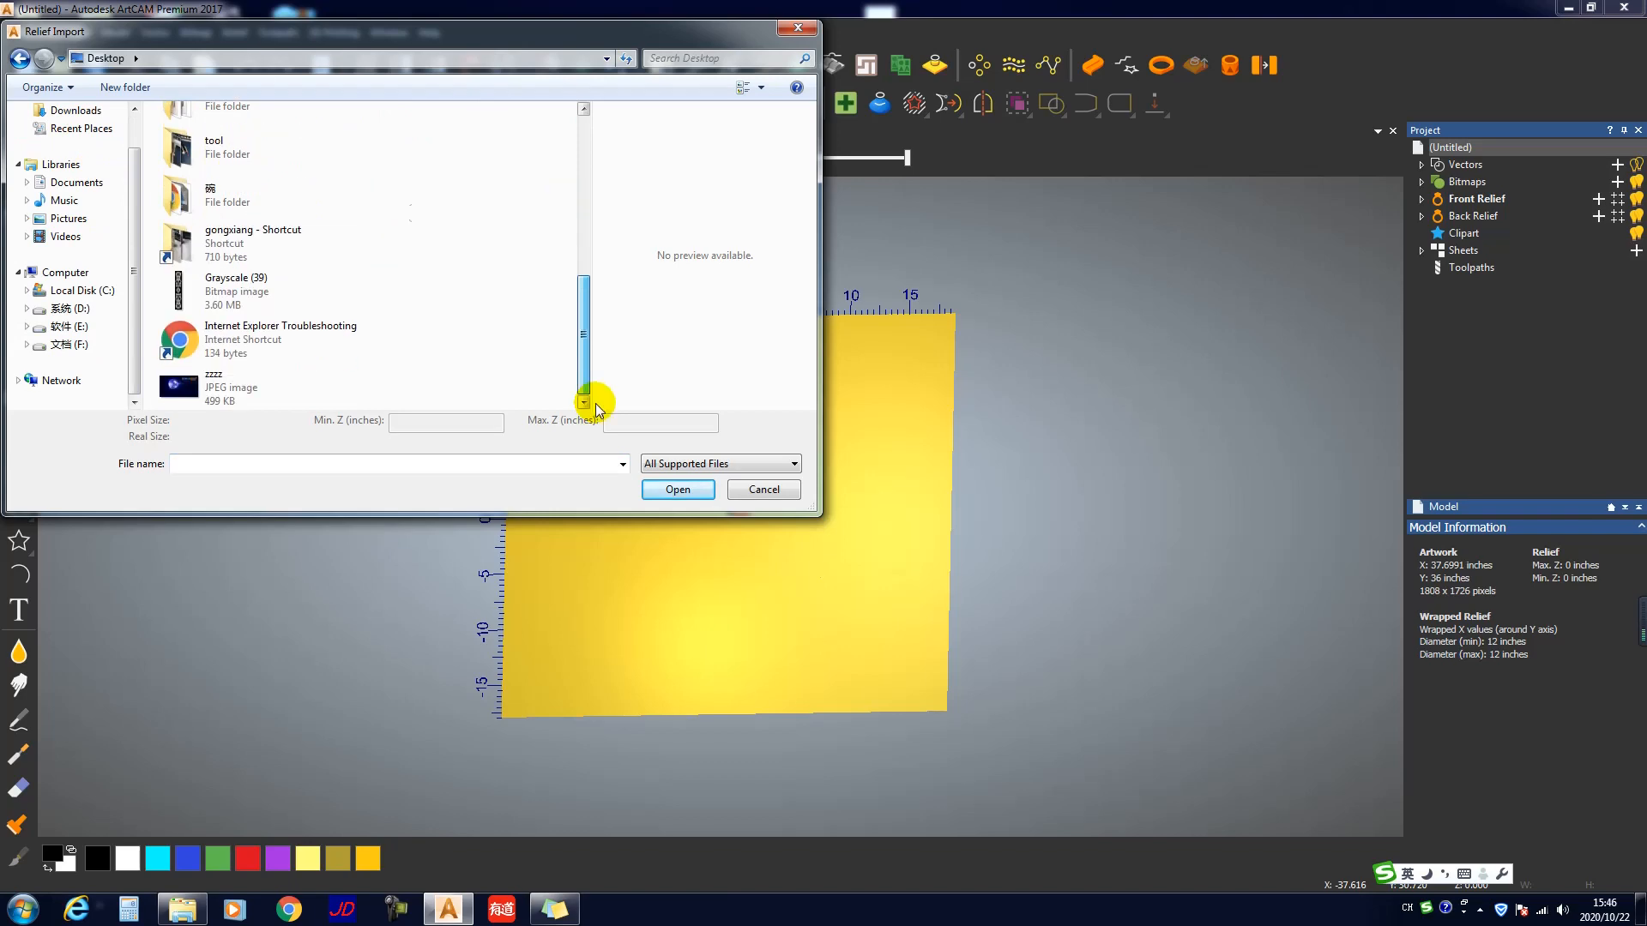
click(258, 292)
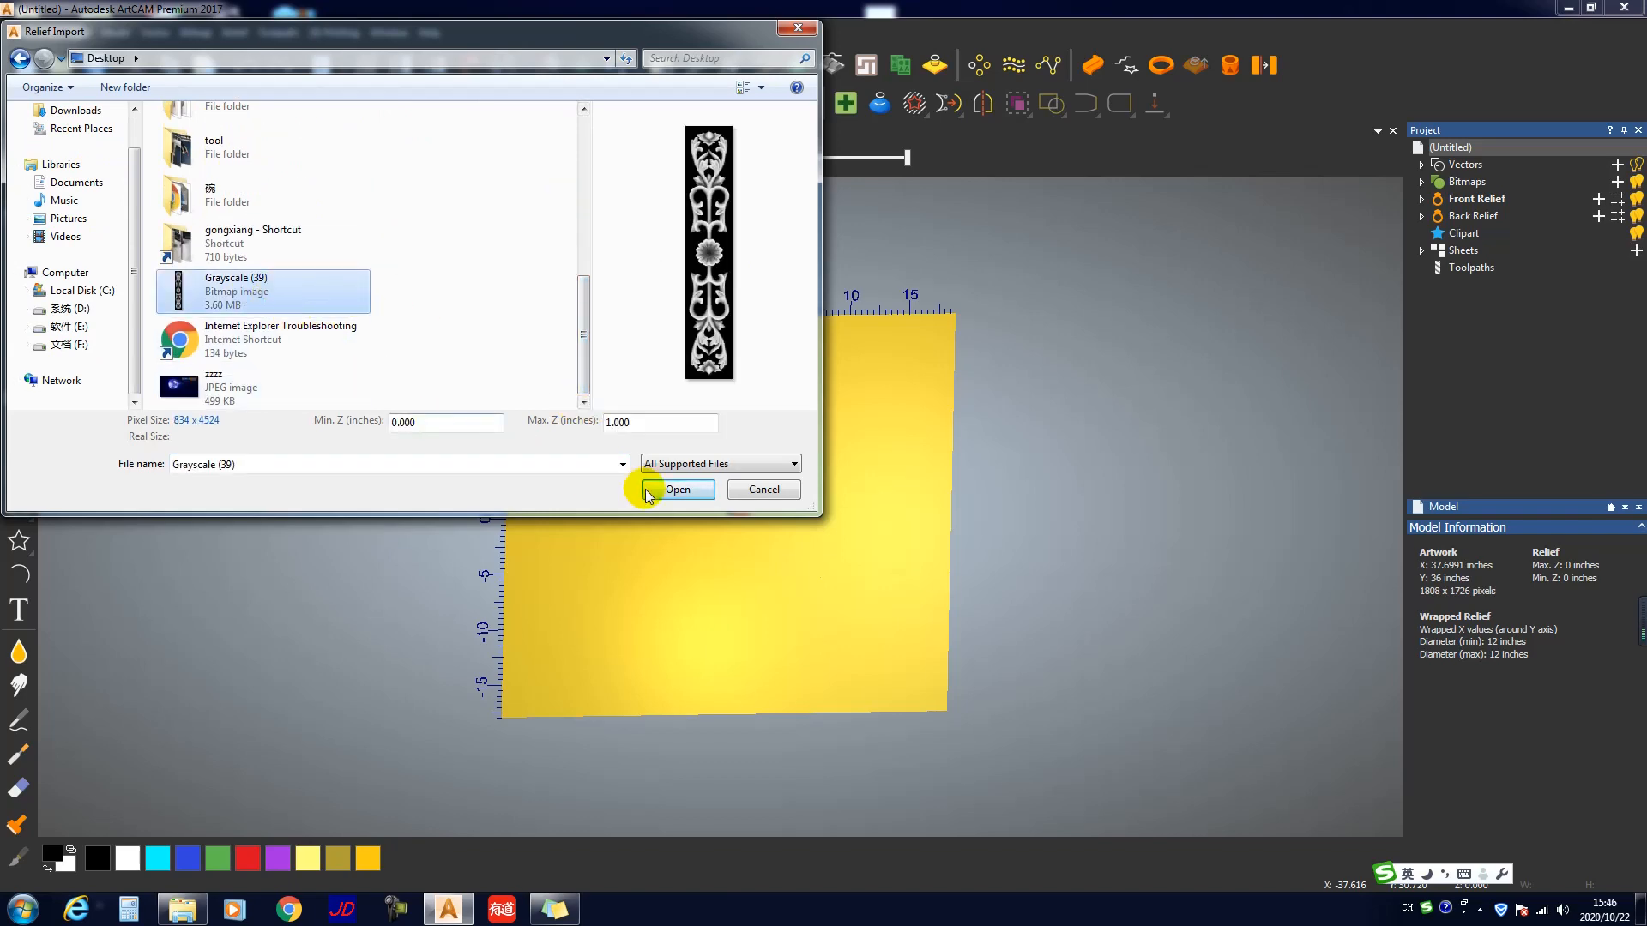
click(648, 491)
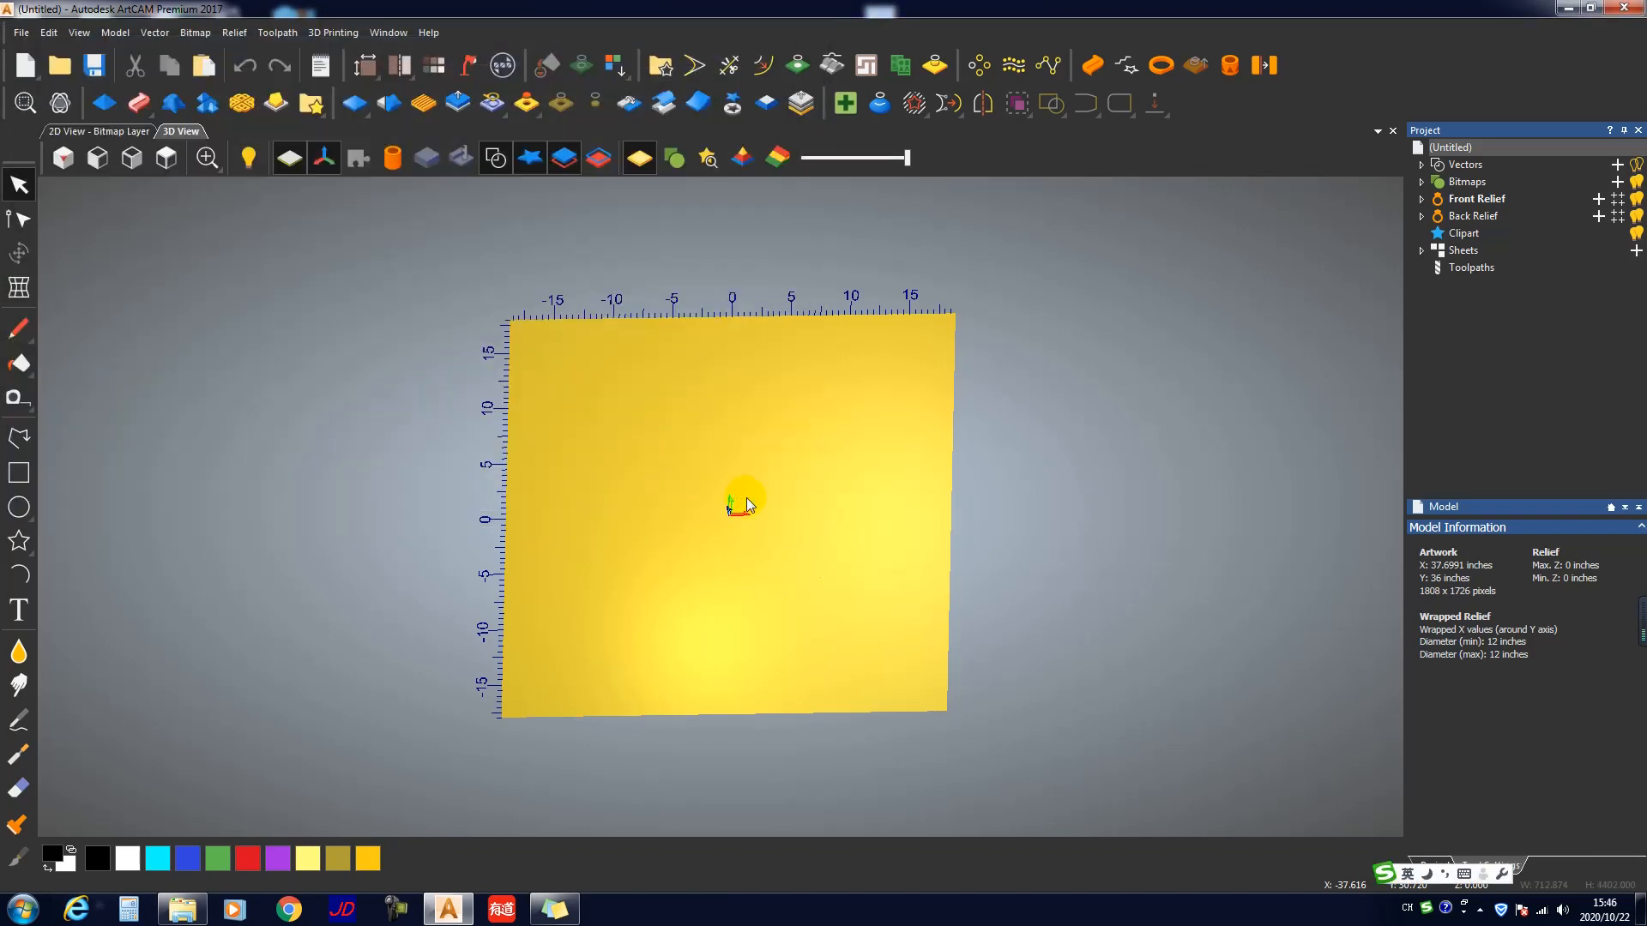
Step: Scale the imported relief clipart proportionally to a height of 30 inches
scroll(727, 497, down, 10)
scroll(831, 503, down, 3)
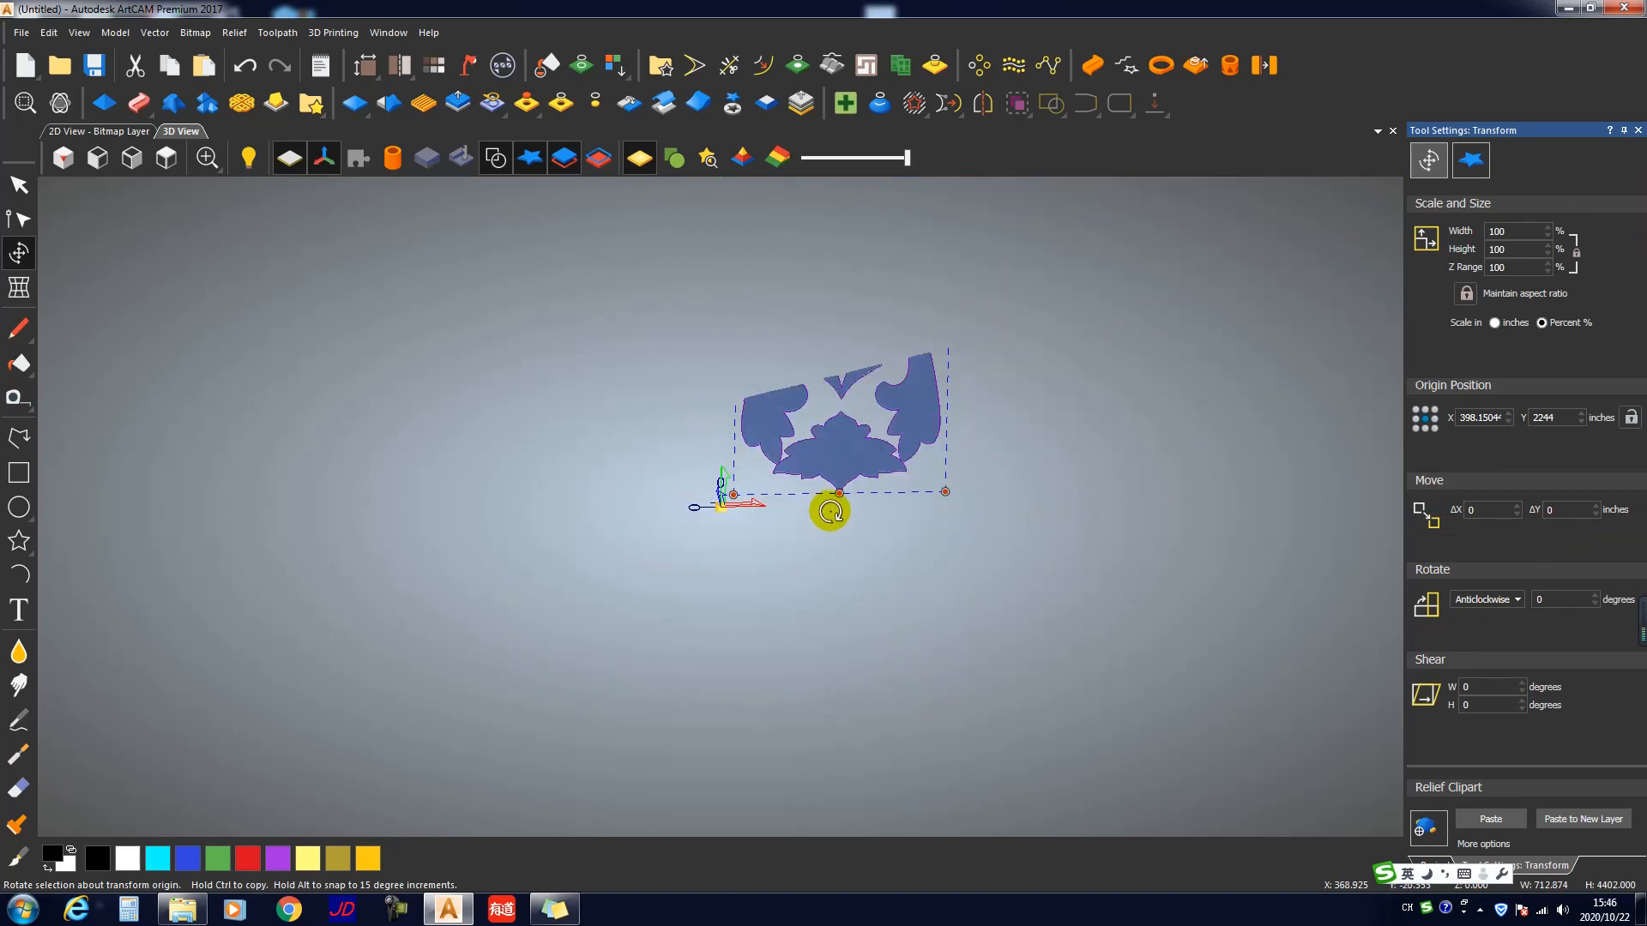
scroll(816, 427, up, 6)
scroll(513, 633, up, 4)
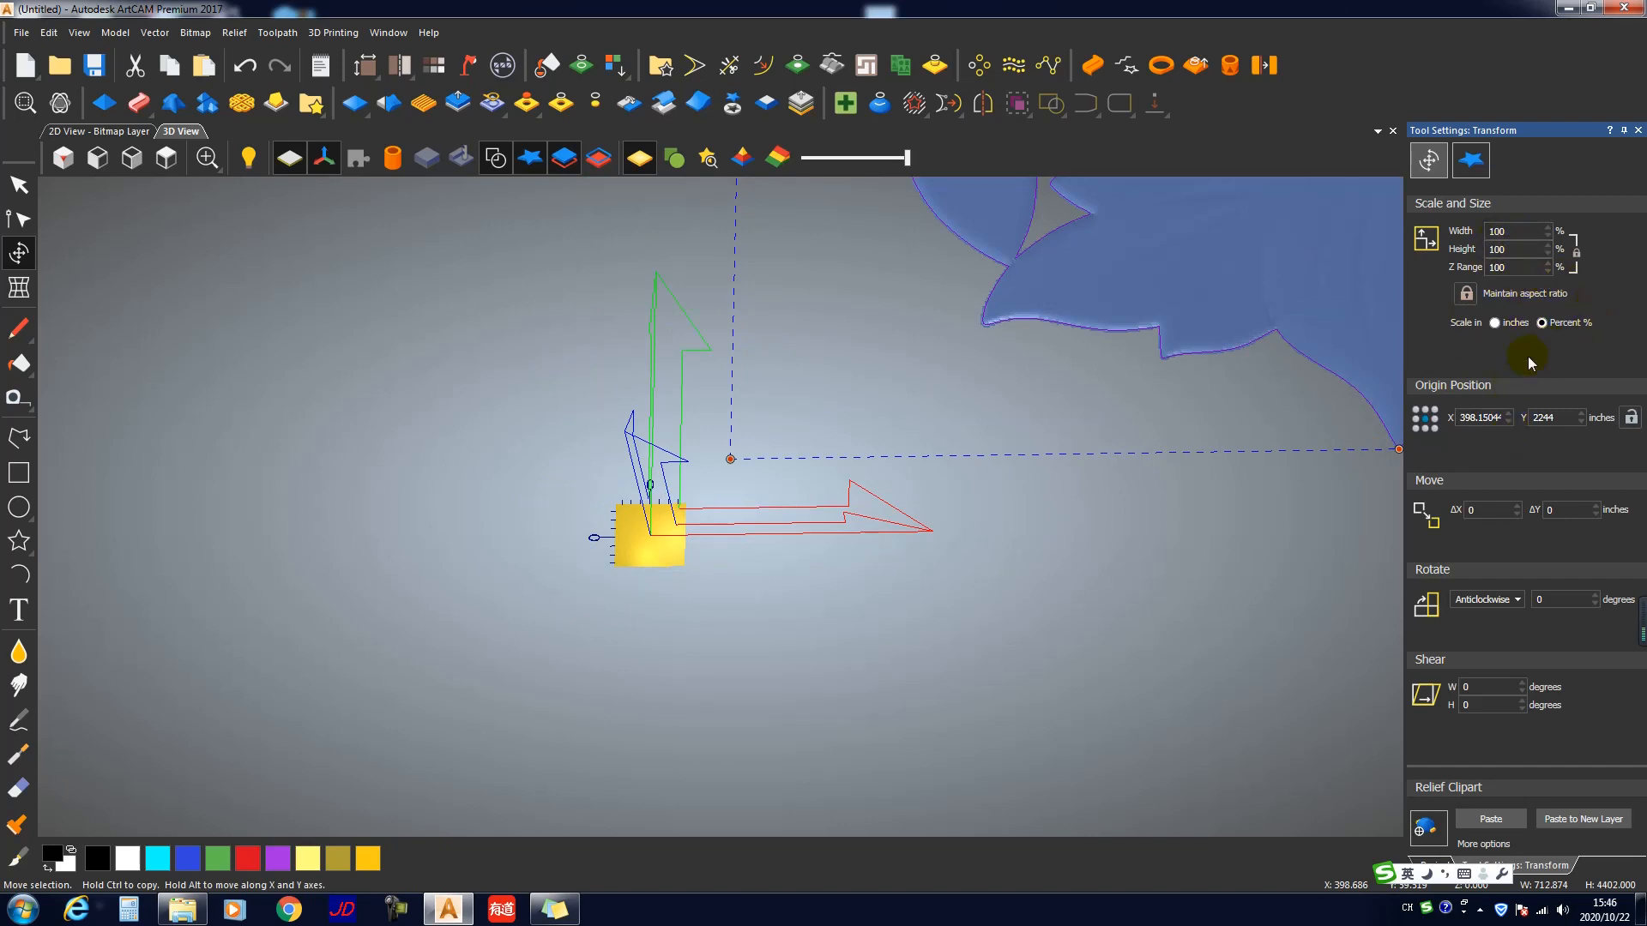
click(1512, 325)
click(1518, 248)
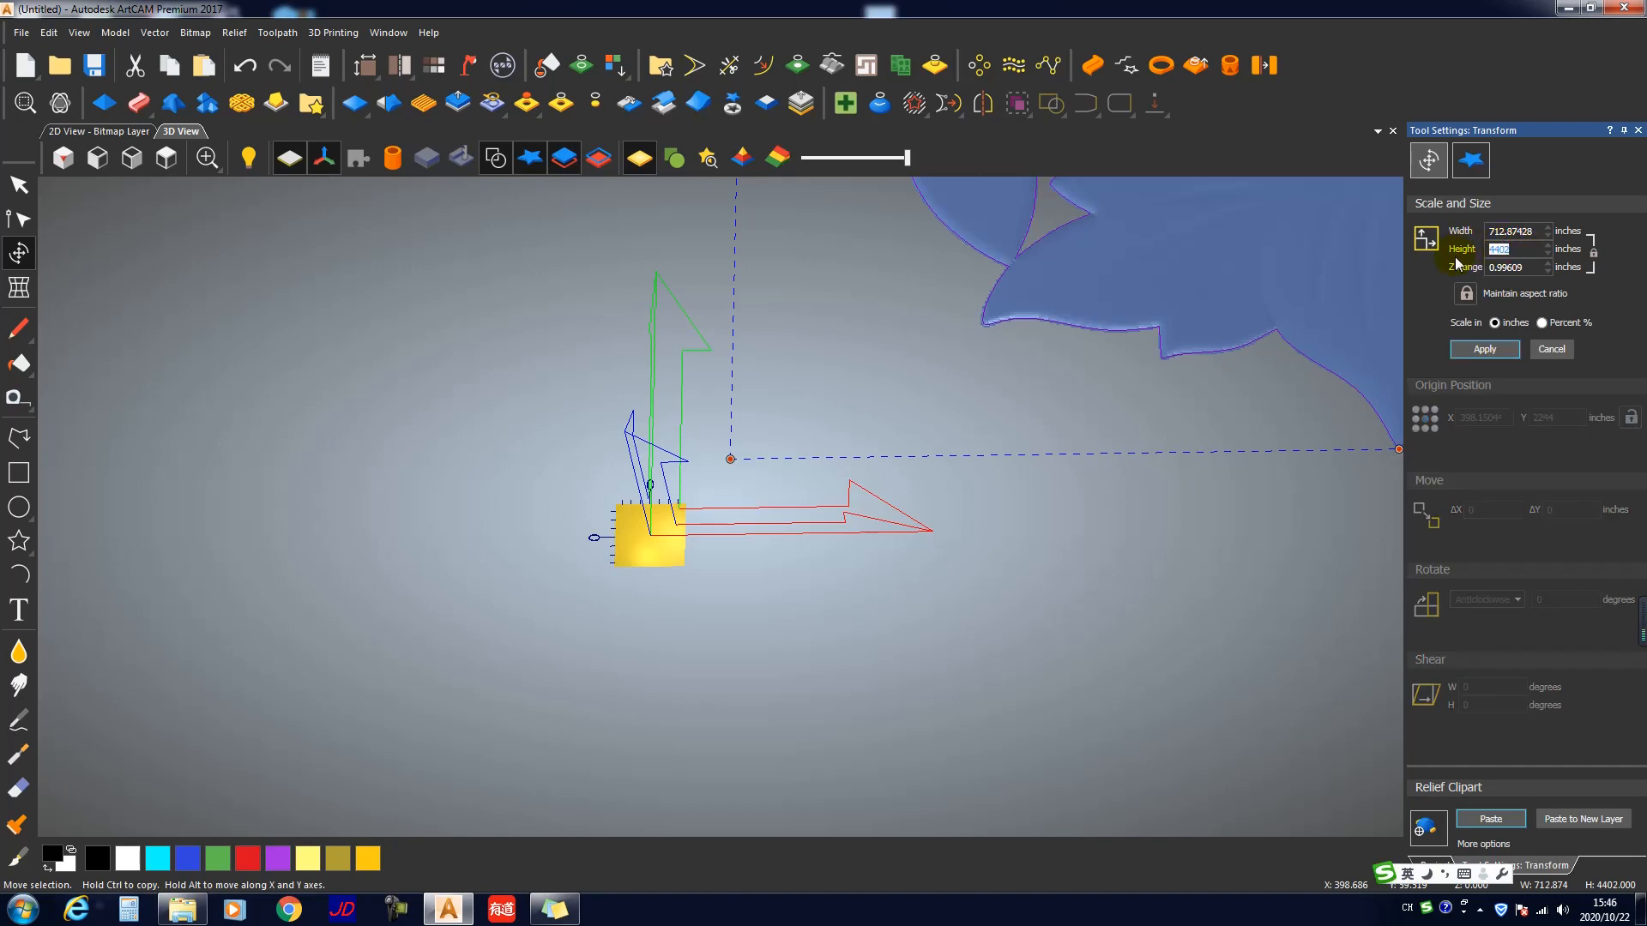
text(30)
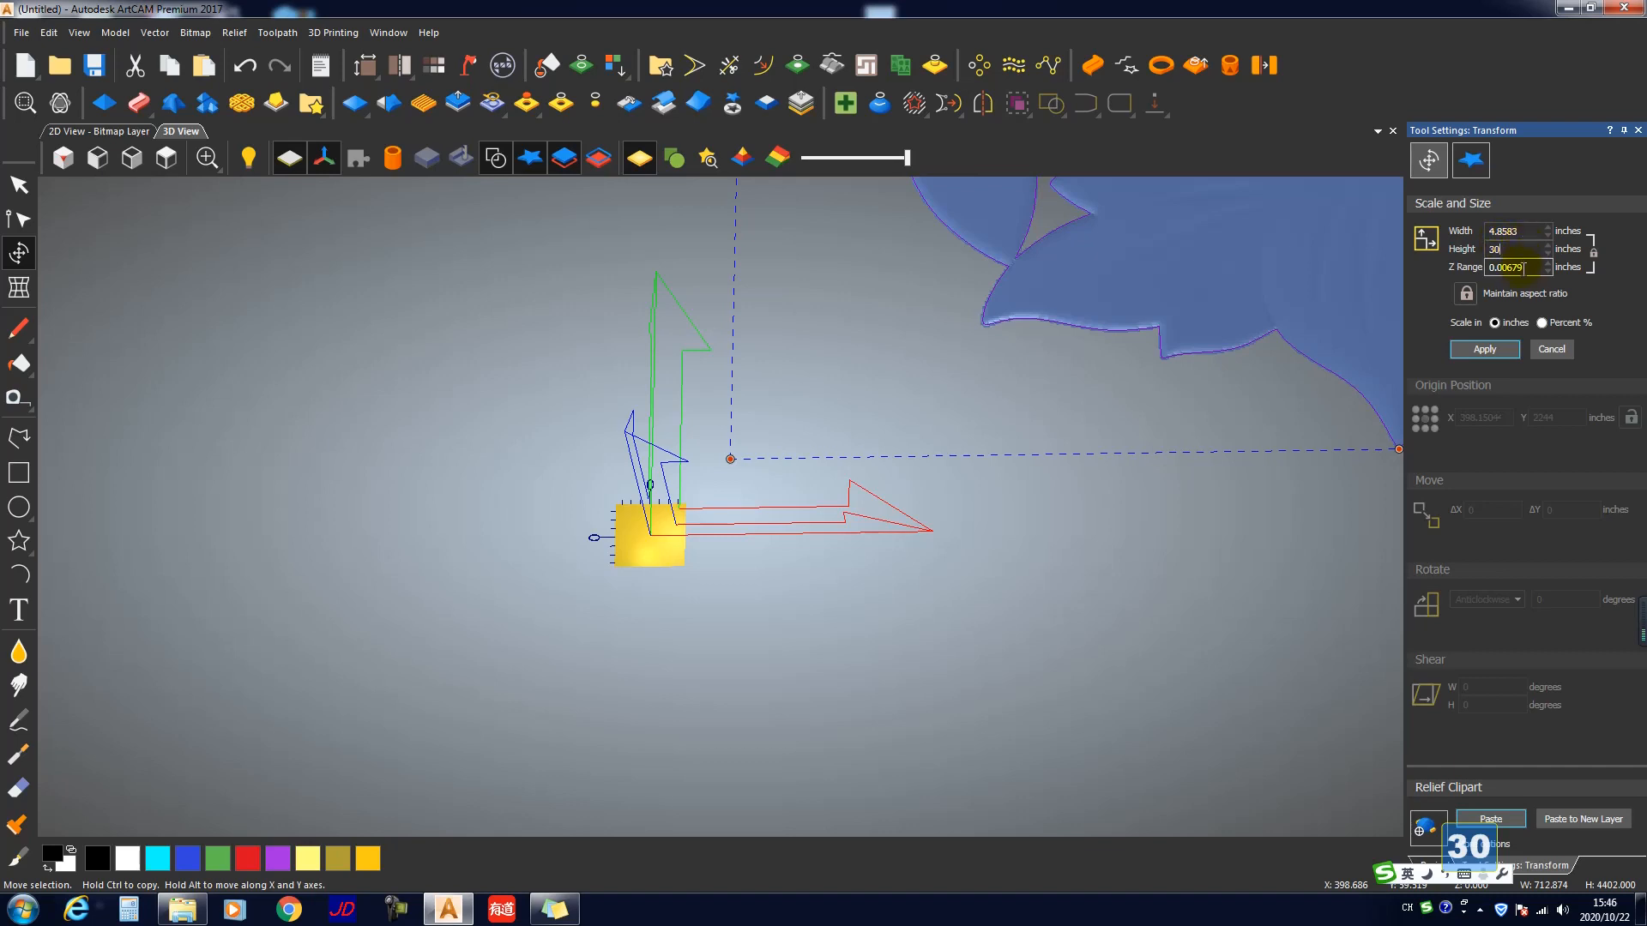
click(1506, 355)
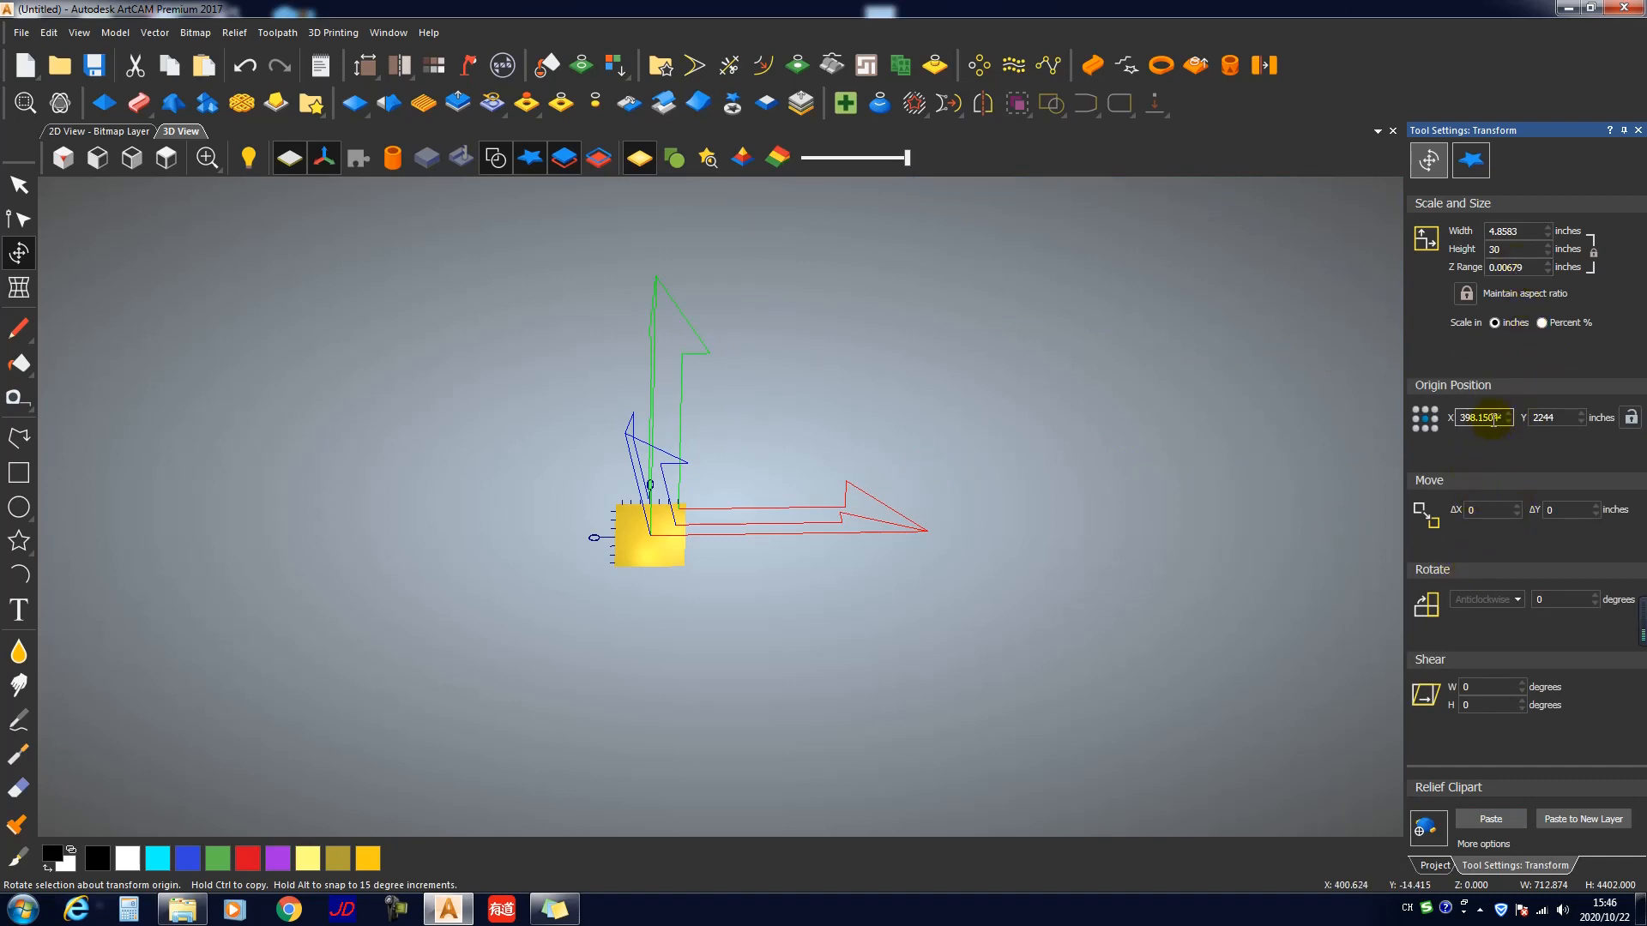
Step: Move the scaled clipart to the model's centre by setting its origin position to X 0 and Y 0
drag(1502, 419, 1483, 420)
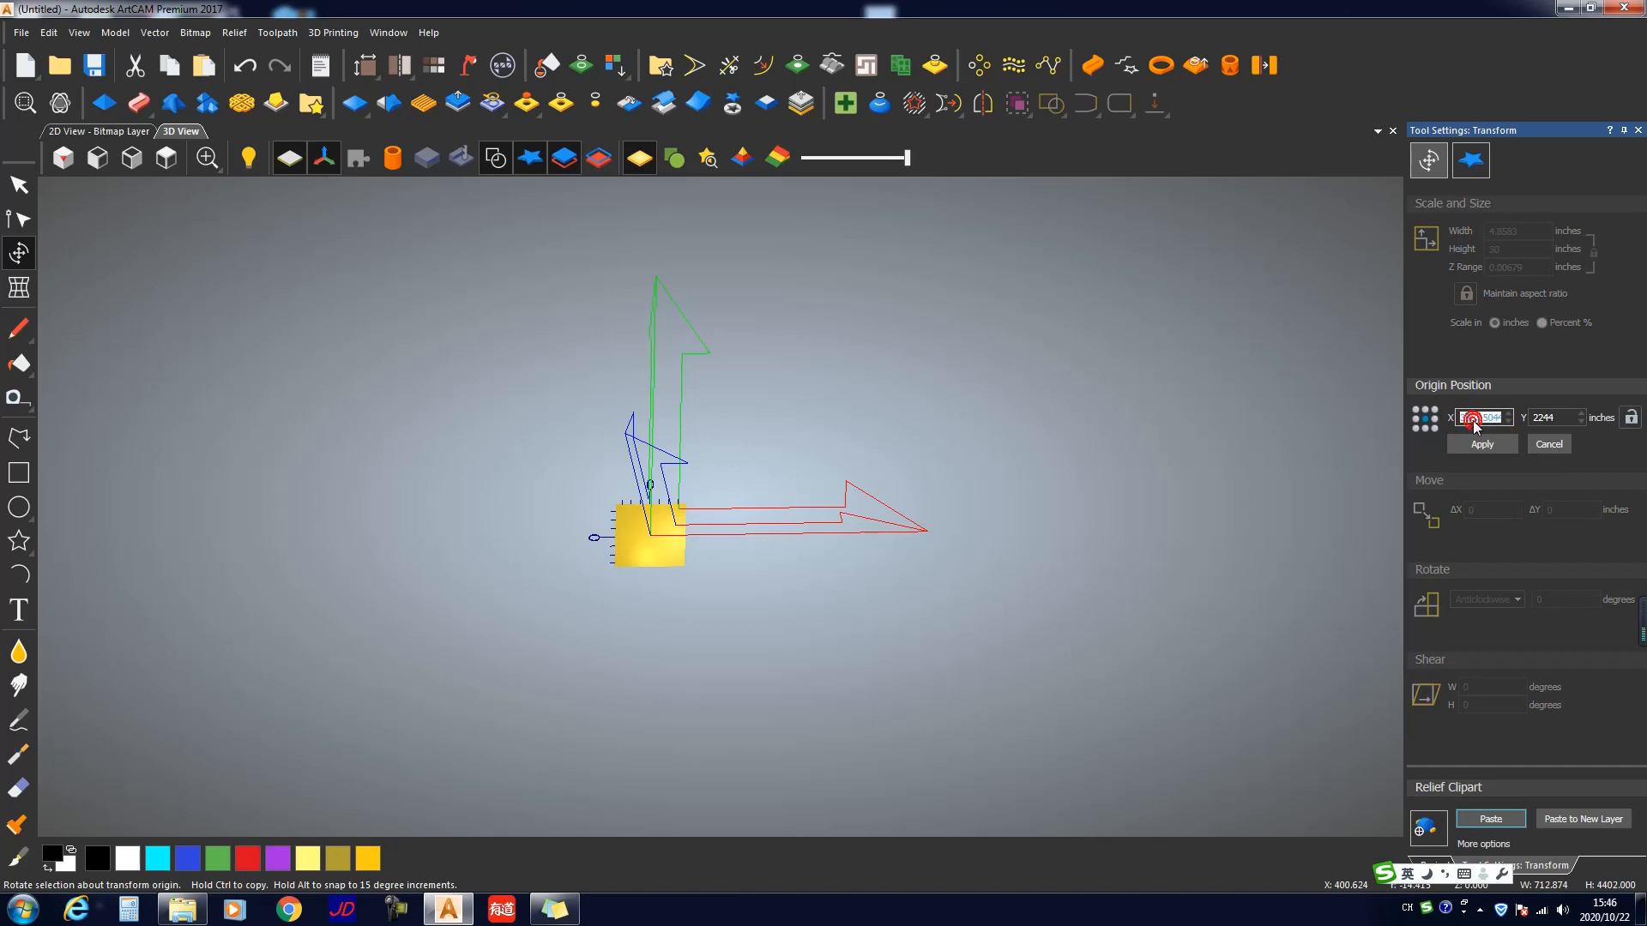
text(0)
click(1543, 418)
text(0)
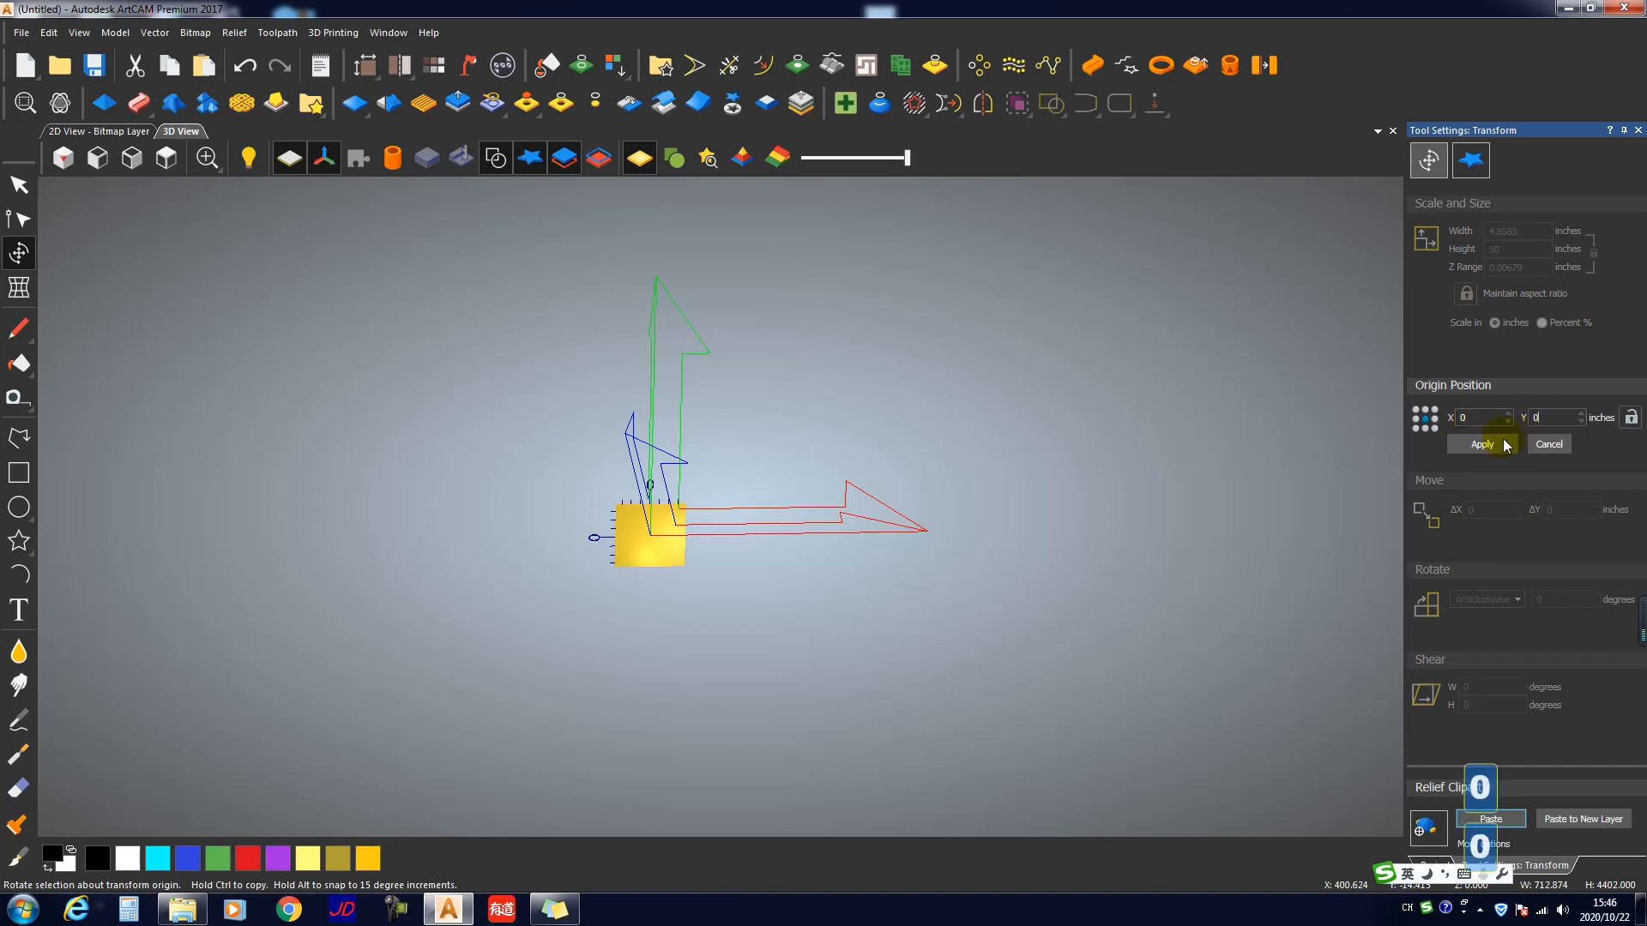
click(1484, 444)
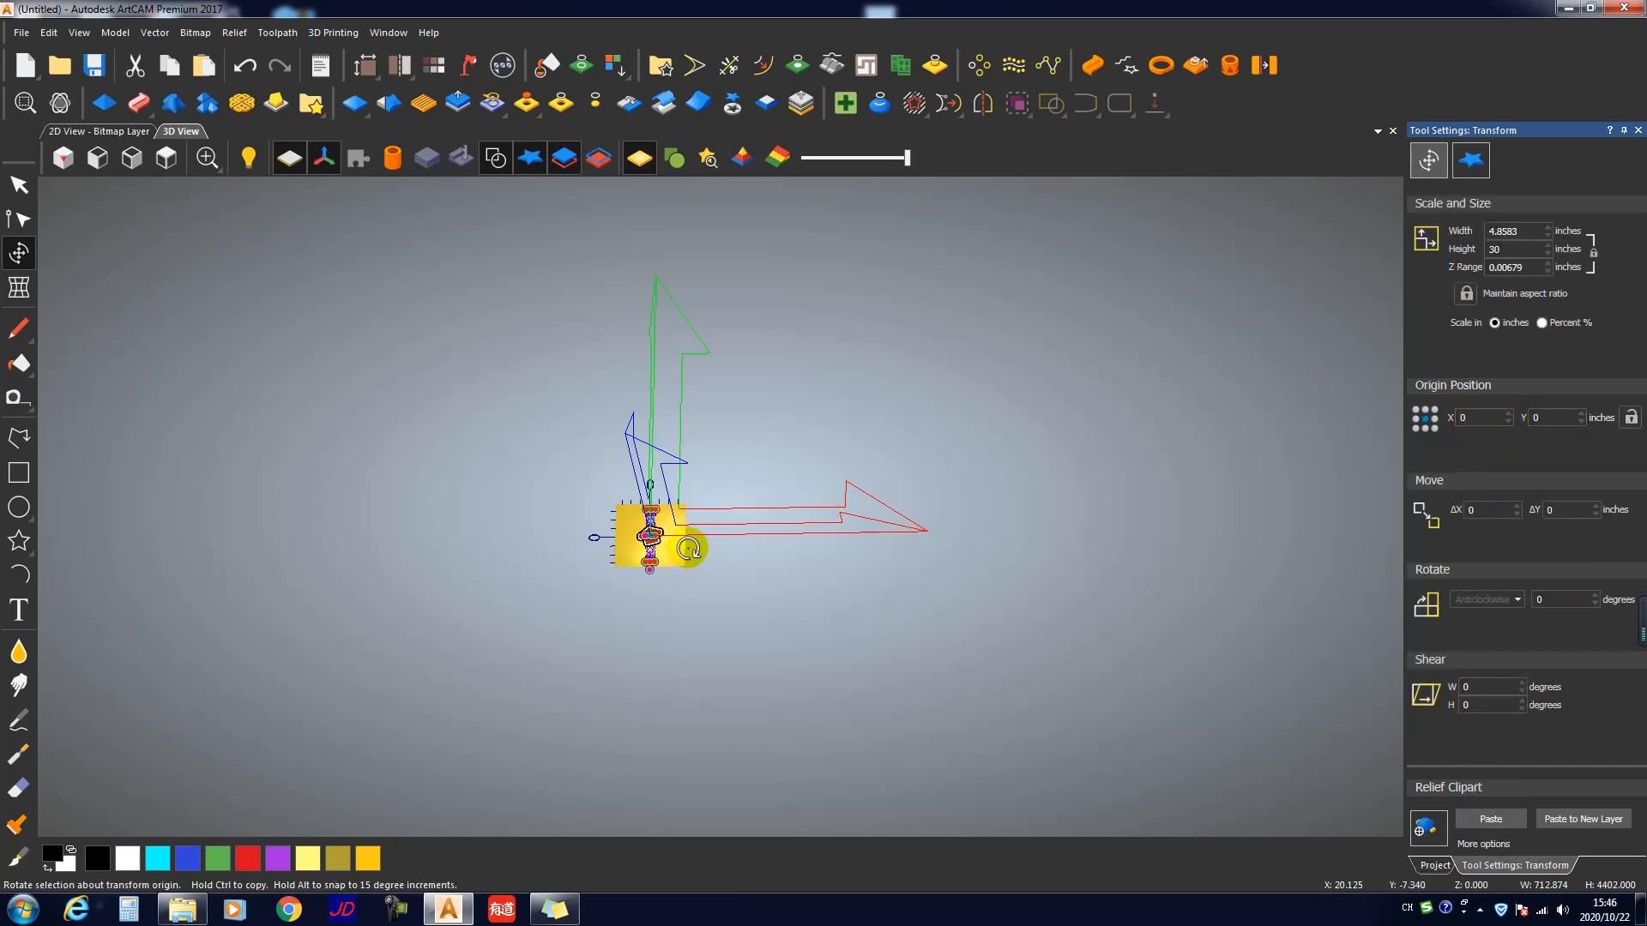
scroll(639, 549, up, 10)
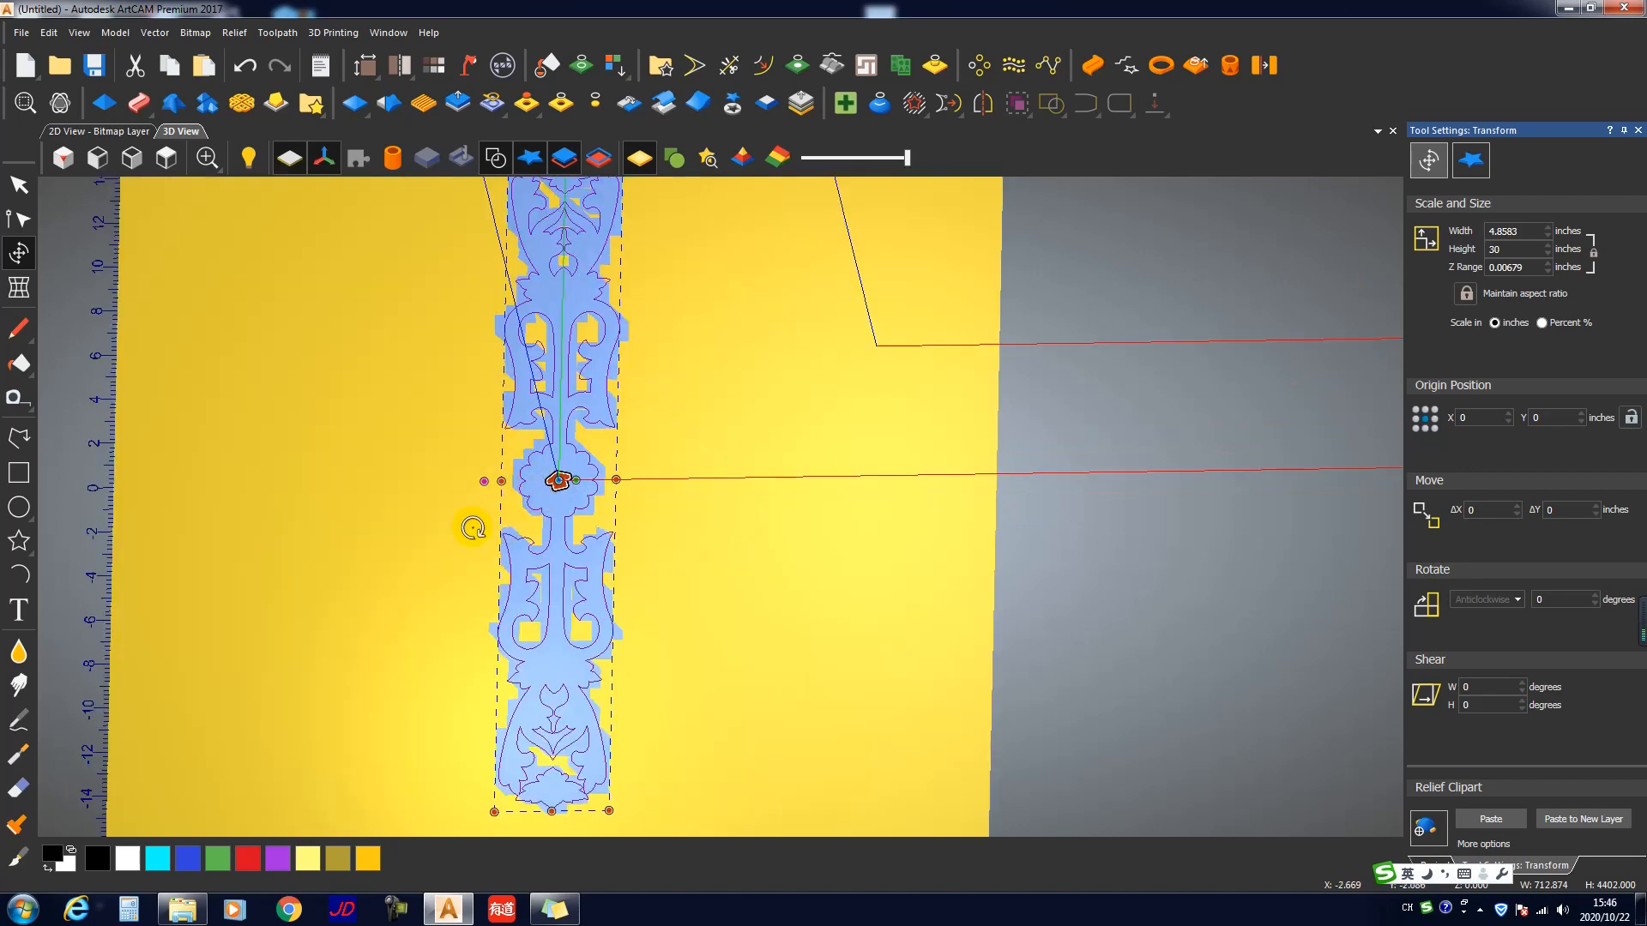
Step: Try to set the clipart's Z range to 0.5 inches while all its dimensions are linked, and restore the height to 30 inches
middle_drag(473, 528, 590, 429)
scroll(537, 539, up, 5)
scroll(673, 528, down, 5)
middle_drag(756, 612, 801, 544)
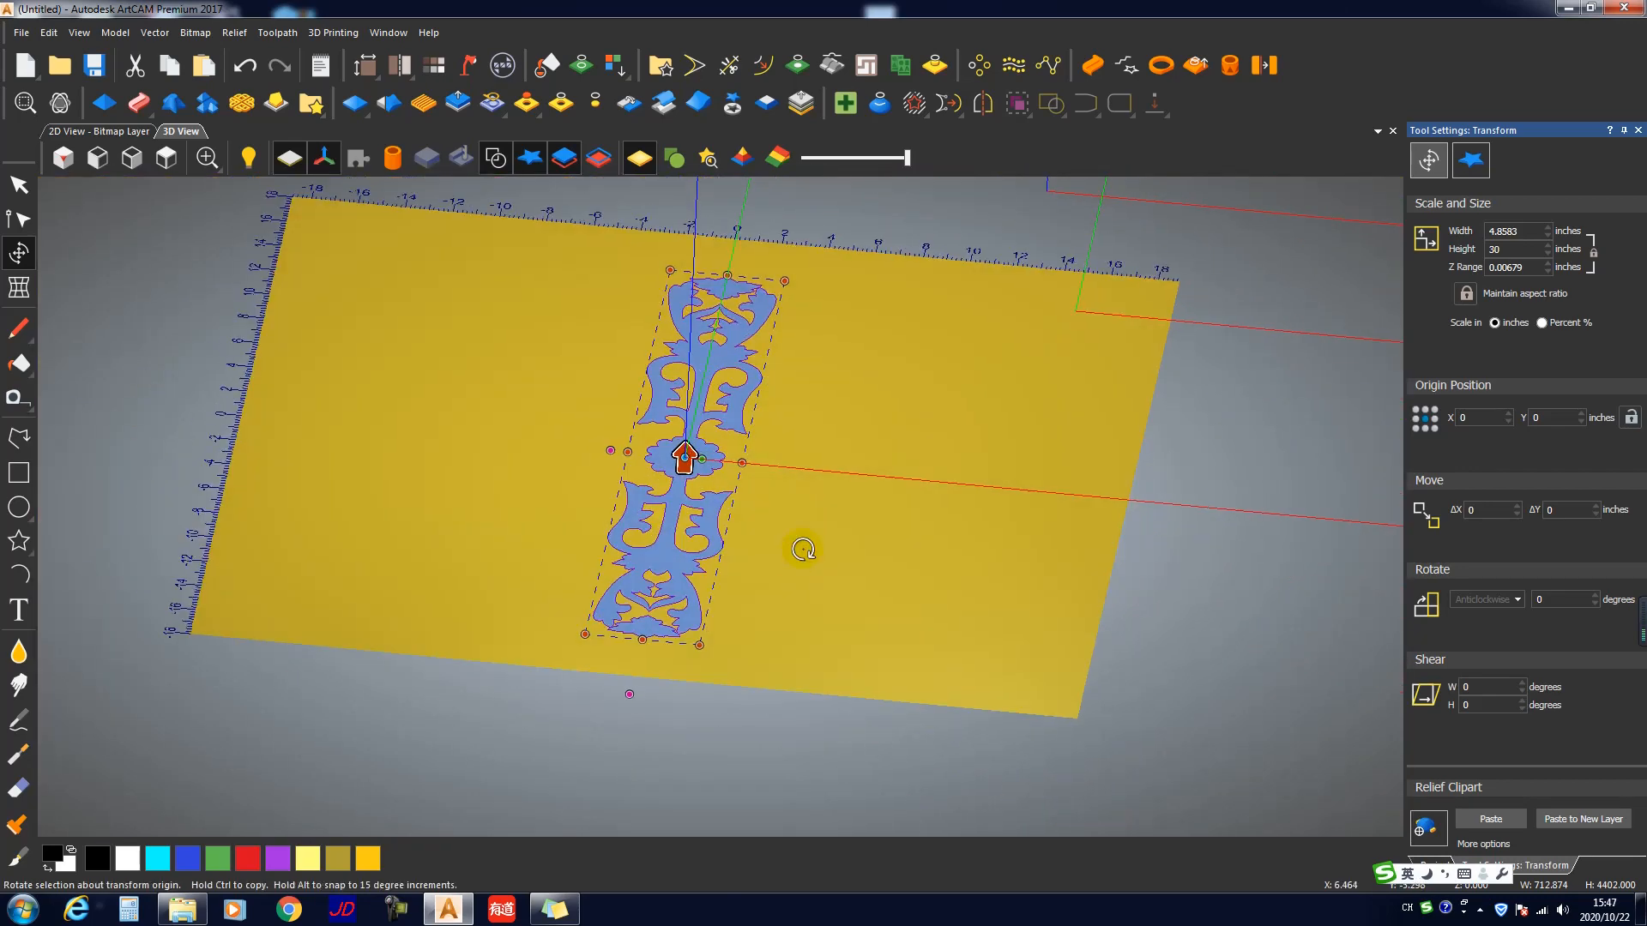
click(1530, 267)
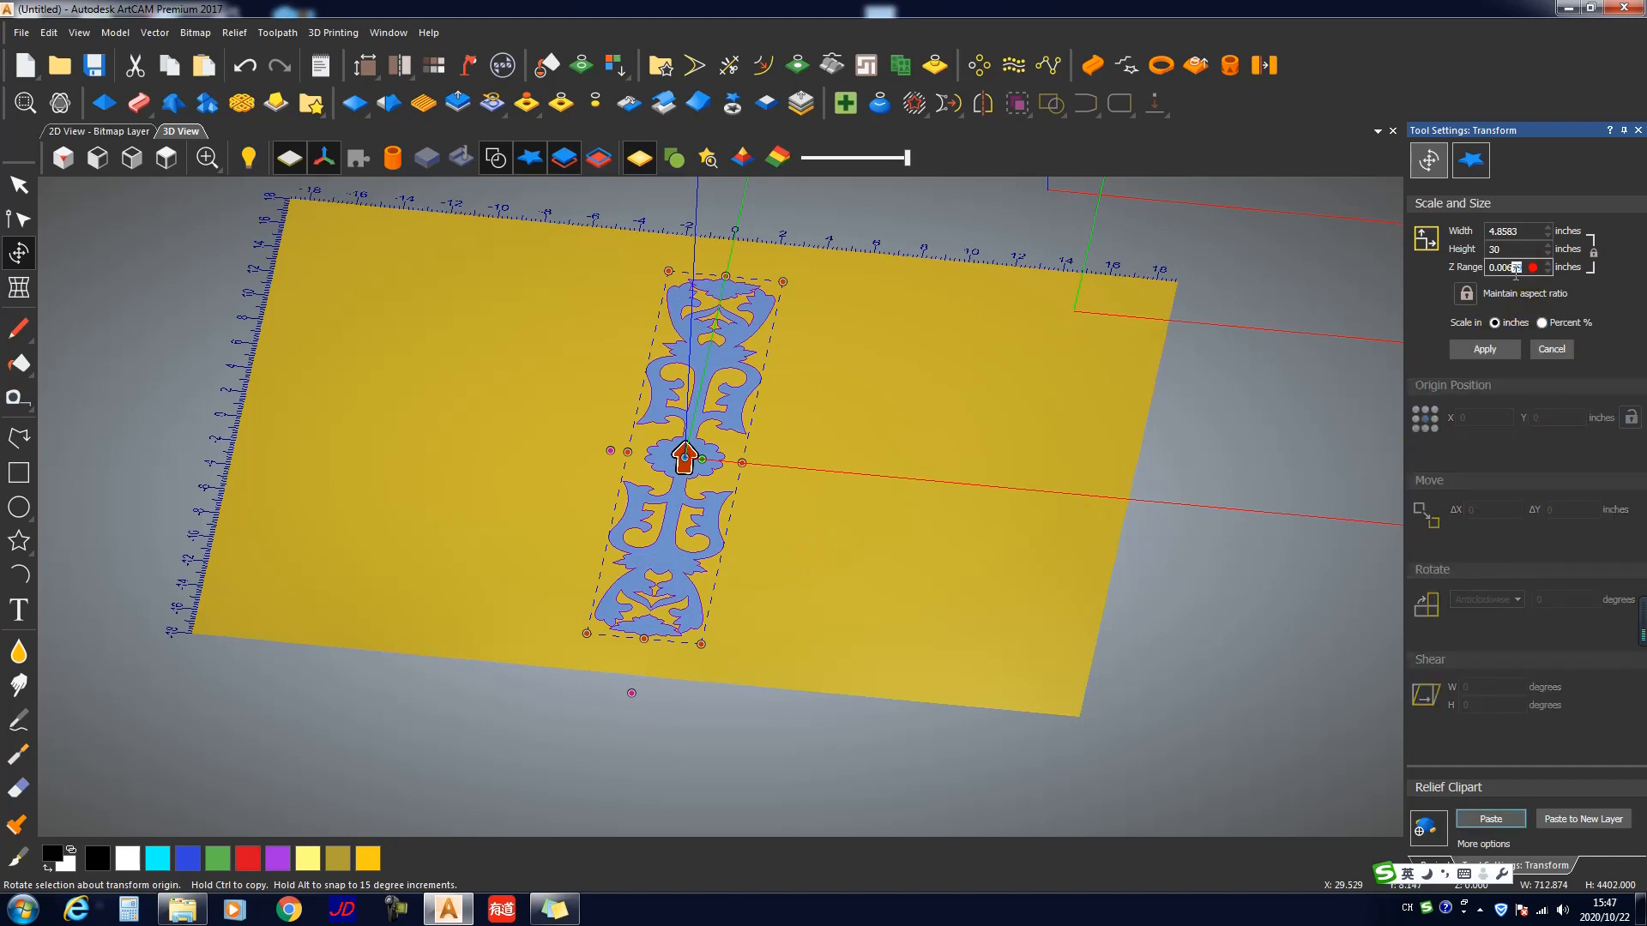
text(5)
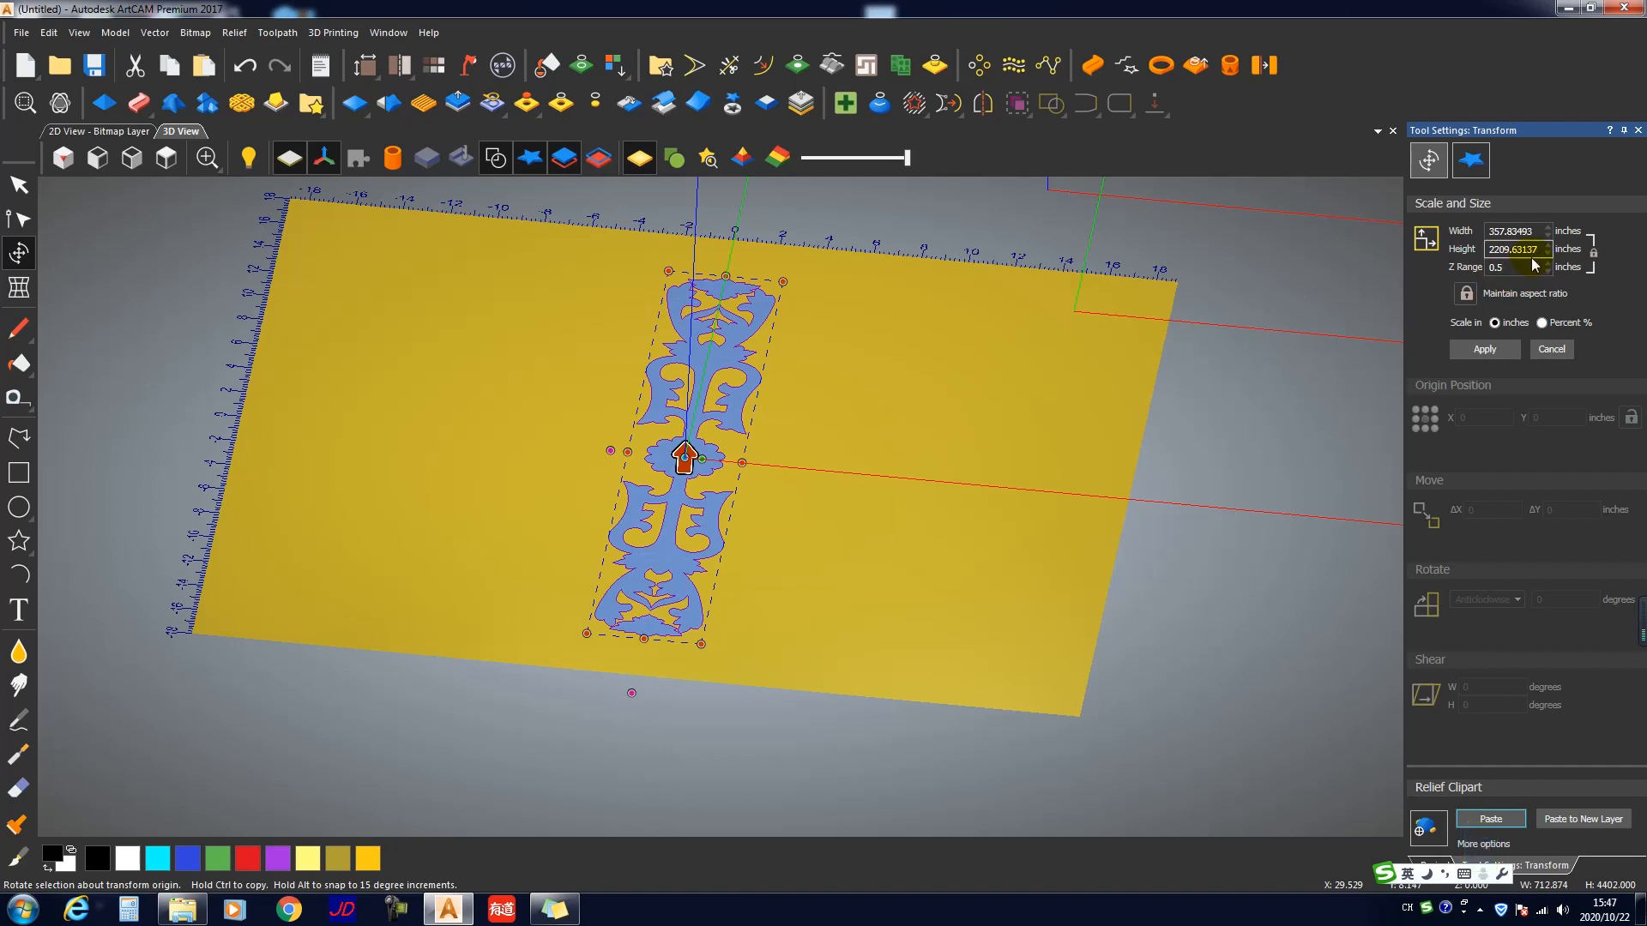
drag(1541, 249, 1471, 265)
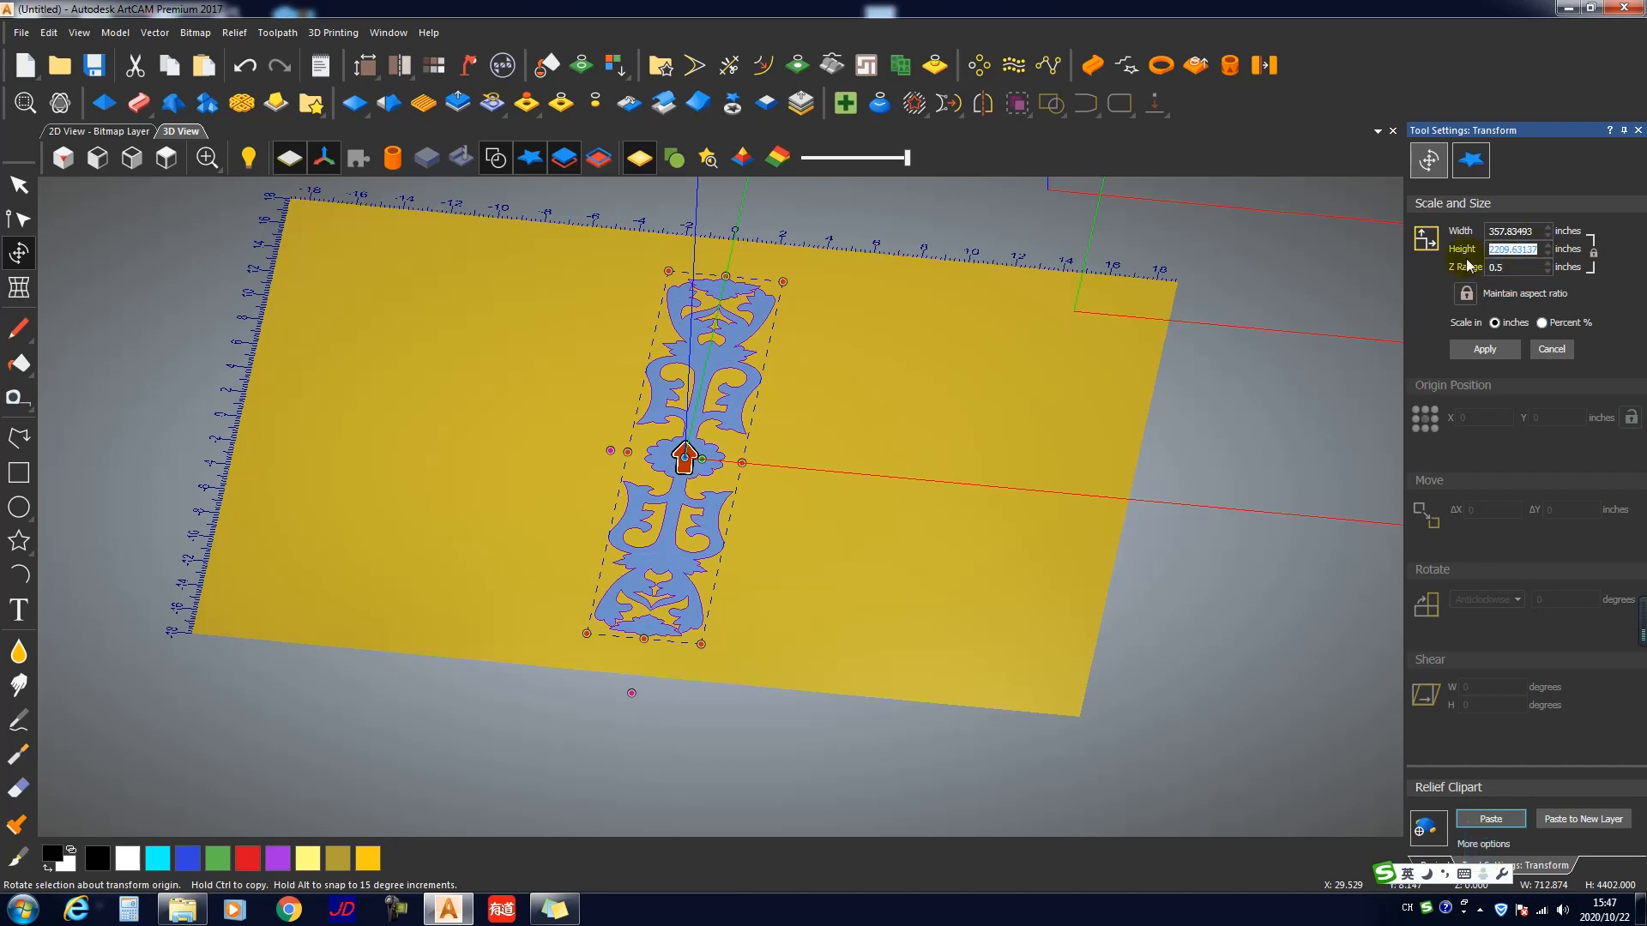
text(30)
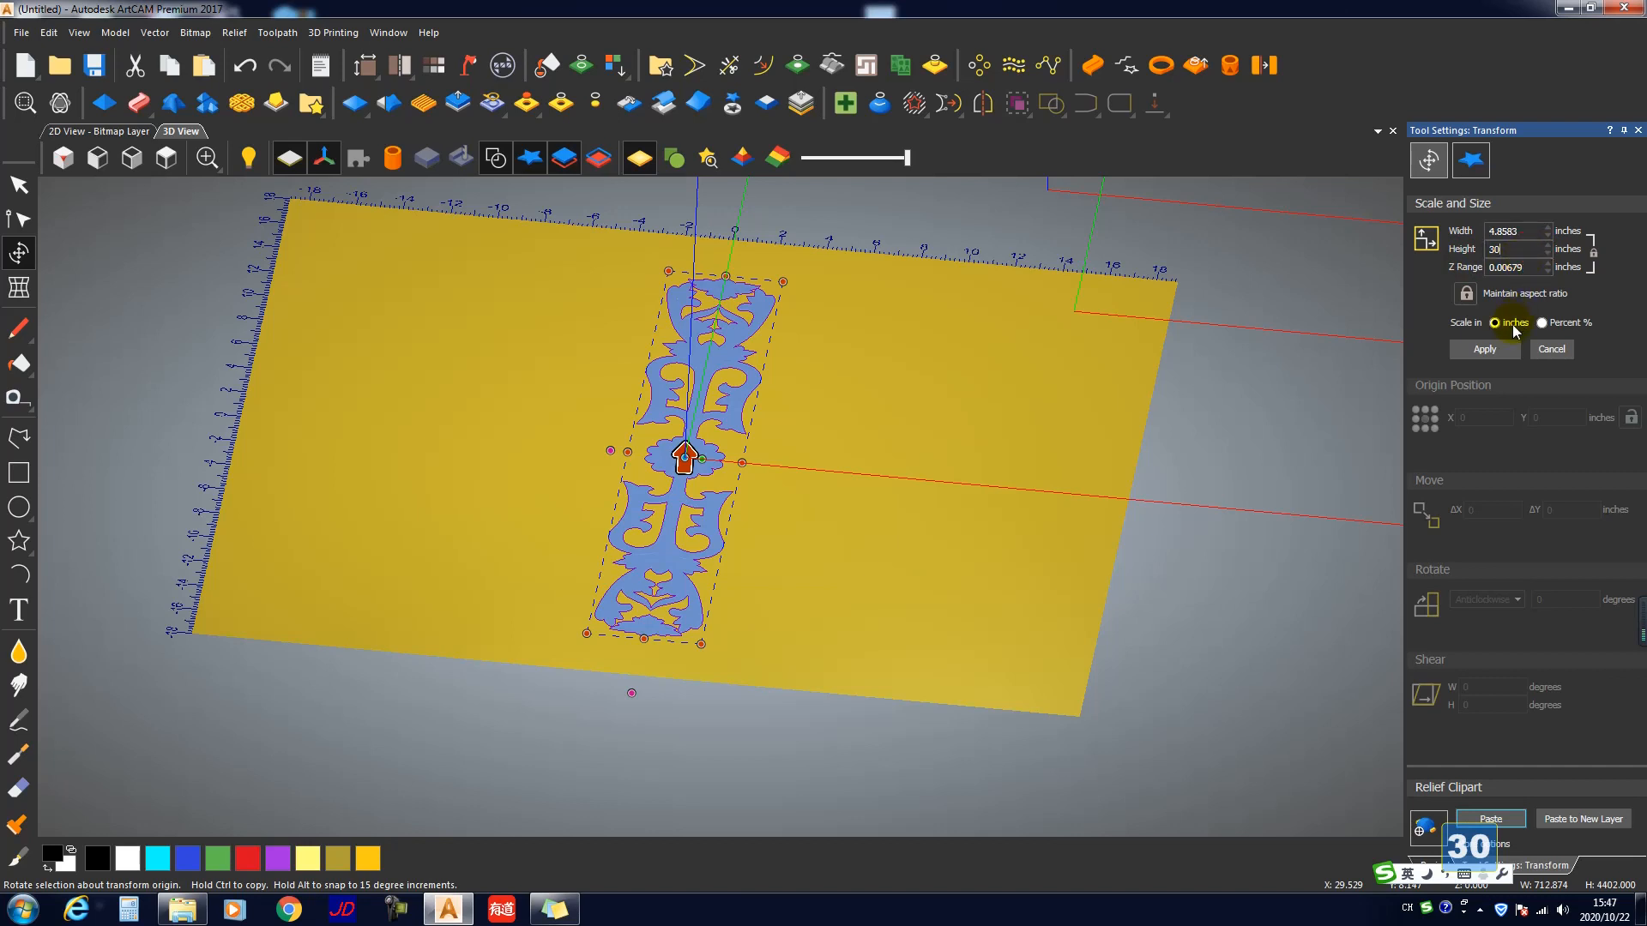
Step: Exclude the Z range from proportional scaling and set the clipart's Z range to 0.5 inches
click(1472, 298)
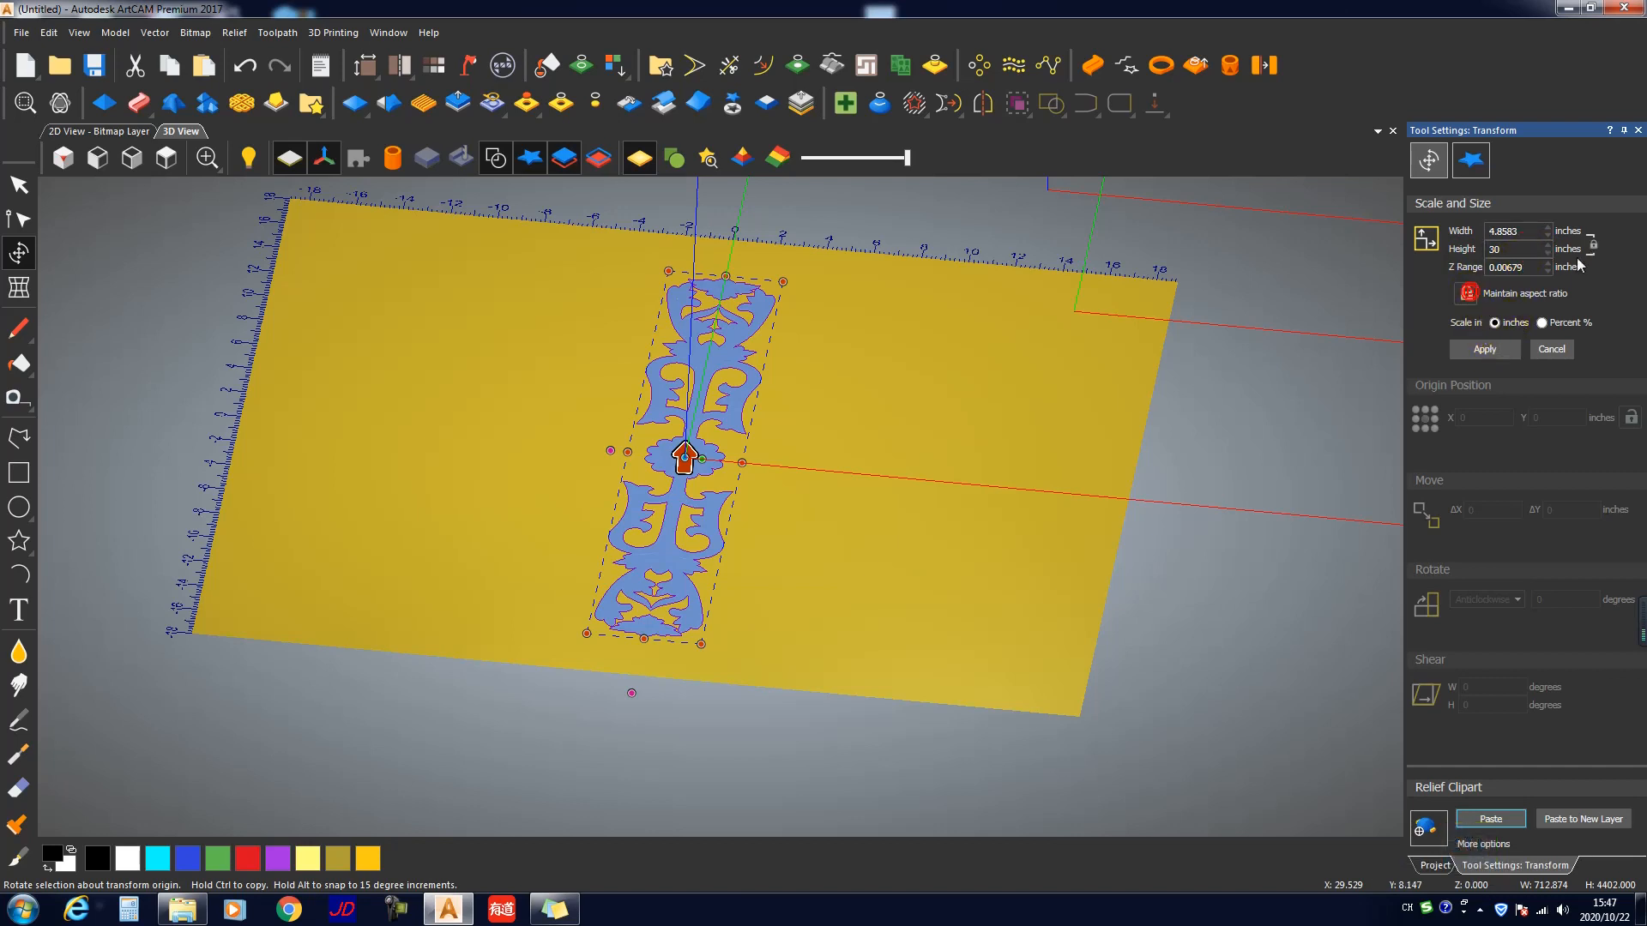
click(1515, 251)
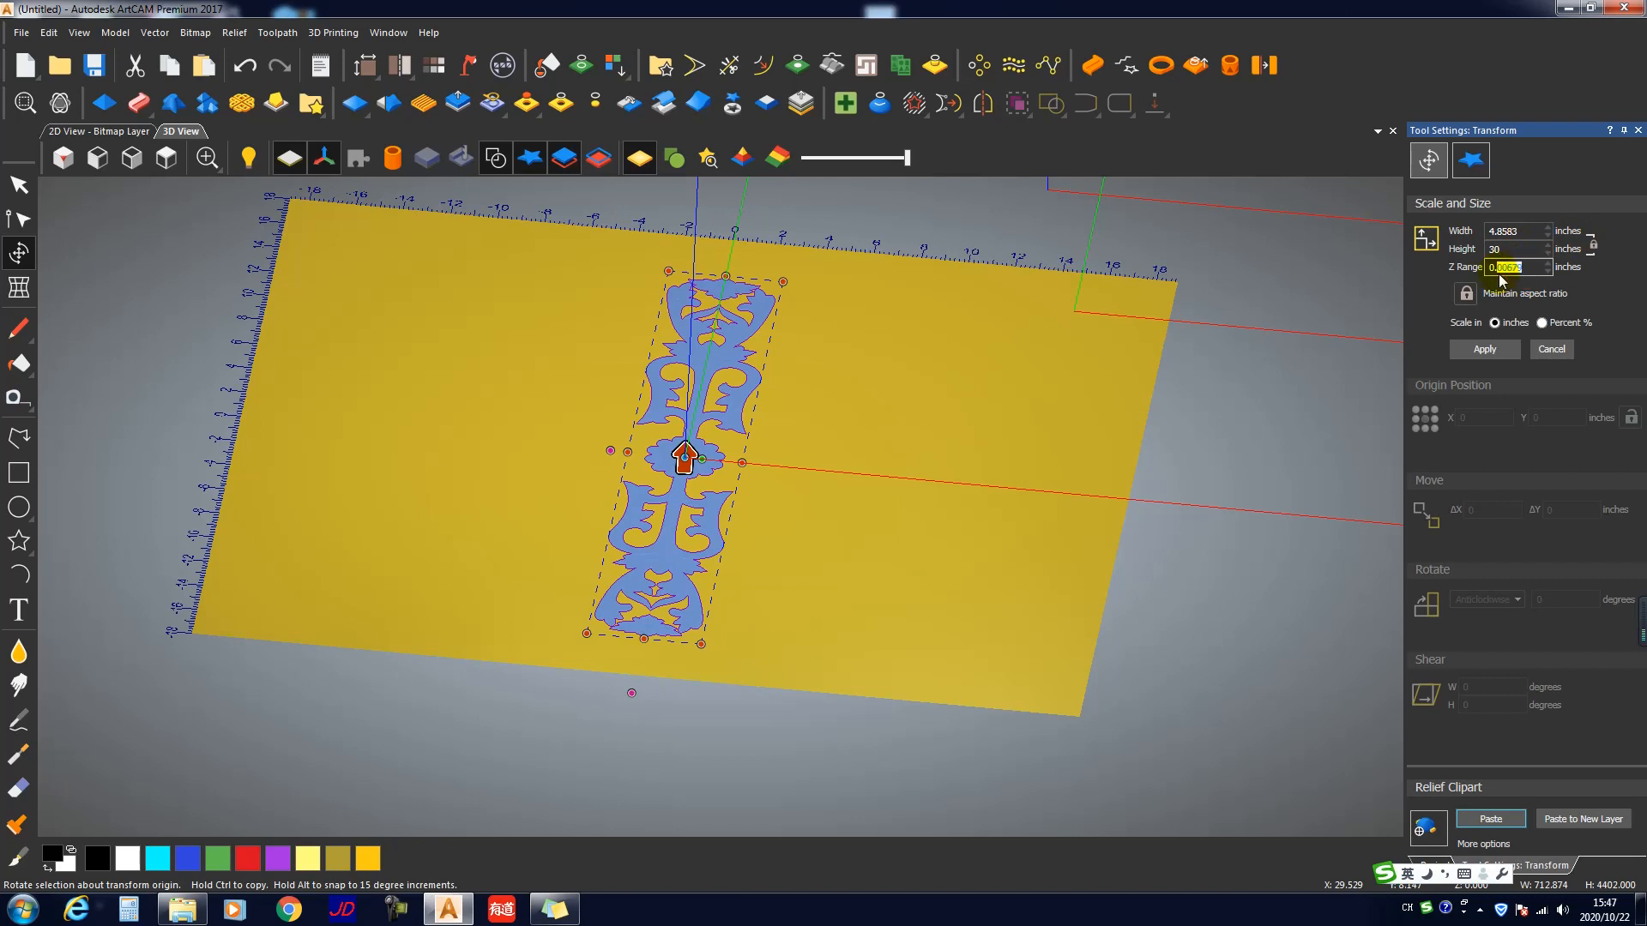
text(5)
click(1527, 352)
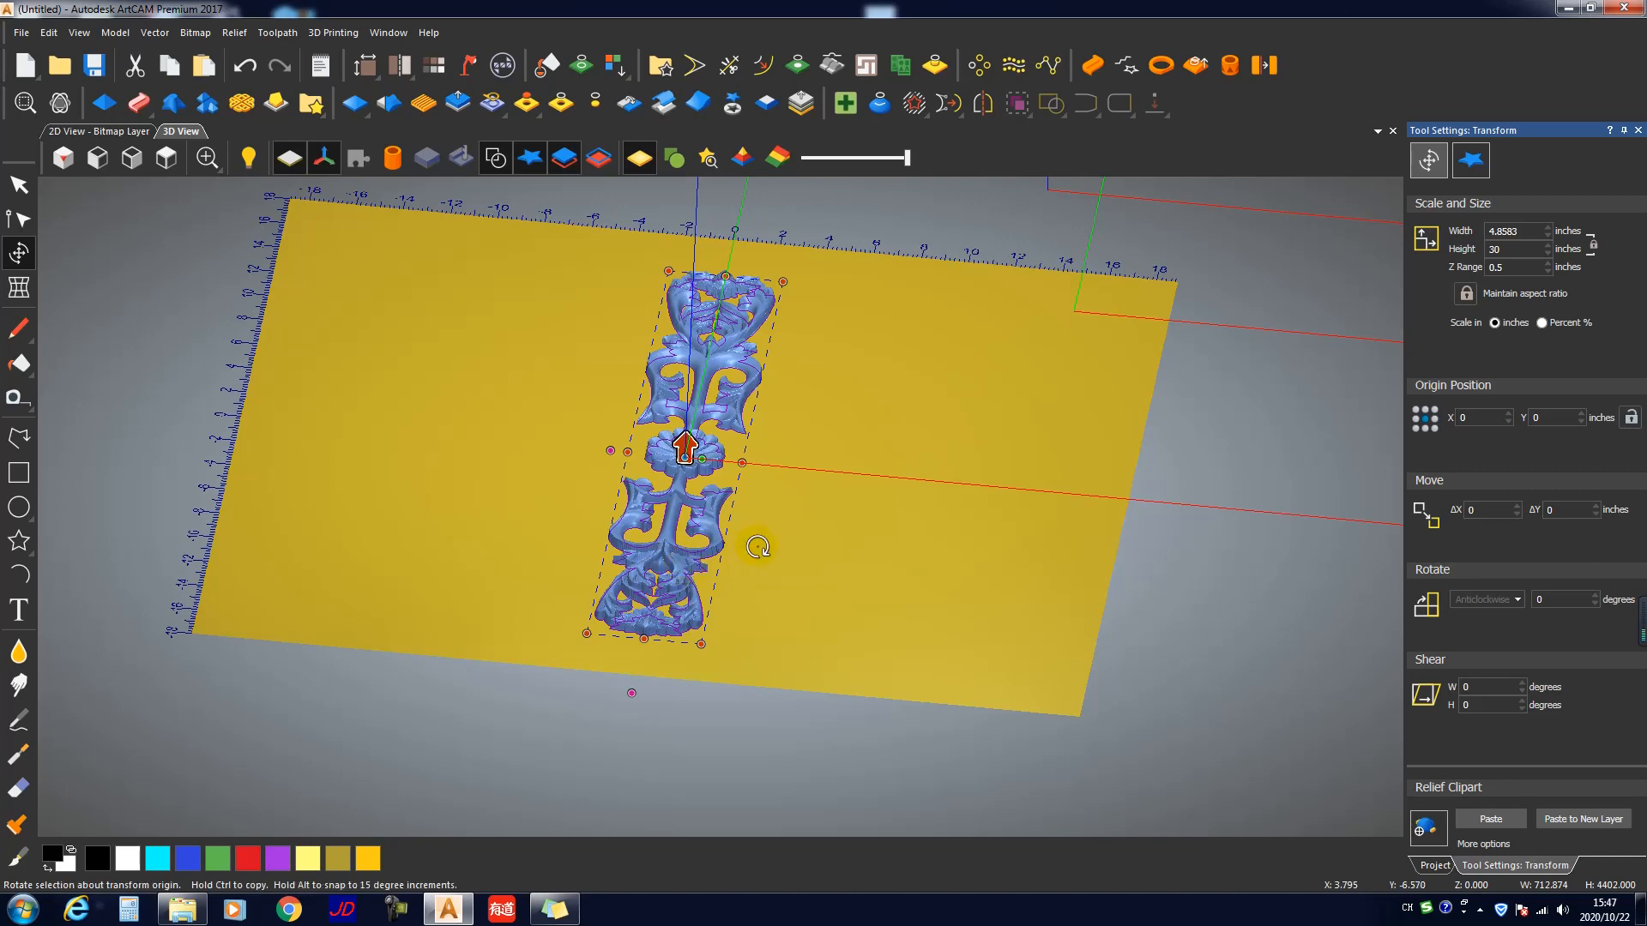
Step: Examine the raised clipart's depth and its central rosette from several angles and distances
drag(757, 548, 715, 522)
scroll(686, 525, up, 5)
scroll(581, 556, down, 5)
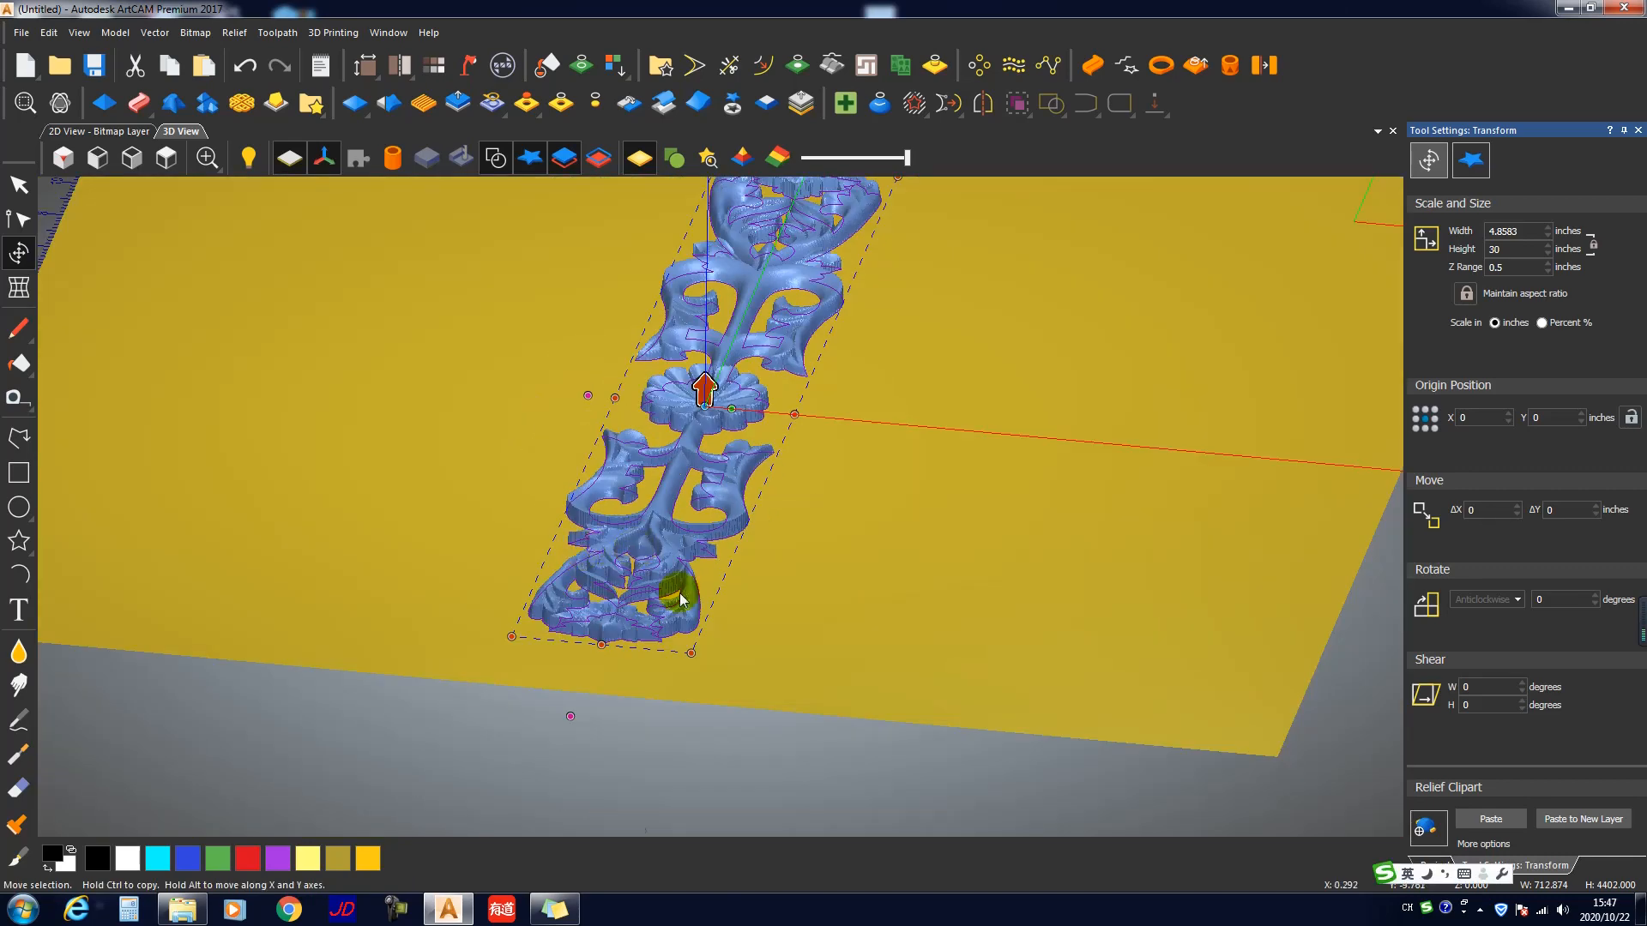
drag(672, 588, 702, 533)
scroll(703, 533, up, 5)
scroll(670, 518, up, 3)
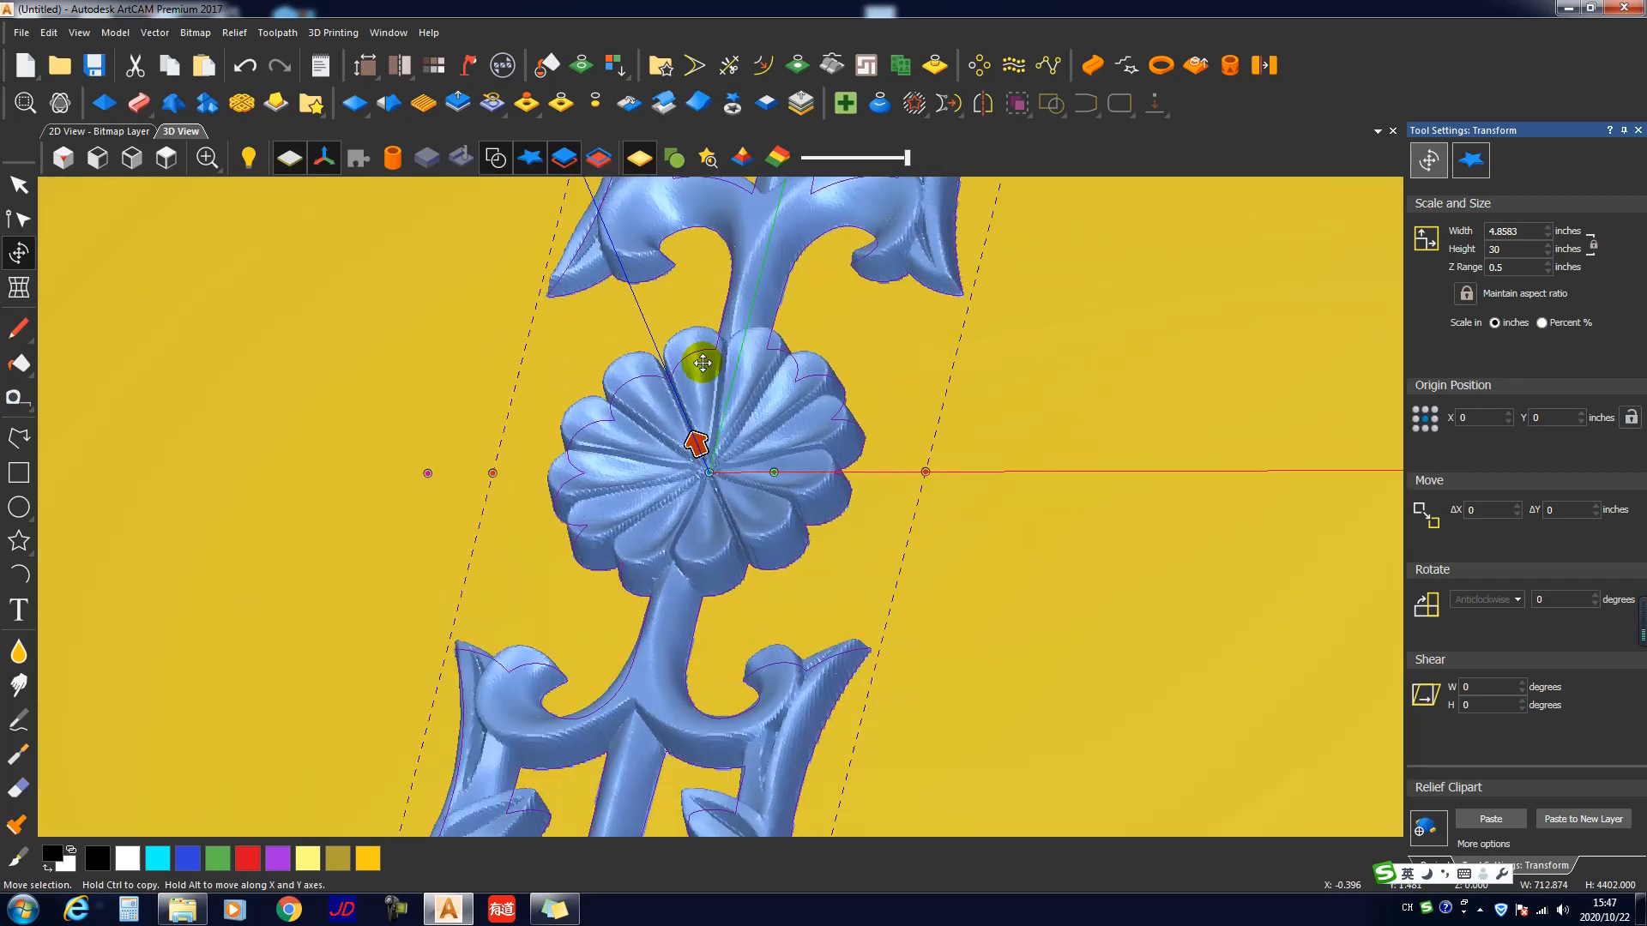
scroll(699, 357, down, 4)
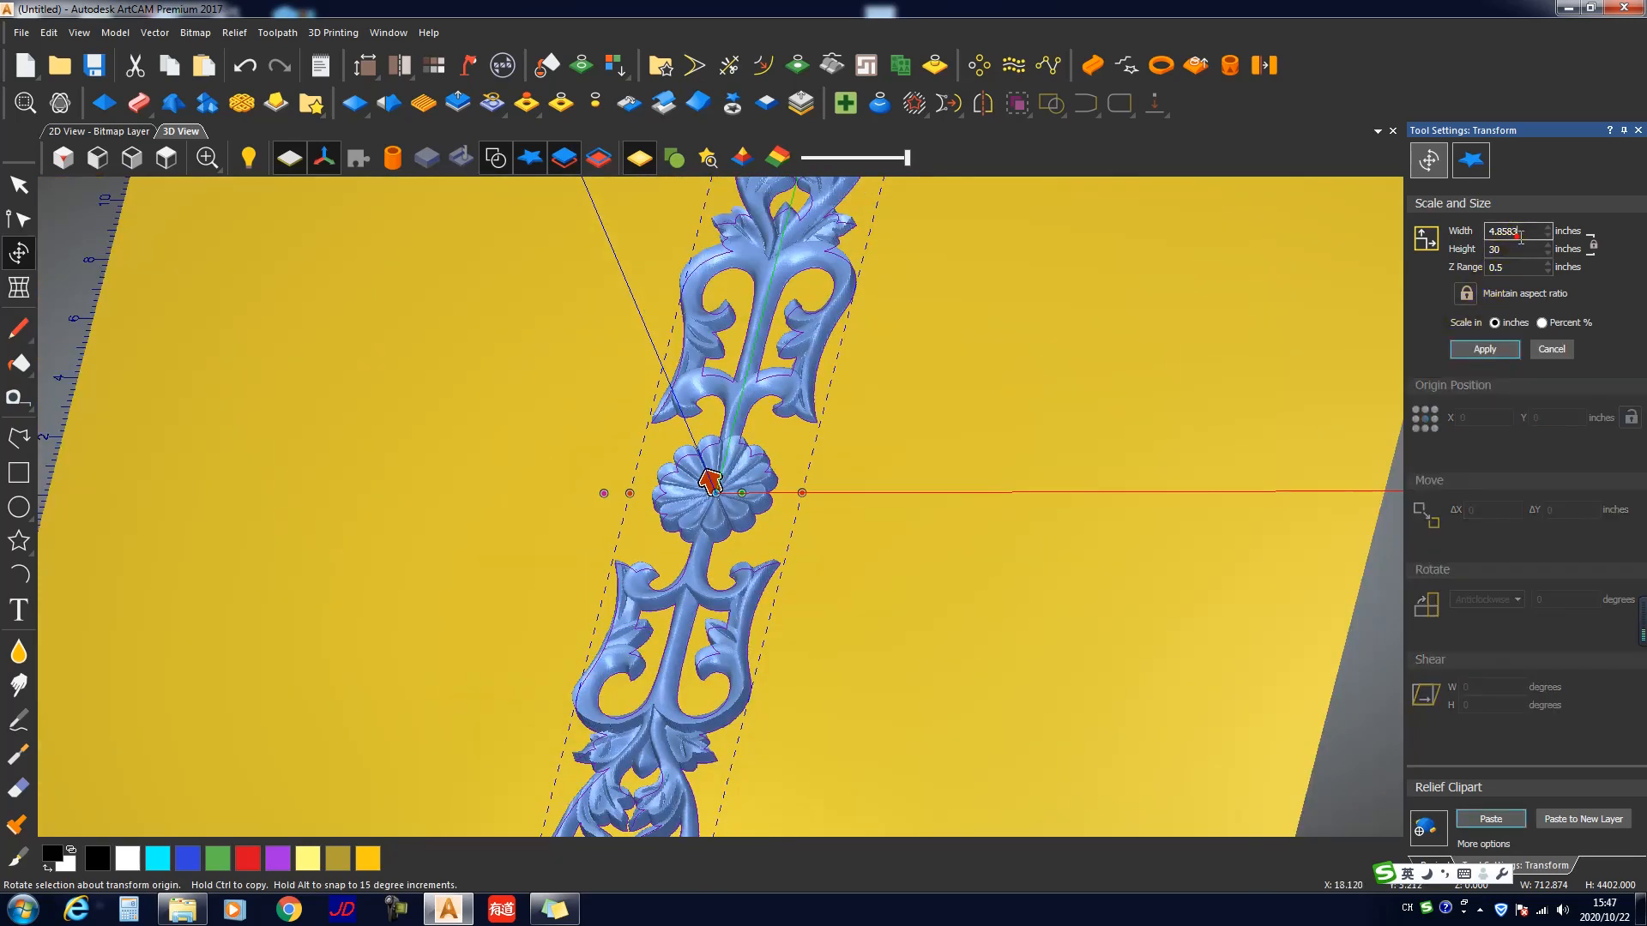
Step: Stop maintaining the clipart's aspect ratio and set its width to 8 inches
drag(1532, 237, 1493, 243)
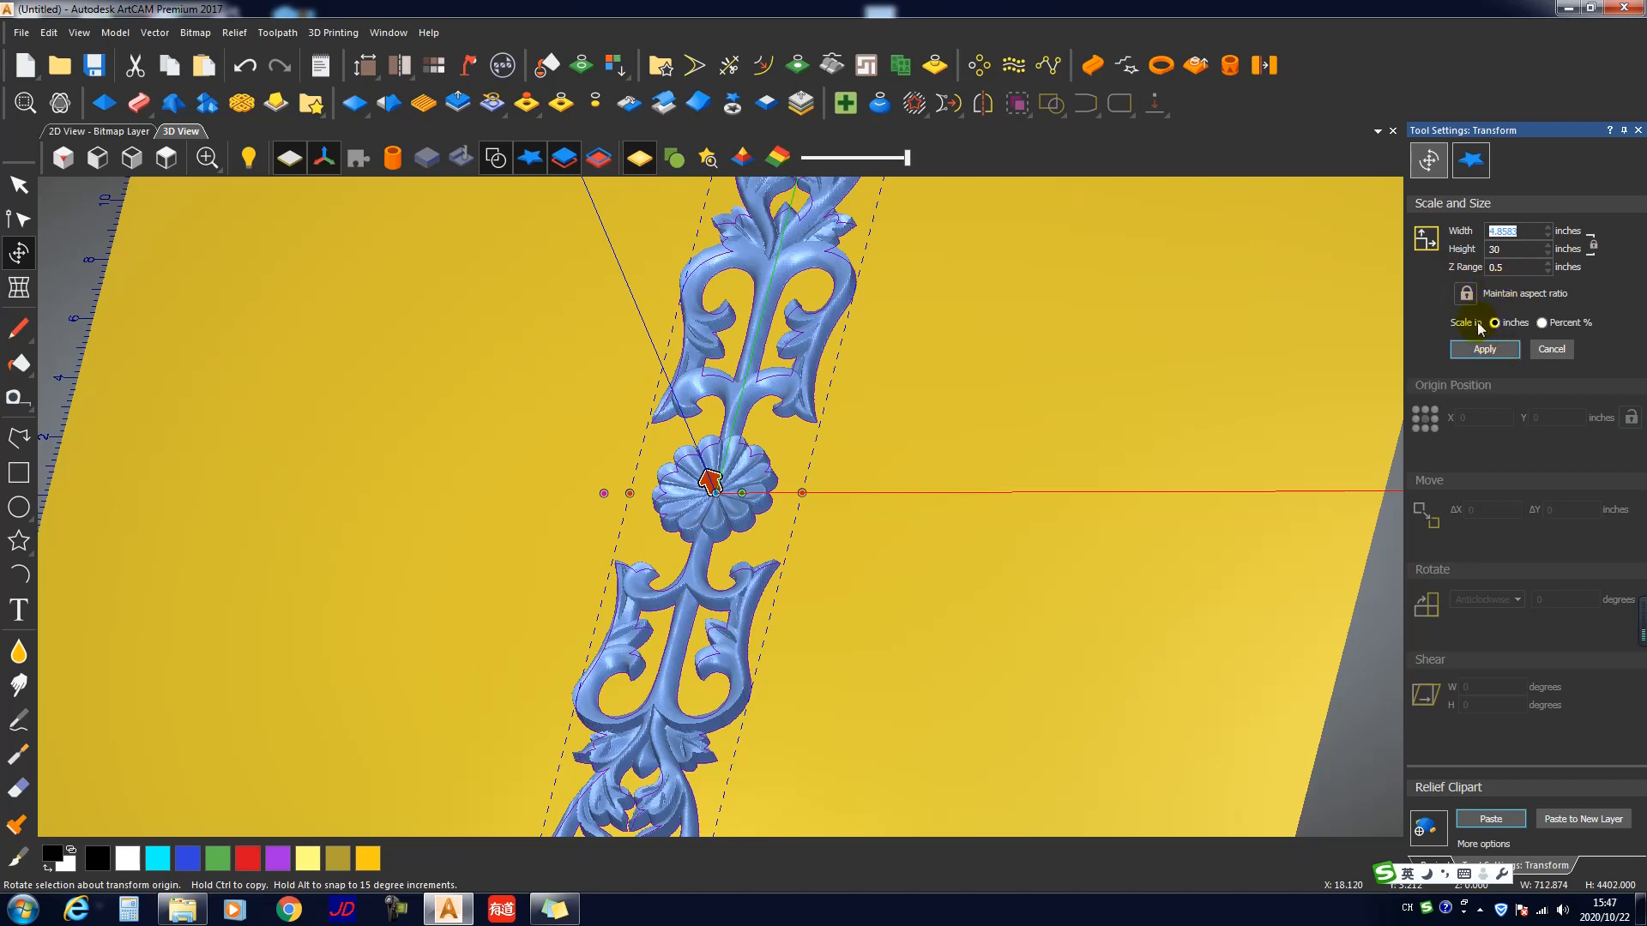
click(1465, 295)
click(1540, 231)
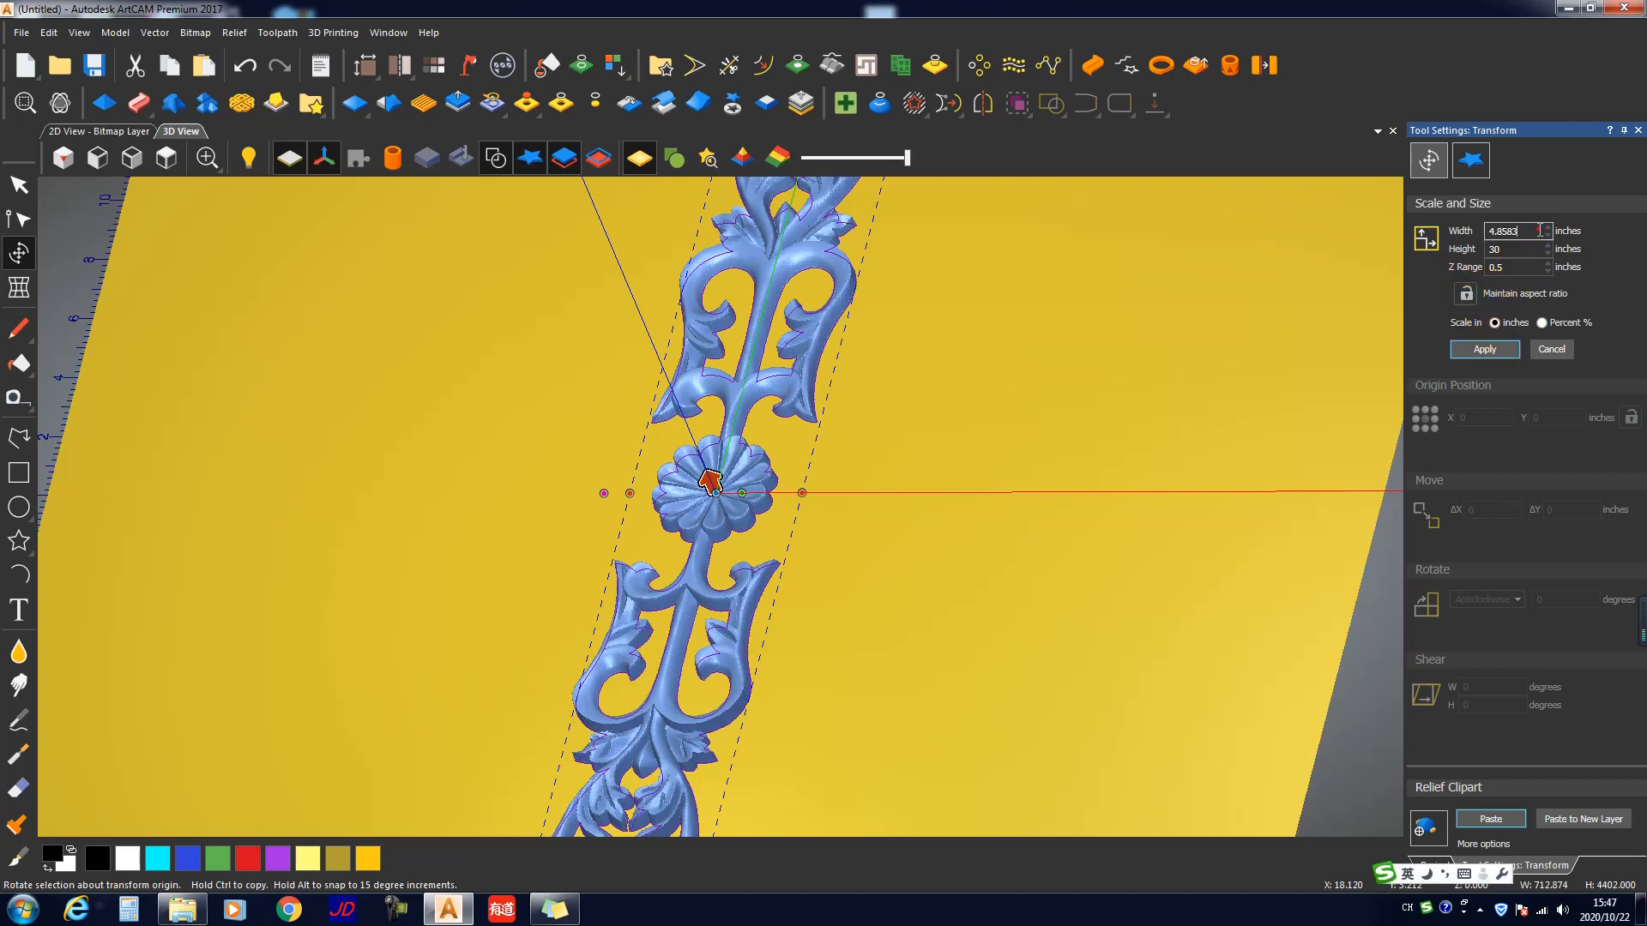
text(8)
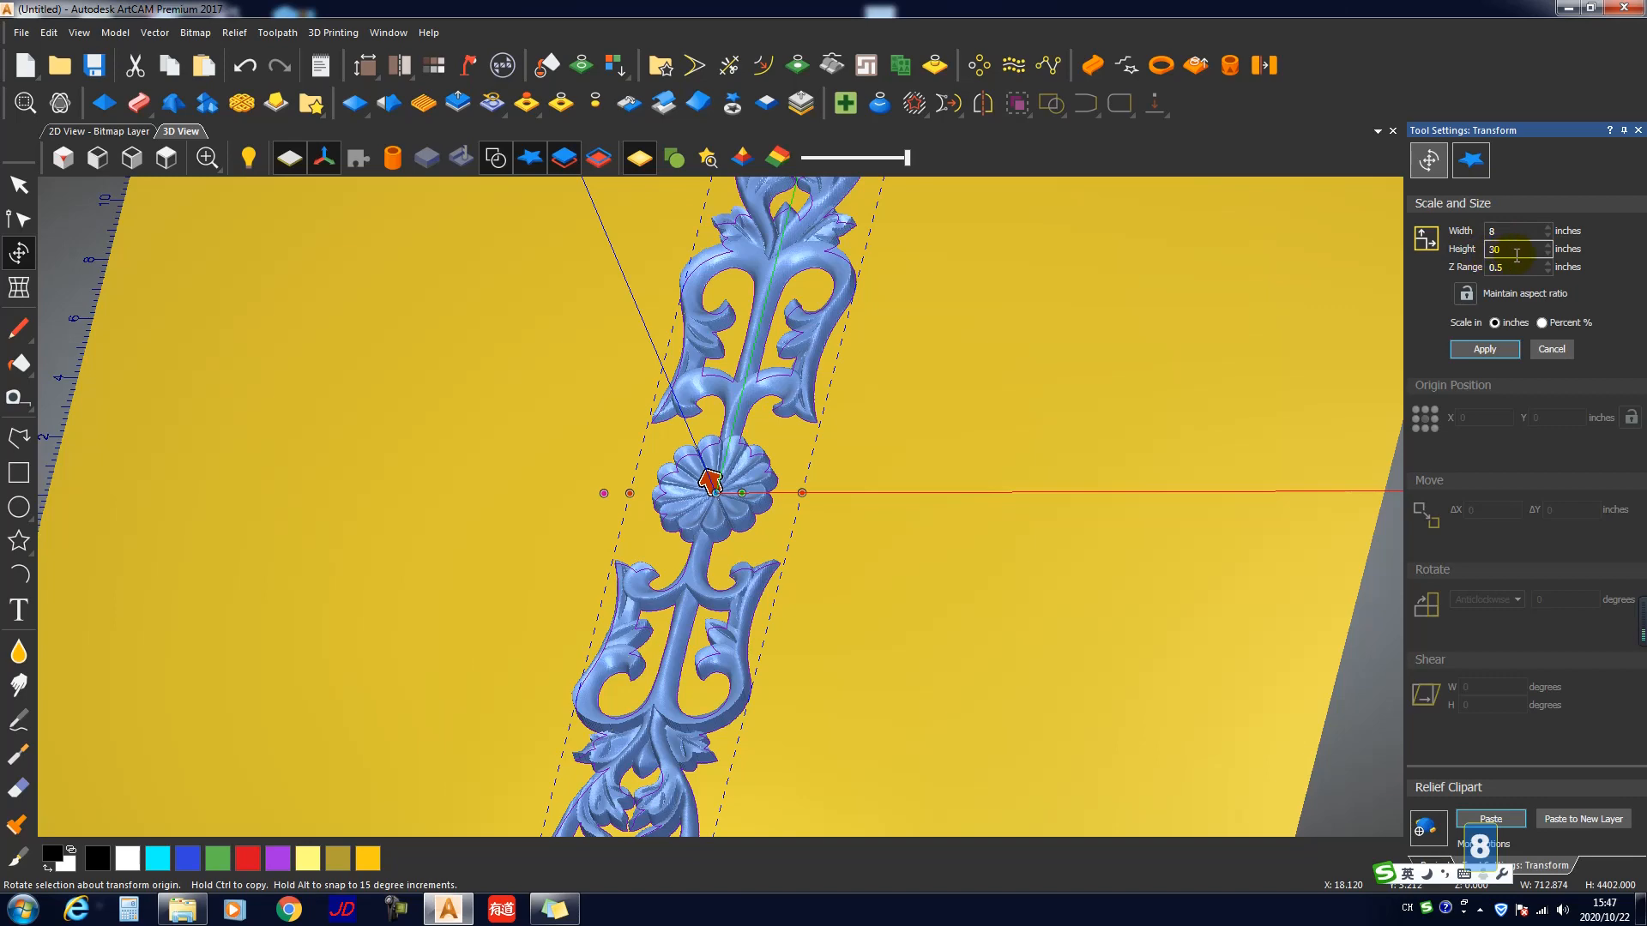
click(1491, 359)
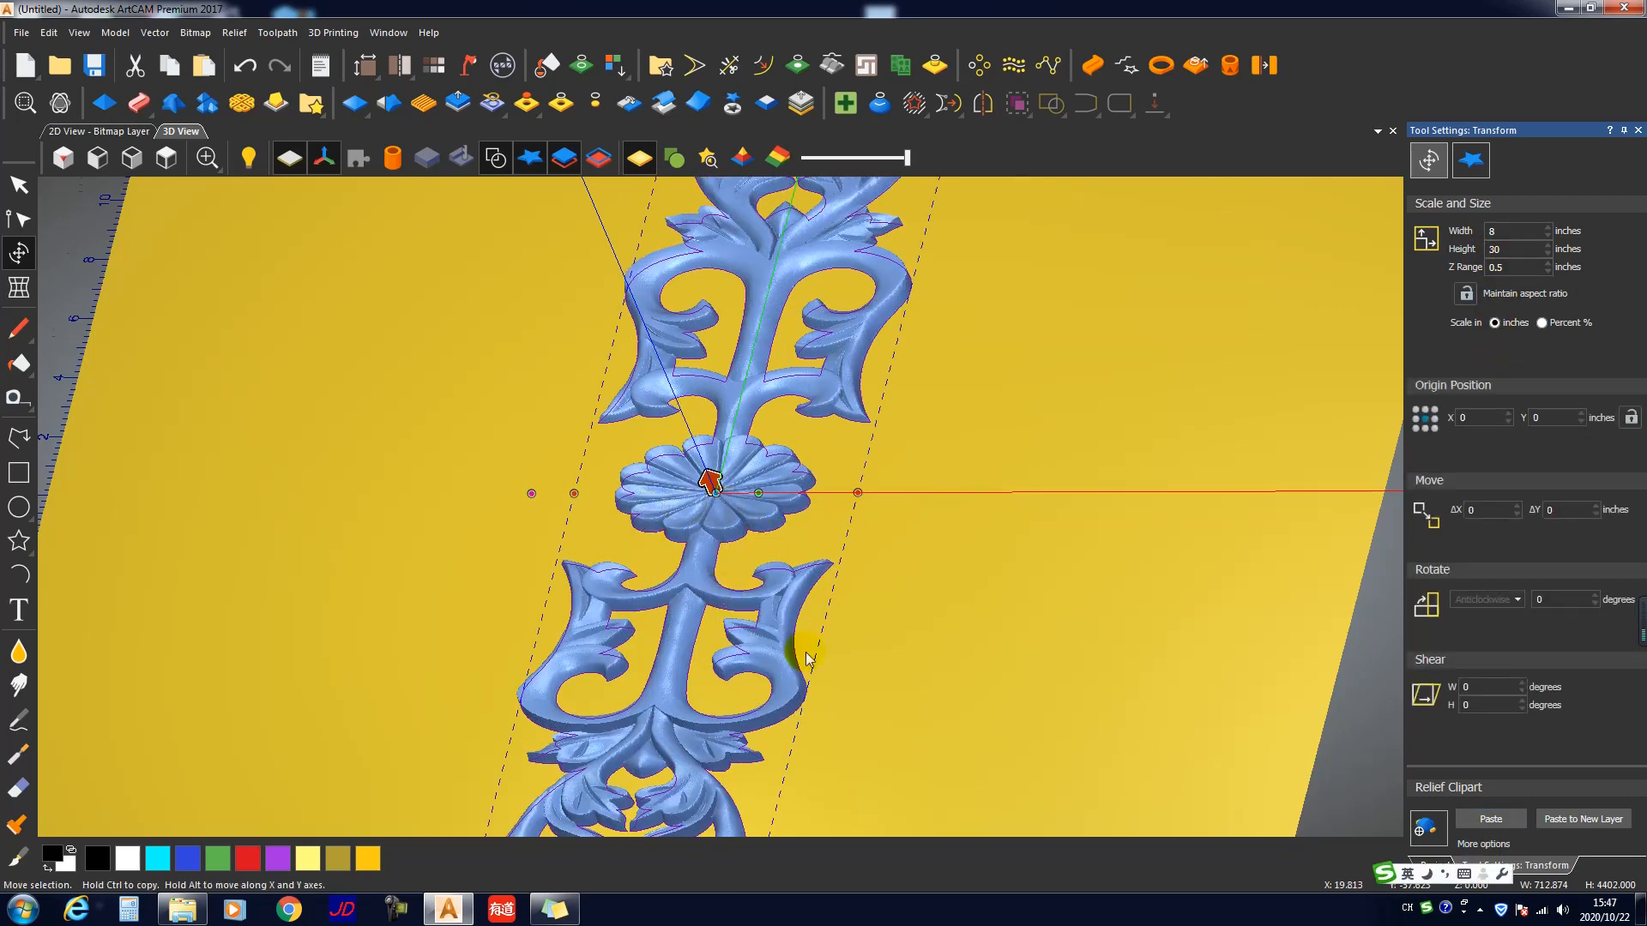
Step: Centre the clipart on the model and paste it into the front relief
middle_drag(806, 656, 1145, 445)
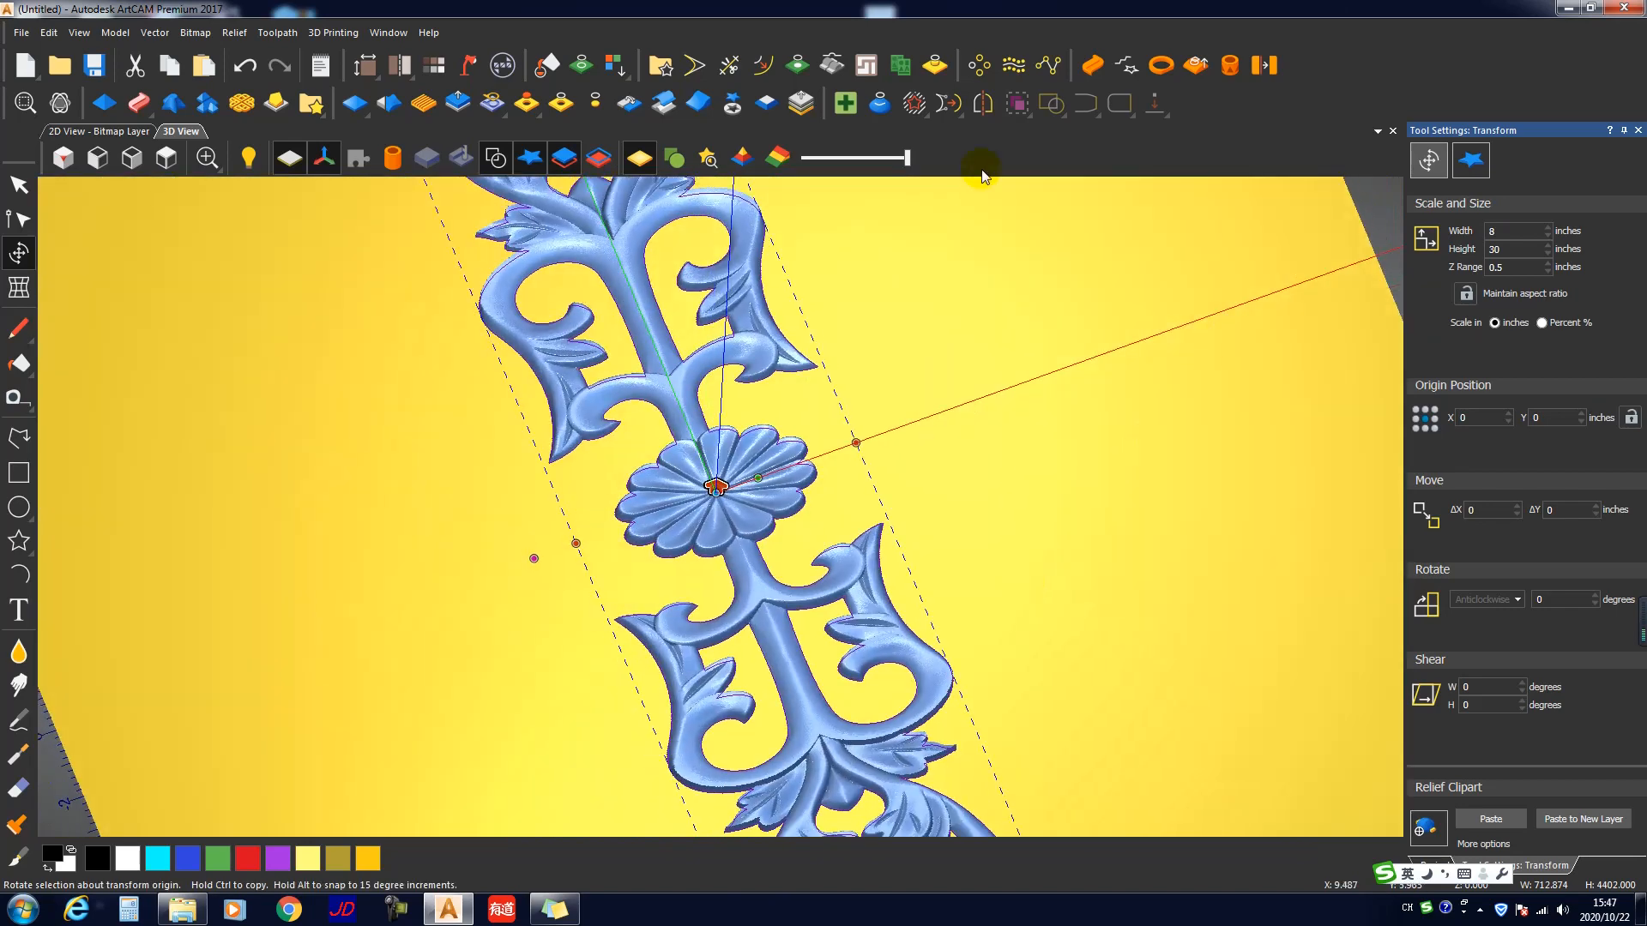
click(1154, 106)
click(1155, 141)
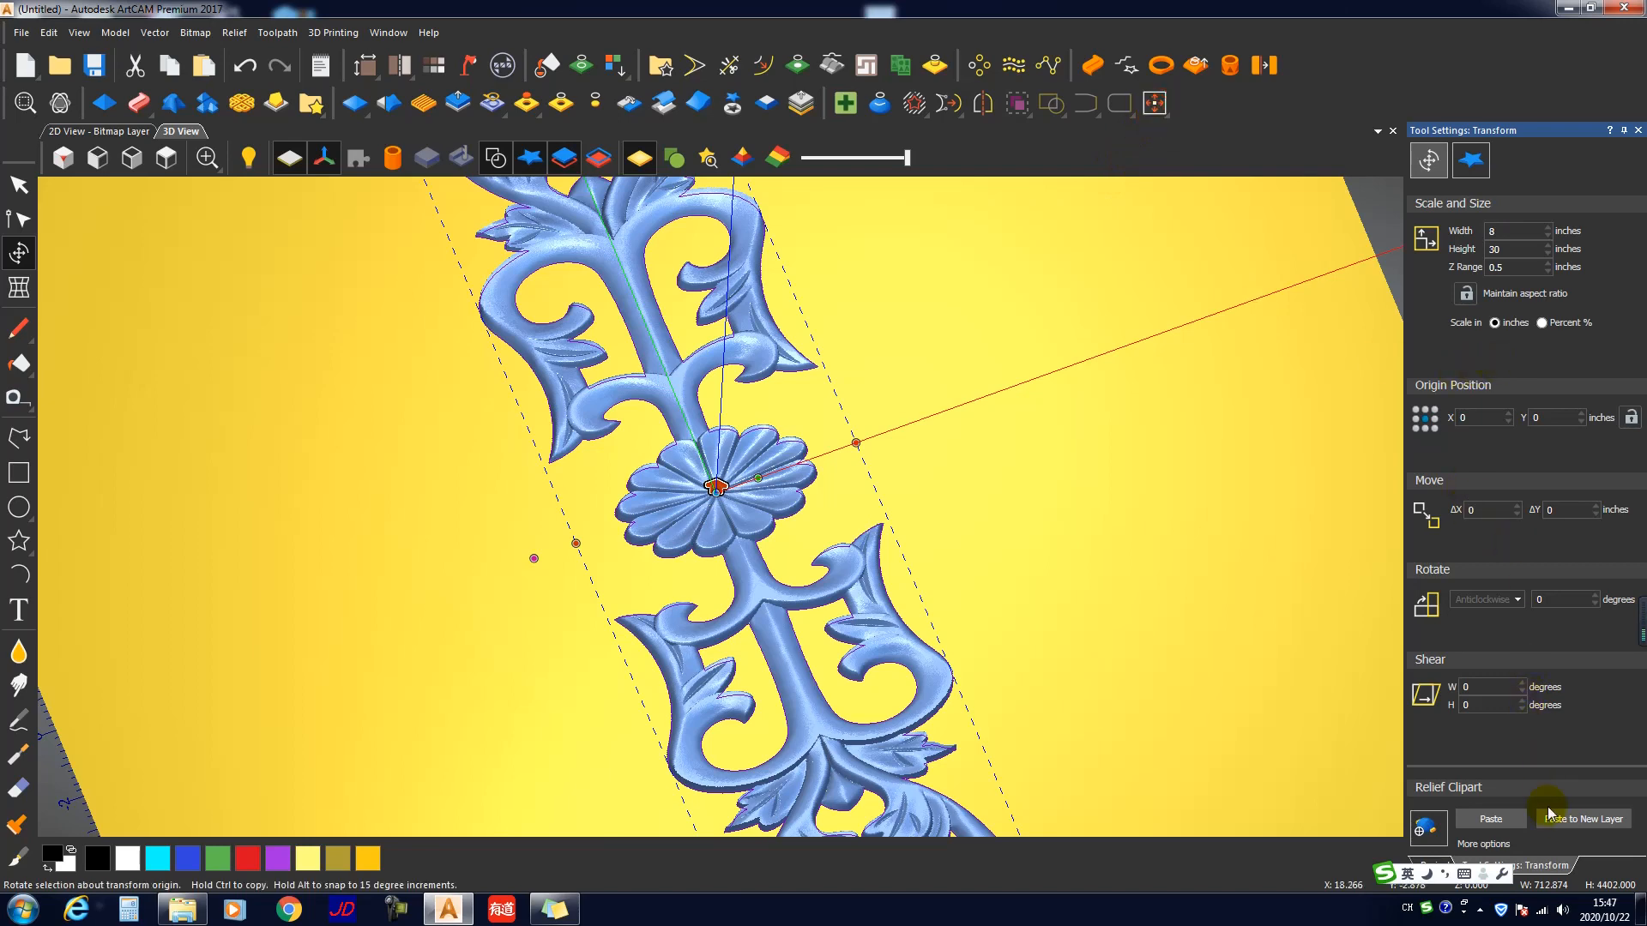
click(1512, 826)
scroll(828, 520, down, 6)
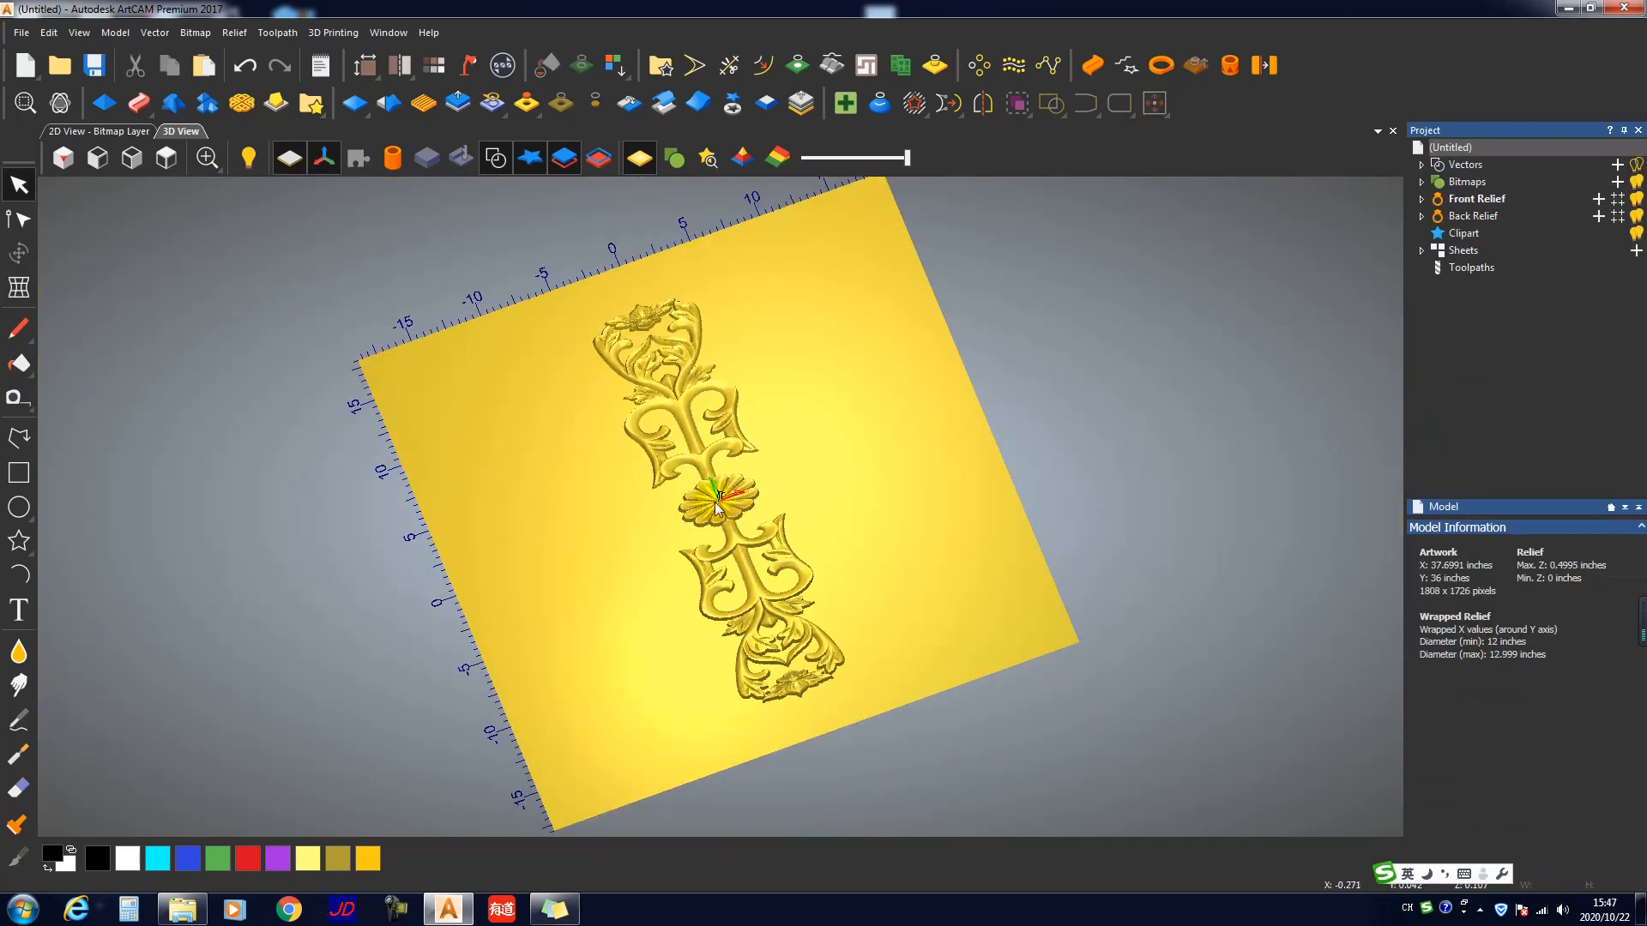
Step: Undo pasting the clipart into the relief
drag(512, 358, 709, 533)
key(ctrl+z)
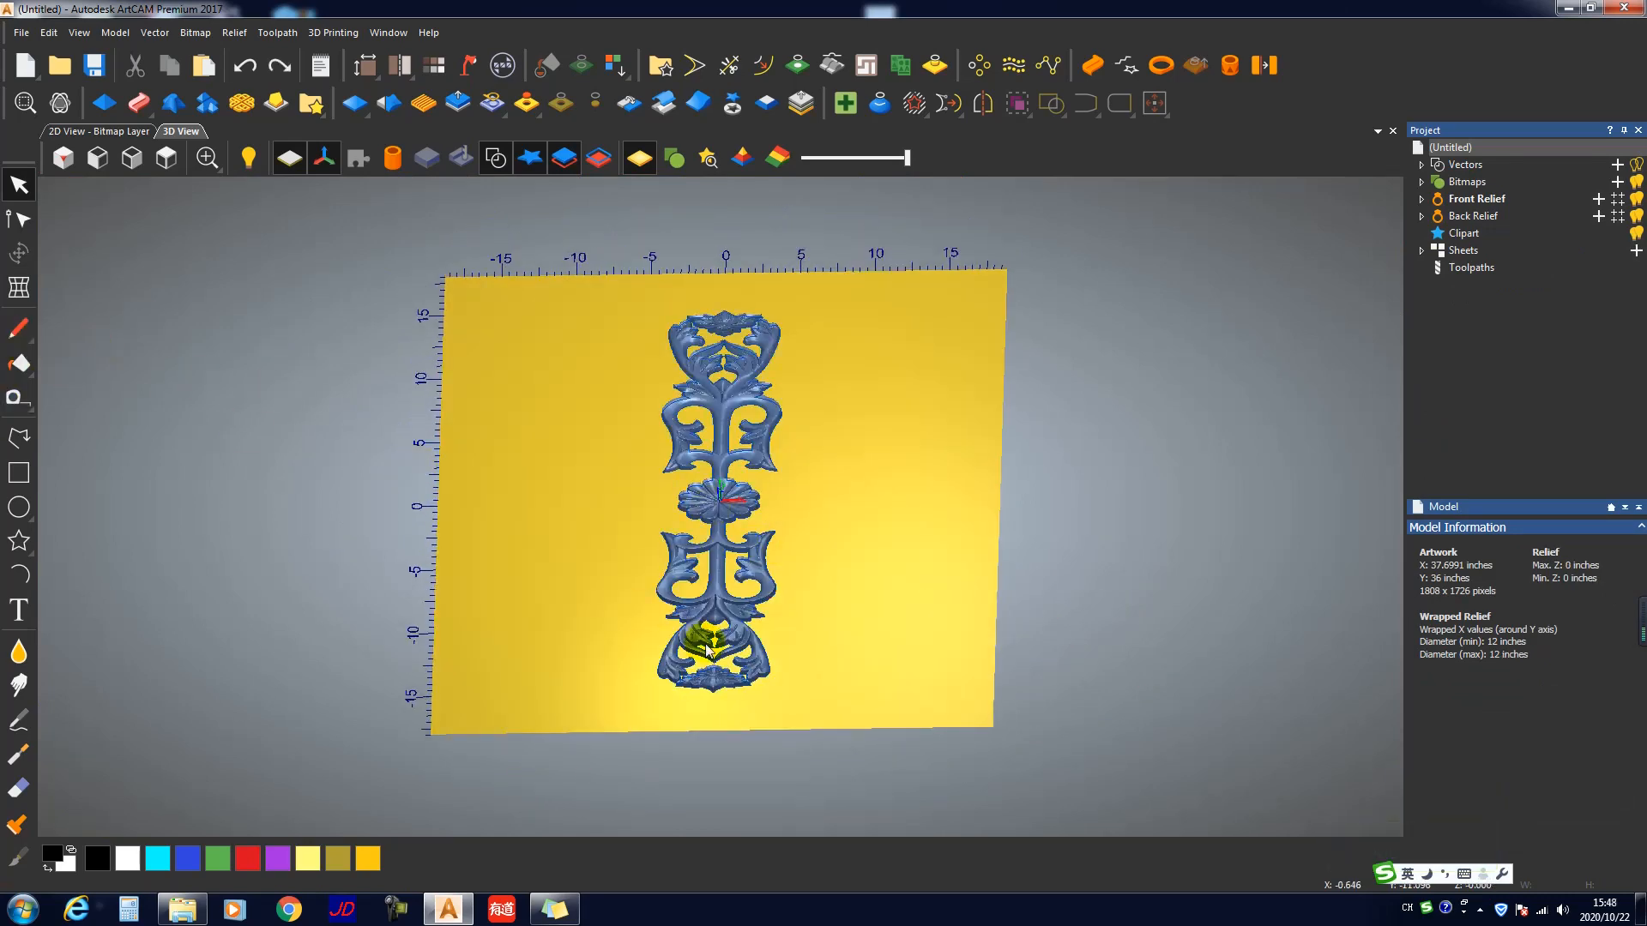
key(ctrl+shift)
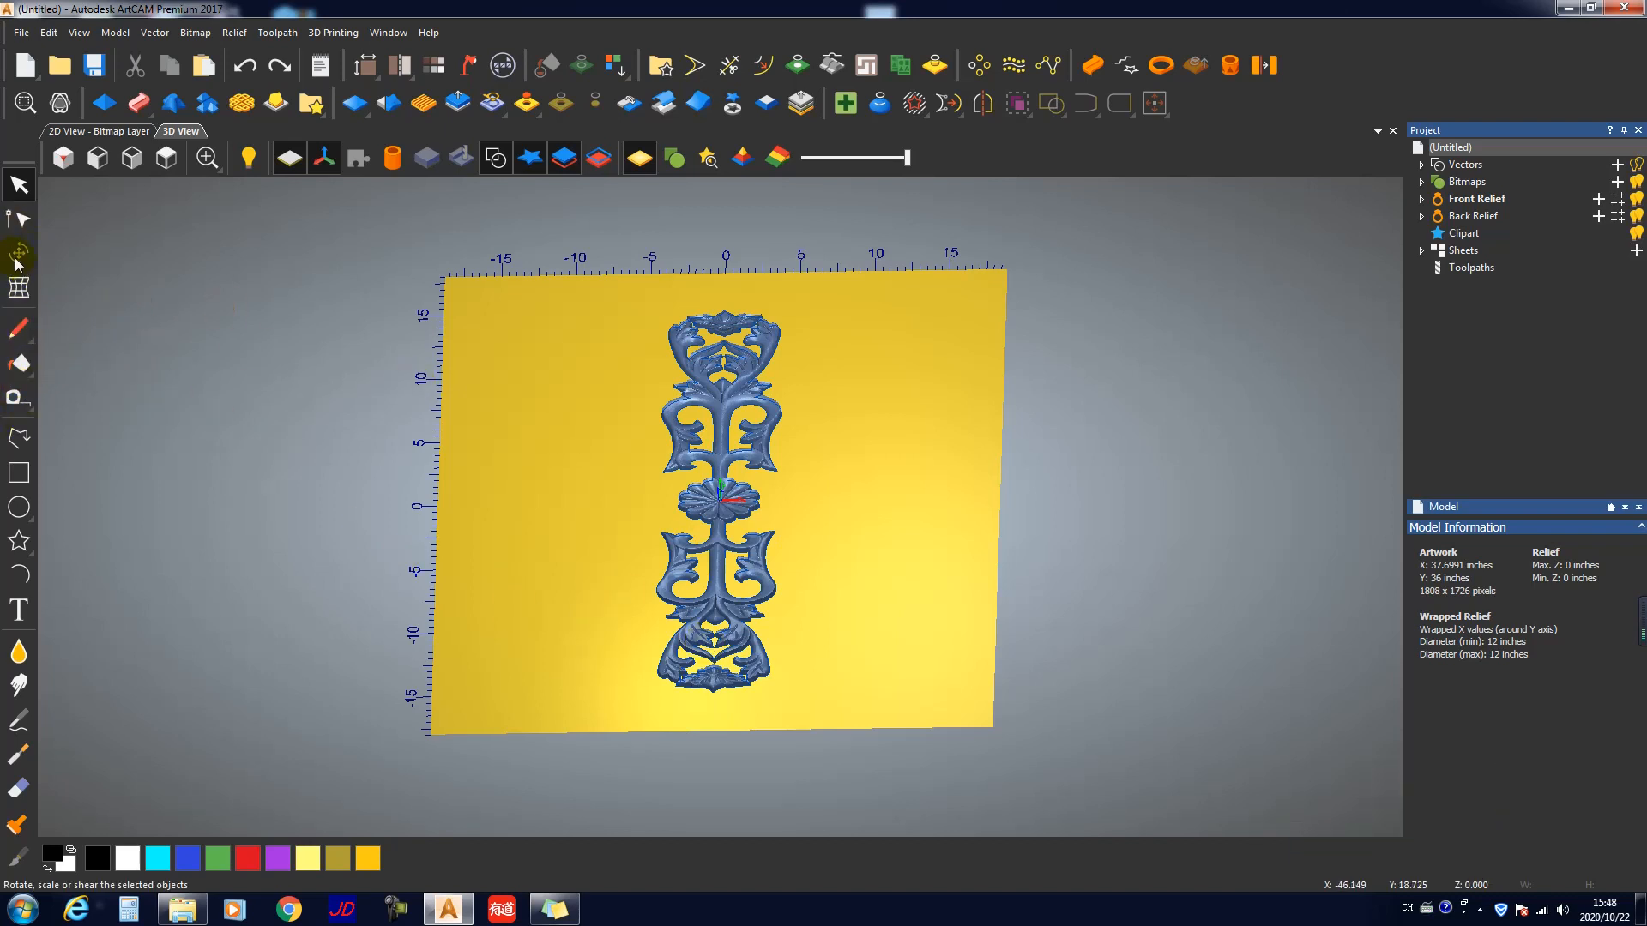
Step: Select the relief clipart again, centre it on the model and view it from above
click(743, 429)
drag(778, 494, 729, 528)
click(1155, 103)
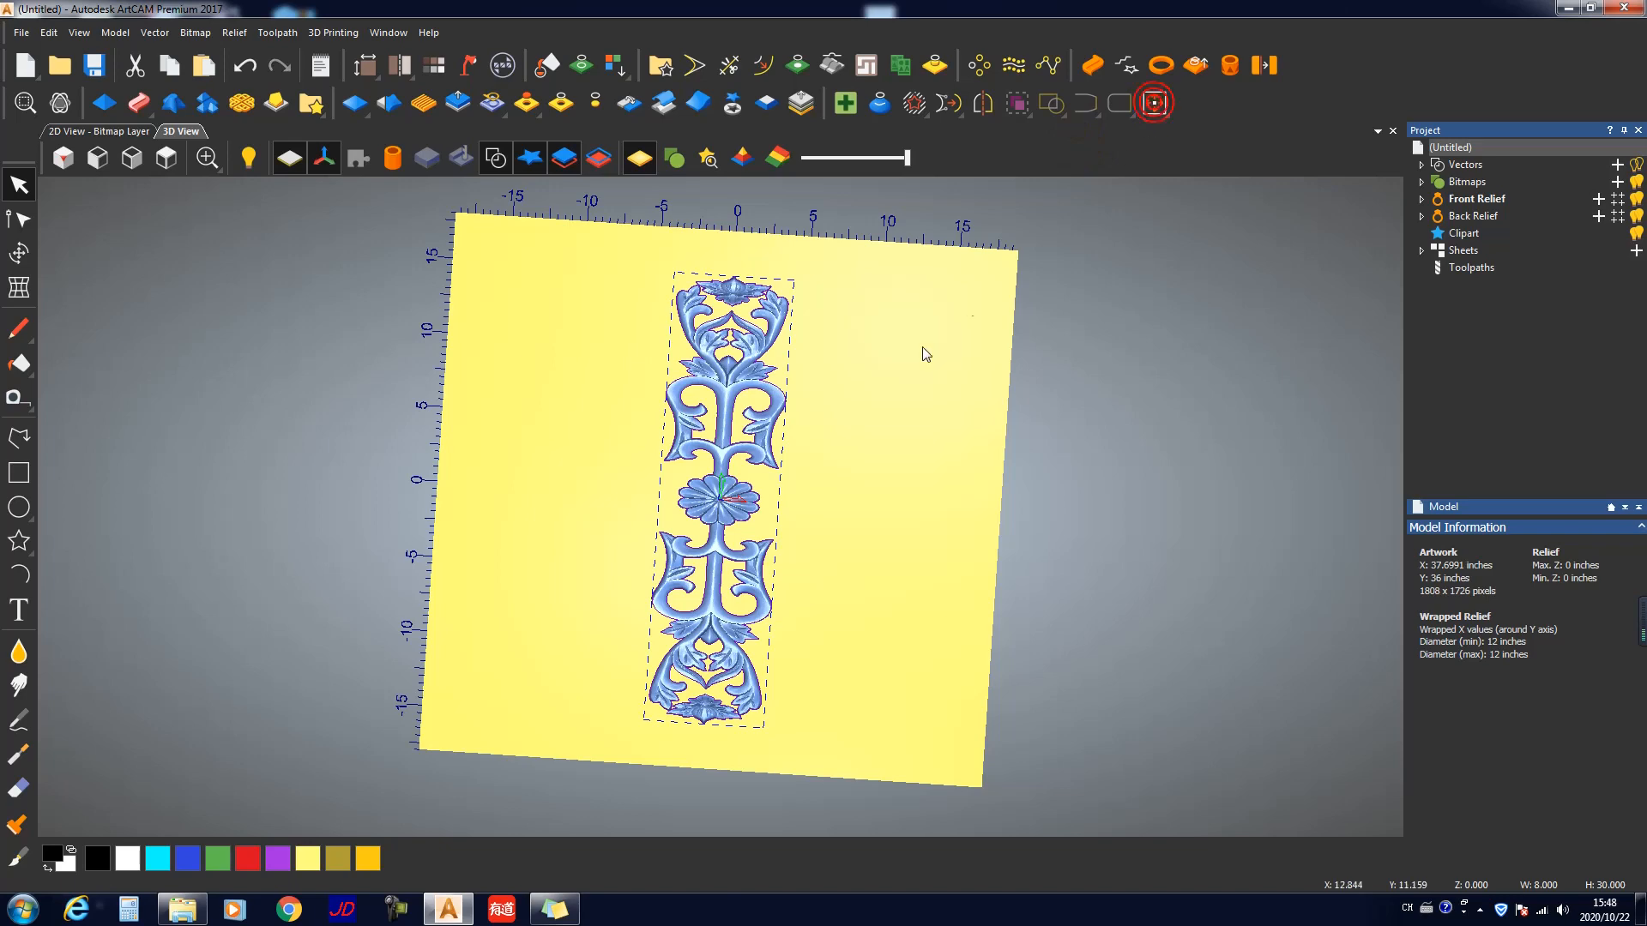
click(167, 158)
scroll(682, 510, up, 3)
scroll(680, 481, down, 3)
scroll(680, 481, up, 1)
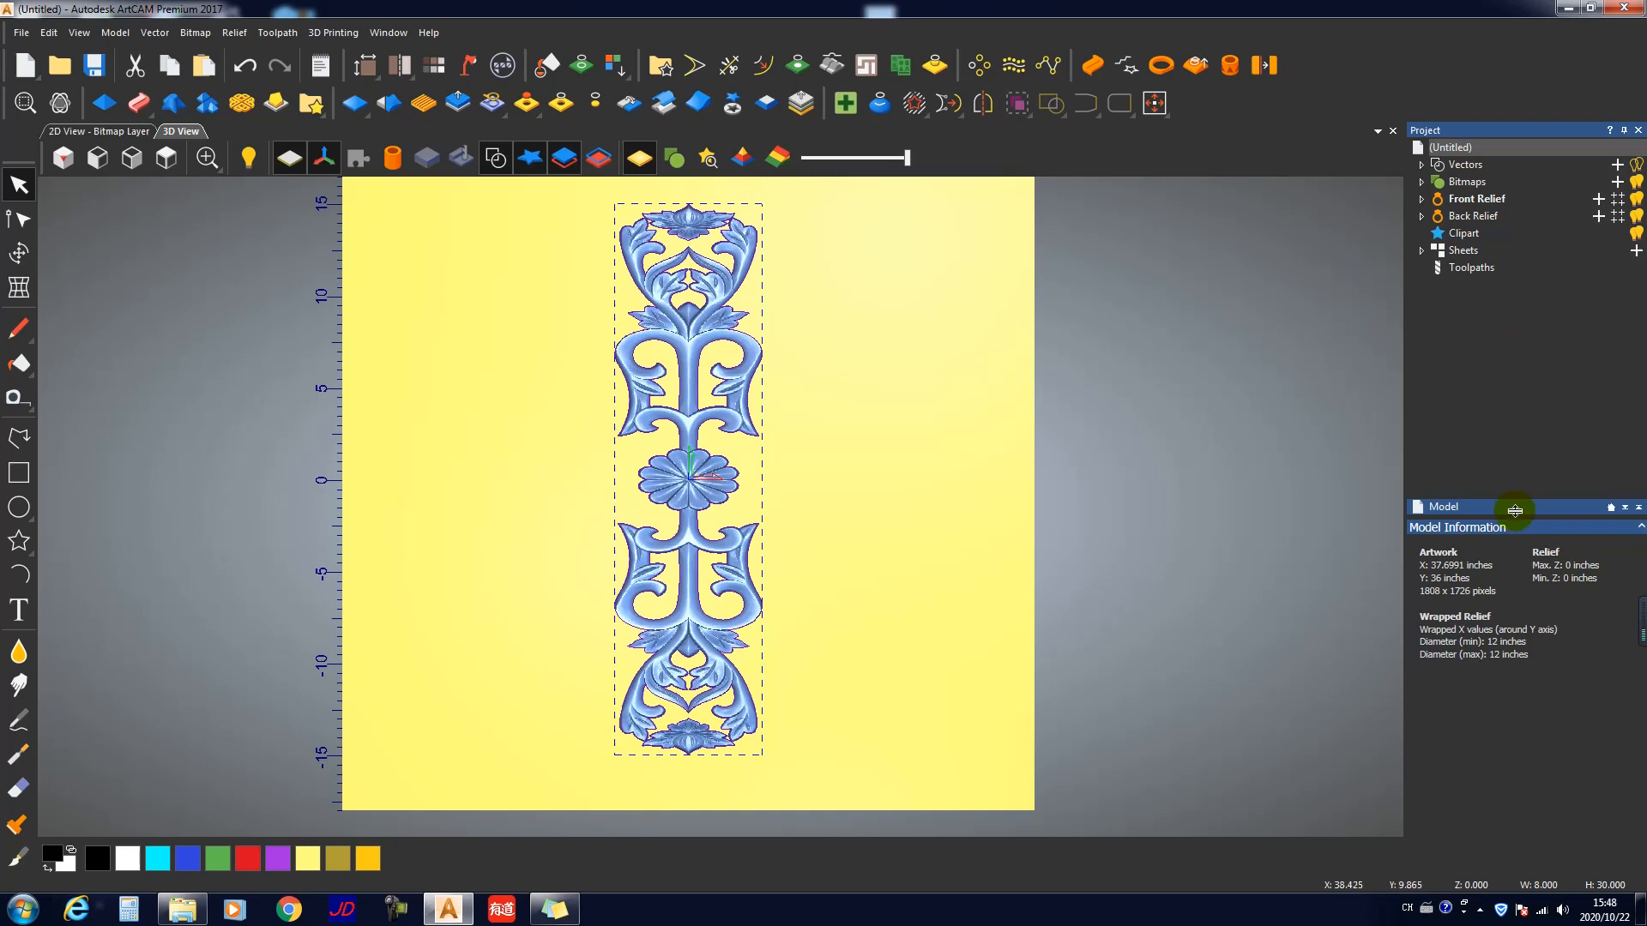
Step: Set the clipart's height to 36 inches without changing its width, and check its fit against the model's edges
click(19, 253)
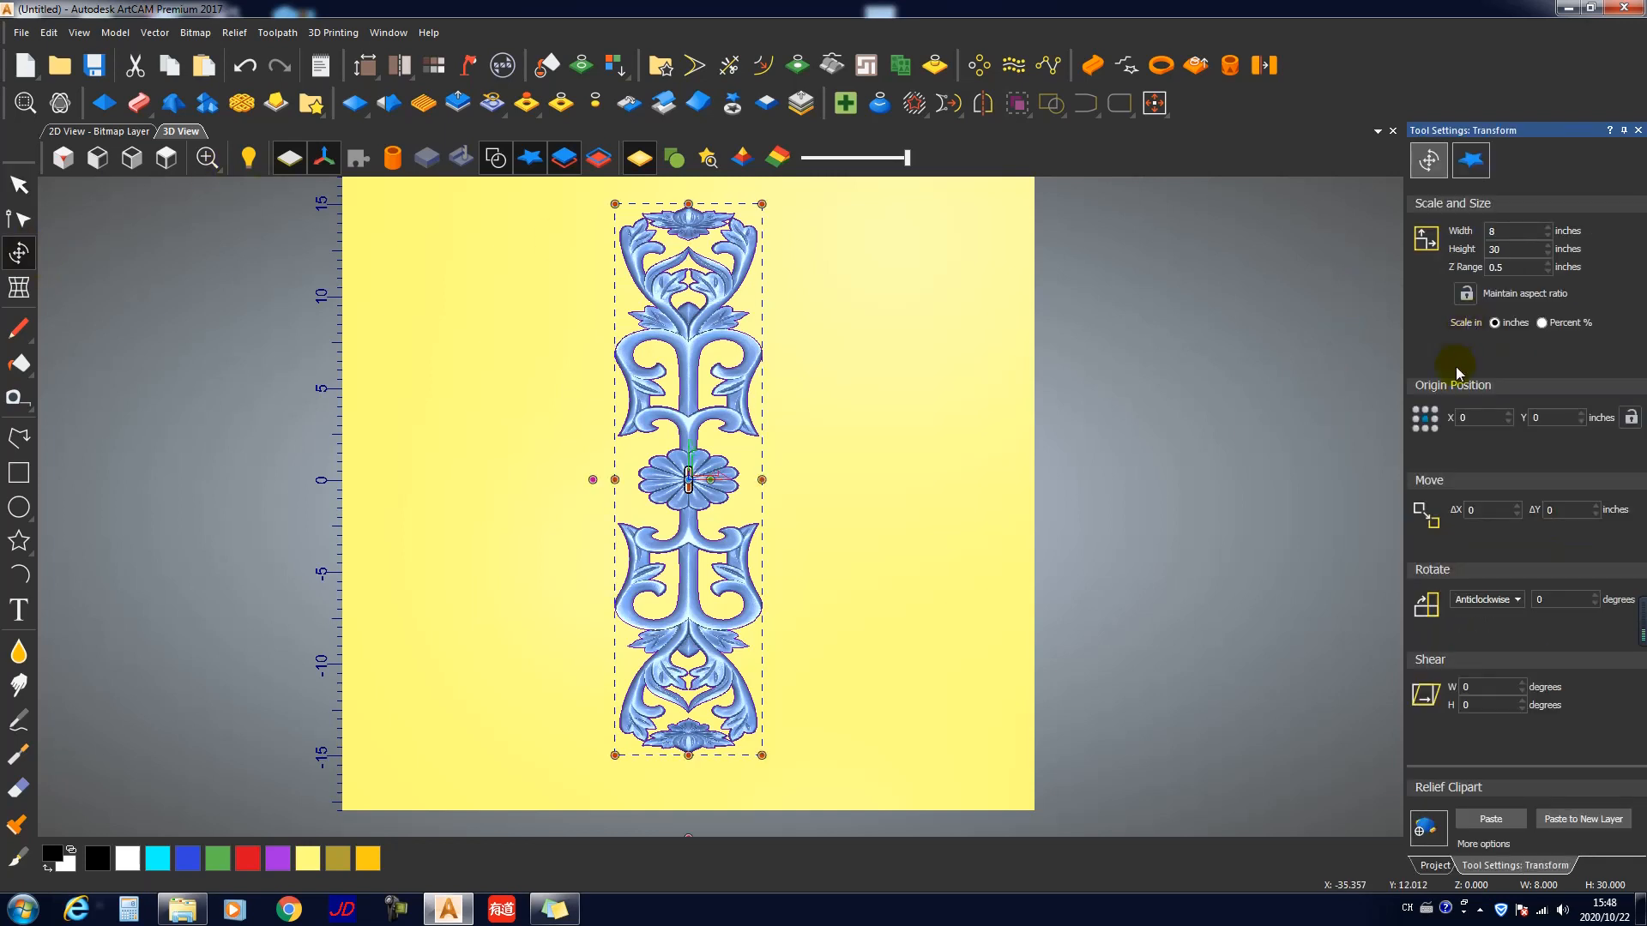
click(1510, 249)
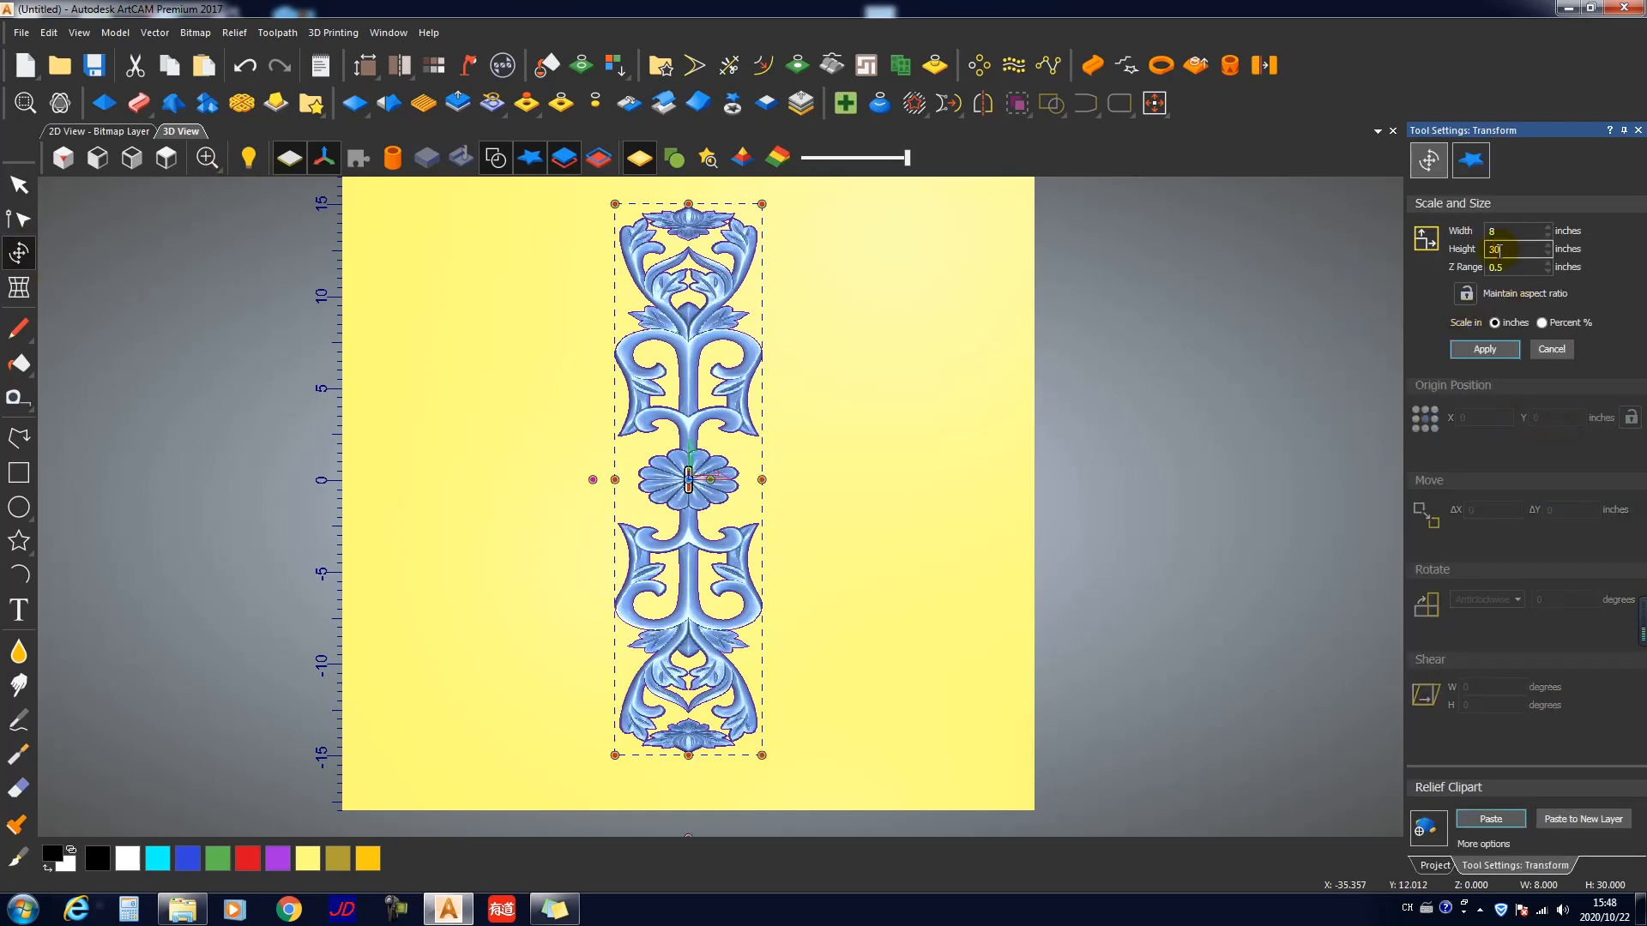
text(6)
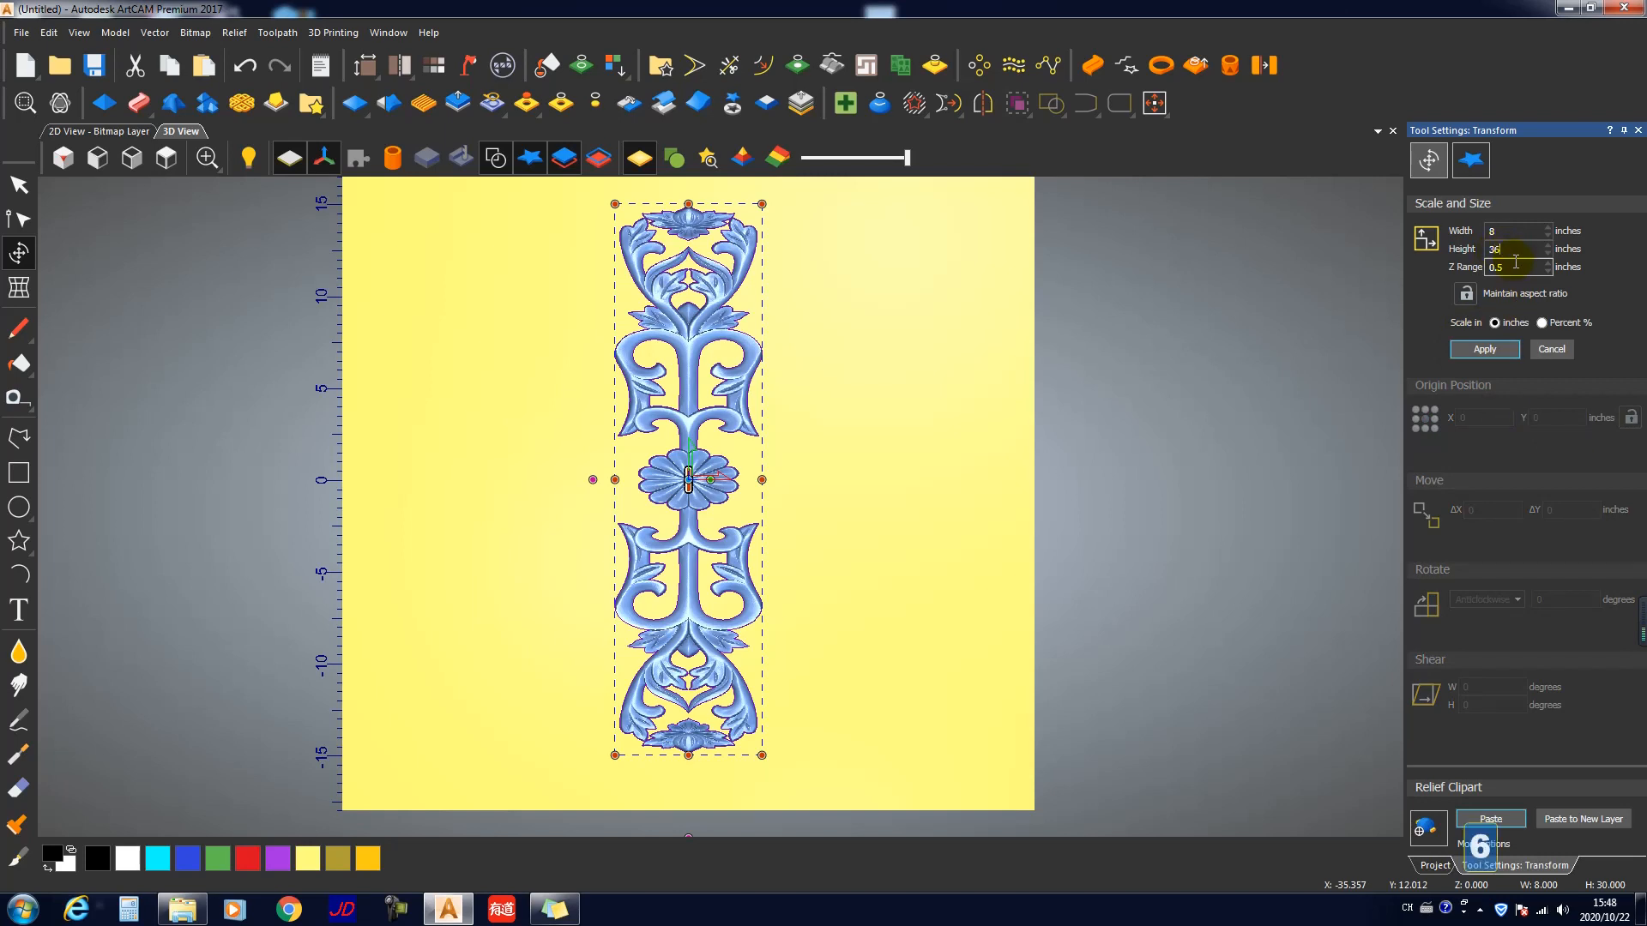
click(1518, 350)
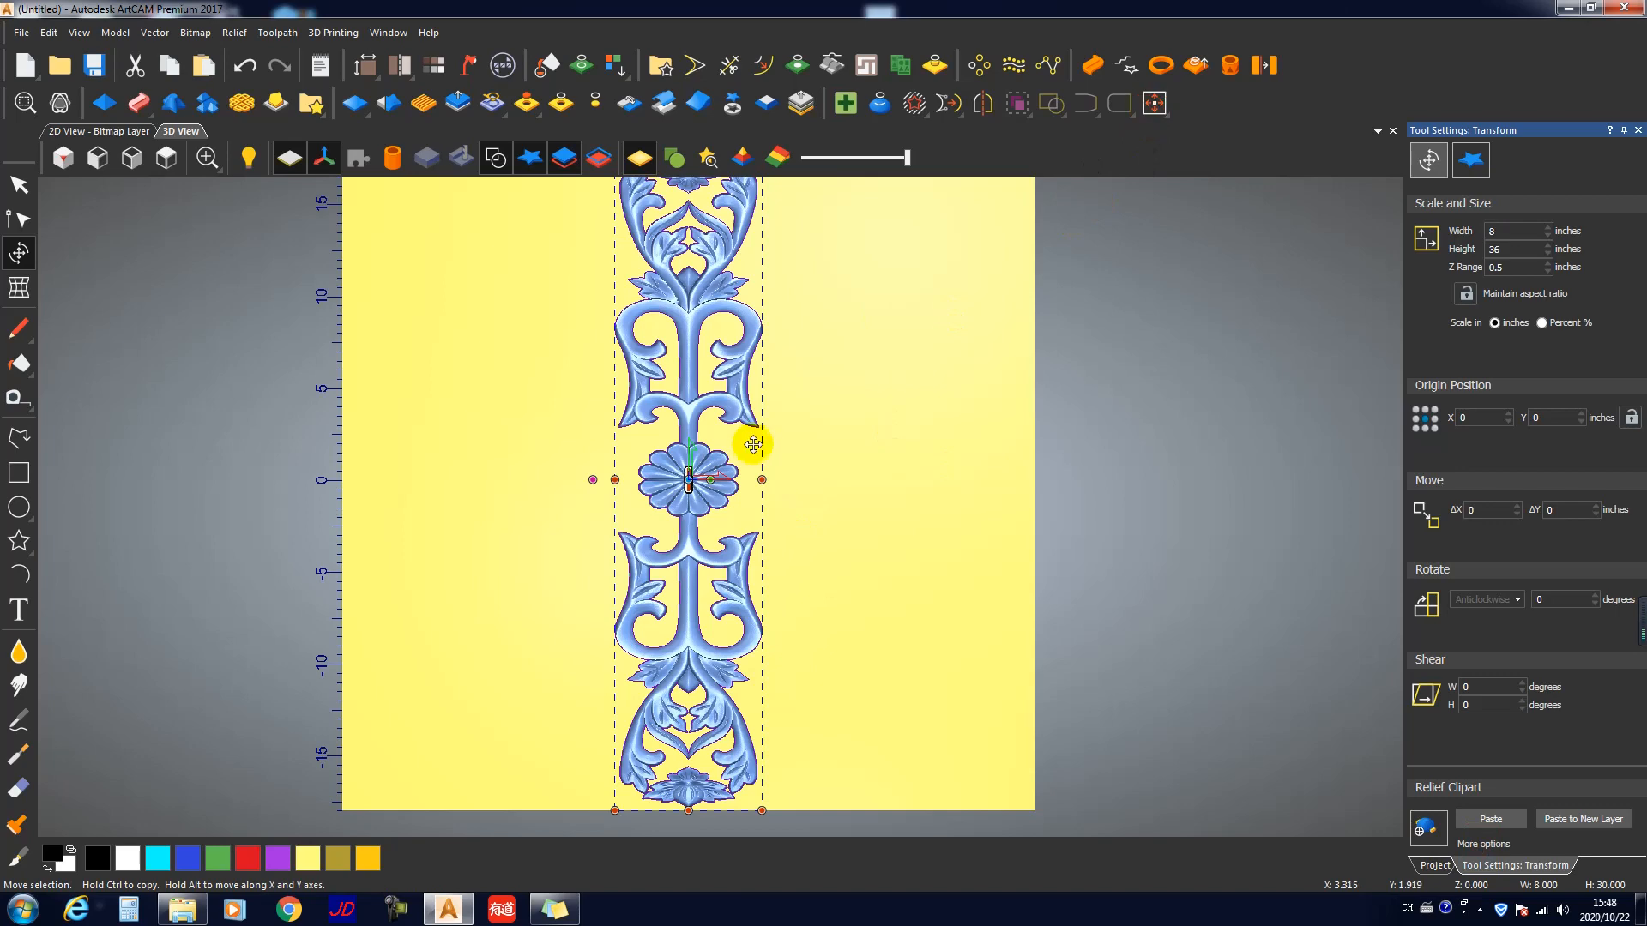
scroll(916, 513, up, 1)
scroll(909, 508, down, 2)
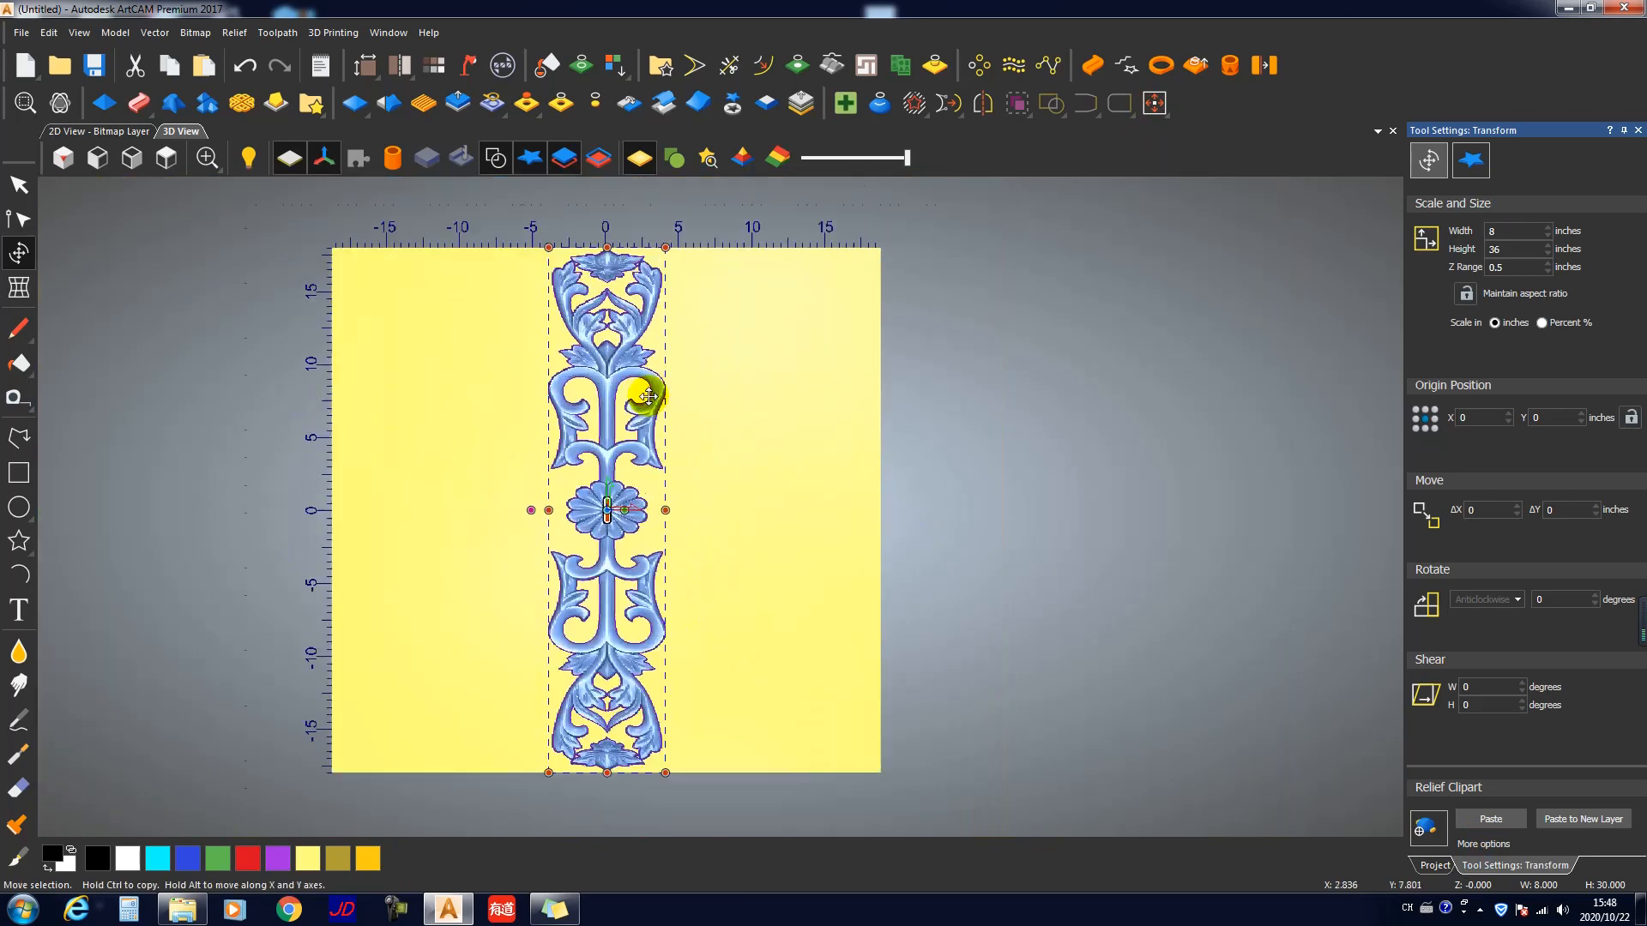
Step: Set the clipart's height to 35 inches and paste it into the front relief
click(1496, 249)
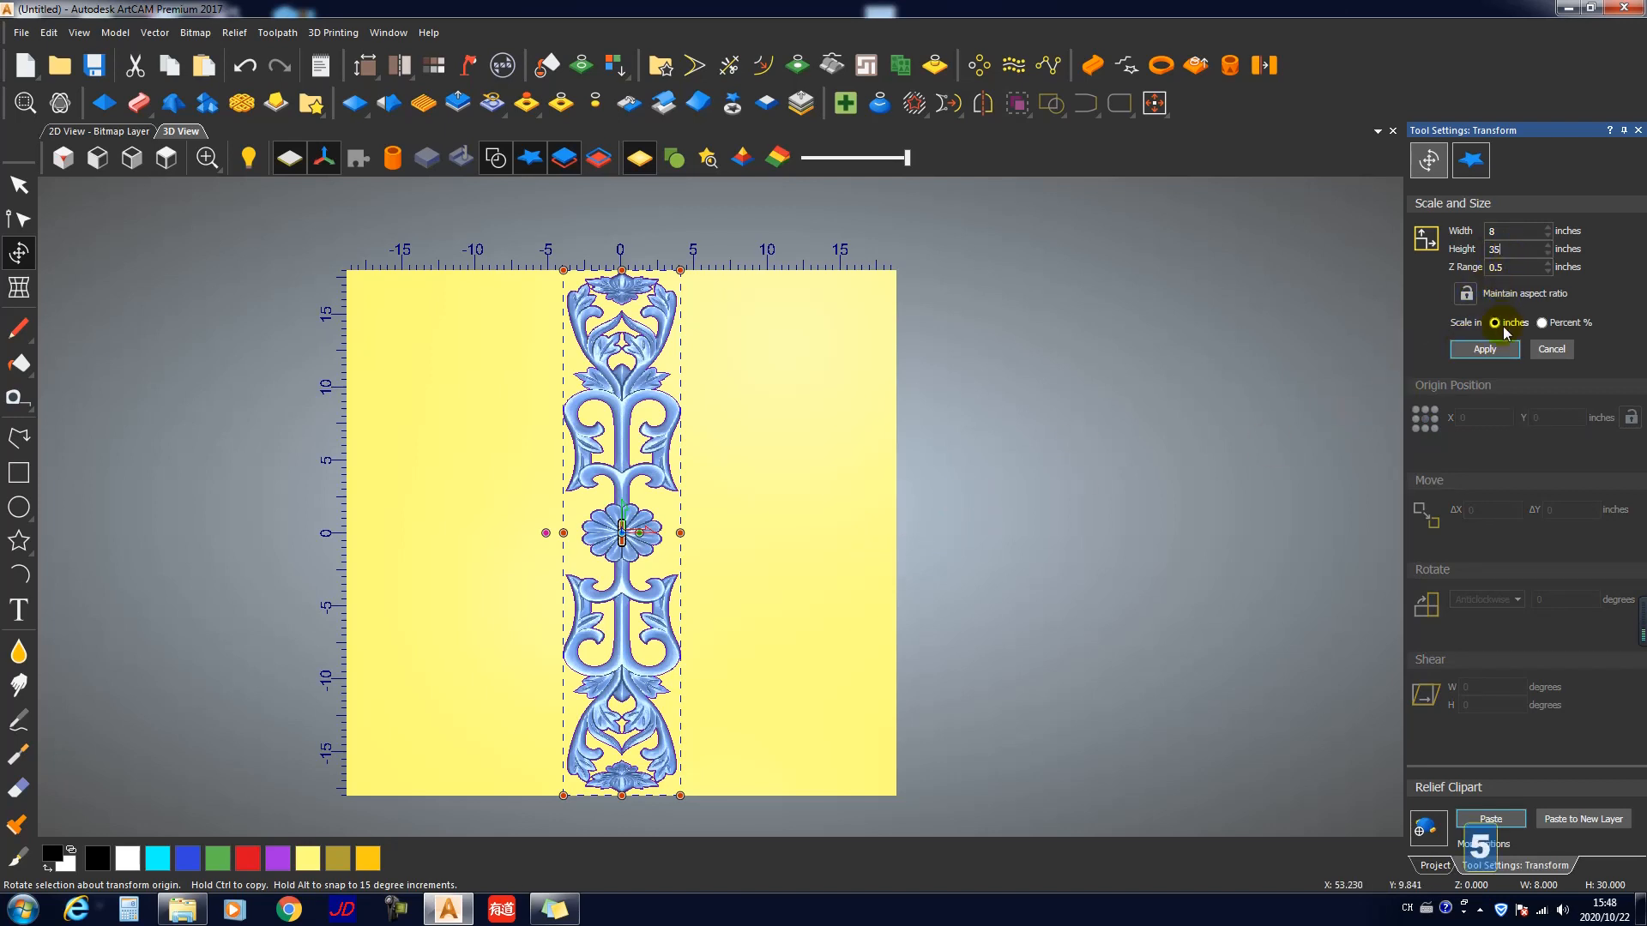
click(1485, 349)
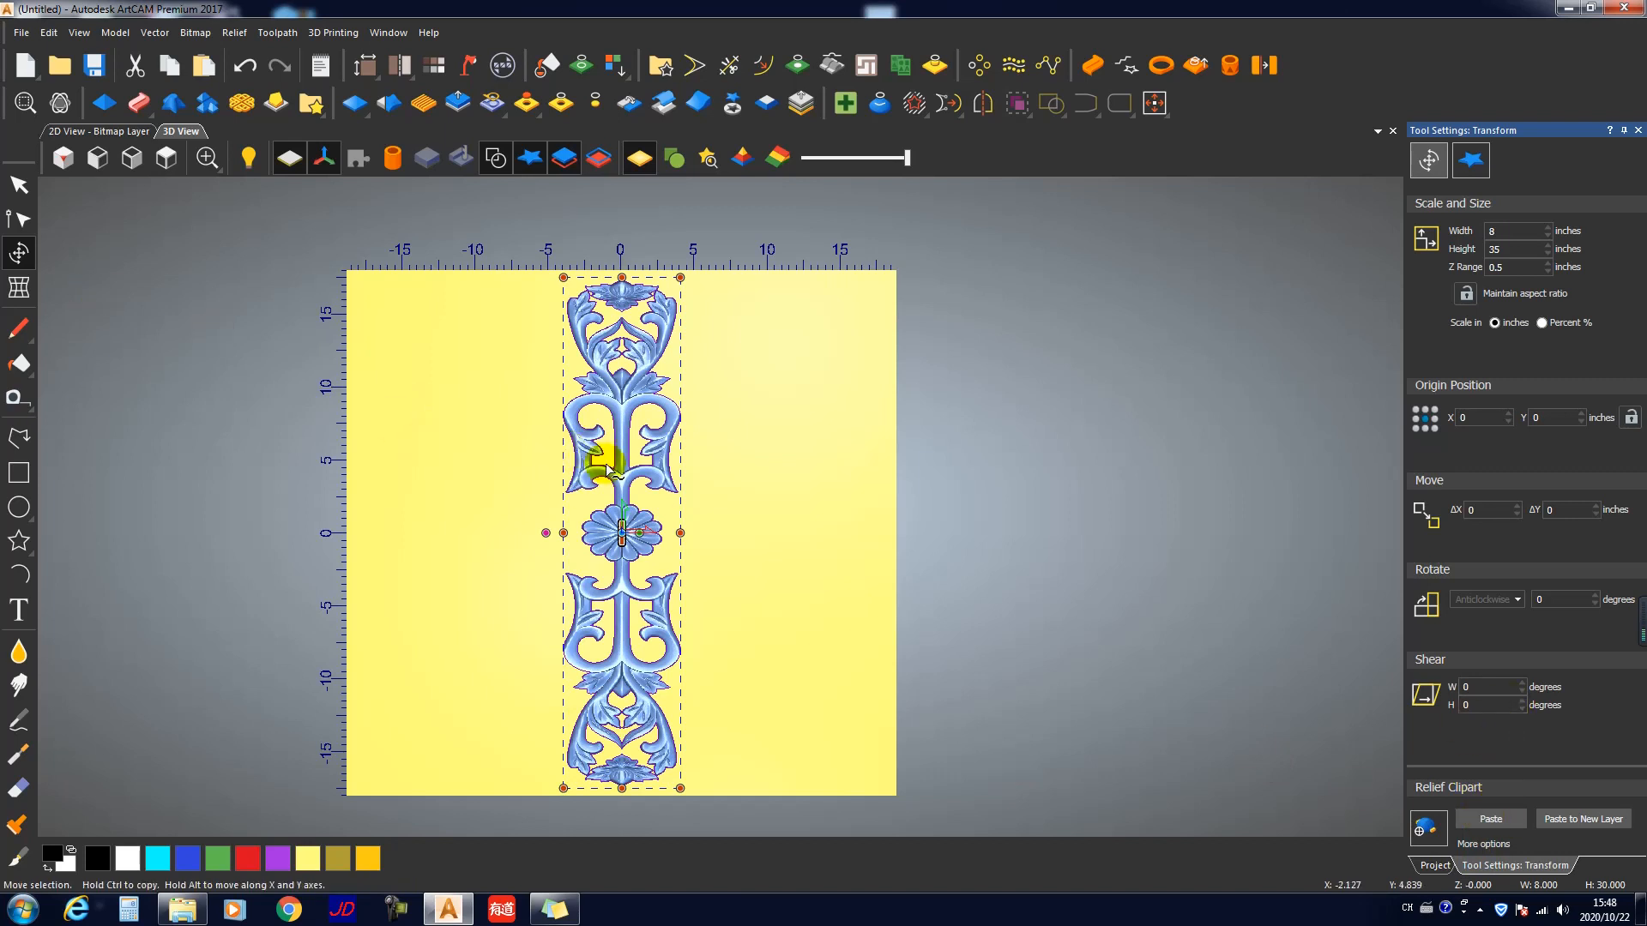
key(Return)
drag(680, 526, 635, 221)
key(Return)
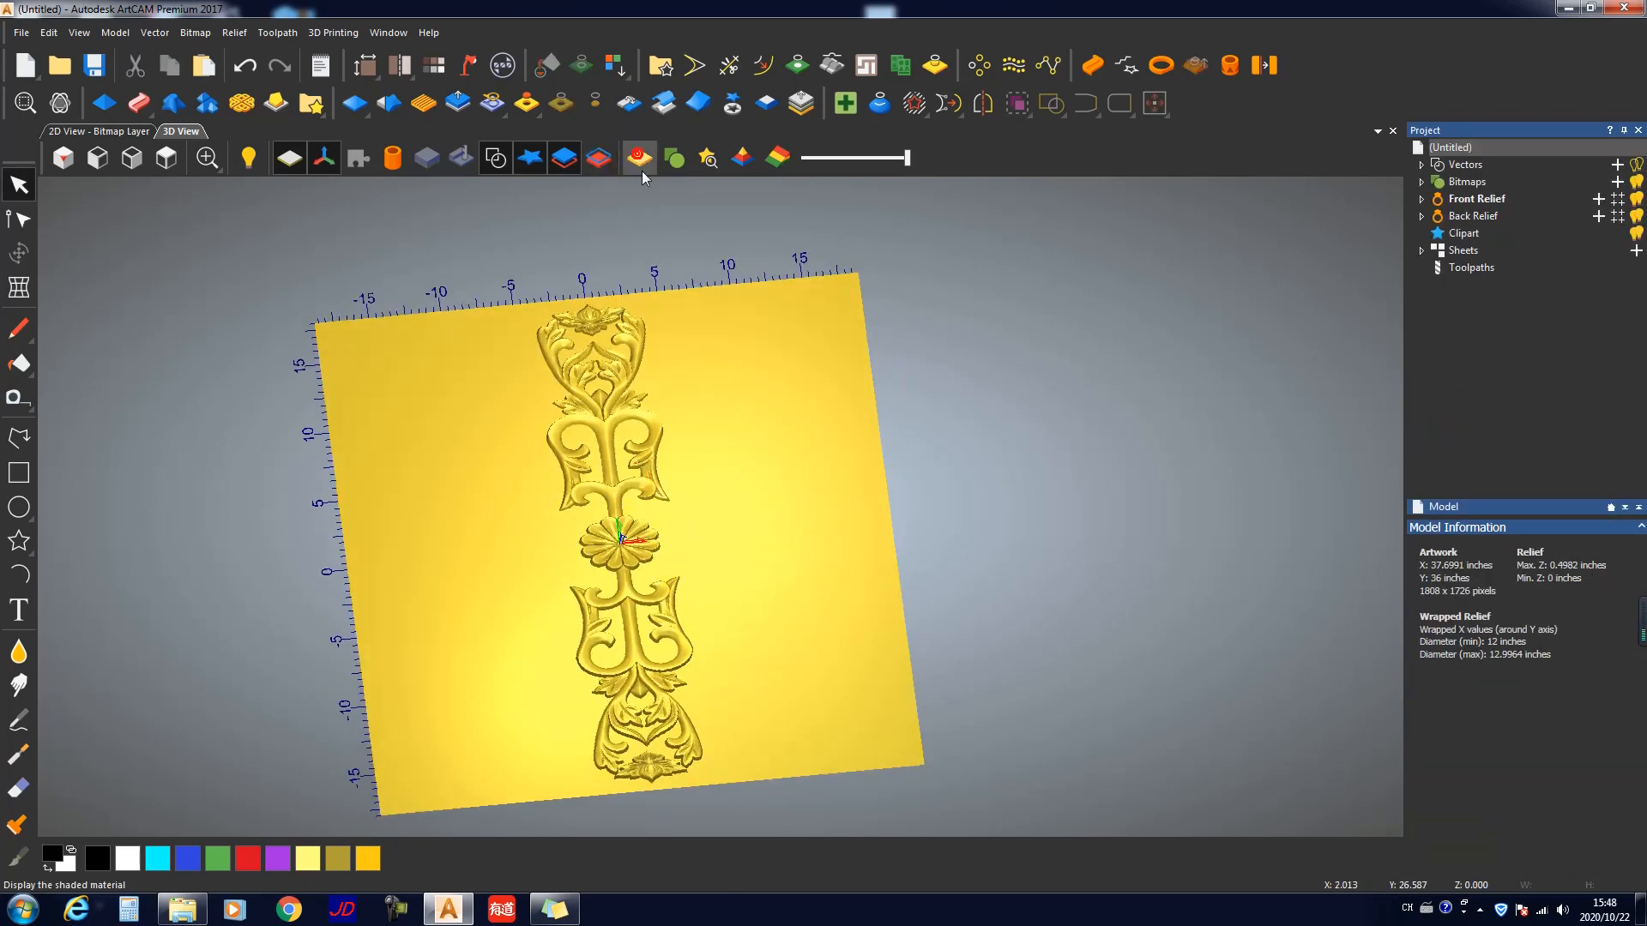
Step: Hide the flat zero-height area around the pasted ornament and inspect the central rosette's edges up close
click(610, 171)
drag(746, 421, 732, 546)
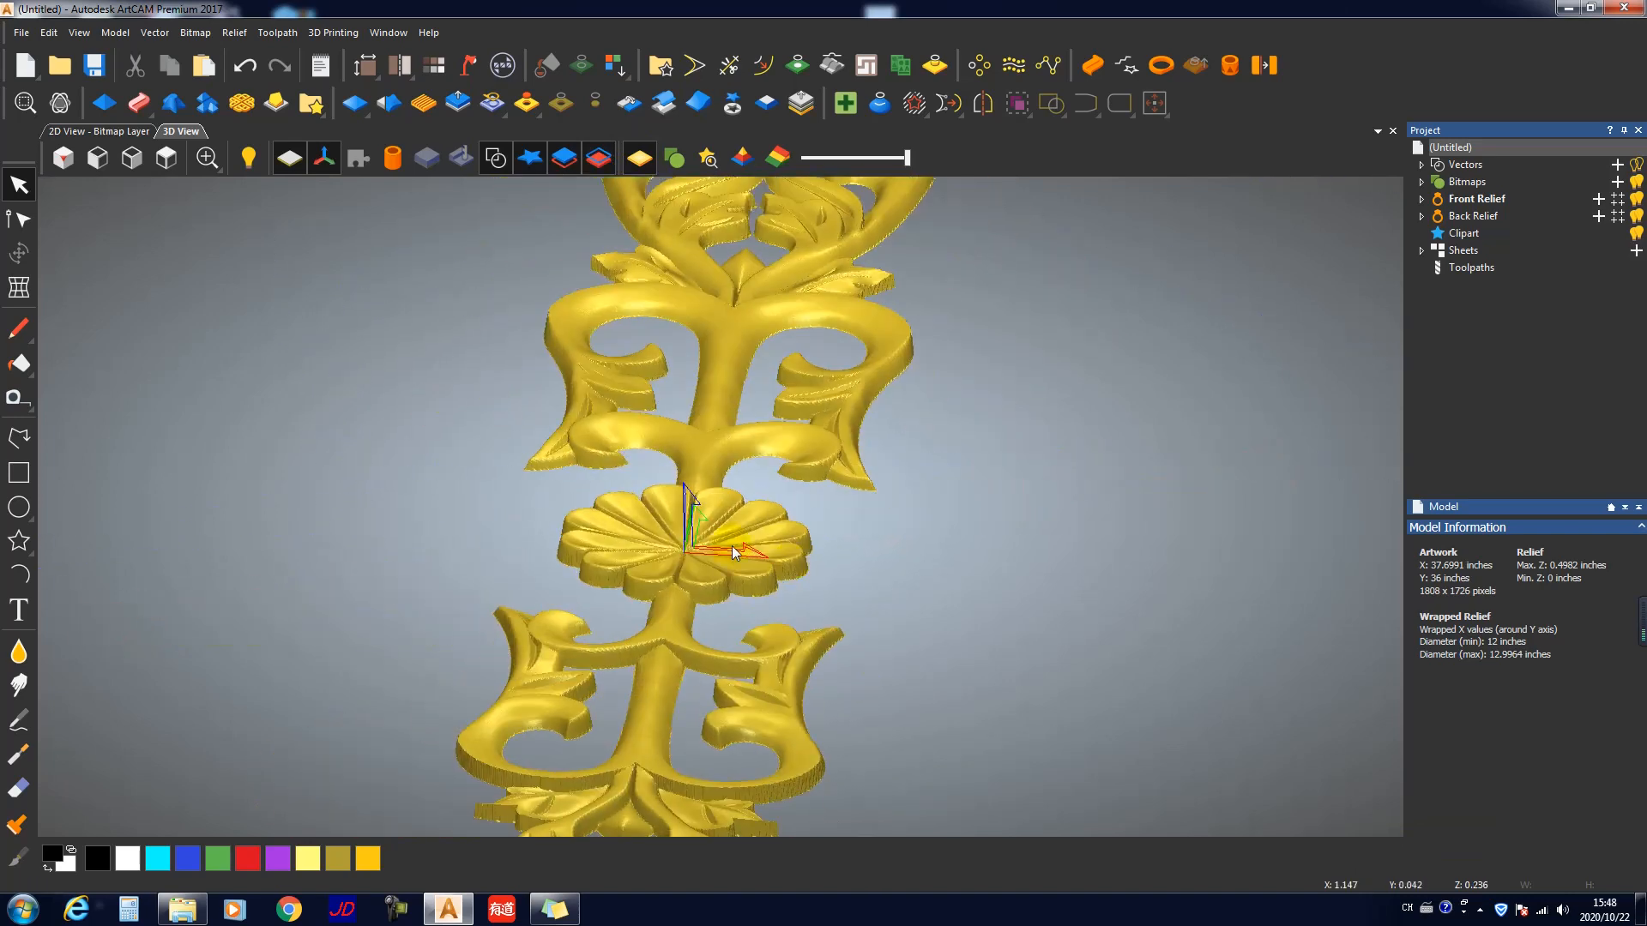
scroll(729, 543, up, 5)
scroll(443, 577, down, 2)
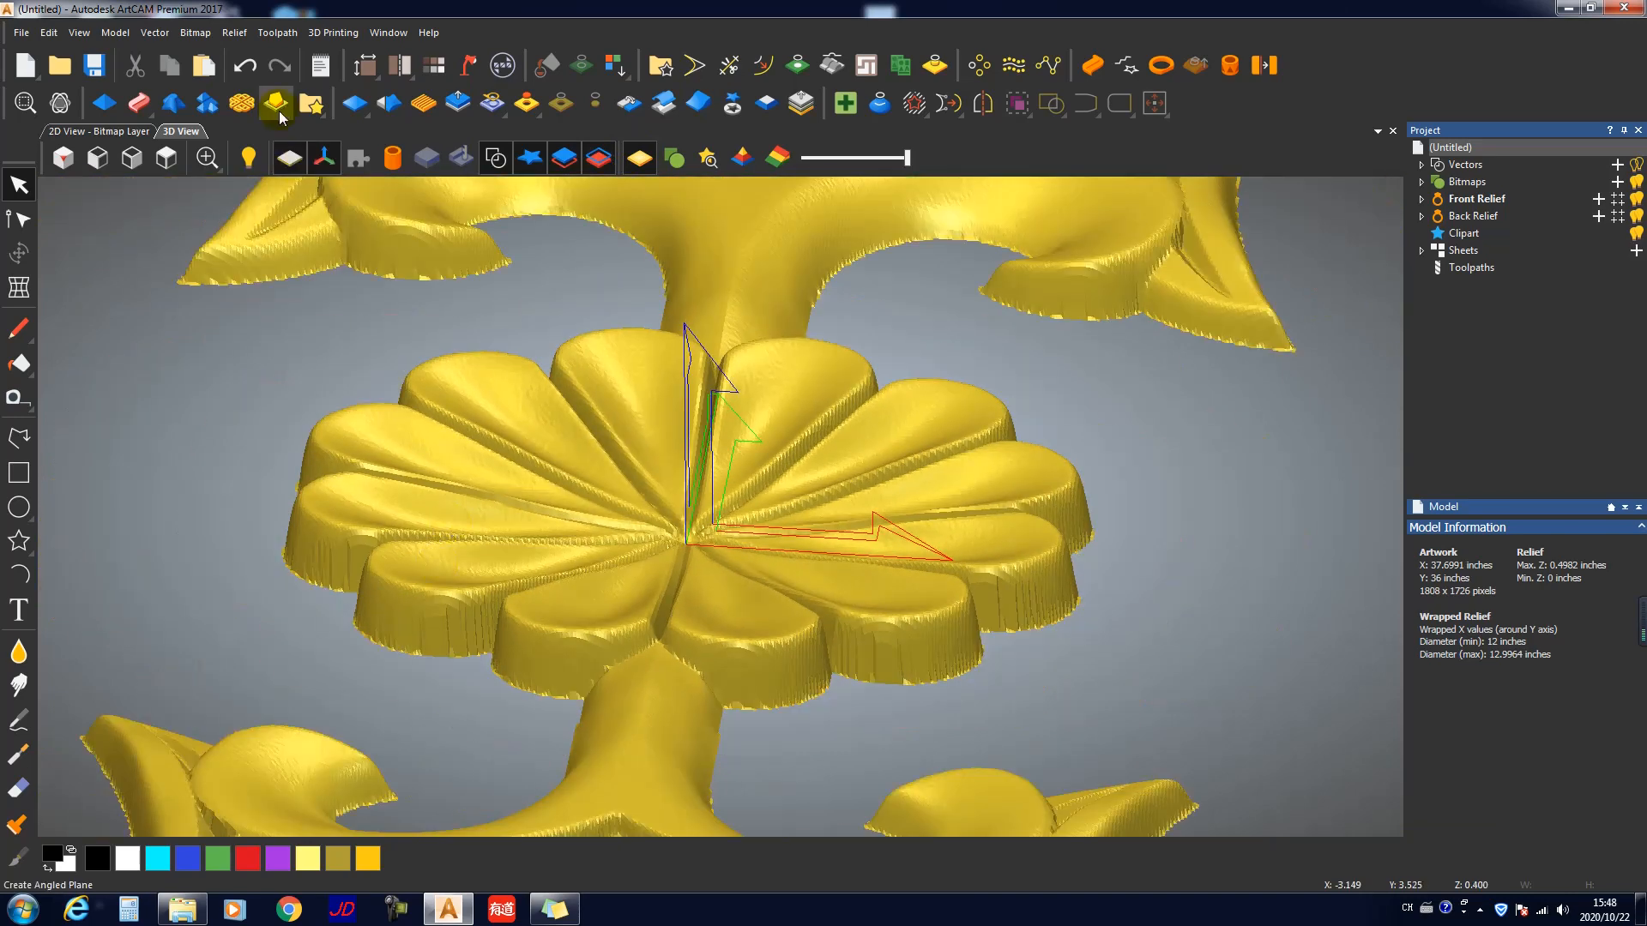
Step: Apply Smooth Relief to the whole layer of the ornament relief
click(392, 105)
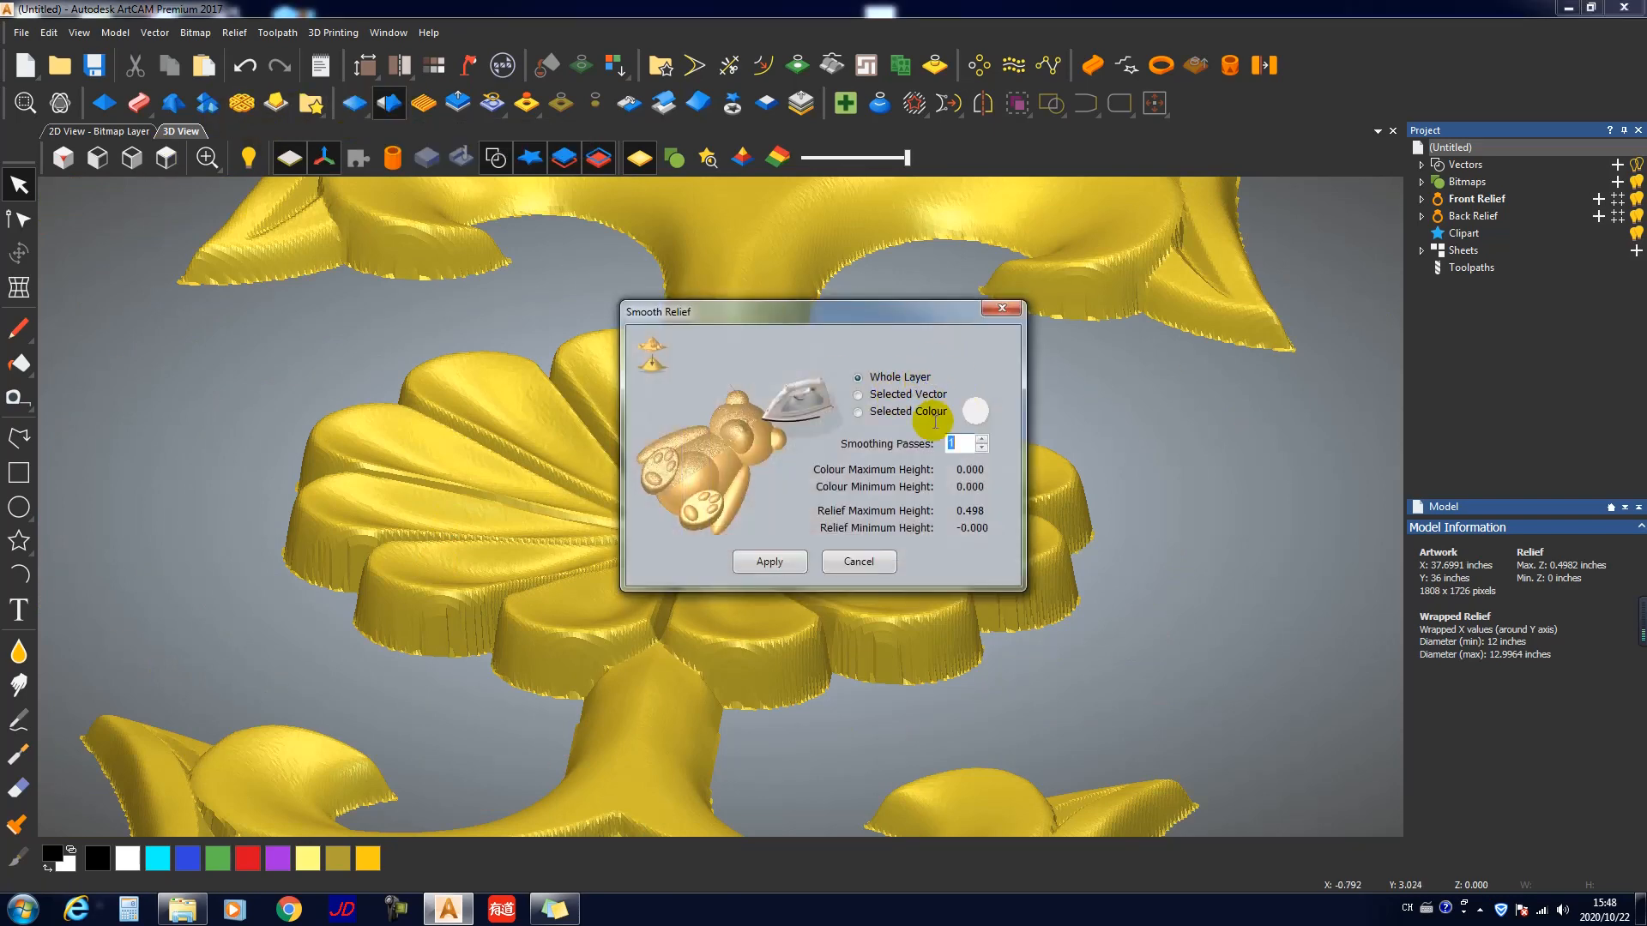
drag(819, 337, 997, 329)
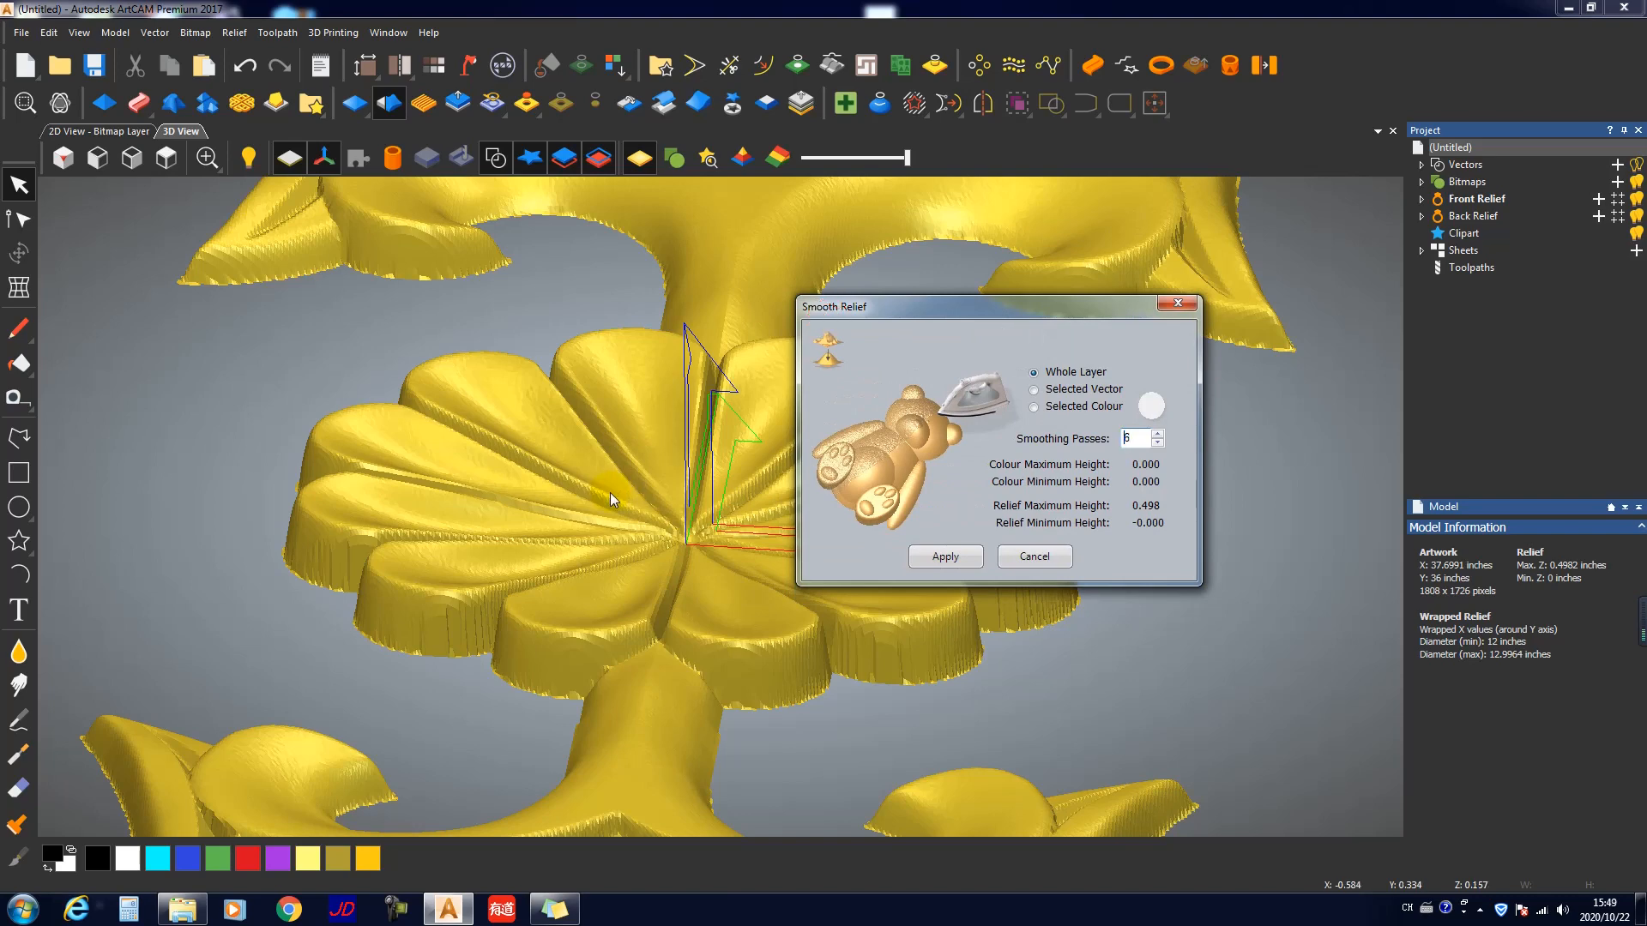
click(947, 554)
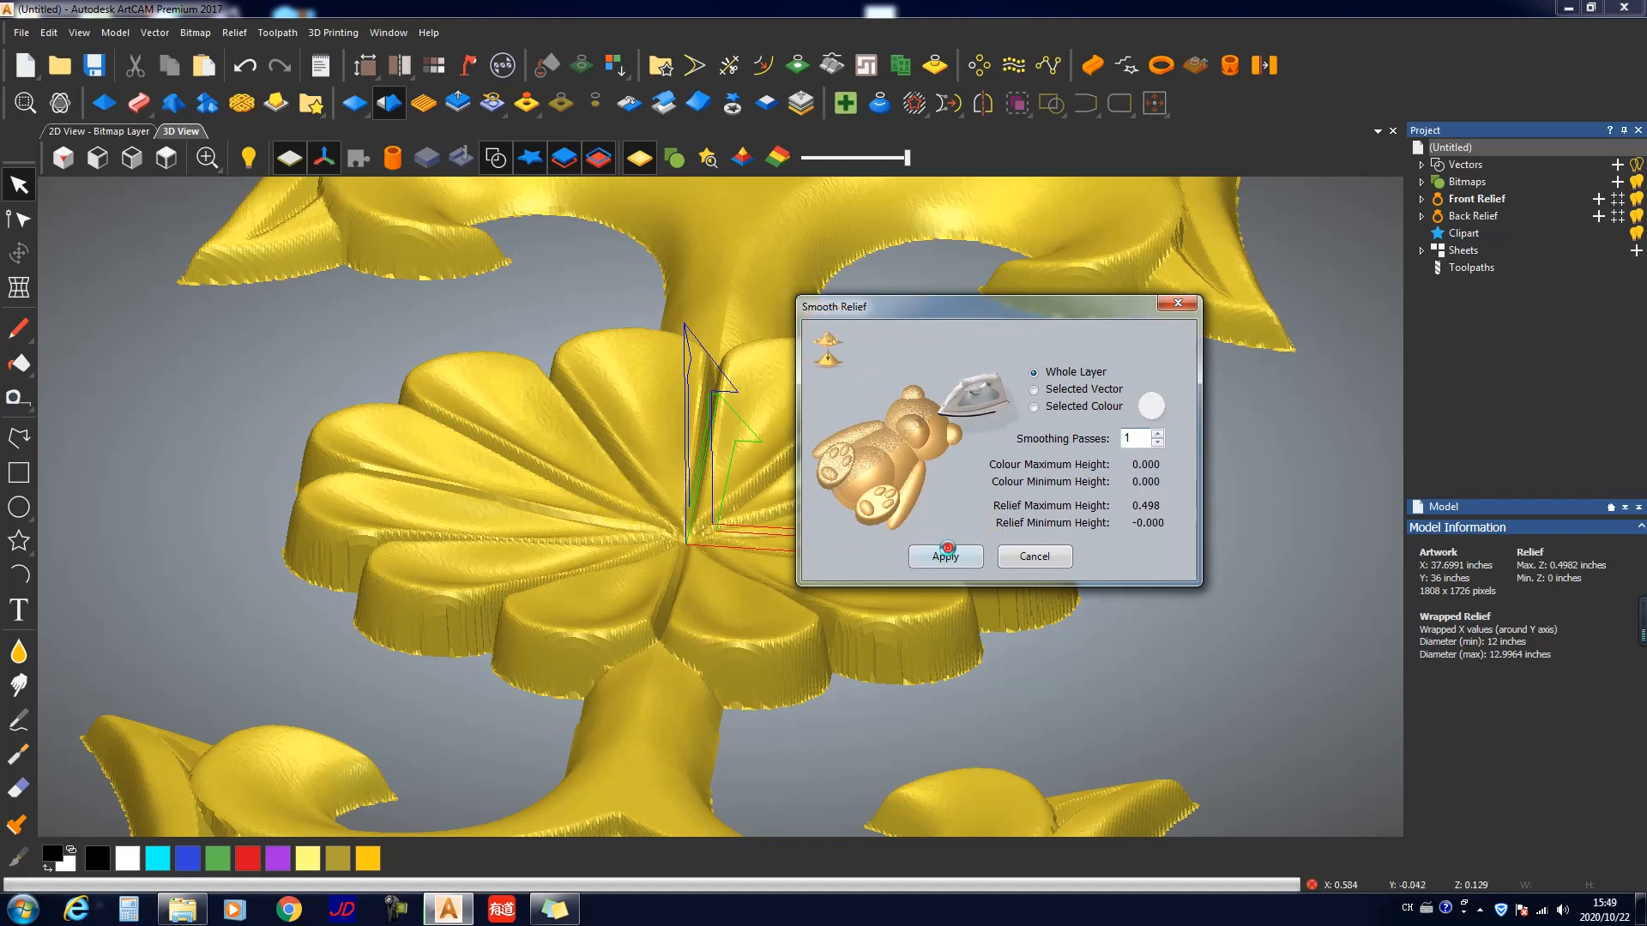
Step: Close the smoothing settings and inspect the ornament's surface, from the central rosette out to the whole relief
click(1033, 557)
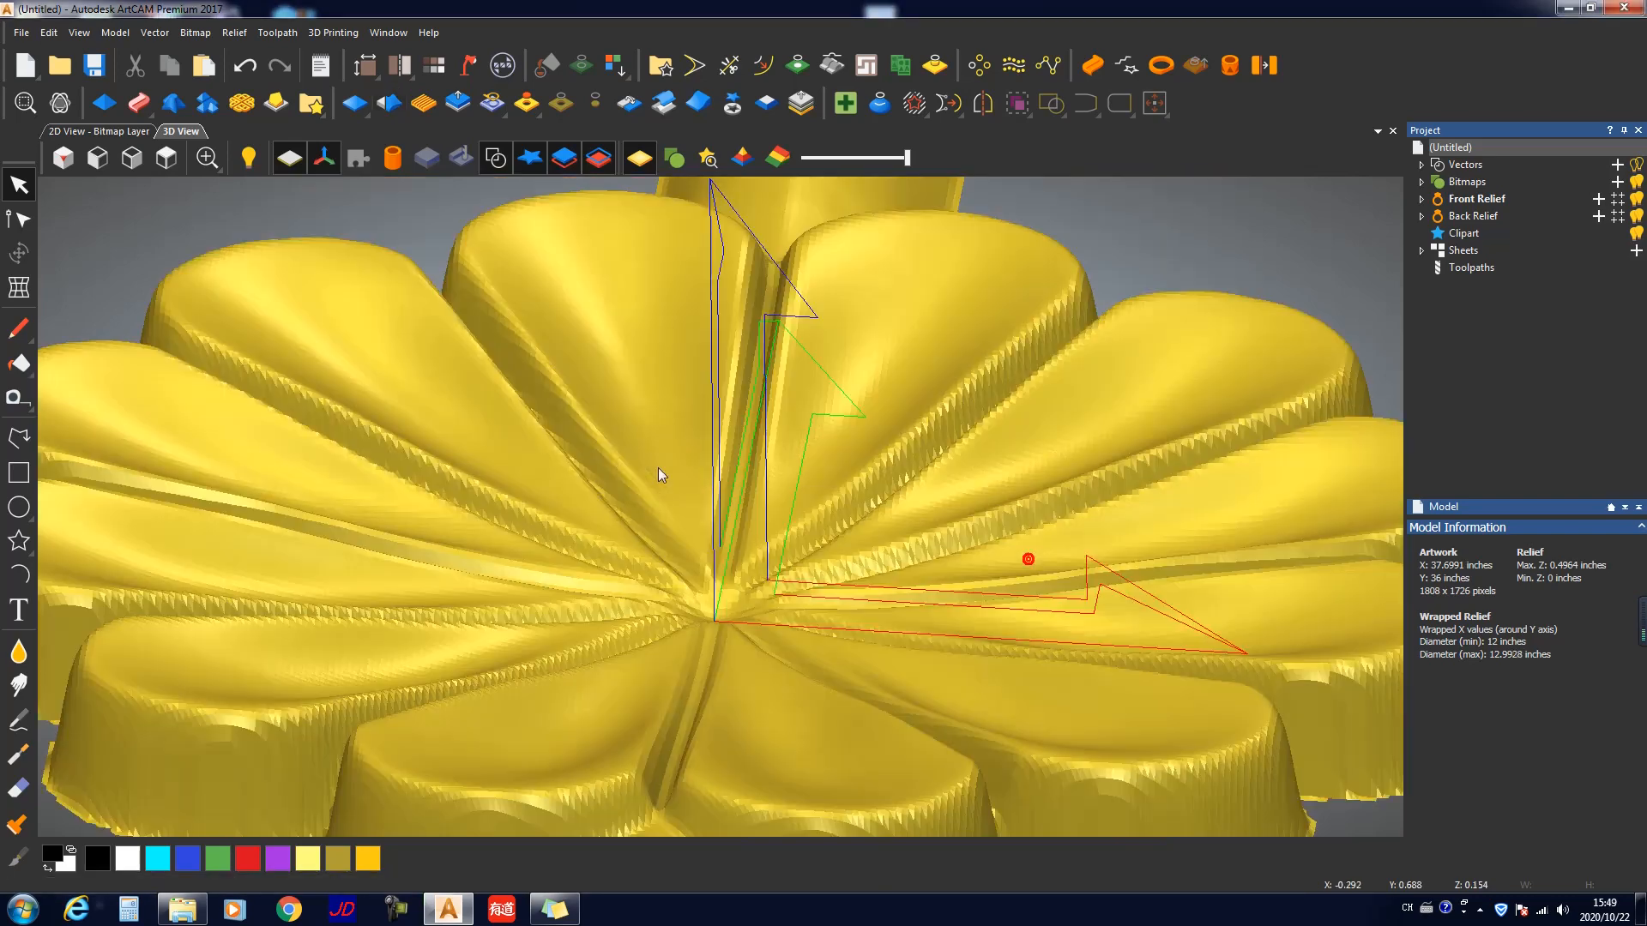
scroll(657, 466, down, 10)
scroll(746, 323, up, 5)
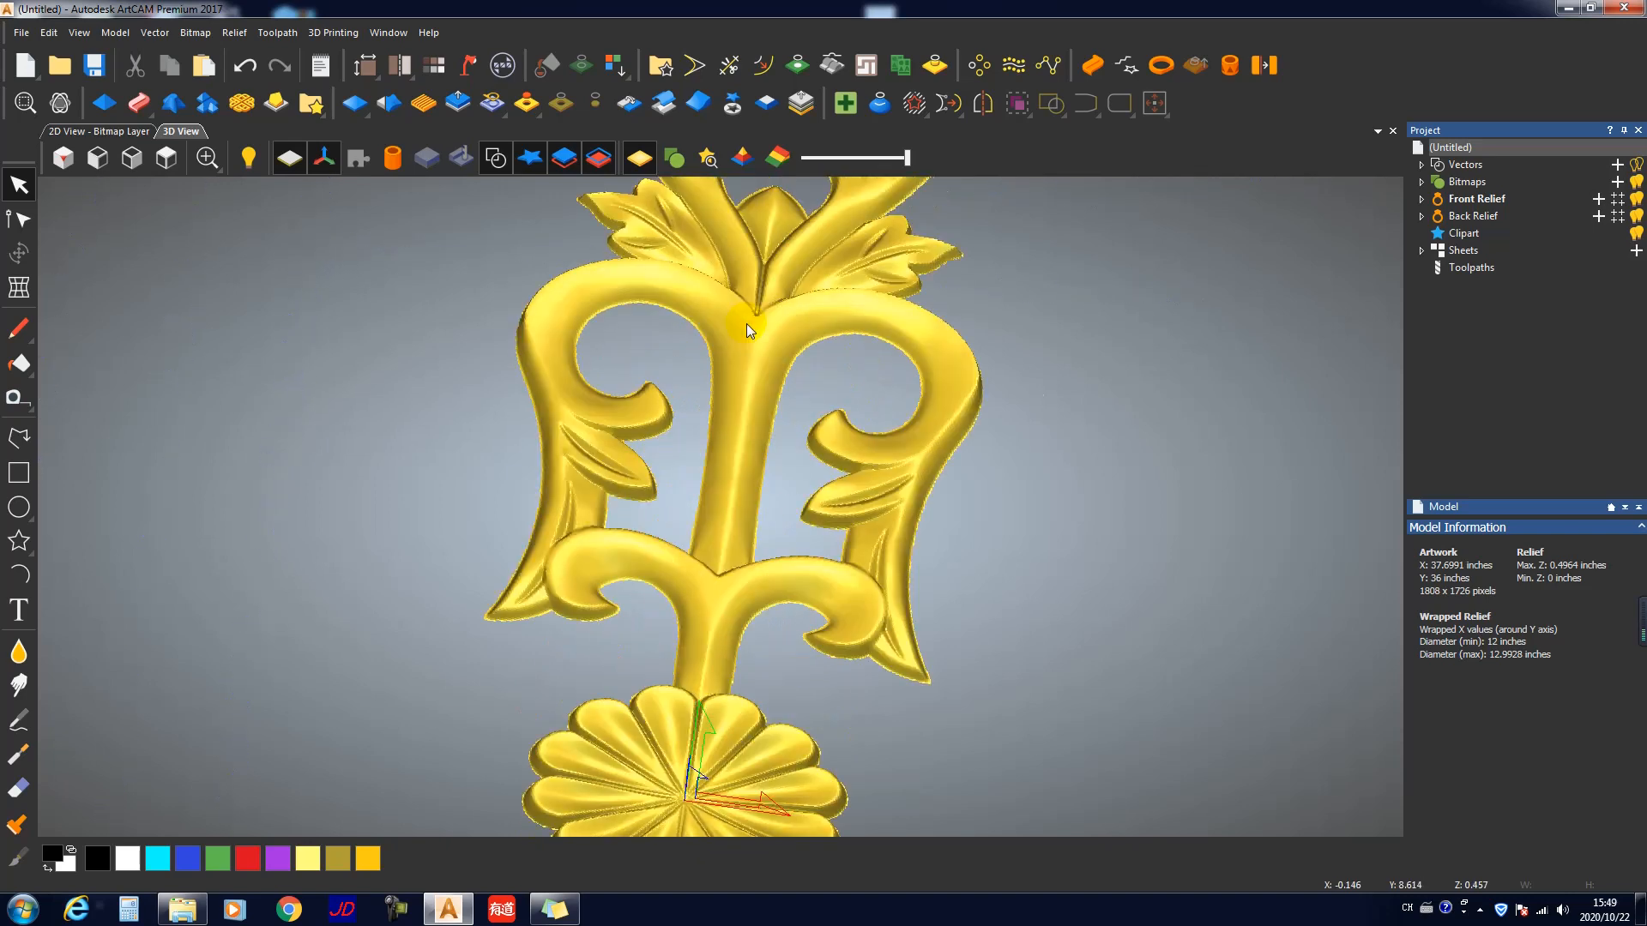
scroll(812, 352, down, 7)
drag(620, 474, 740, 525)
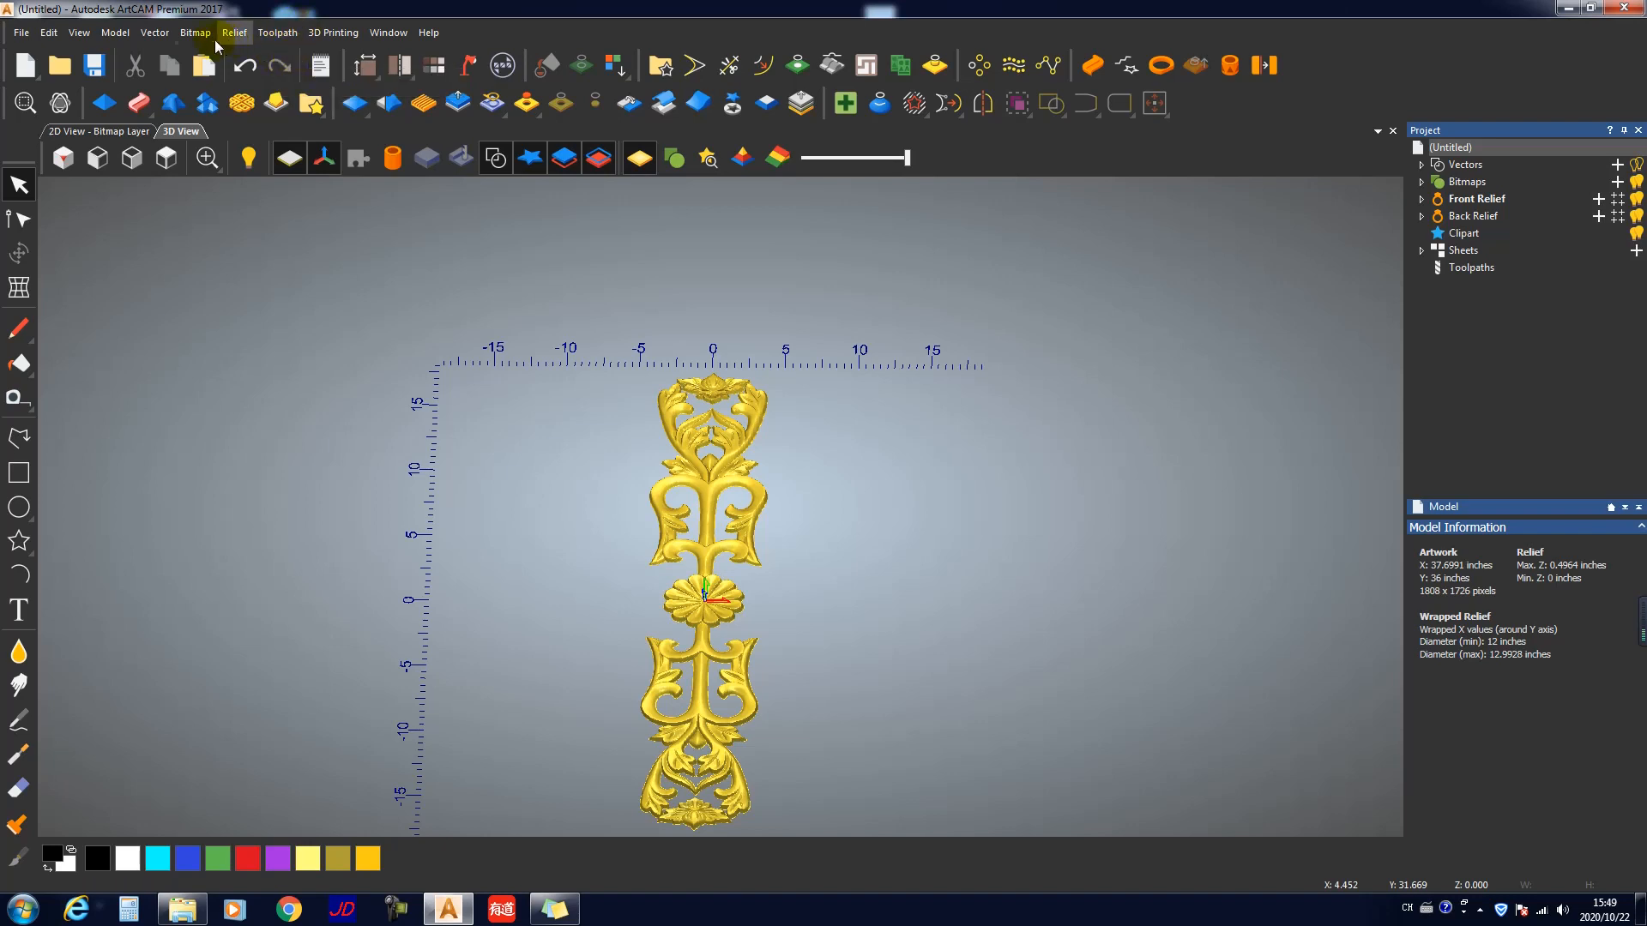
click(237, 35)
mouse_move(262, 194)
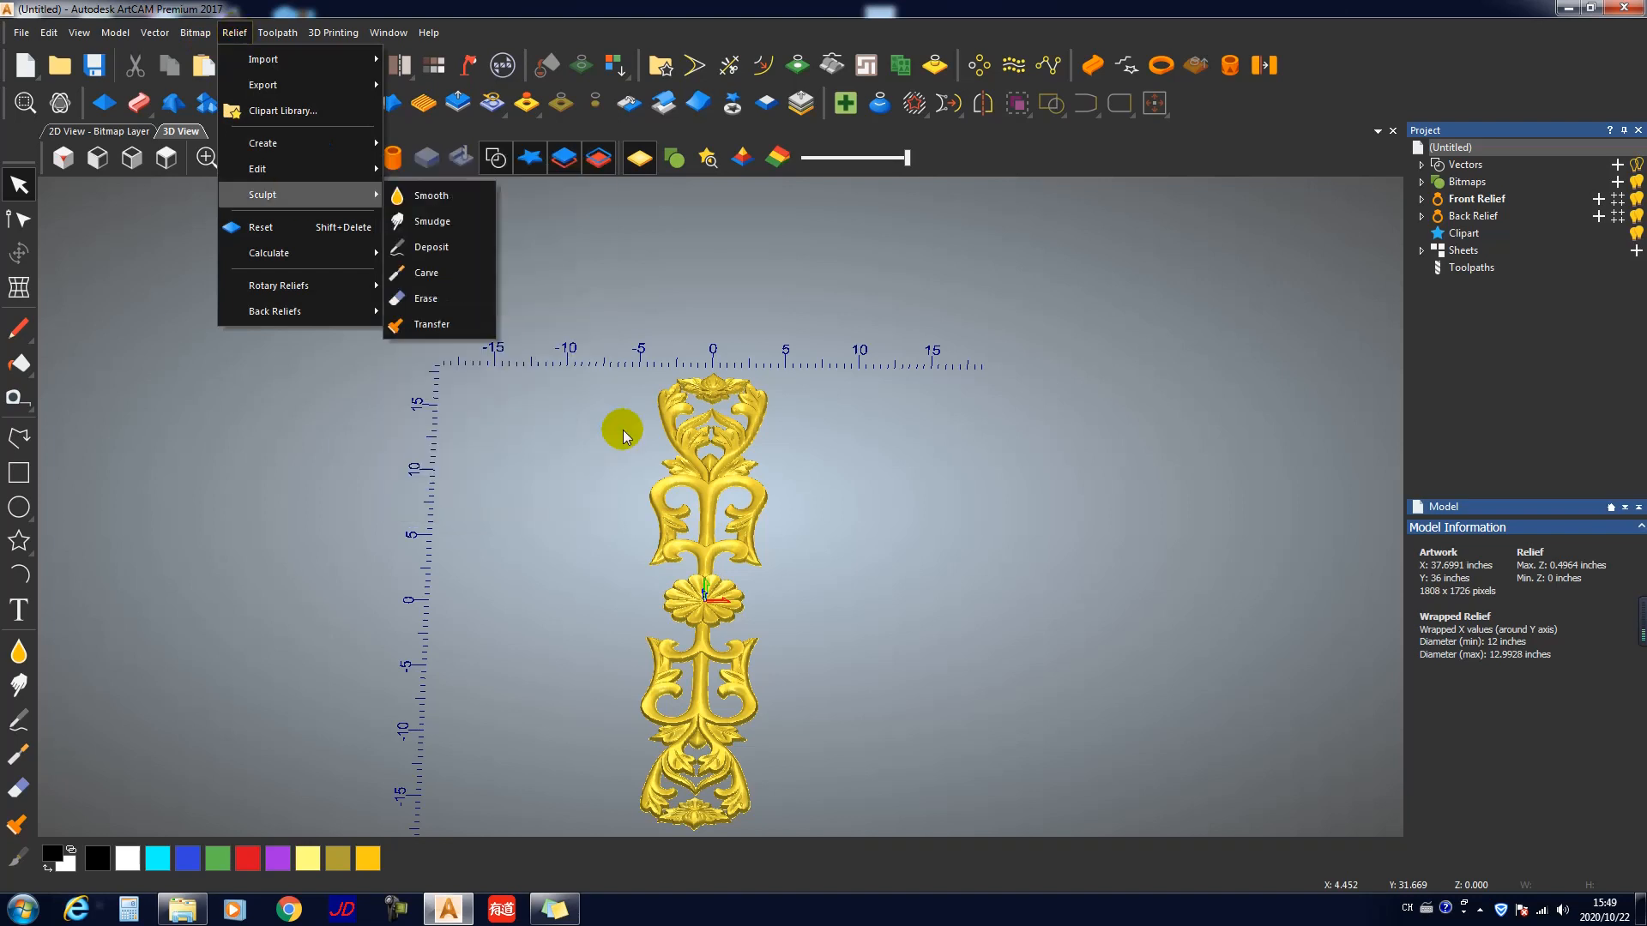
click(821, 463)
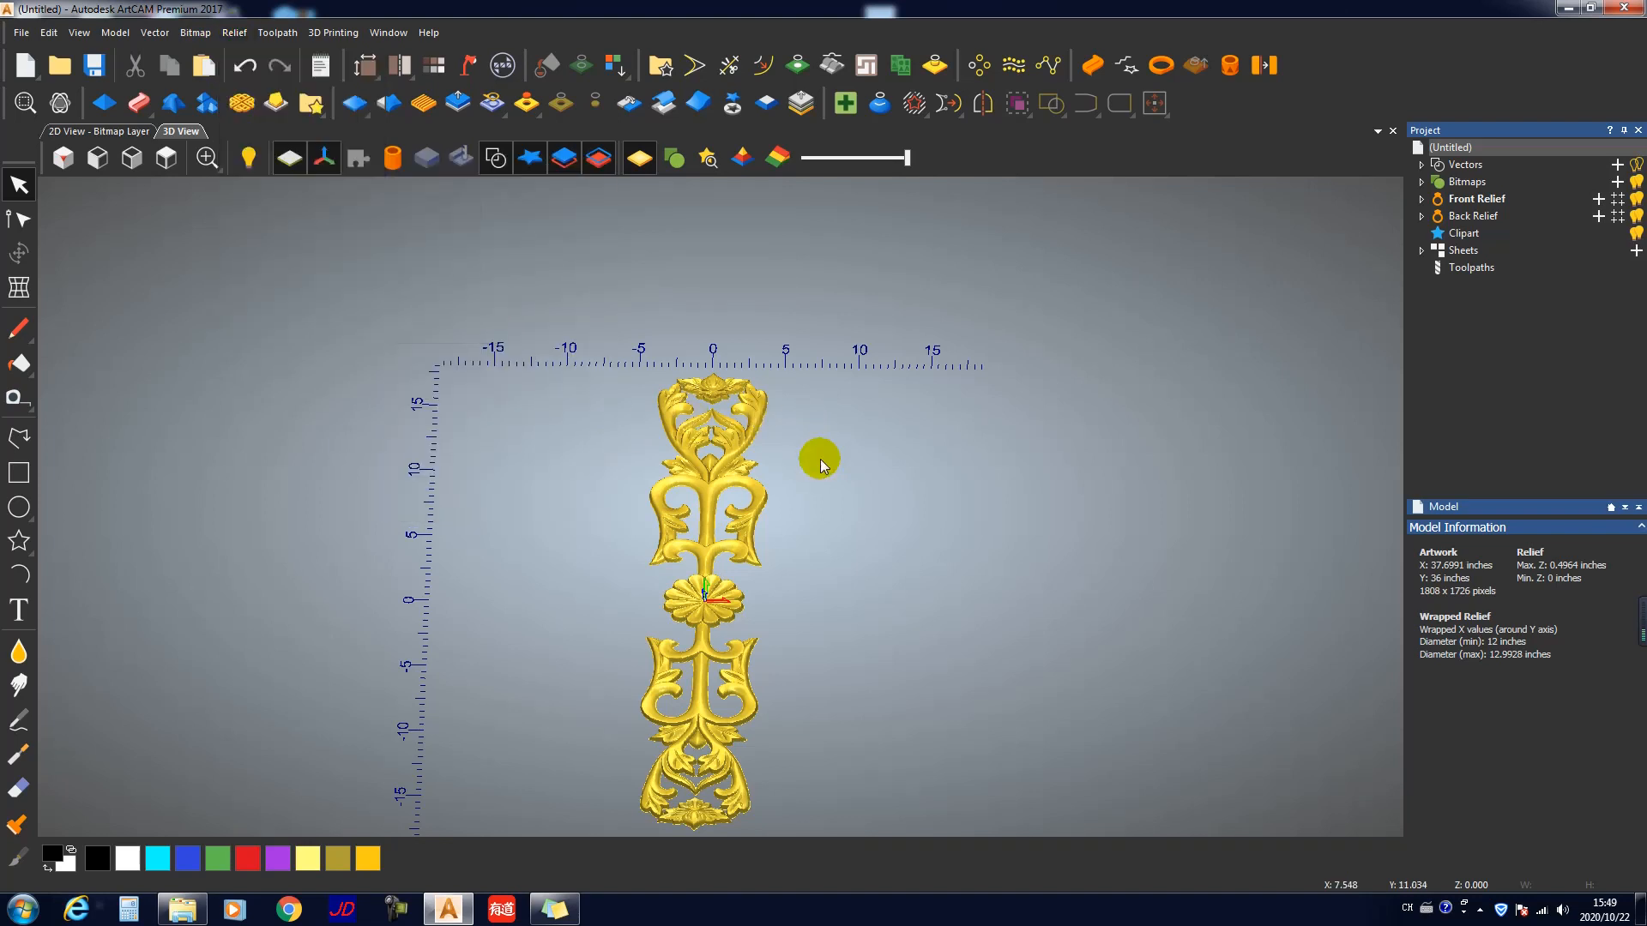
key(F9)
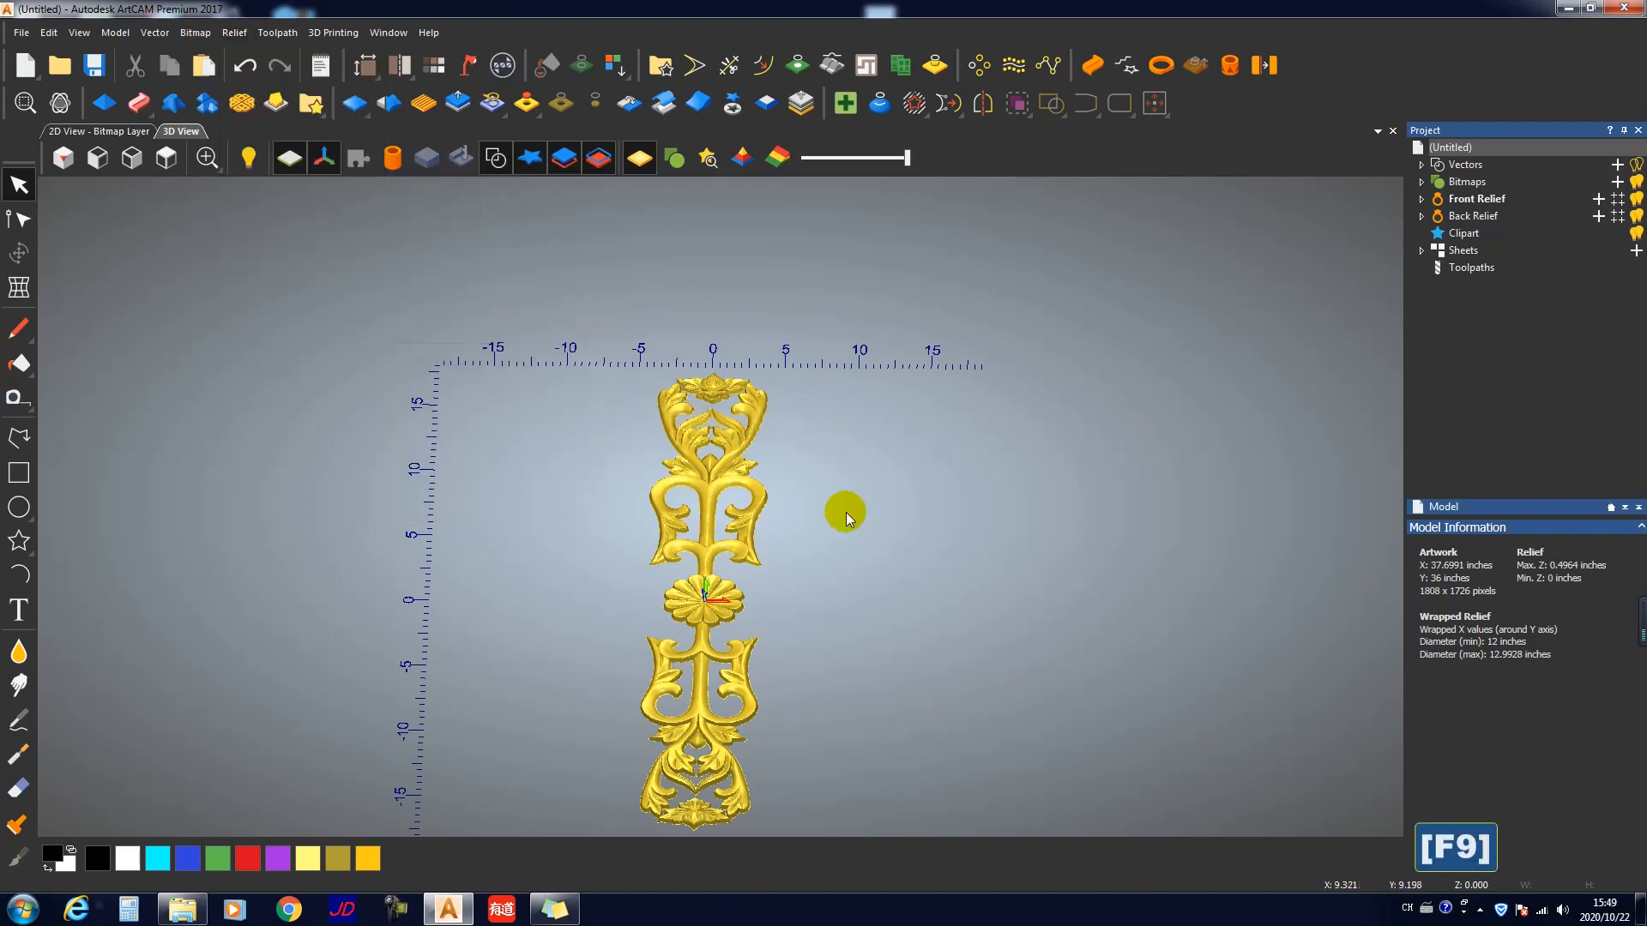
Step: Open the relief clipart library and try to export the composite relief to it
click(244, 36)
mouse_move(362, 90)
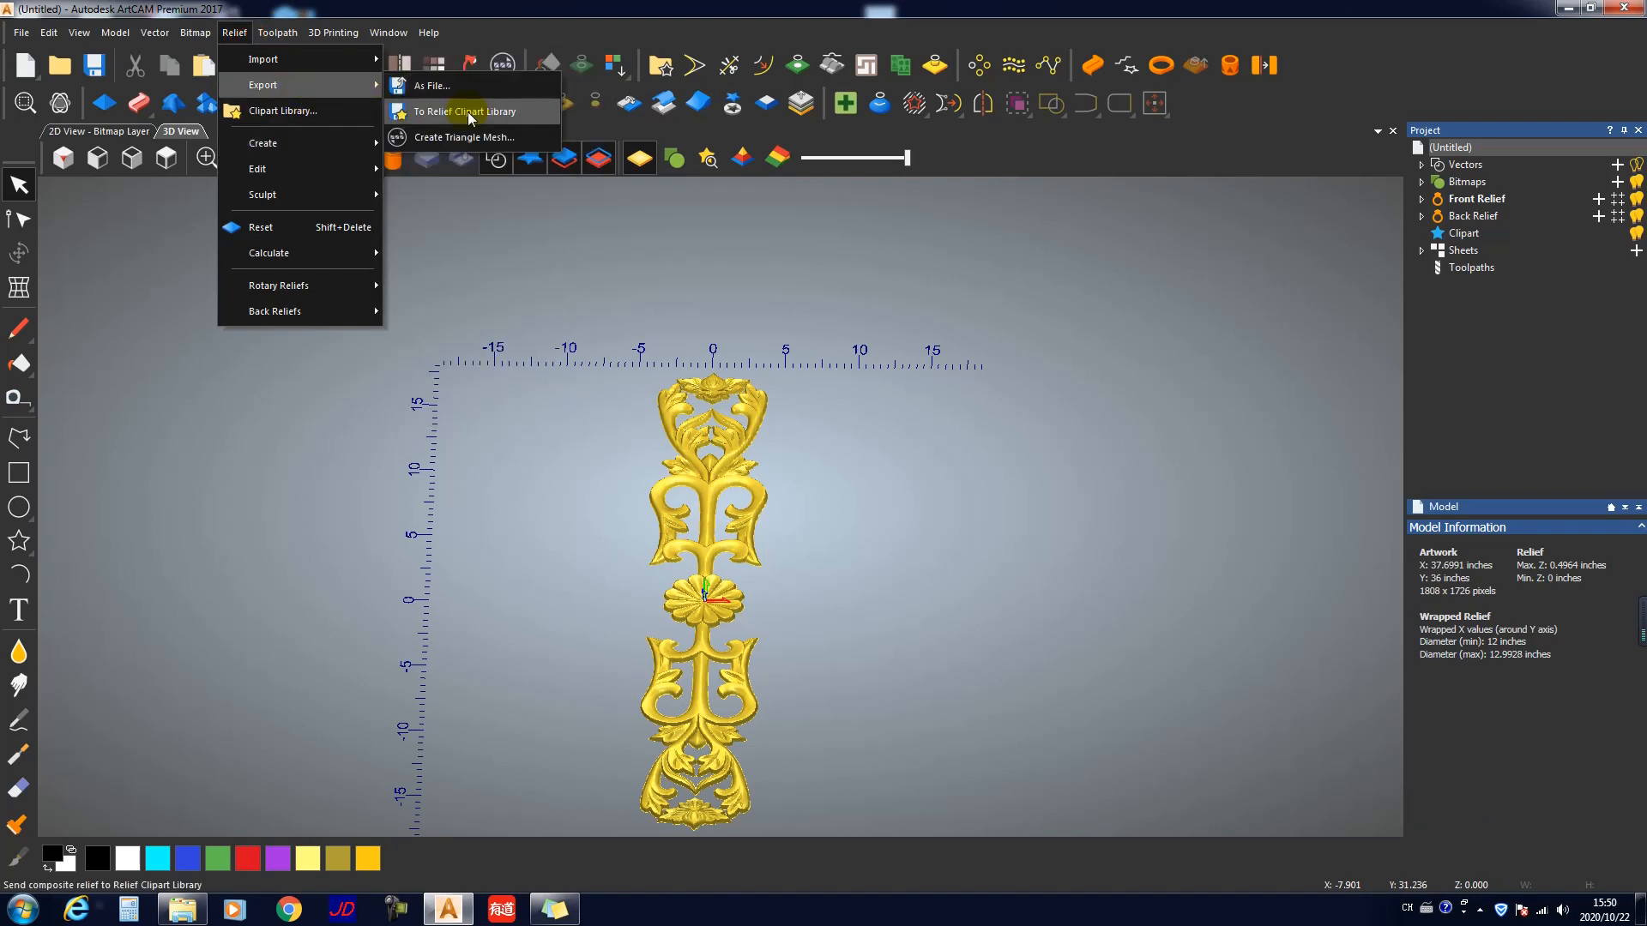
click(305, 110)
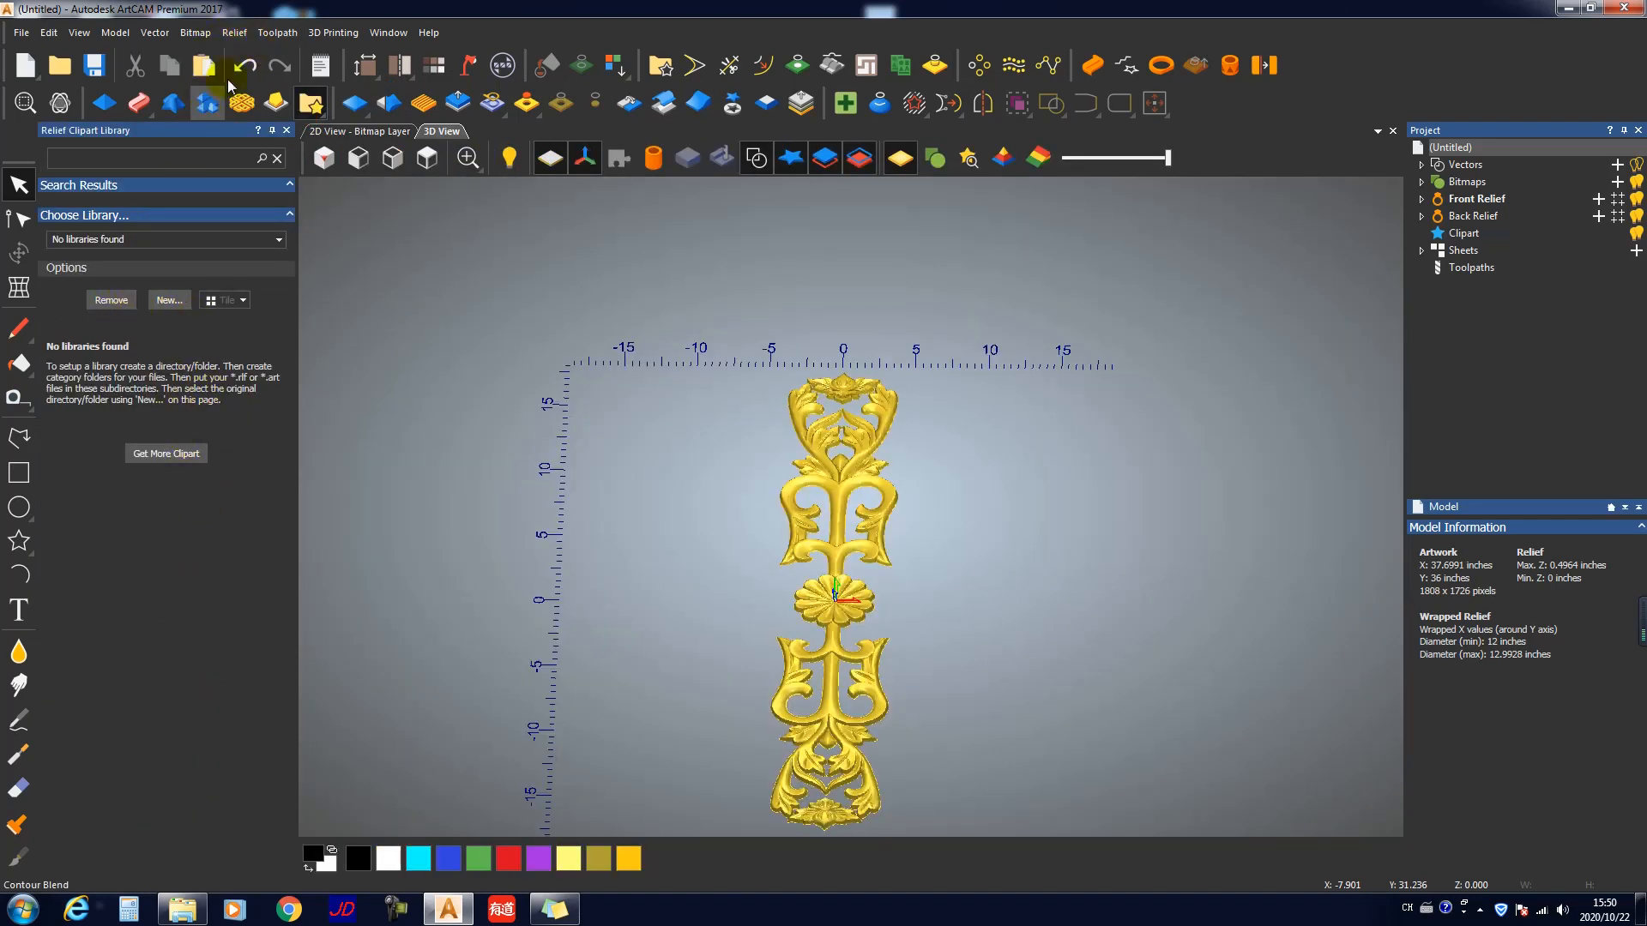
click(197, 34)
mouse_move(234, 34)
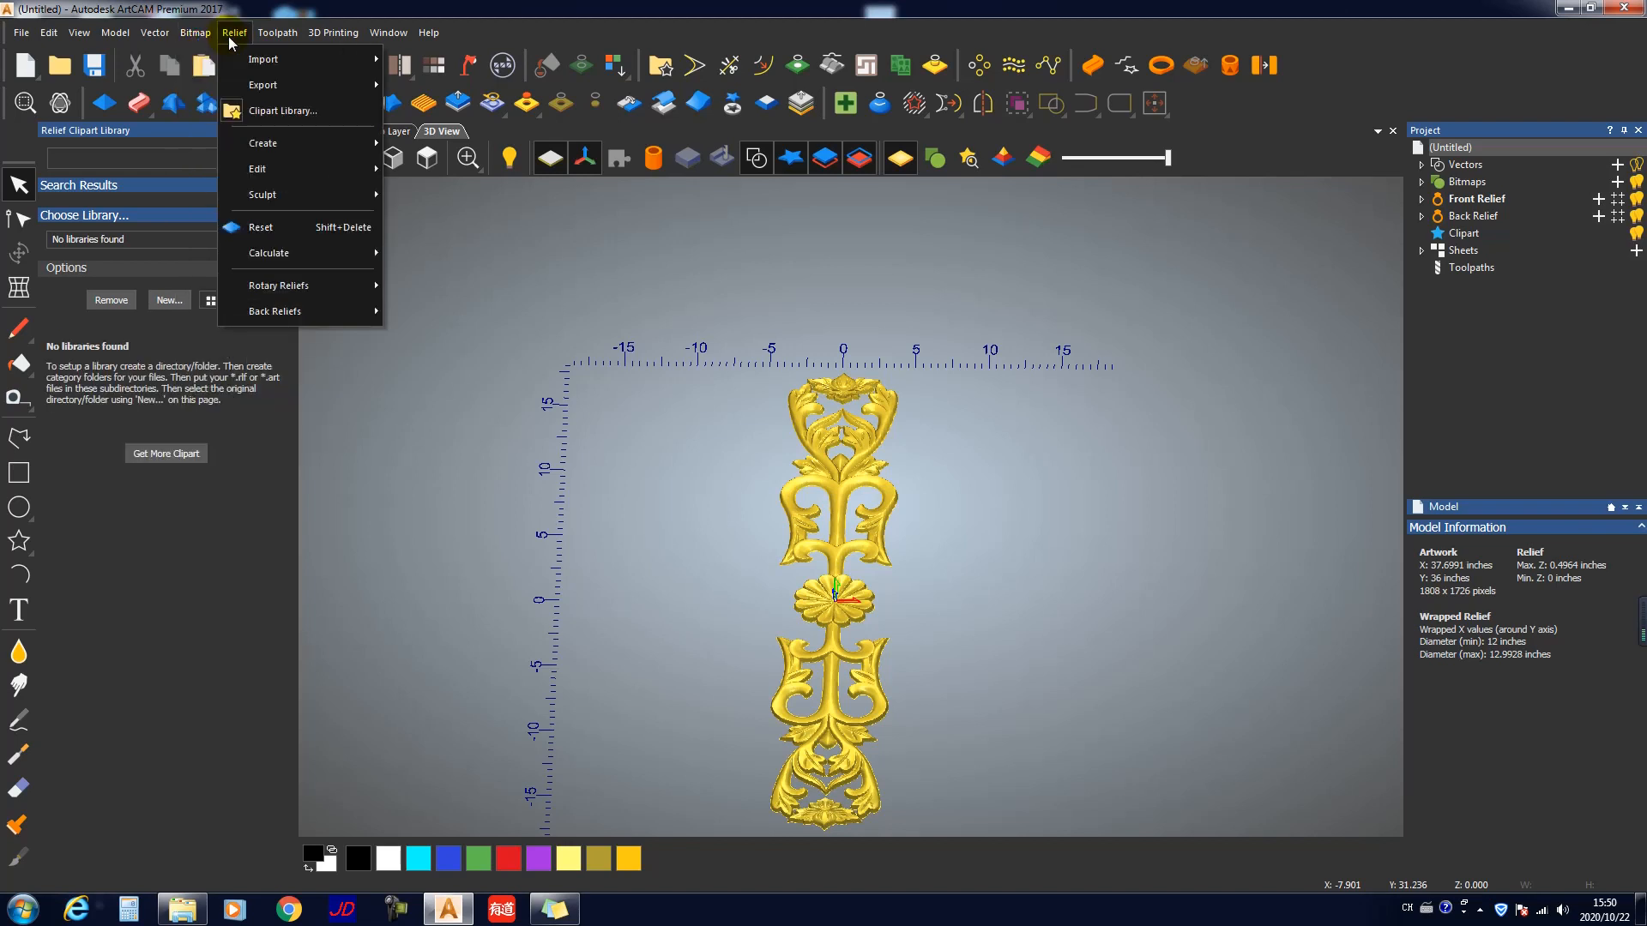
click(429, 112)
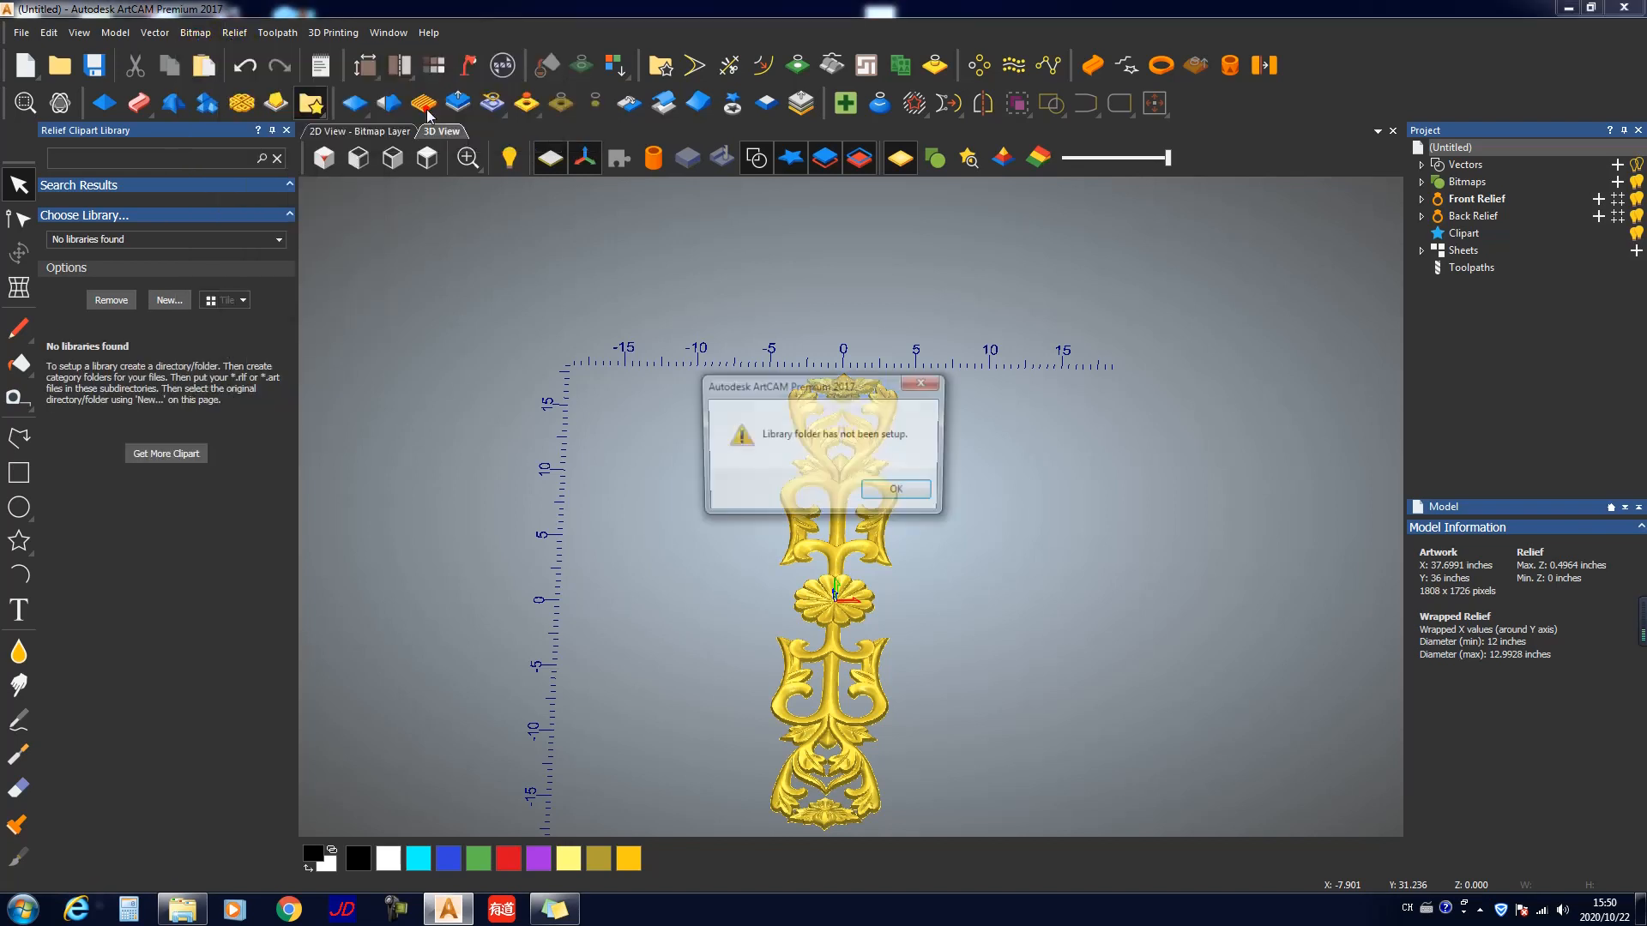
click(899, 491)
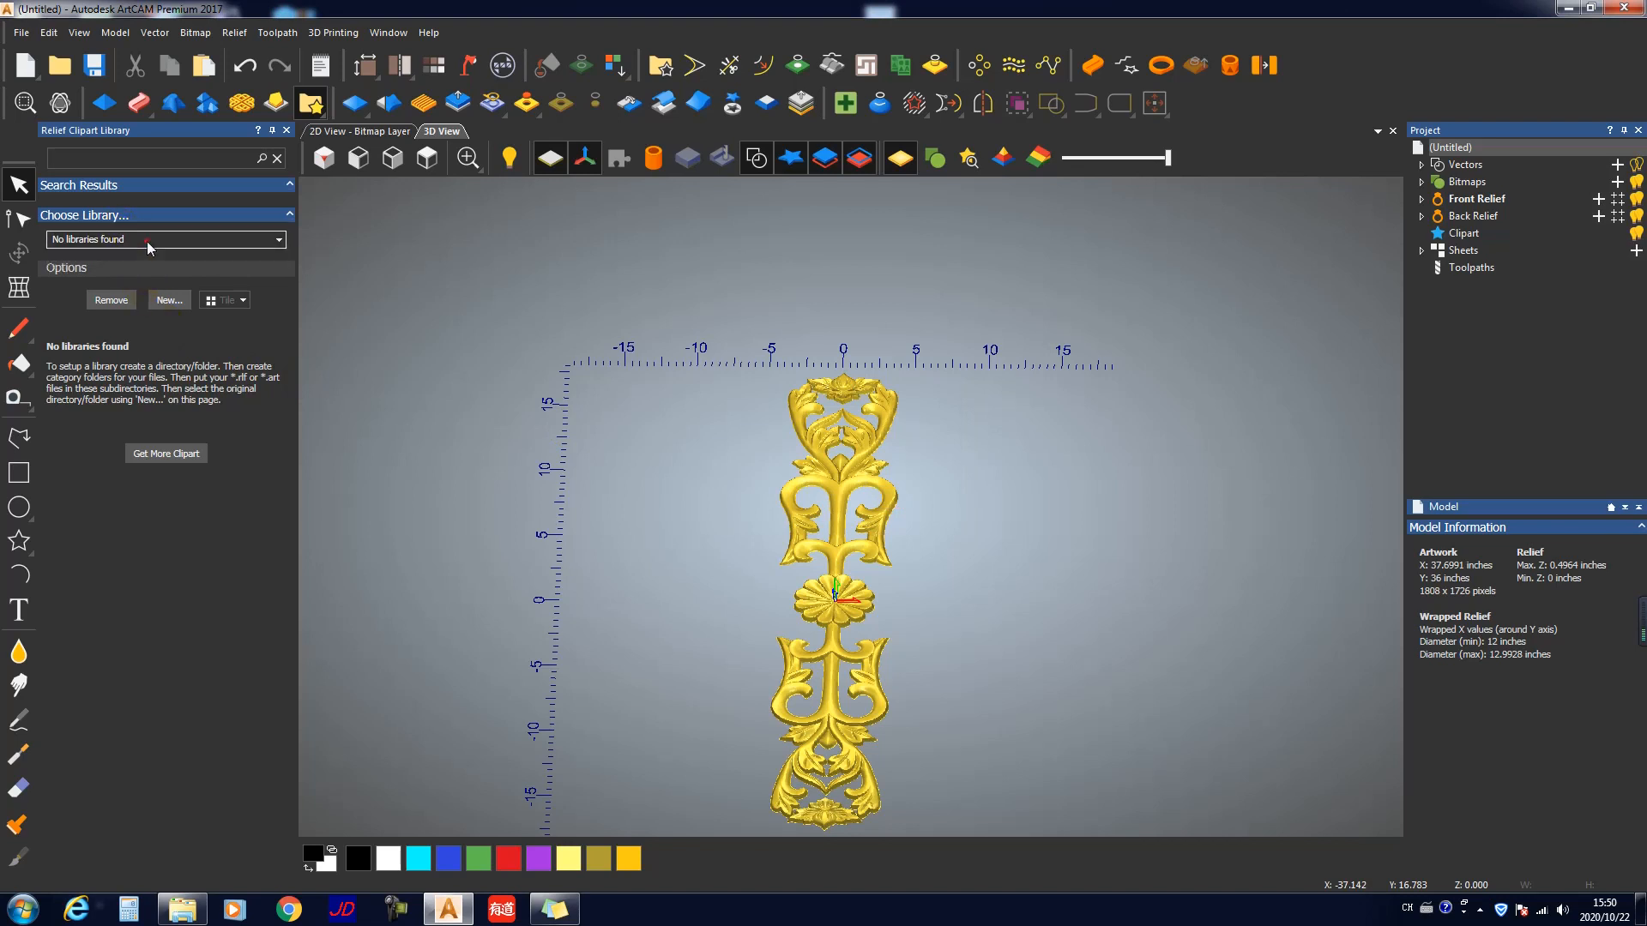
Step: Try to set up a new relief library, and briefly open the web page for getting more clipart
click(277, 159)
click(275, 184)
click(274, 183)
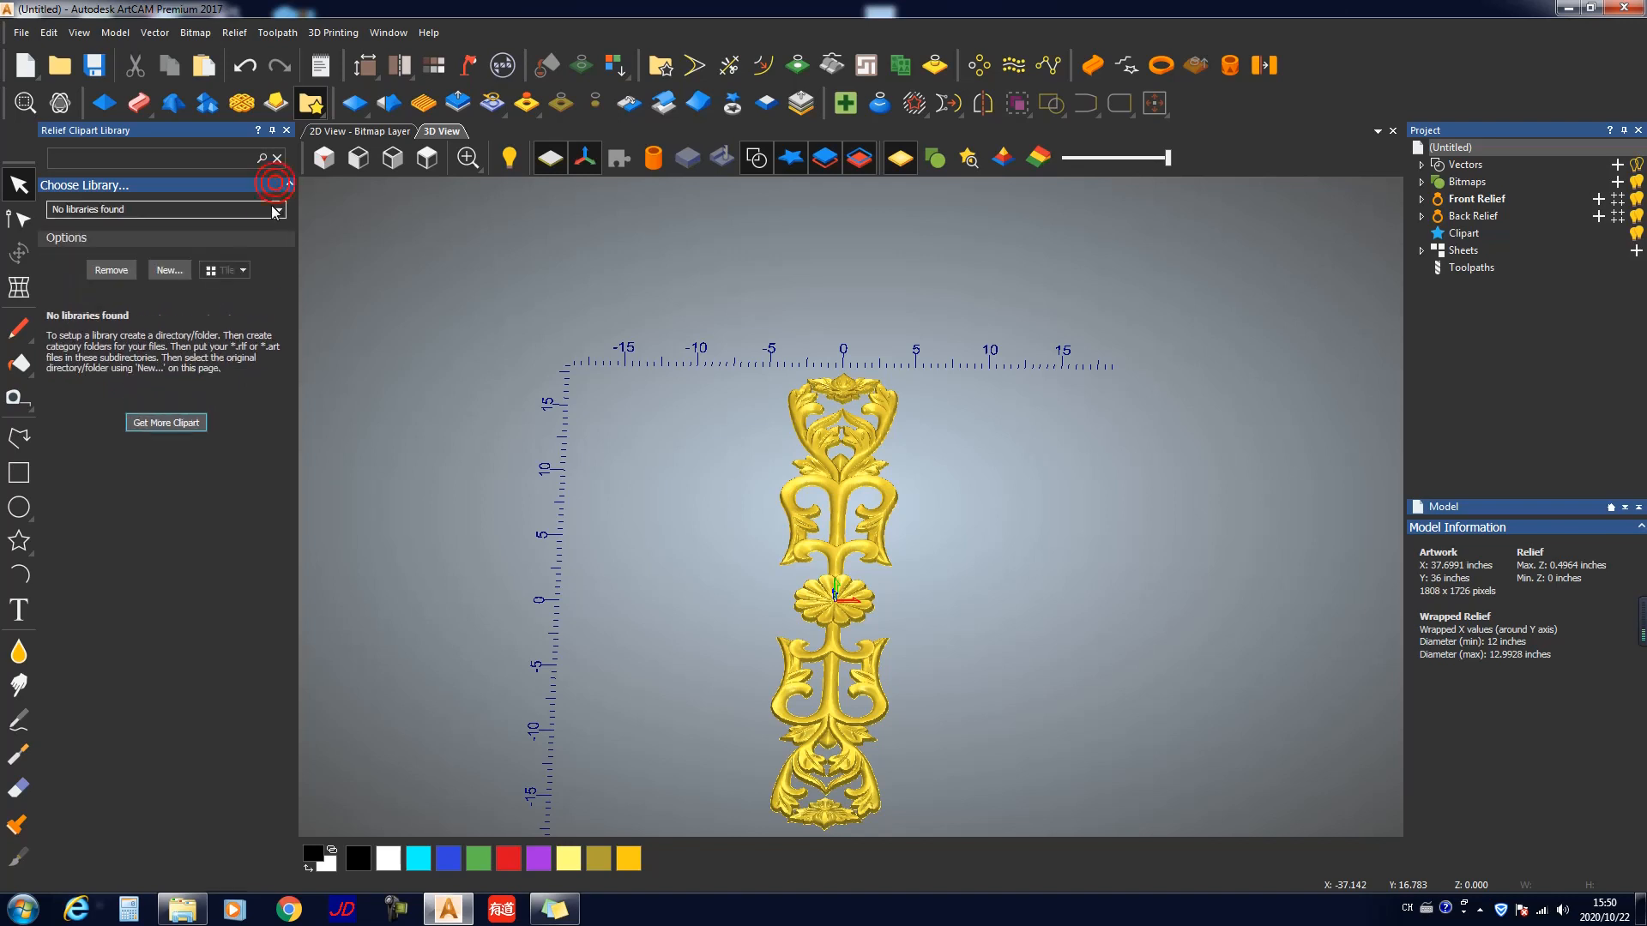
click(271, 214)
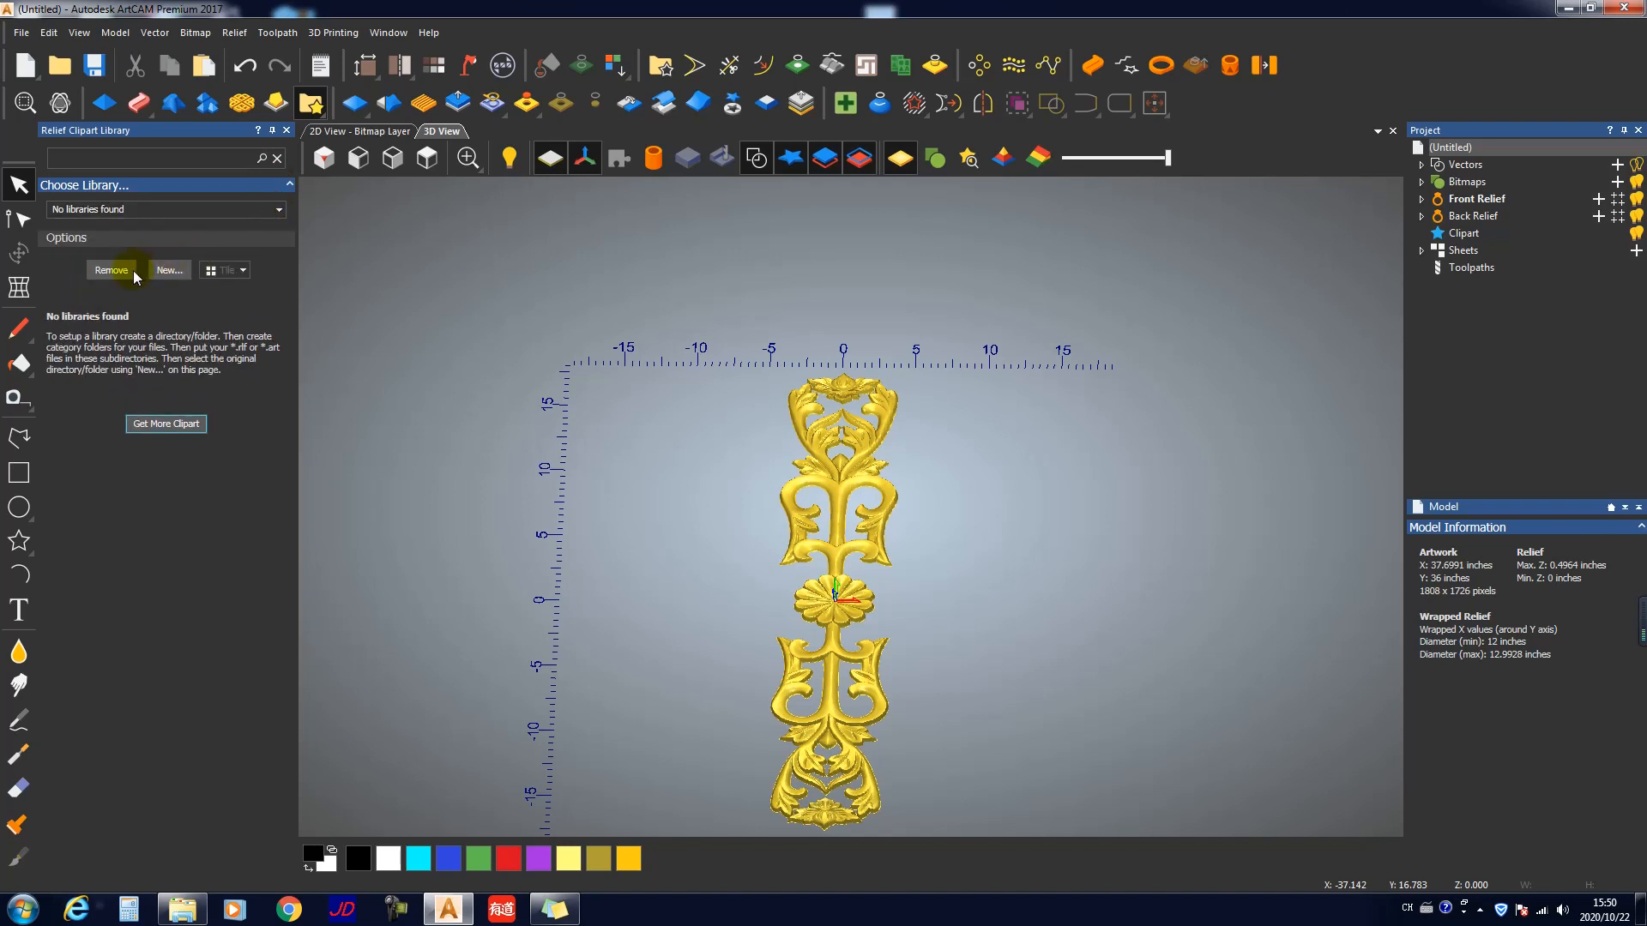
click(169, 271)
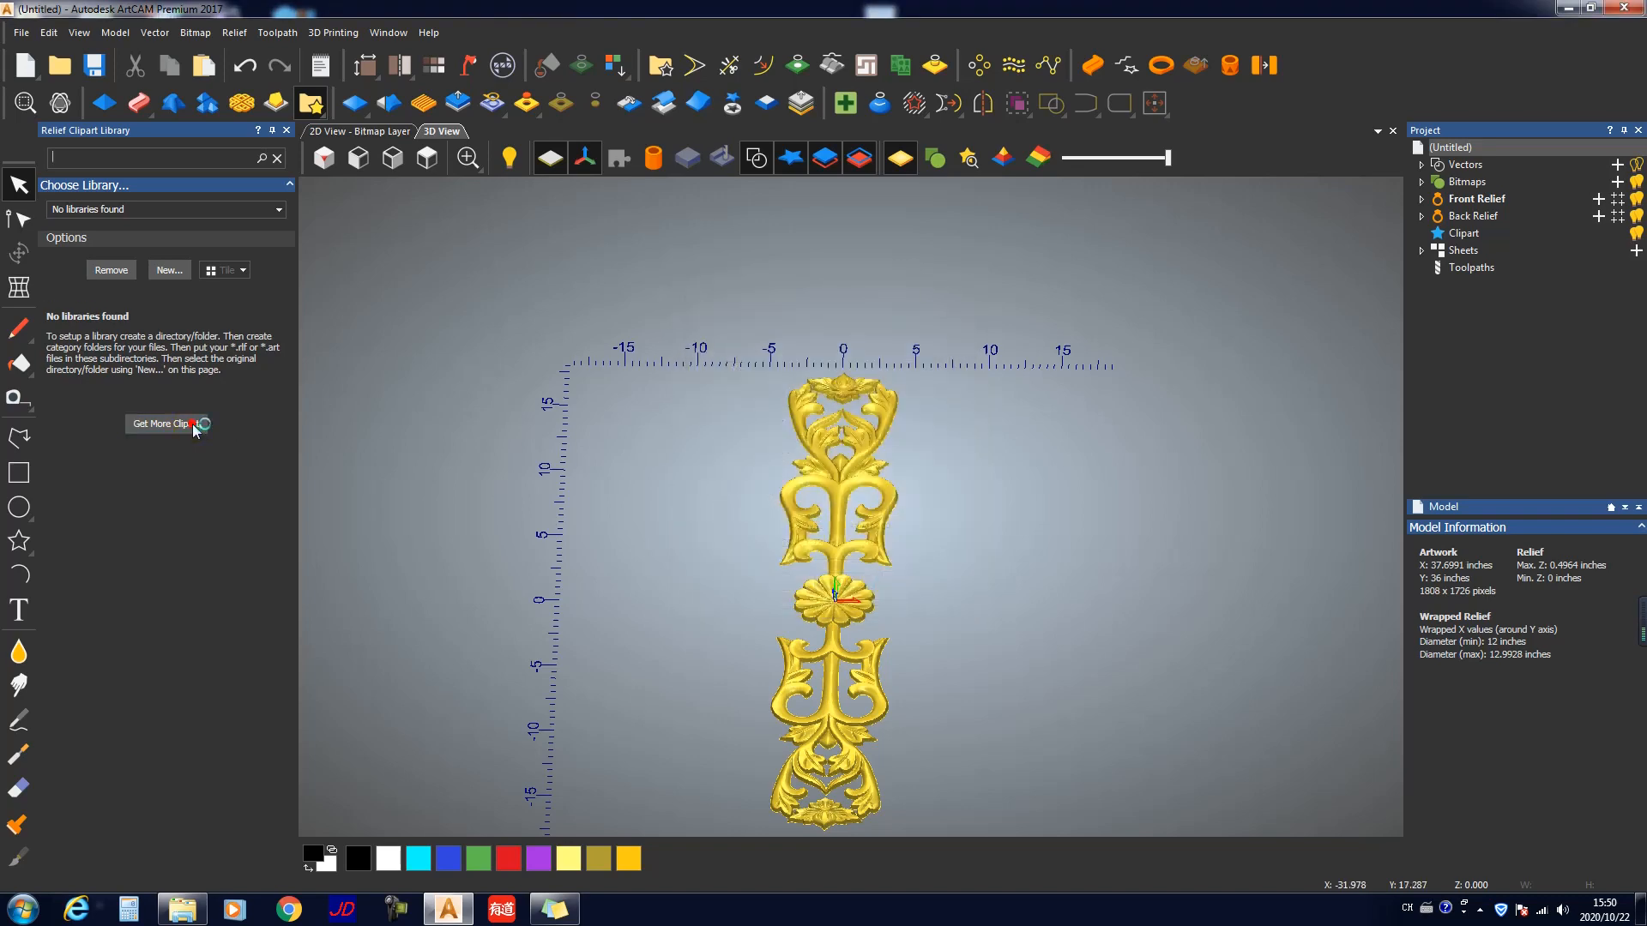
click(166, 452)
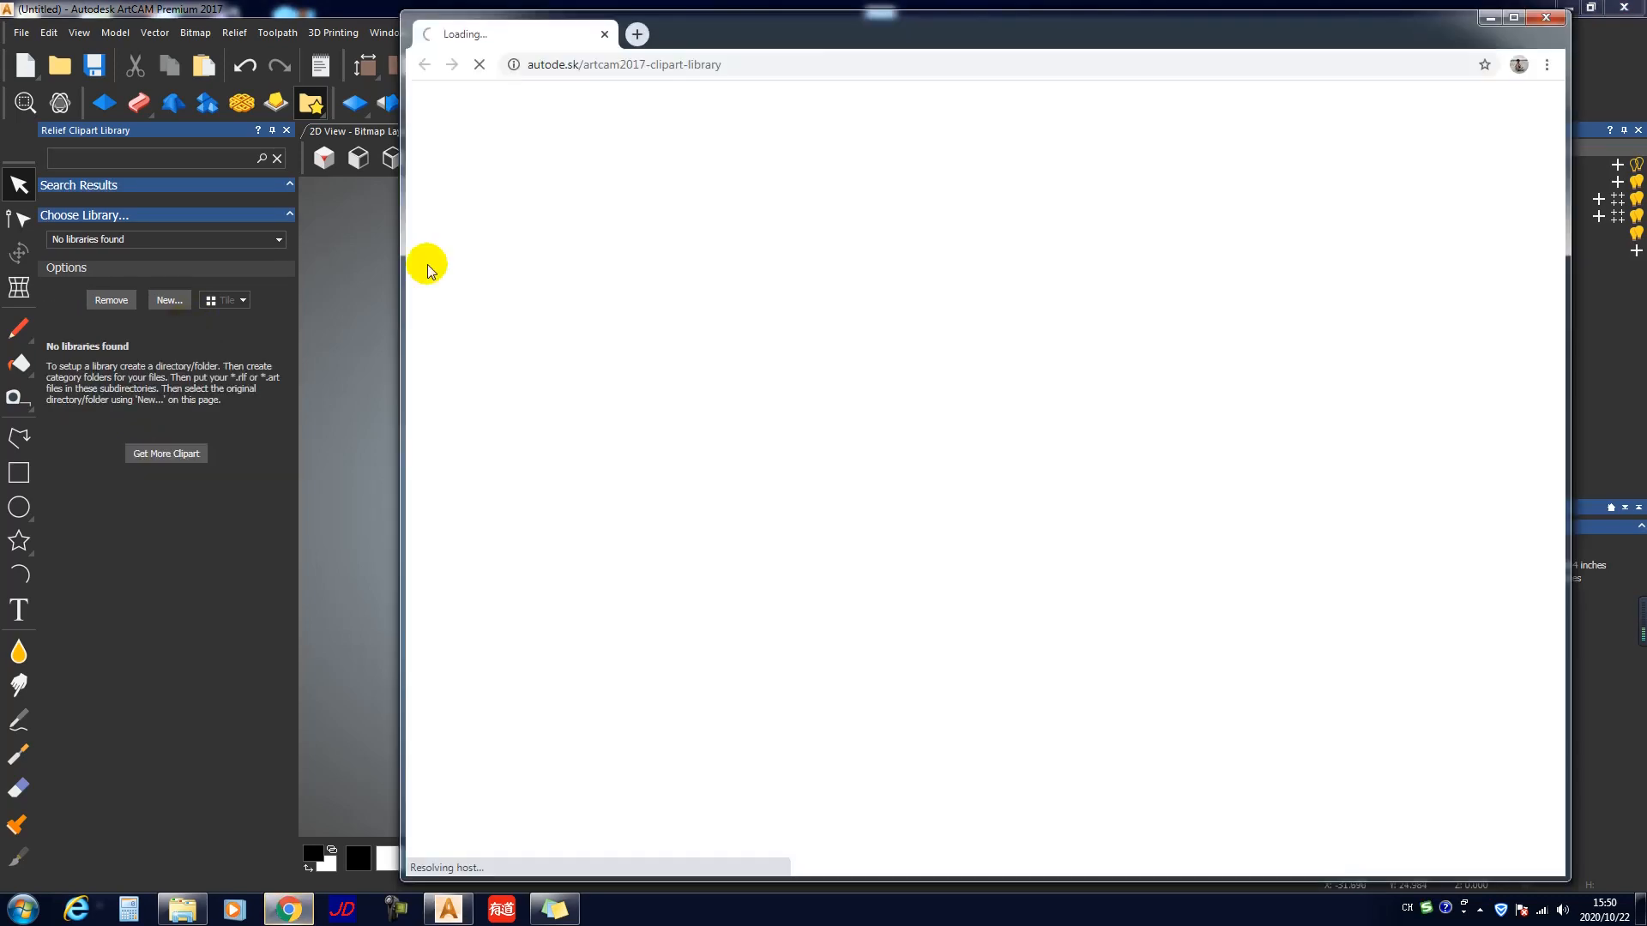
click(1549, 17)
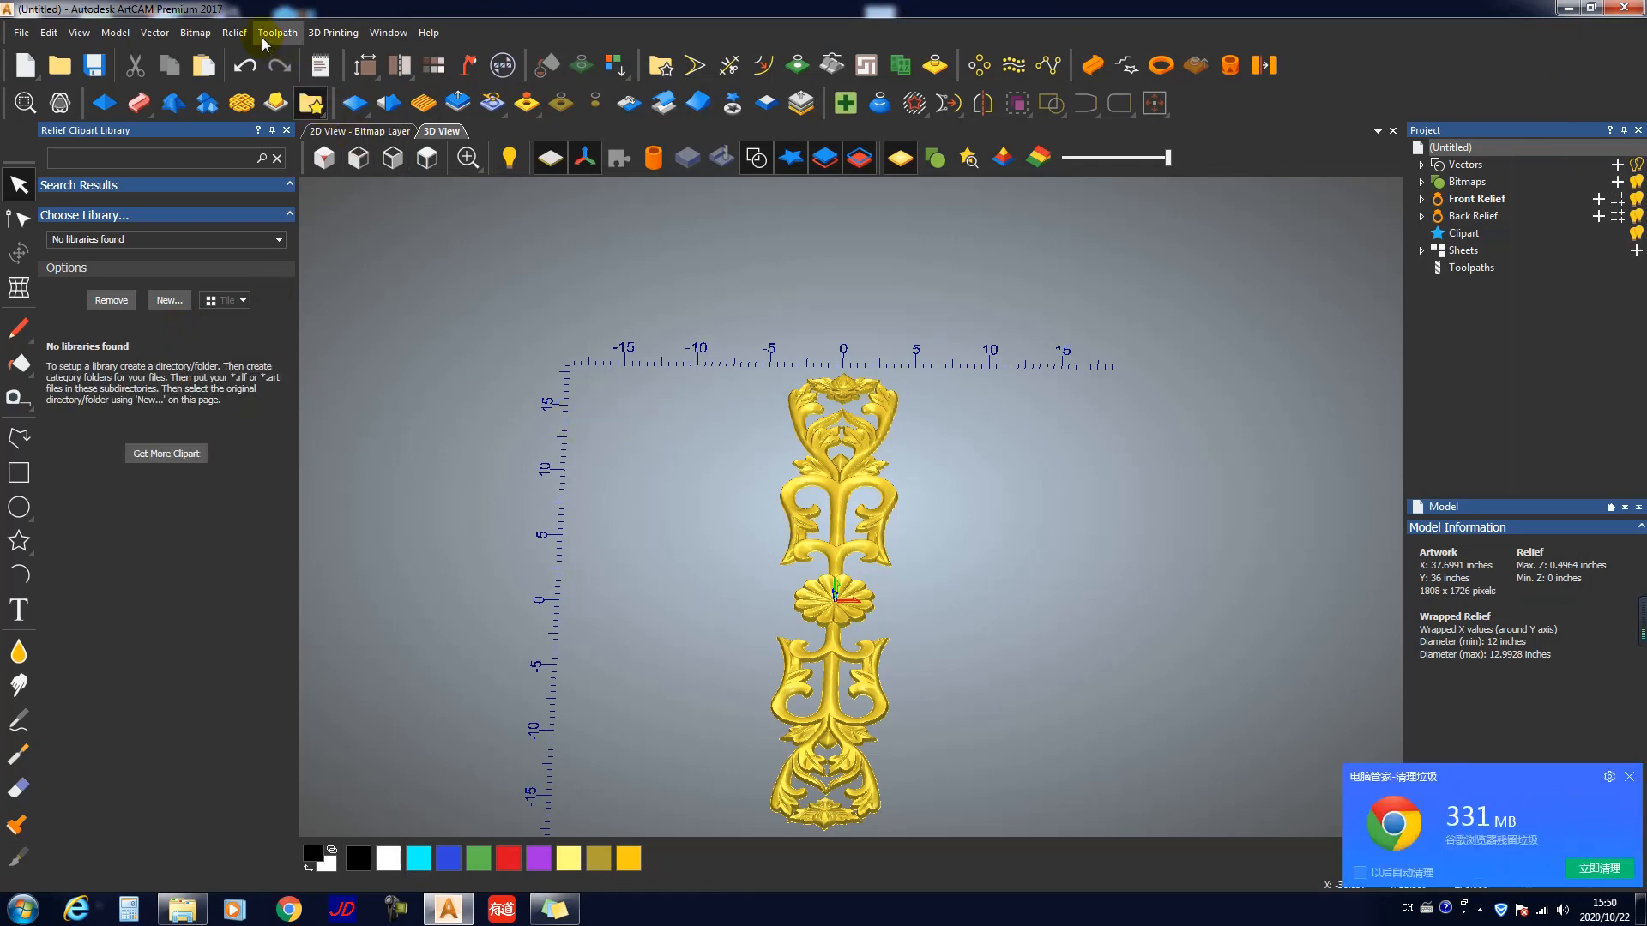
Step: Try again to export the relief to the clipart library, and close the library panel
click(235, 34)
mouse_move(263, 85)
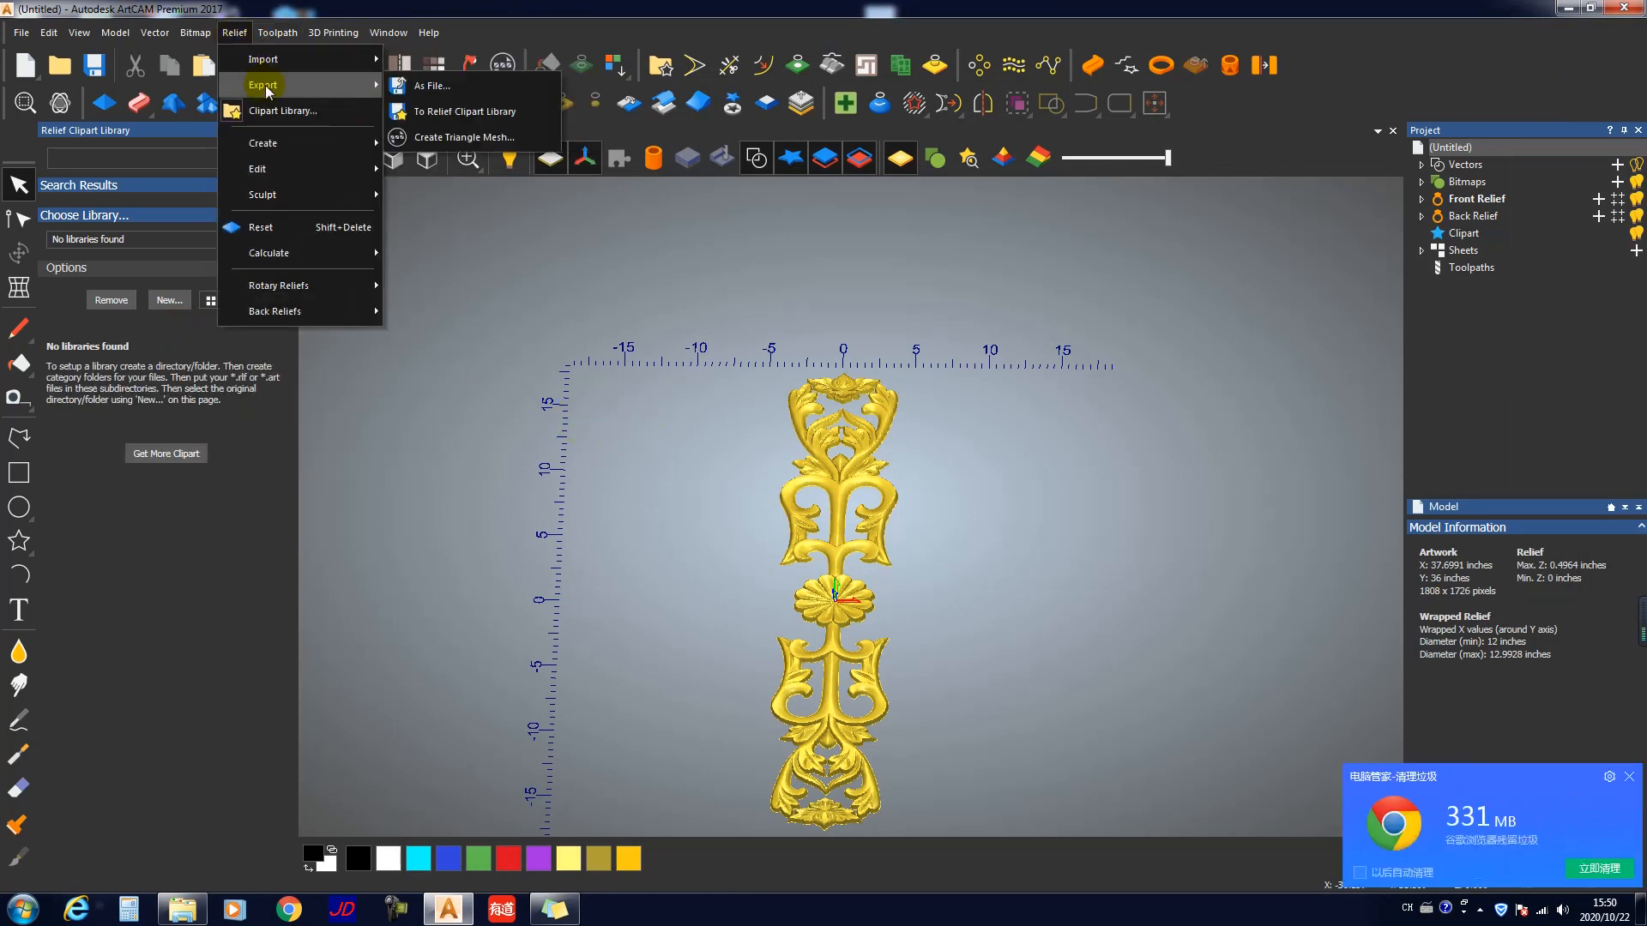
click(451, 113)
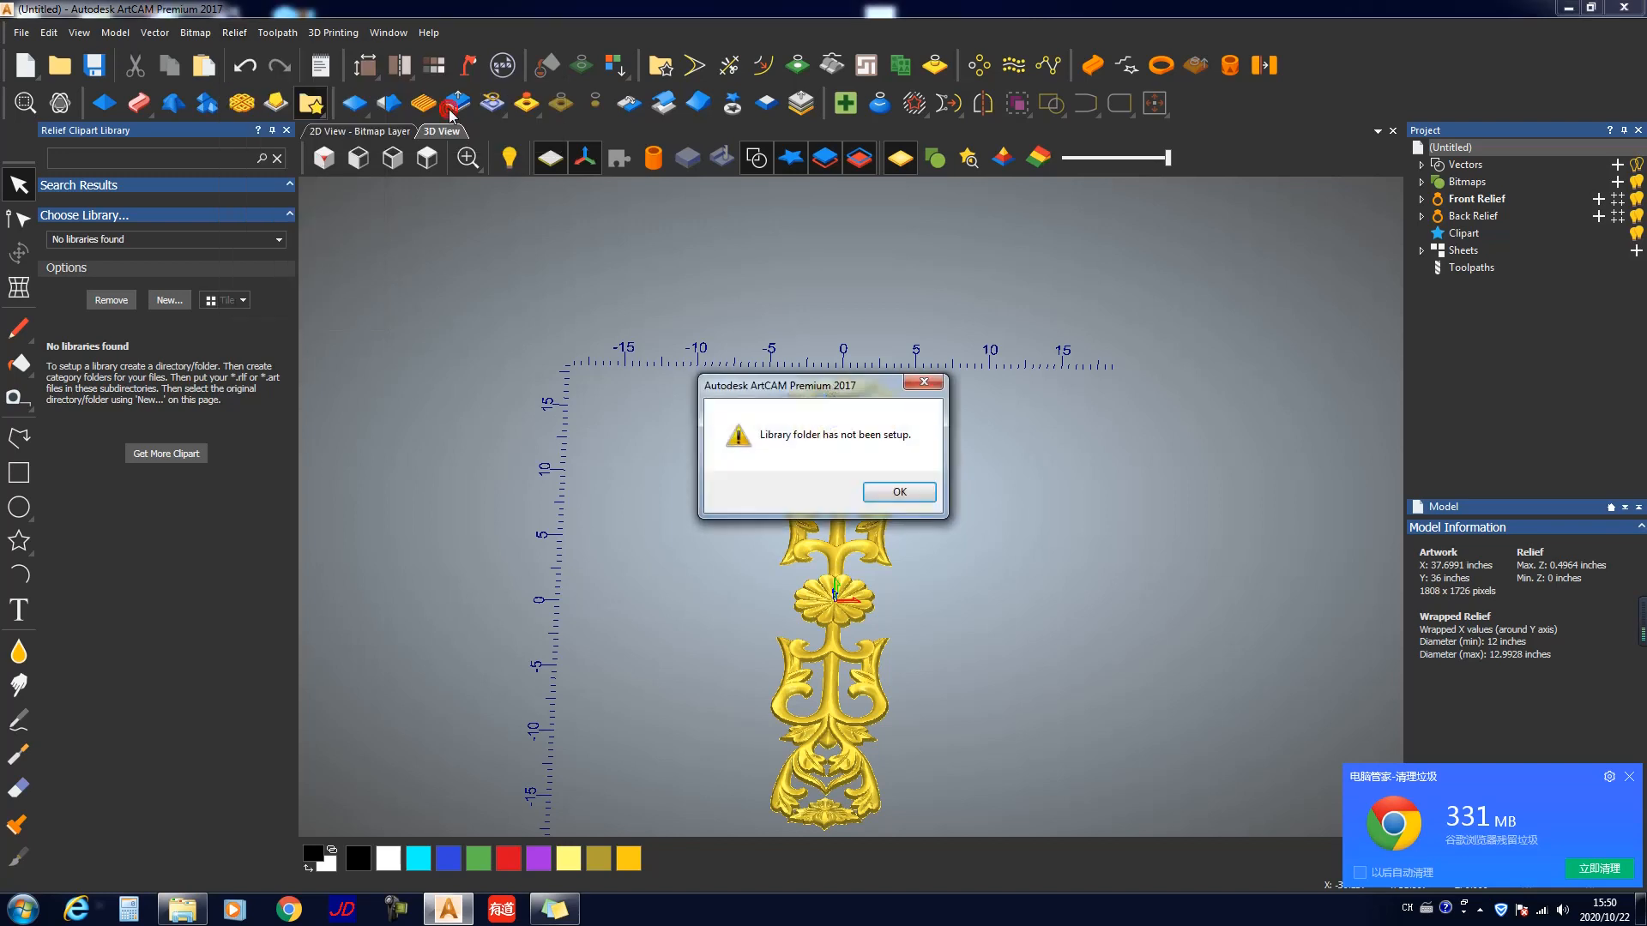
click(893, 486)
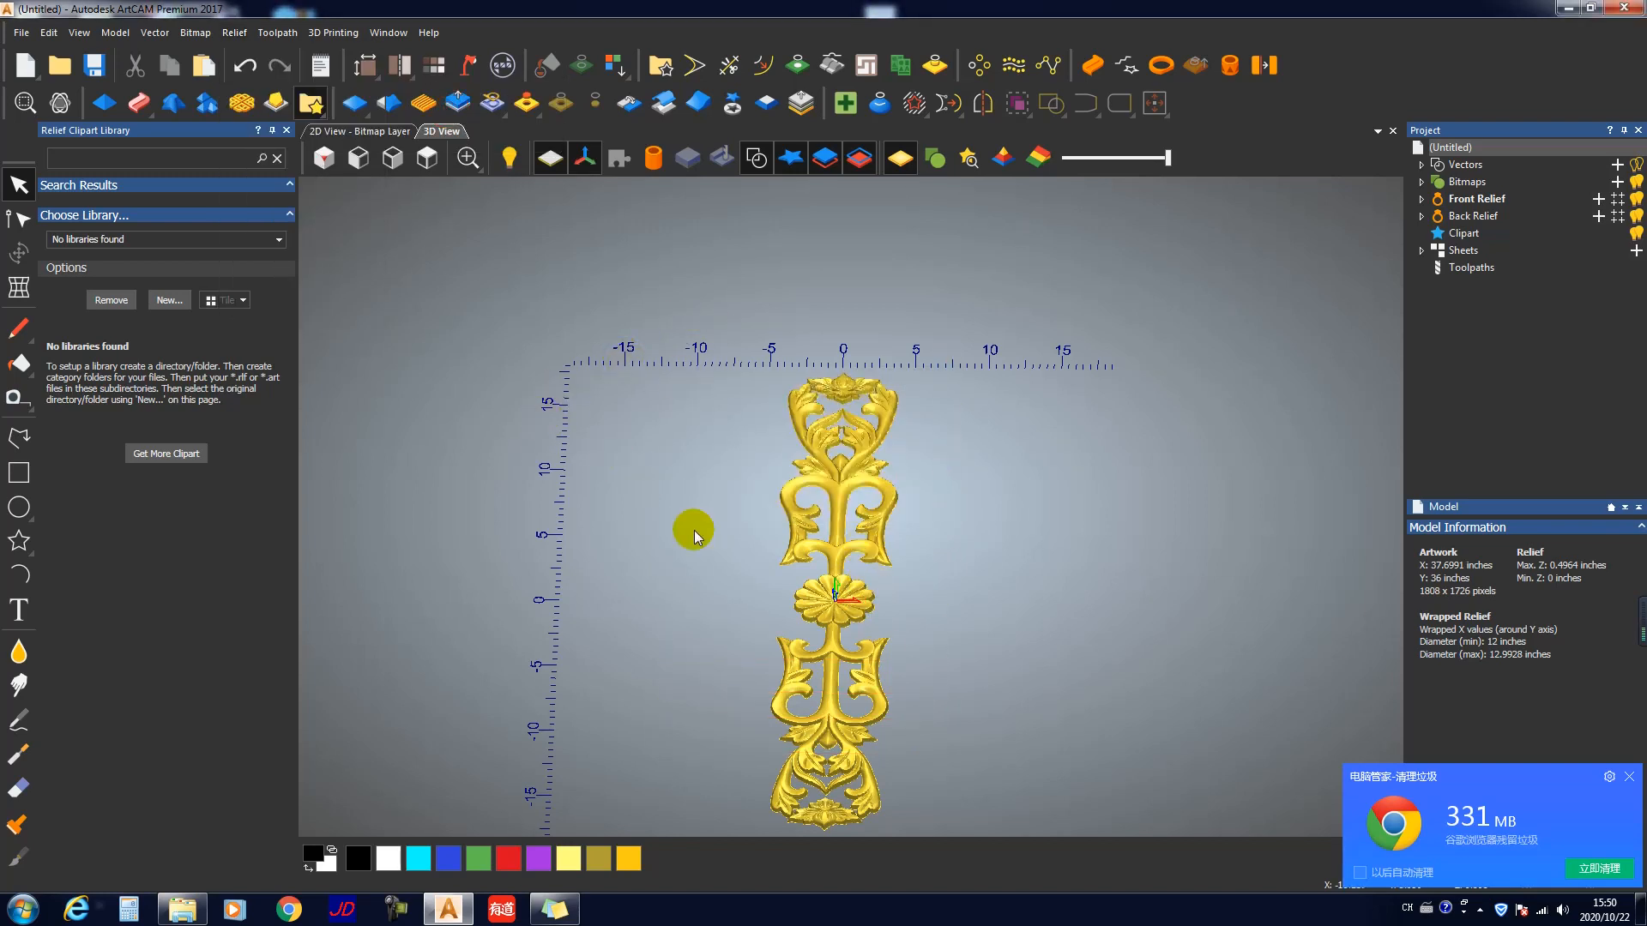
key(F9)
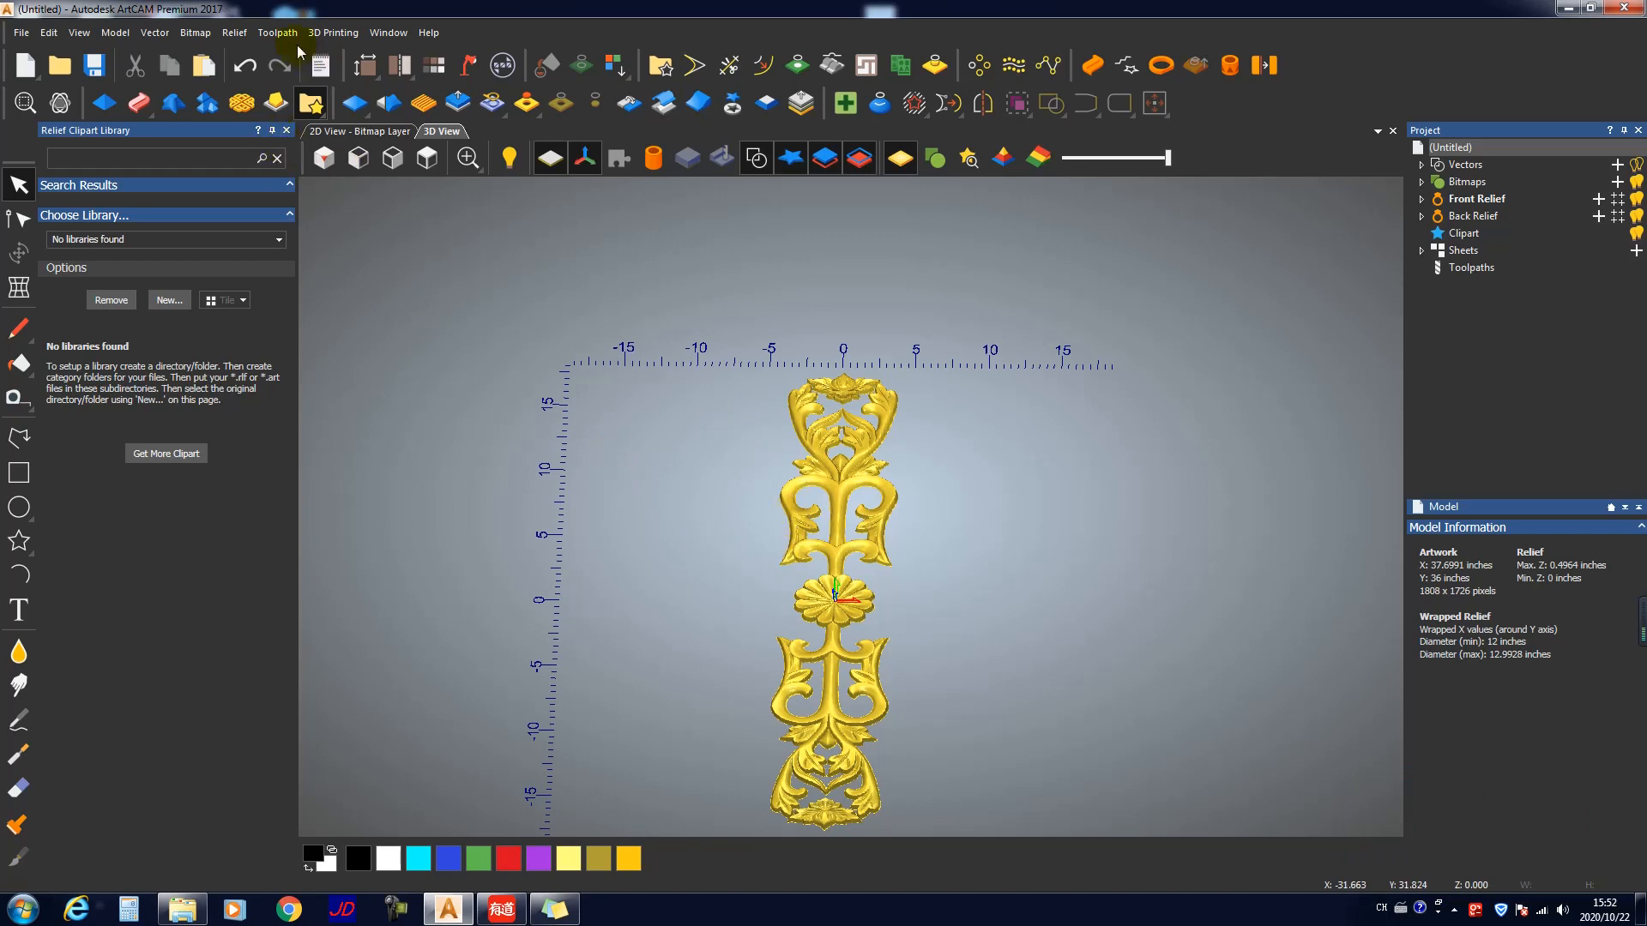
click(269, 36)
mouse_move(226, 38)
click(248, 115)
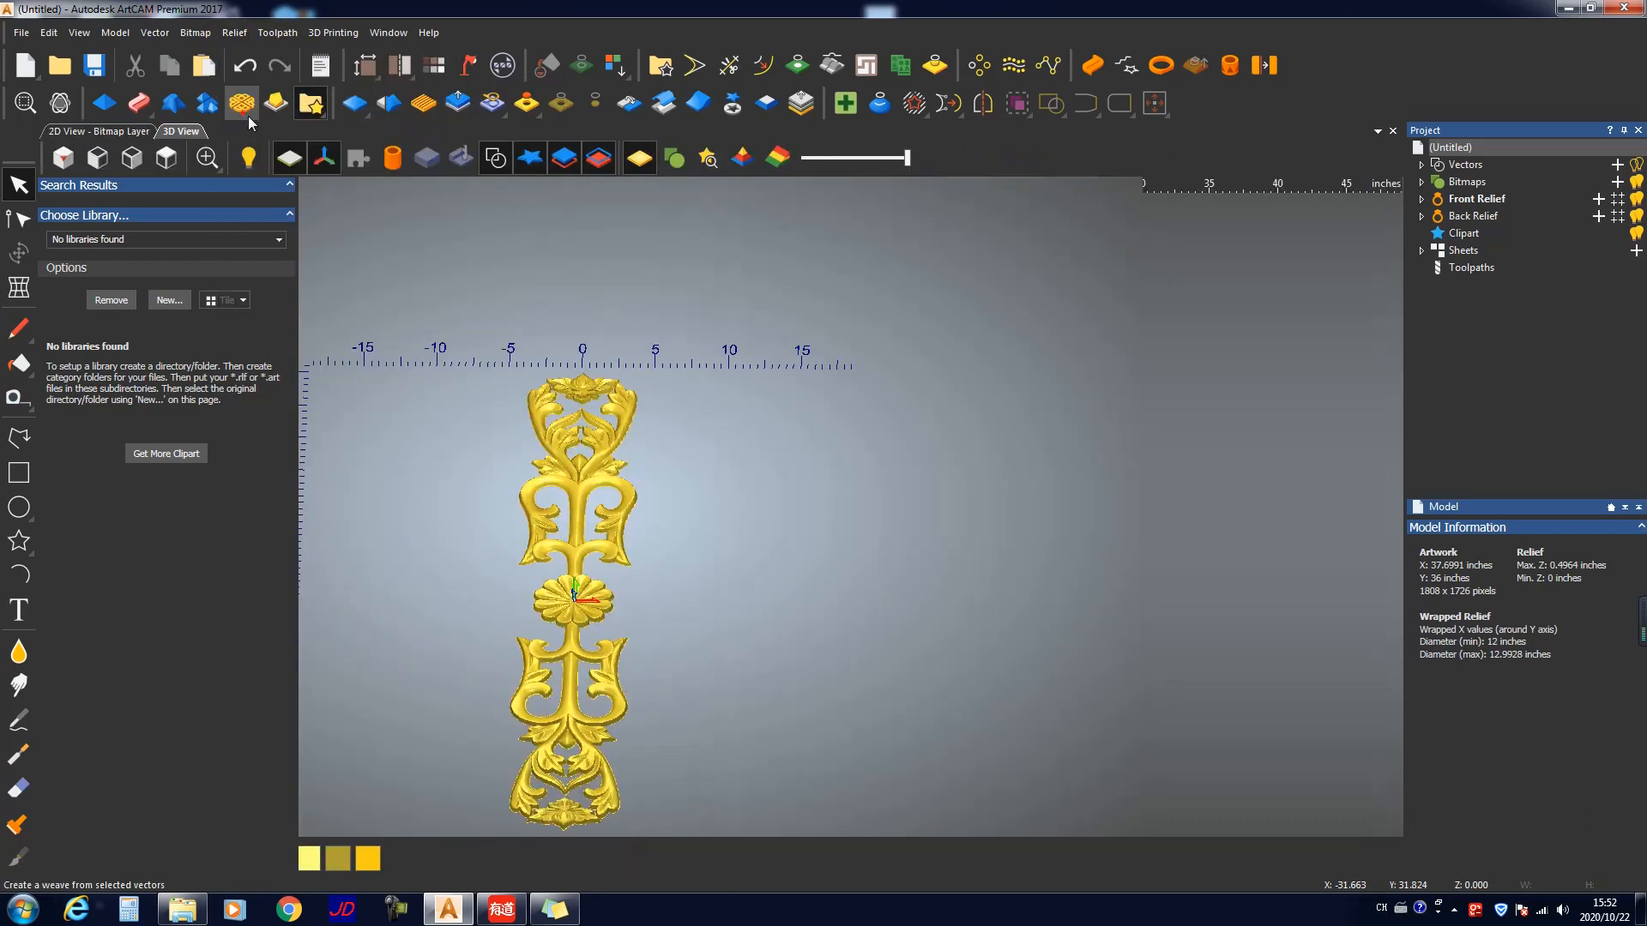
scroll(729, 506, down, 4)
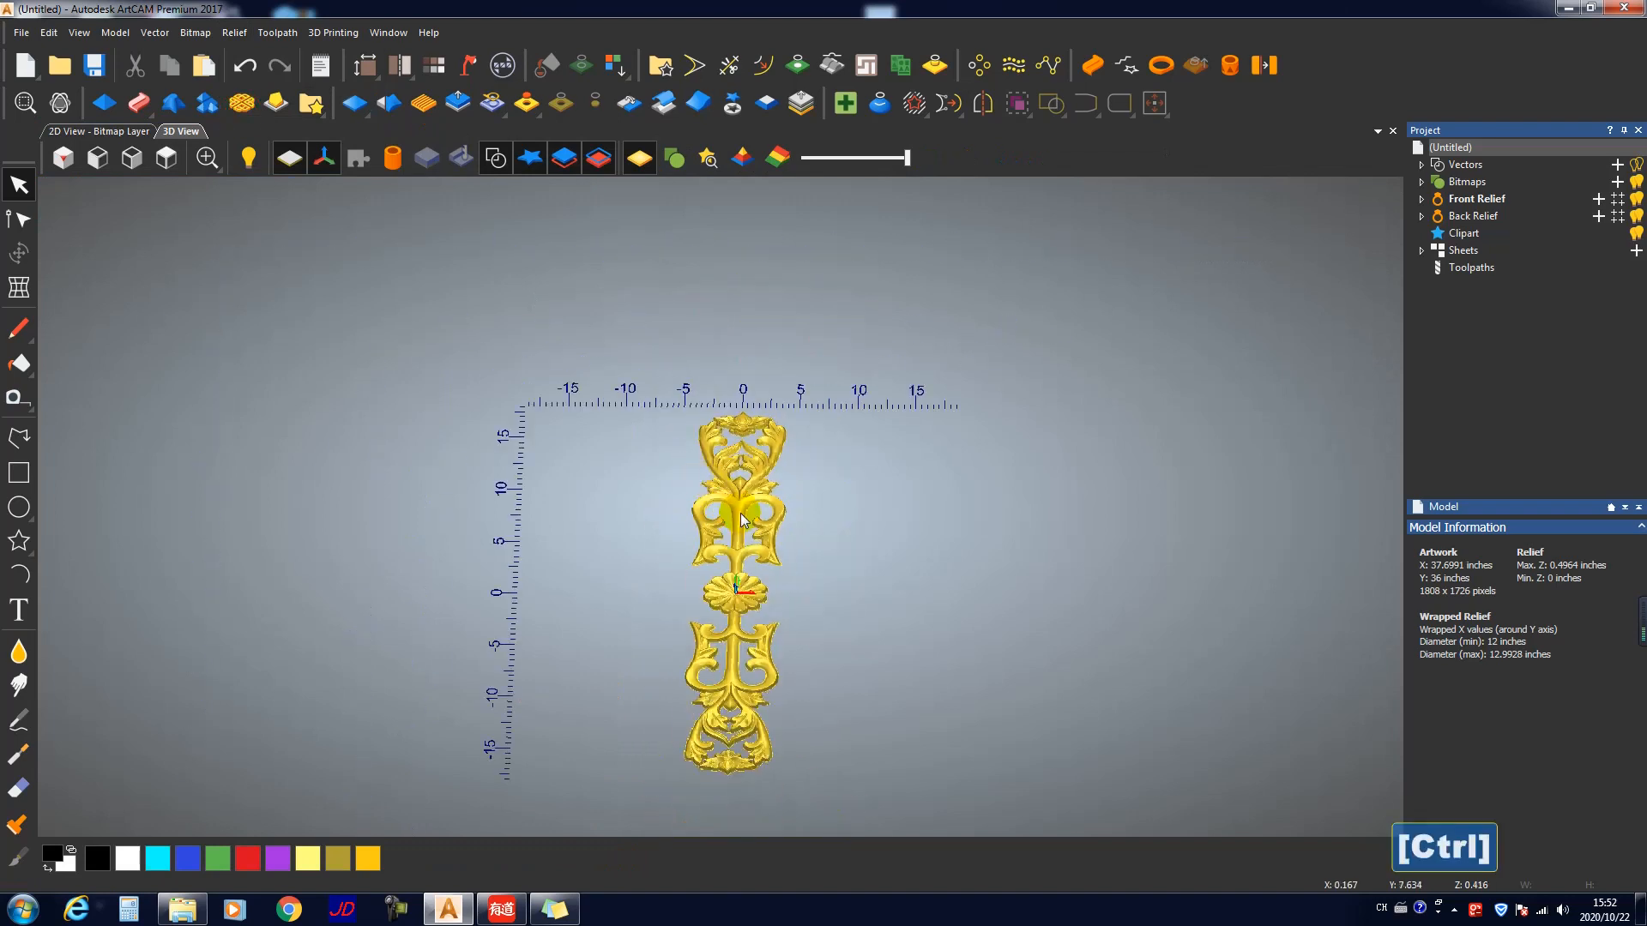
Step: Undo the smoothing and the pasting of the ornament so it is editable clipart again
key(ctrl+z)
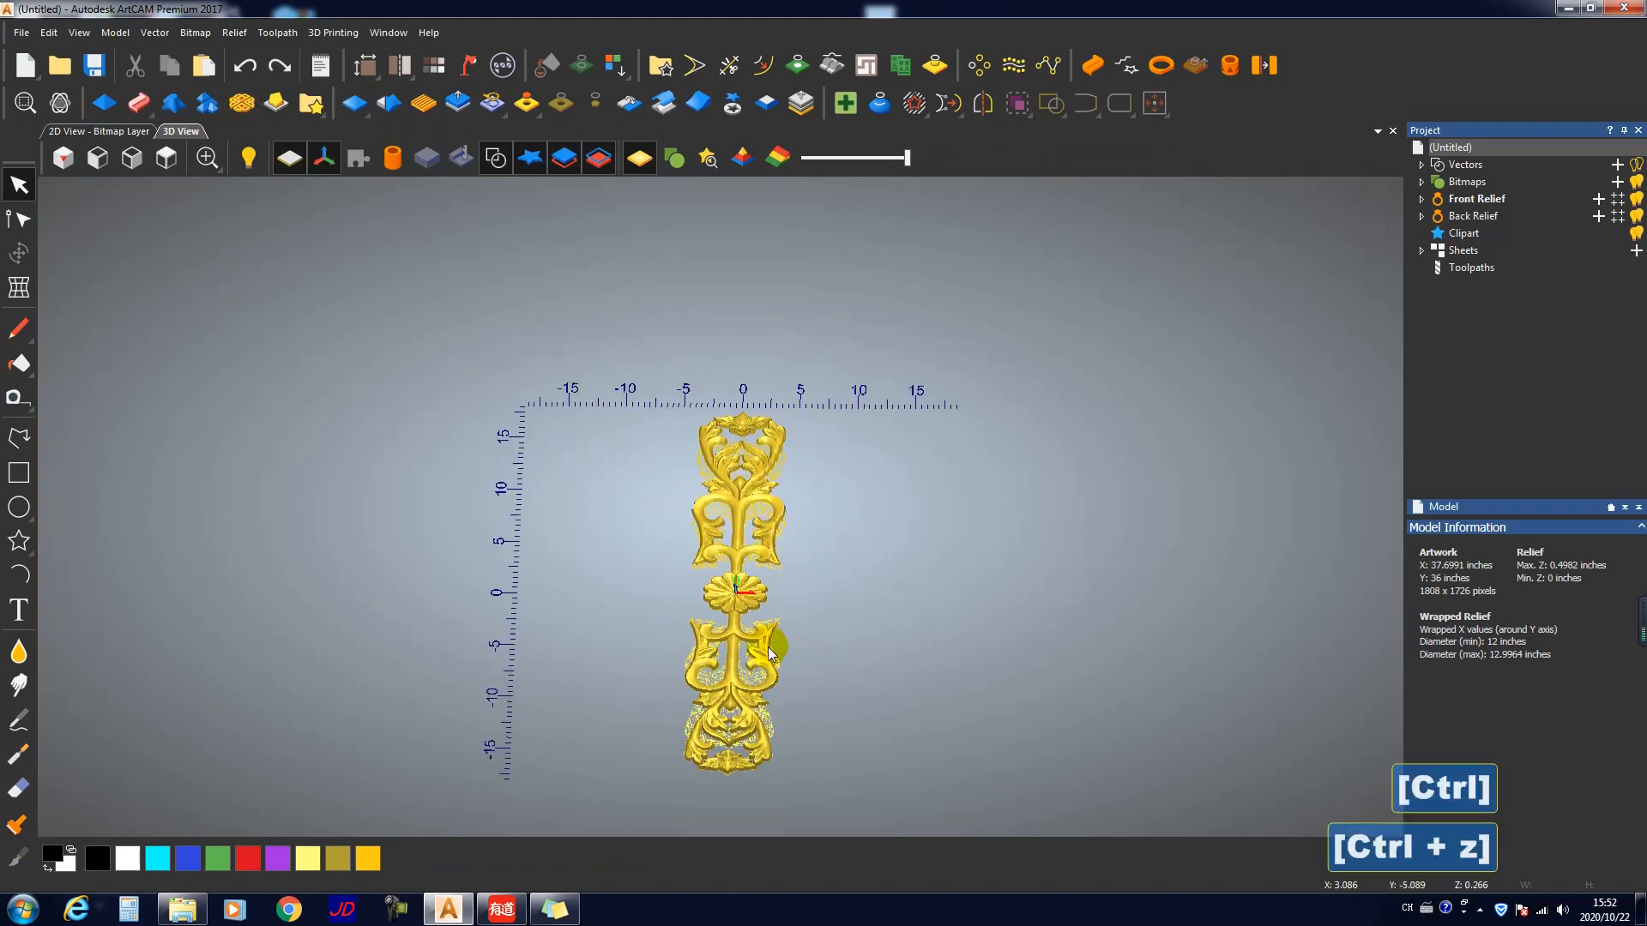
key(ctrl+z)
key(ctrl+z)
key(ctrl+z)
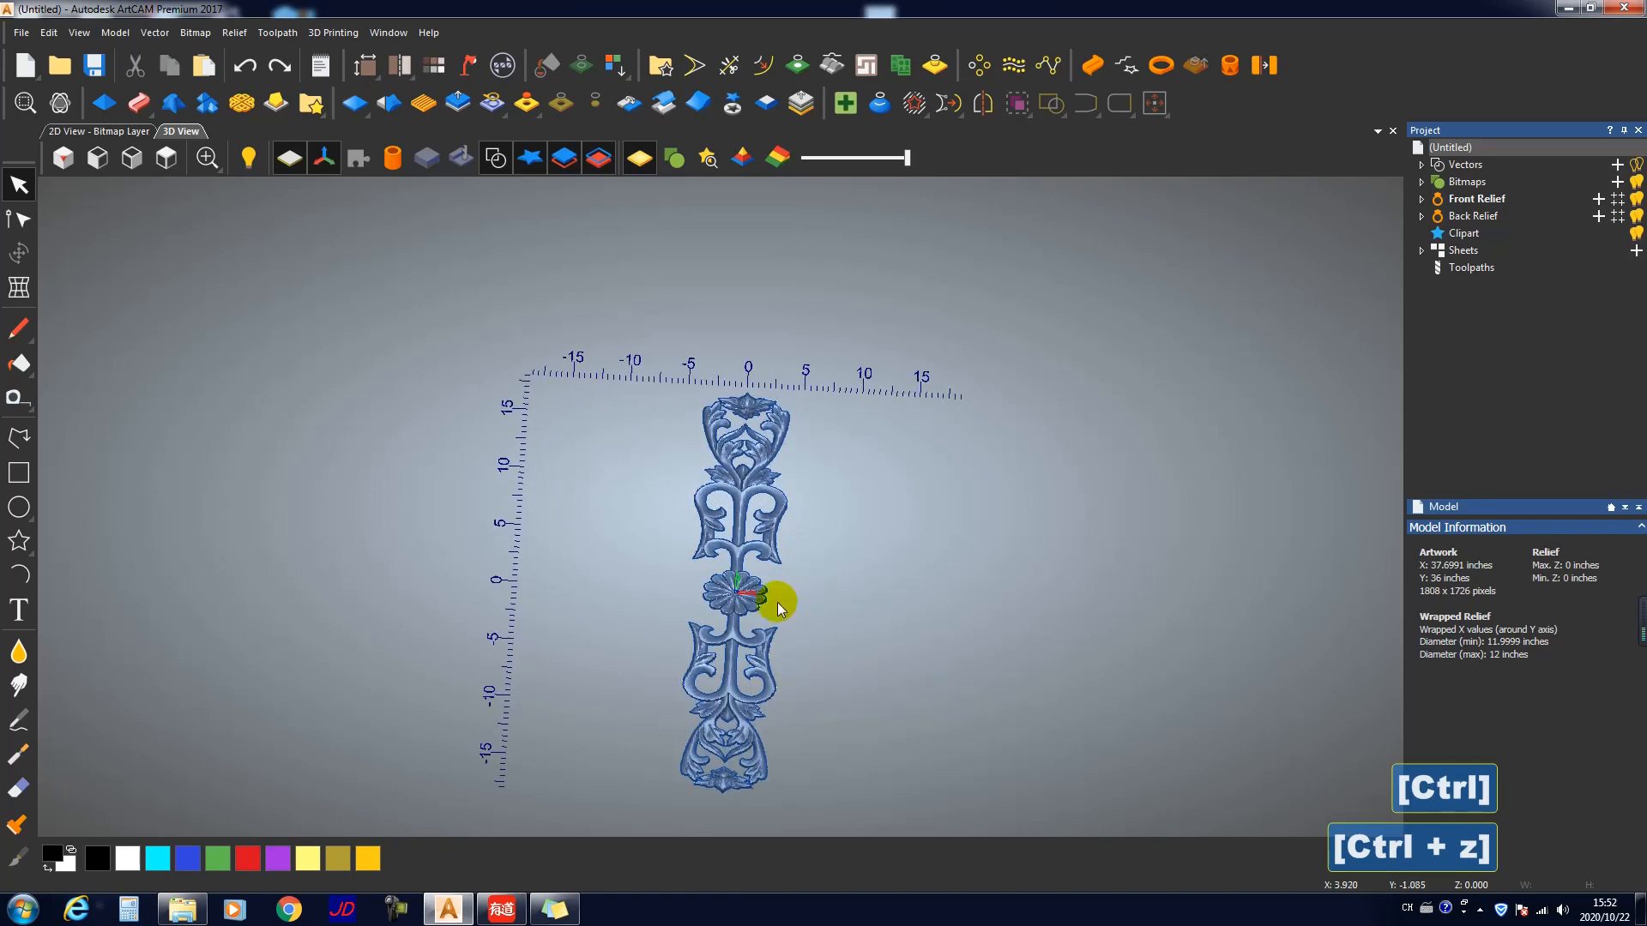
Step: Show the flat zero-height area around the ornament clipart again and view the model from the top
scroll(754, 544, up, 4)
scroll(720, 533, down, 6)
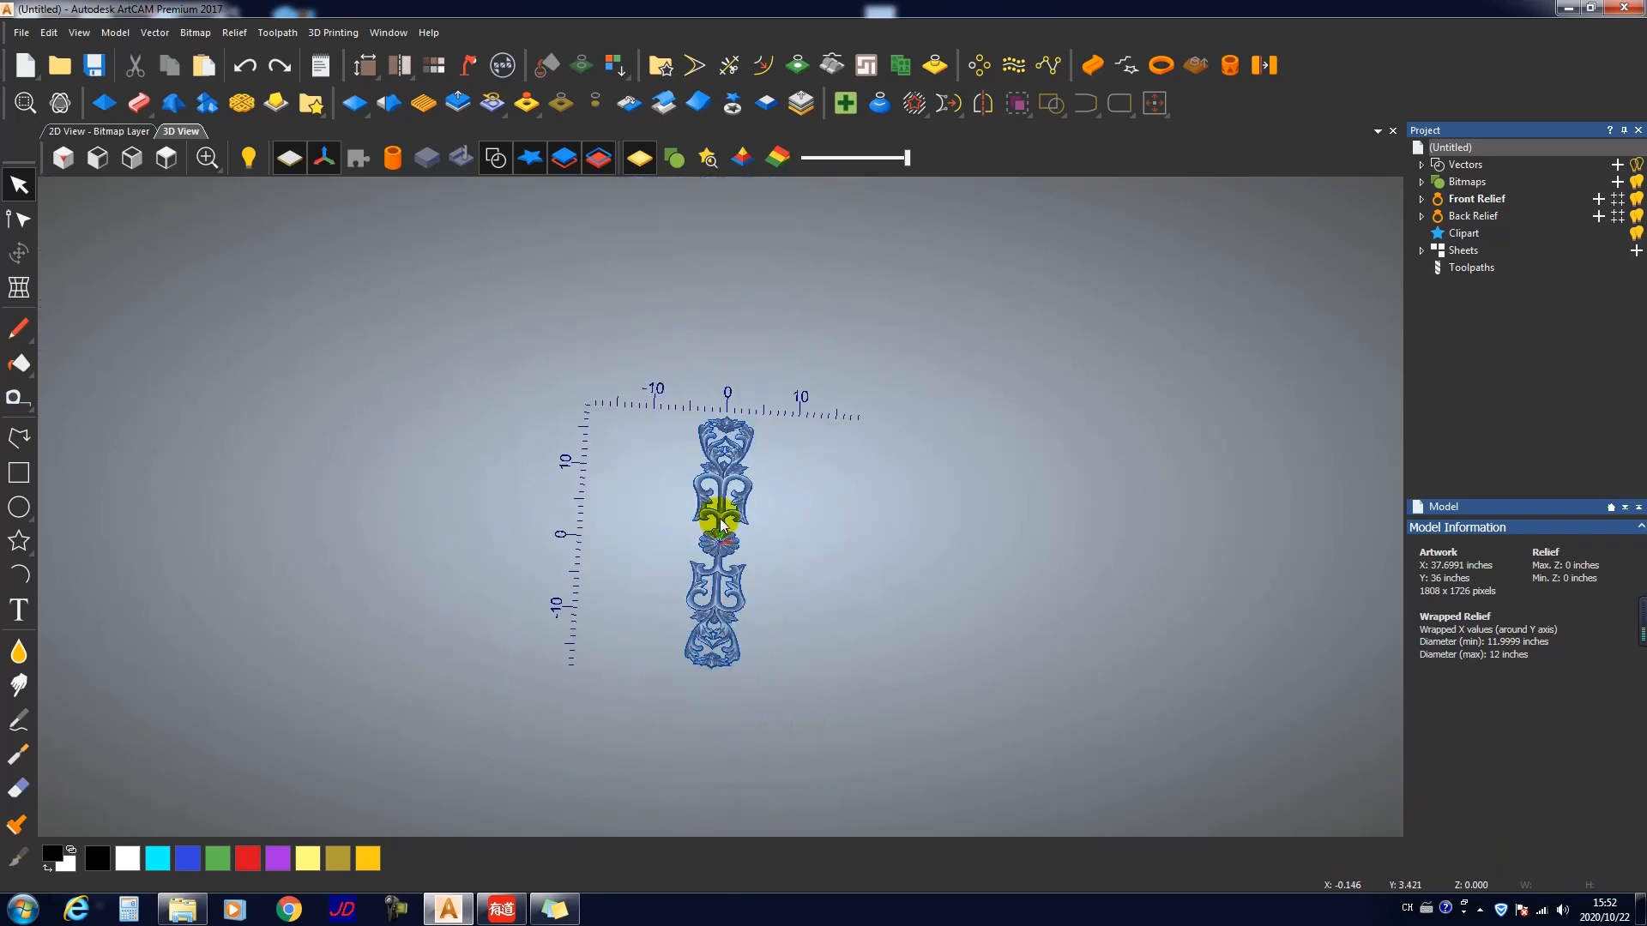
click(636, 162)
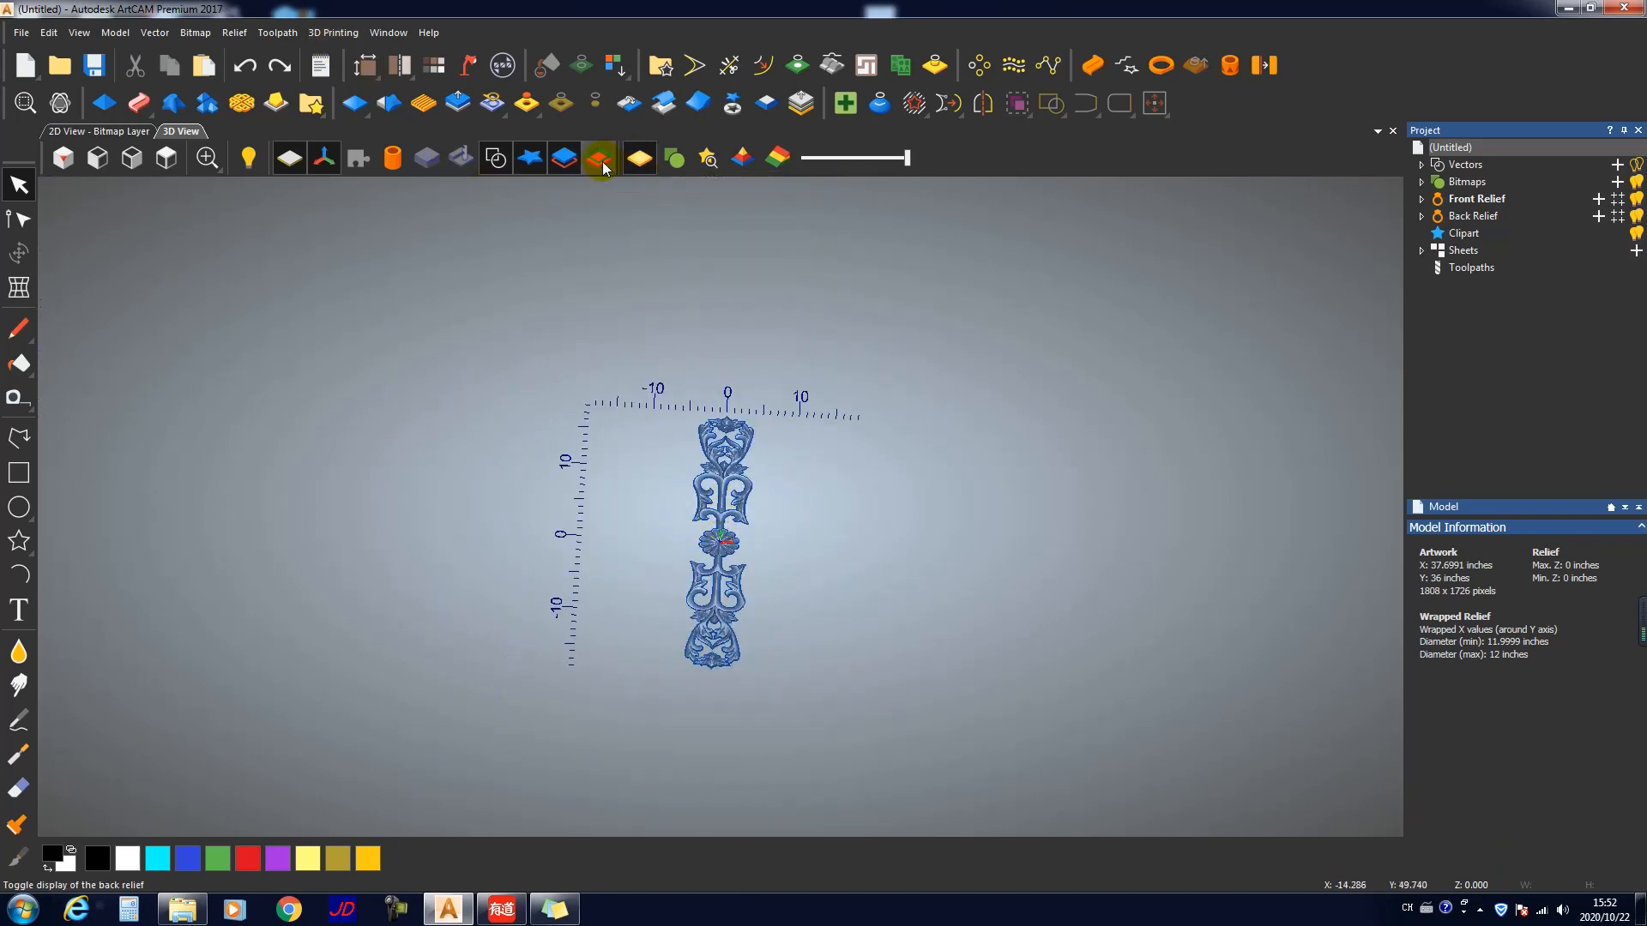
mouse_move(760, 670)
mouse_down()
mouse_move(774, 668)
mouse_move(774, 530)
mouse_up()
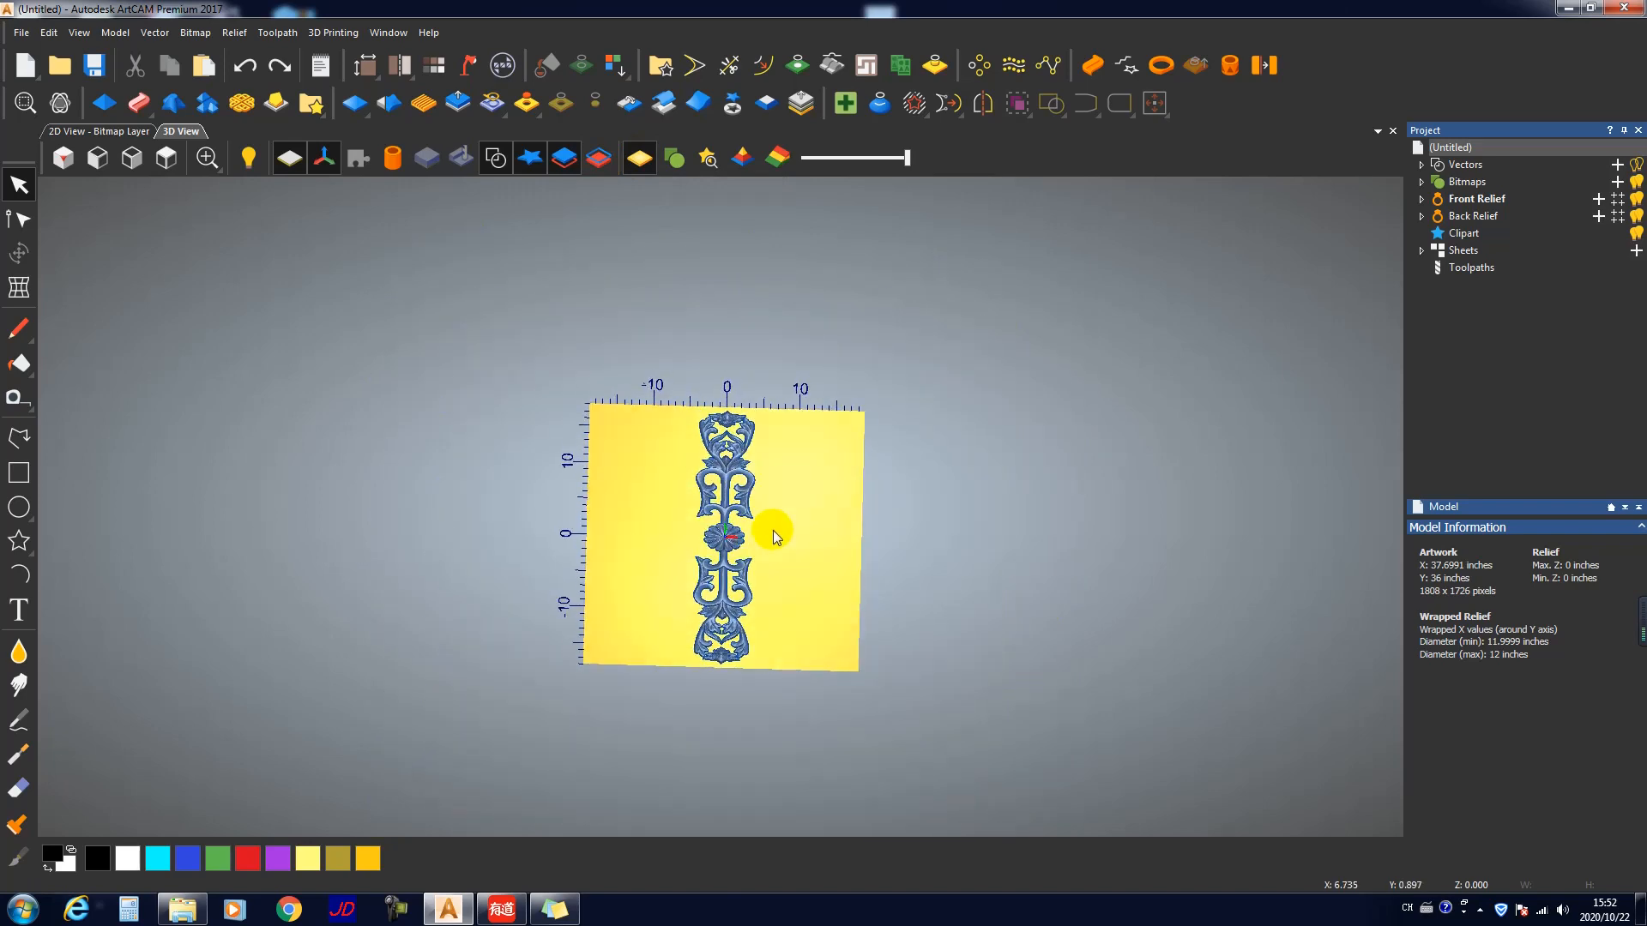
click(174, 163)
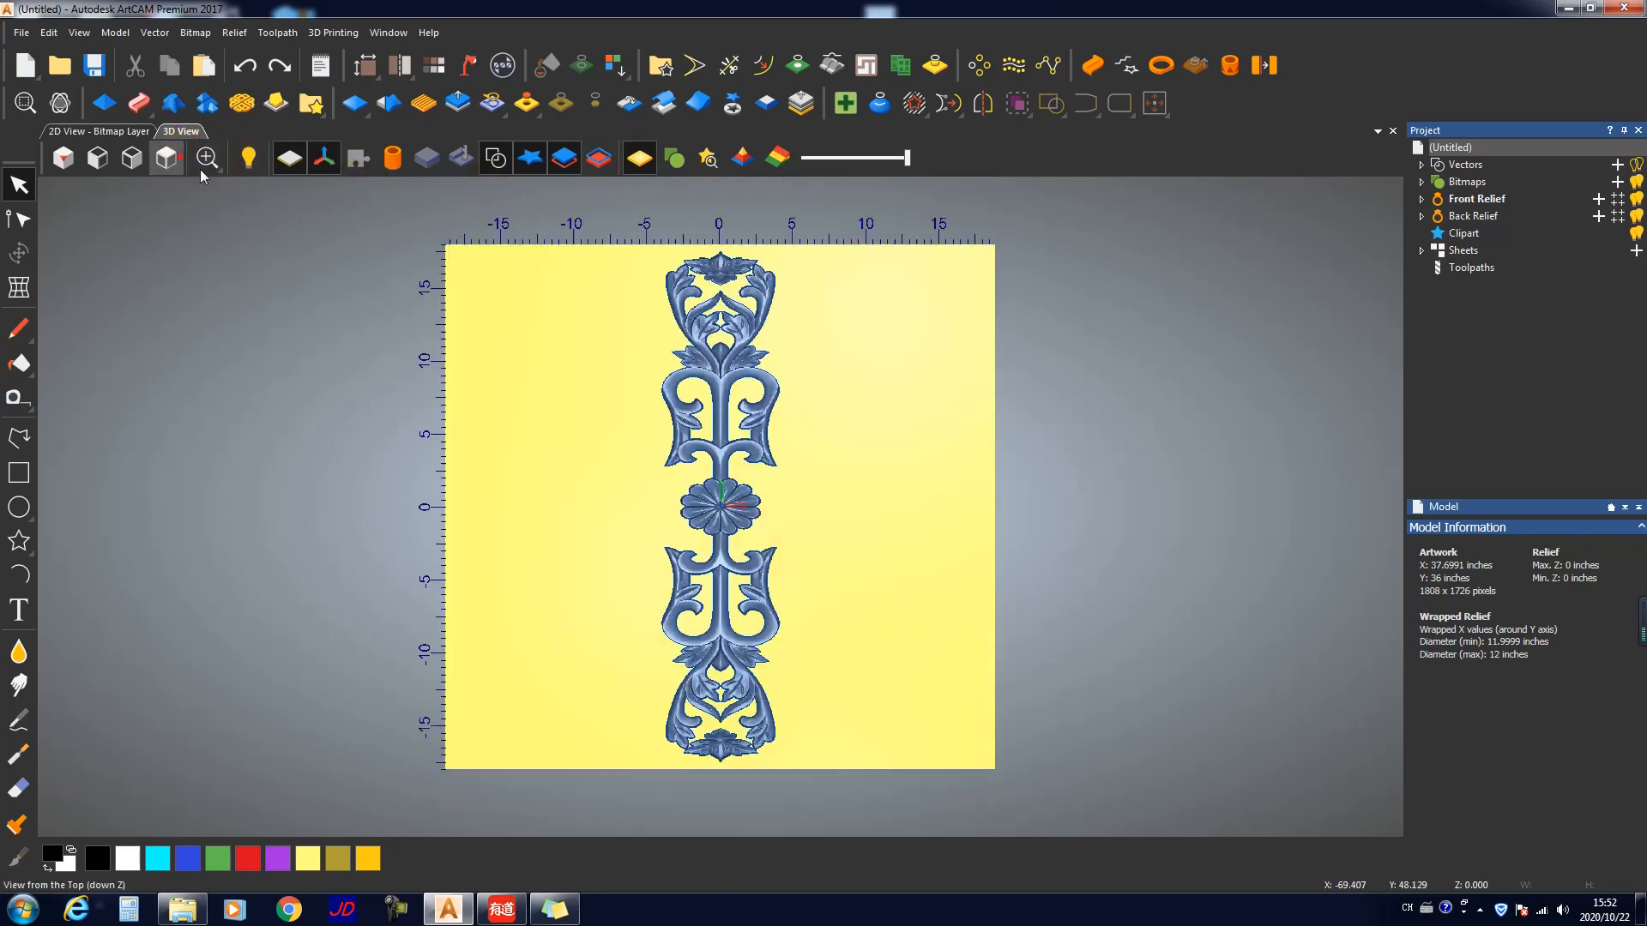
scroll(729, 528, up, 2)
scroll(725, 530, down, 3)
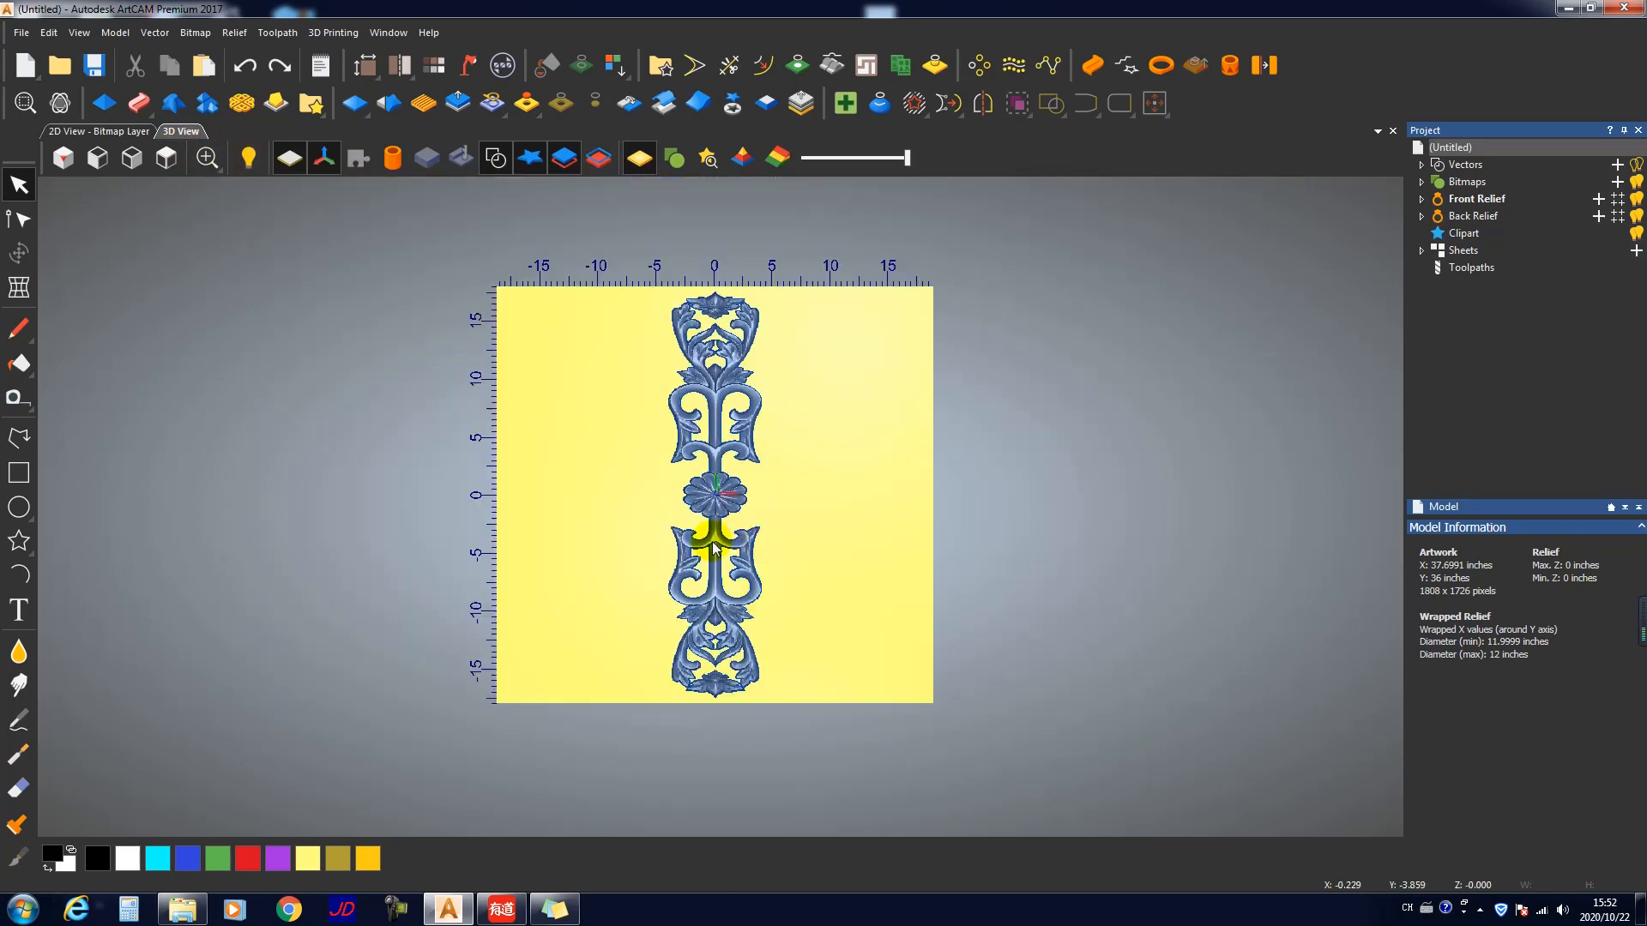
Step: Select the ornament clipart and set a fixed nudge distance of 1 inch
click(745, 439)
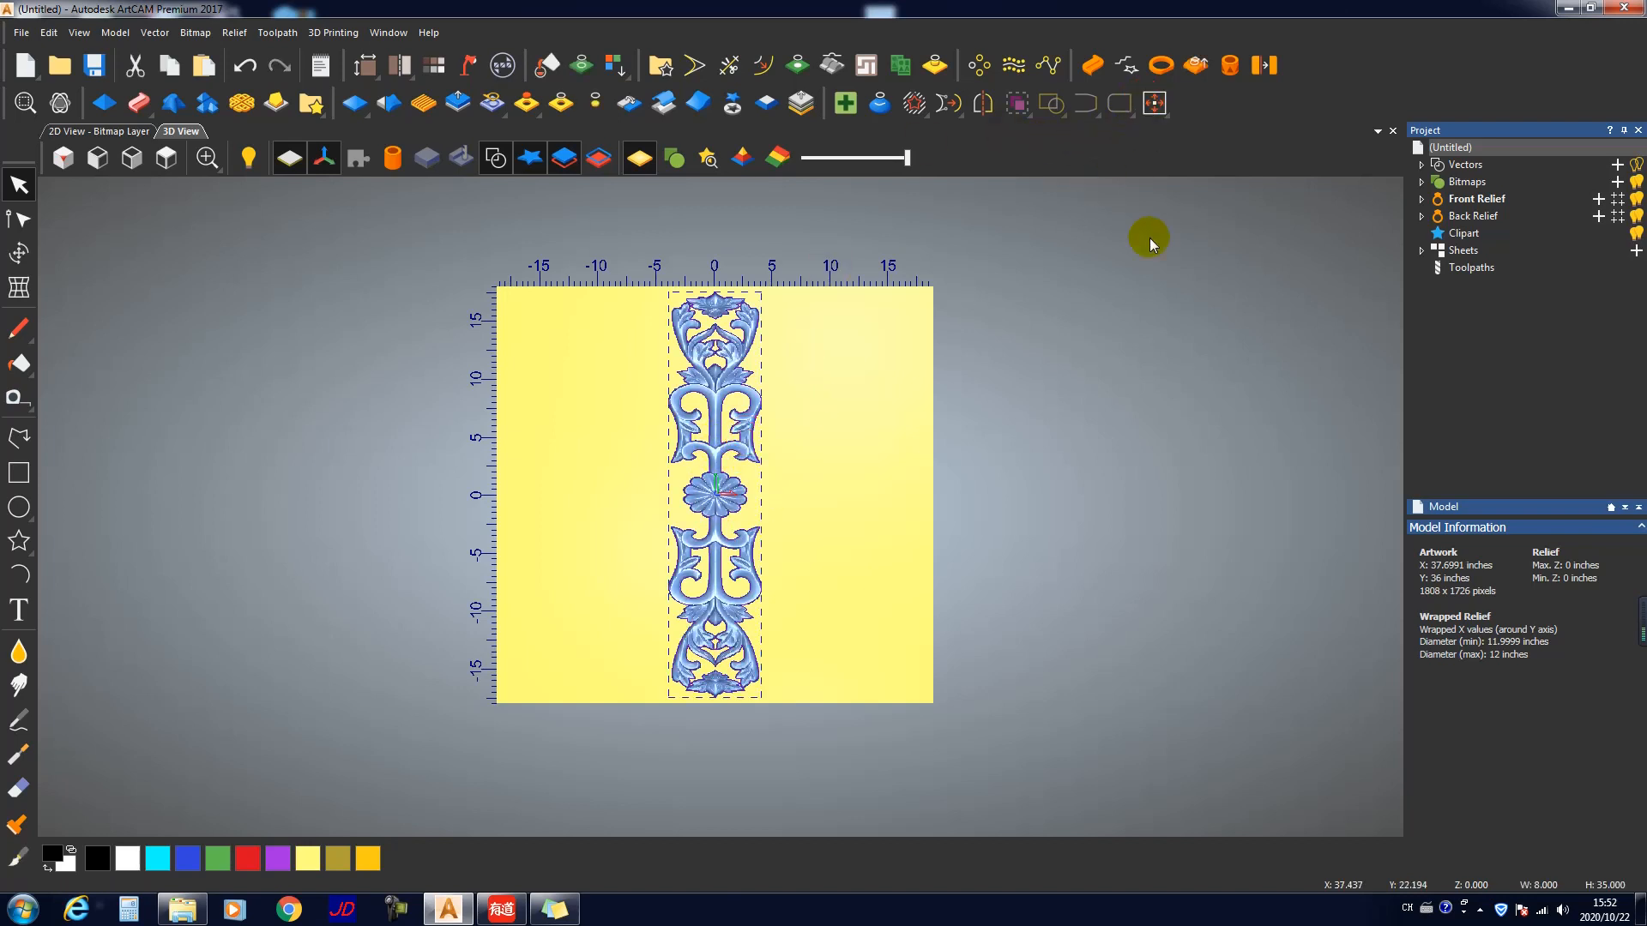
key(alt+Left)
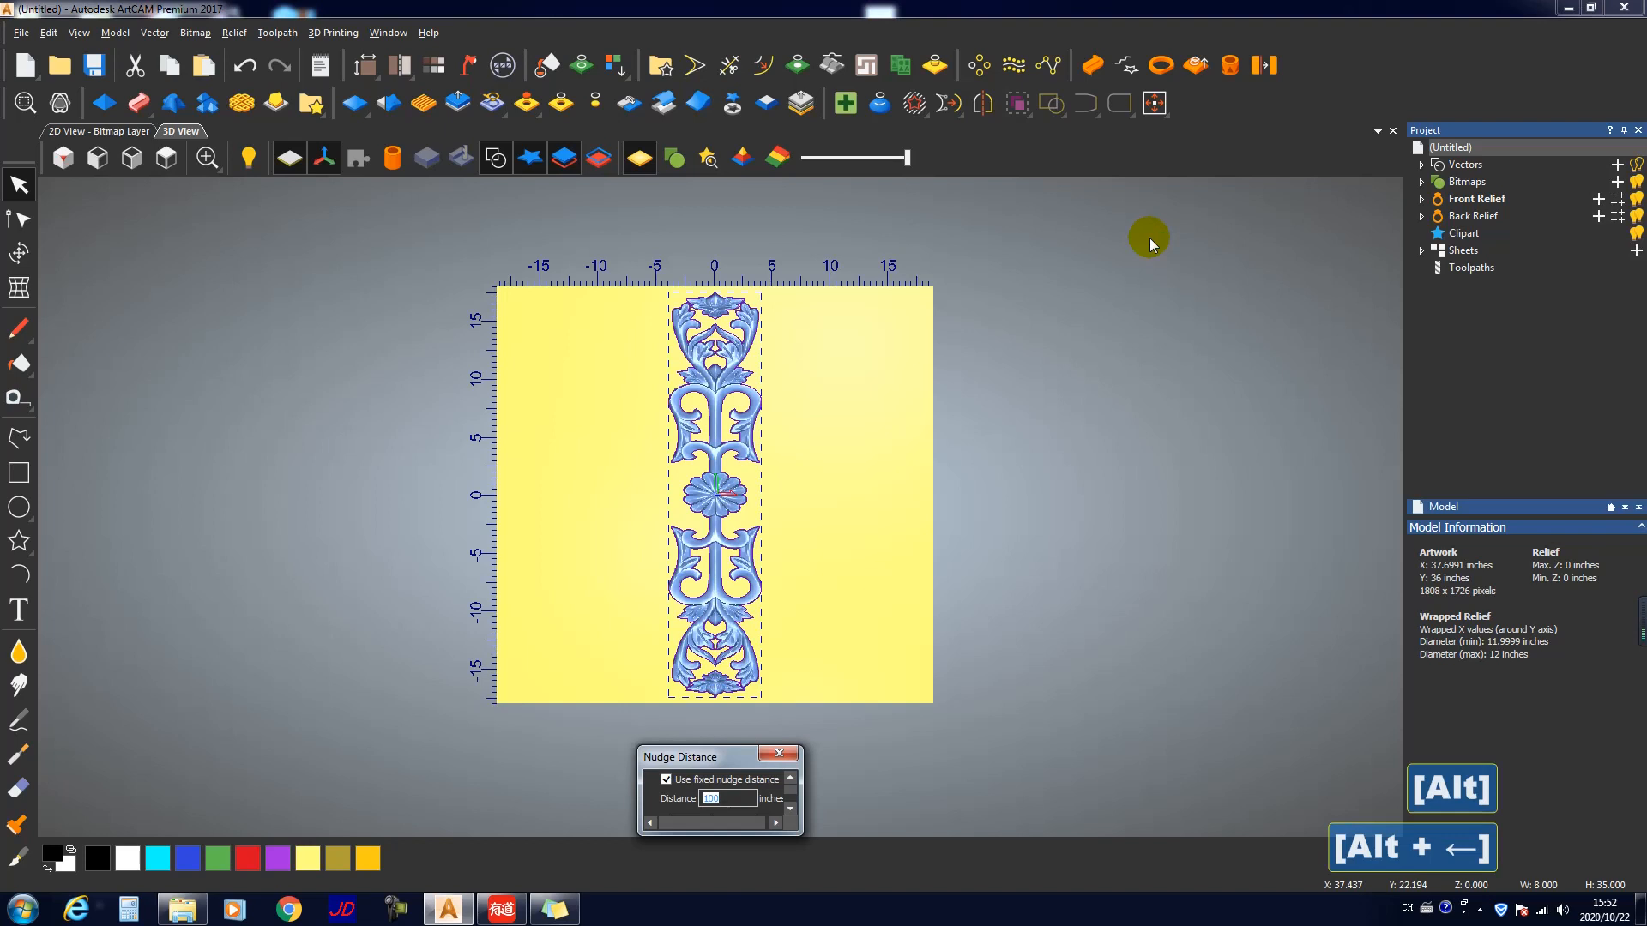
text(1)
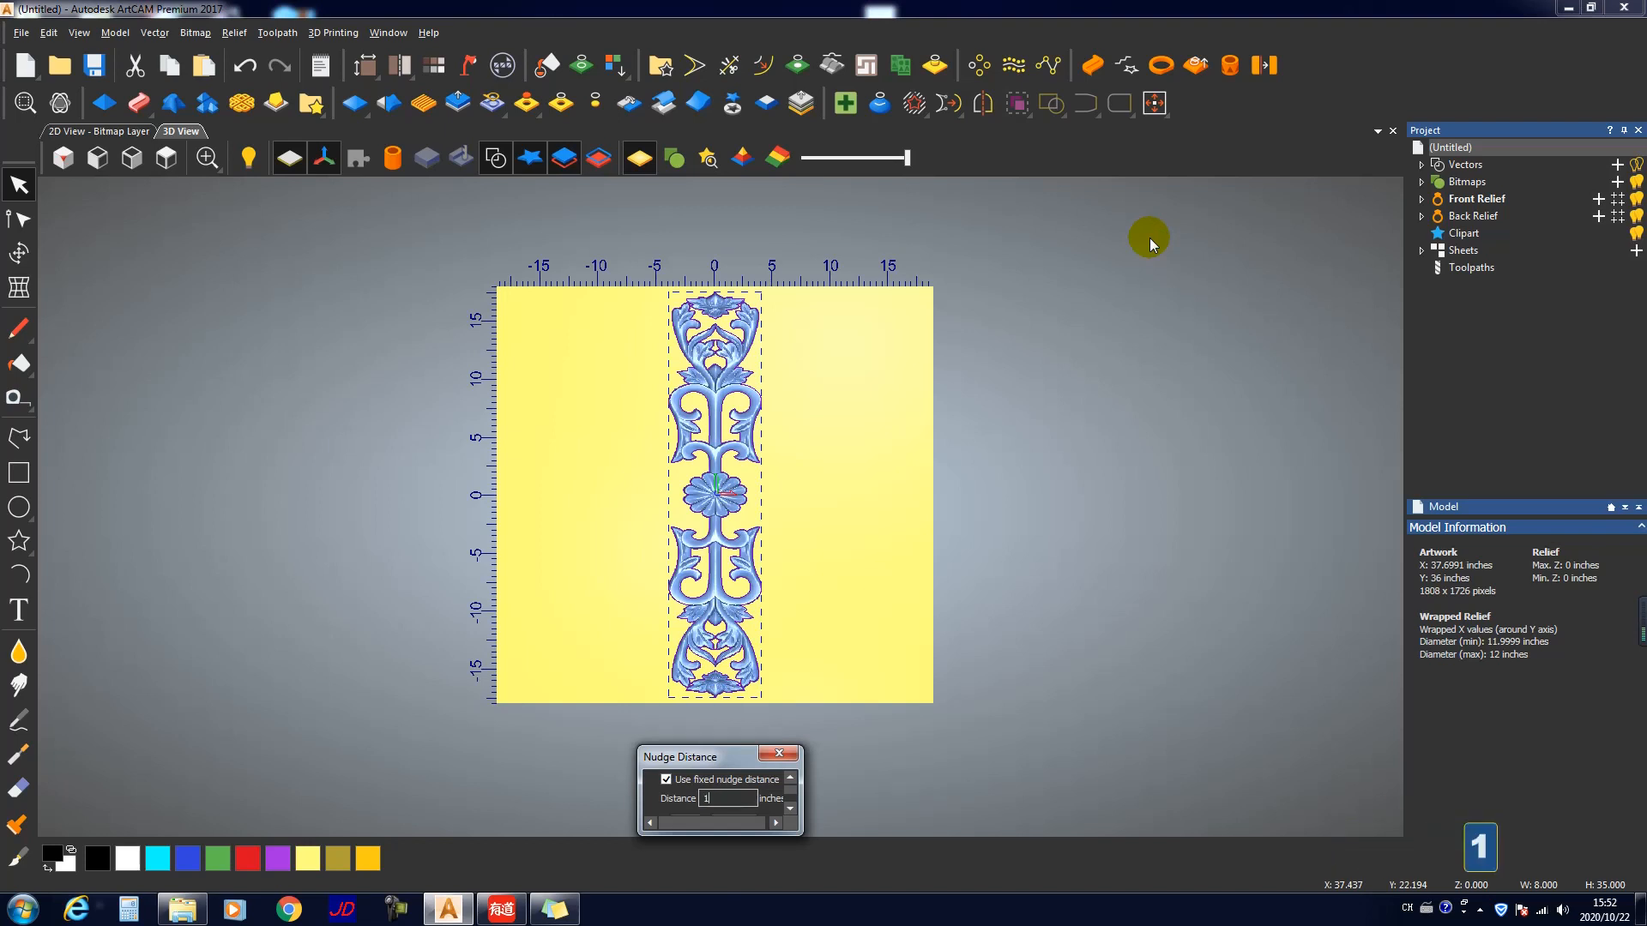
key(Return)
key(Right)
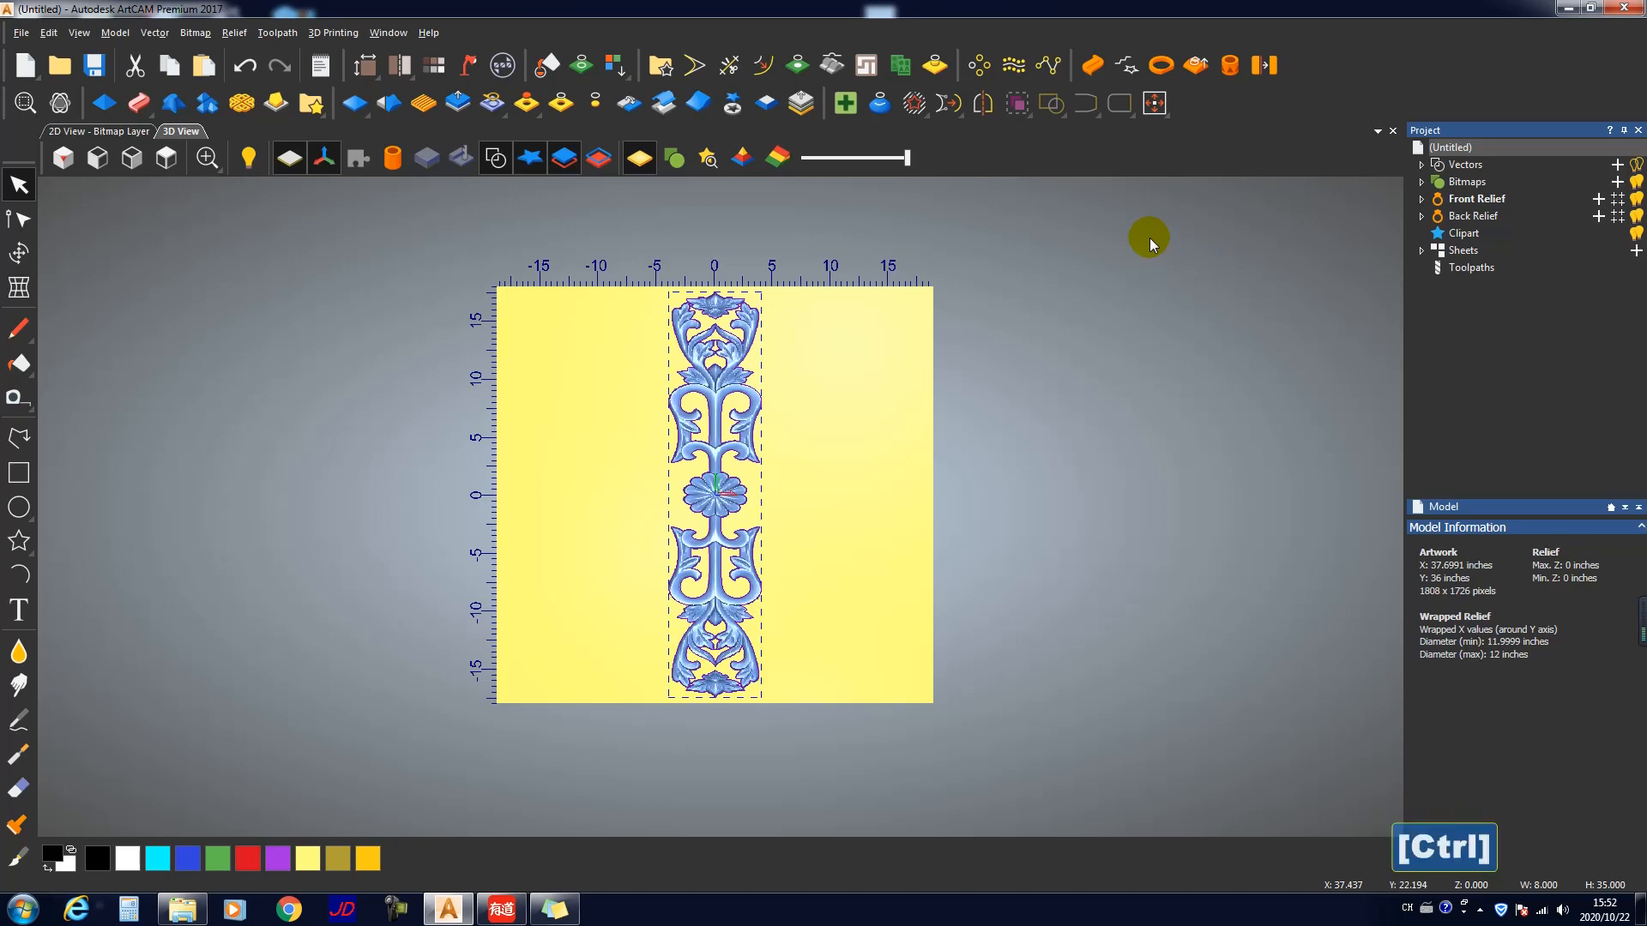
Step: Duplicate the ornament clipart and nudge the copy about 11 inches in the negative X direction
key(ctrl+c)
key(ctrl+v)
key(Left)
key(Left)
key(Left)
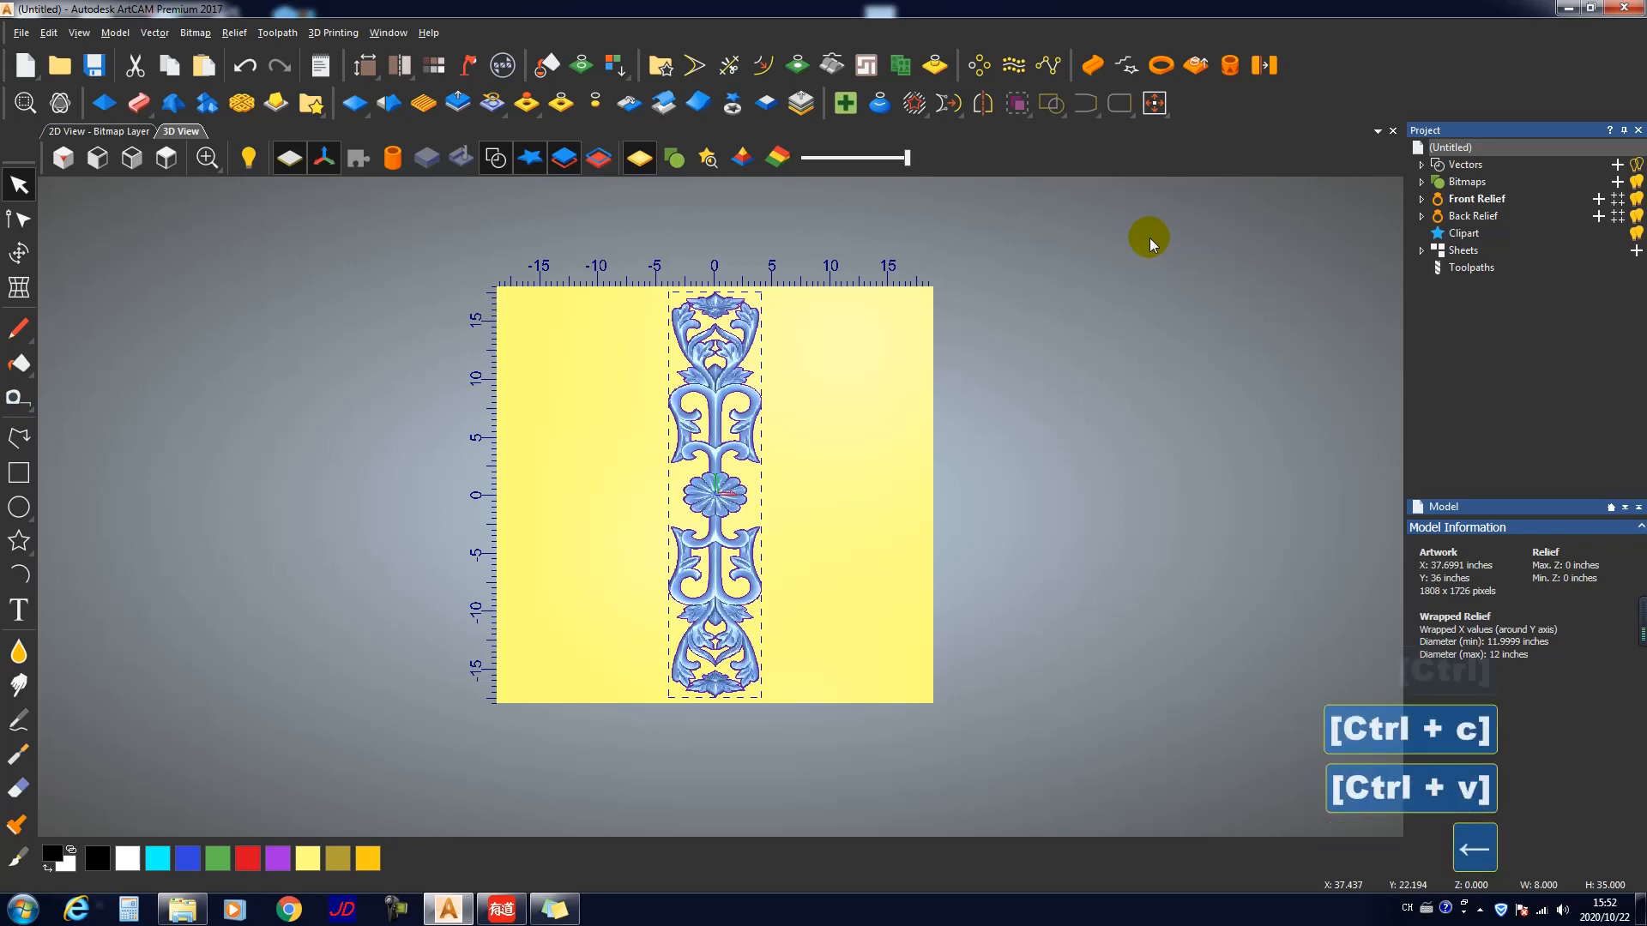
key(Left)
key(Left)
key(Left)
key(Left)
key(Left)
key(Left)
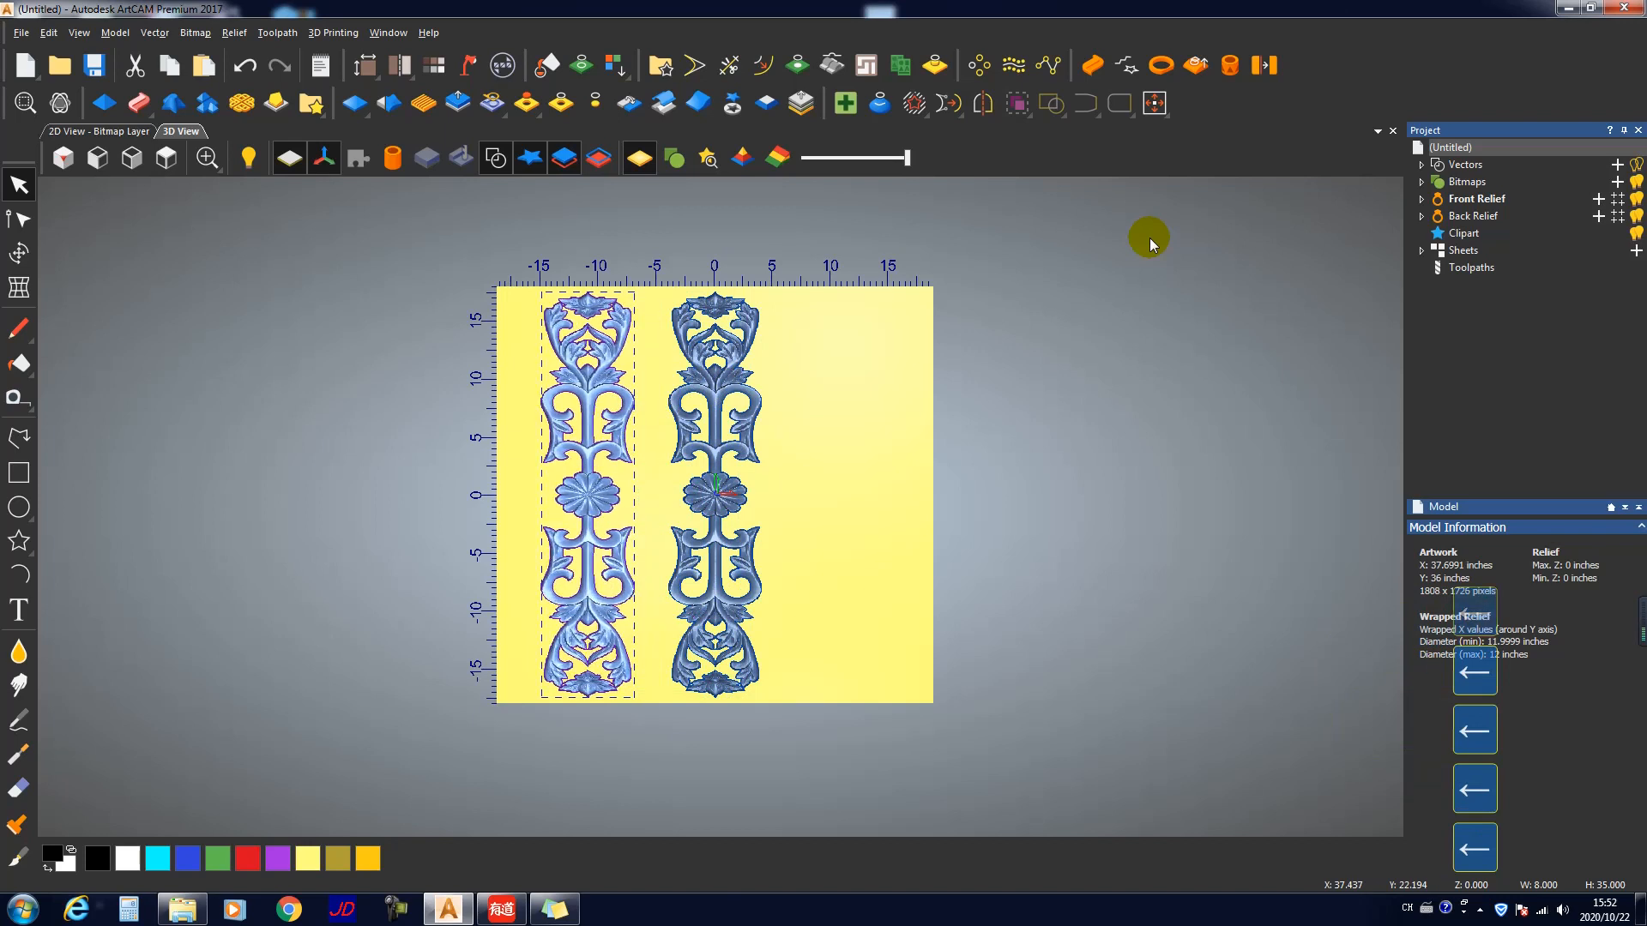
Step: Nudge the first ornament copy one more inch in negative X, and paste another copy nudged 13 inches in positive X
key(Left)
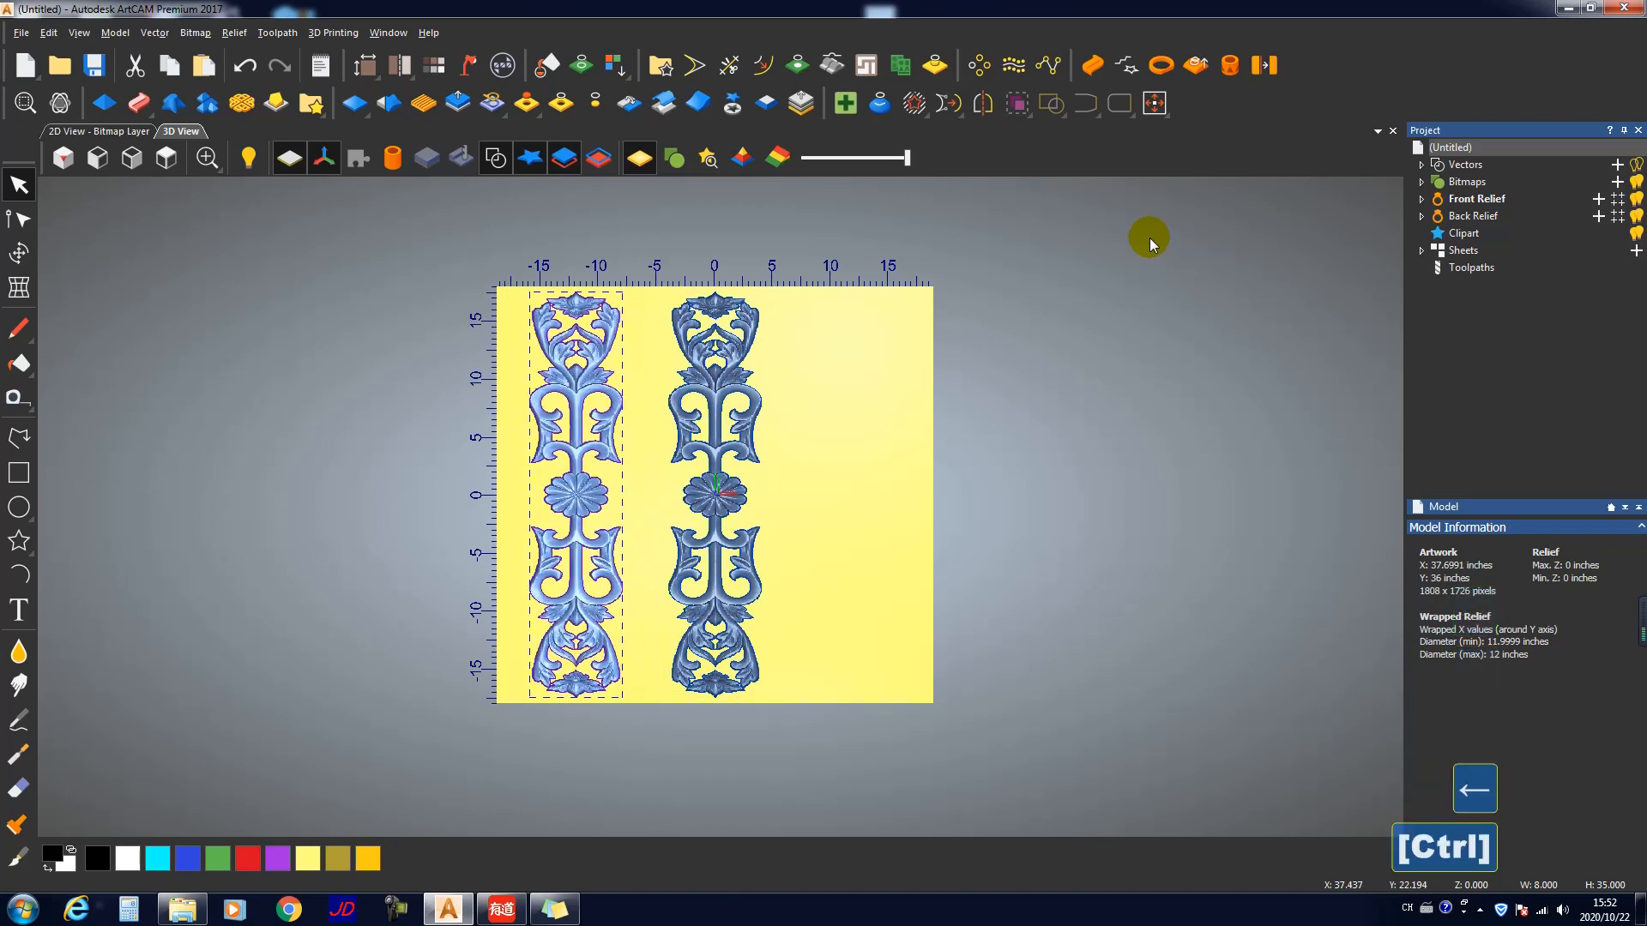
key(ctrl+v)
key(Right)
key(Right)
key(Right)
key(Right)
key(Right)
key(Right)
key(Right)
key(Right)
key(Right)
key(Right)
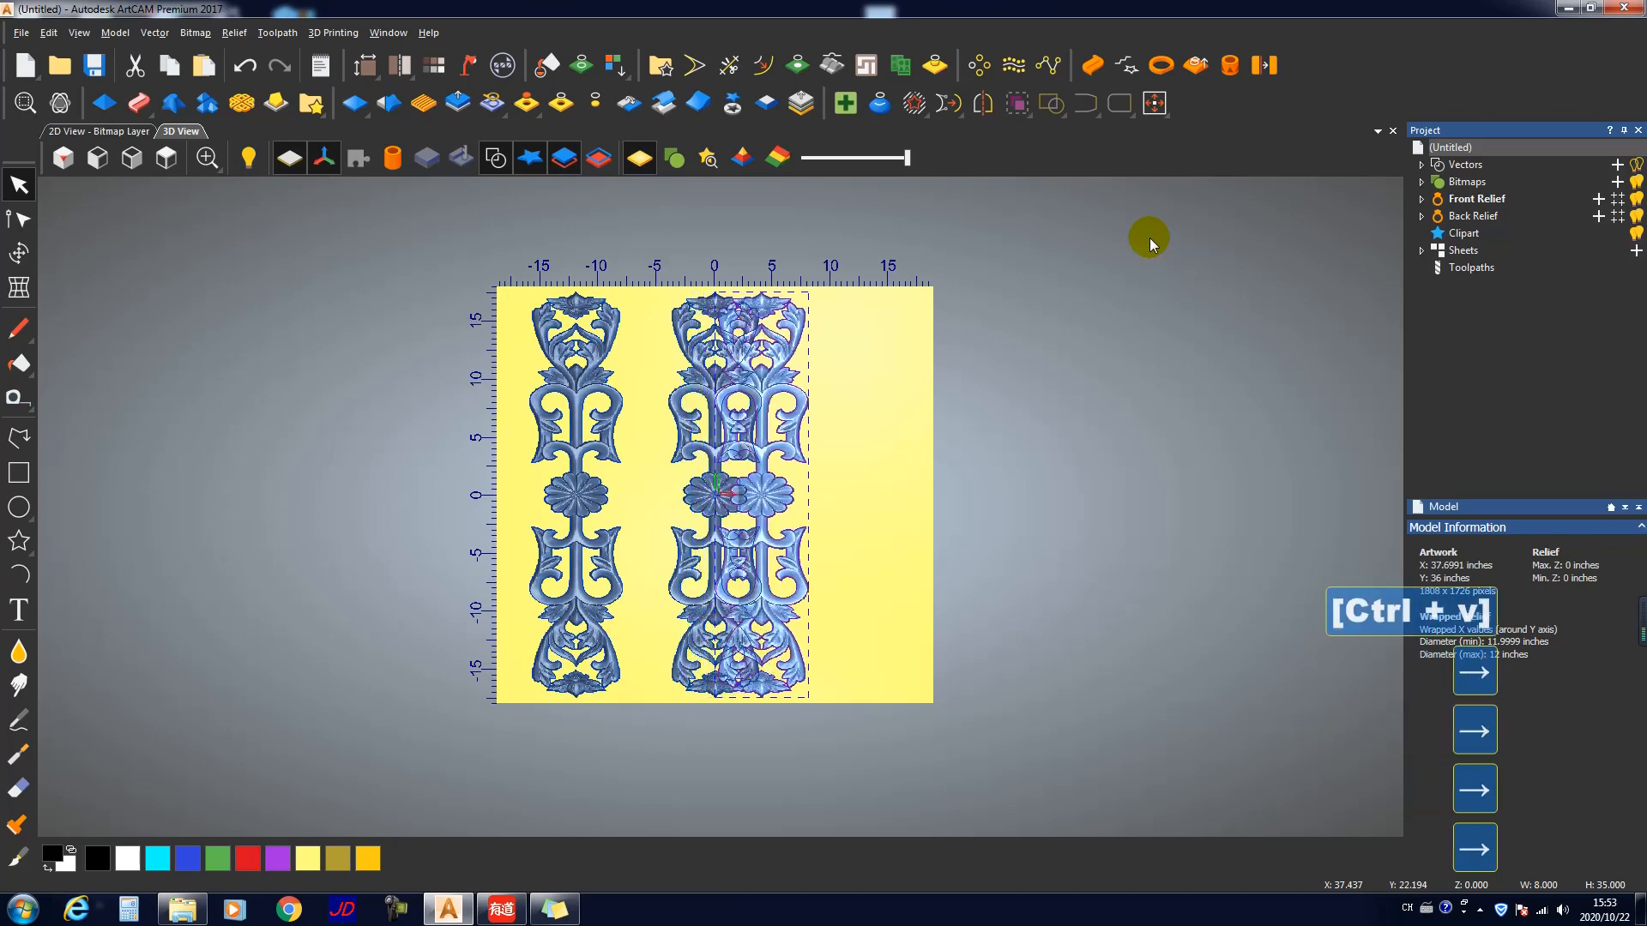
key(Right)
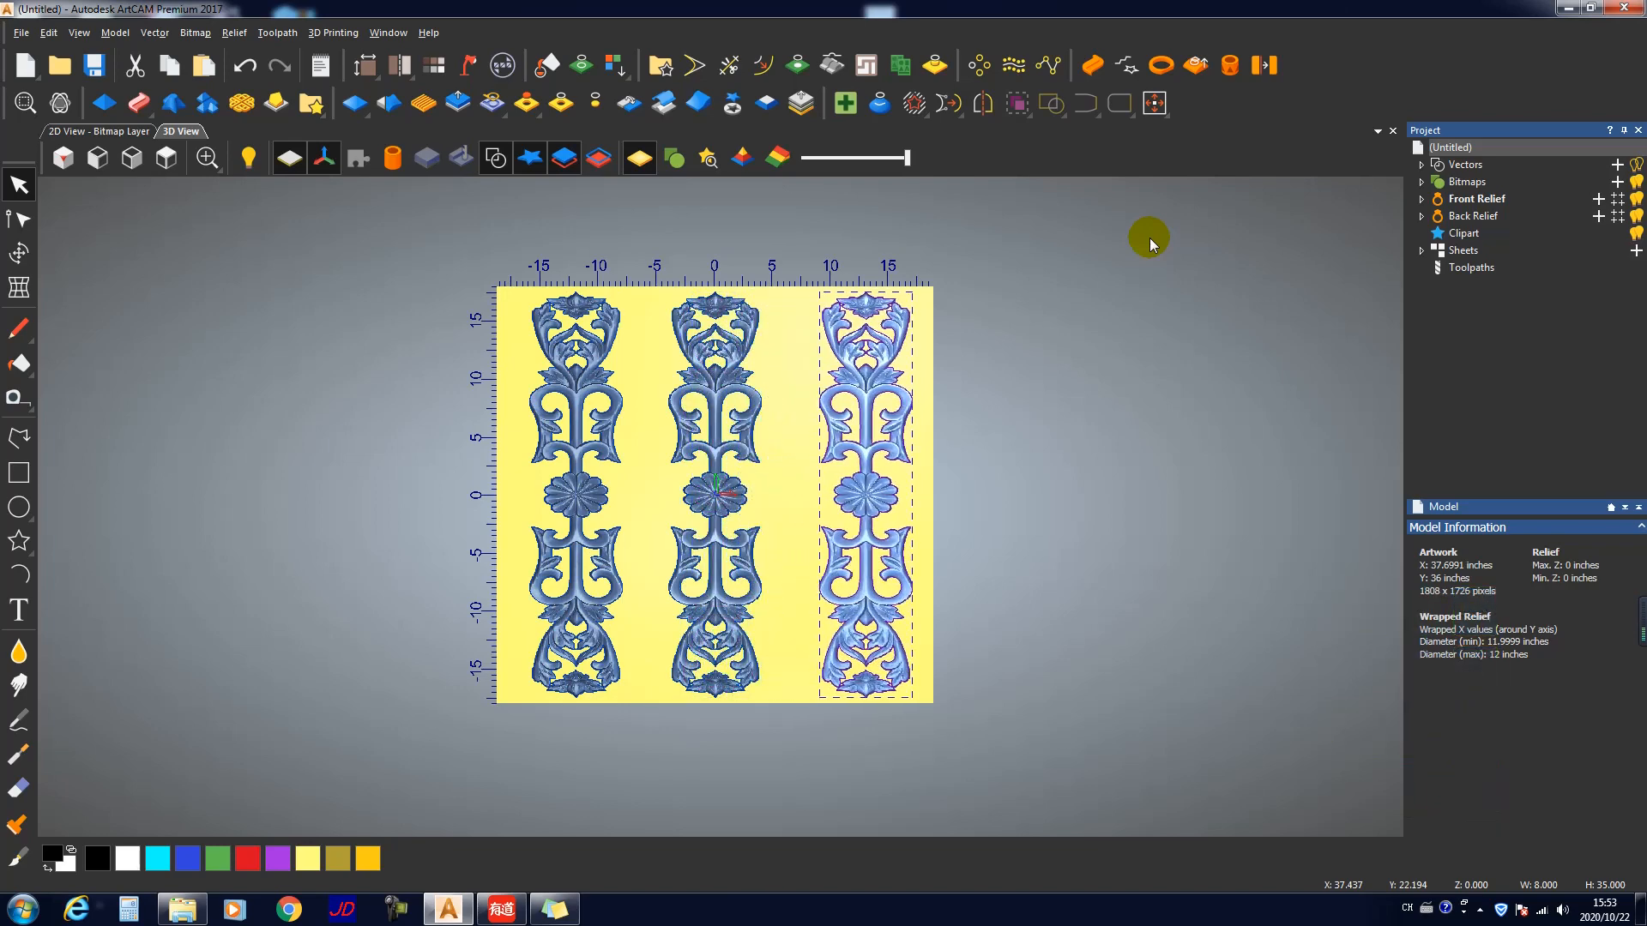
Step: Nudge the negative-X ornament copy 1 inch farther out so both outer copies are equally spaced from the central ornament
click(572, 538)
key(Right)
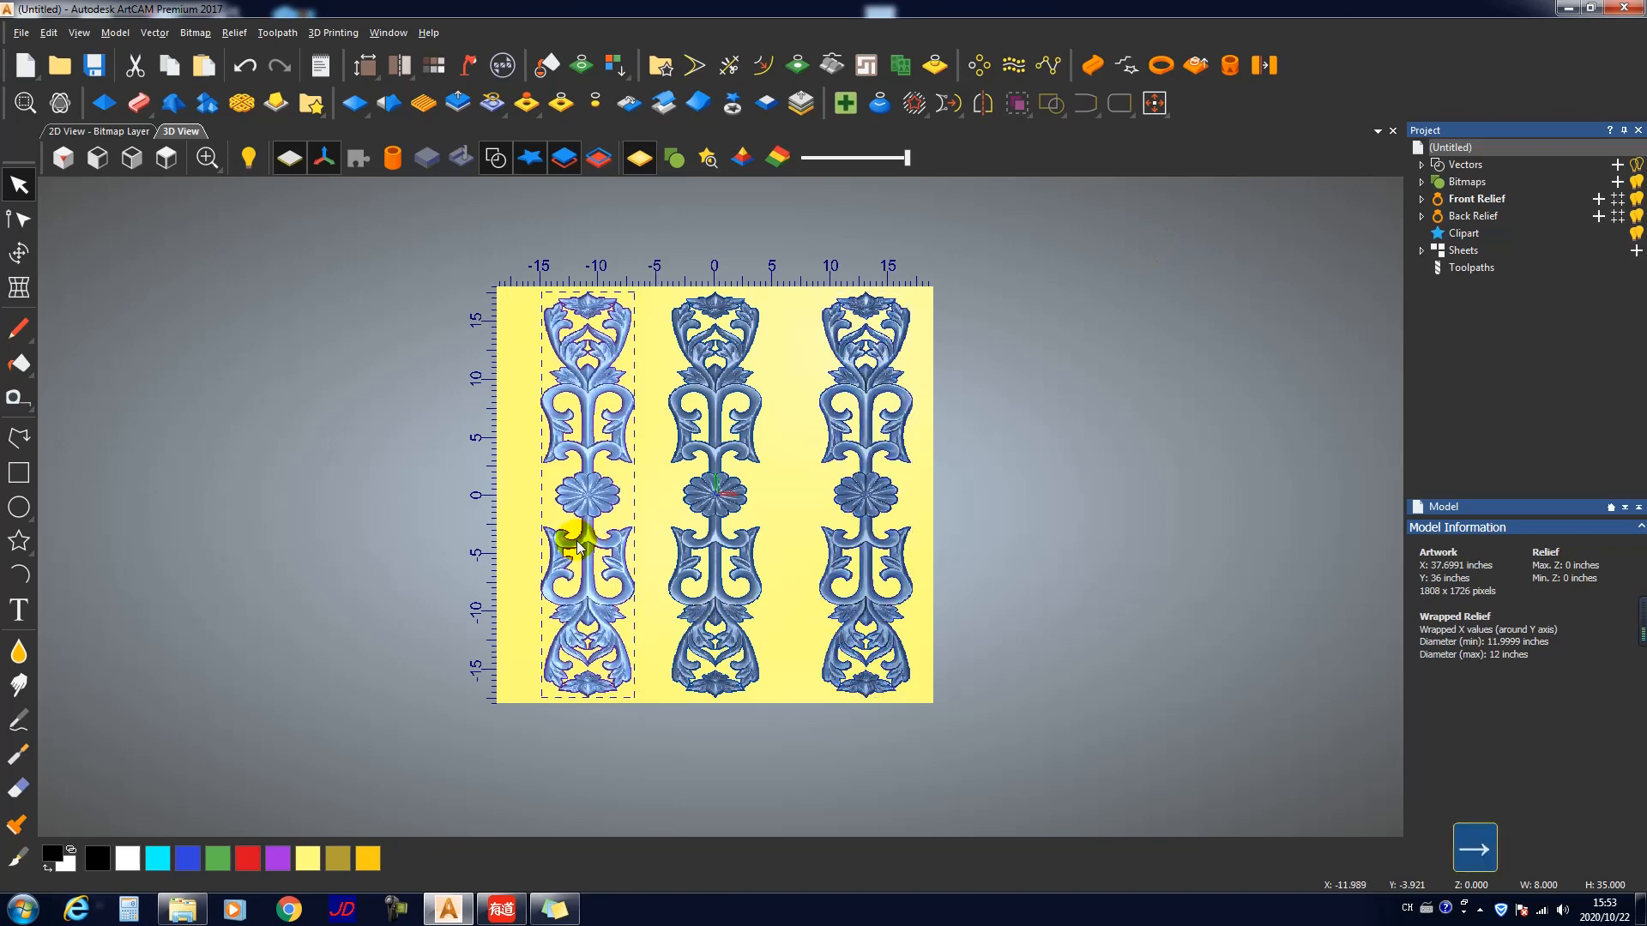
key(Left)
key(Left)
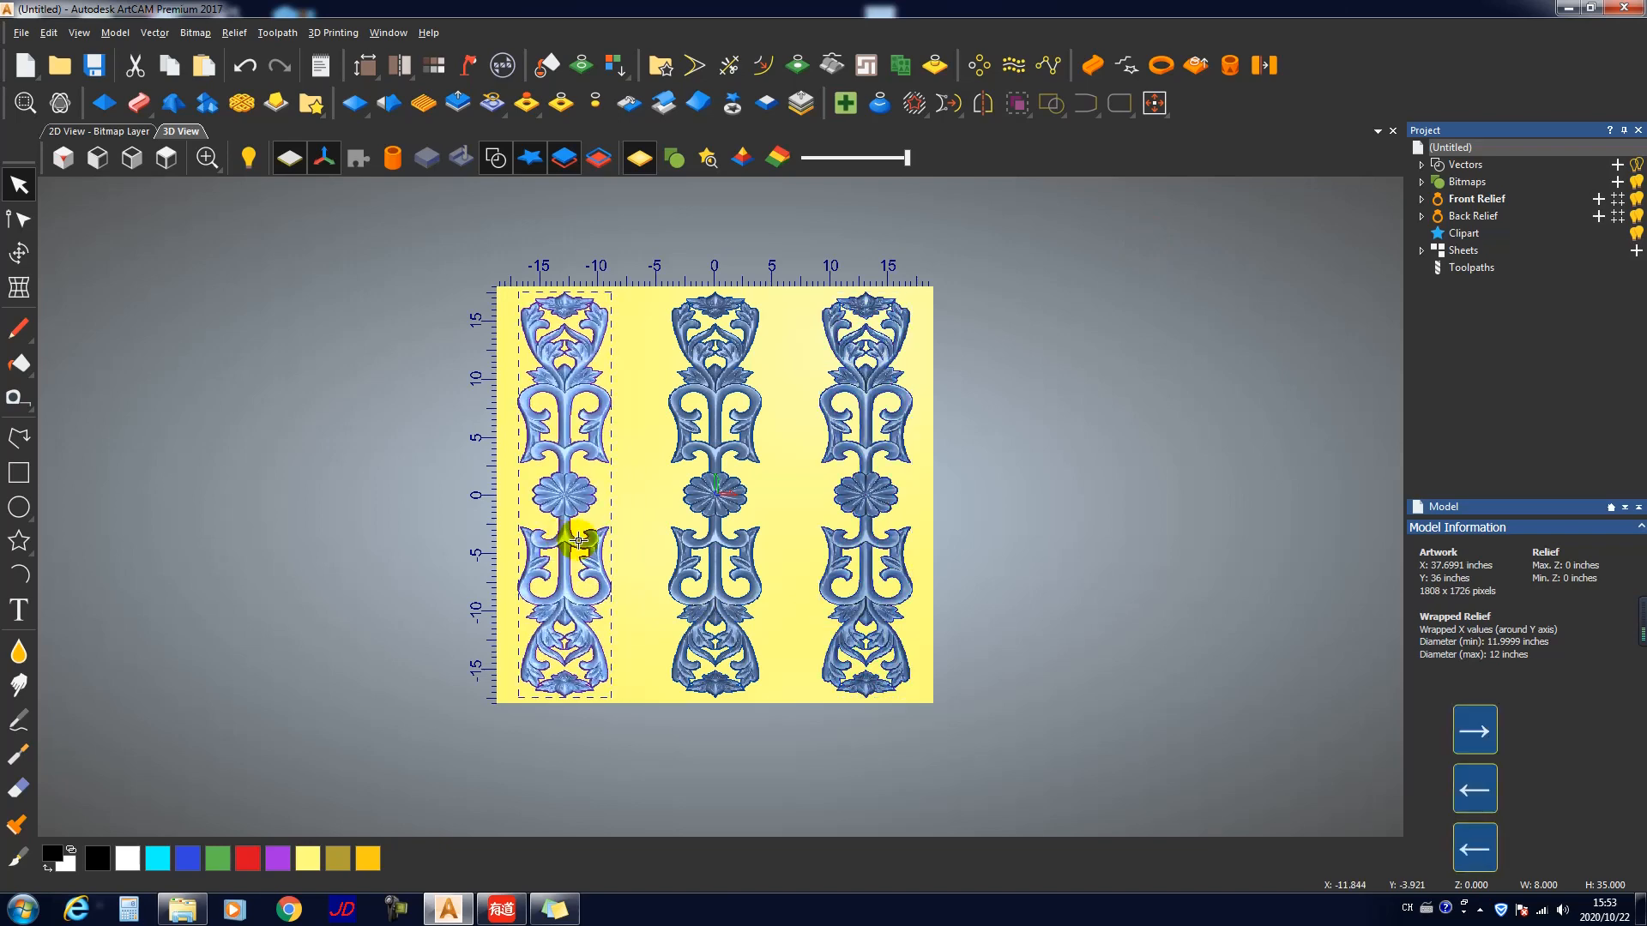
click(810, 618)
scroll(724, 593, up, 3)
scroll(705, 584, down, 4)
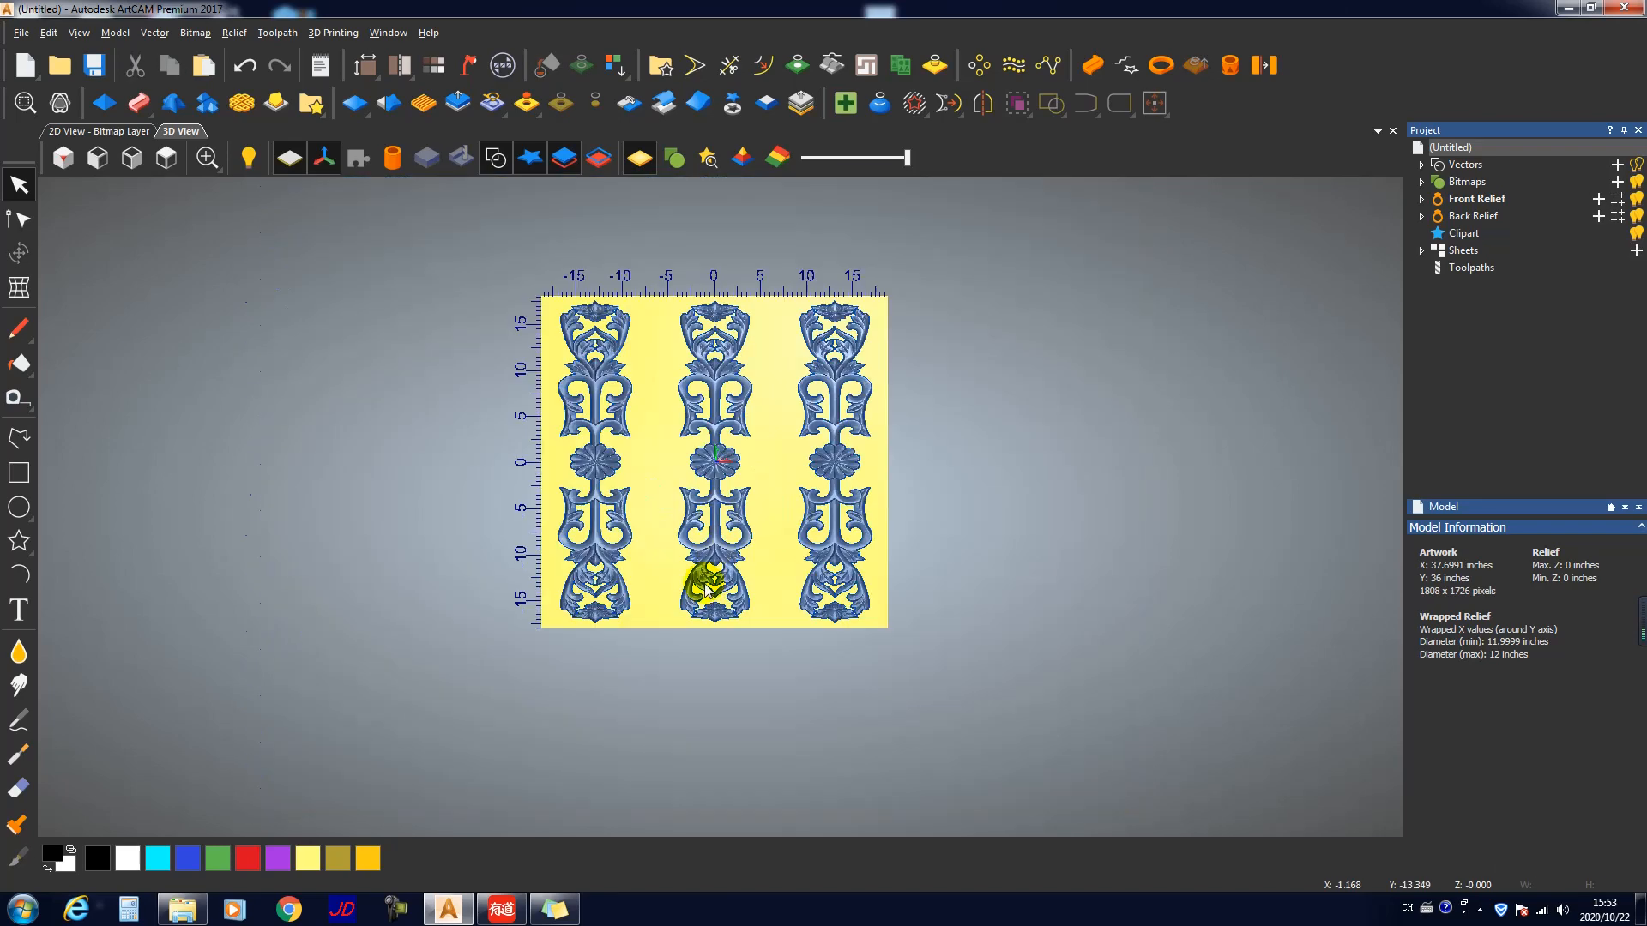
scroll(735, 276, up, 1)
scroll(682, 355, up, 2)
scroll(692, 369, down, 2)
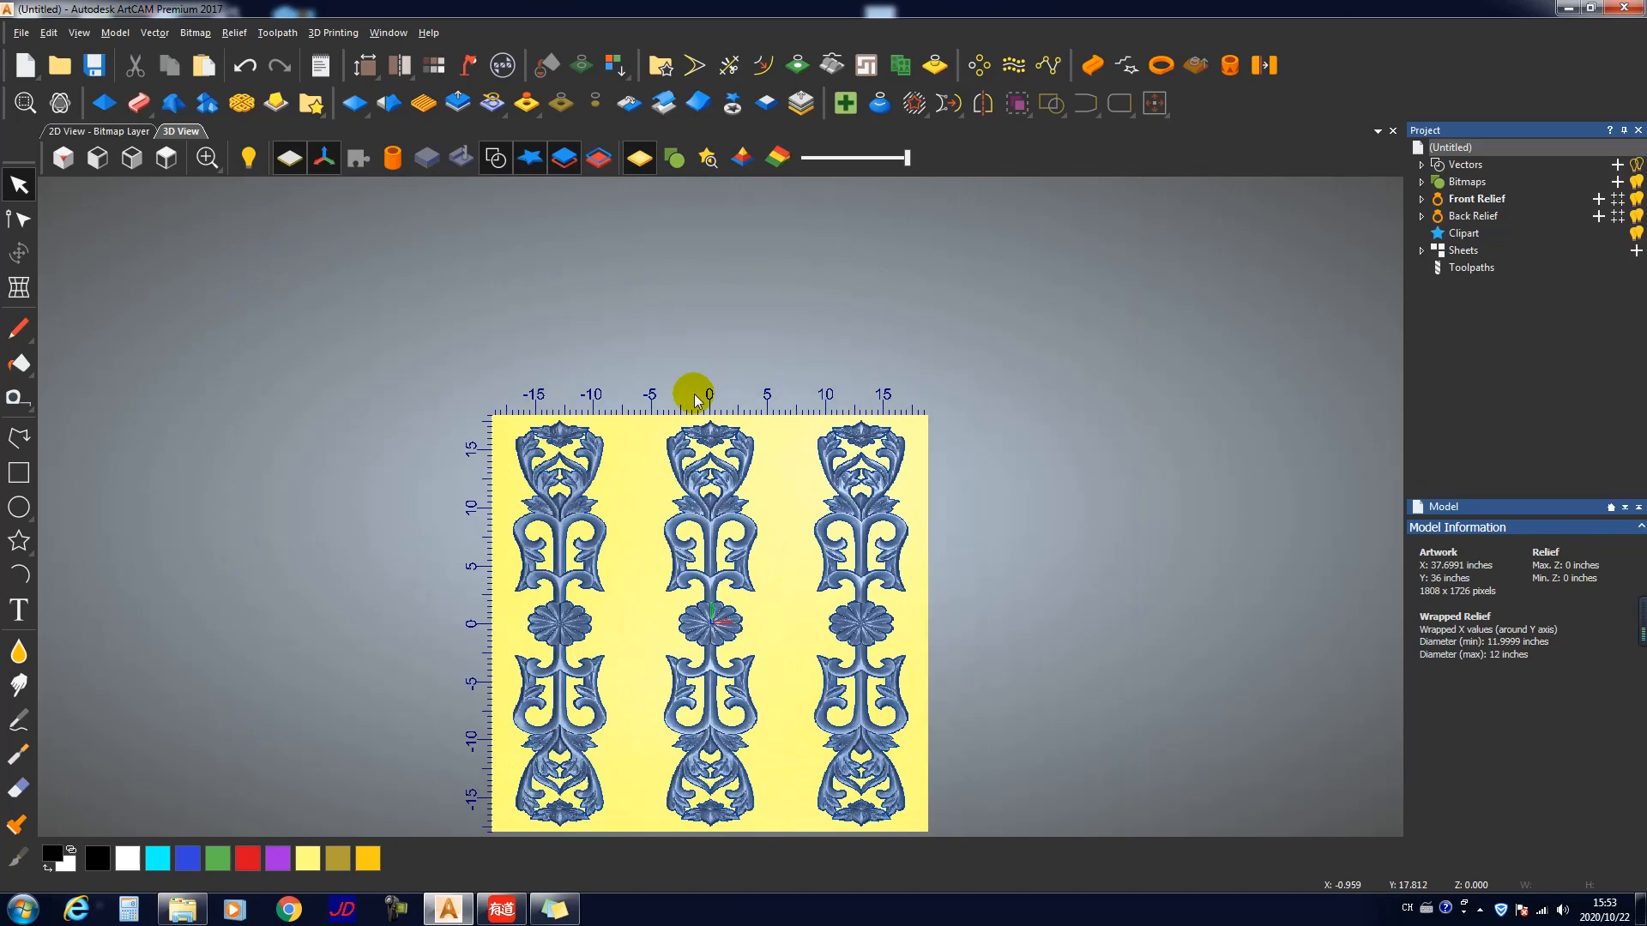
Step: Paste the central, negative-X and positive-X ornament clipart down into the front relief one after another
click(718, 534)
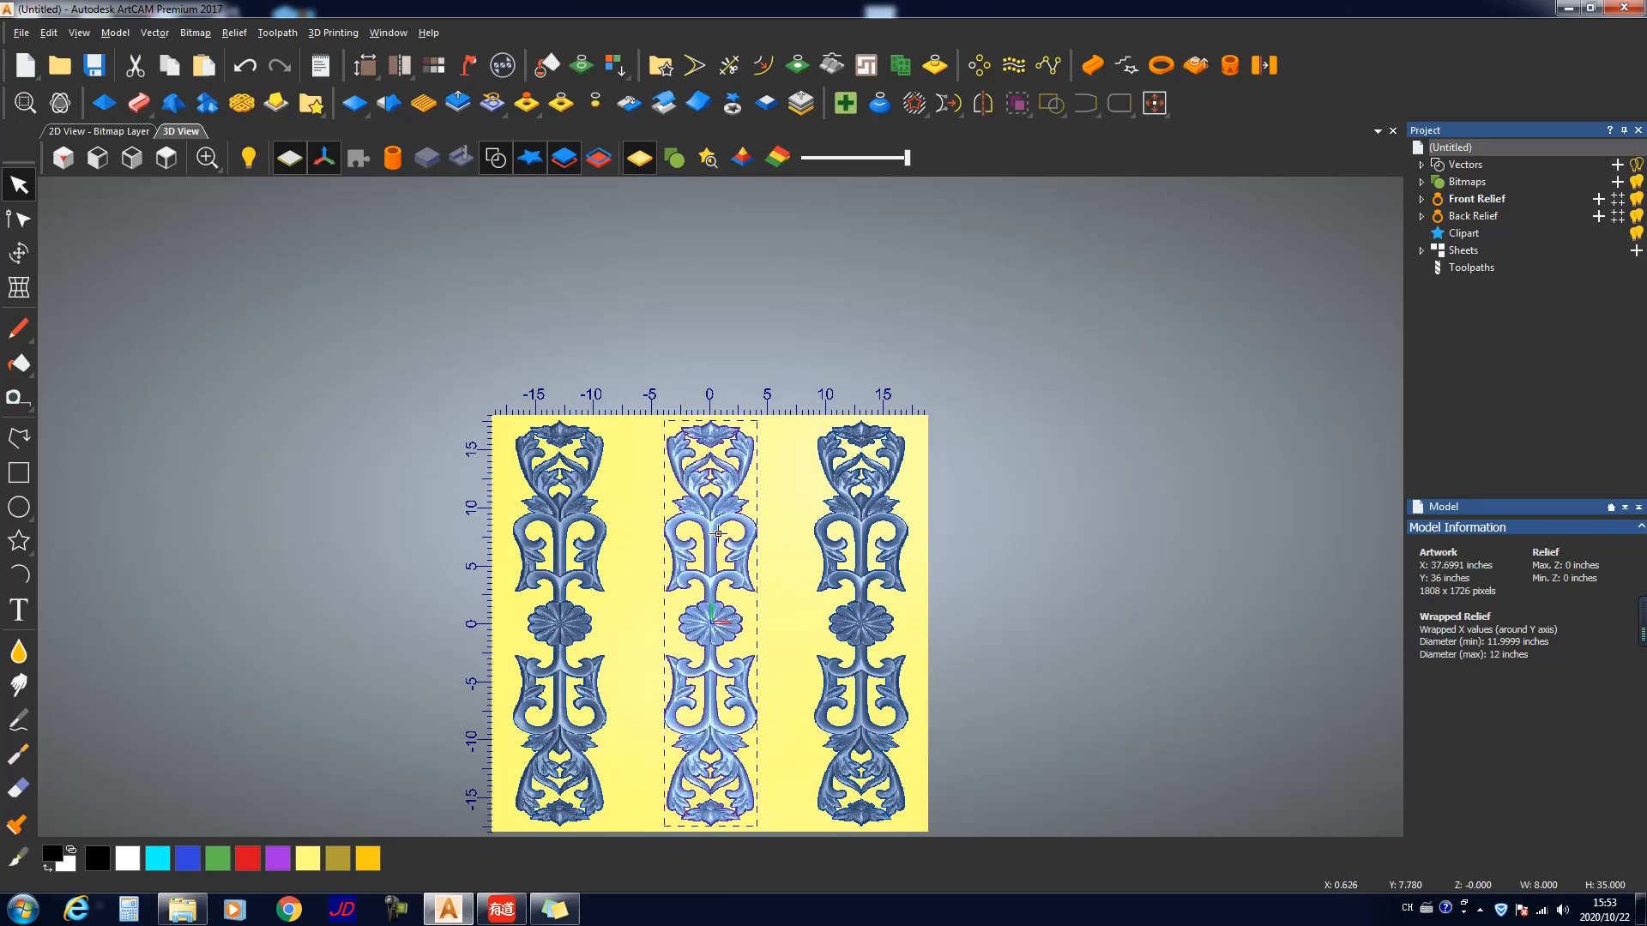
key(Return)
click(600, 541)
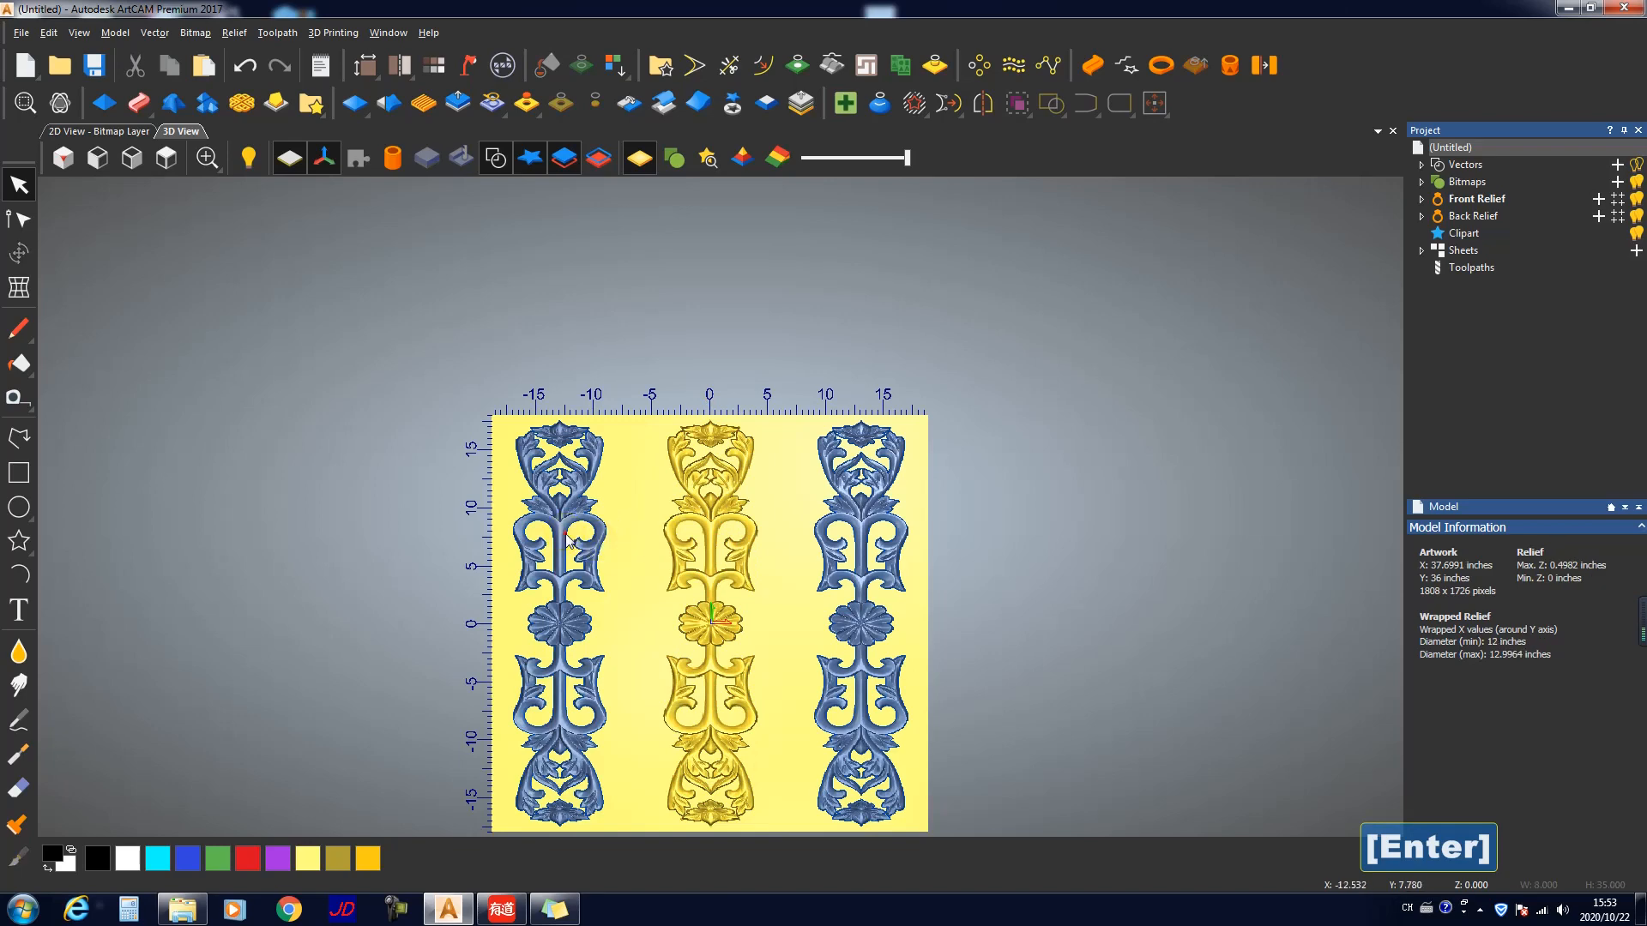
key(Return)
click(836, 521)
key(Return)
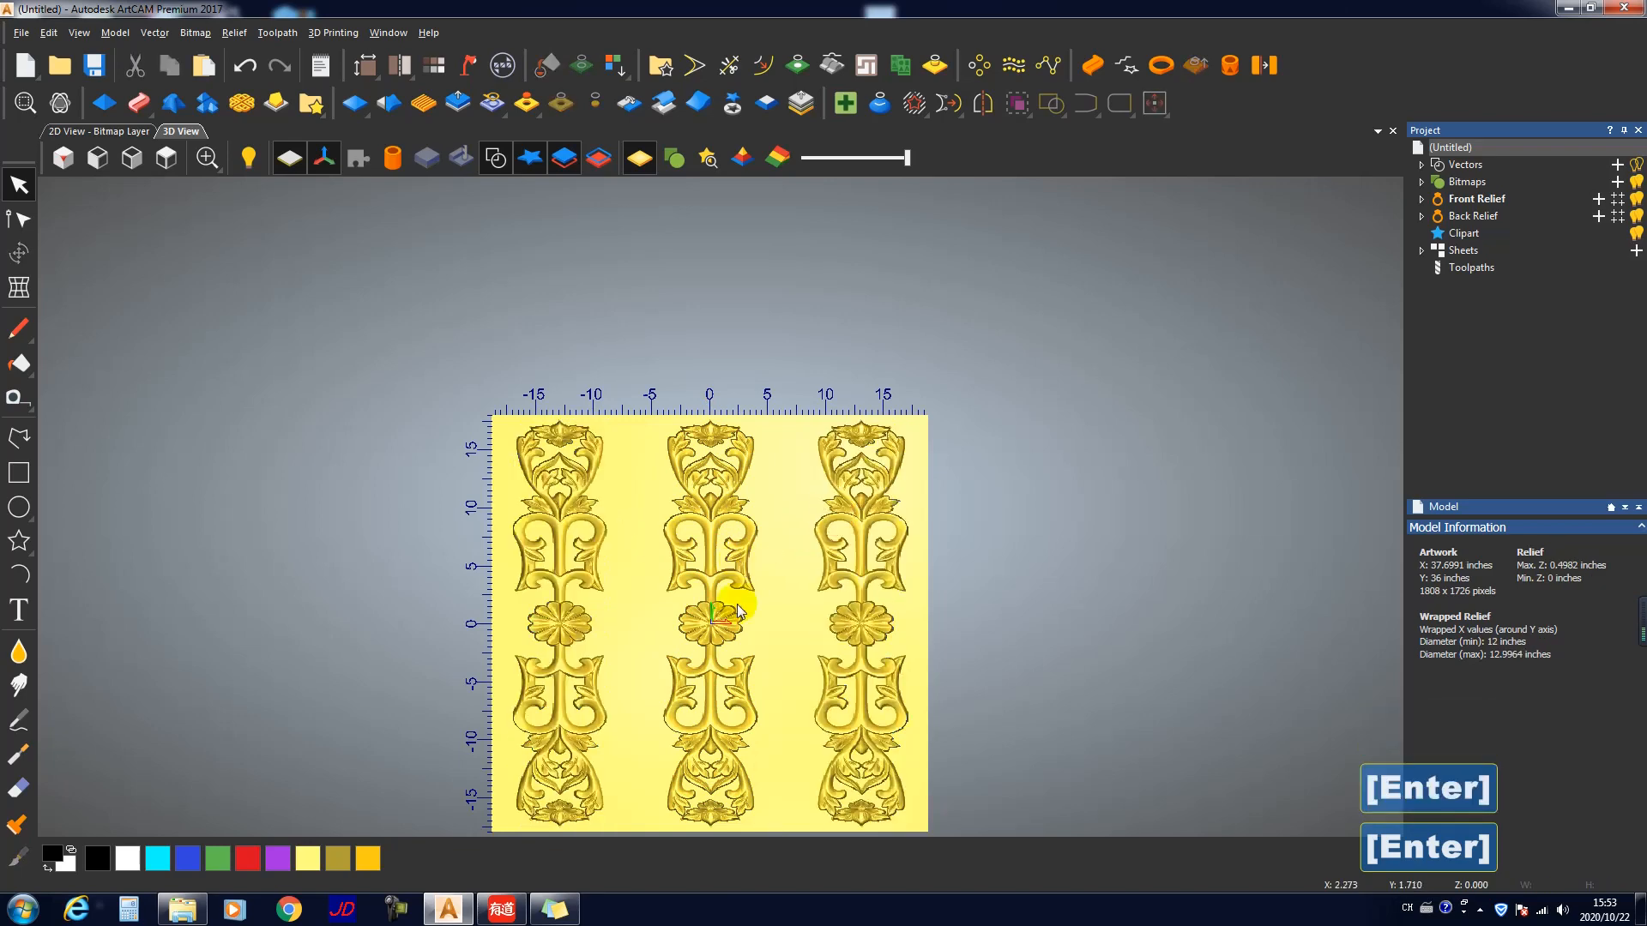
Step: Examine the three ornaments on the flat model and wrapped around the cylinder, and return to the flat view from the top
drag(738, 604, 793, 672)
scroll(723, 667, up, 5)
scroll(723, 618, down, 5)
scroll(715, 496, up, 4)
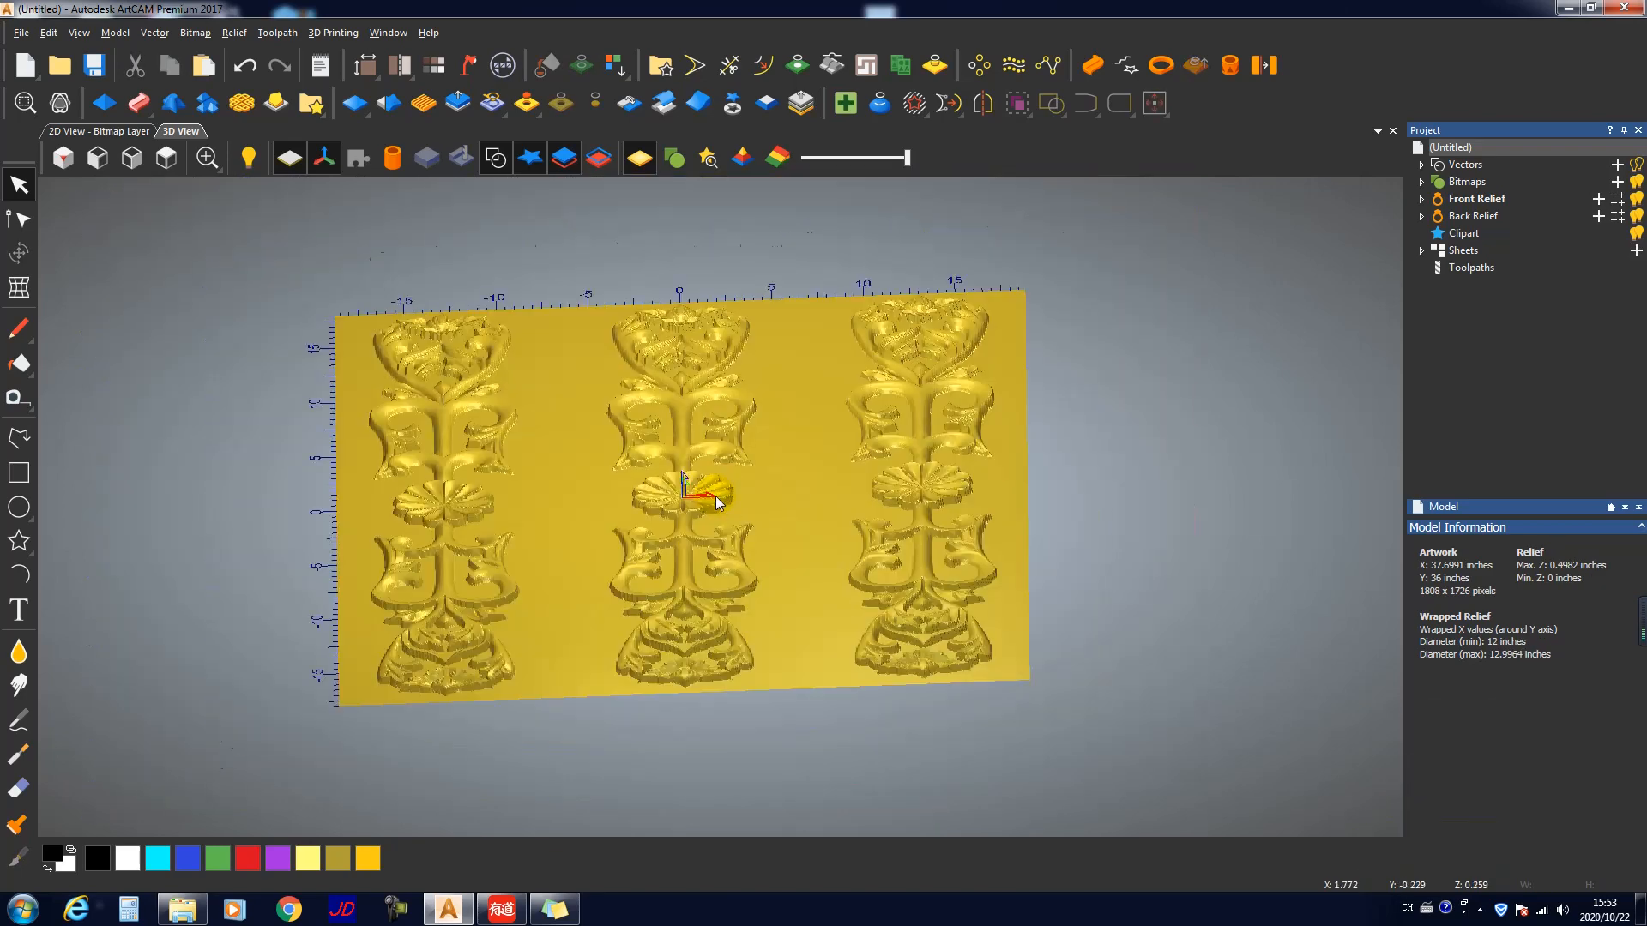
click(392, 158)
scroll(705, 510, down, 2)
drag(705, 510, 687, 447)
scroll(656, 502, up, 4)
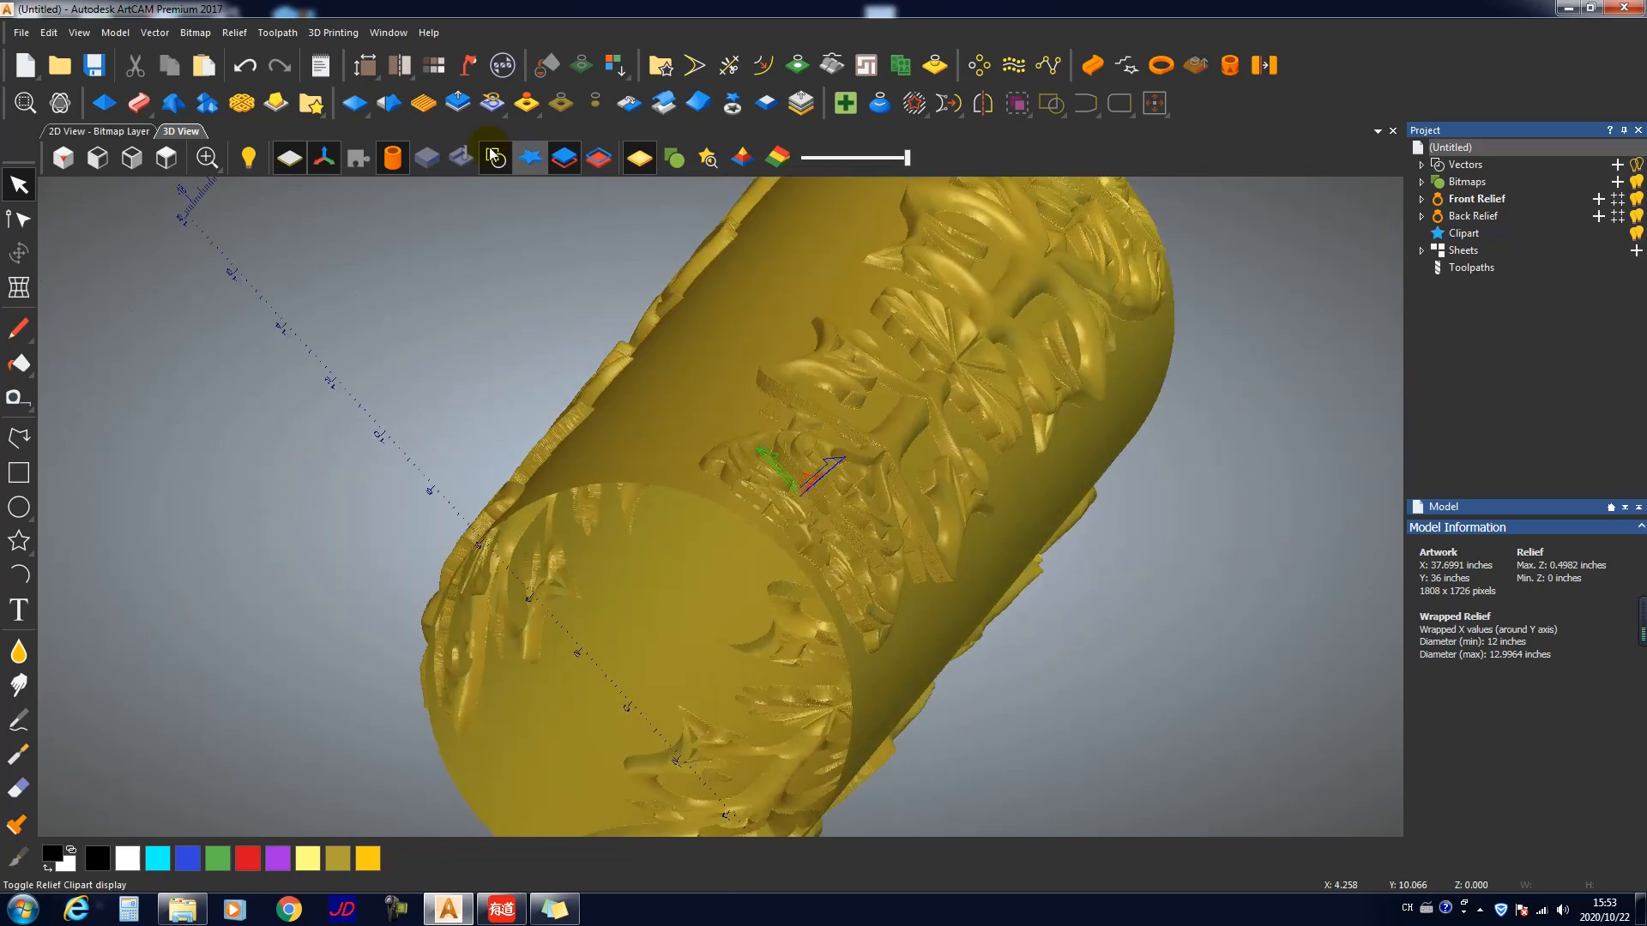
click(407, 165)
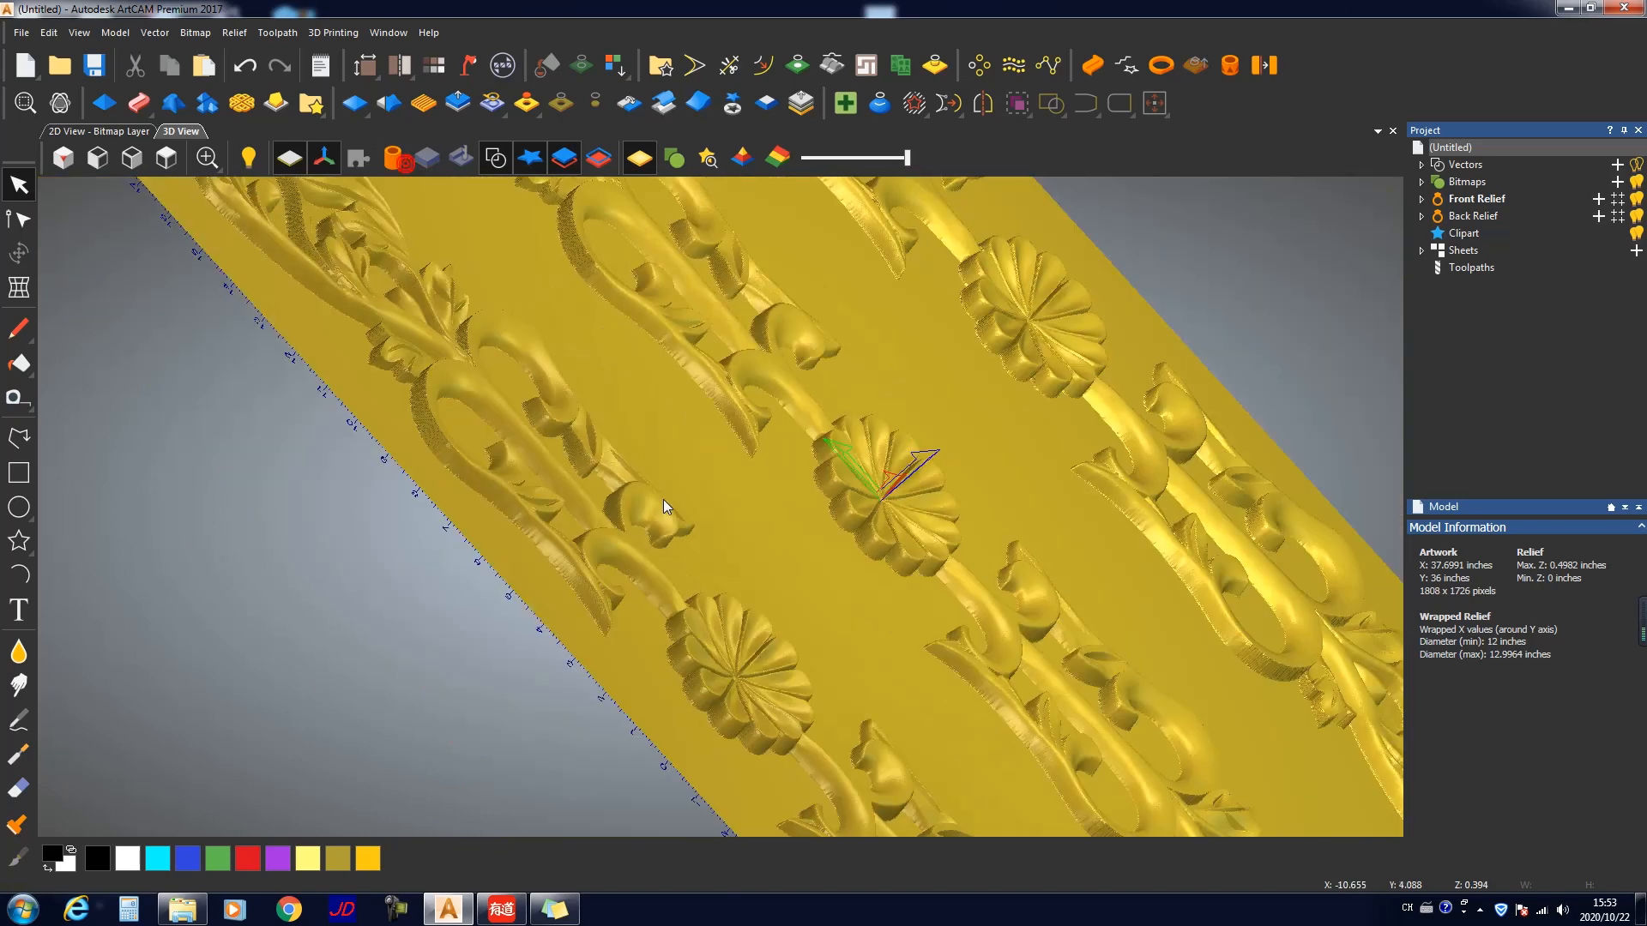
scroll(663, 499, down, 5)
click(166, 158)
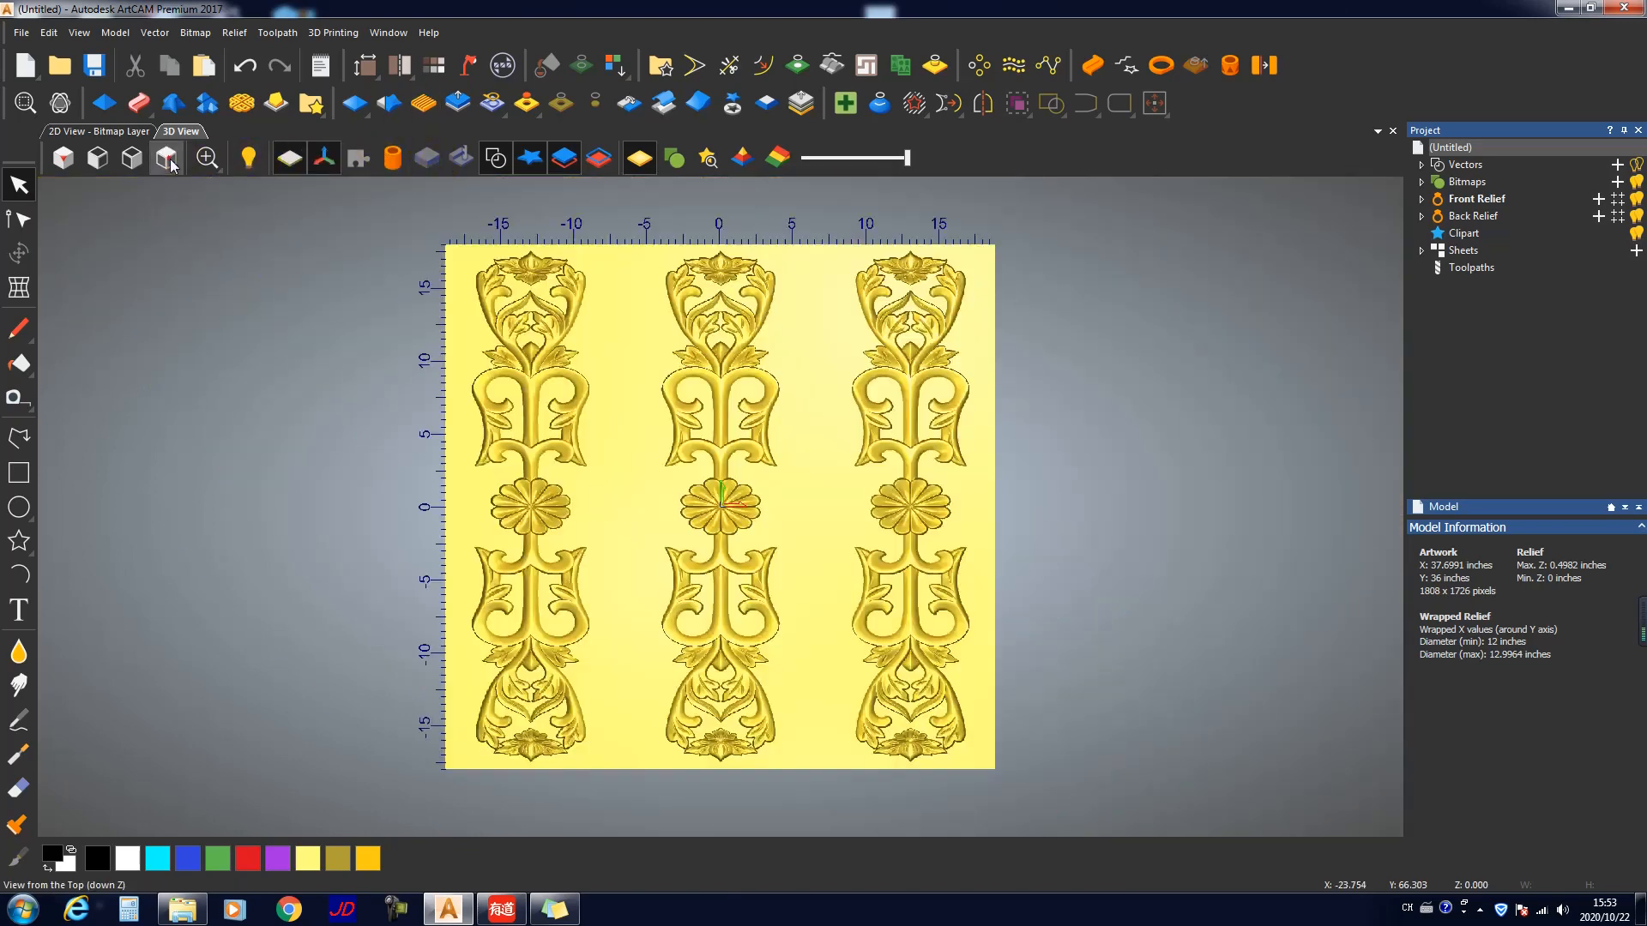
scroll(678, 578, up, 2)
scroll(686, 583, down, 4)
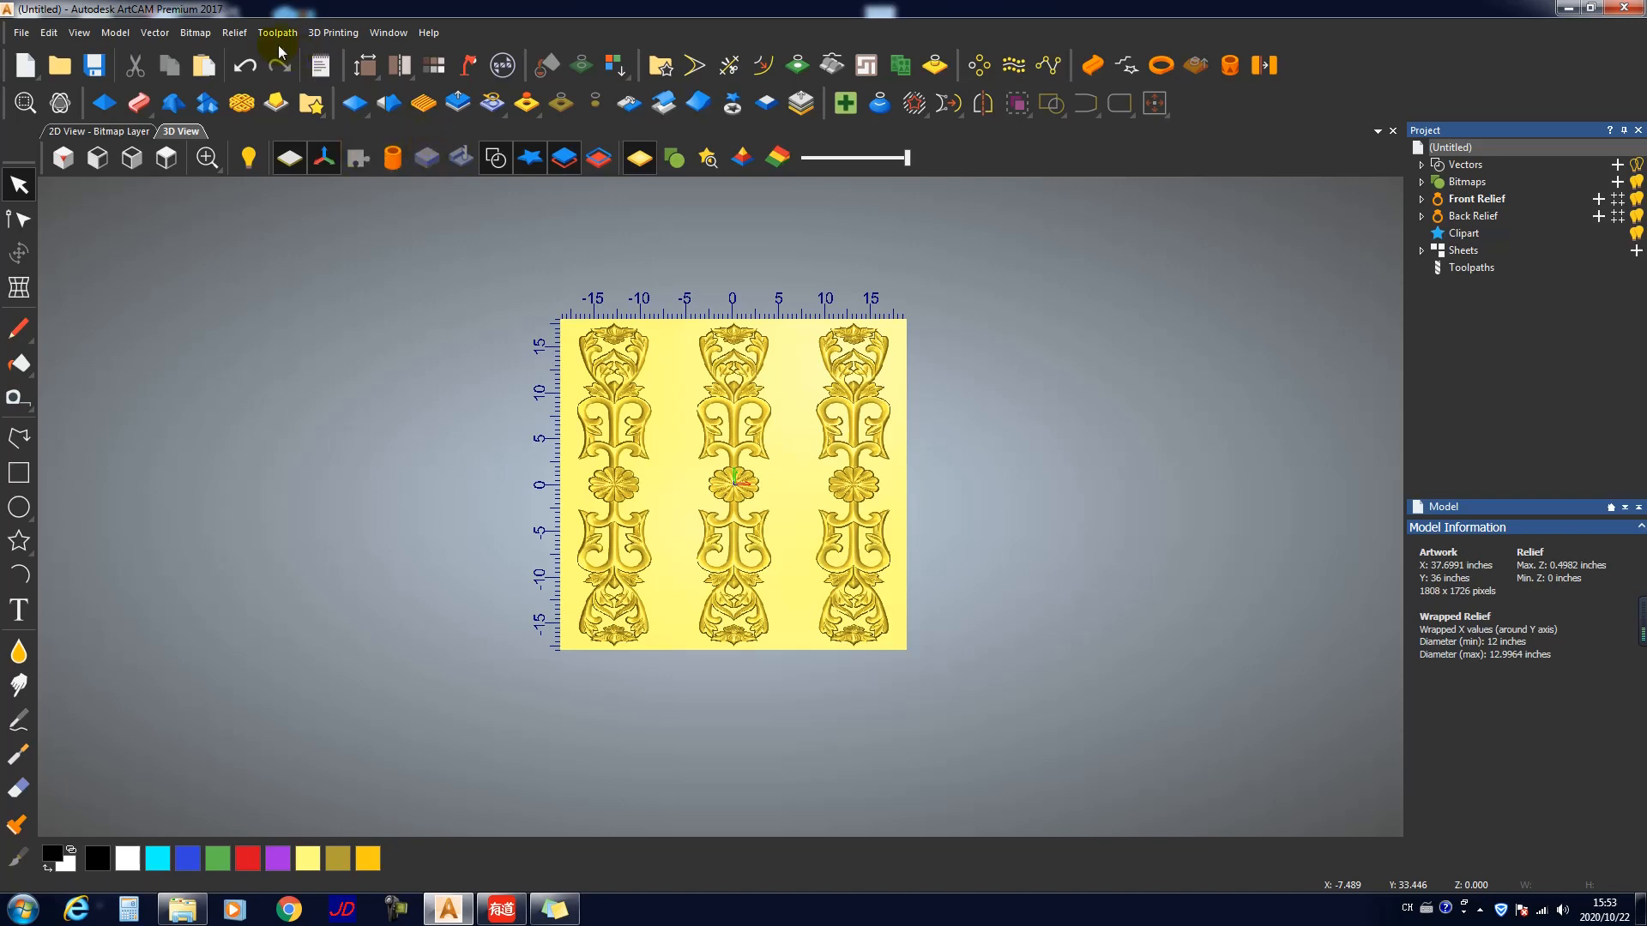
Step: Smooth the whole relief layer with 1 smoothing pass and inspect the smoothed ornaments
click(387, 103)
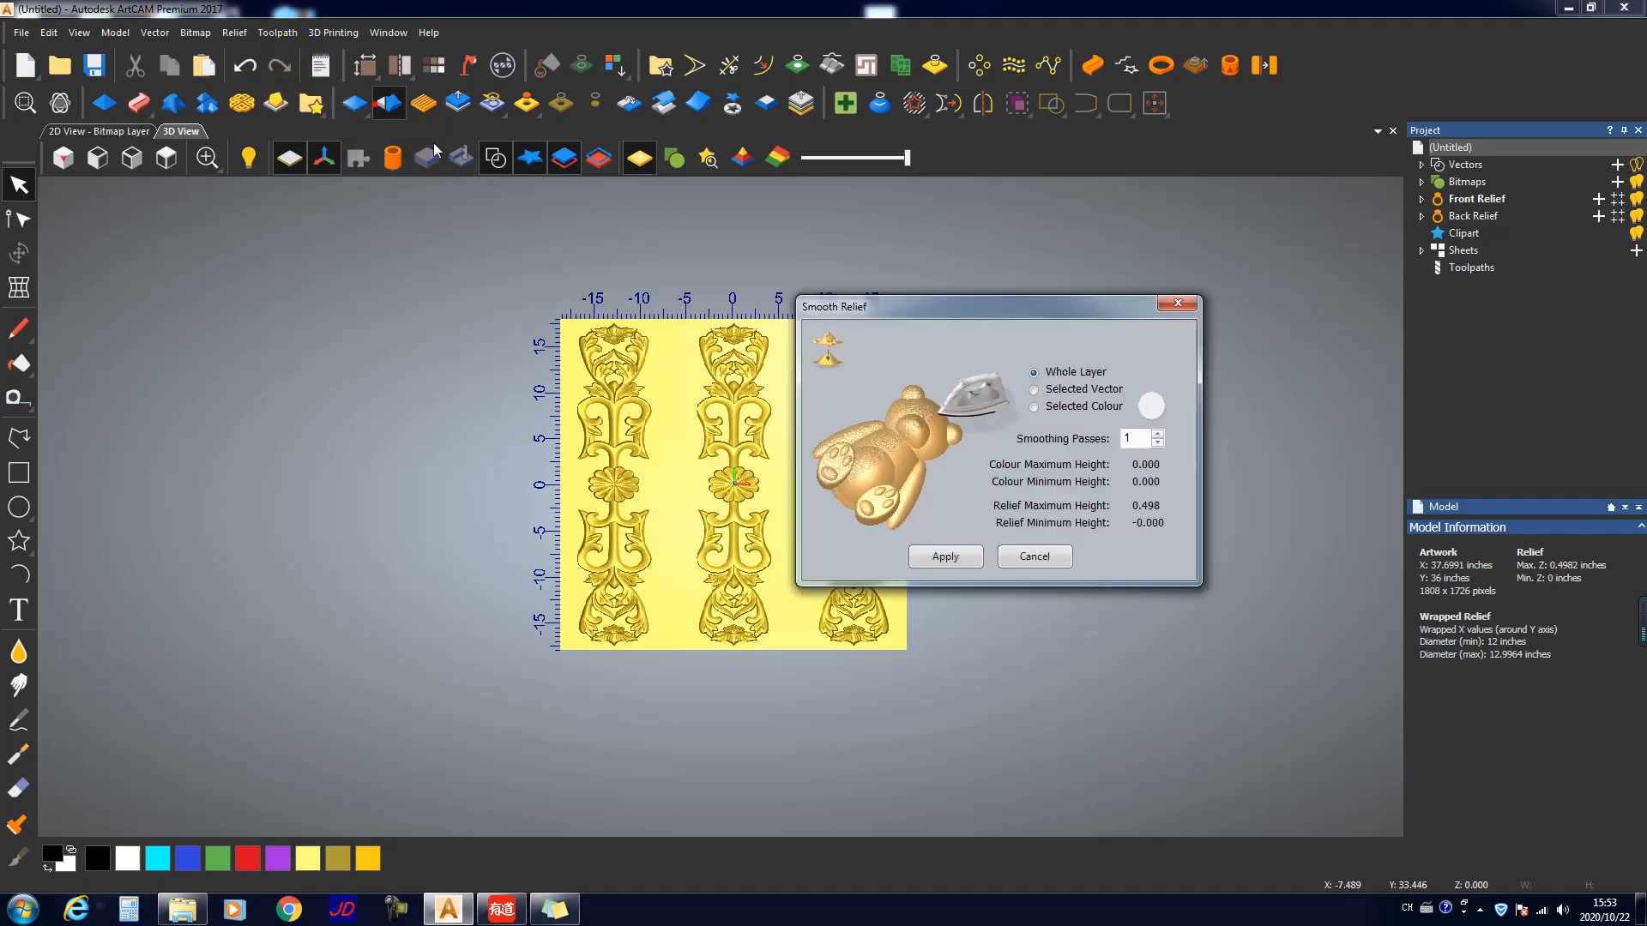
click(962, 556)
click(1022, 559)
drag(650, 407, 644, 442)
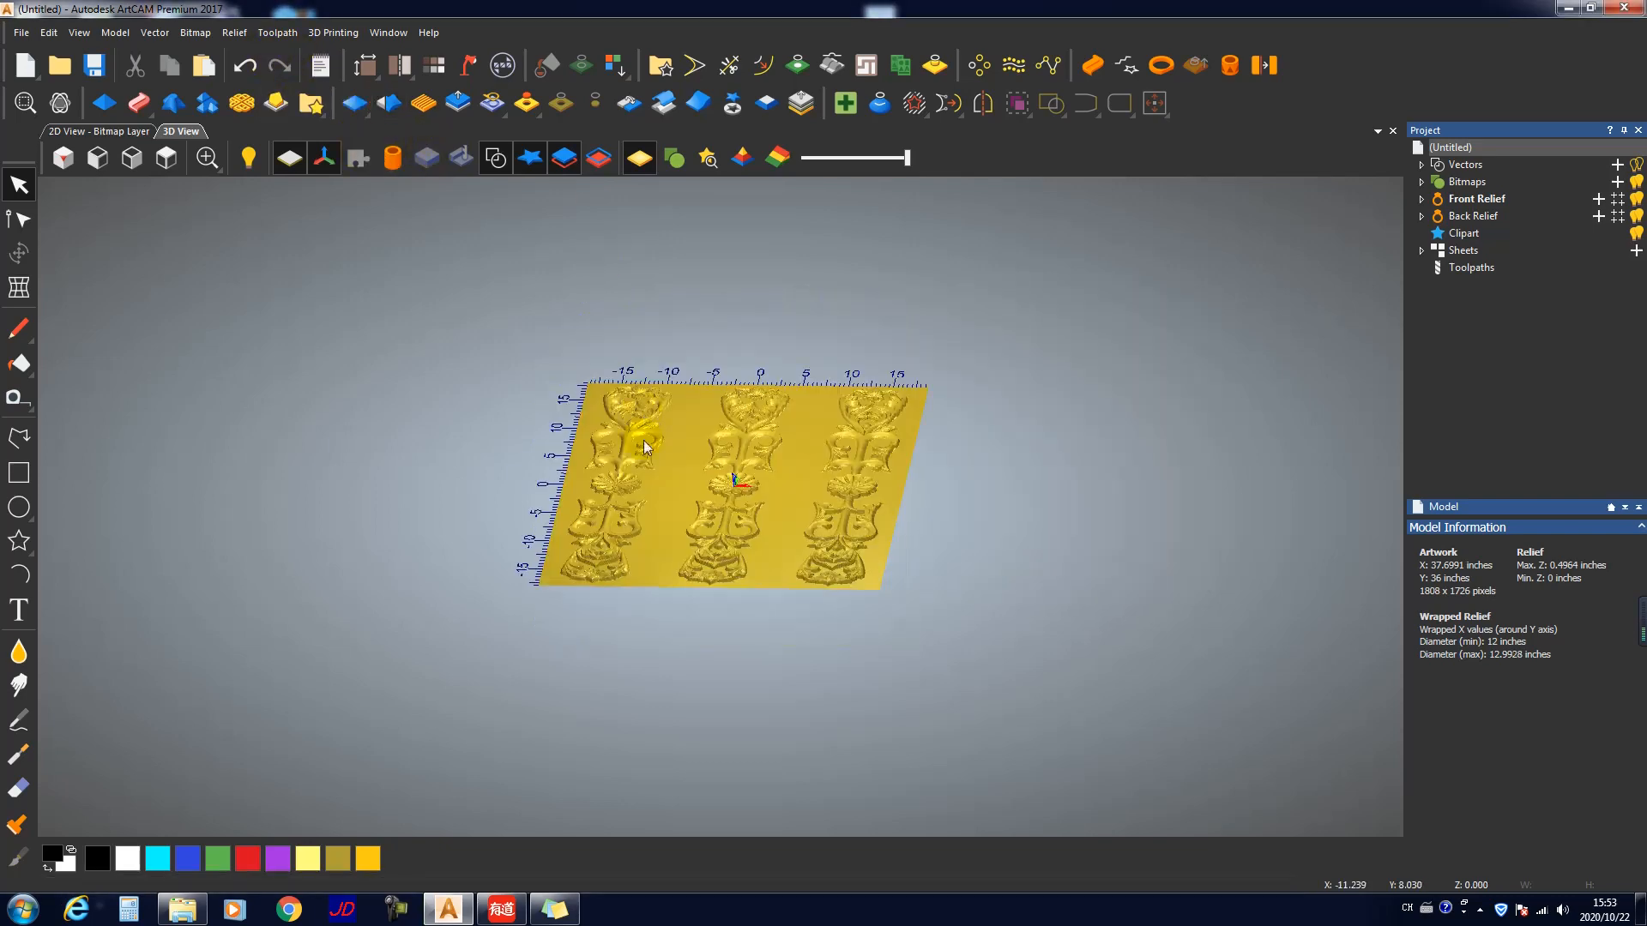
scroll(643, 440, up, 10)
scroll(601, 461, down, 11)
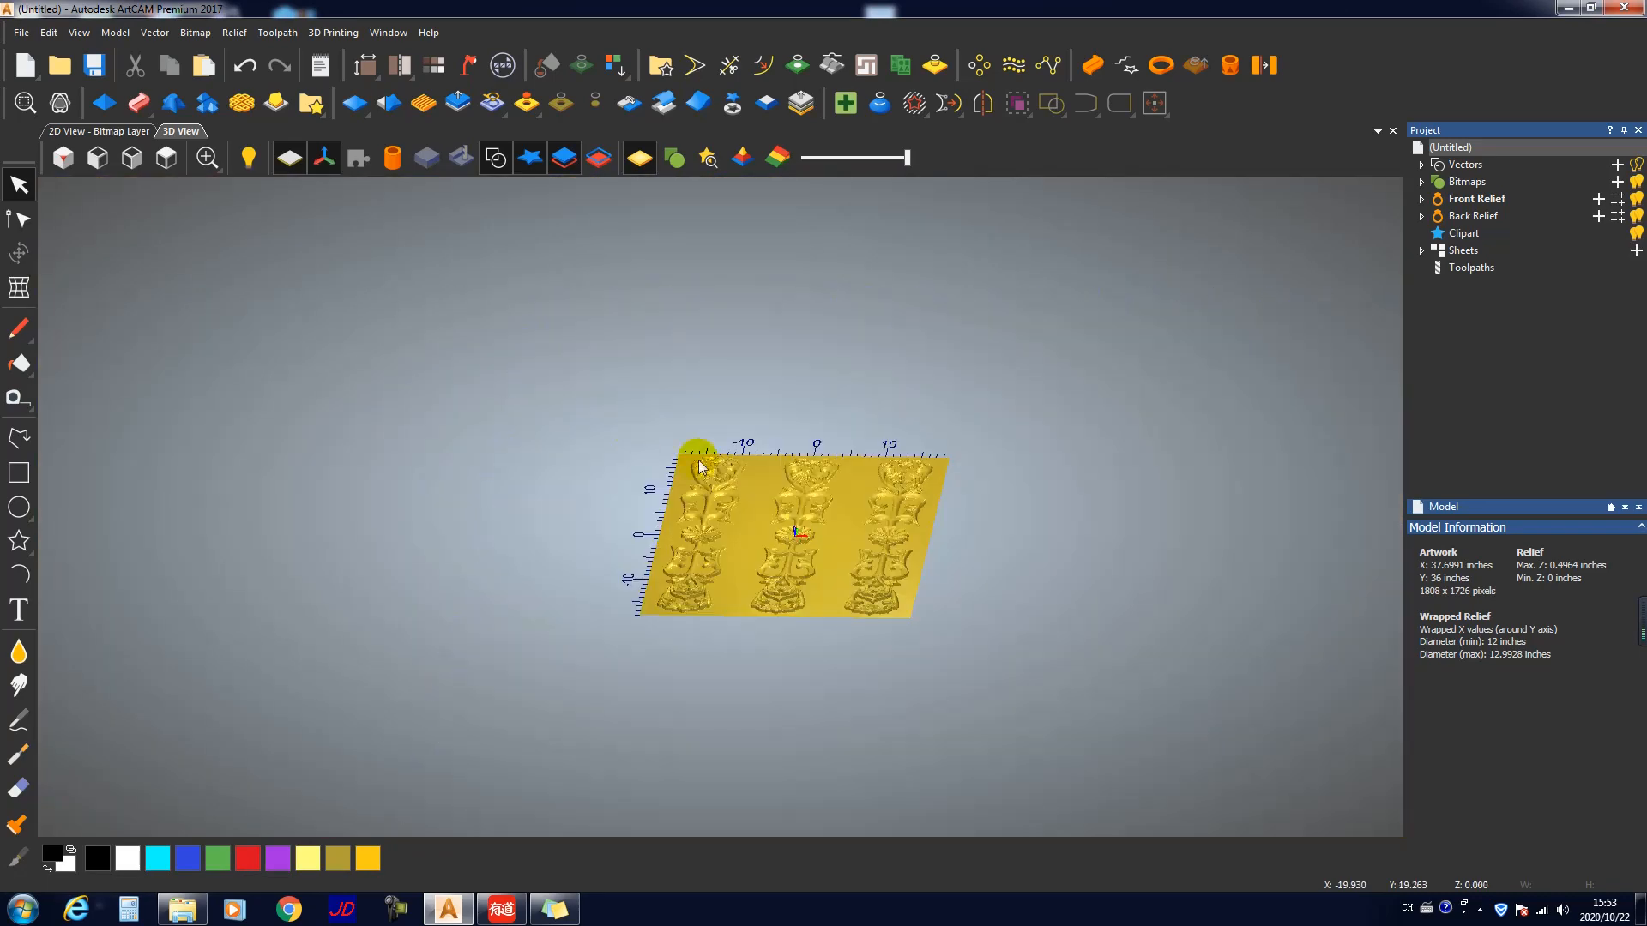
scroll(845, 569, up, 3)
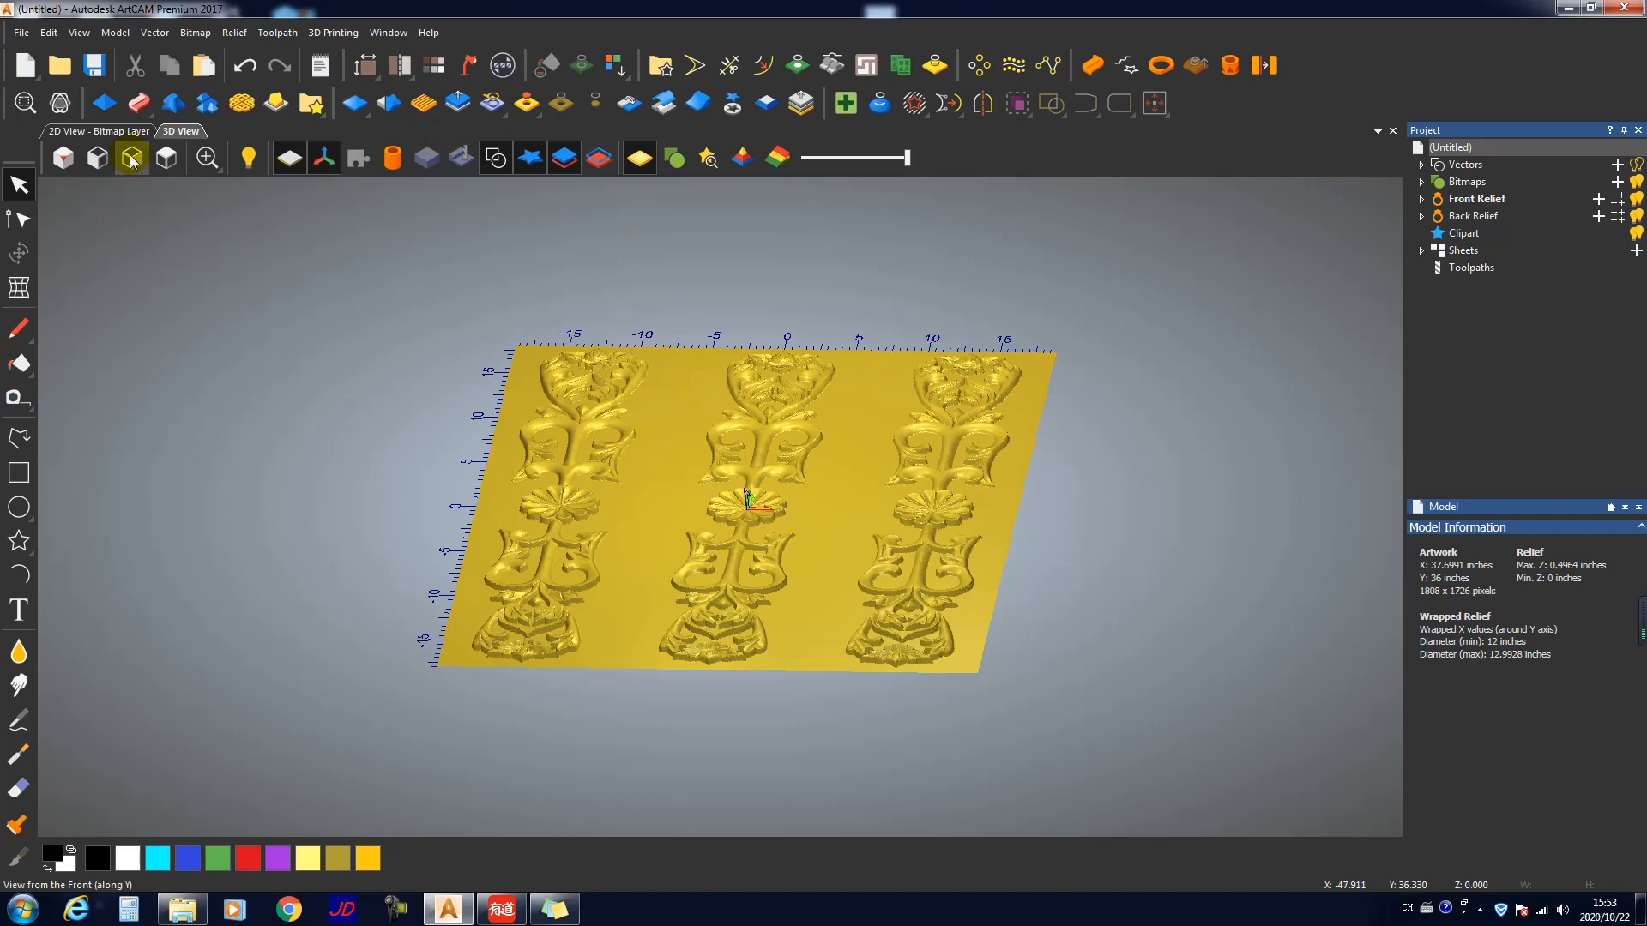
Step: Draw a rectangle vector of about 37.699 x 36 inches along the outer edges of the flat model
key(F2)
click(180, 131)
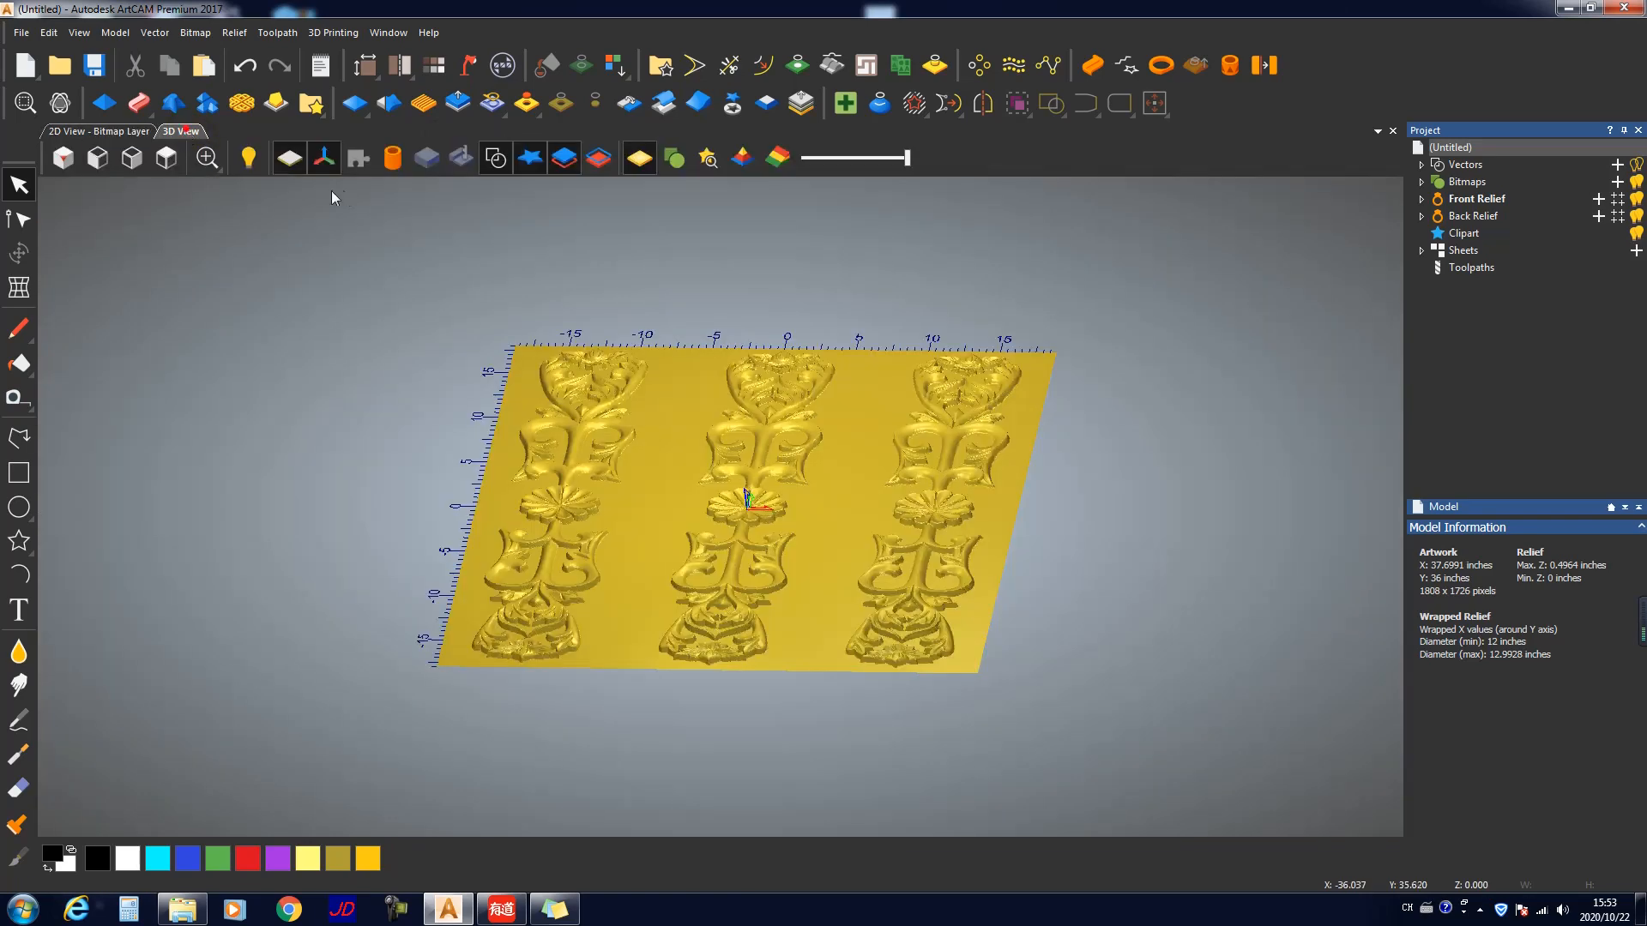
click(167, 158)
click(18, 473)
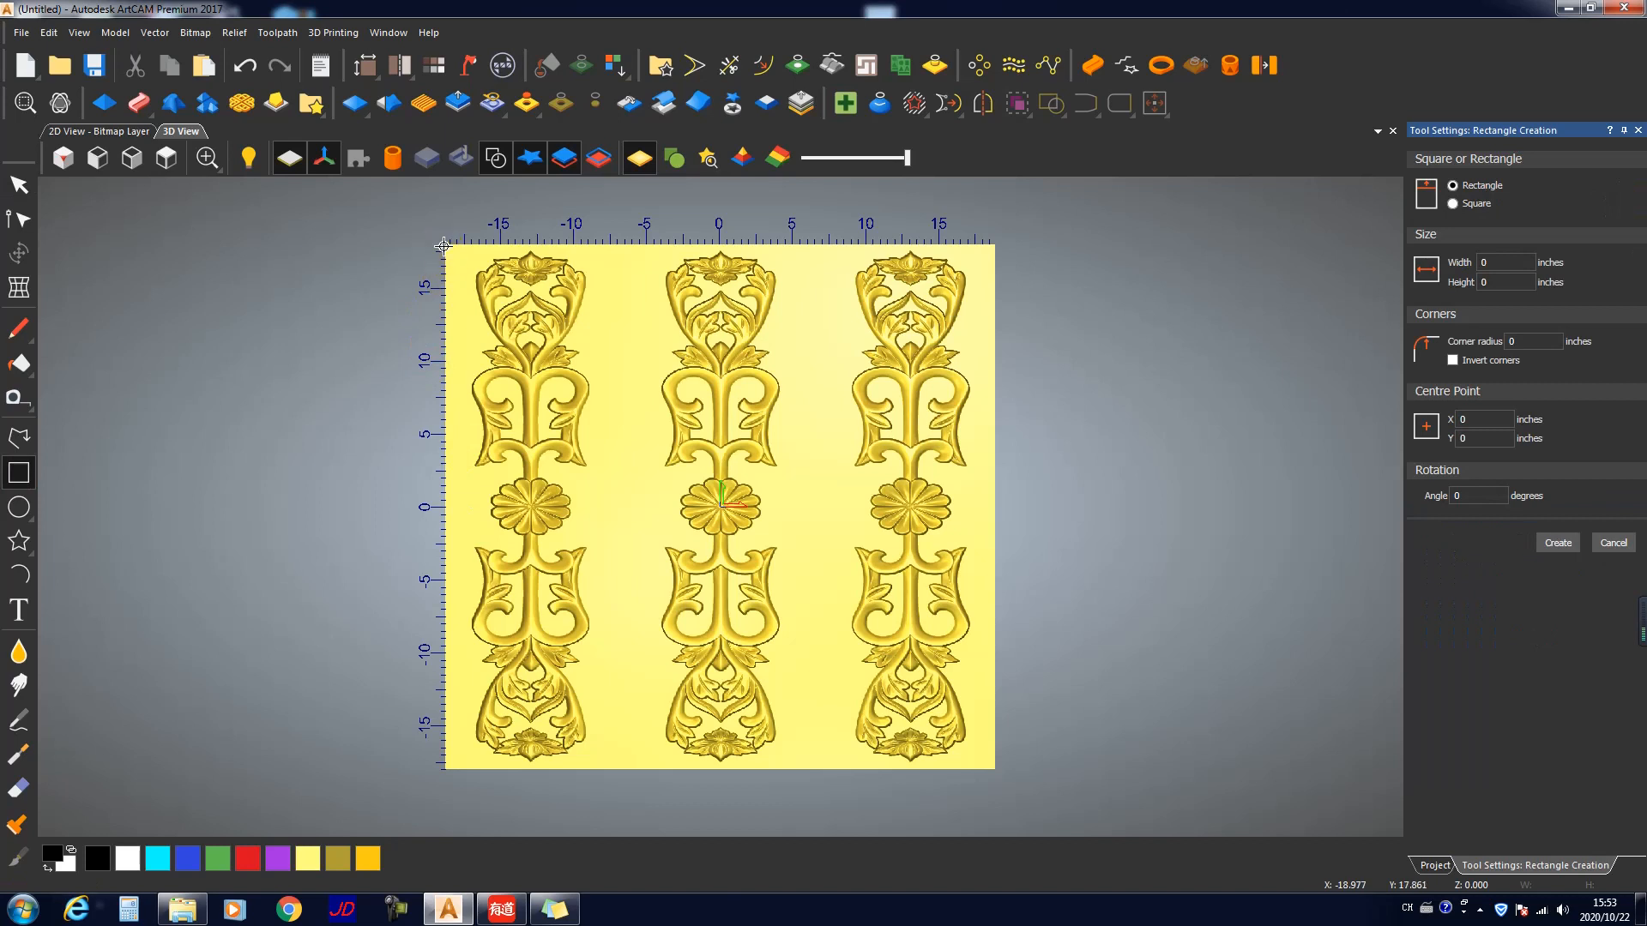
drag(442, 247, 1000, 754)
key(Escape)
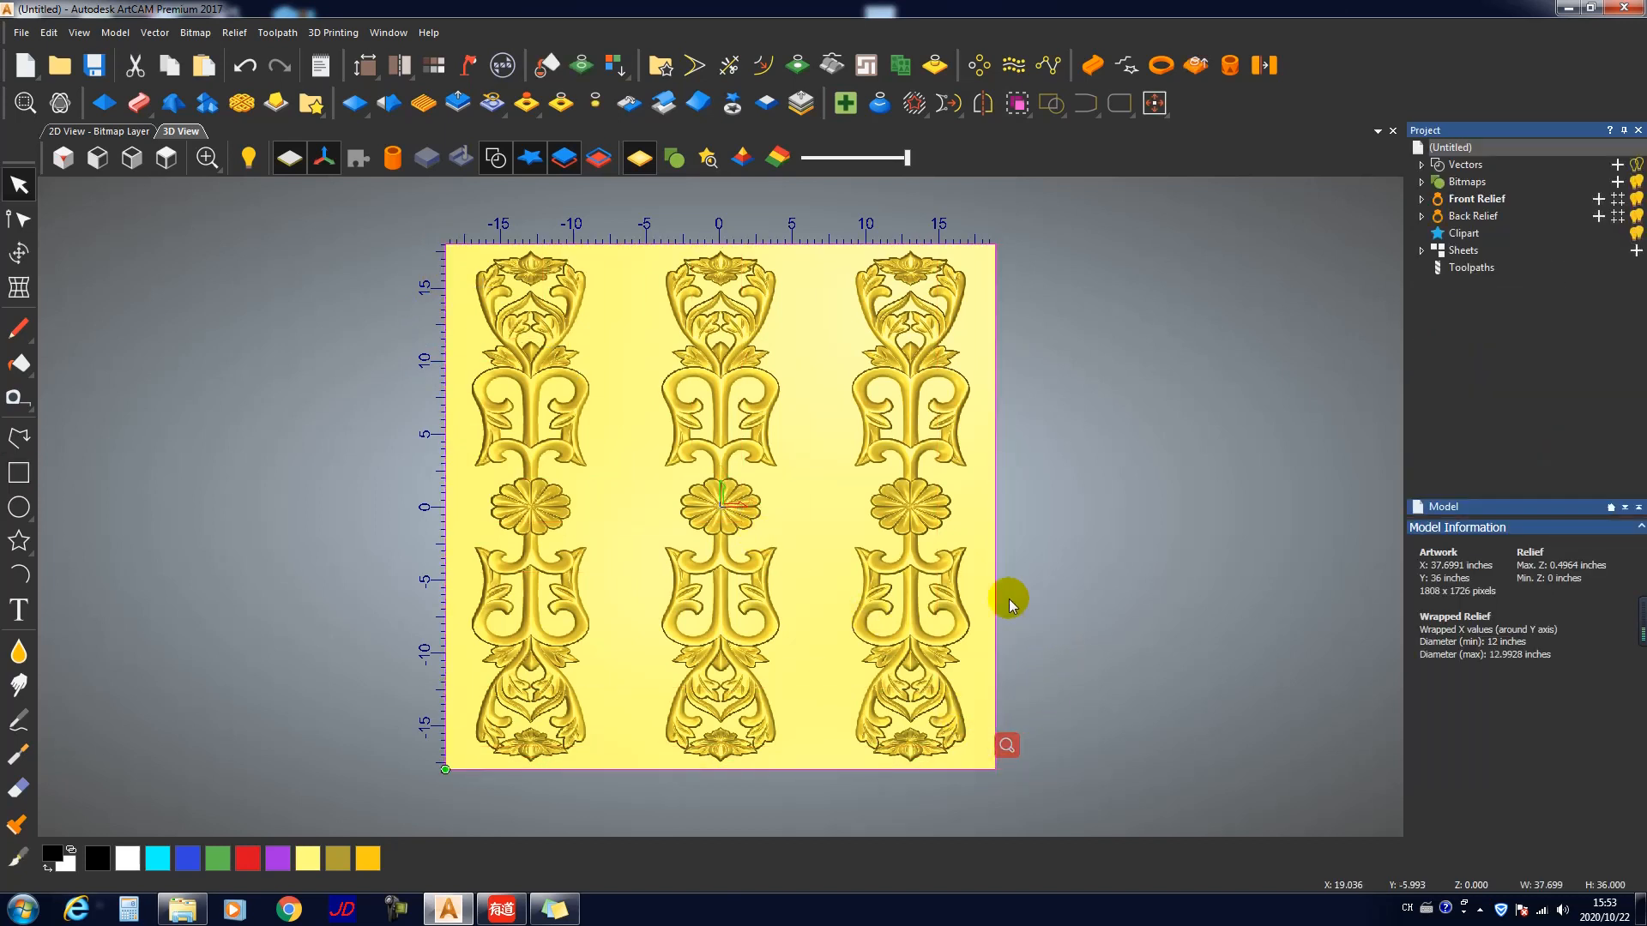
scroll(629, 396, up, 2)
scroll(611, 386, down, 3)
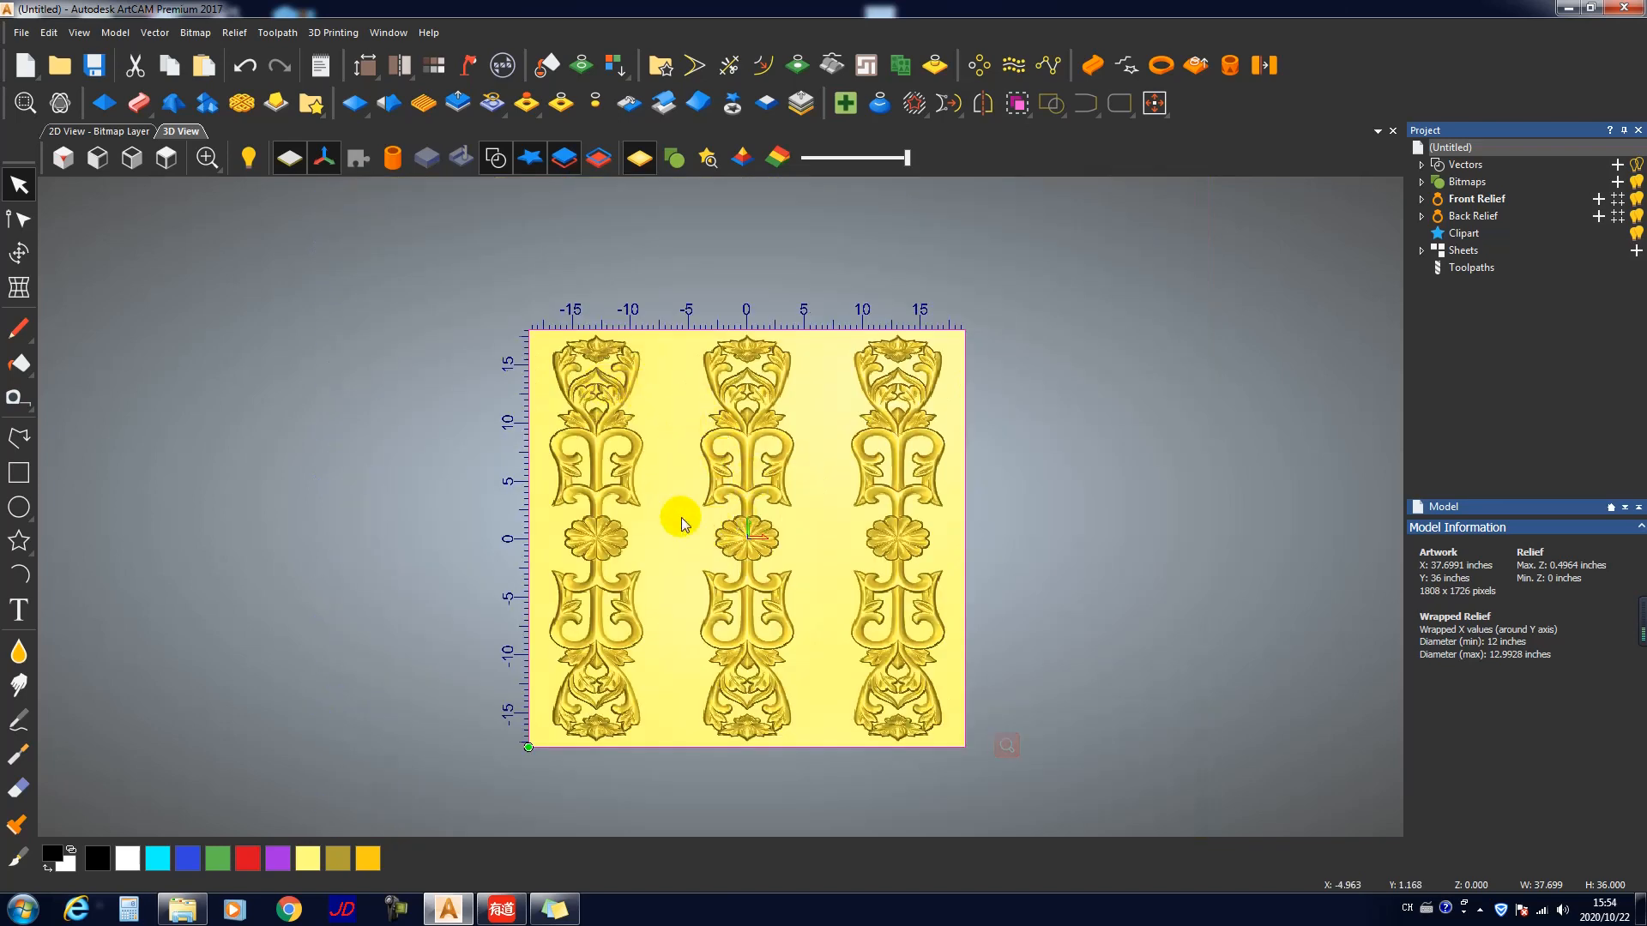
drag(681, 517, 830, 433)
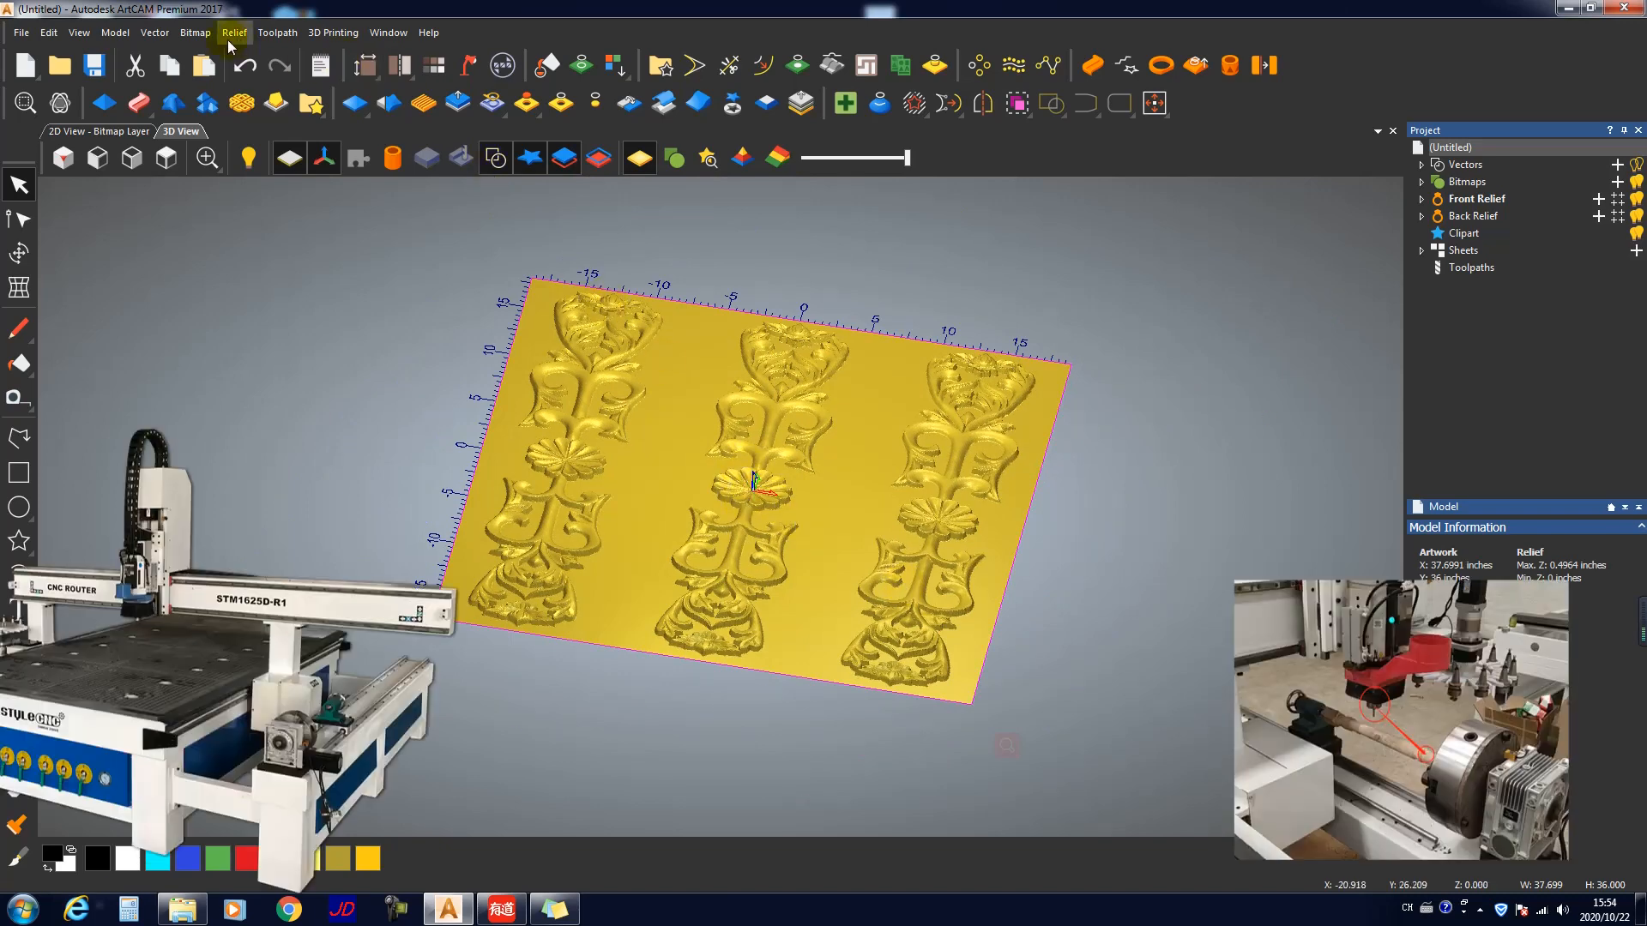
Step: Set the model position so that the cursor-chosen pixel 904,863 at the model centre has real coordinates X 0, Y 18, Z 0
click(168, 157)
click(154, 32)
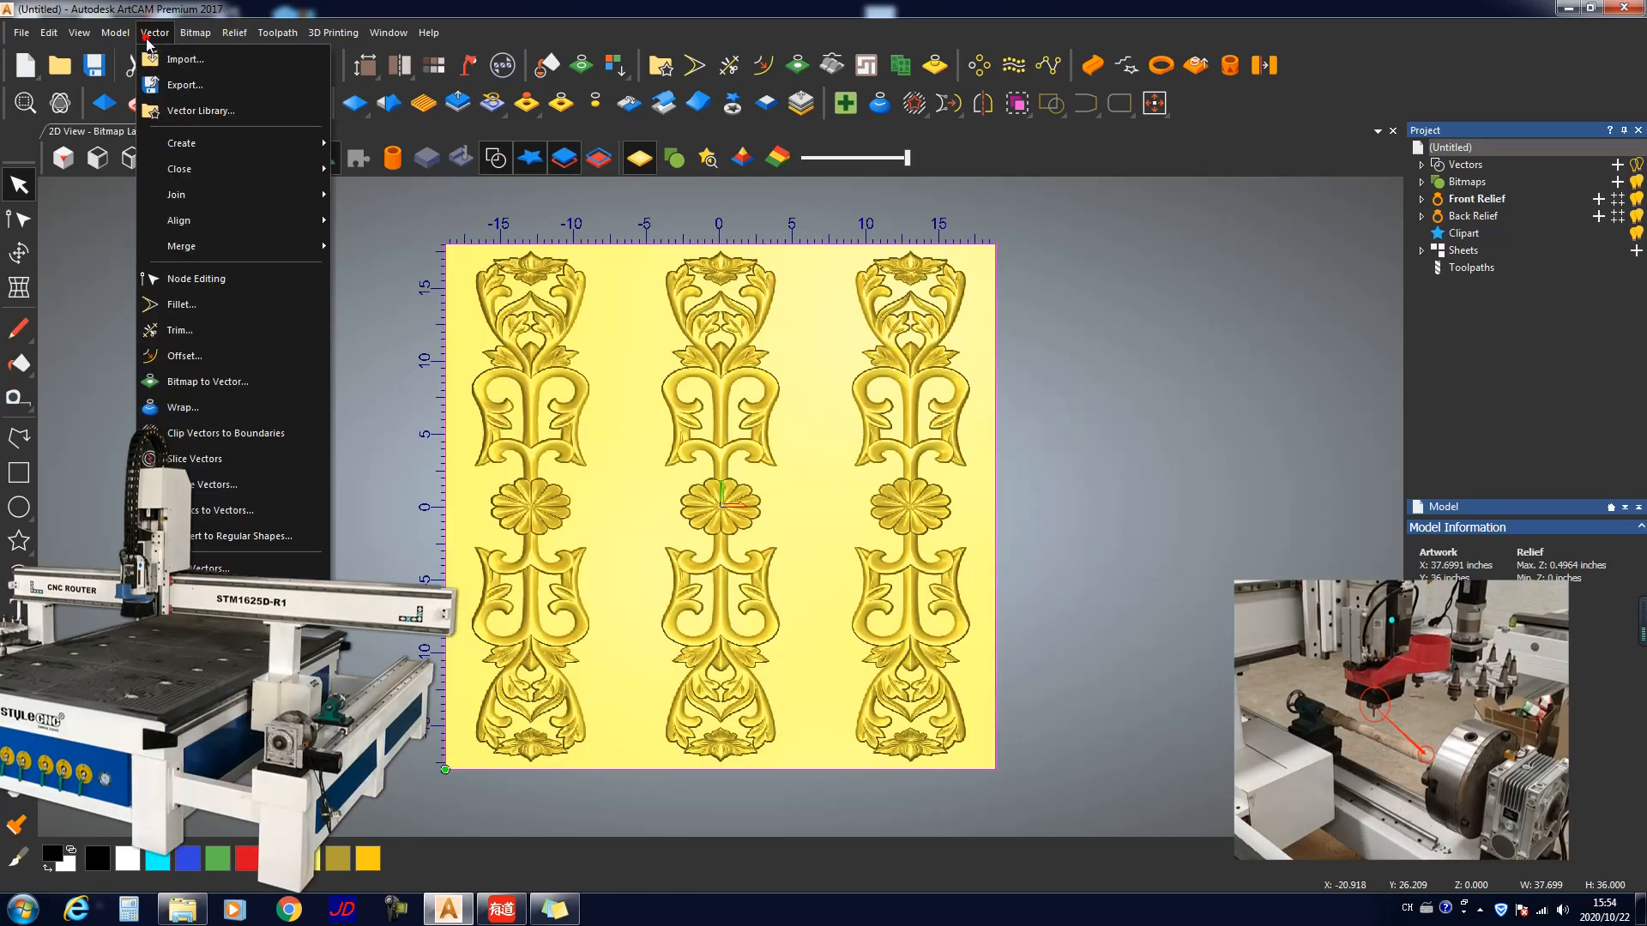
mouse_move(115, 32)
click(158, 85)
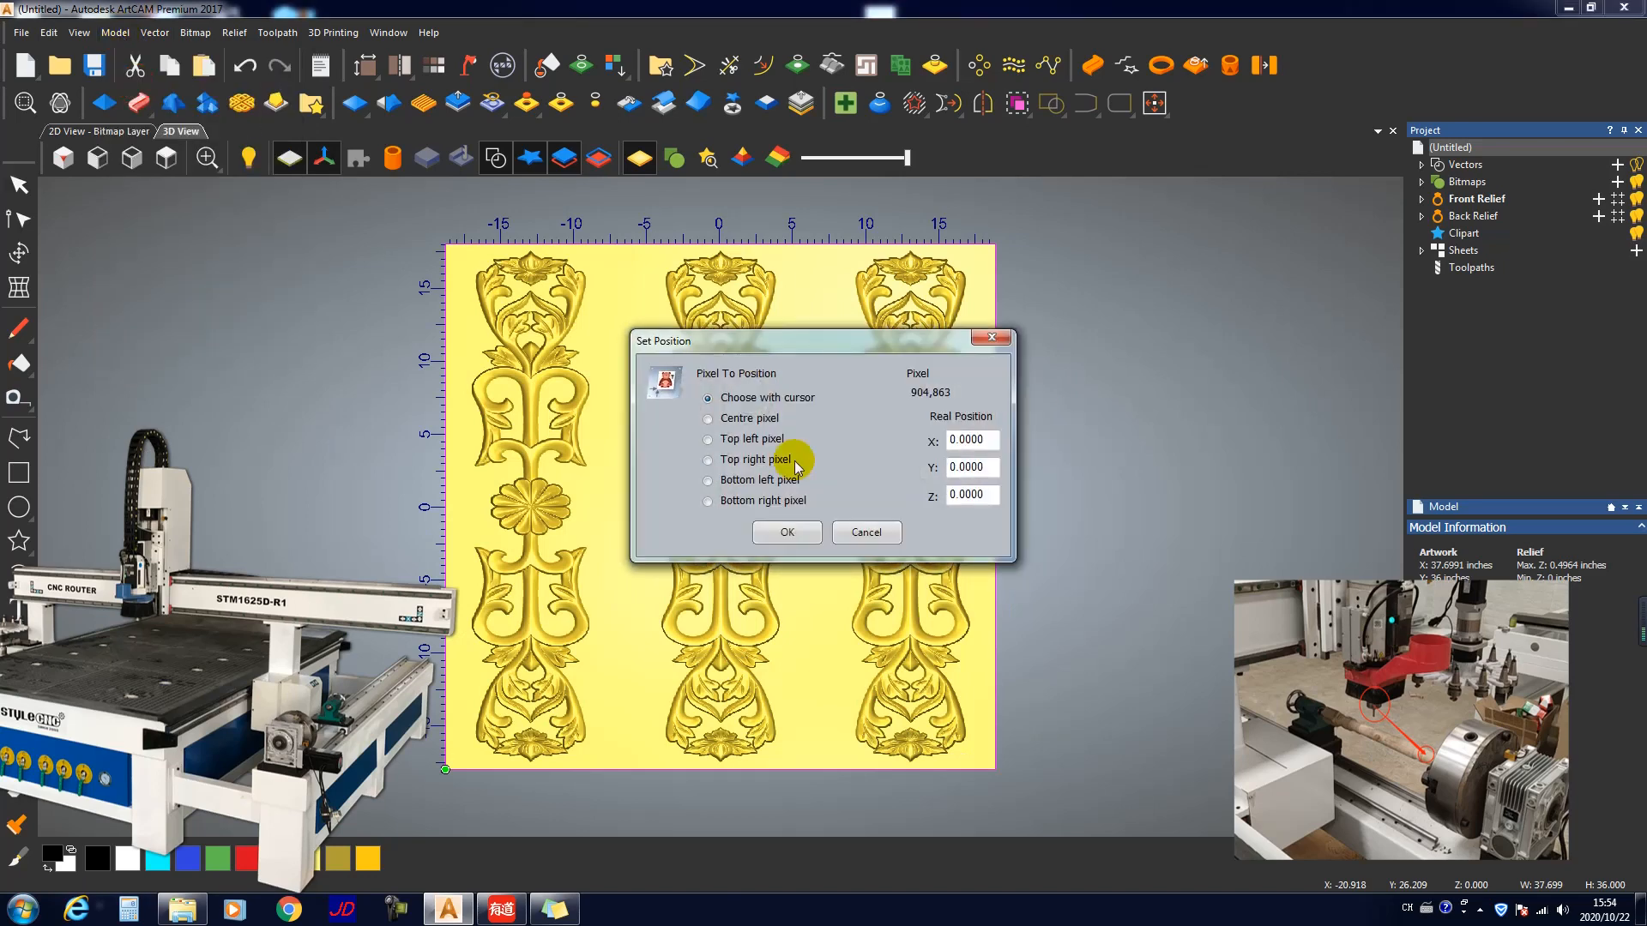
drag(820, 349, 352, 329)
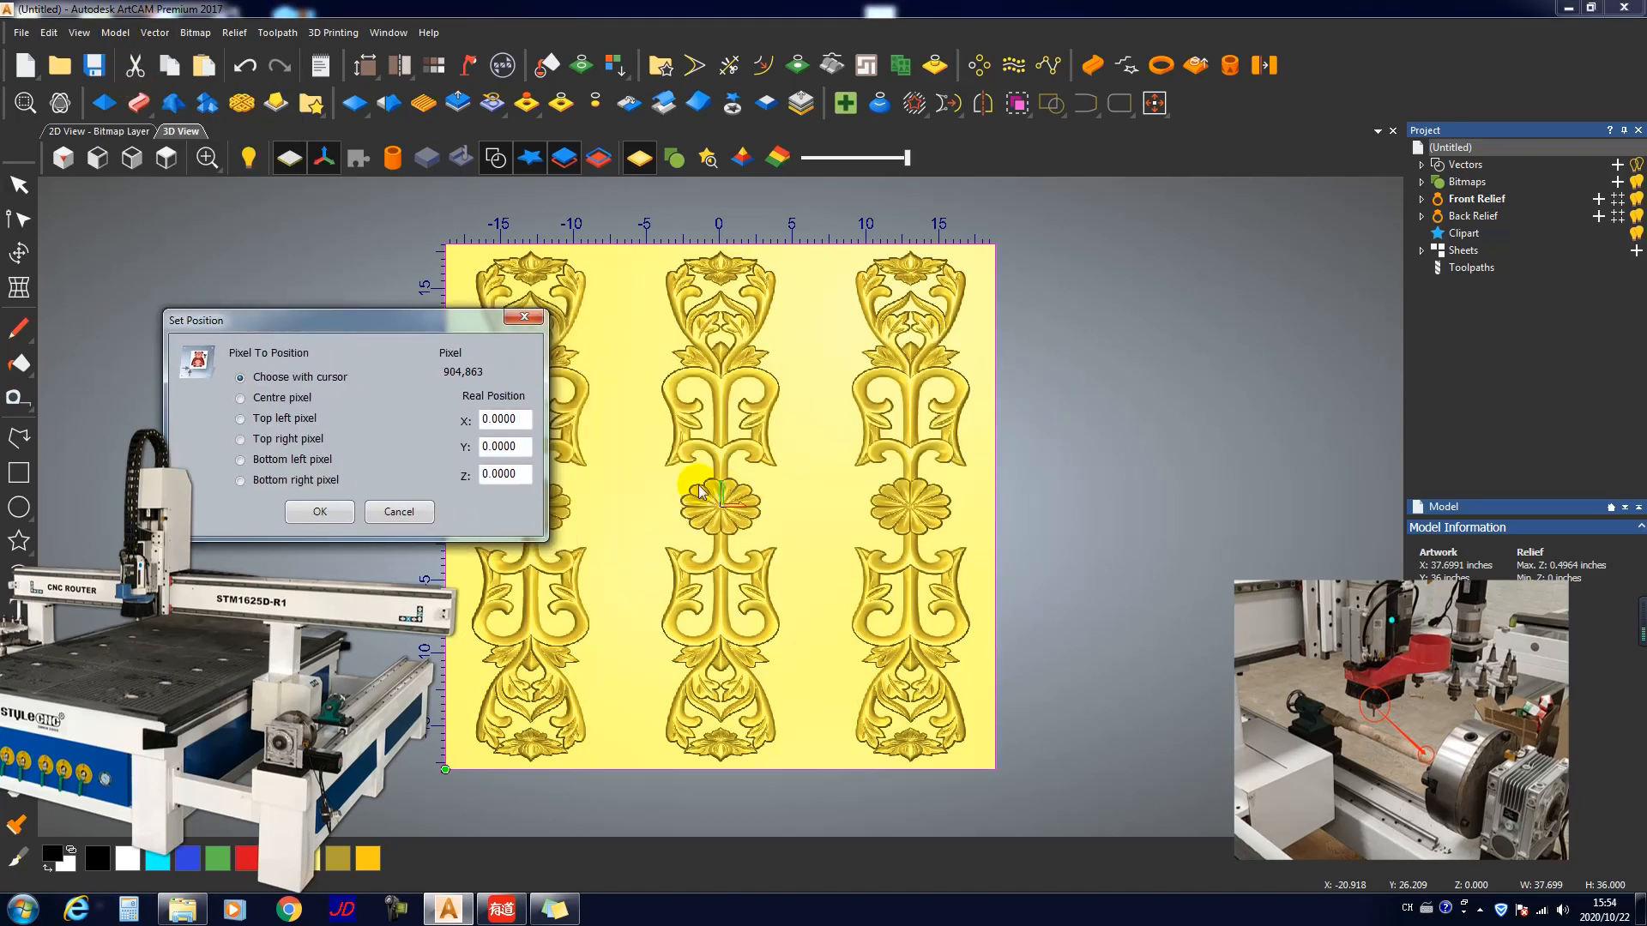
click(719, 780)
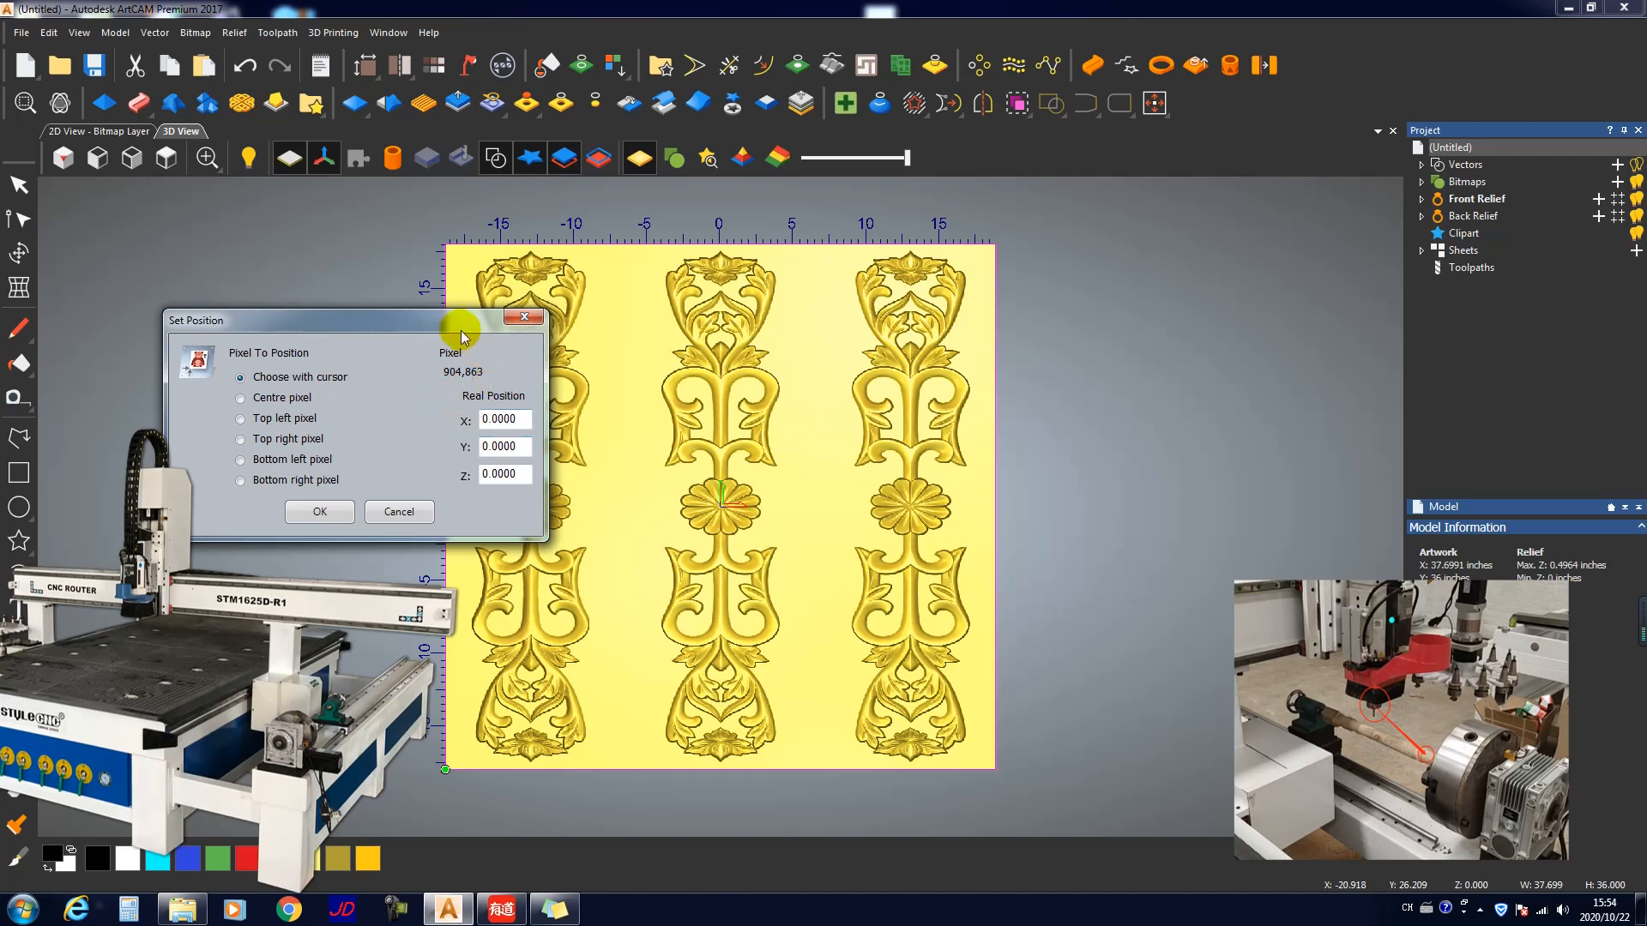
drag(450, 329, 384, 303)
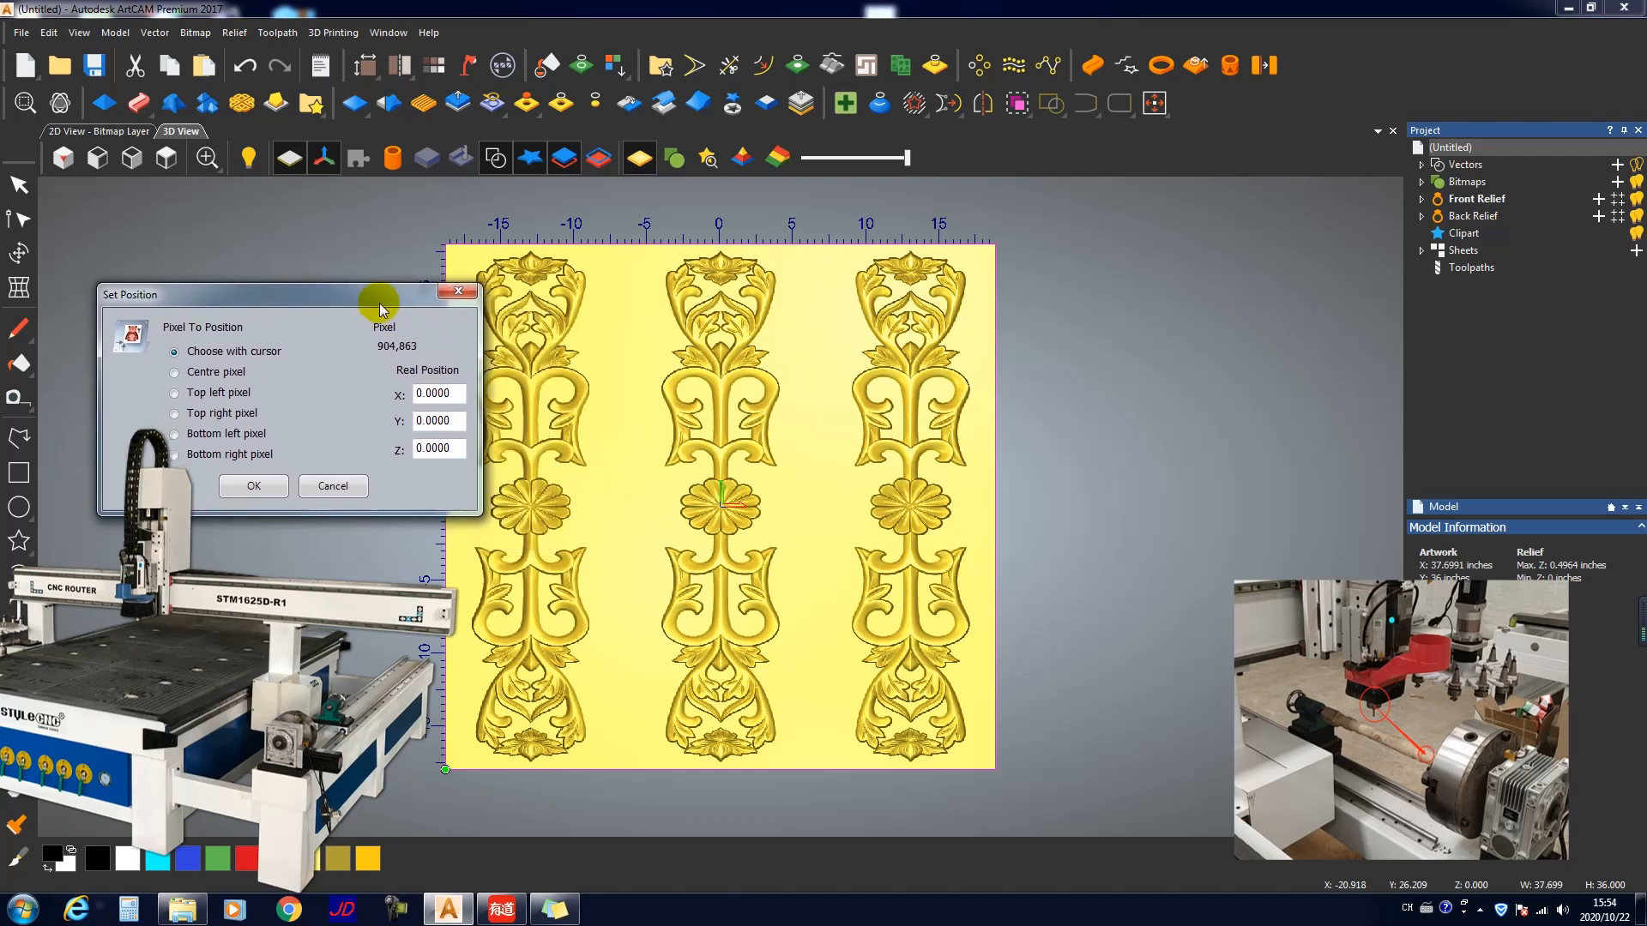
double_click(457, 420)
text(18)
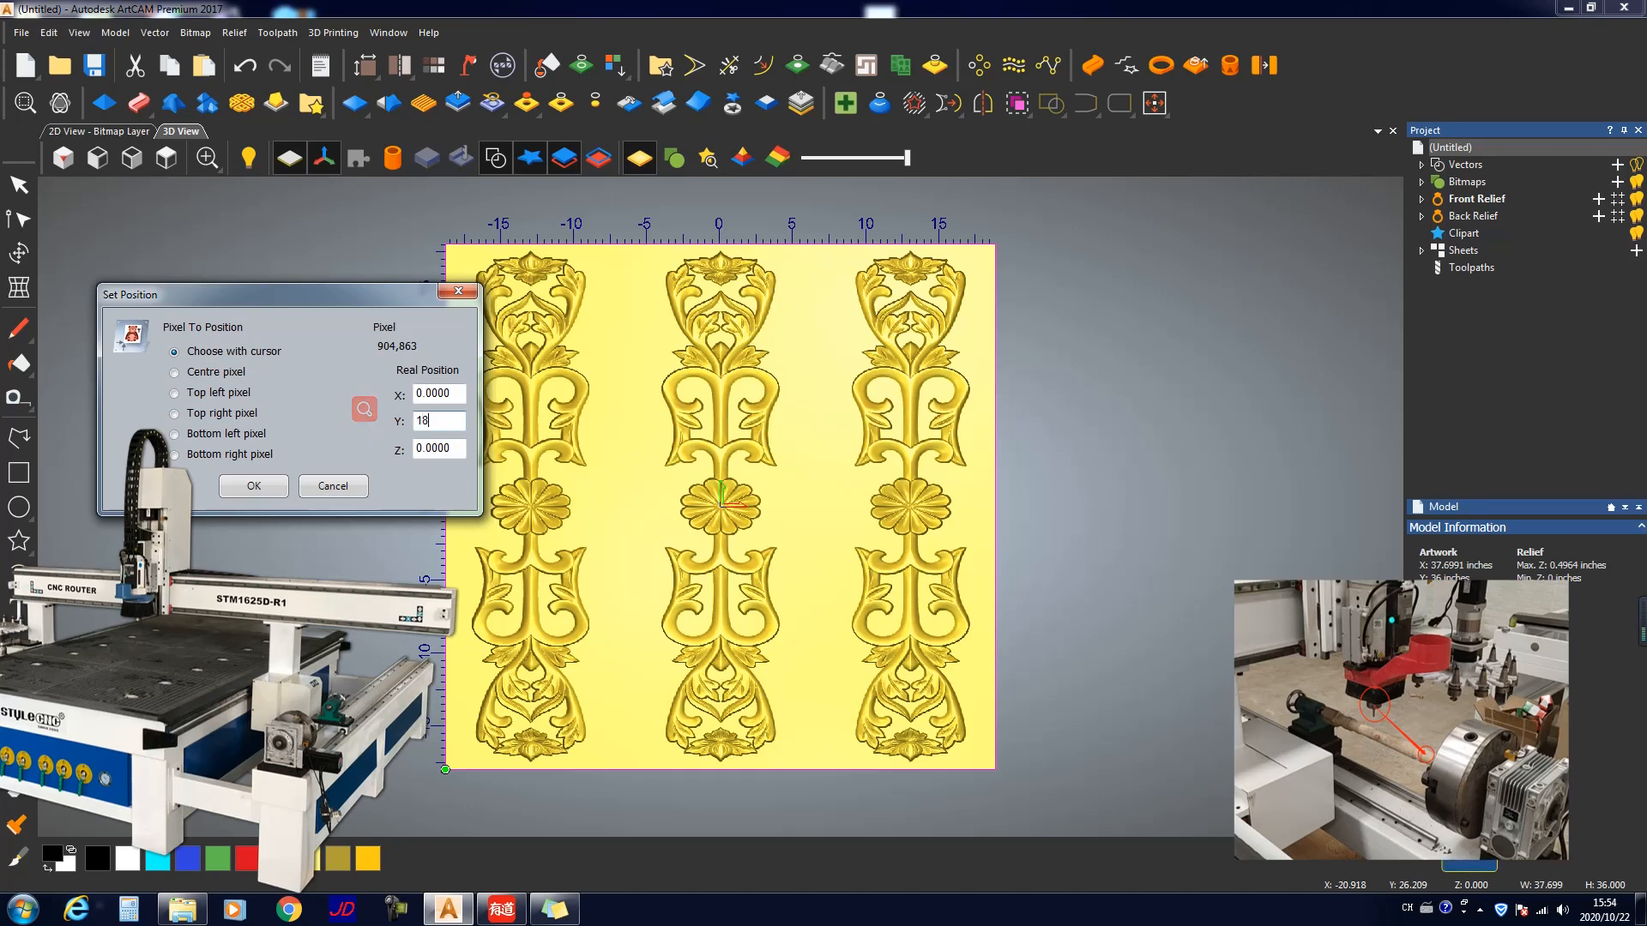
click(258, 485)
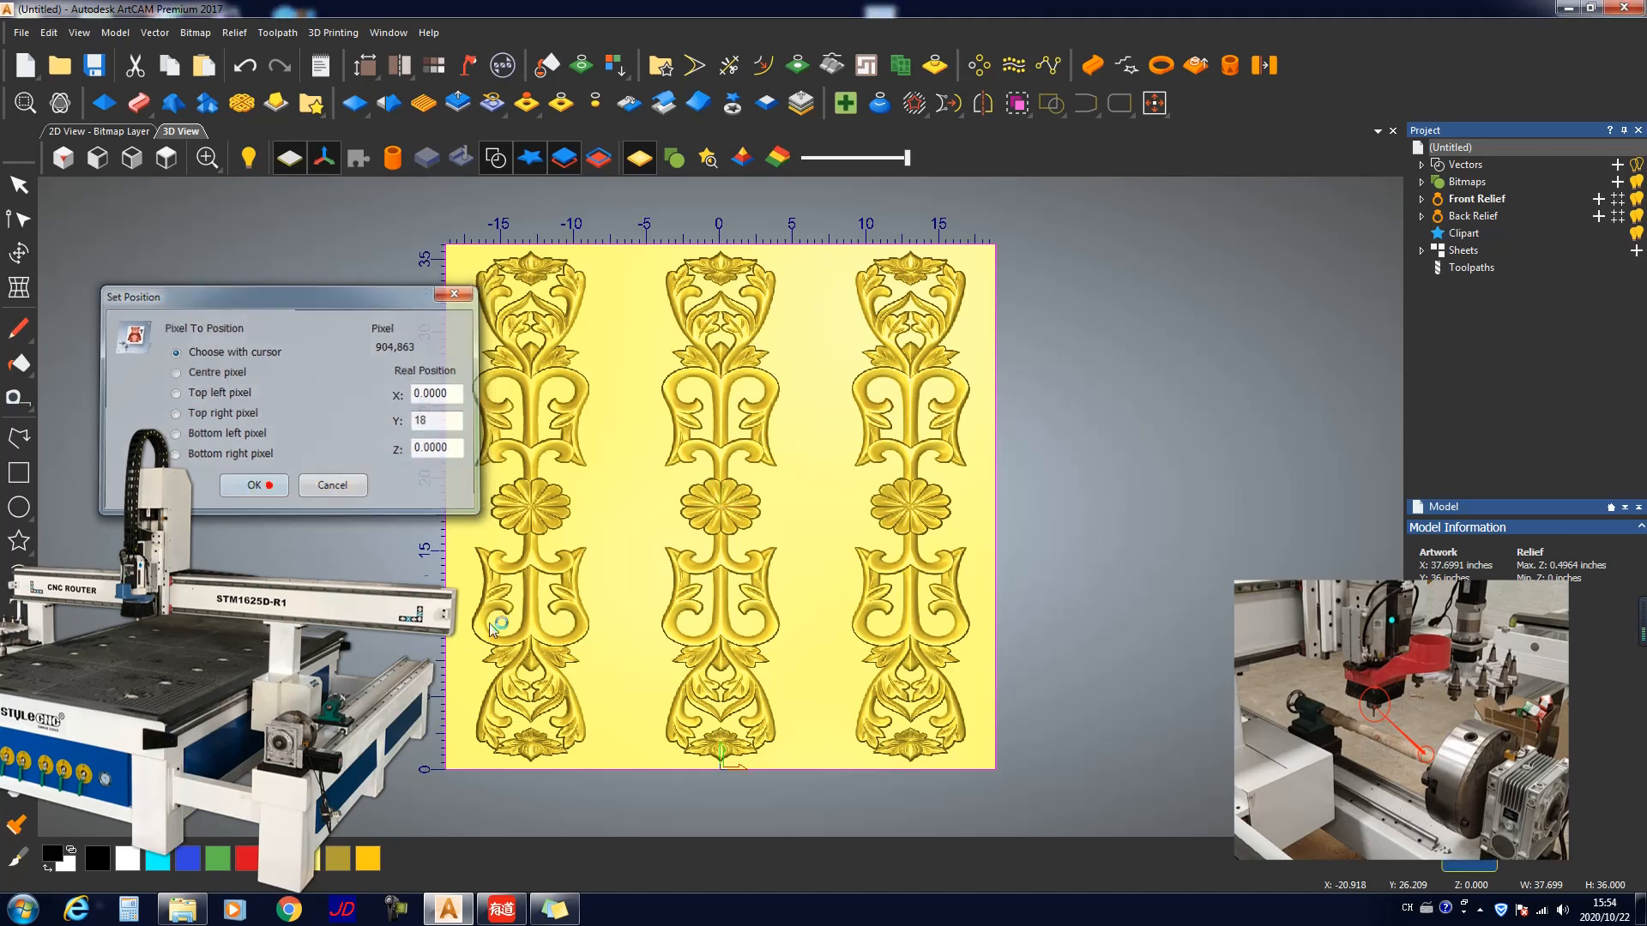
Step: Examine the location of the model origin relative to the lower edge of the relief from several angles
drag(724, 766, 729, 699)
scroll(733, 697, up, 10)
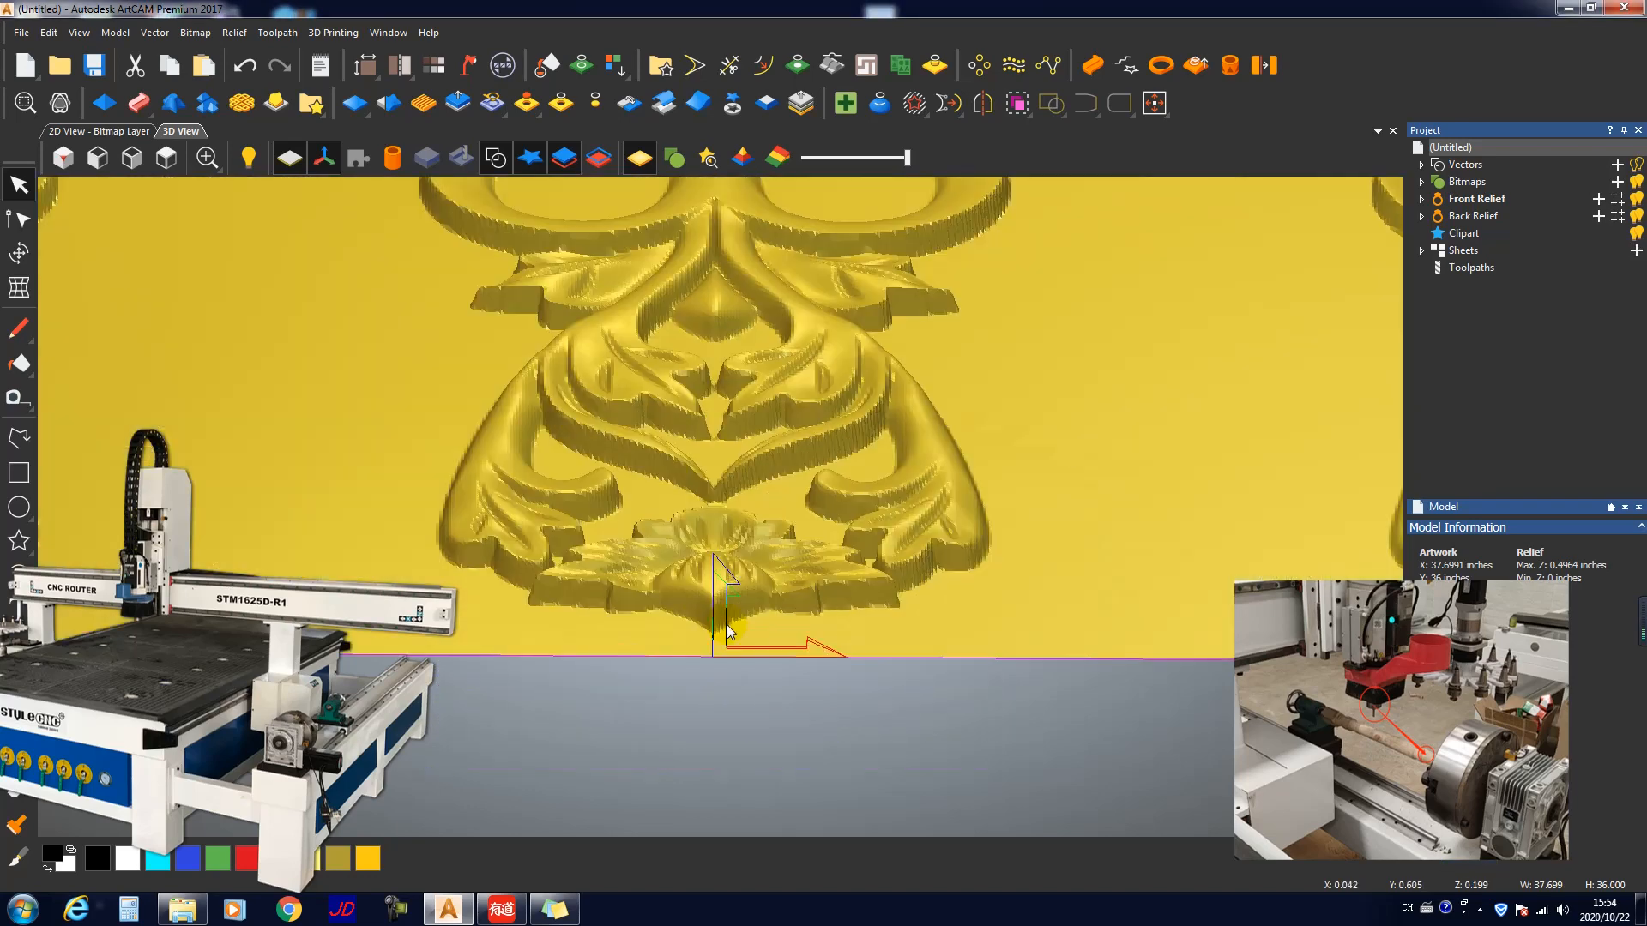
scroll(633, 668, down, 10)
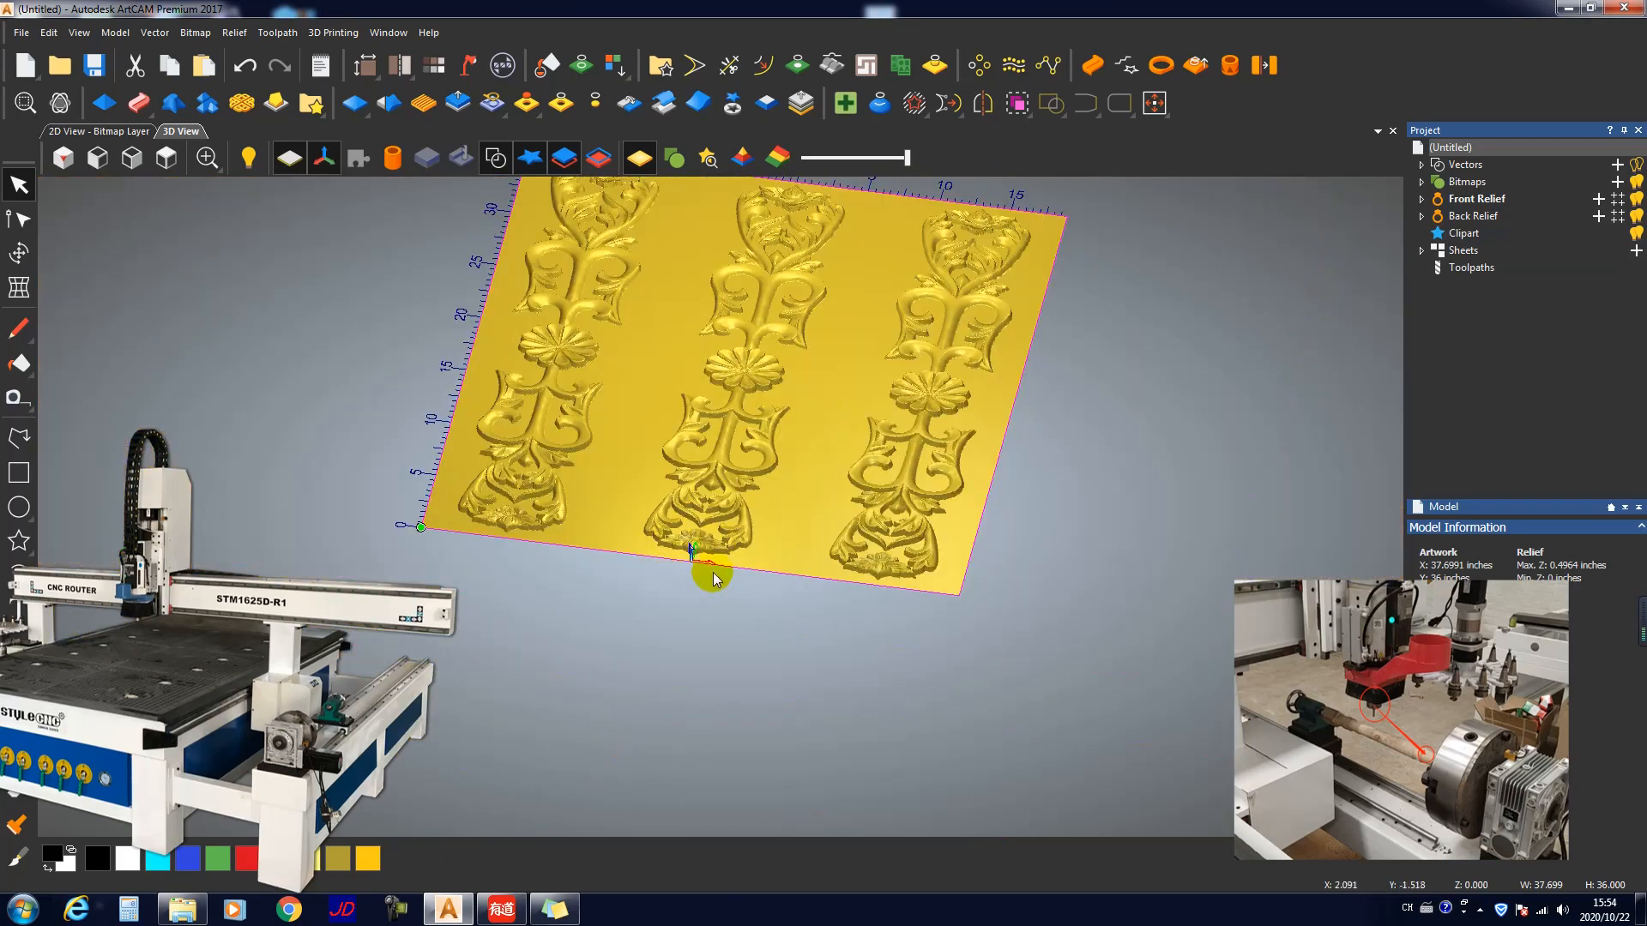
scroll(707, 566, up, 8)
scroll(678, 523, down, 7)
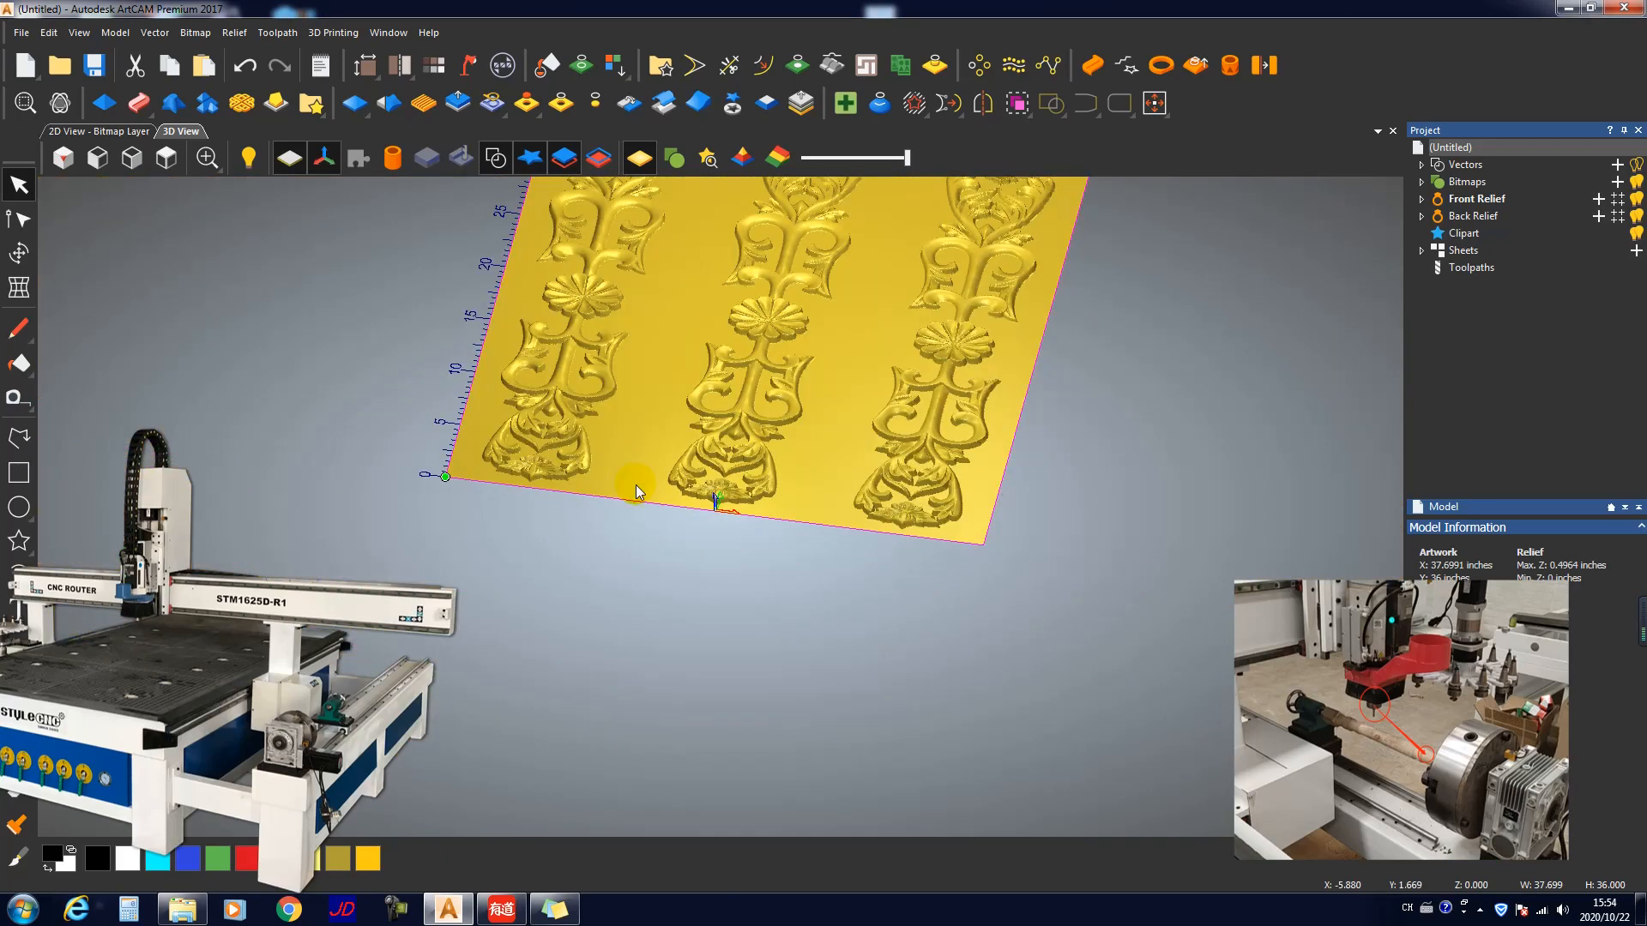
drag(636, 486, 712, 557)
scroll(710, 553, down, 5)
scroll(755, 446, up, 3)
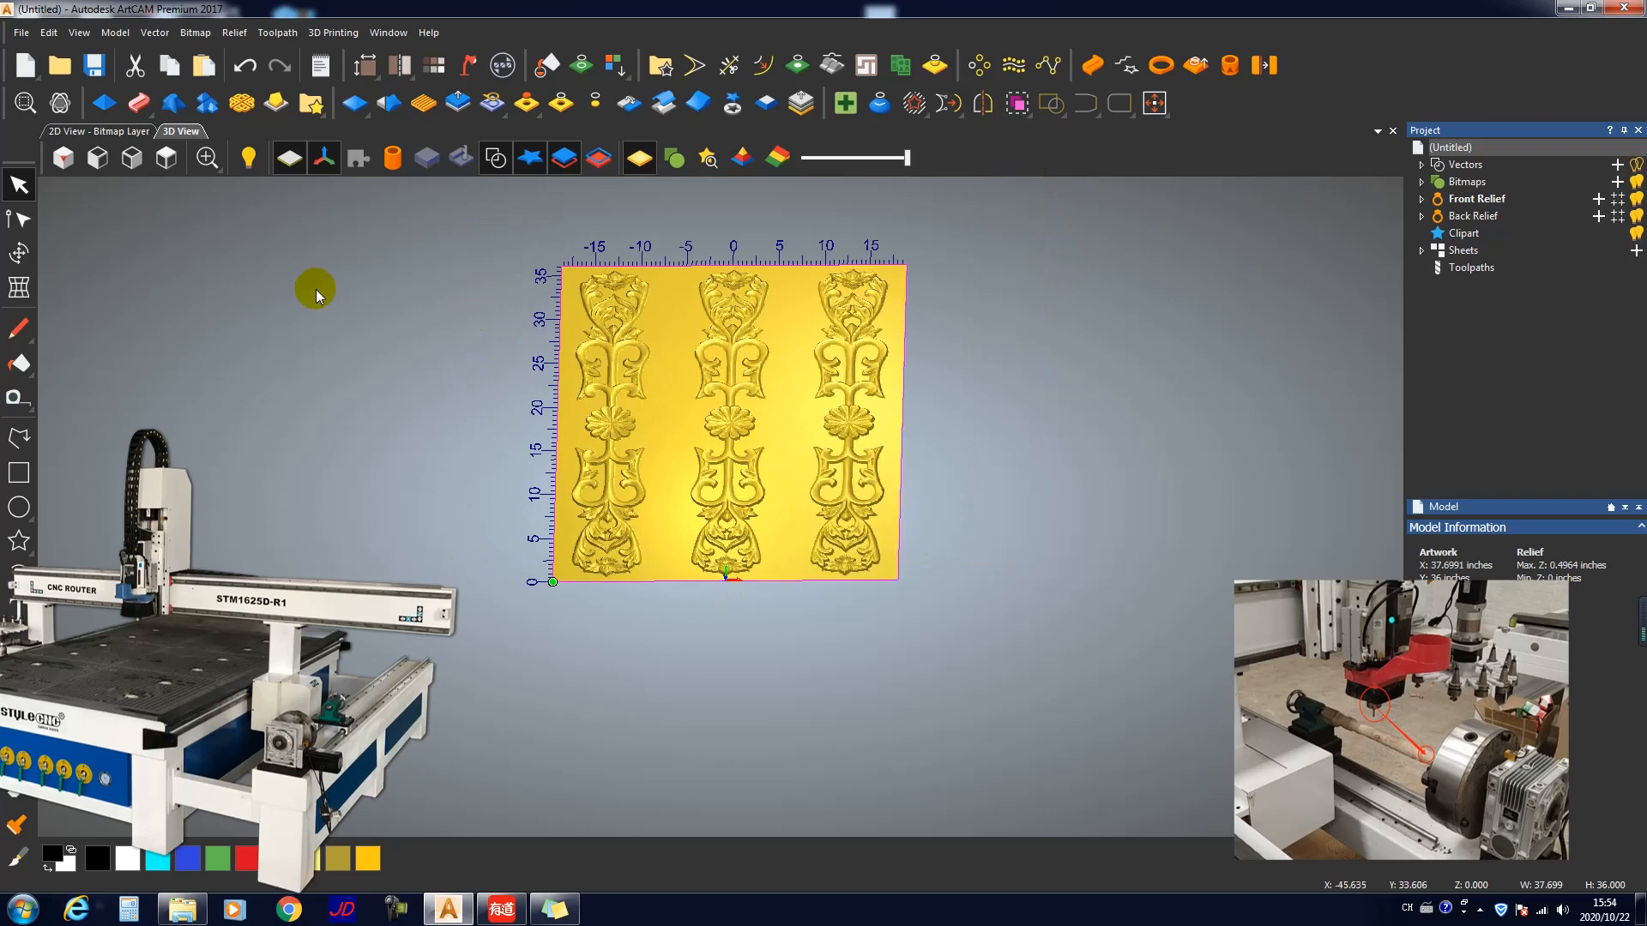
Step: Examine the flat model's three ornaments and outer boundary in both the 2D and 3D views
drag(783, 437, 806, 293)
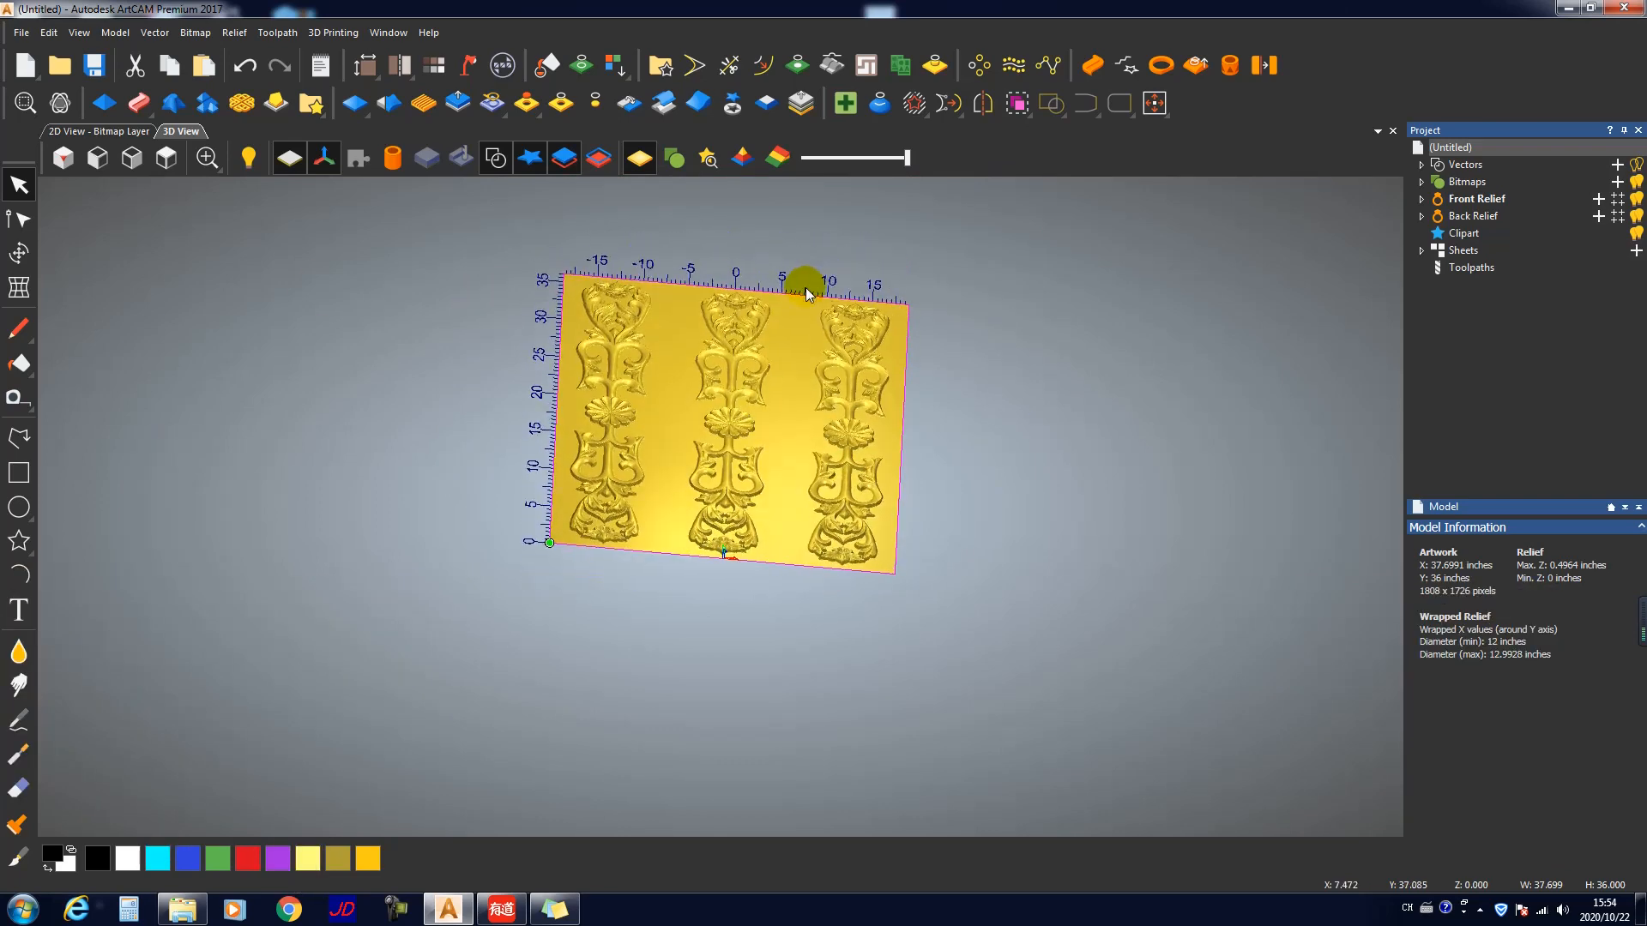
click(148, 133)
click(283, 157)
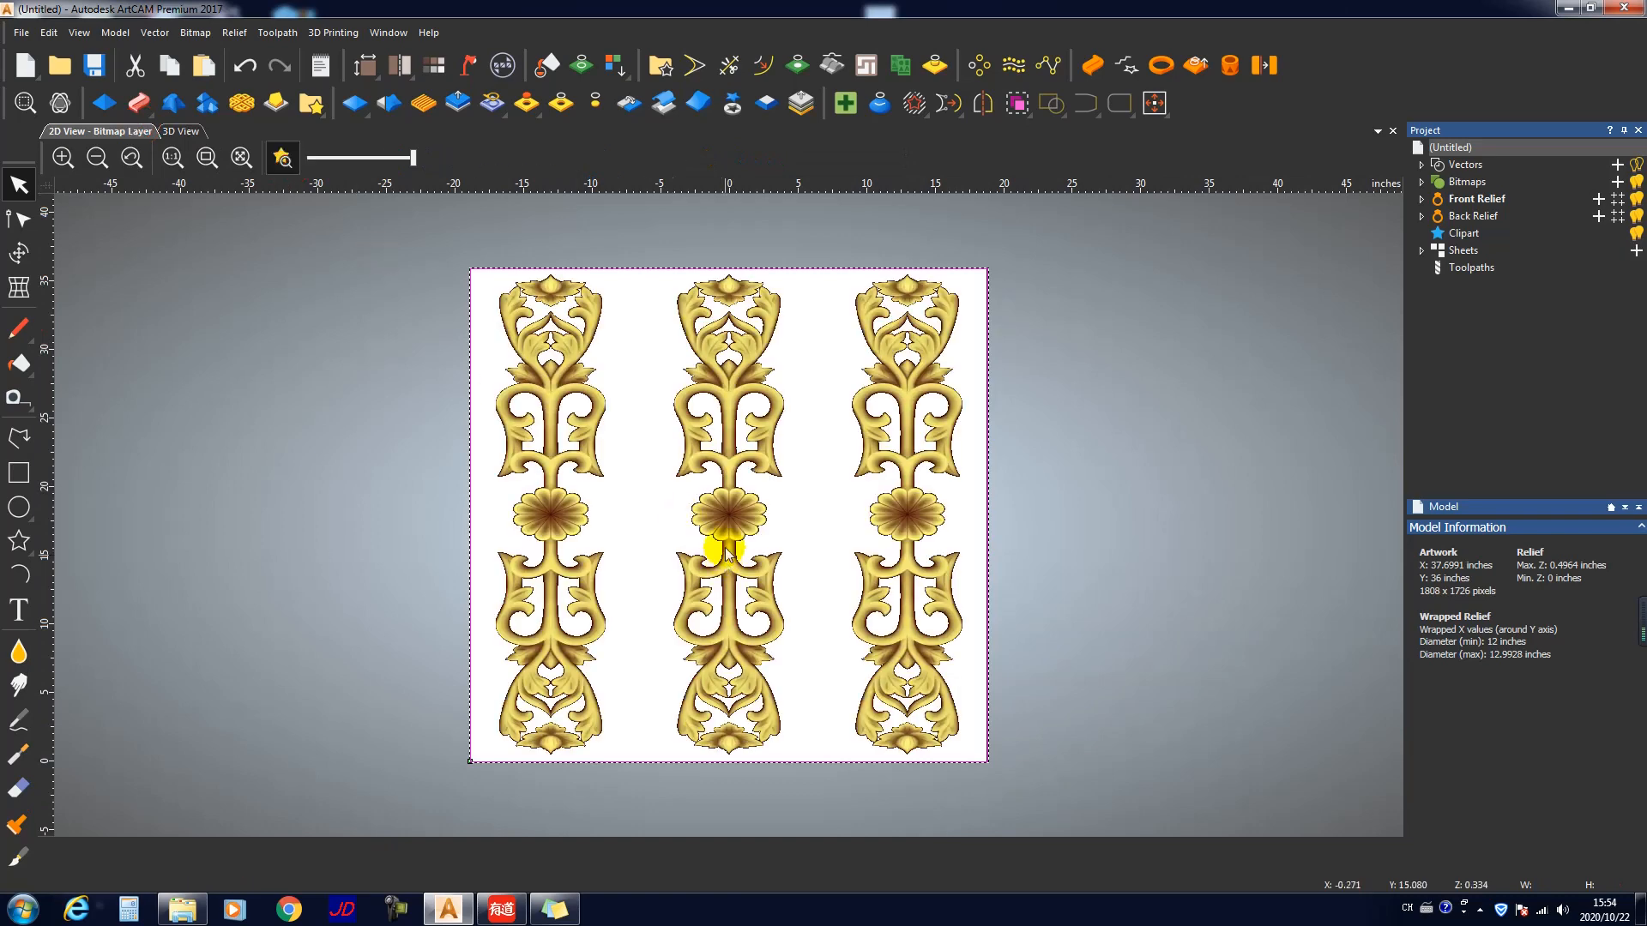
scroll(560, 287, up, 5)
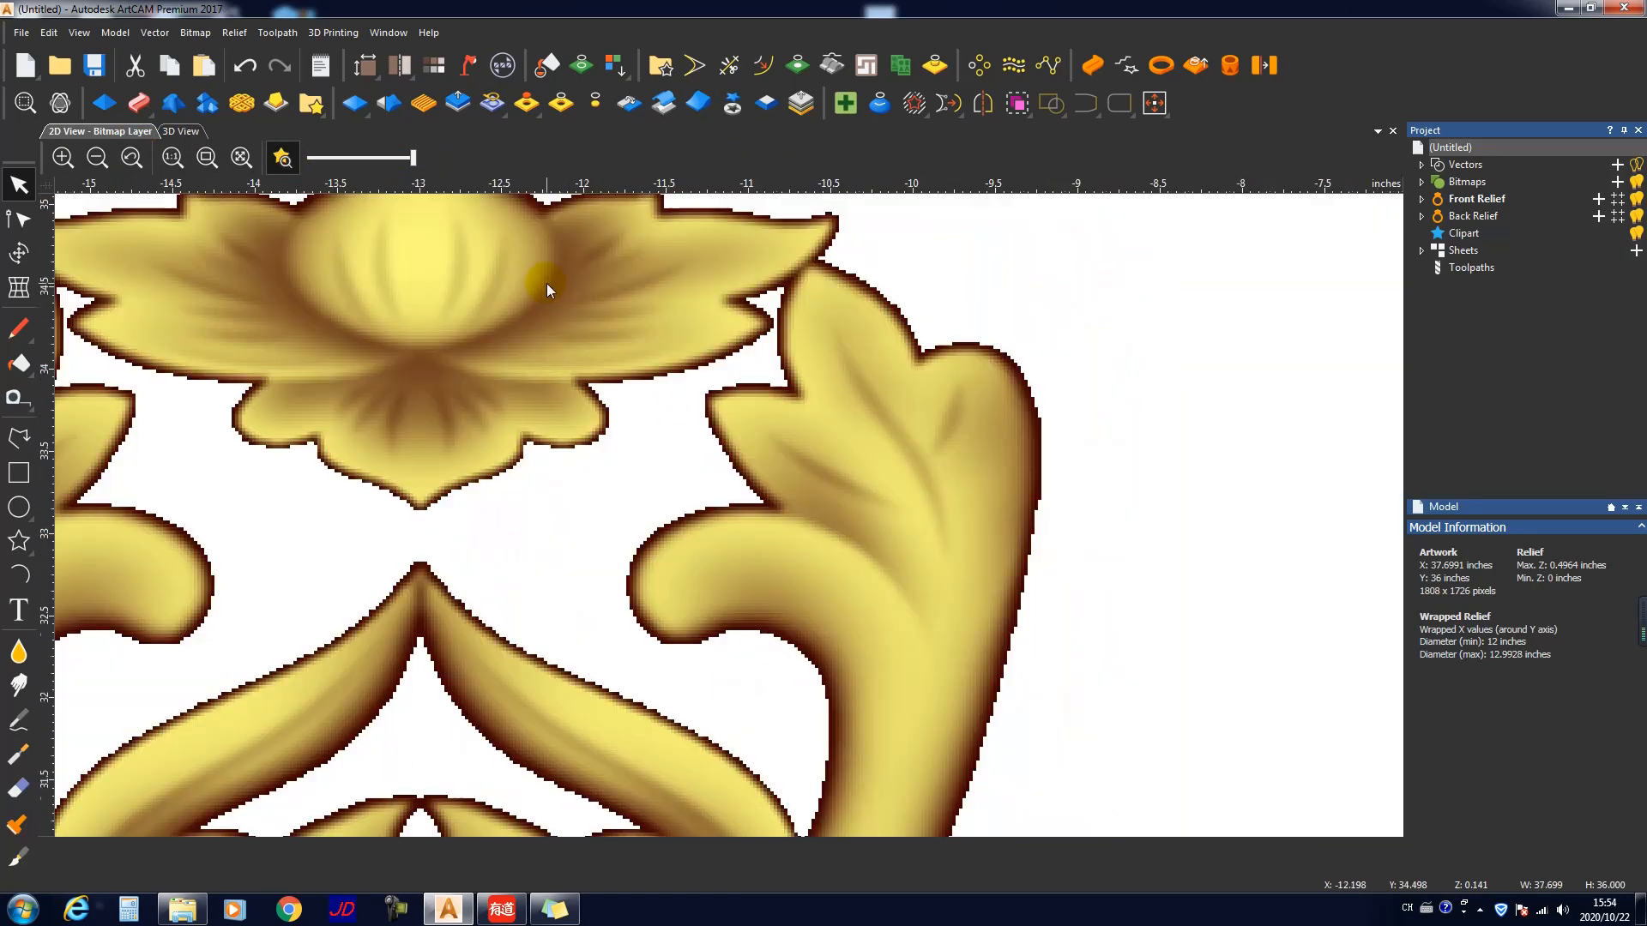
scroll(547, 283, down, 6)
click(182, 133)
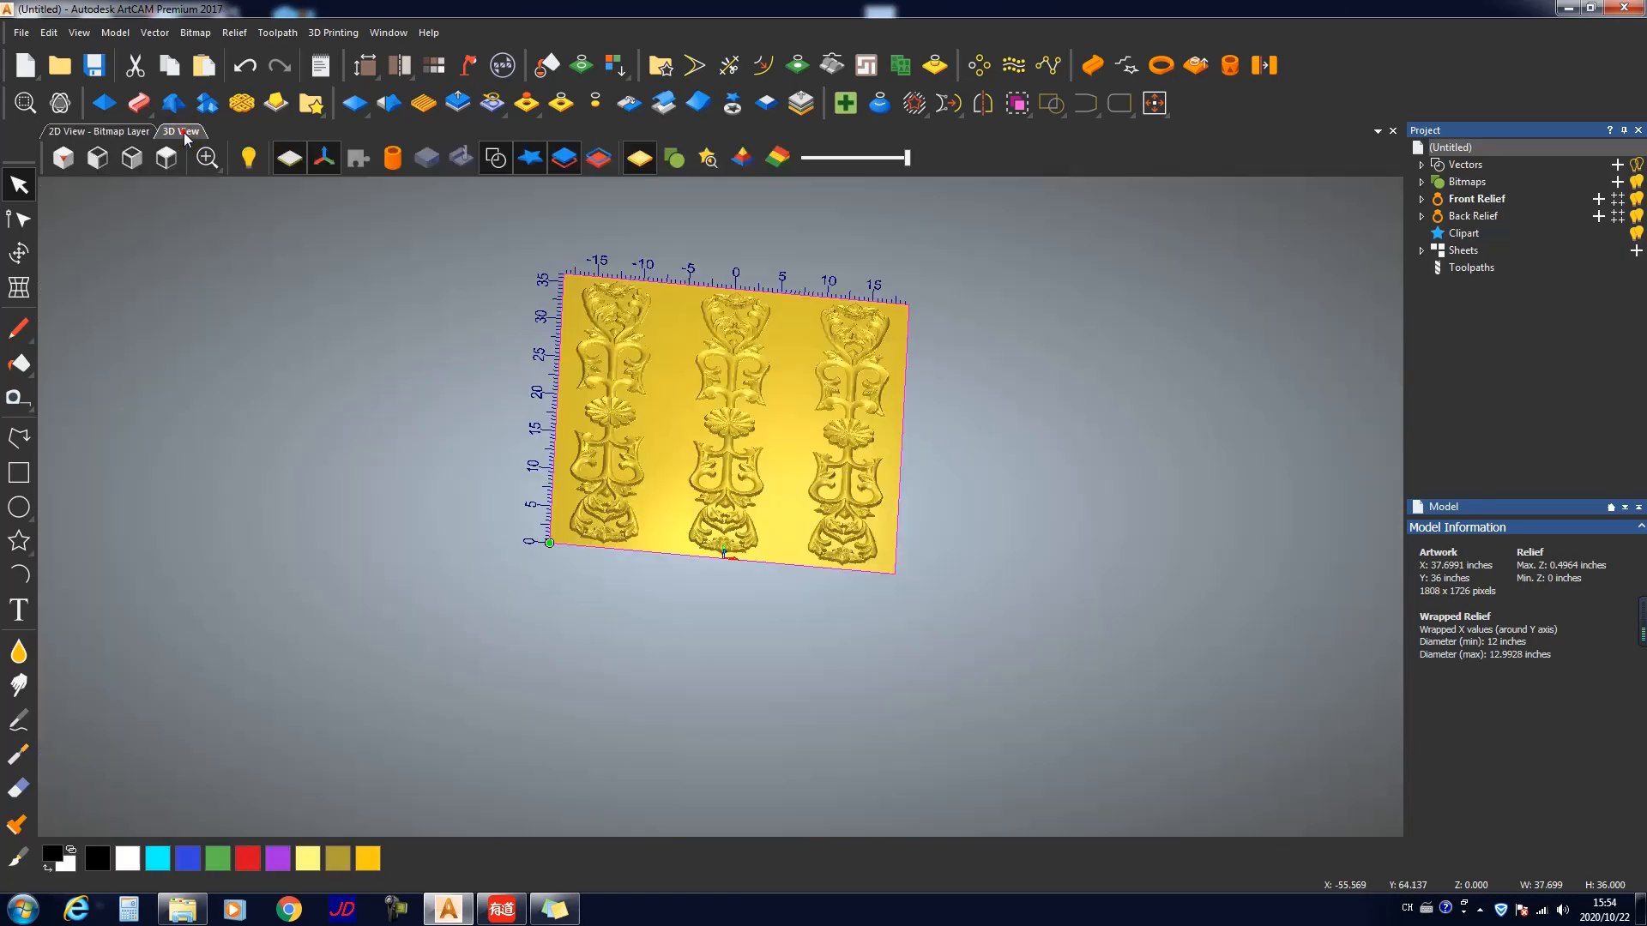
scroll(765, 452, up, 3)
drag(699, 452, 549, 448)
scroll(707, 426, up, 4)
scroll(725, 448, down, 6)
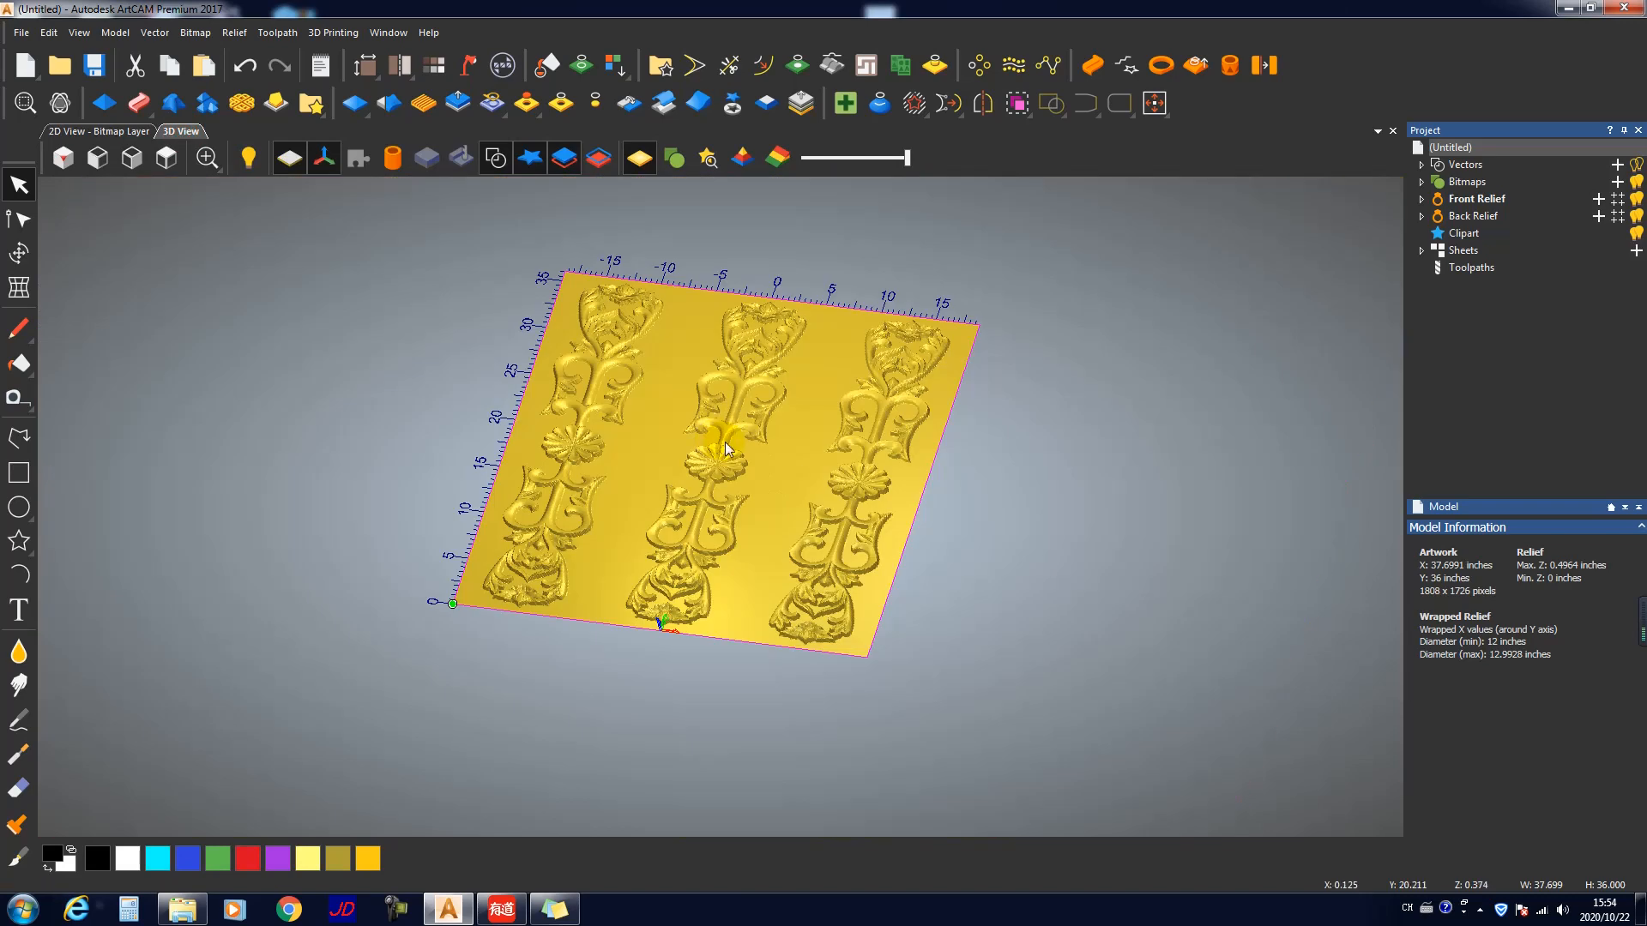
scroll(725, 447, up, 3)
Step: Start a Machine Relief 3D toolpath and set the area to machine to Selected Vectors, inside the vector
click(277, 33)
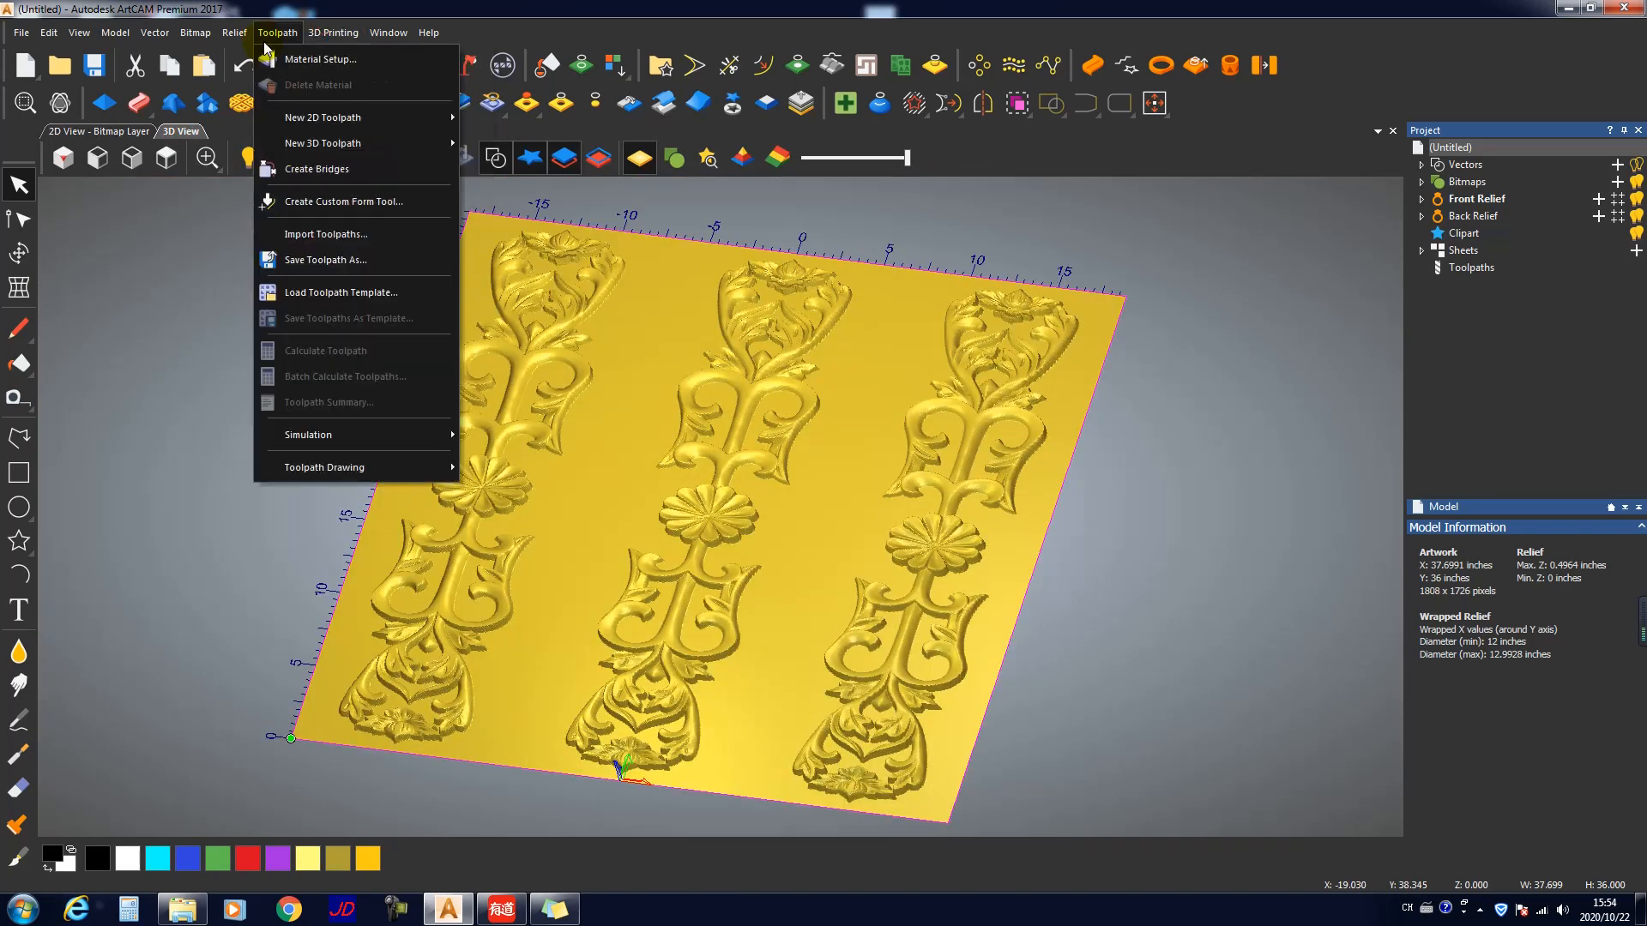
mouse_move(359, 148)
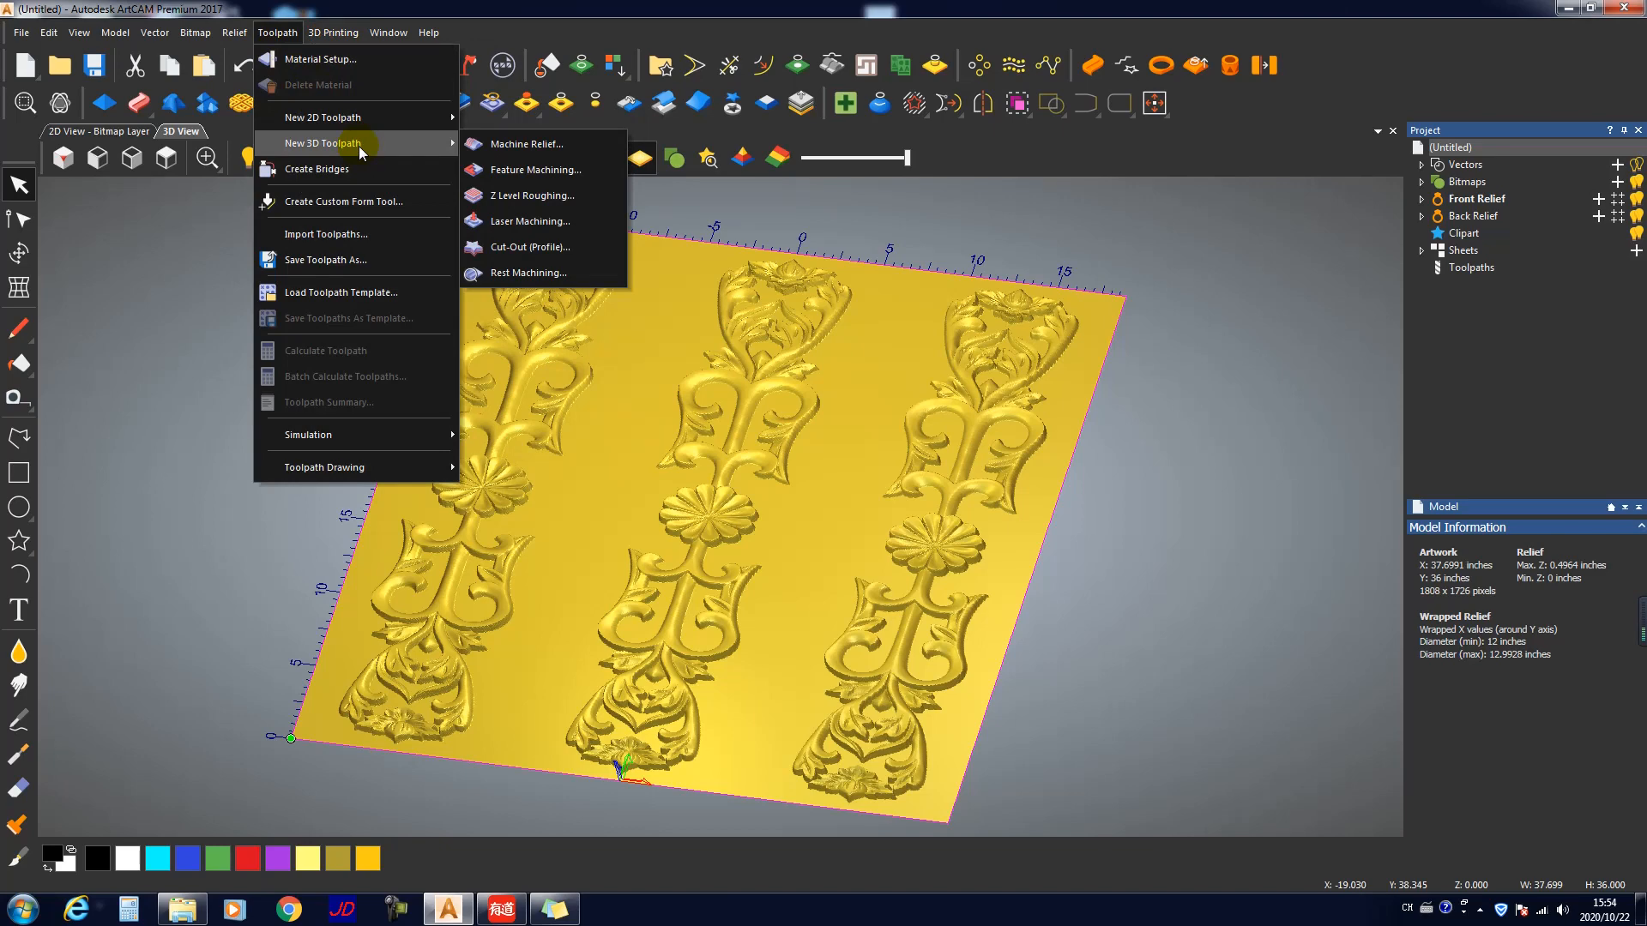
click(524, 144)
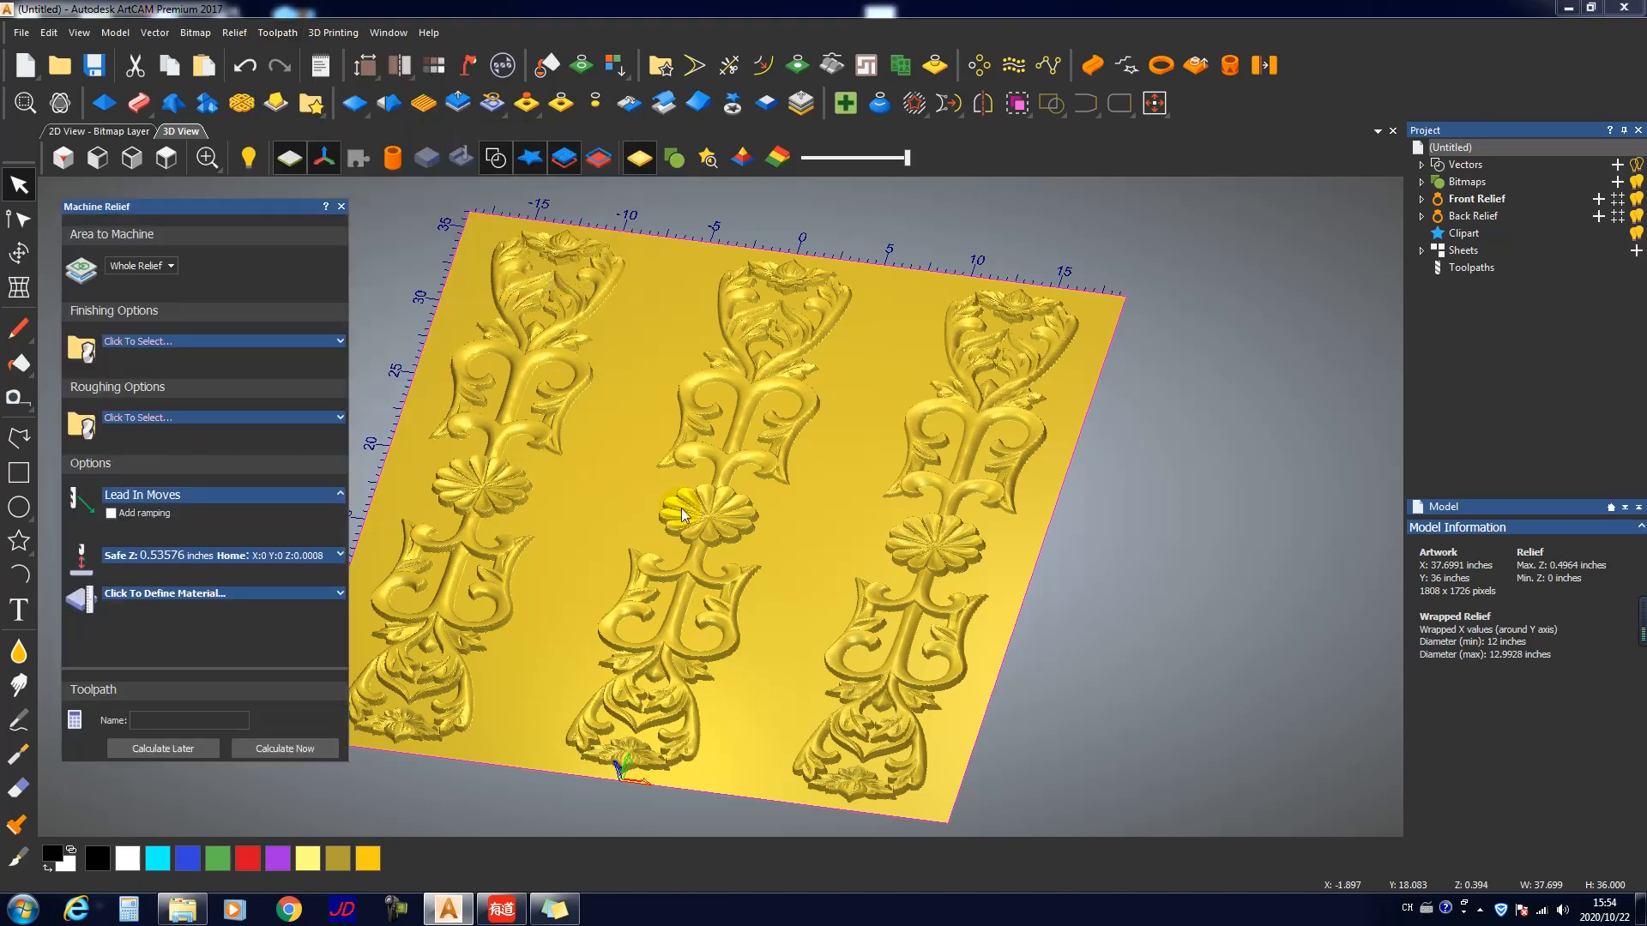
click(156, 265)
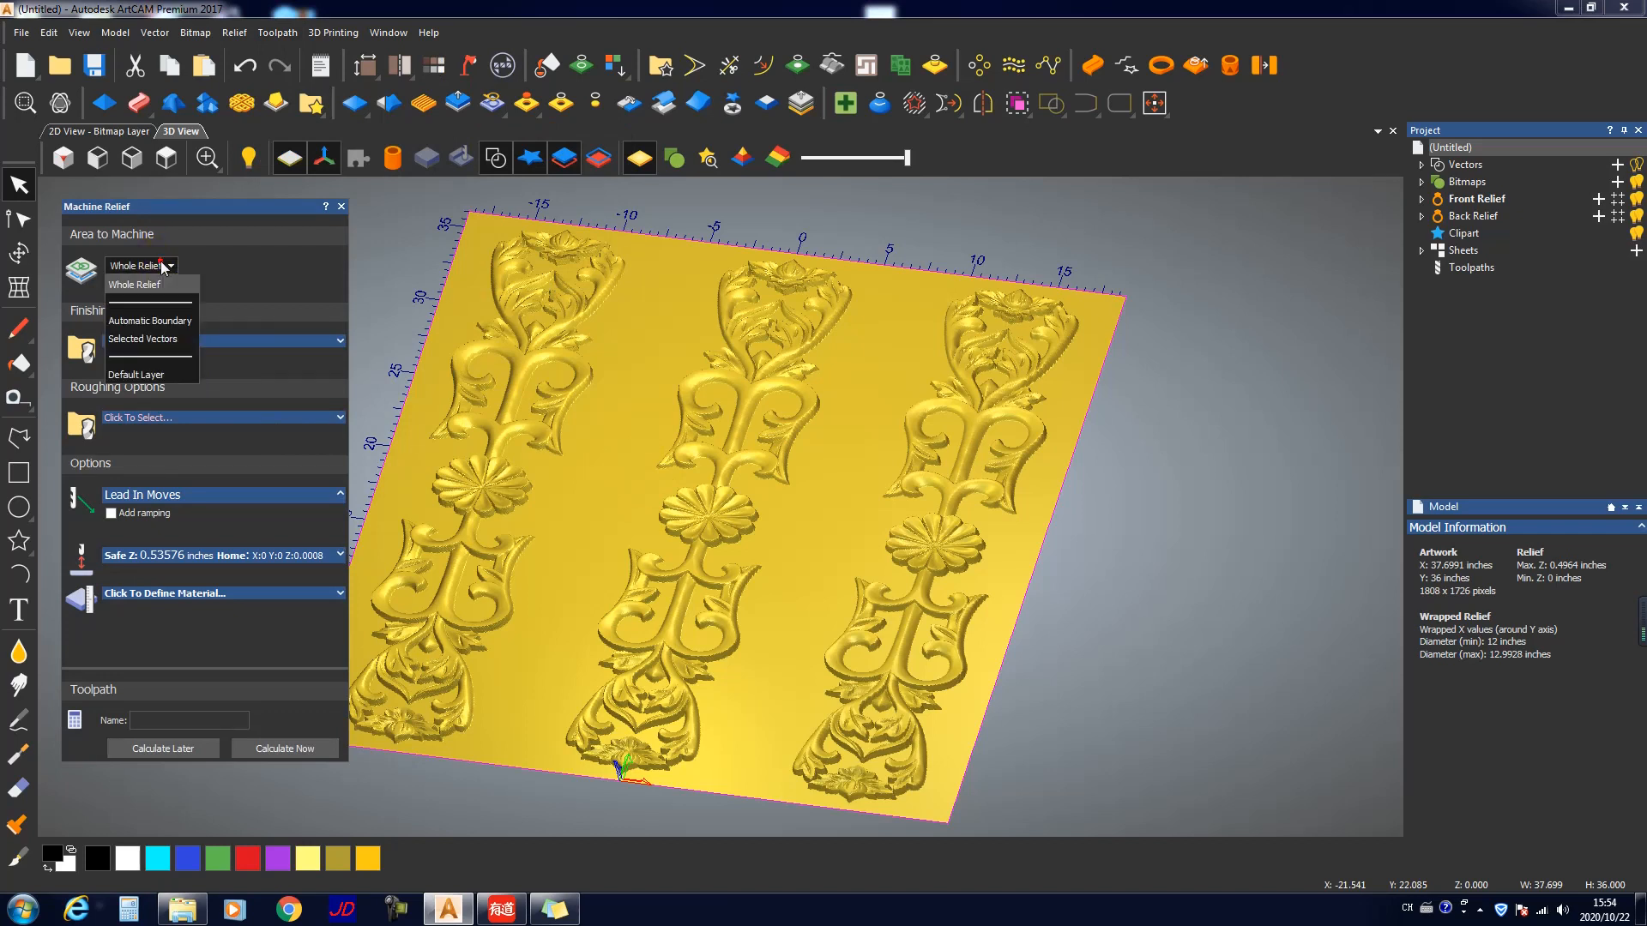
click(158, 263)
click(431, 317)
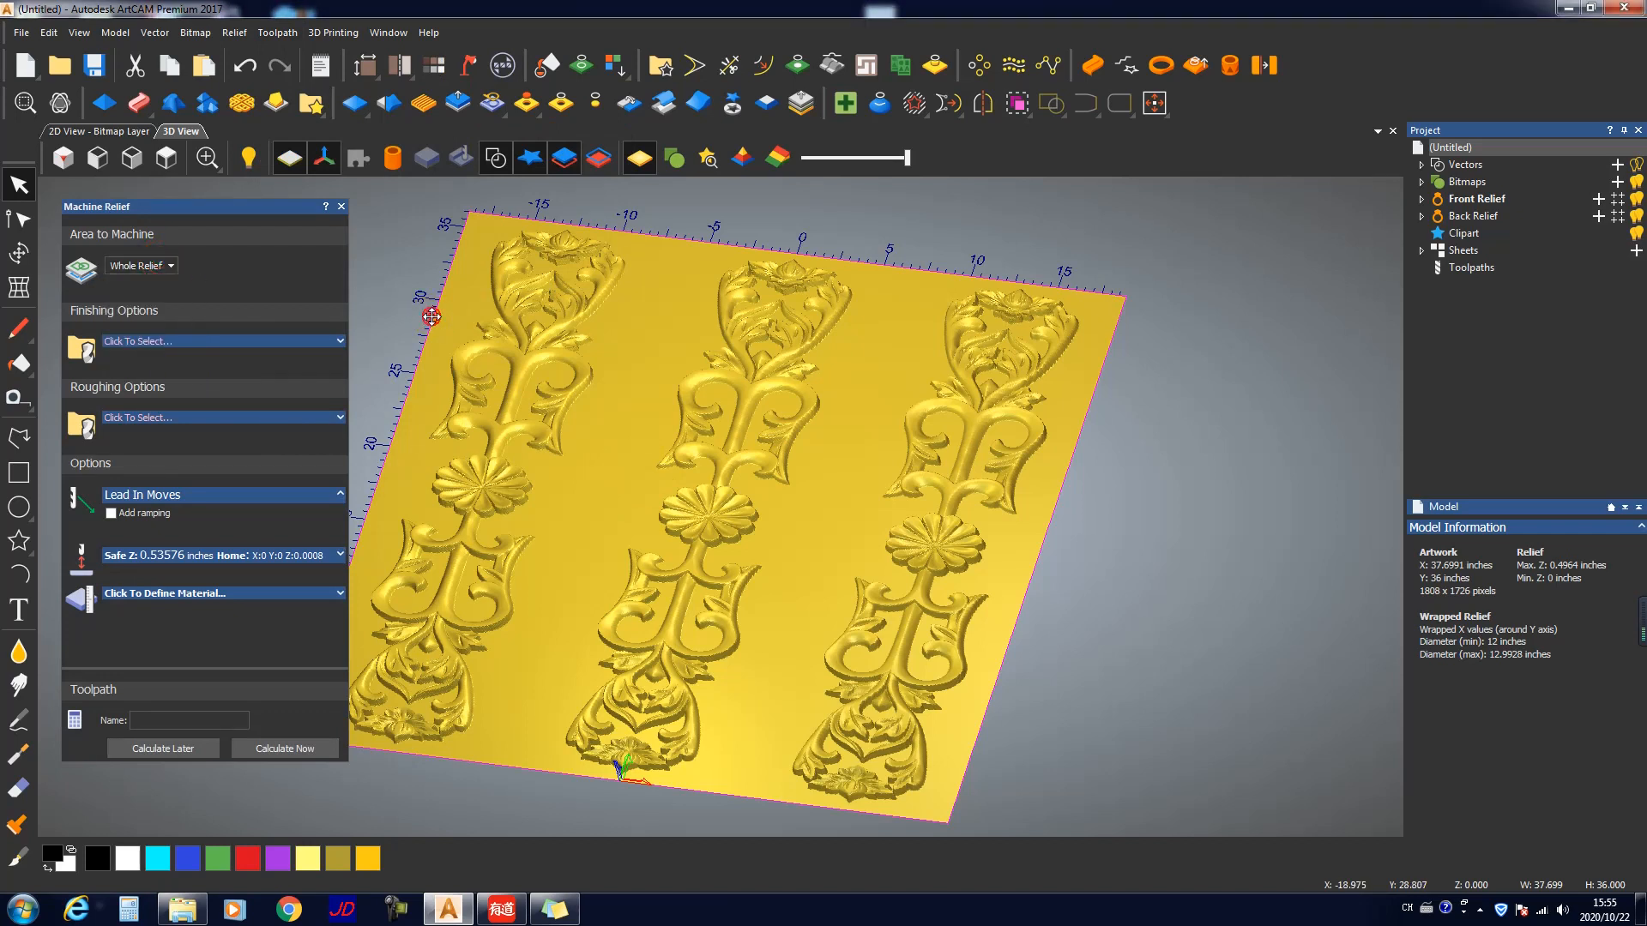
click(166, 268)
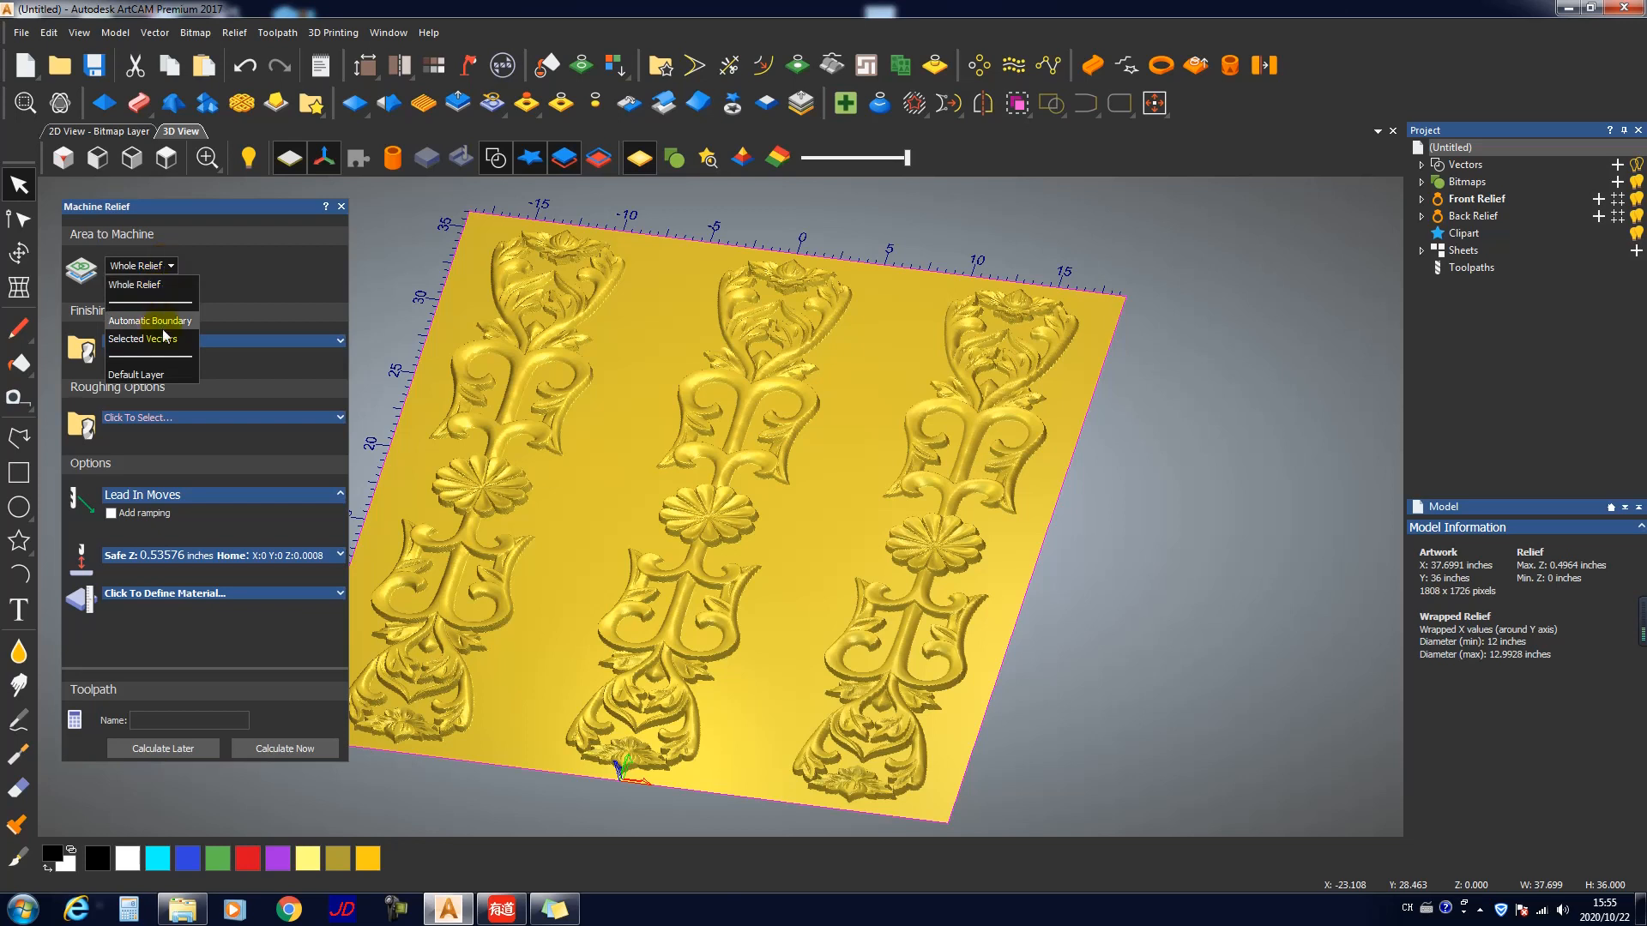
key(F9)
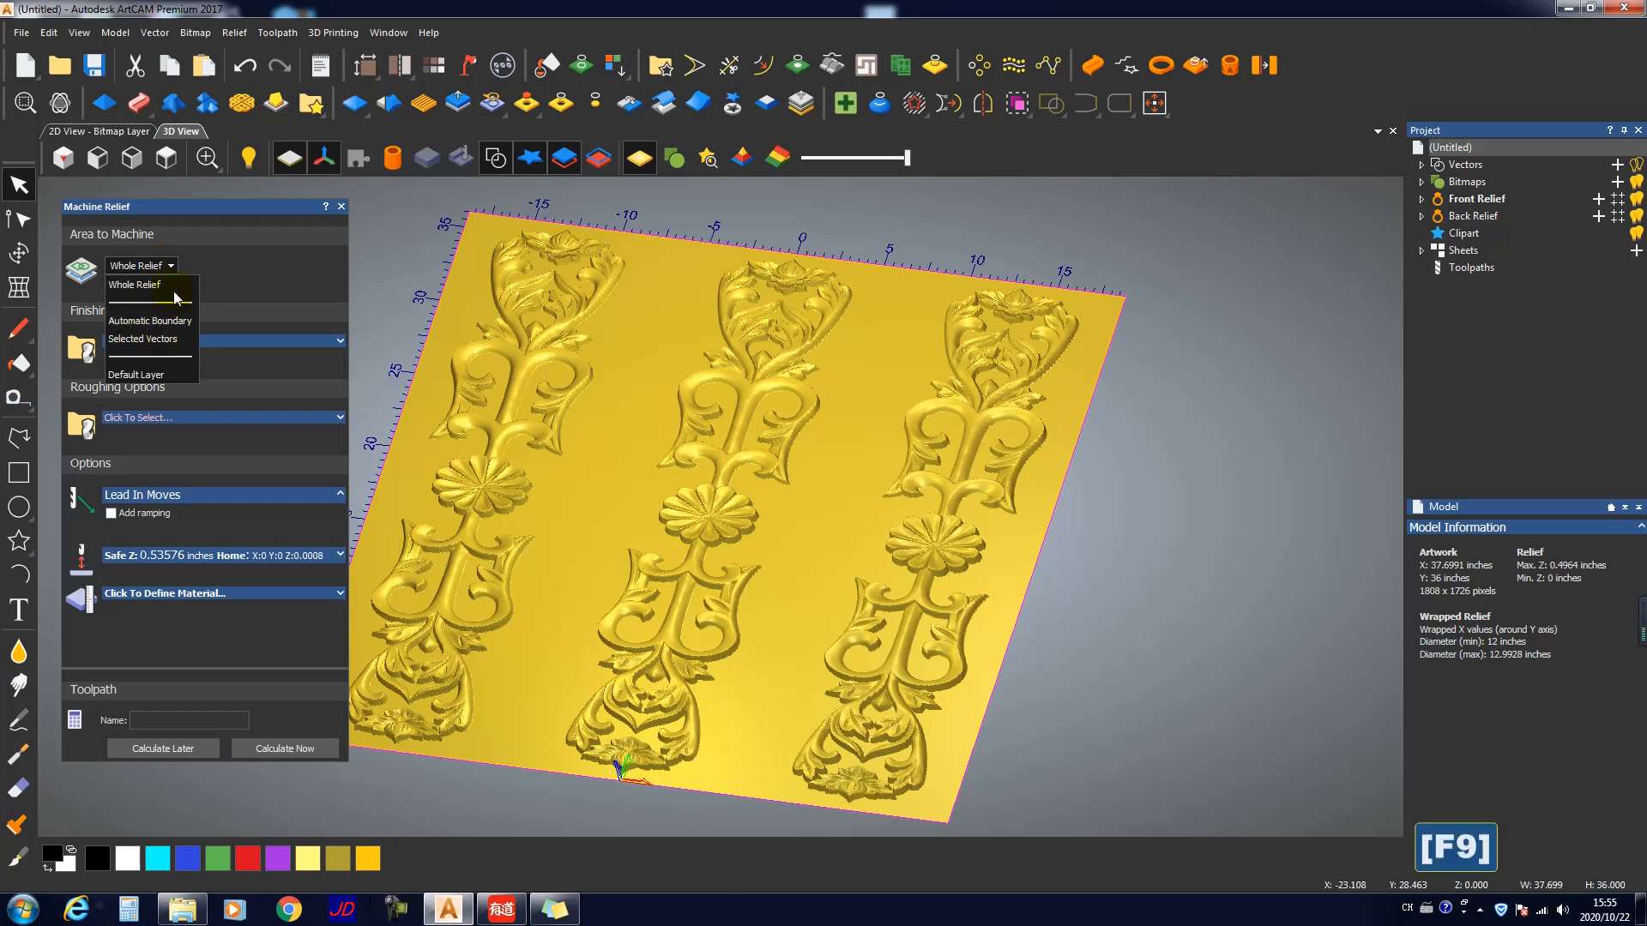
click(152, 343)
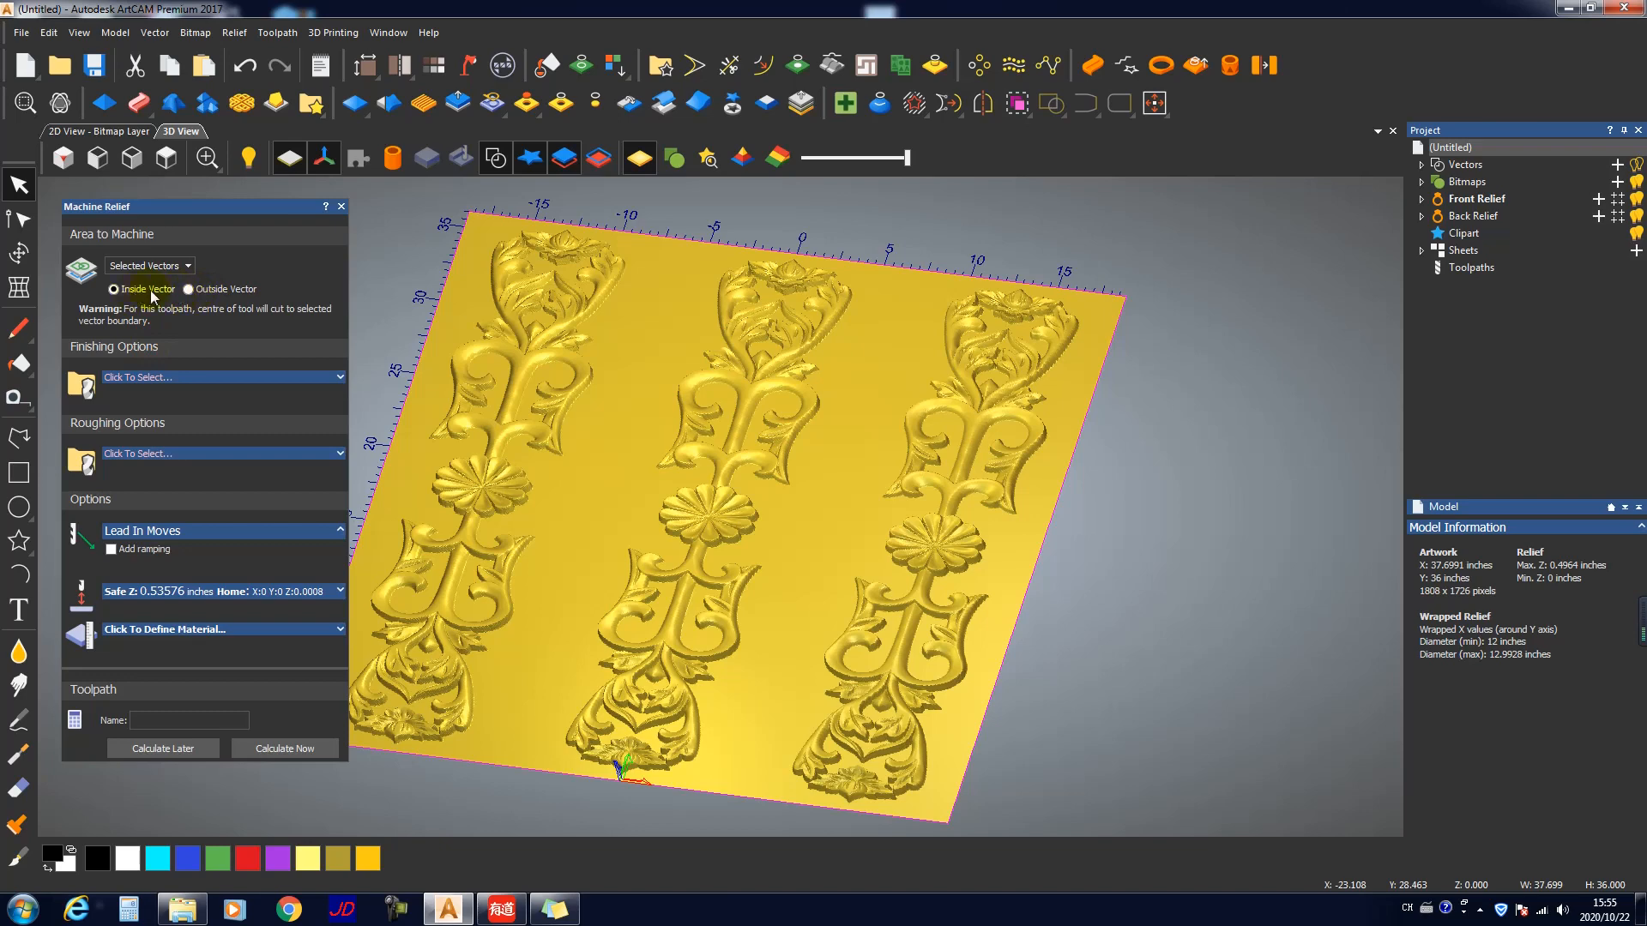
Step: Open the 6-4 flat engraving tool for editing from the finishing tool database and set its rate units to mm/min
click(183, 379)
scroll(595, 433, down, 2)
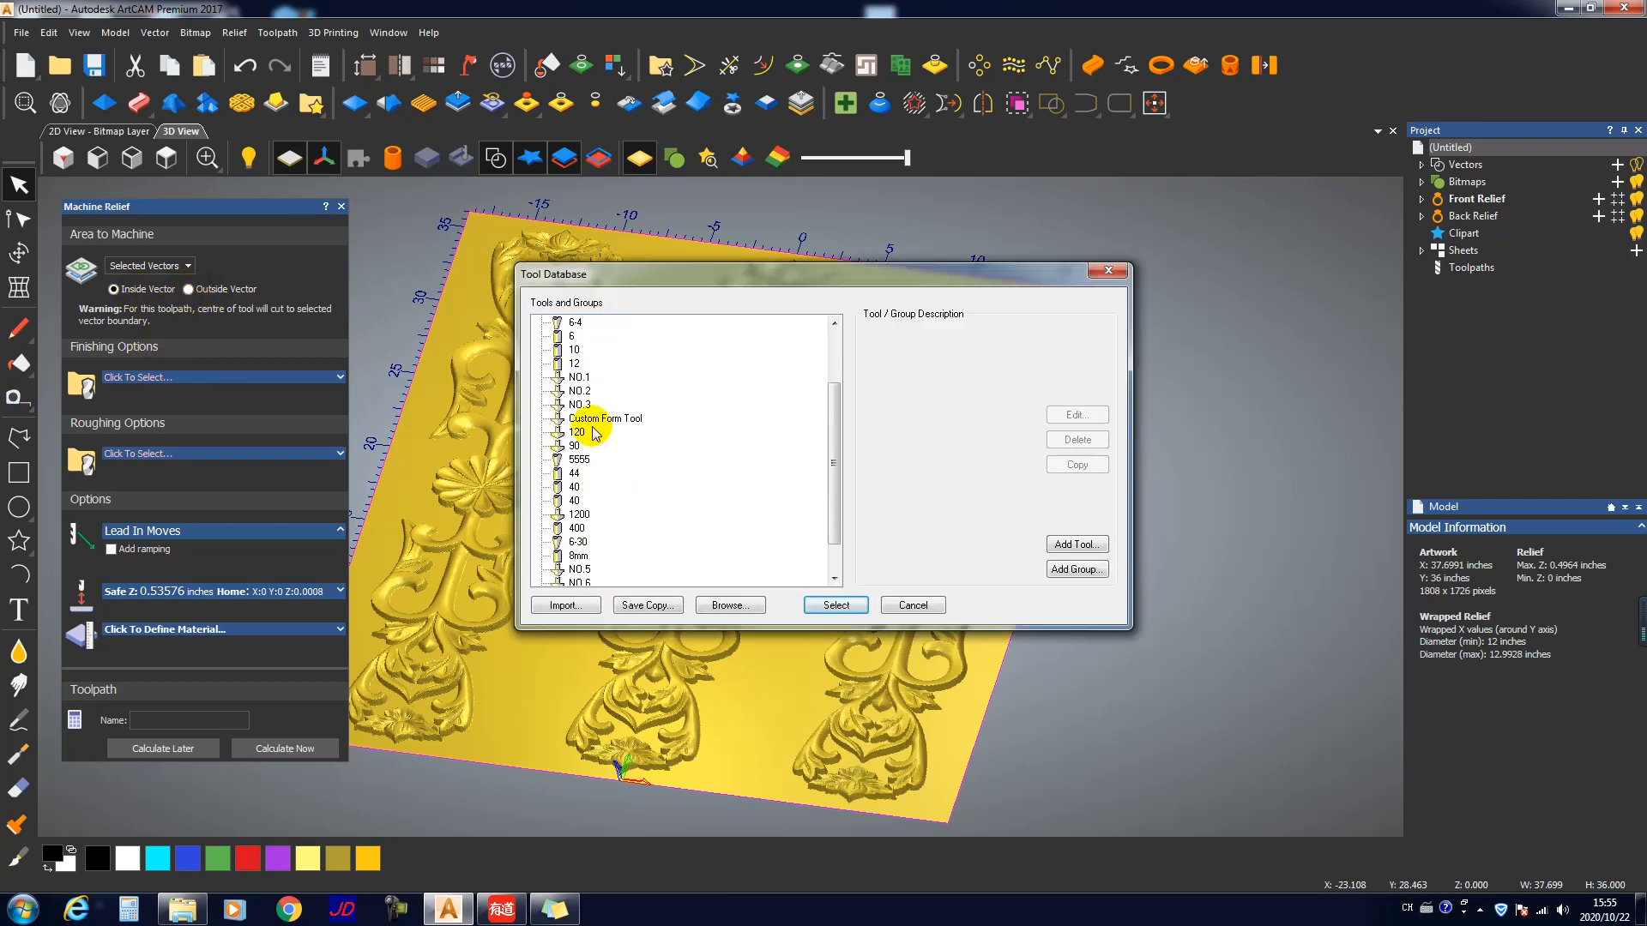
scroll(594, 433, up, 2)
click(574, 404)
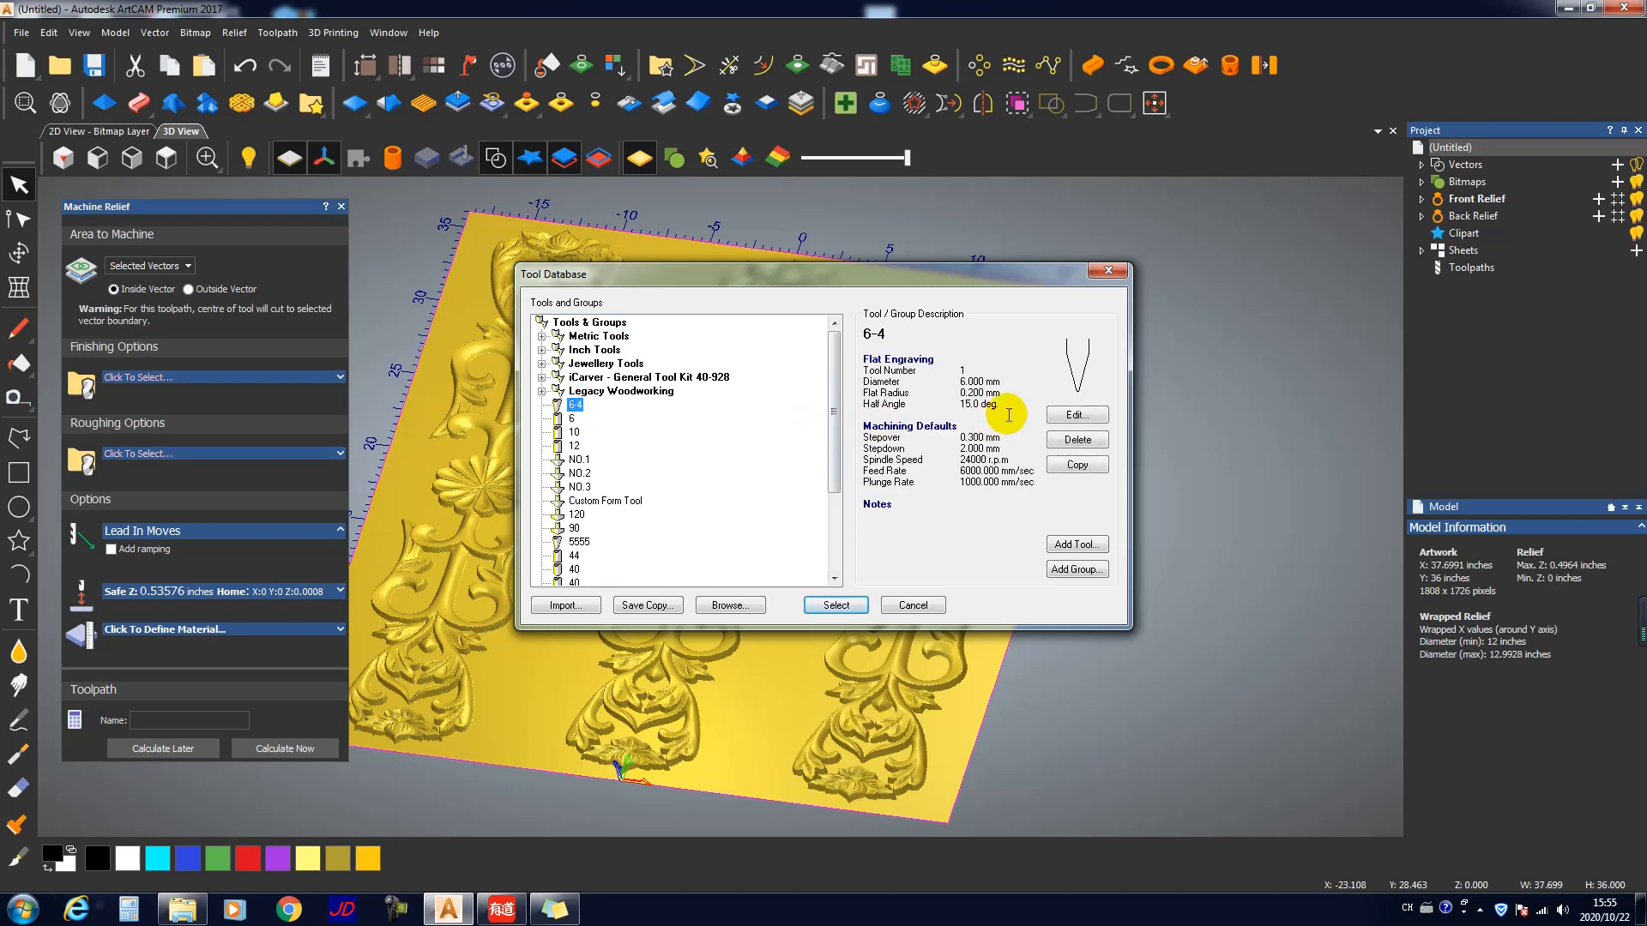
click(1077, 414)
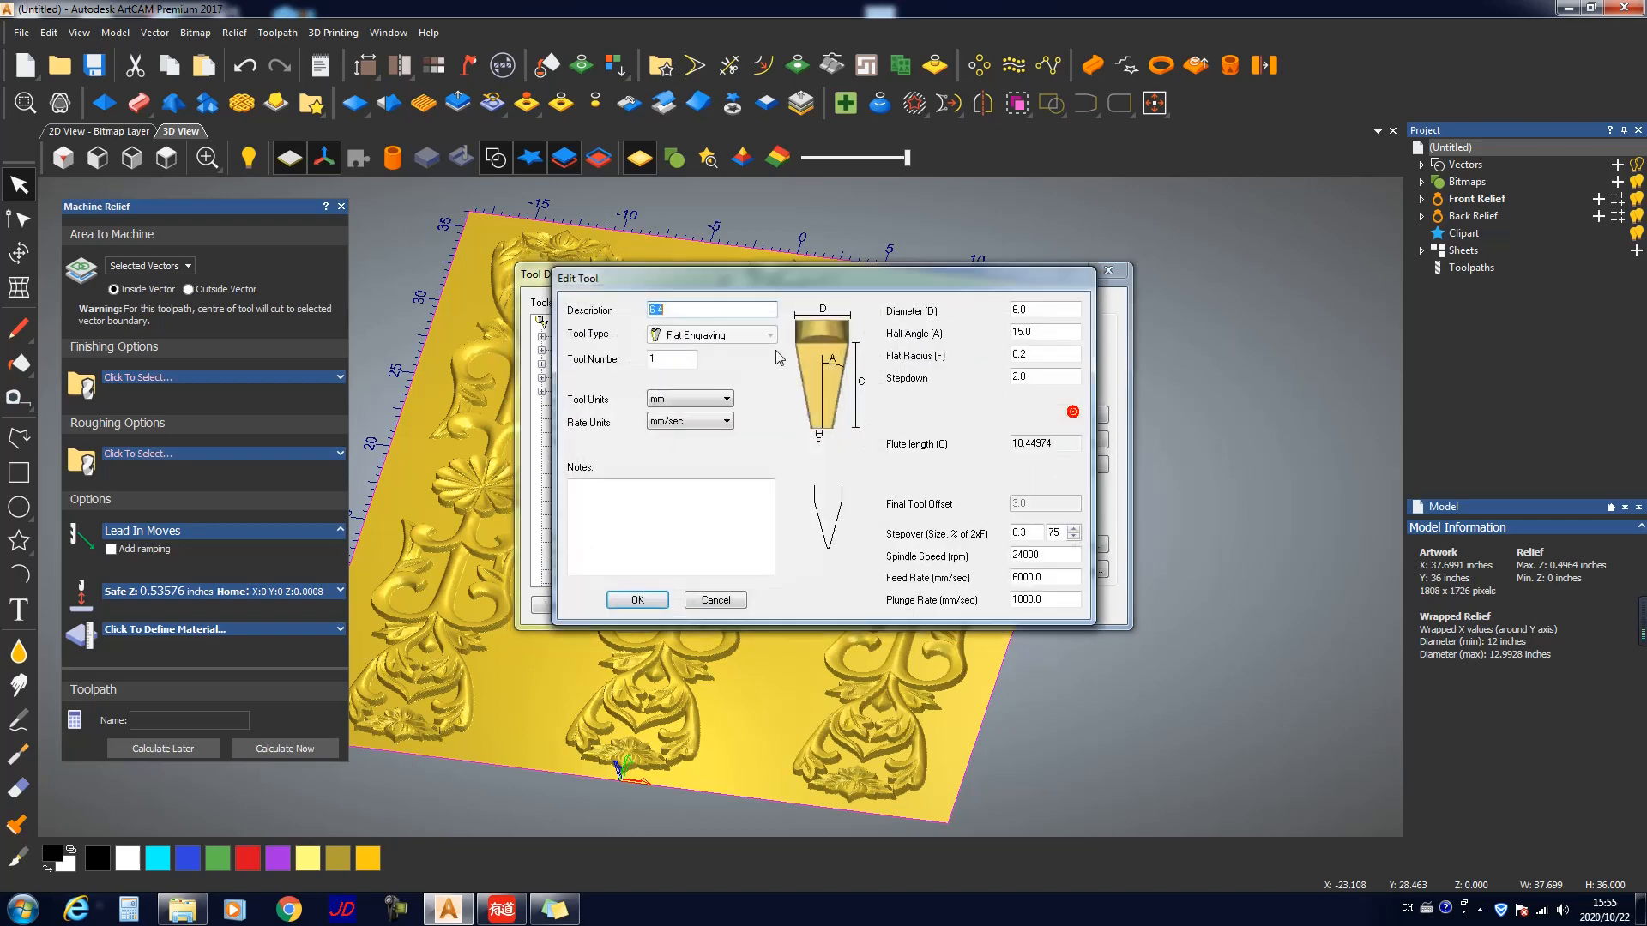
click(678, 309)
click(678, 399)
click(677, 410)
click(690, 420)
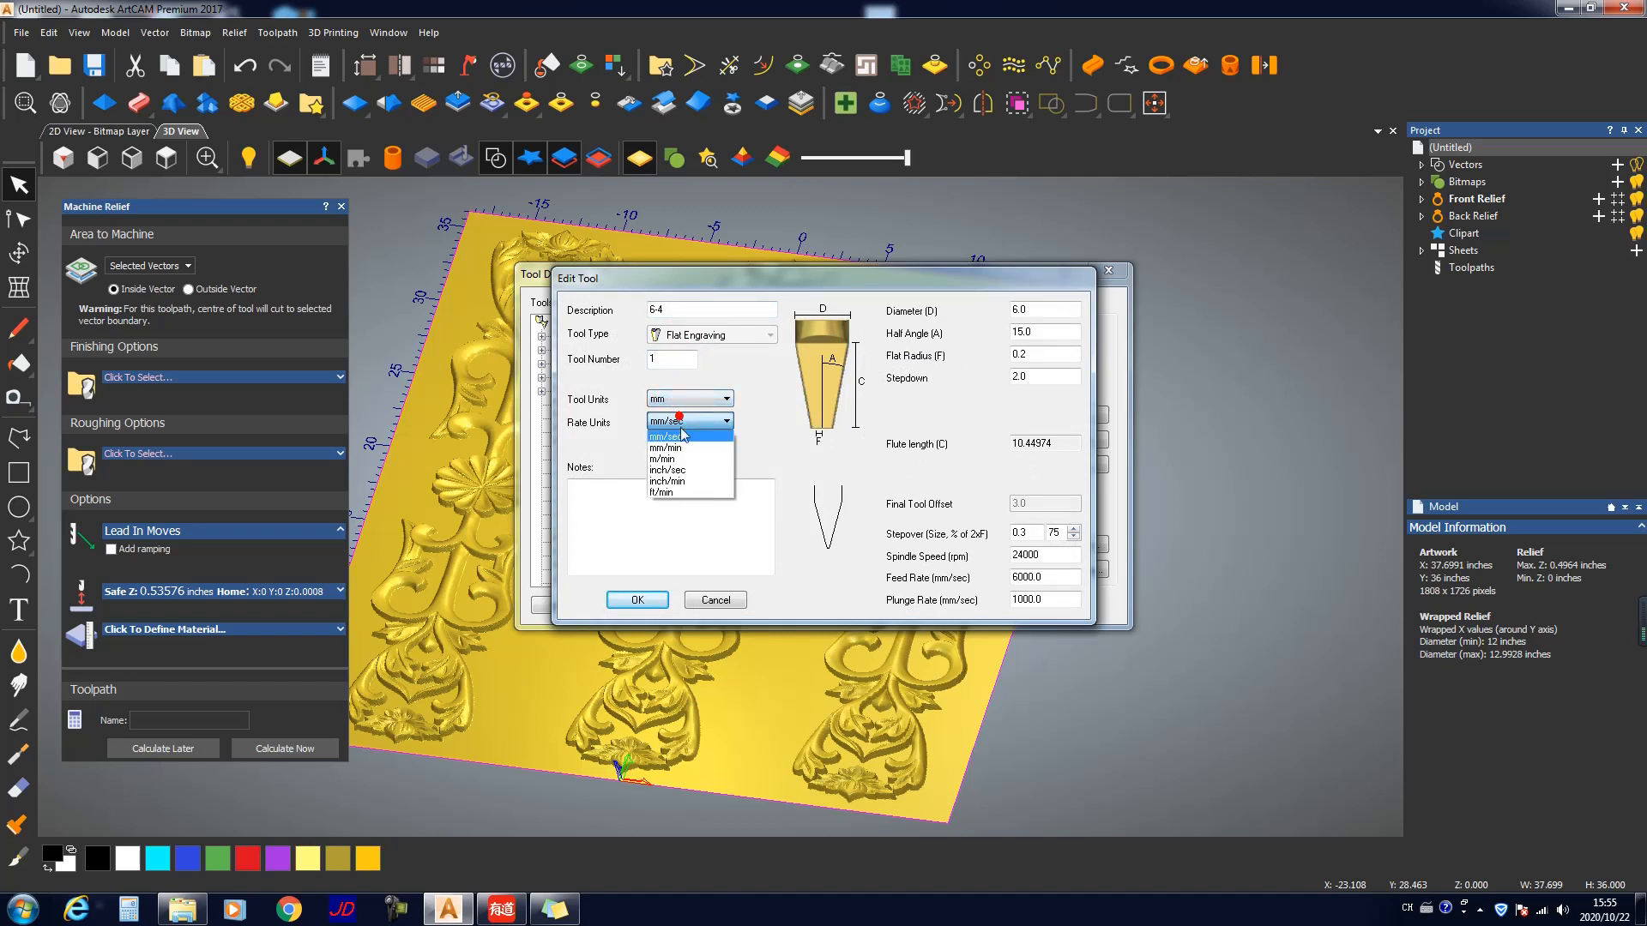
click(684, 447)
Step: Review the 6-4 tool's diameter, half angle and flat radius, and set its stepdown to 5 mm
click(1038, 312)
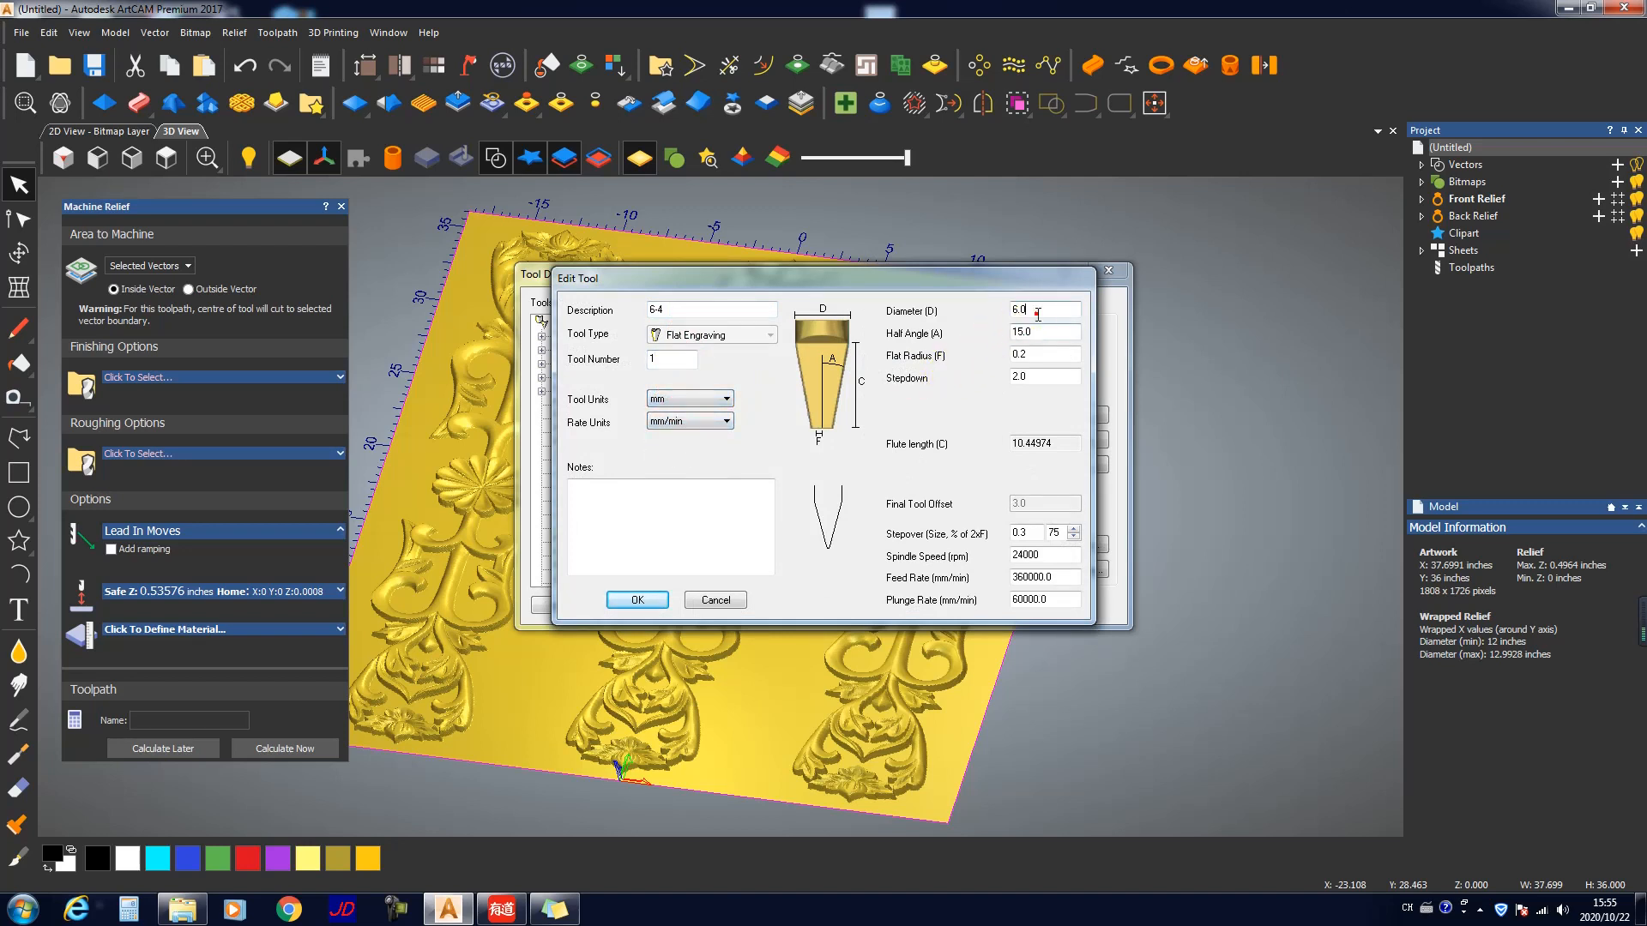
click(1032, 332)
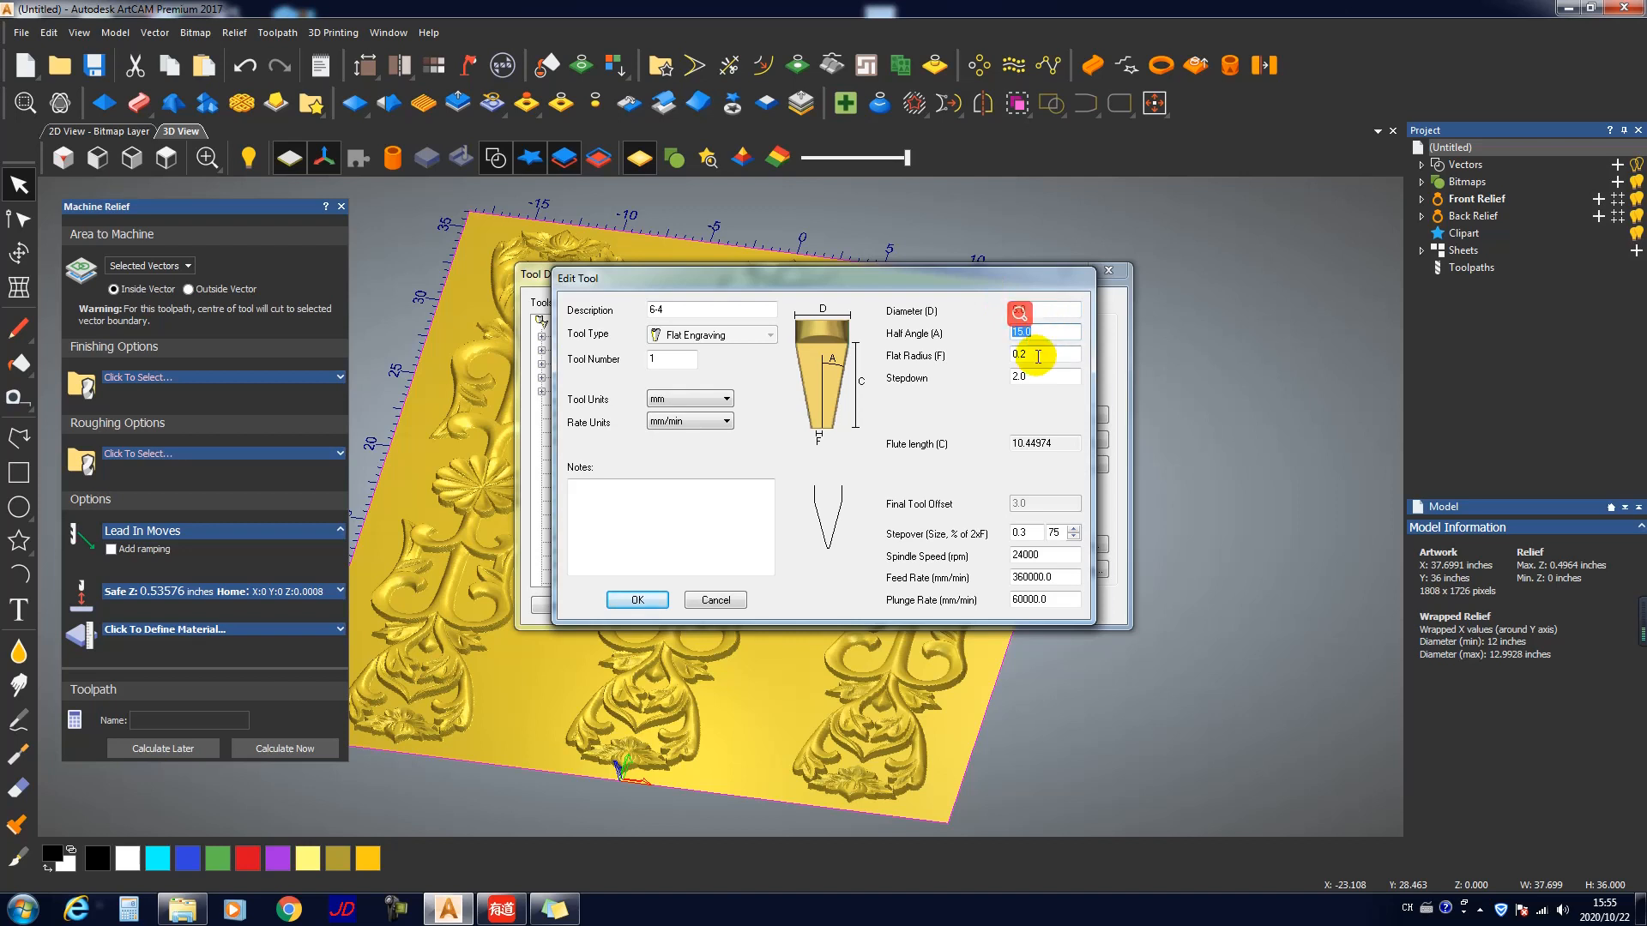
click(1044, 354)
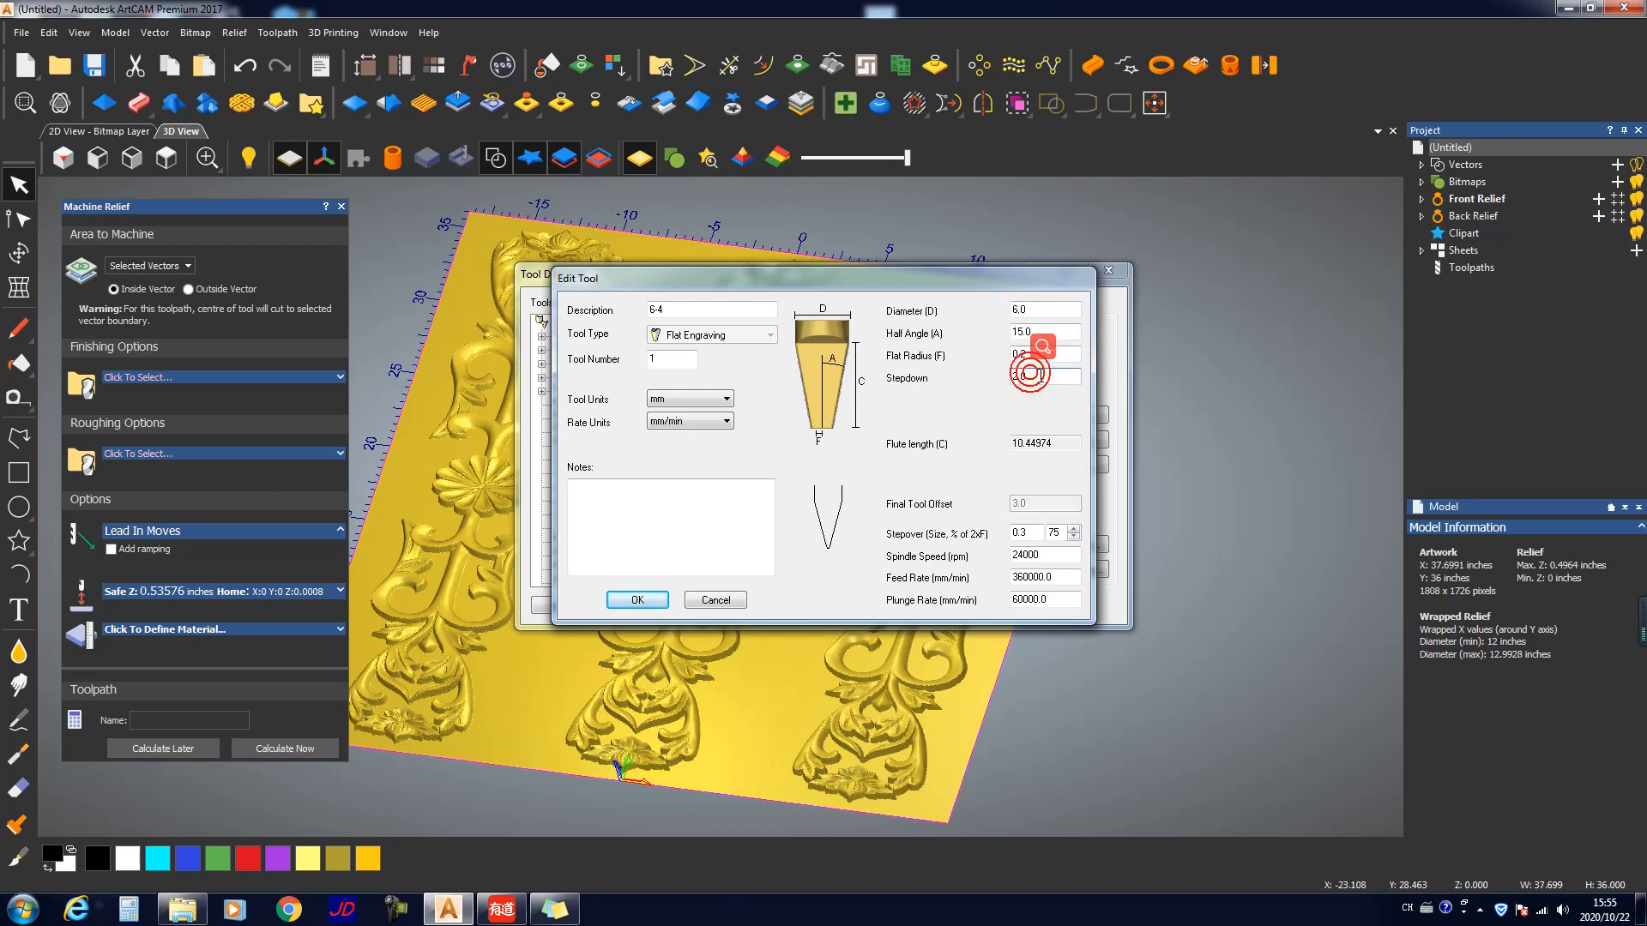
click(1040, 376)
double_click(1041, 376)
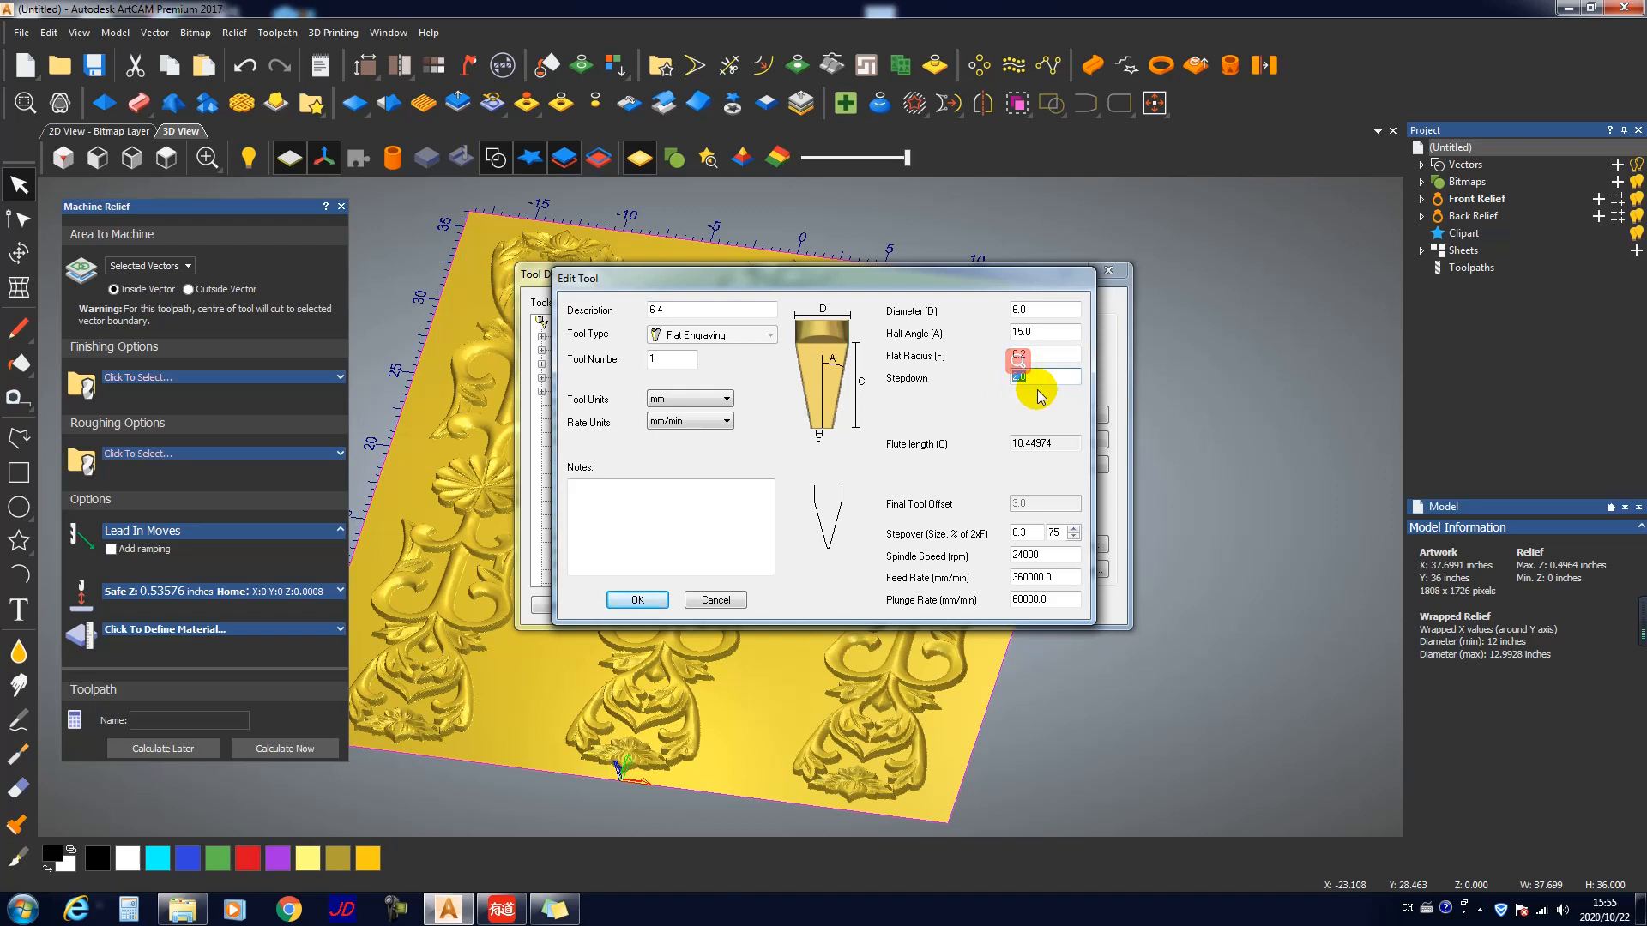
text(5)
Step: Check the tool's stepover and set its spindle speed to 18000 rpm
click(1030, 534)
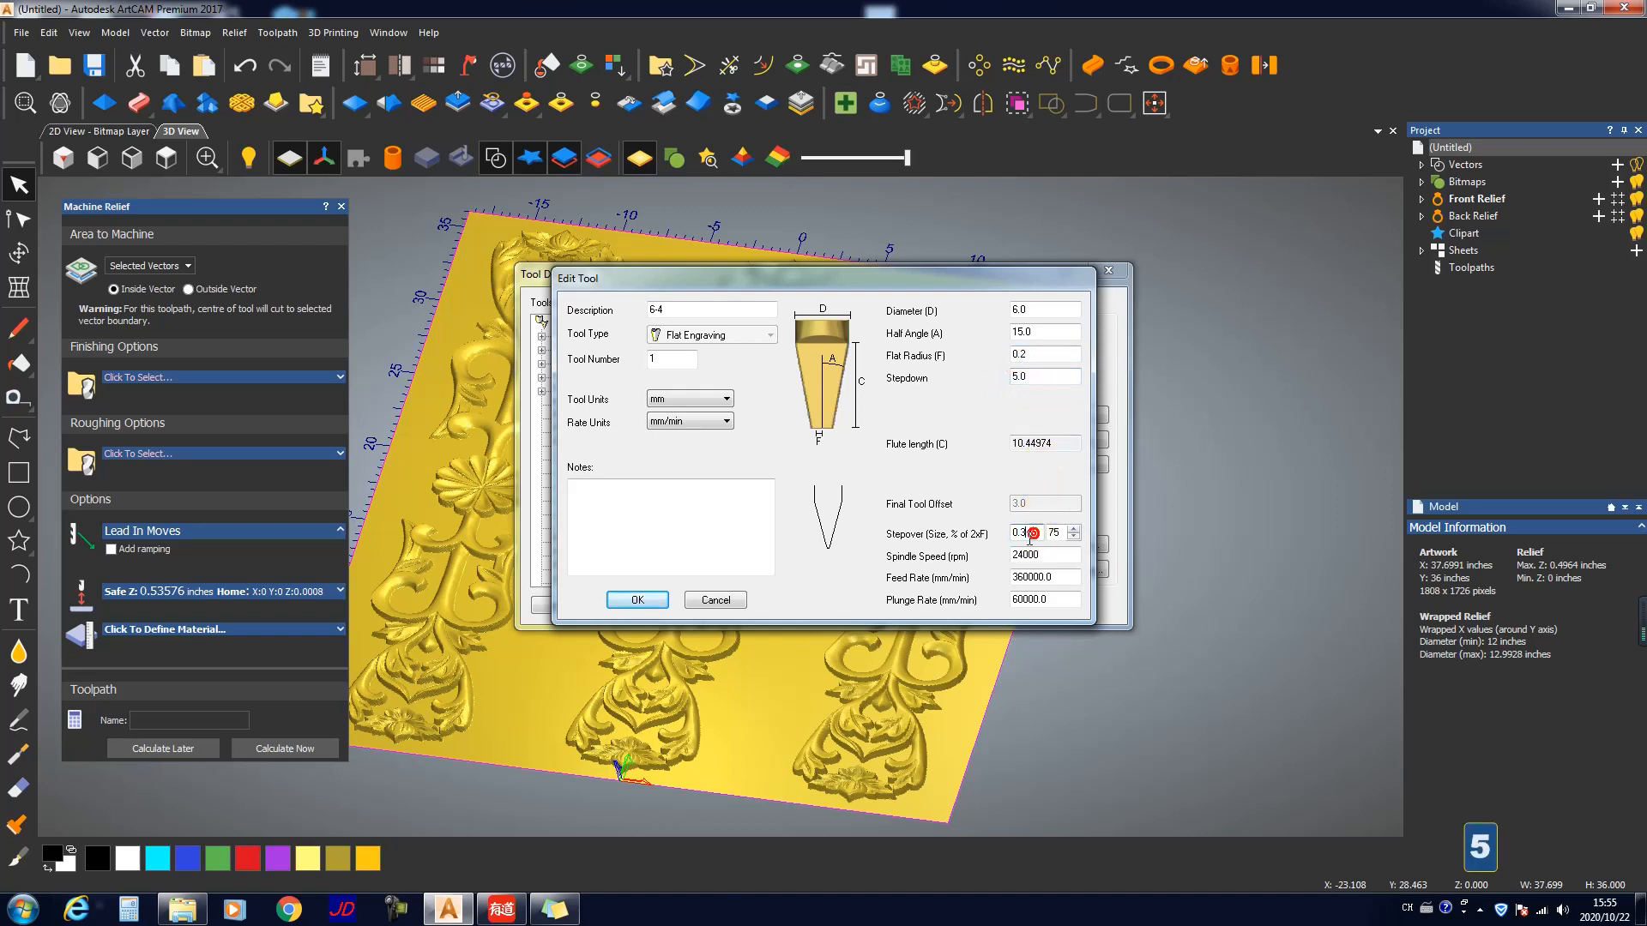
double_click(1028, 533)
click(1034, 554)
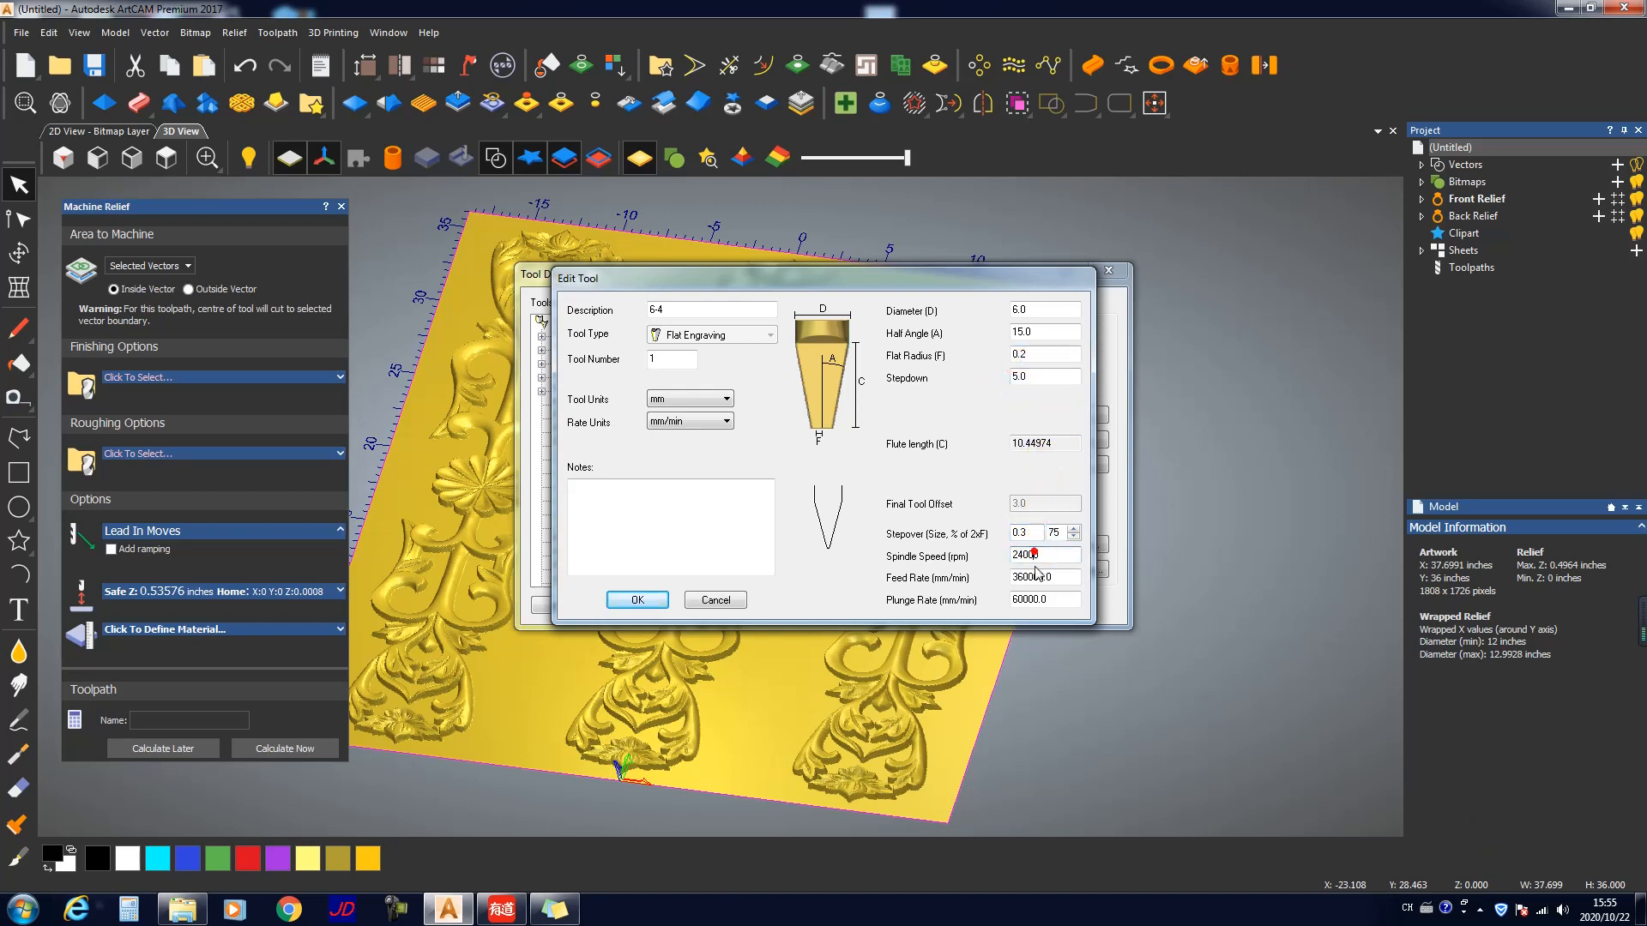
double_click(1034, 555)
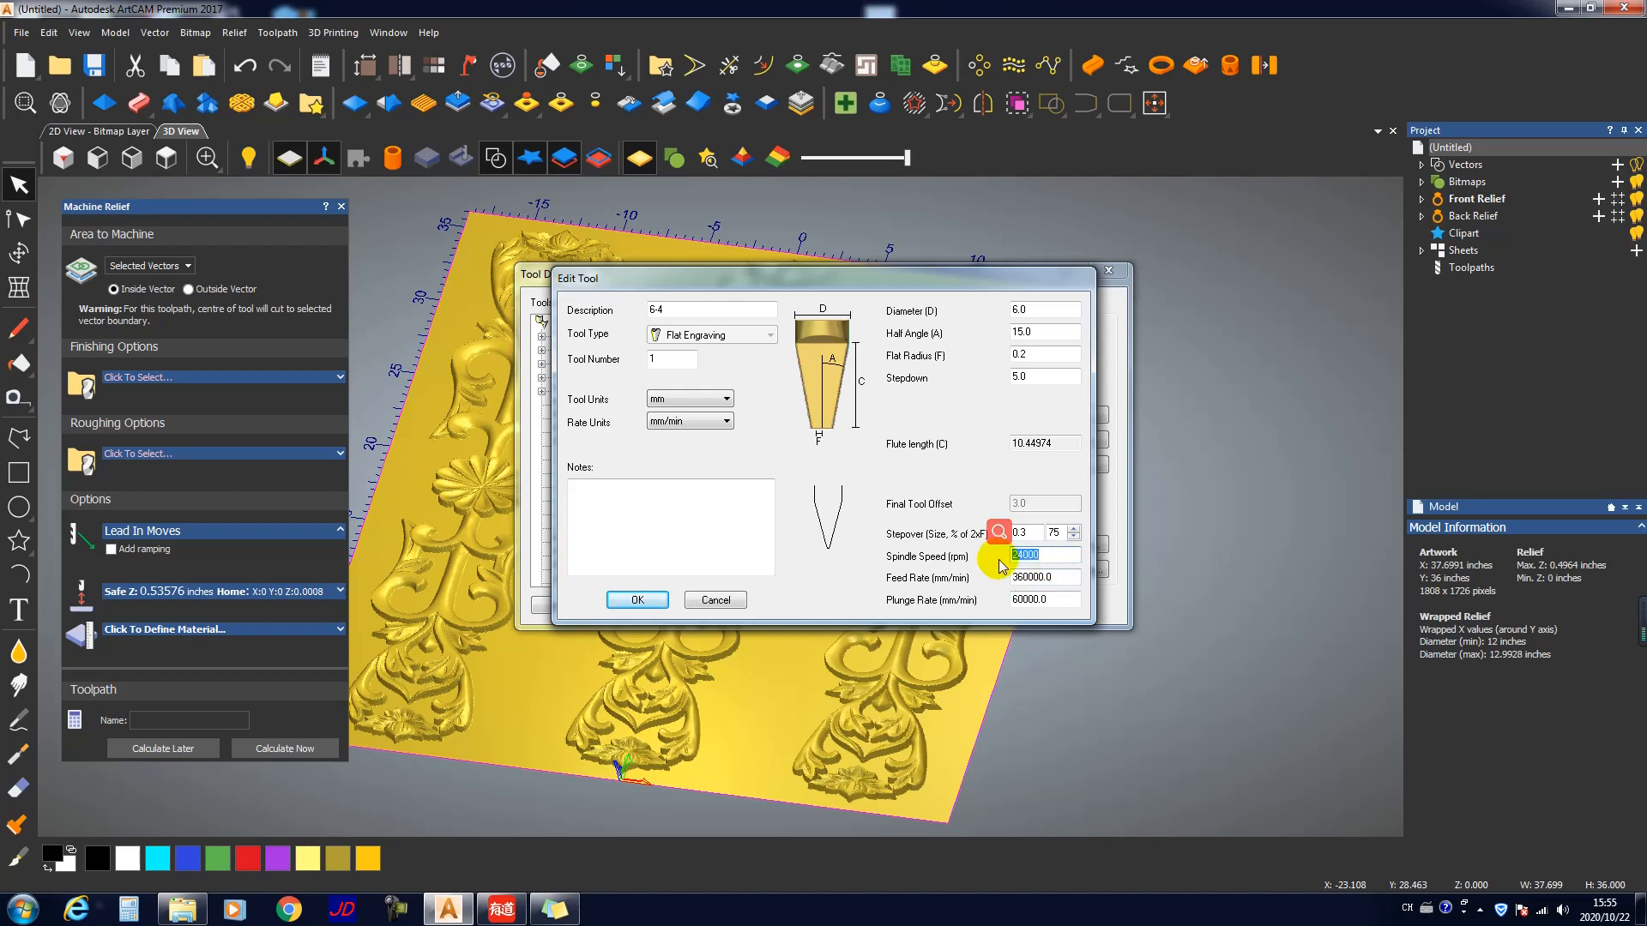
text(18000)
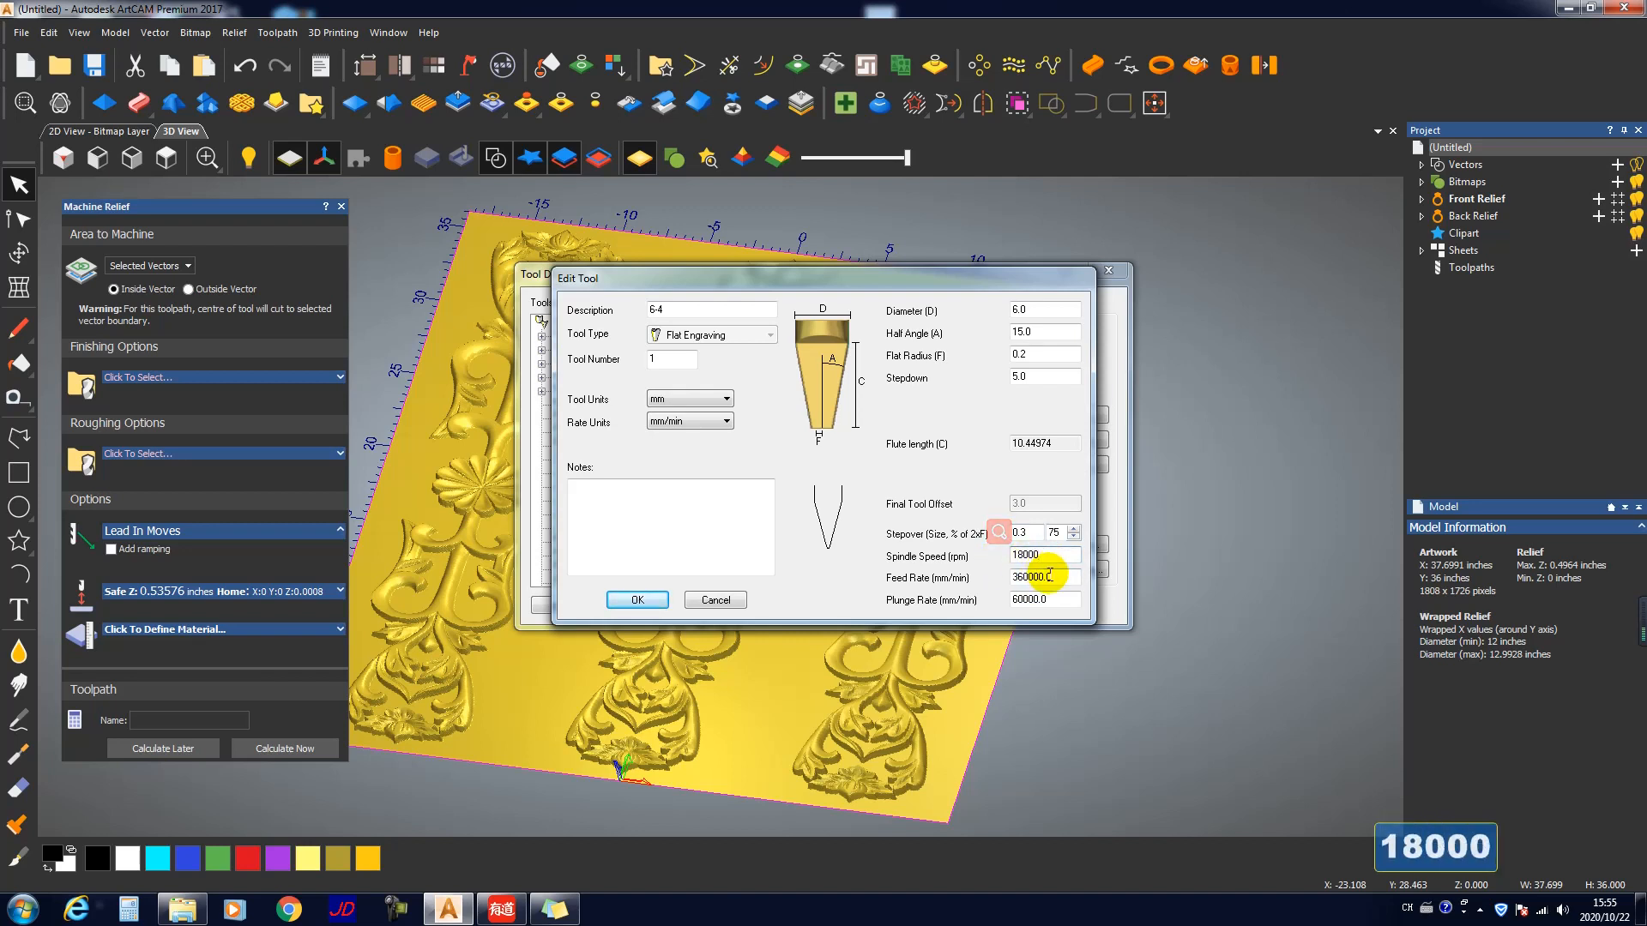
Step: Set the tool's feed rate to 10000 mm/min and its plunge rate to 3000 mm/min
click(1050, 575)
double_click(1039, 576)
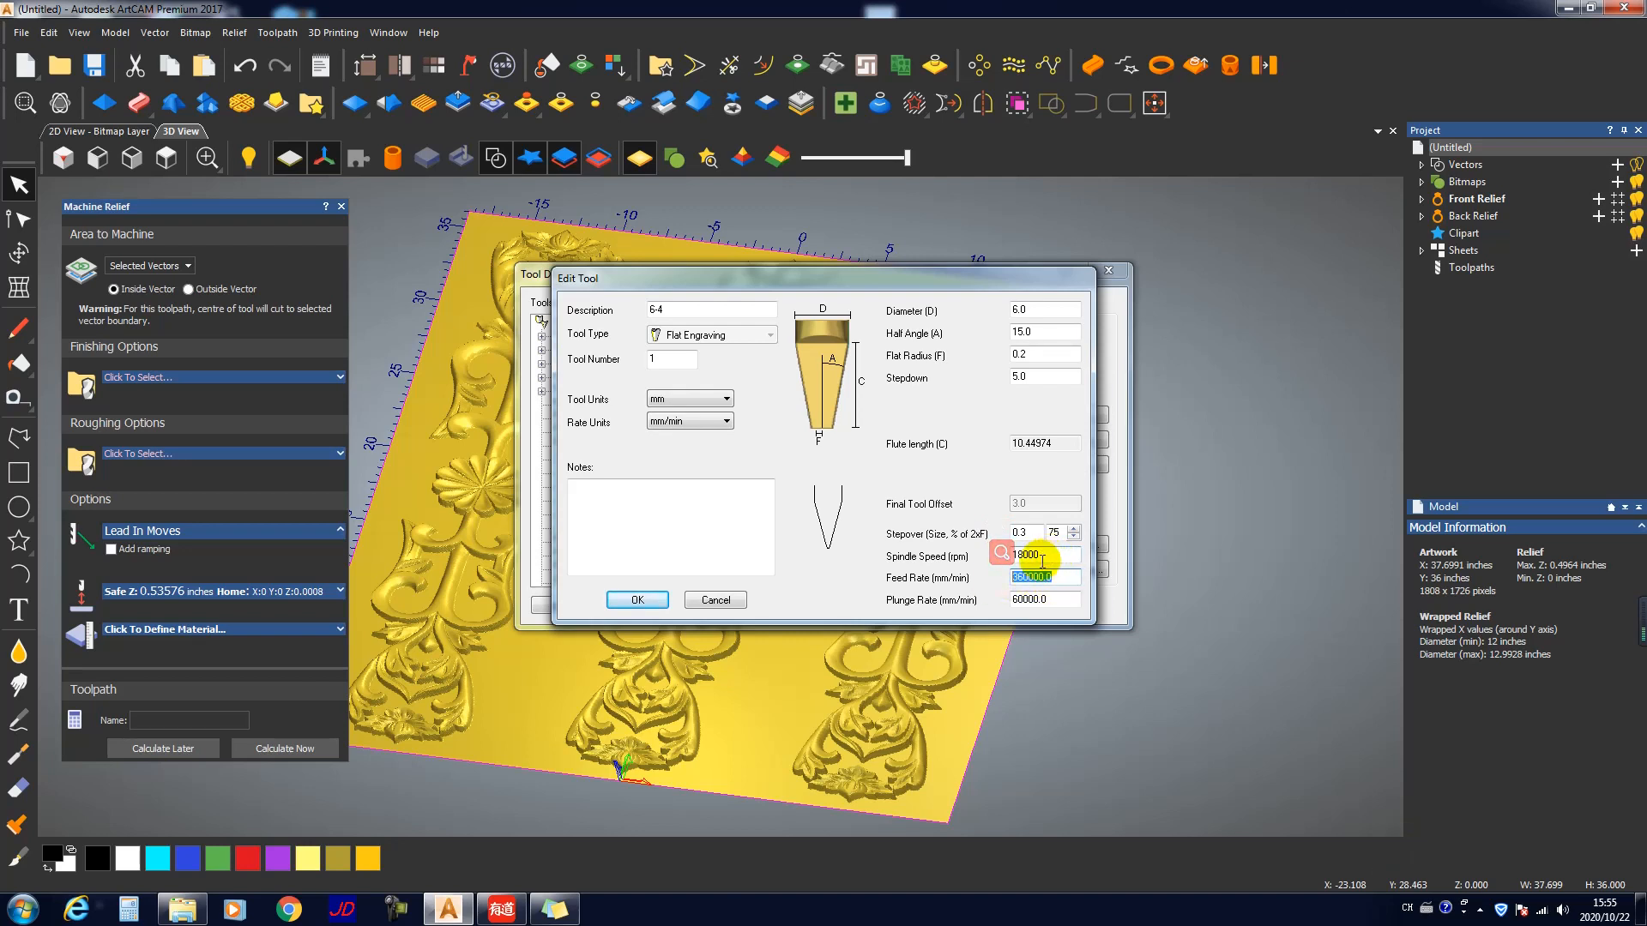
text(10000)
double_click(1049, 598)
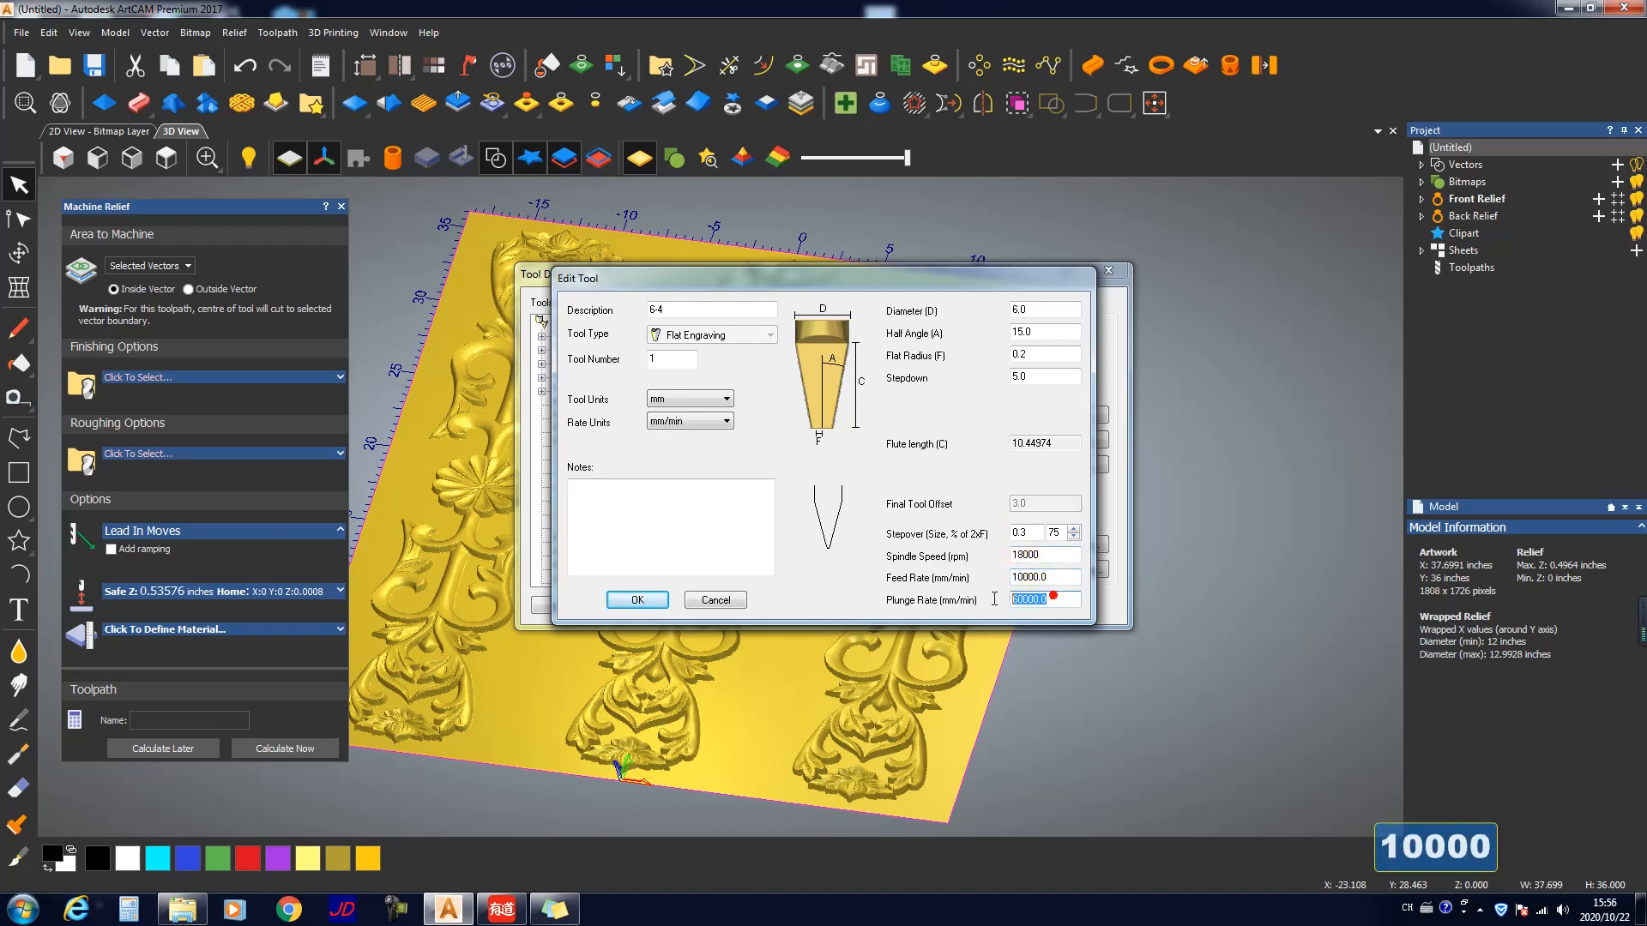
text(3)
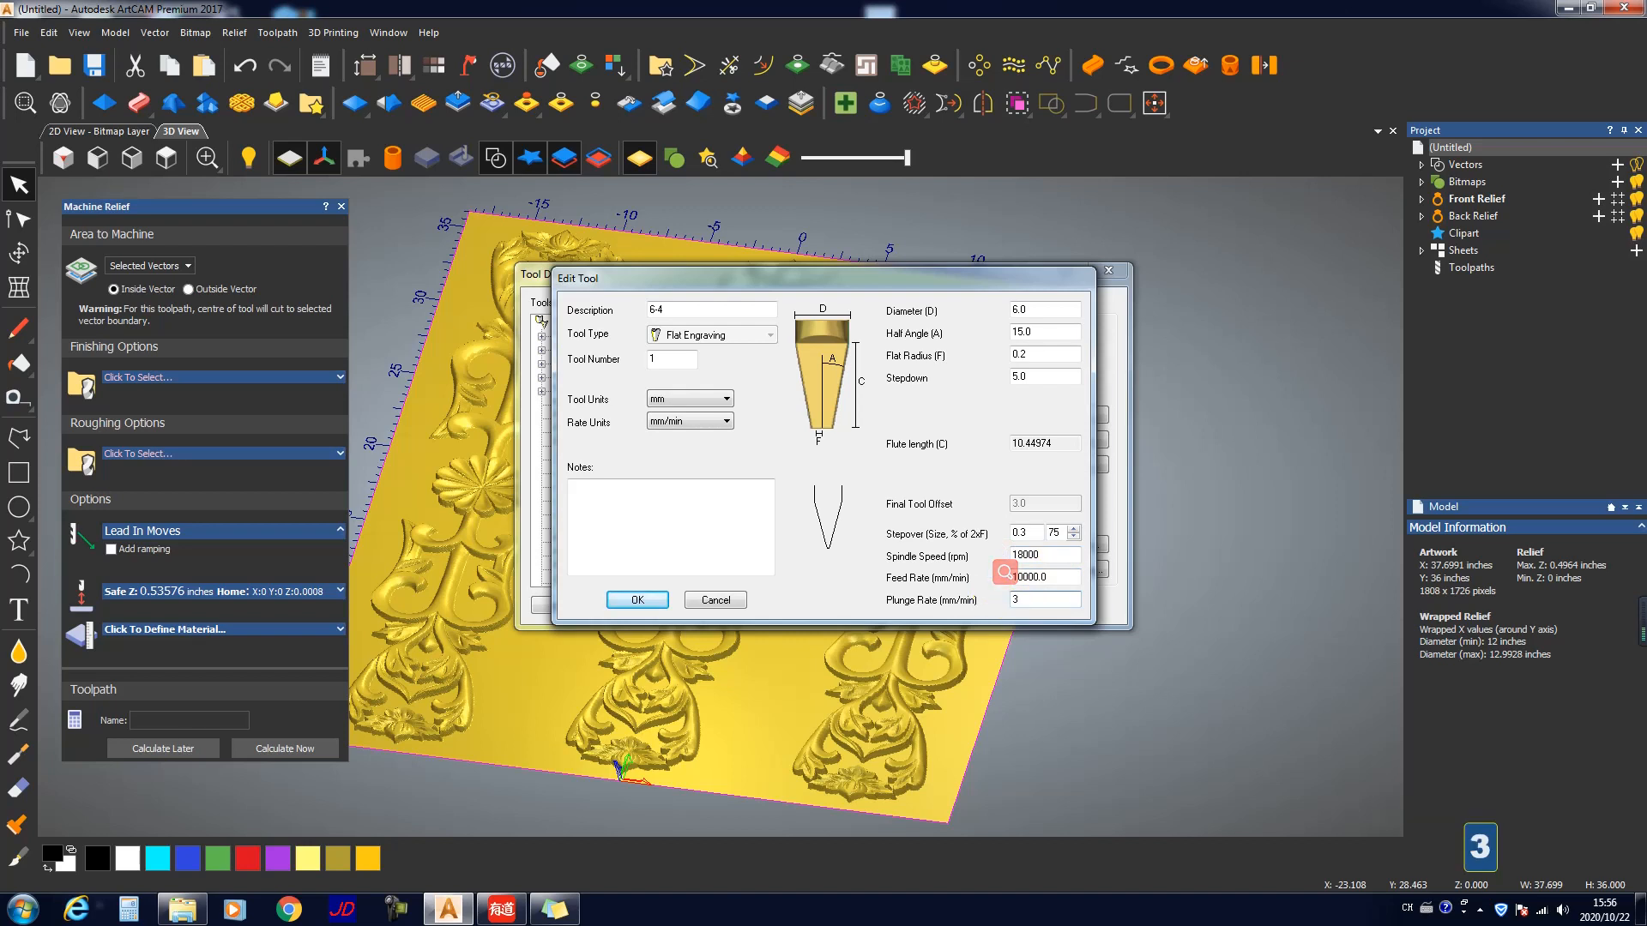
text(000)
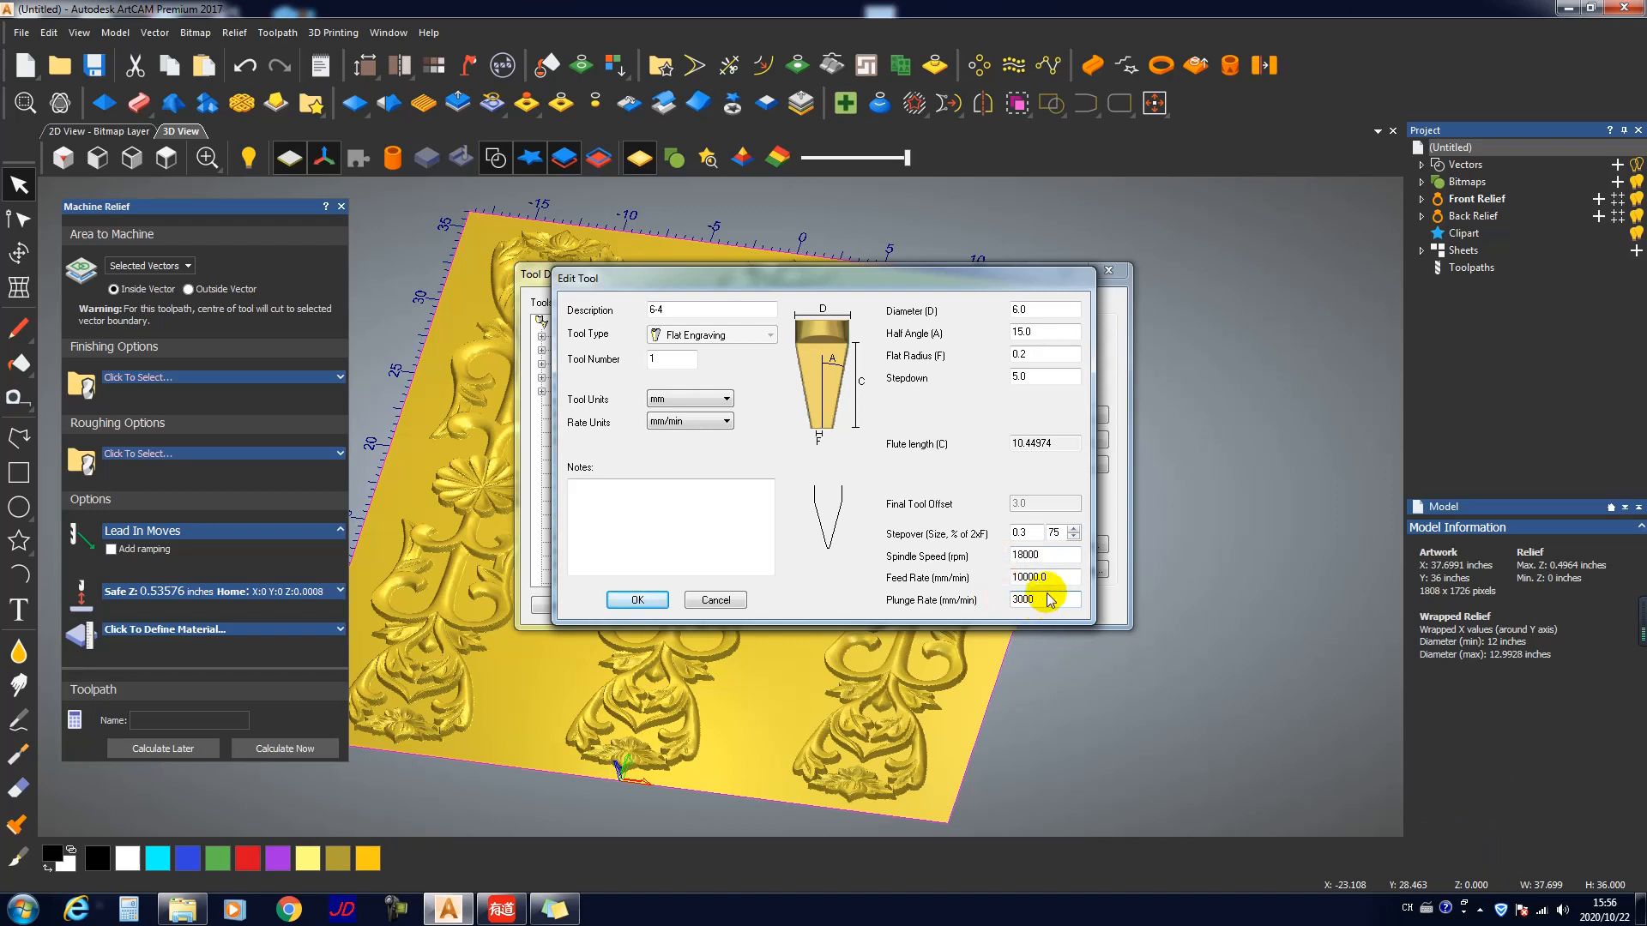
Step: Save the edited 6-4 tool and assign it as the finishing tool, leaving the roughing tool unselected
click(638, 600)
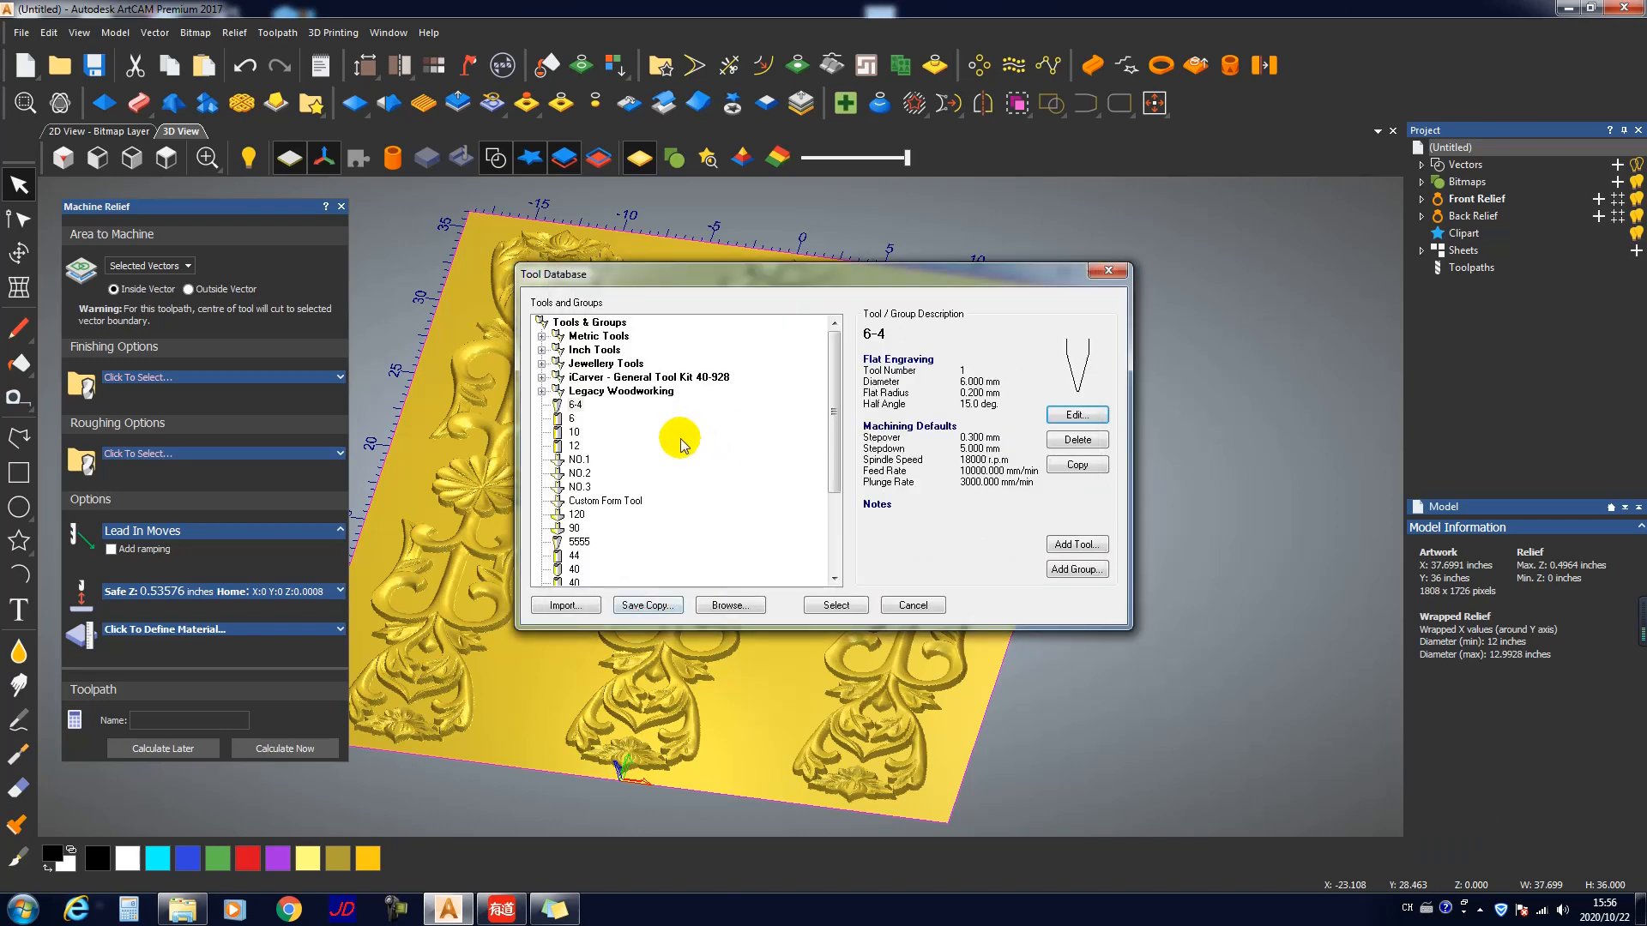
click(837, 604)
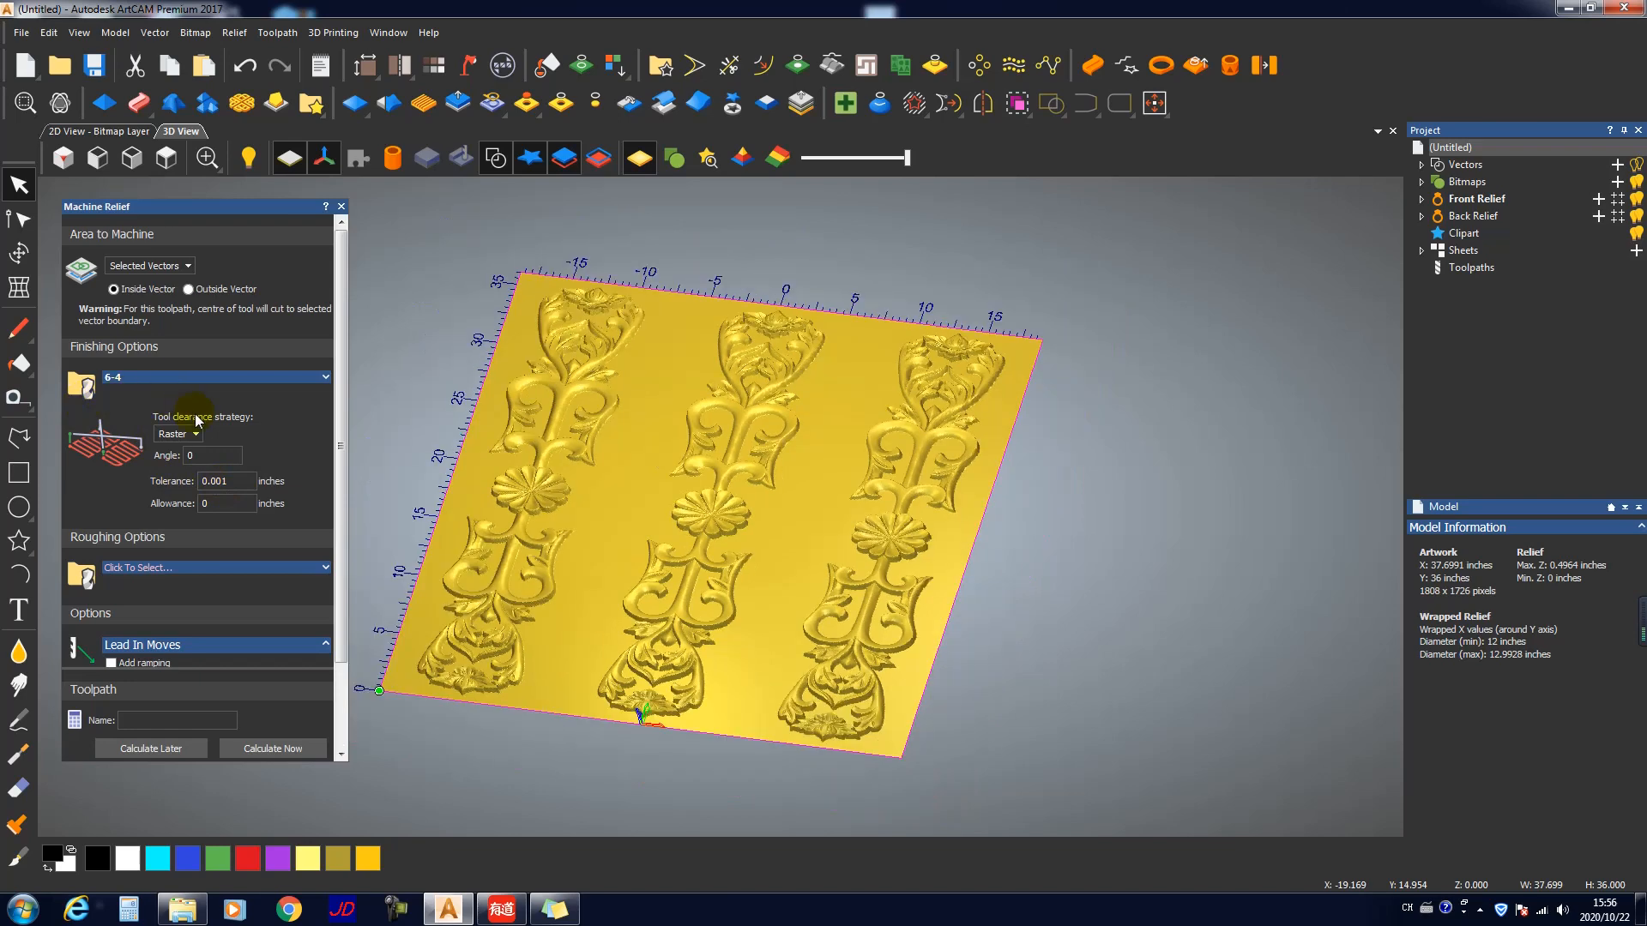
click(181, 571)
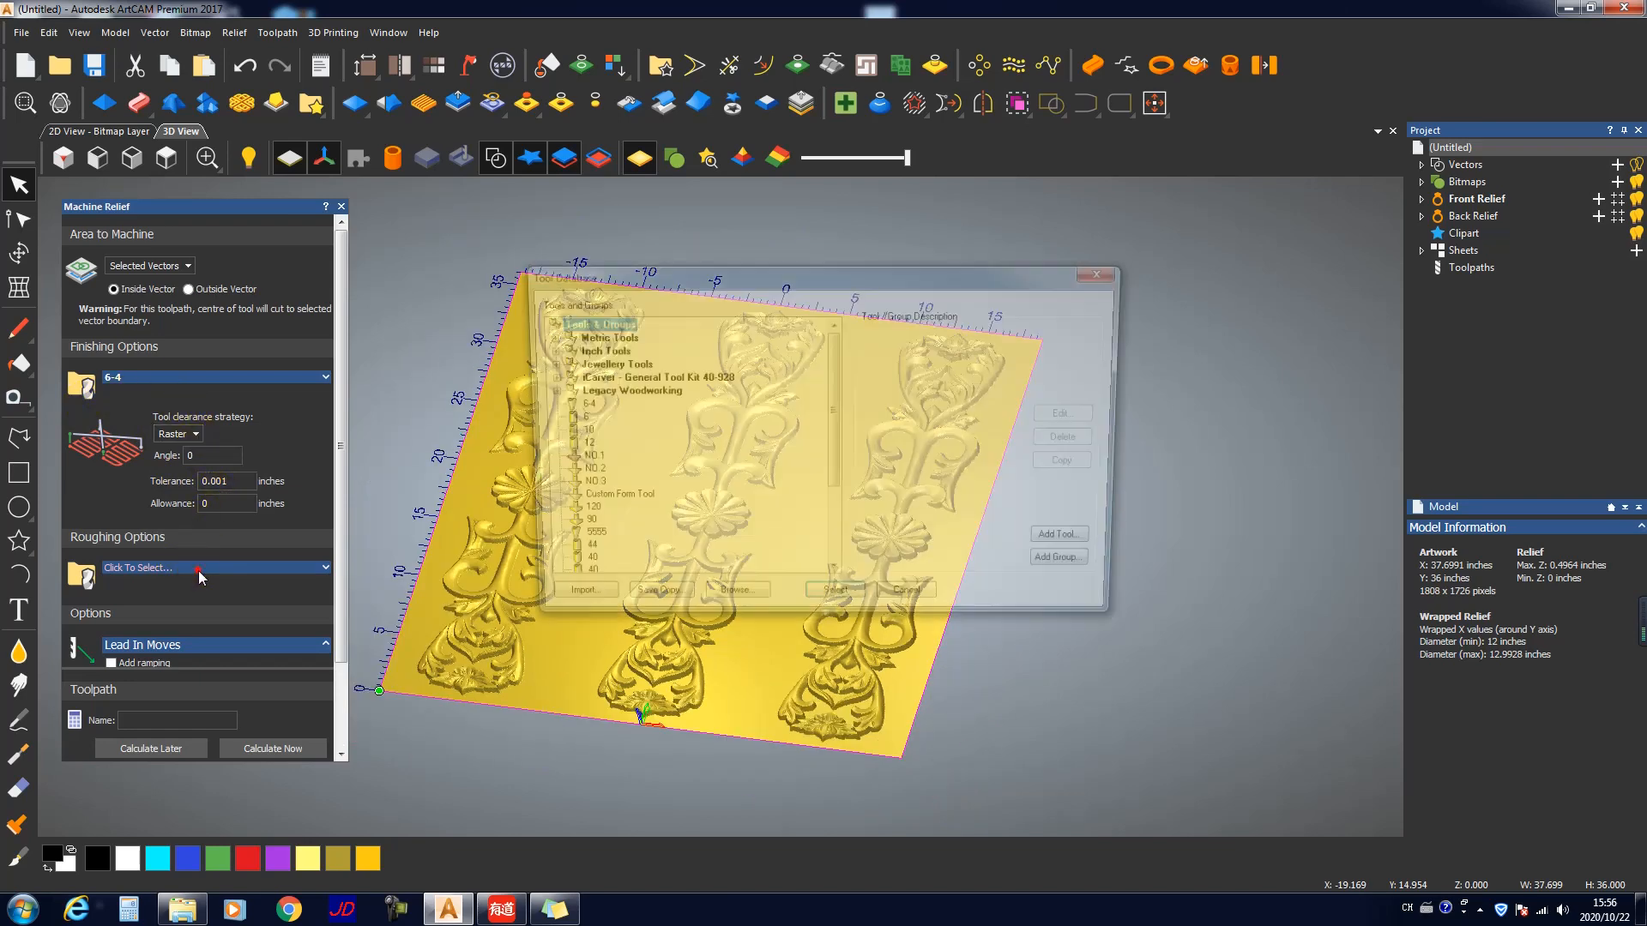
click(912, 605)
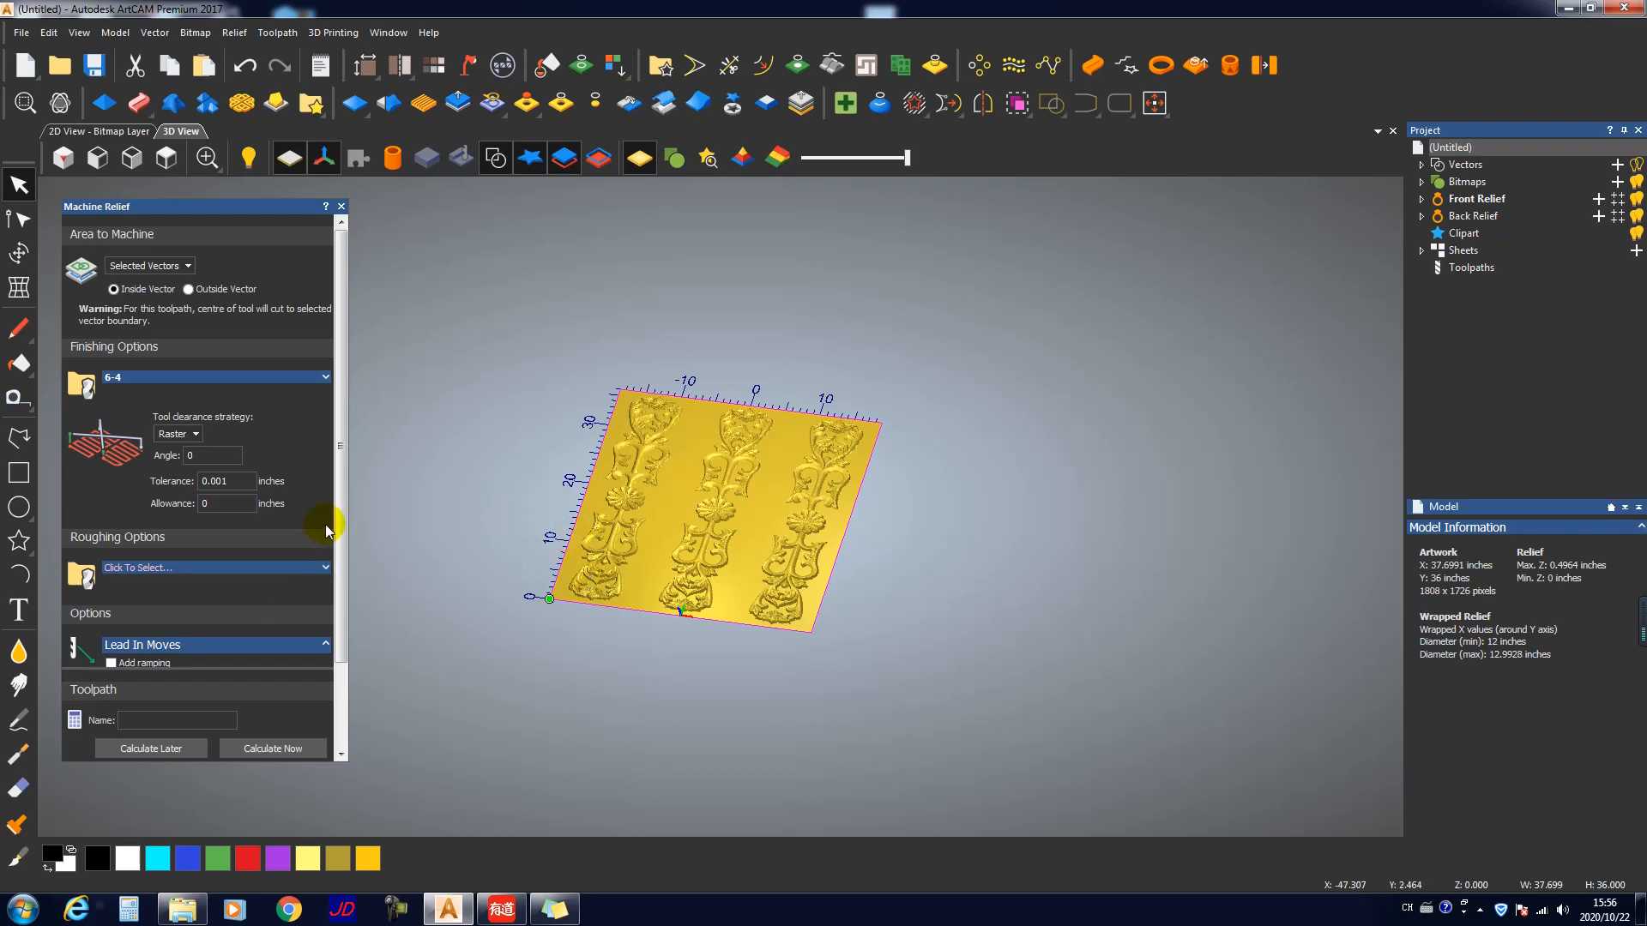
Step: Define the material with a thickness of 6 inches, Z zero at its bottom, and the model at the top of the block
drag(341, 507, 339, 641)
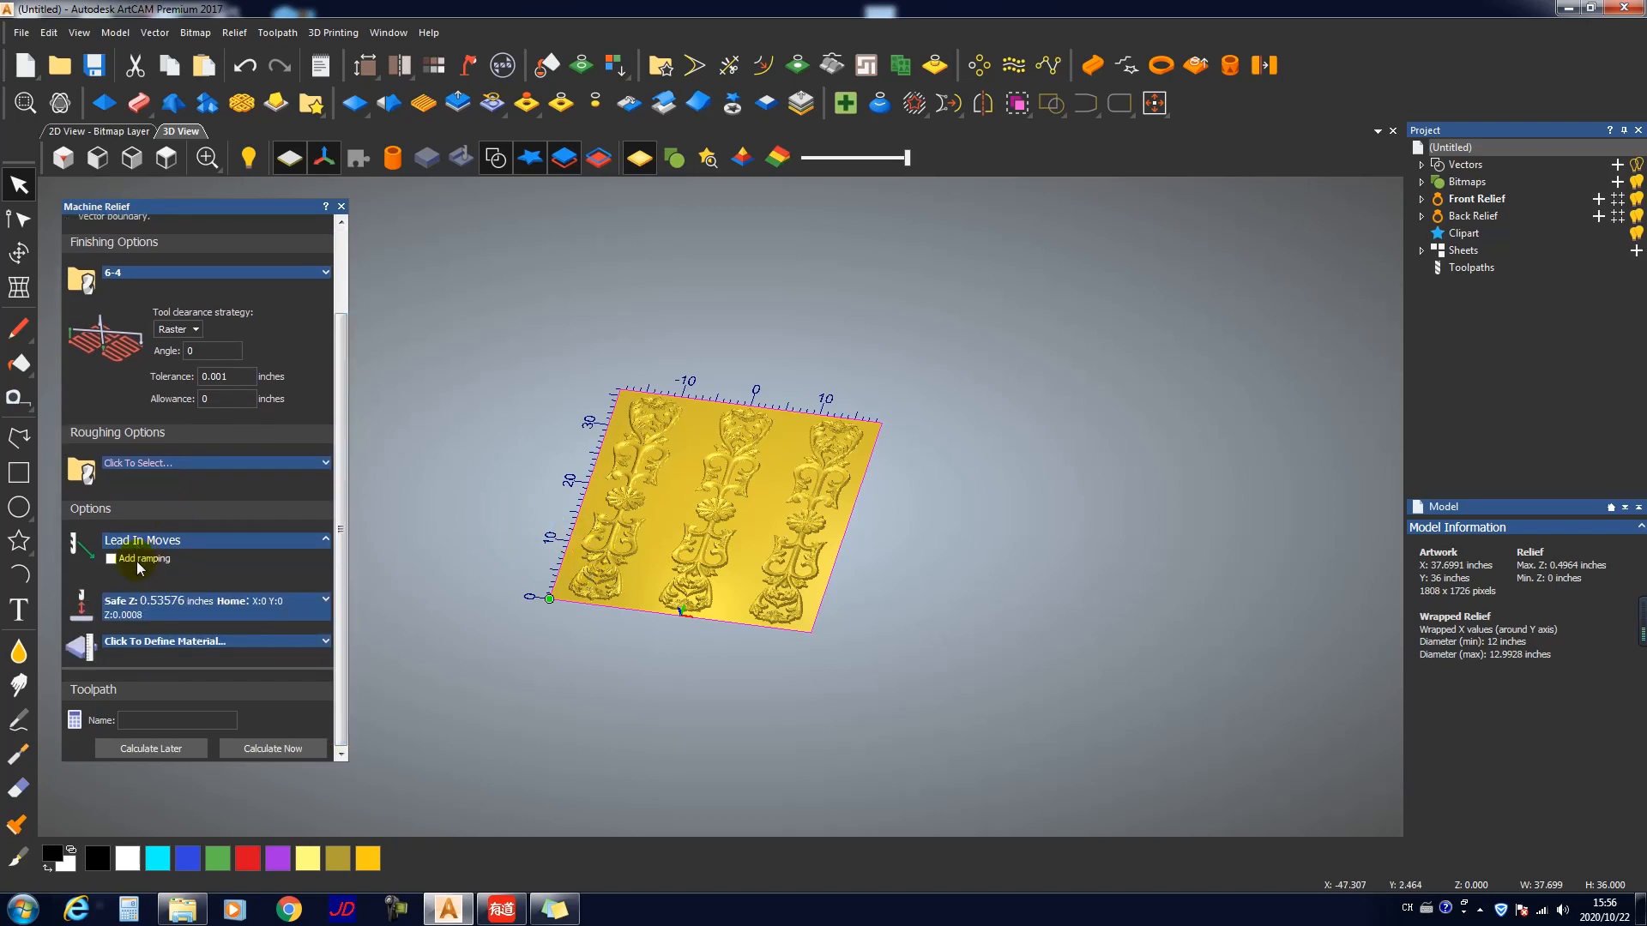
click(329, 603)
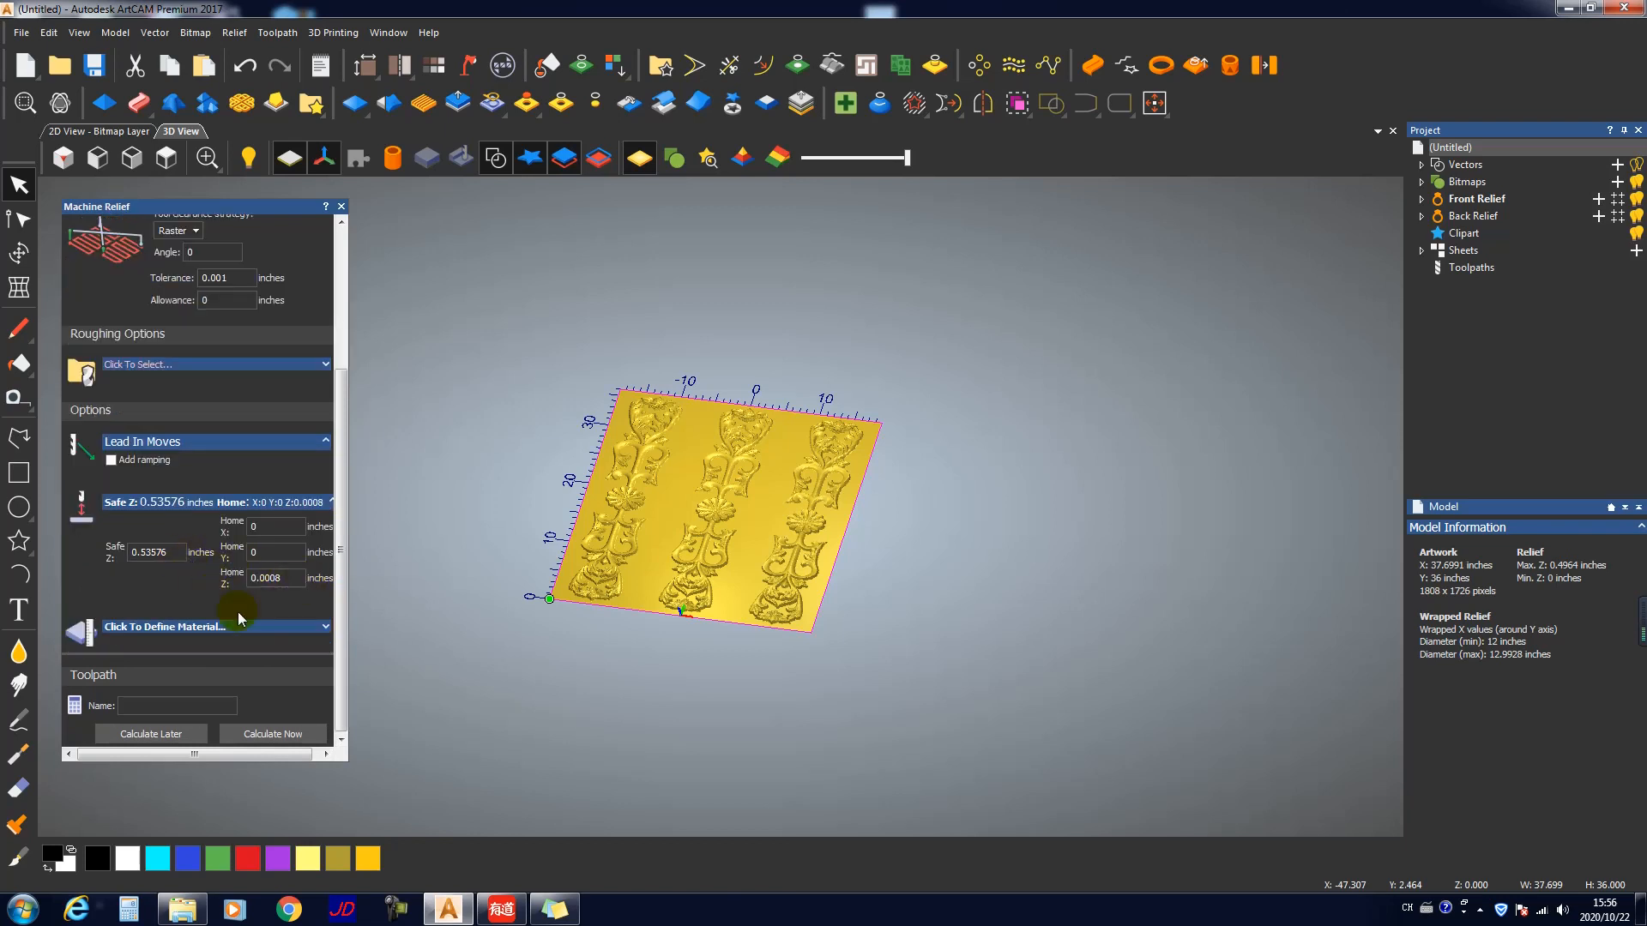
click(281, 635)
double_click(299, 447)
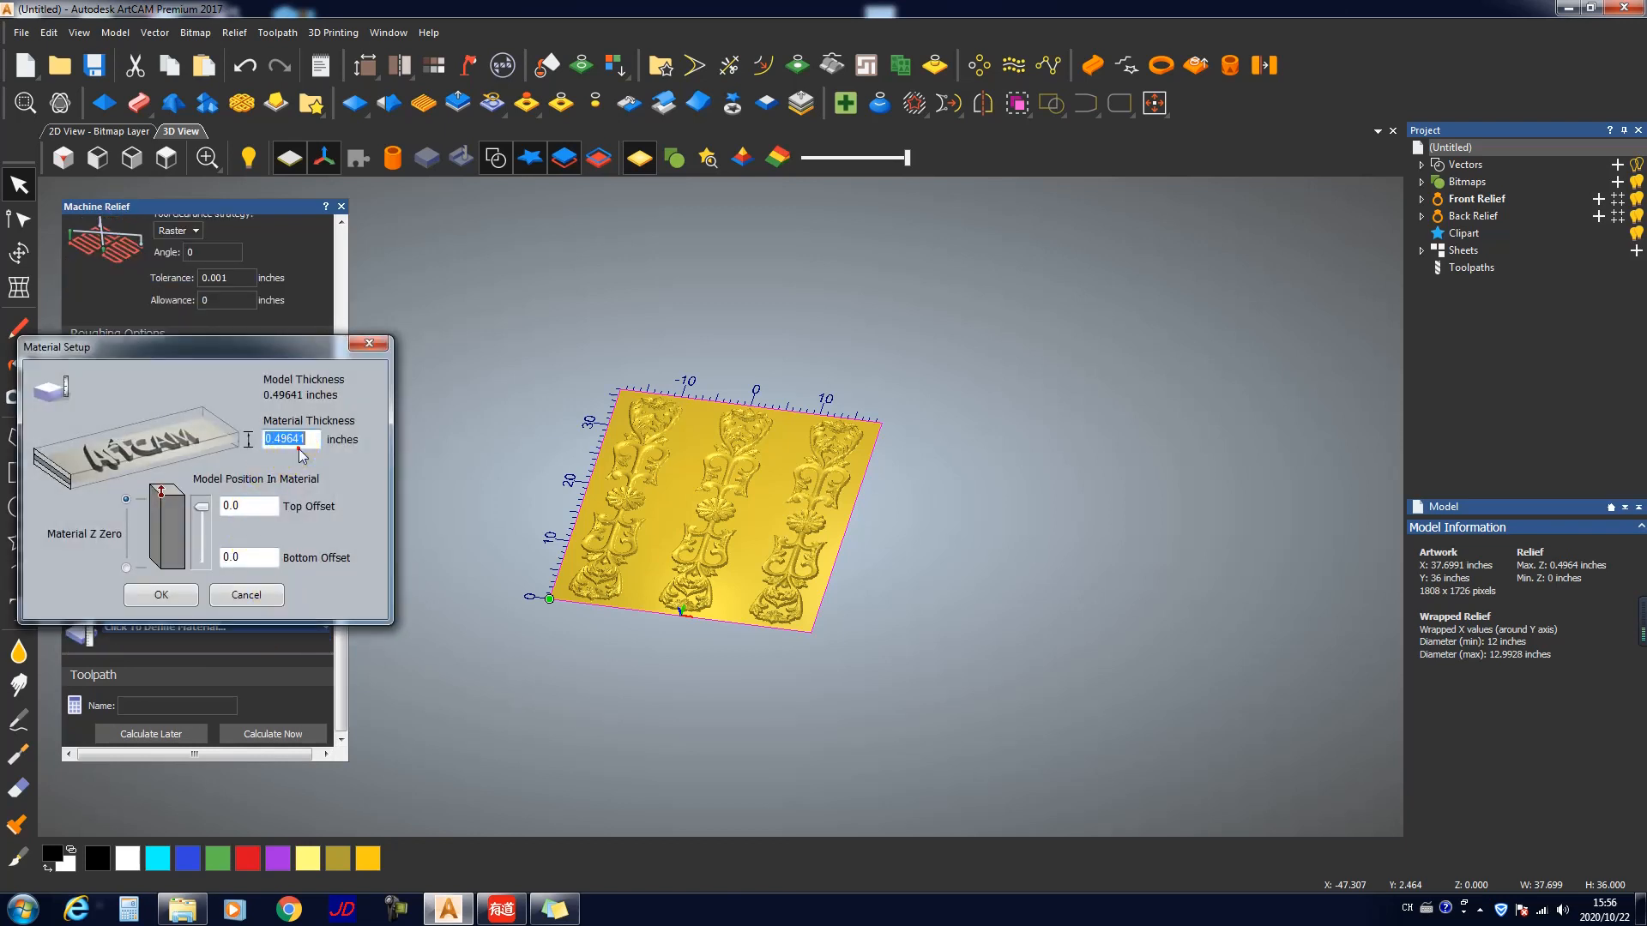
click(287, 442)
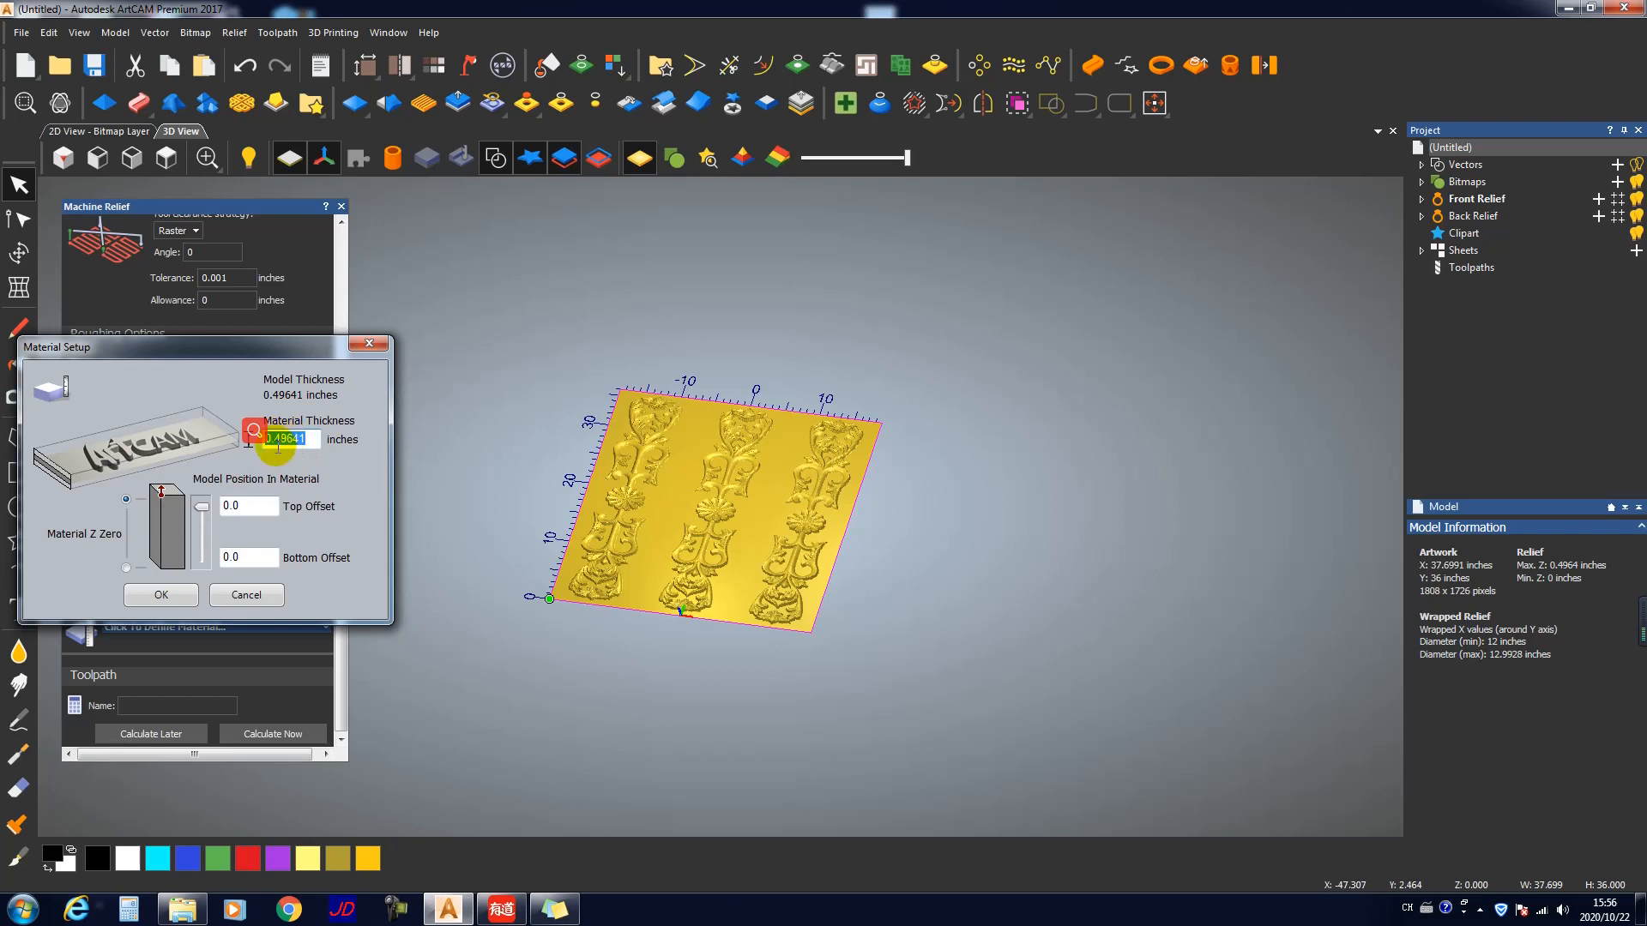
text(6)
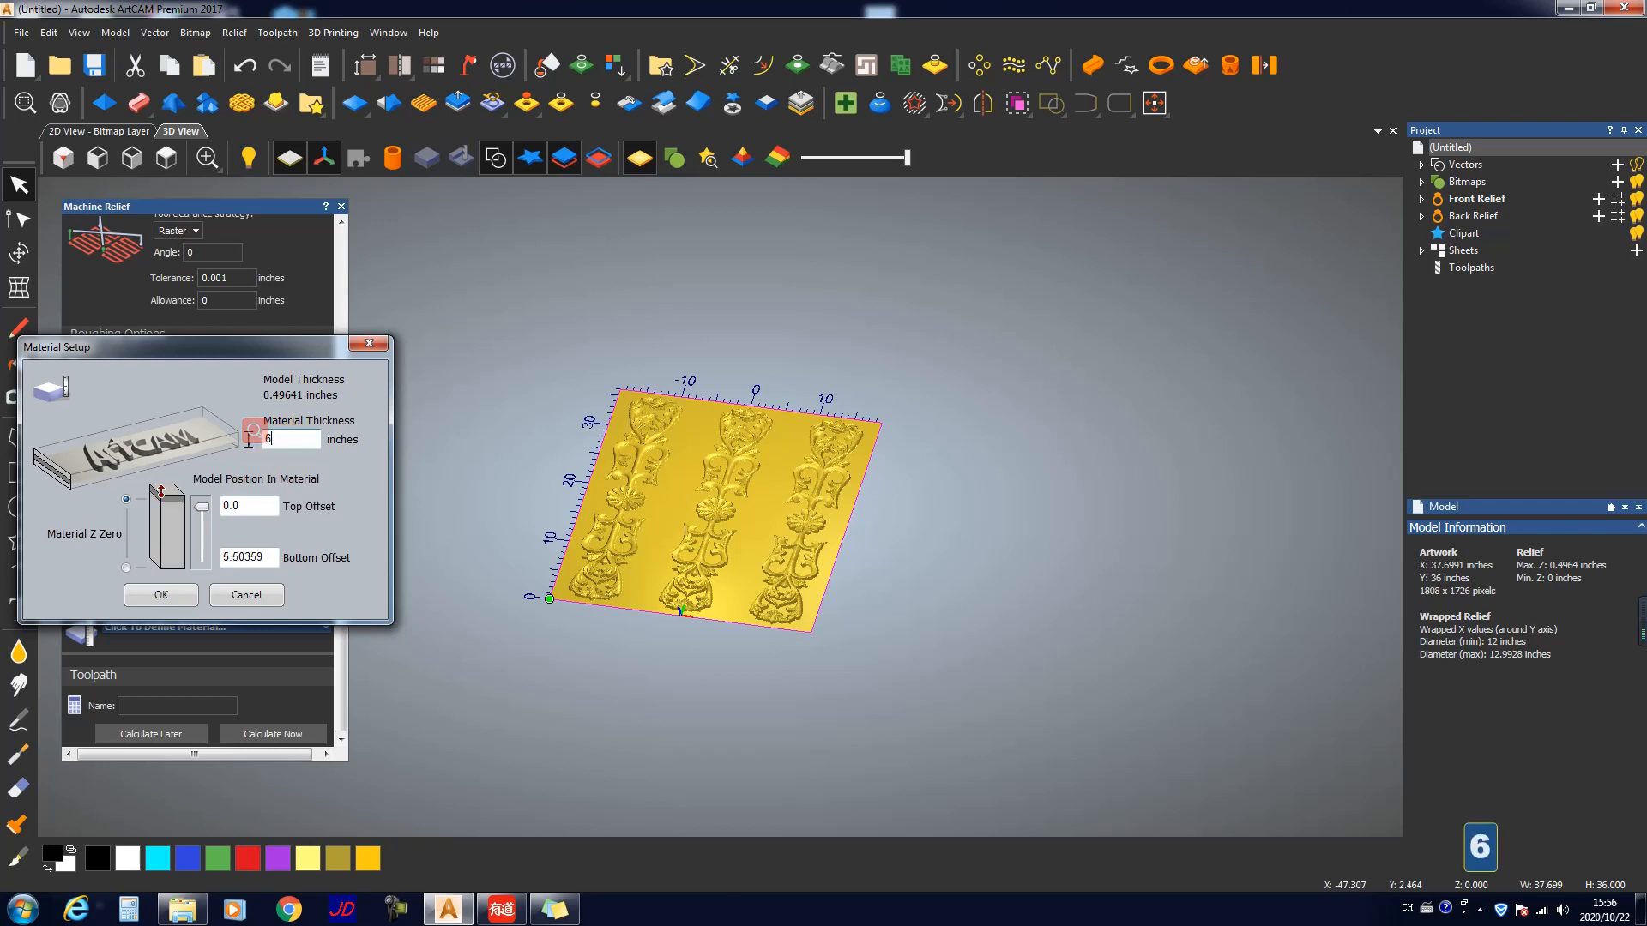
click(127, 567)
mouse_move(202, 507)
mouse_down()
mouse_move(202, 566)
mouse_move(204, 506)
mouse_up()
click(161, 595)
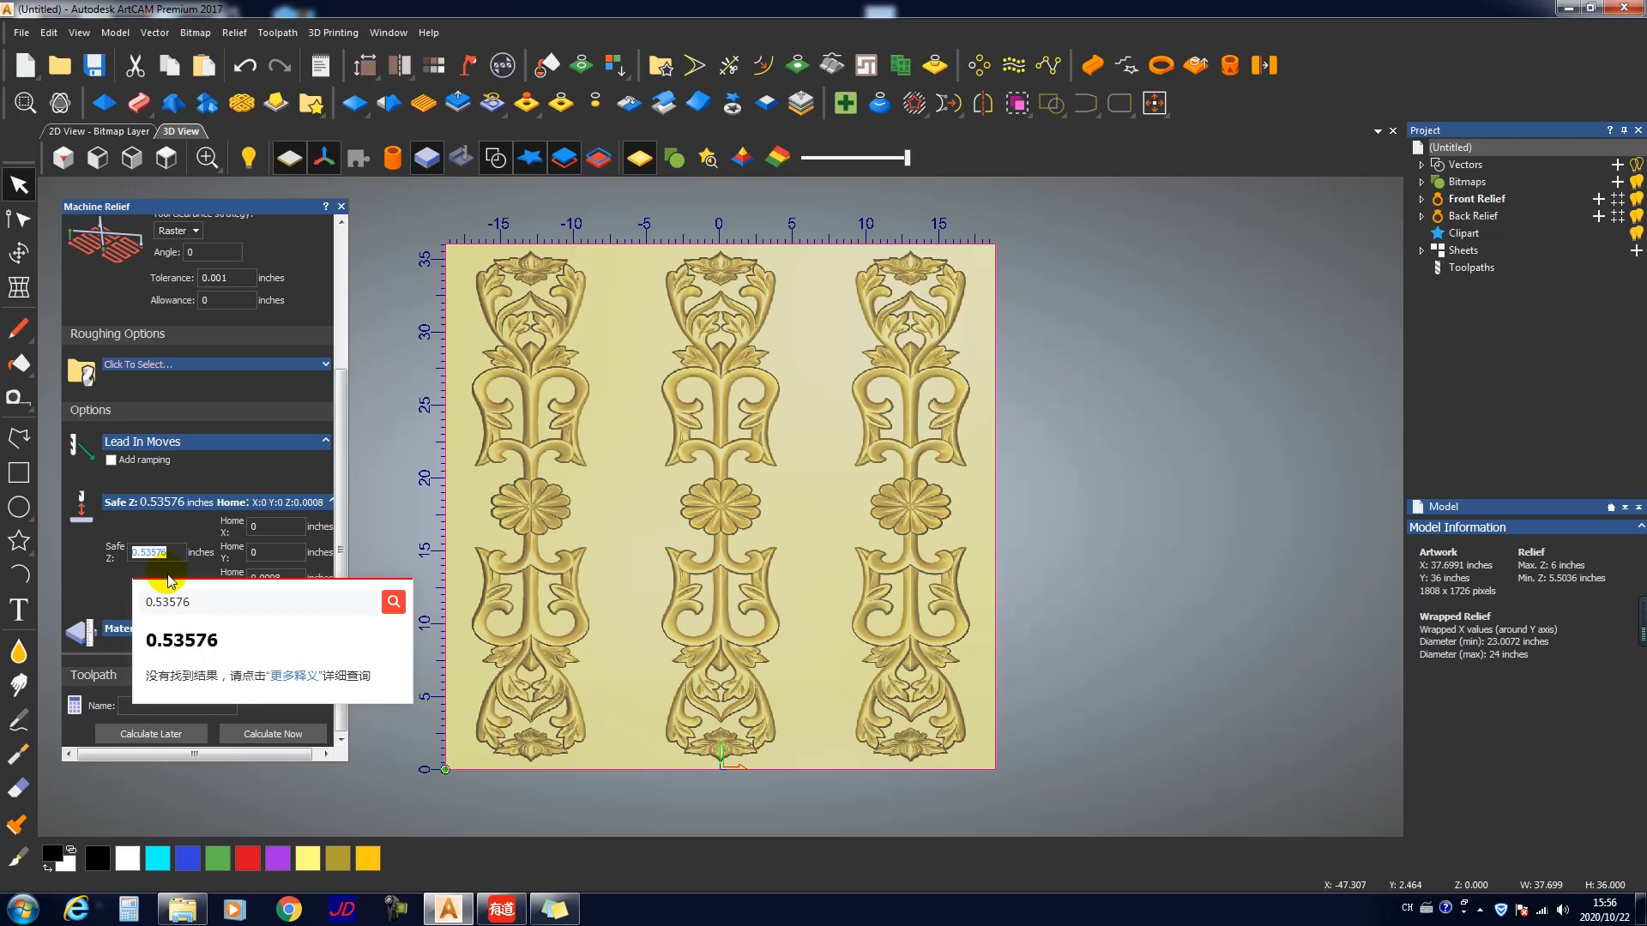
Step: Set the toolpath's Safe Z to 6.5 inches and its Home Z to 7 inches
text(6.)
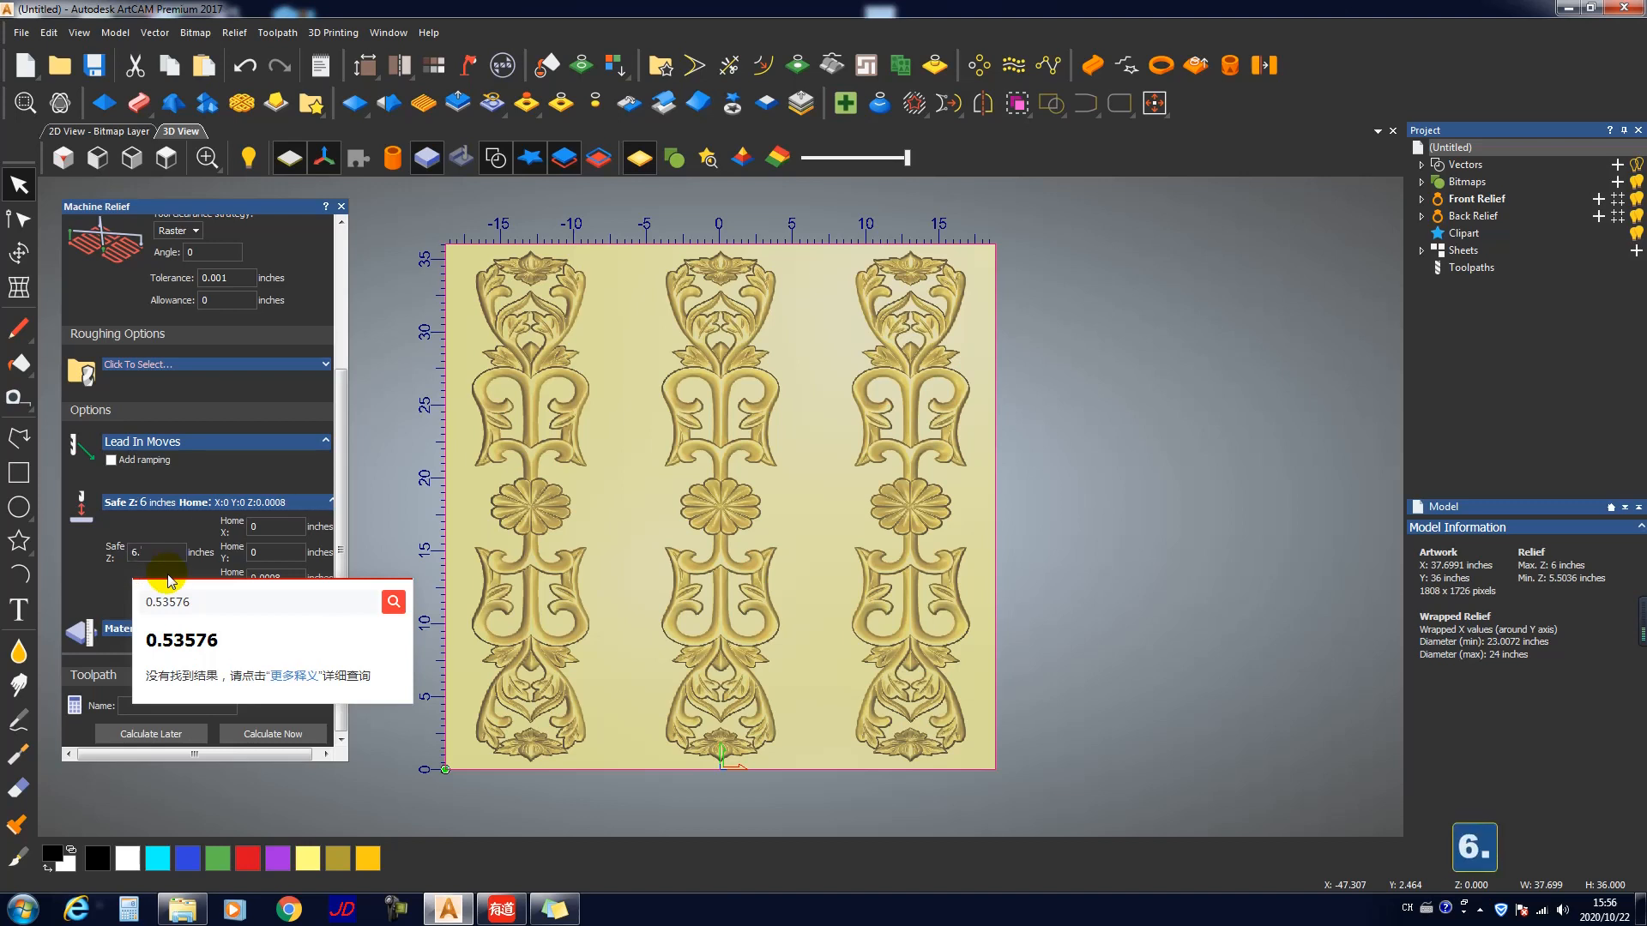
text(5)
drag(288, 579, 197, 538)
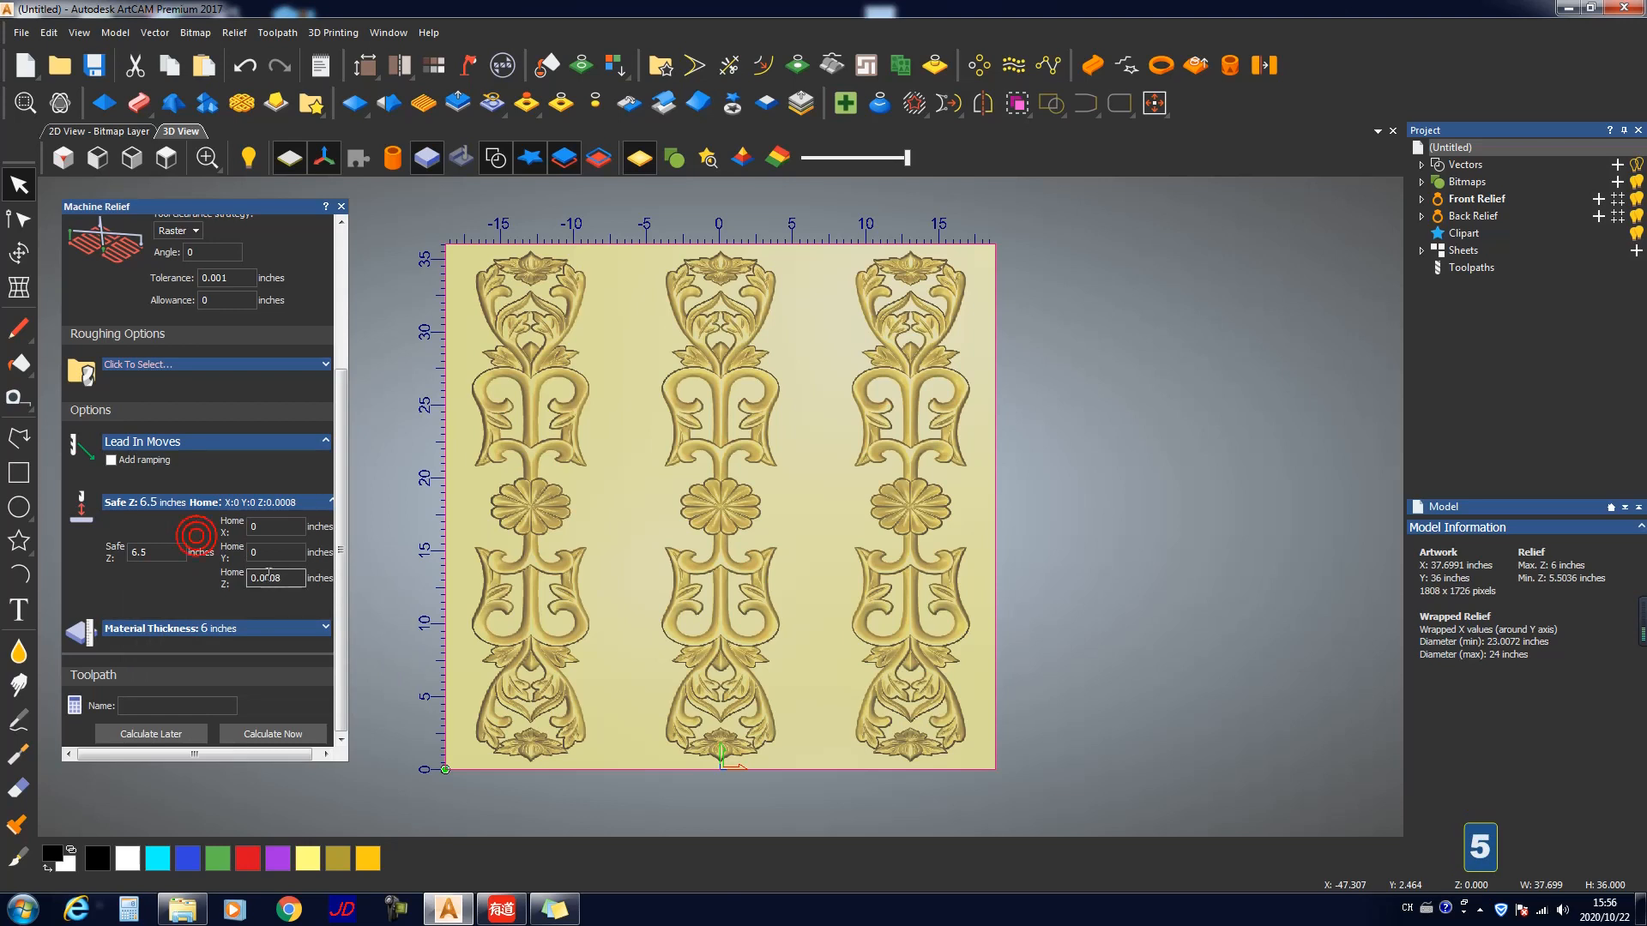
text(7)
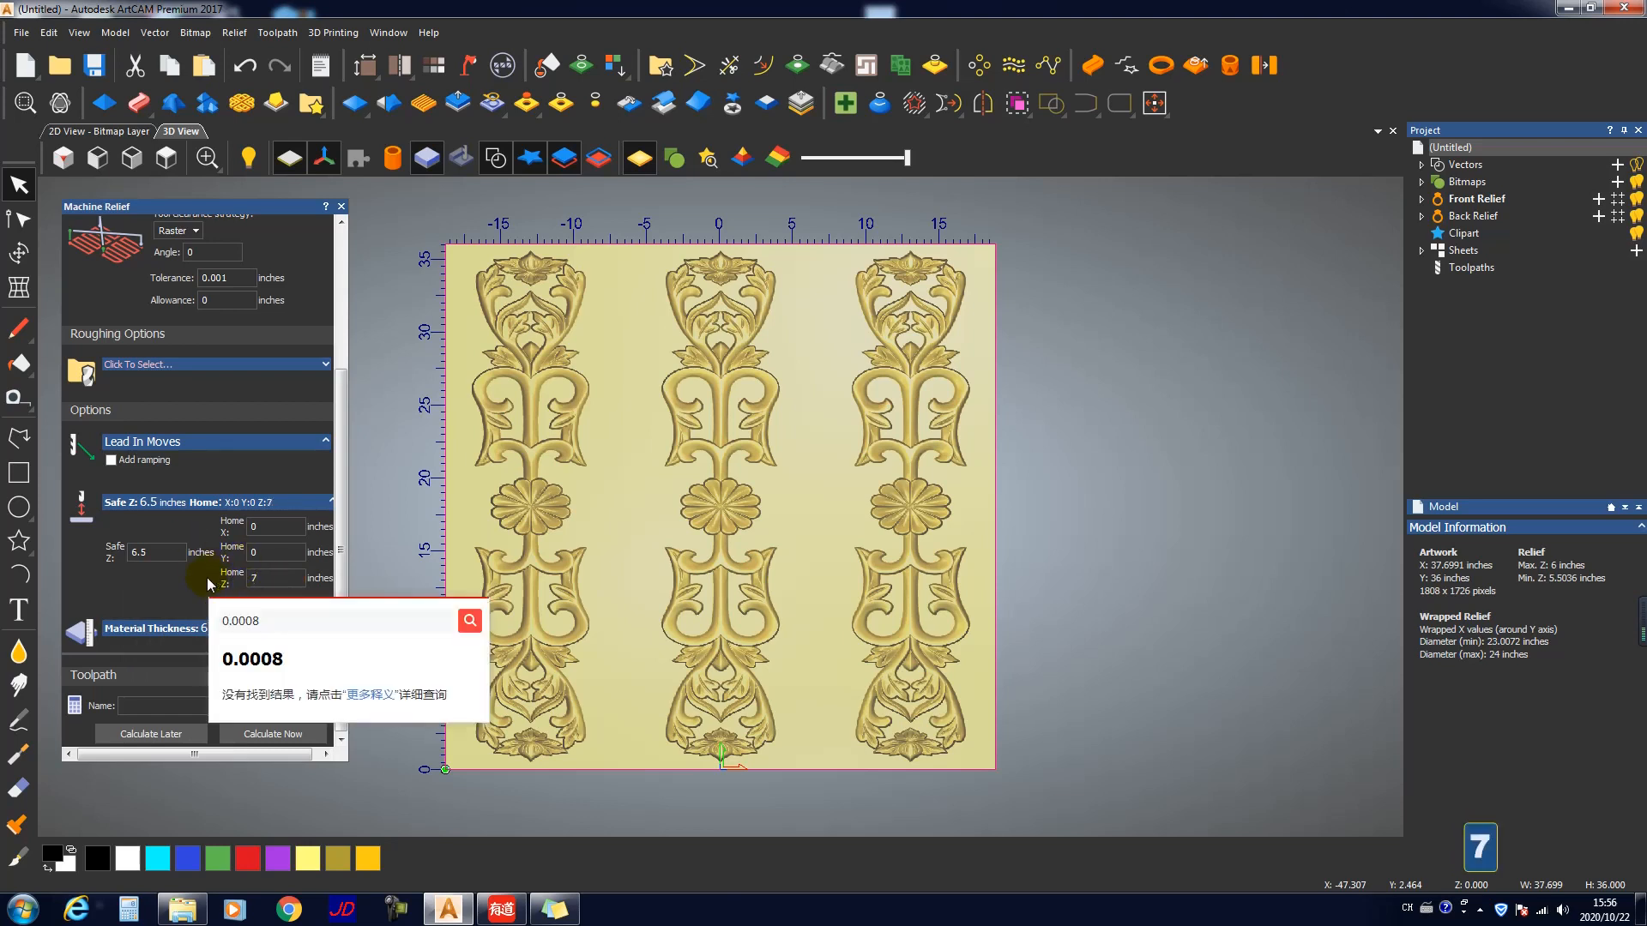
click(199, 582)
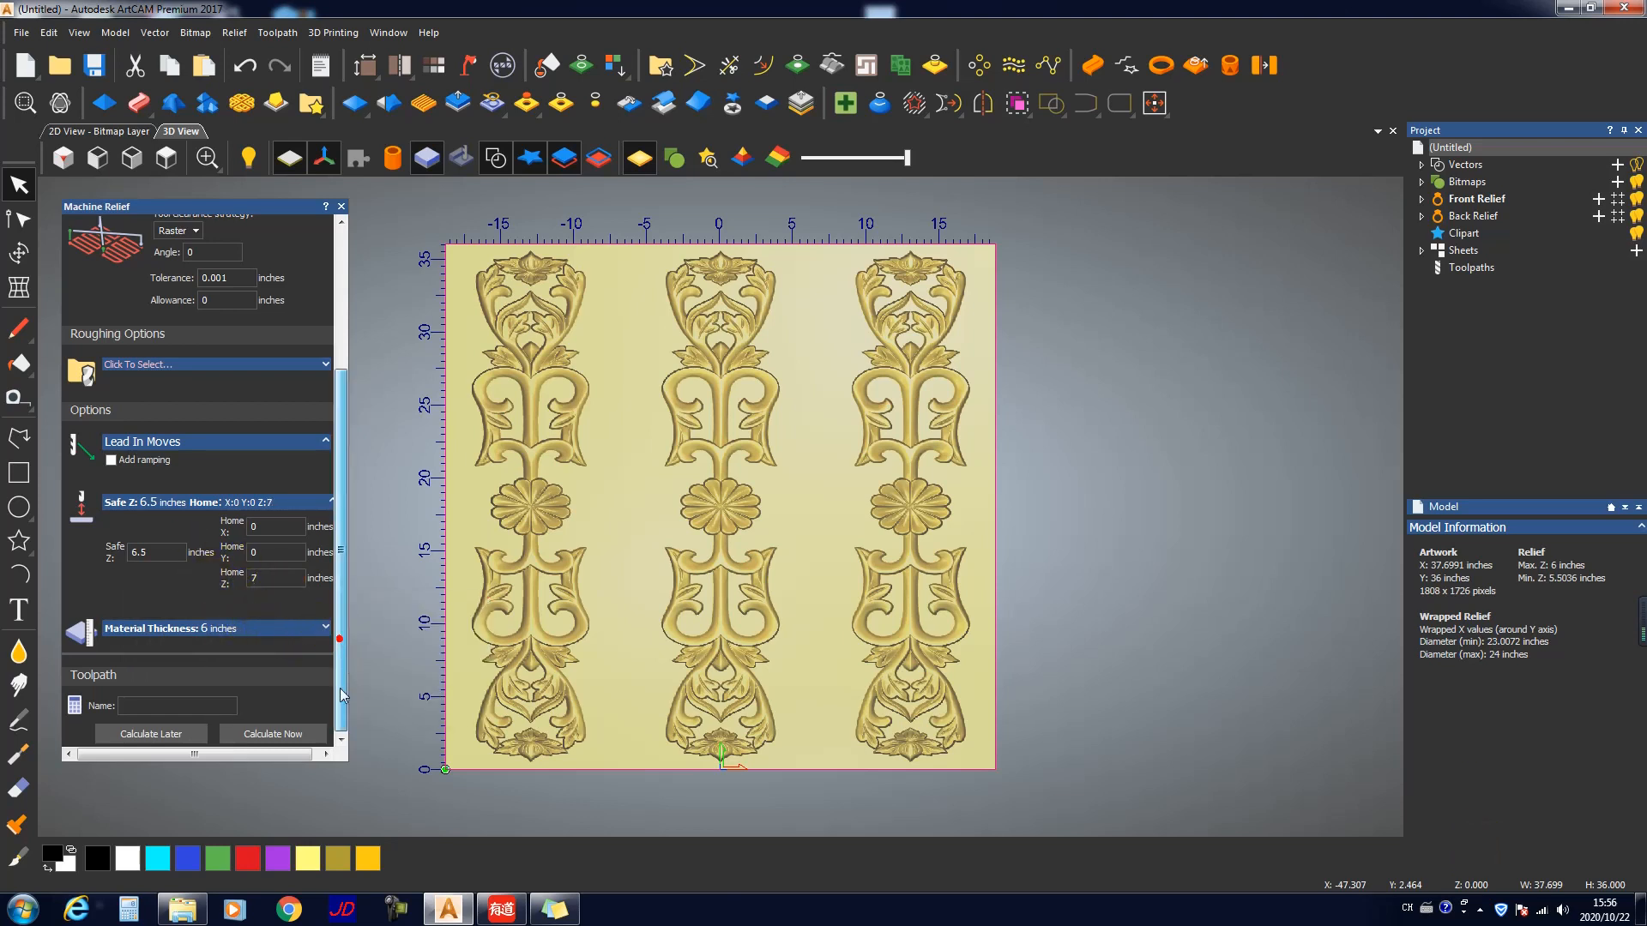
Step: Calculate the Machine Relief finishing toolpath immediately and close its settings
click(297, 738)
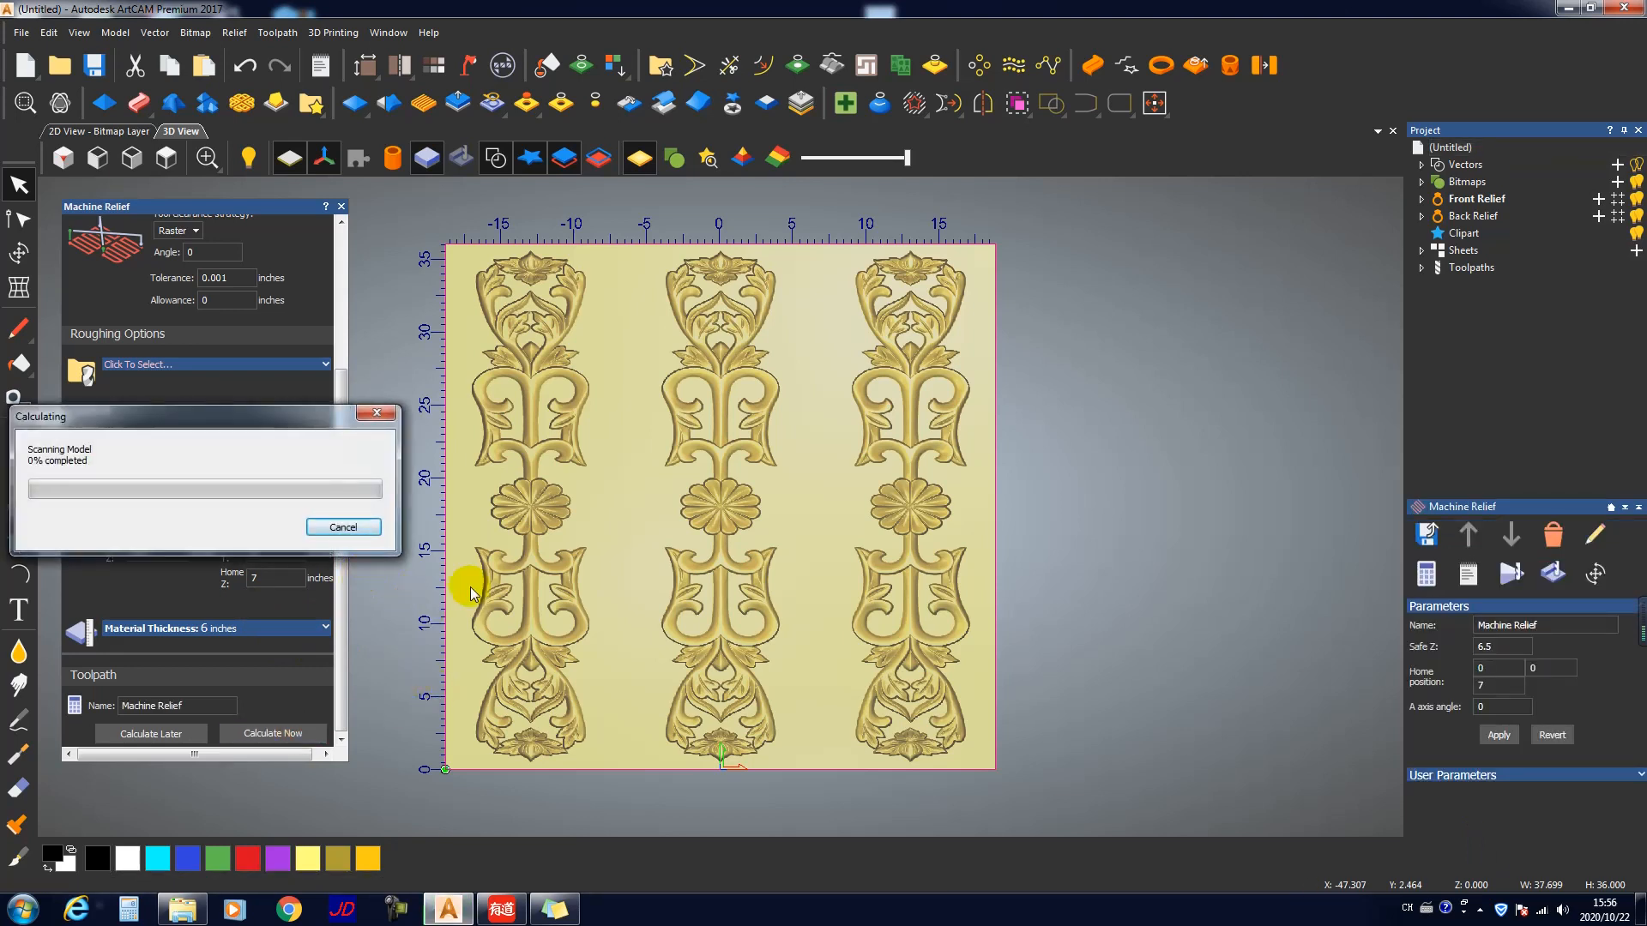
drag(283, 416, 347, 426)
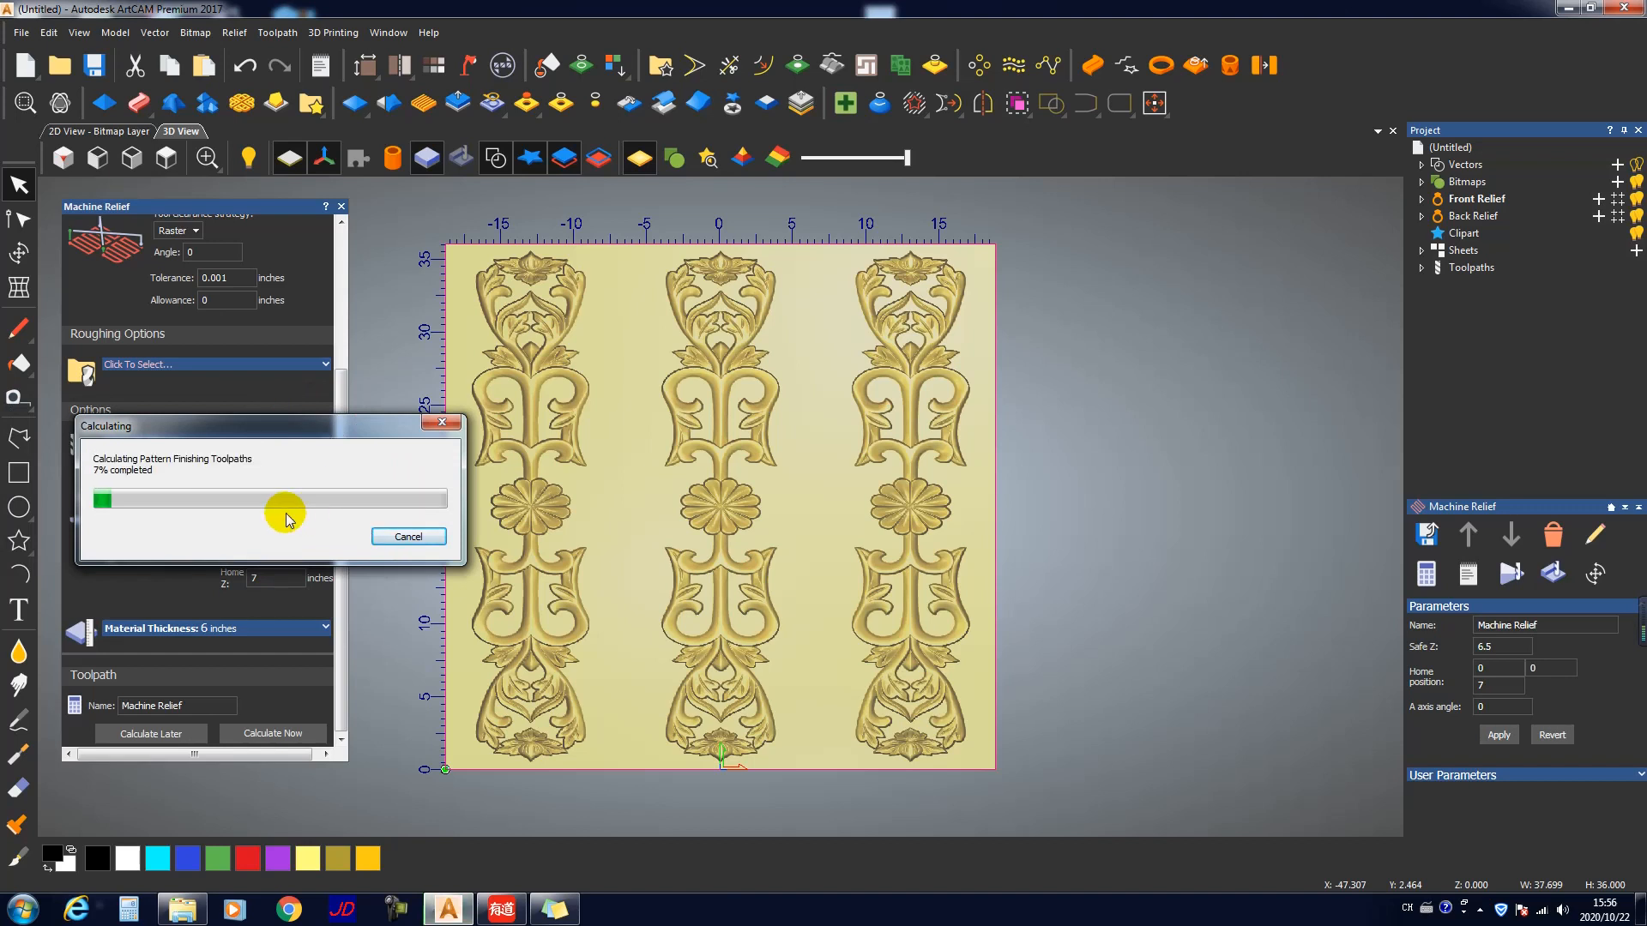
key(F9)
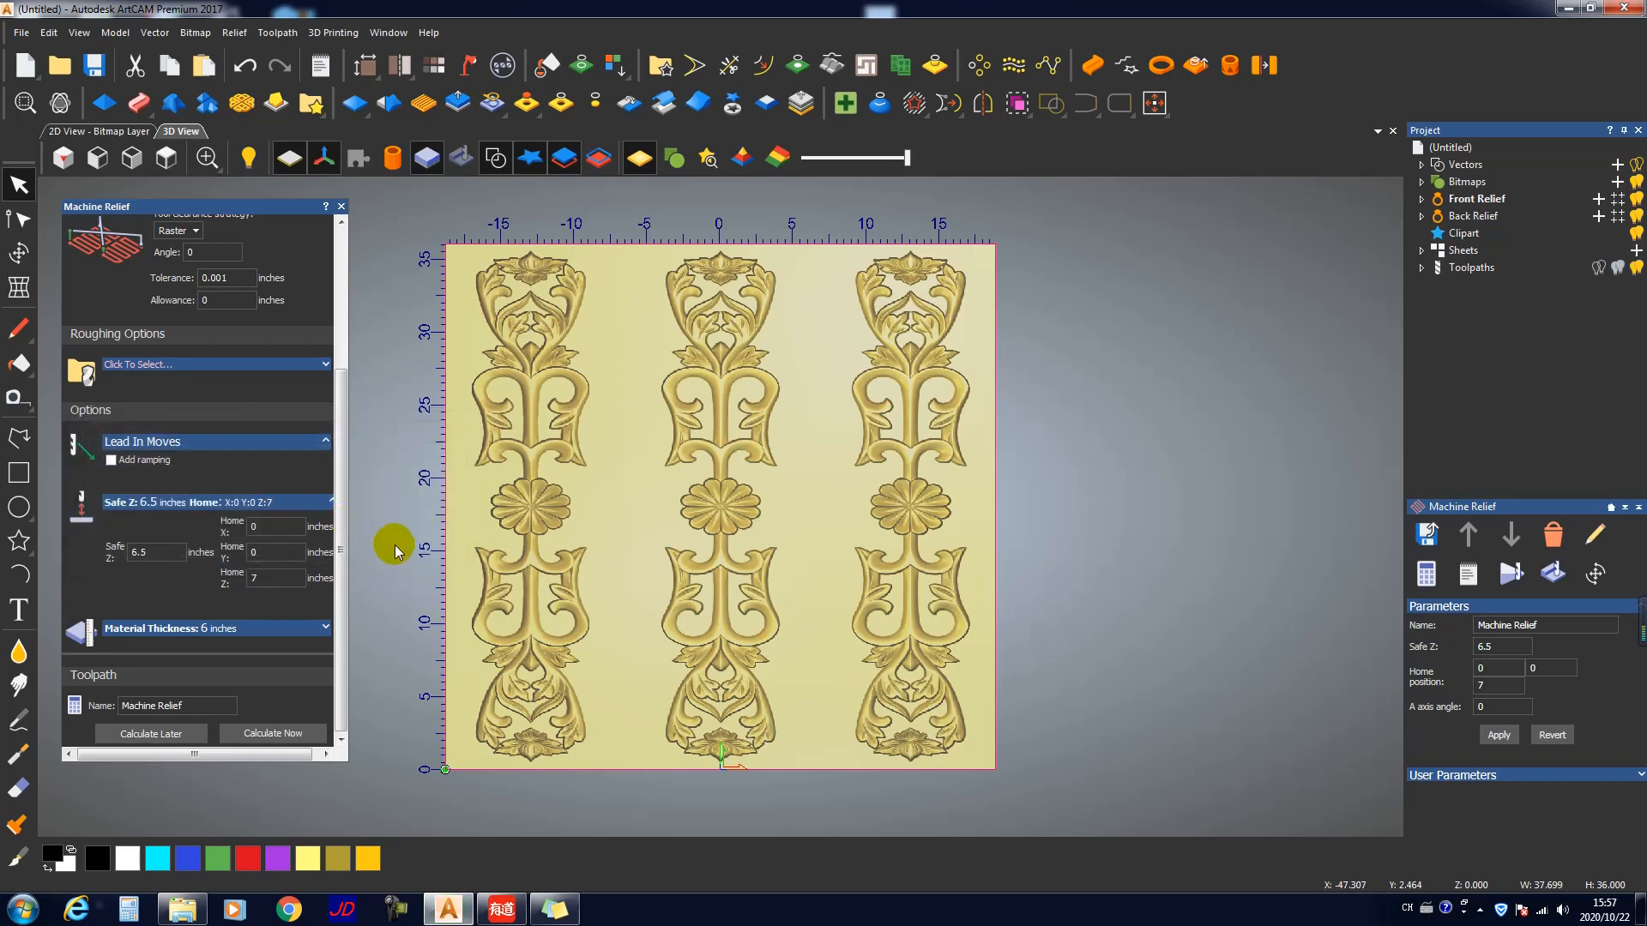
click(341, 206)
Step: Inspect the calculated toolpath in 3D from several angles, and toggle the toolpaths' visibility to compare it with the flat relief
drag(451, 316, 599, 394)
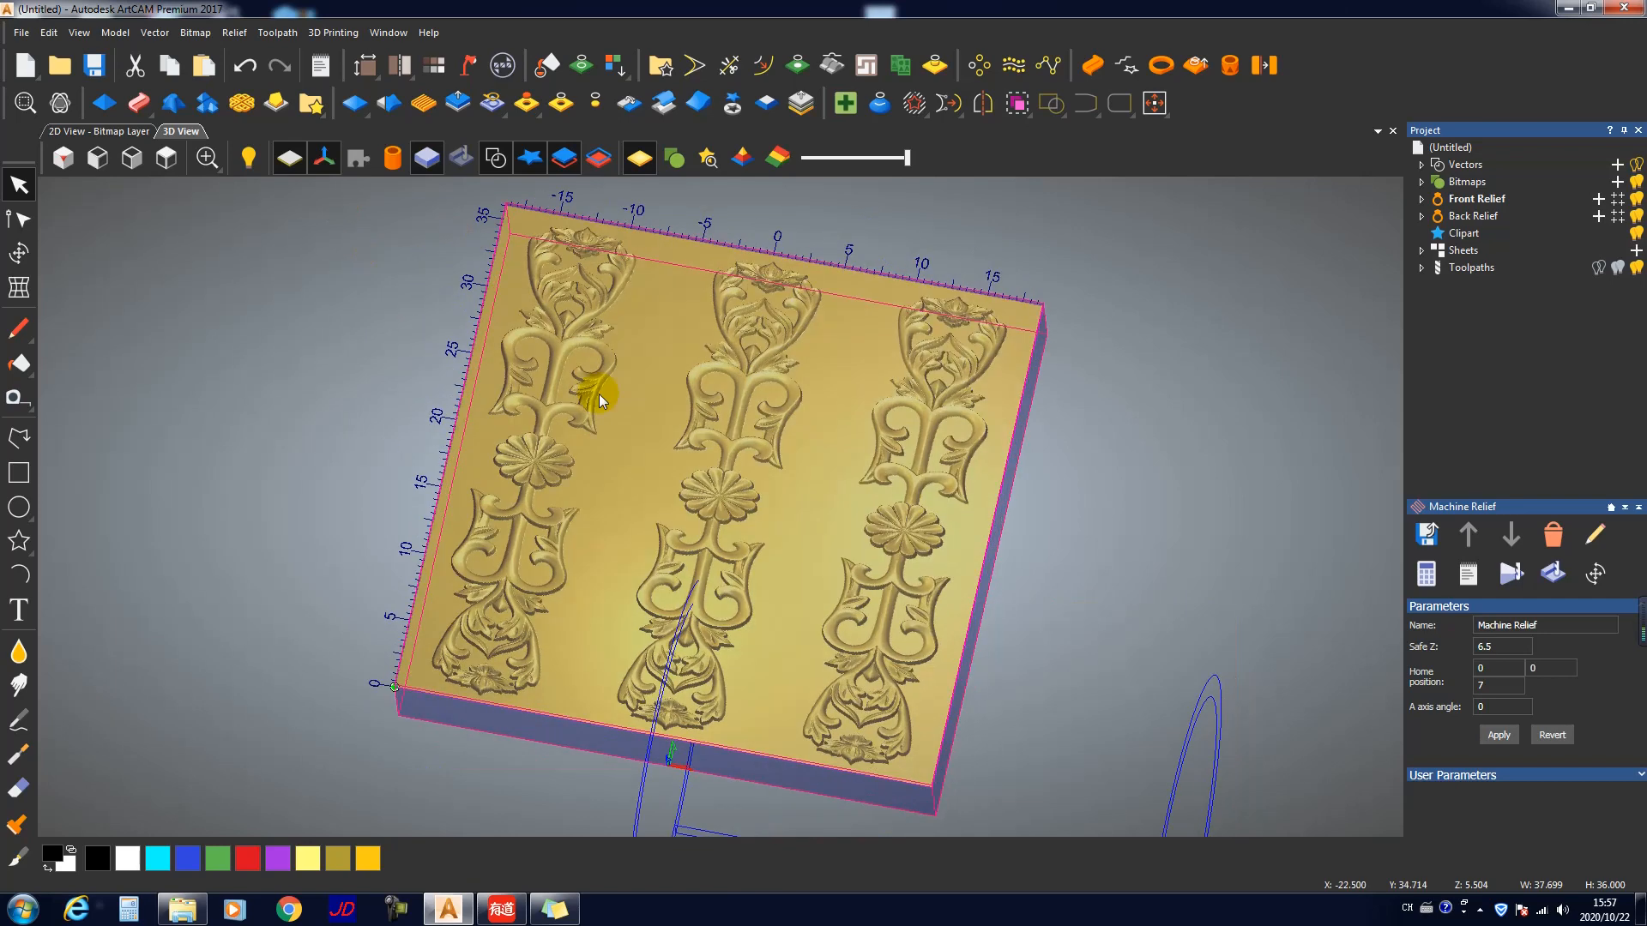
drag(993, 555, 825, 507)
scroll(825, 506, down, 5)
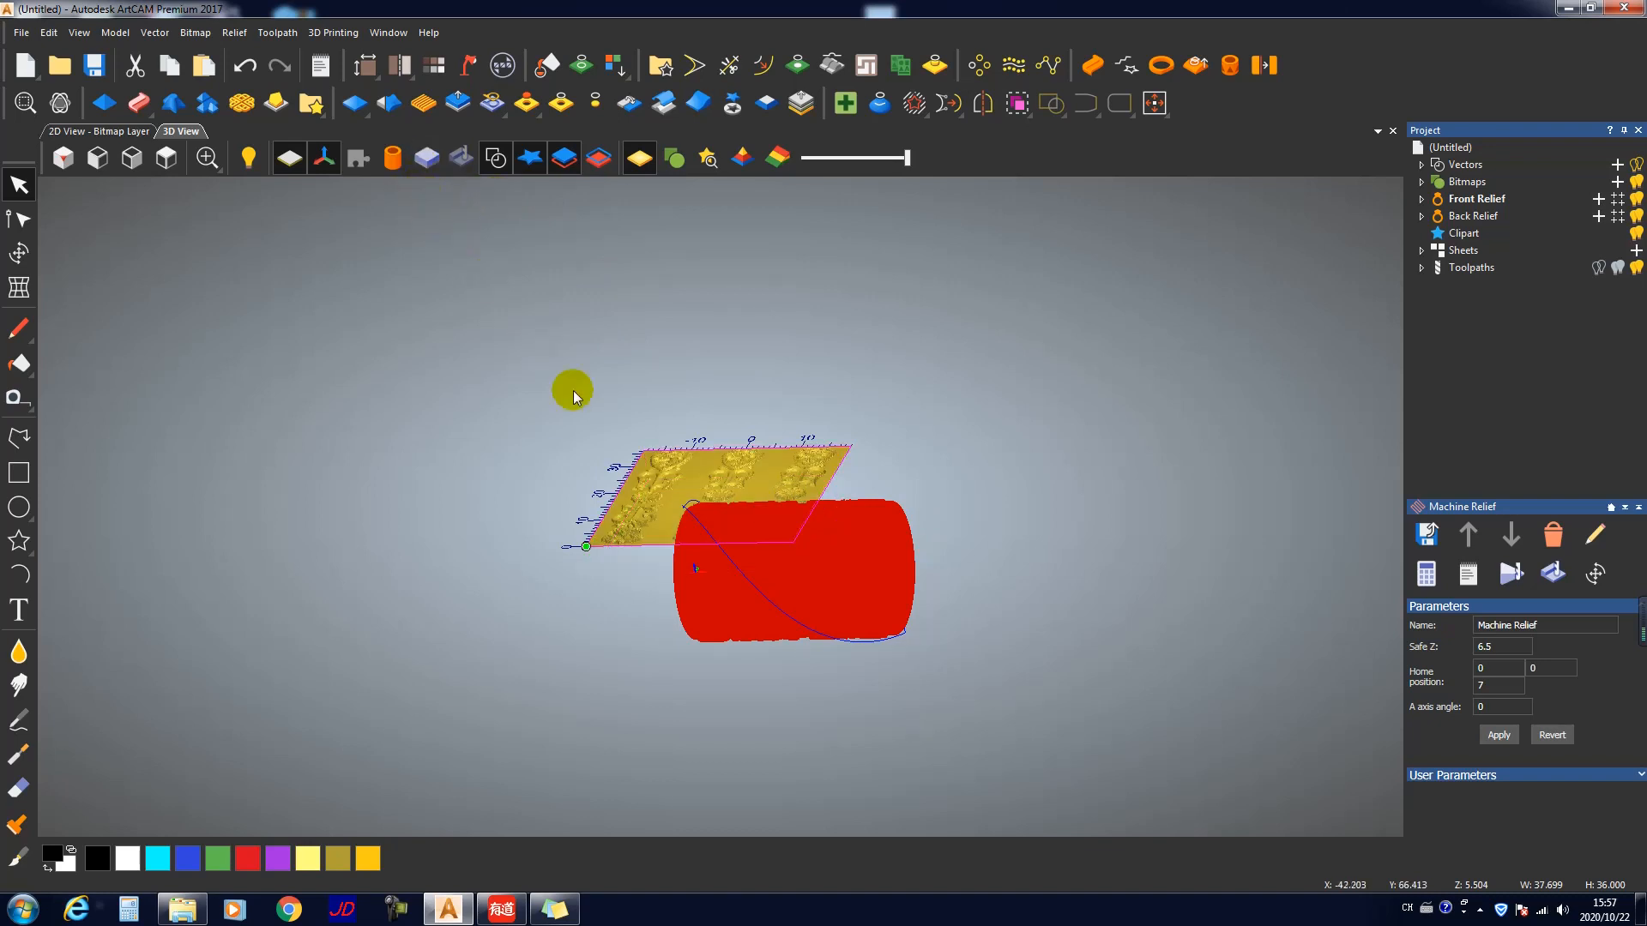
drag(573, 392, 744, 509)
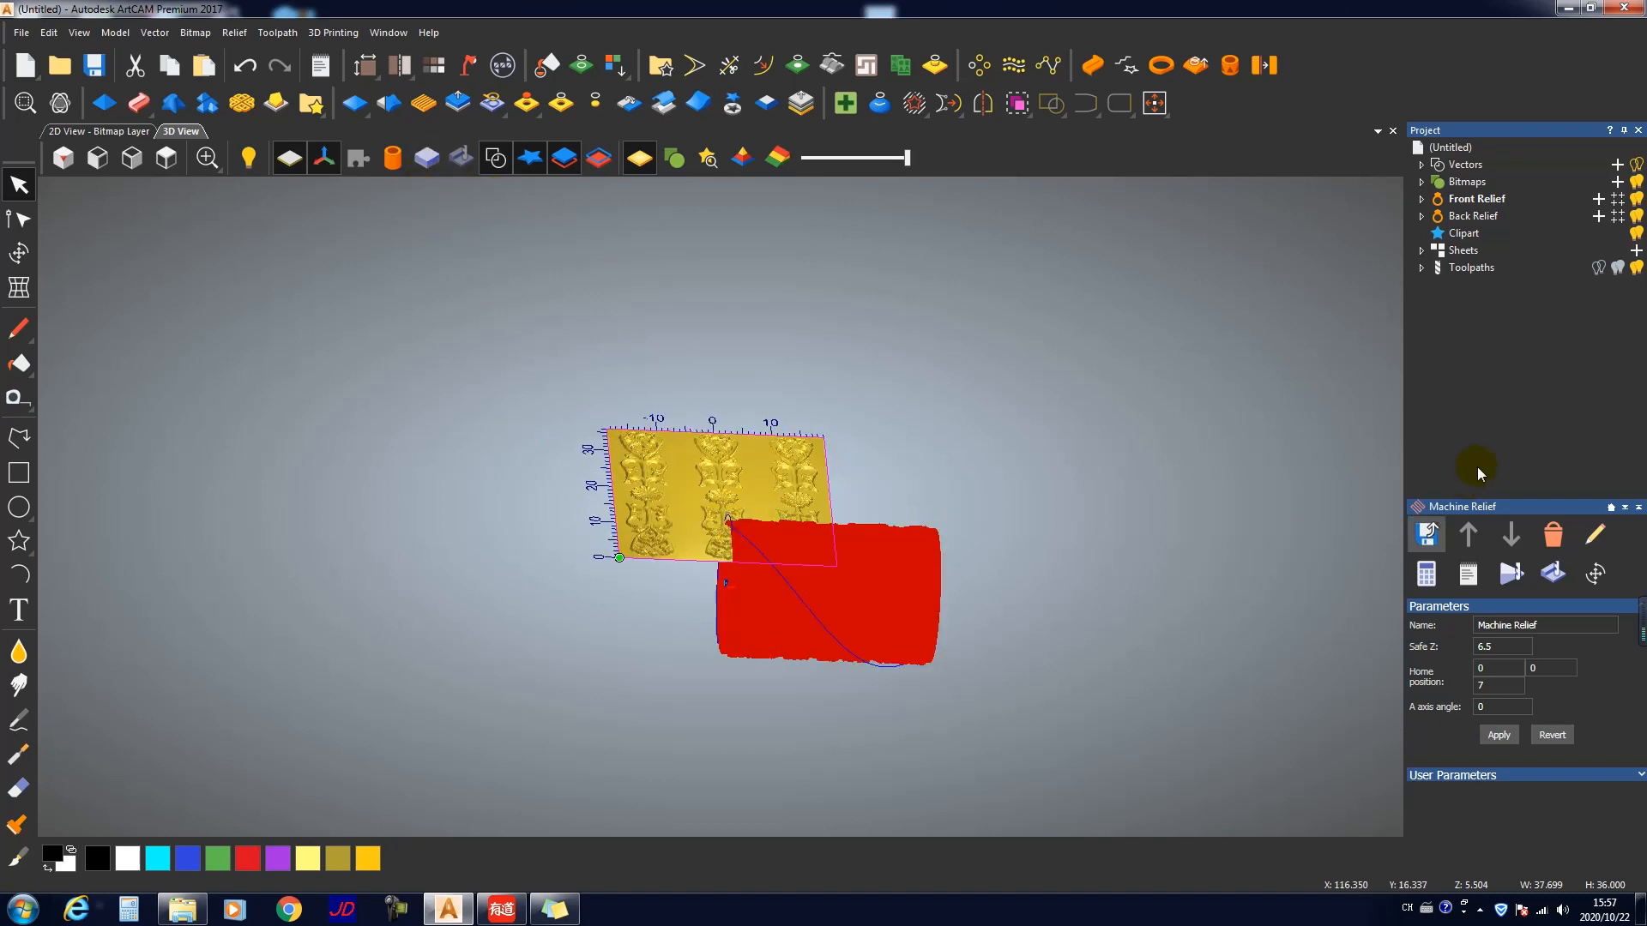
click(1638, 268)
scroll(845, 466, up, 4)
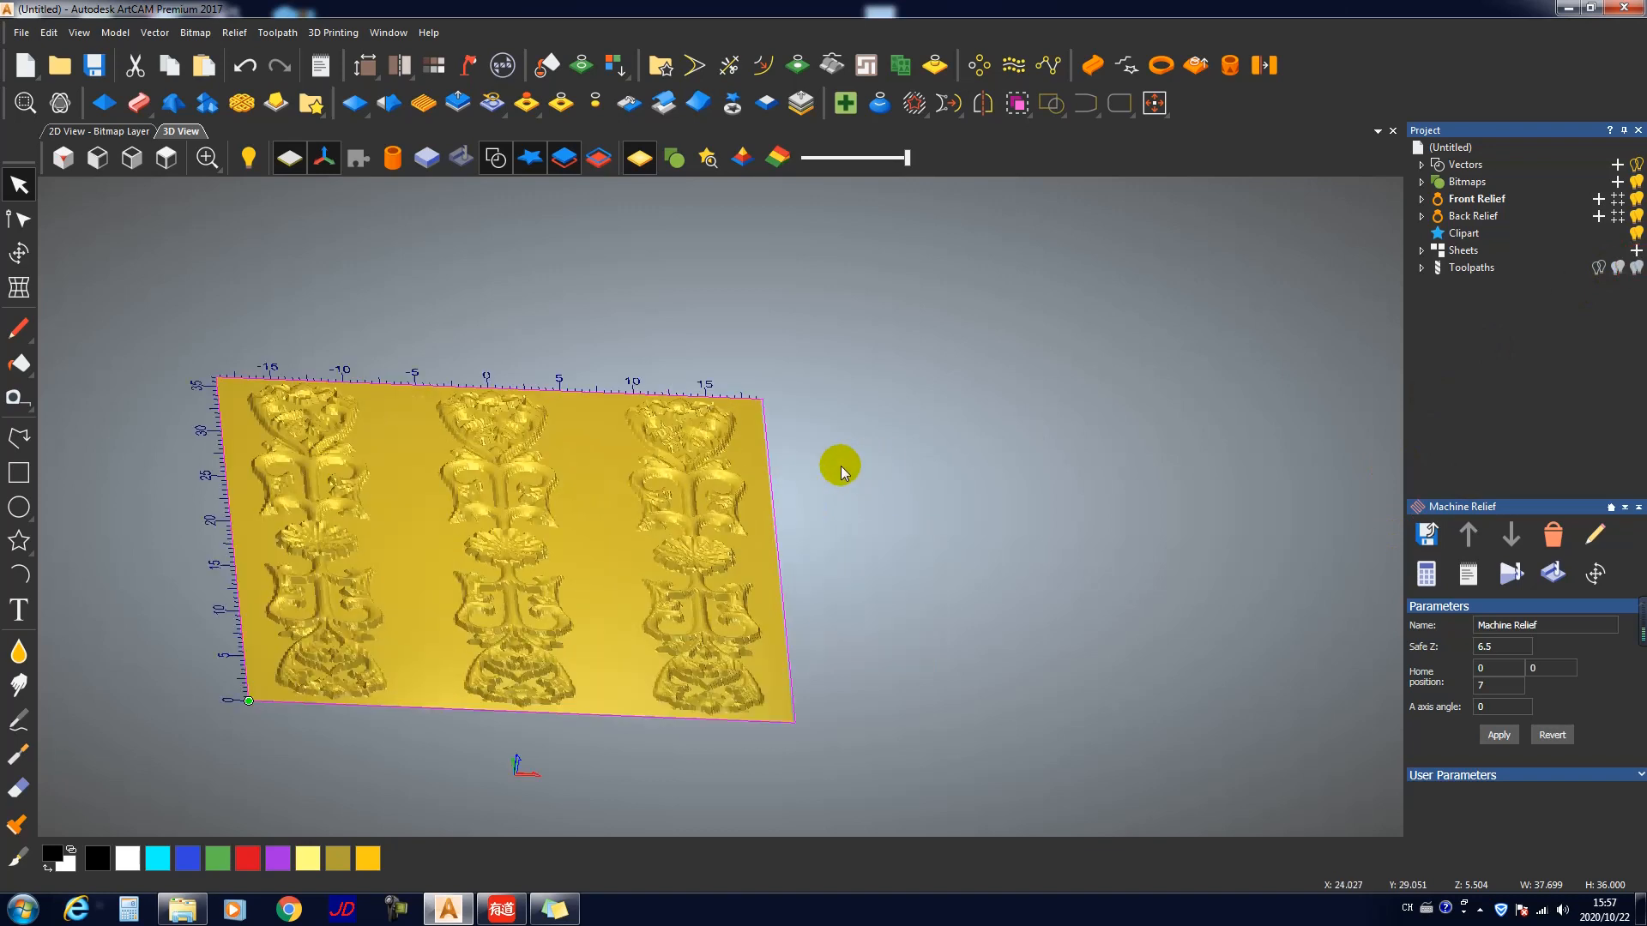
Step: Show the relief wrapped as a cylinder and examine it together with the rotary toolpath from both ends and the side
scroll(716, 518, down, 2)
click(432, 163)
drag(729, 467, 943, 654)
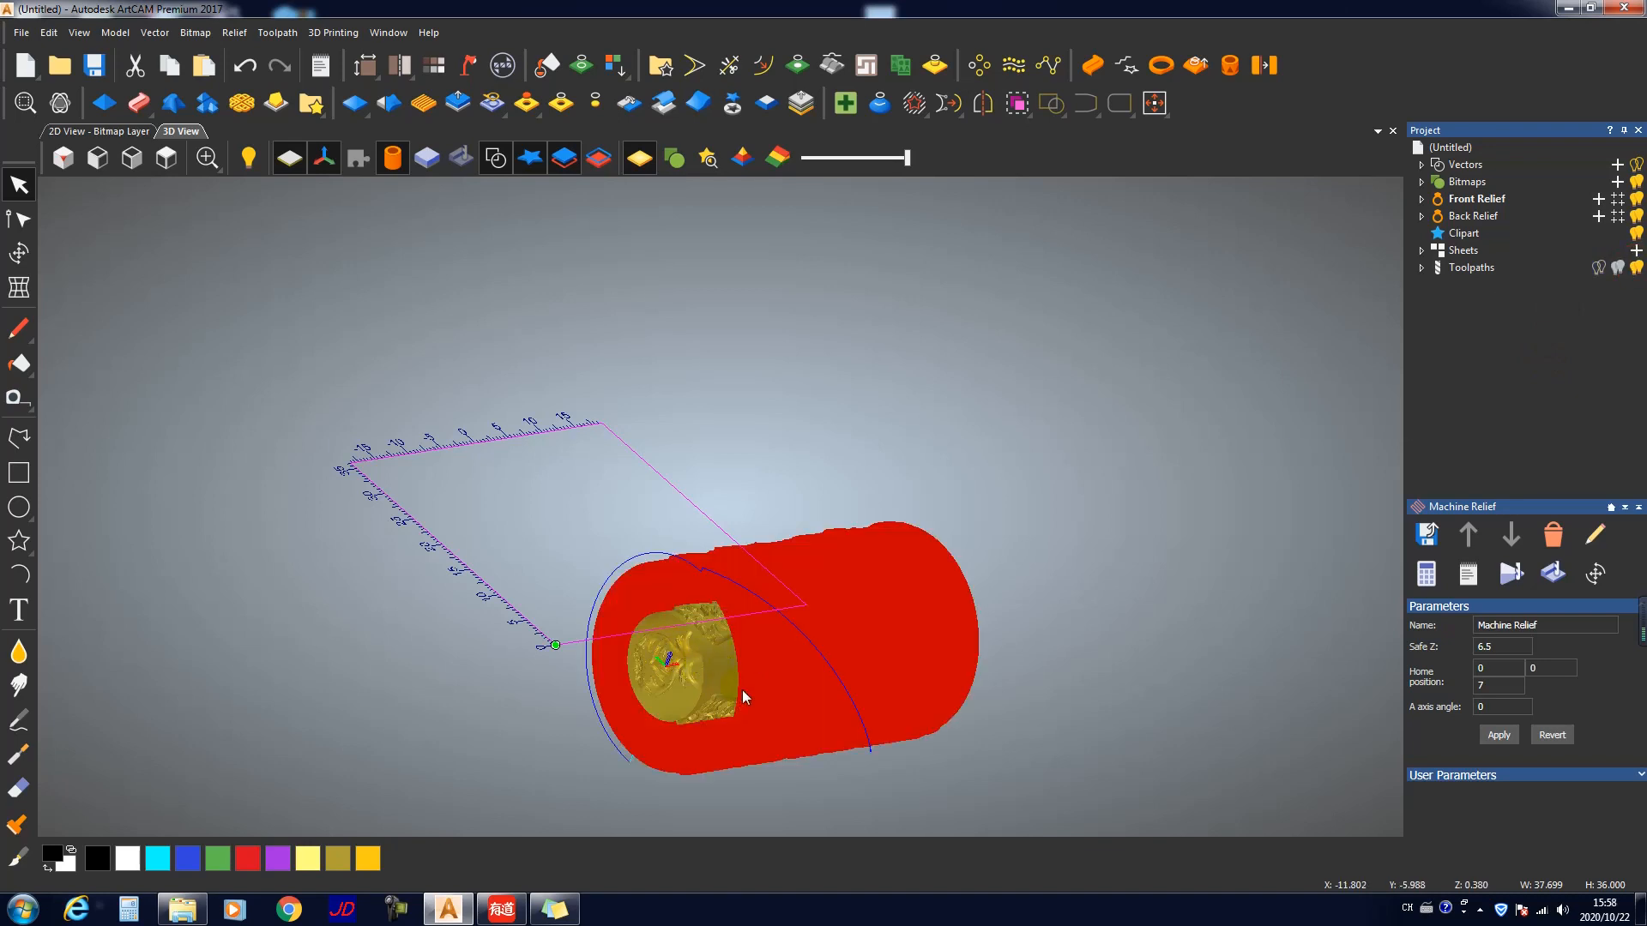
scroll(687, 714, up, 5)
scroll(704, 682, down, 5)
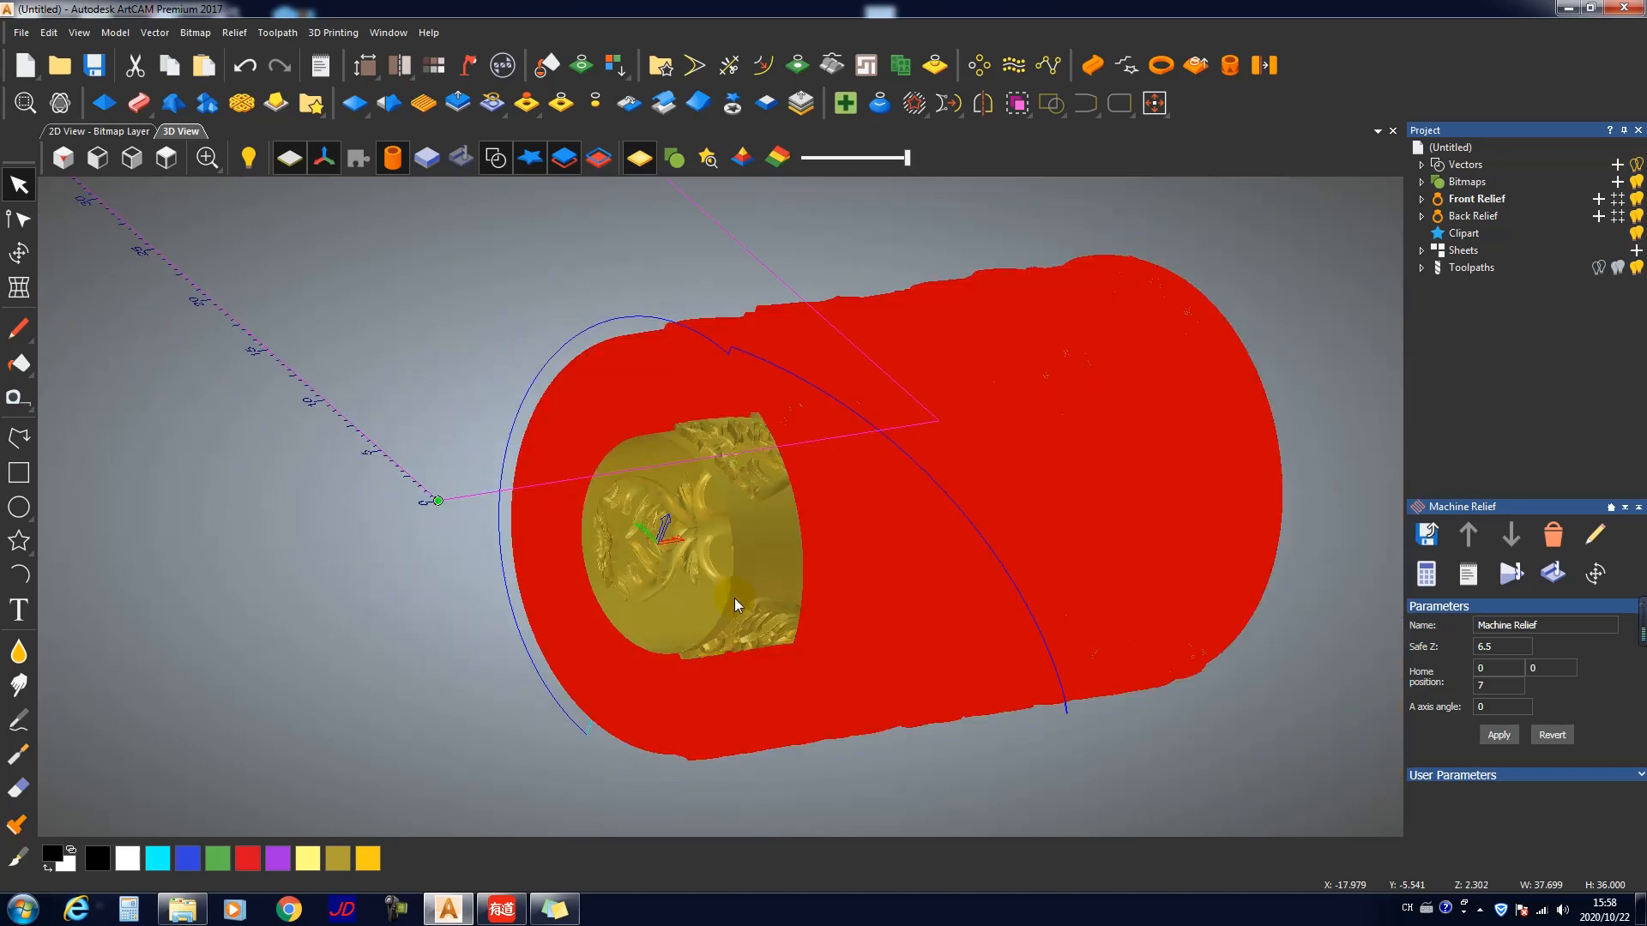
drag(826, 596, 645, 393)
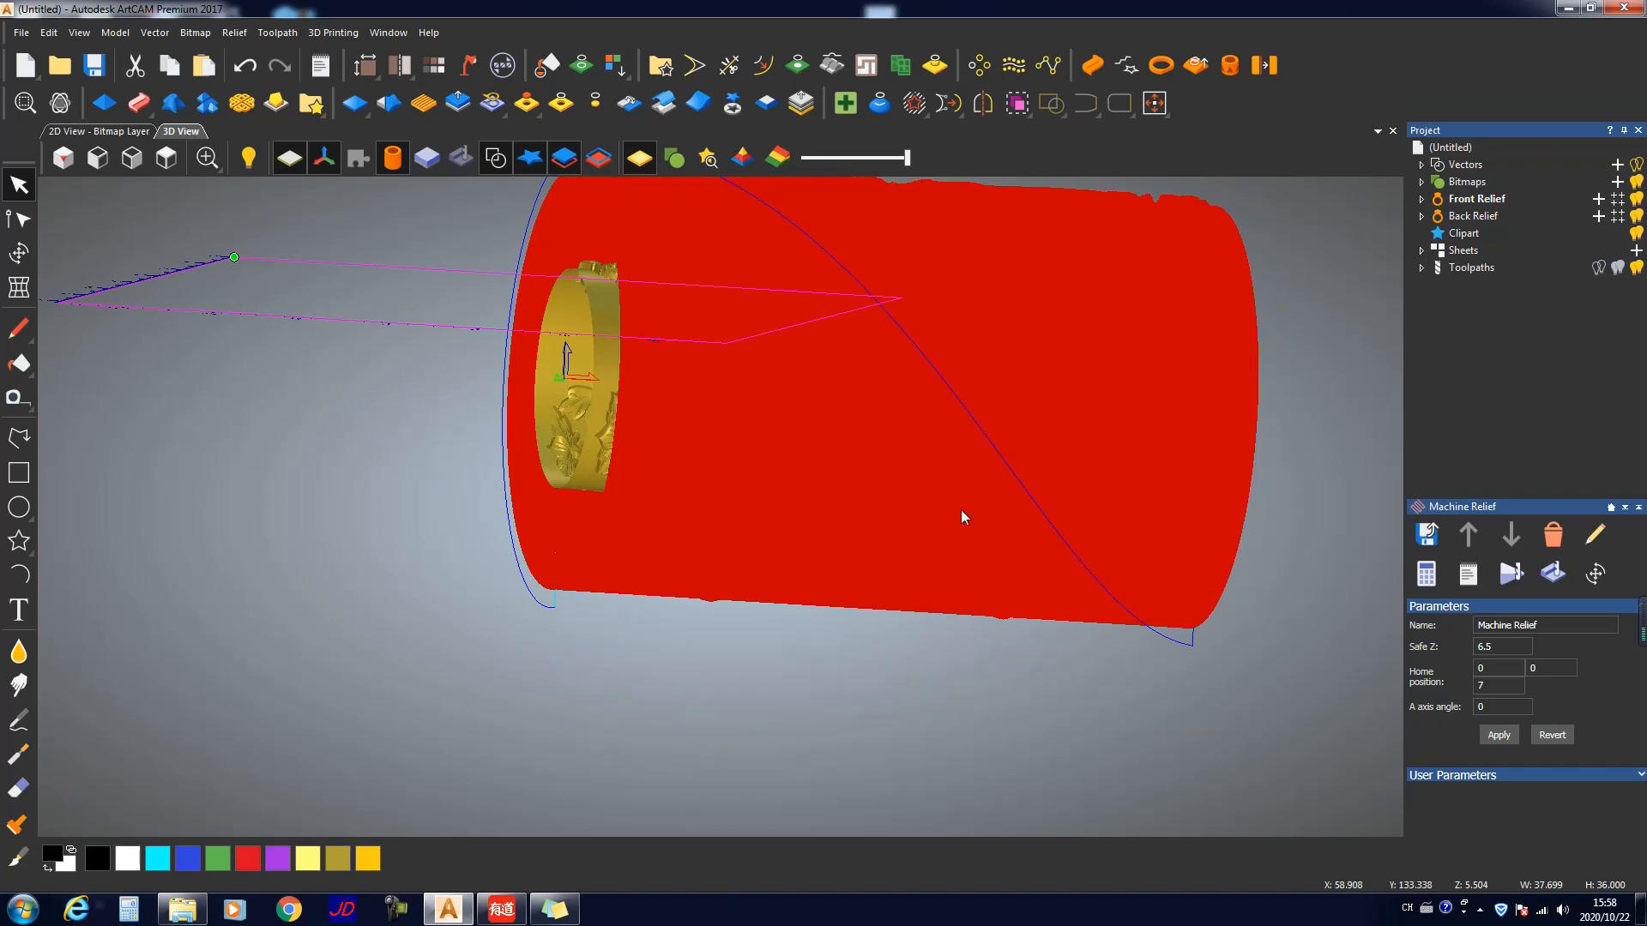
drag(750, 465, 993, 597)
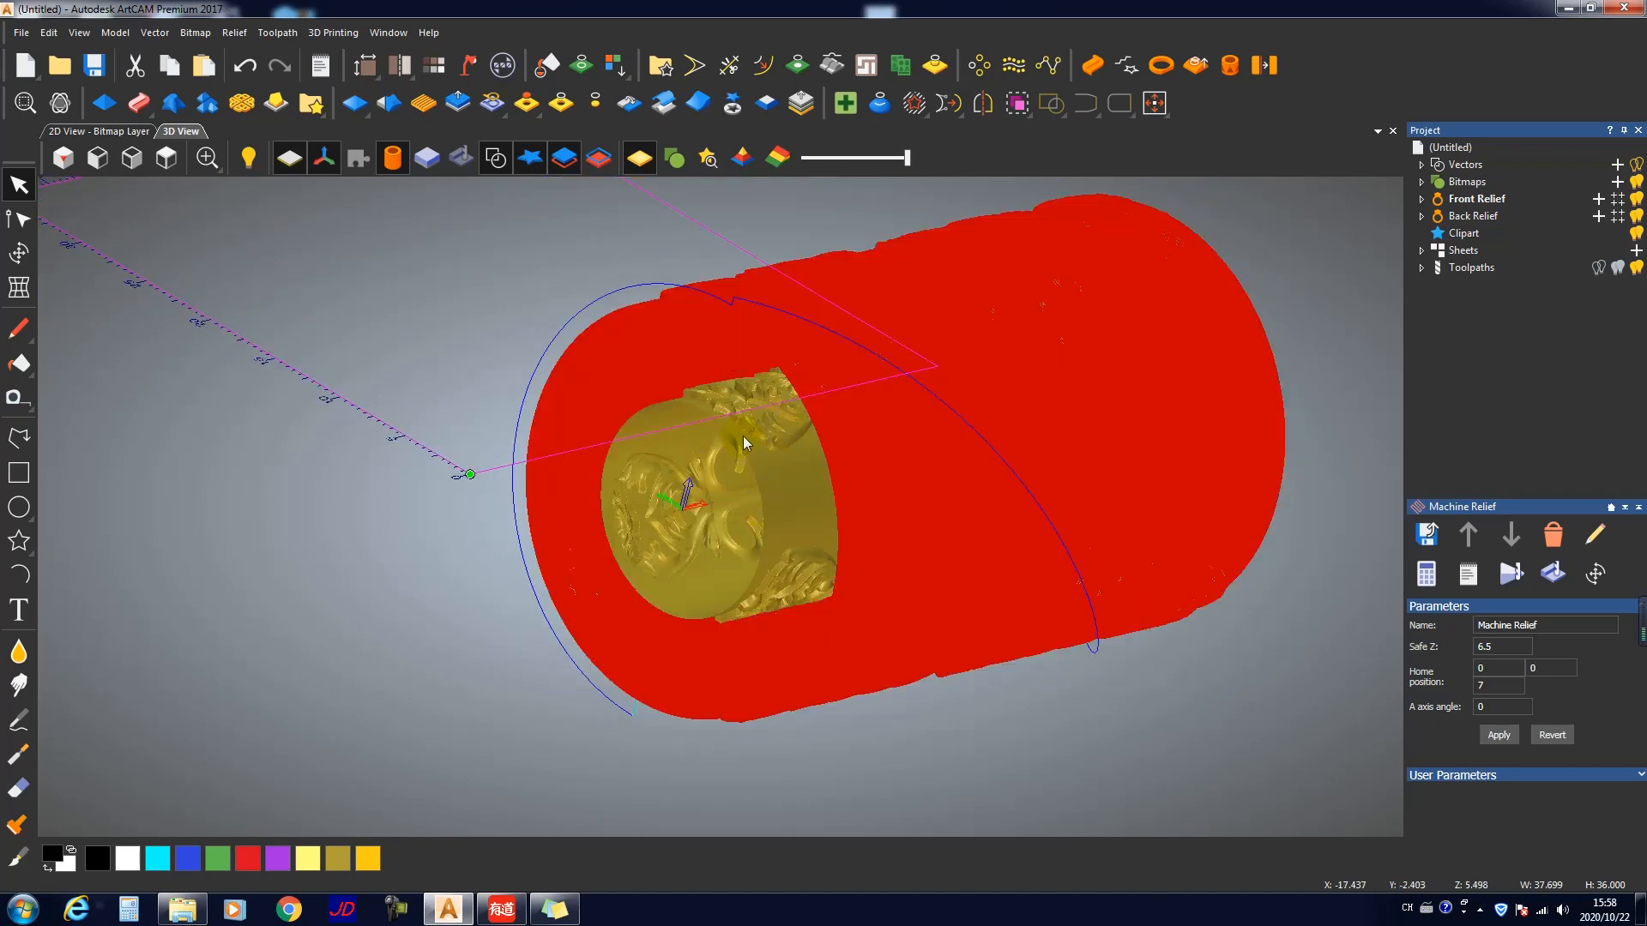
Step: Look through the machine file formats available for saving the Machine Relief toolpath, and leave without saving it
click(1421, 268)
right_click(1502, 286)
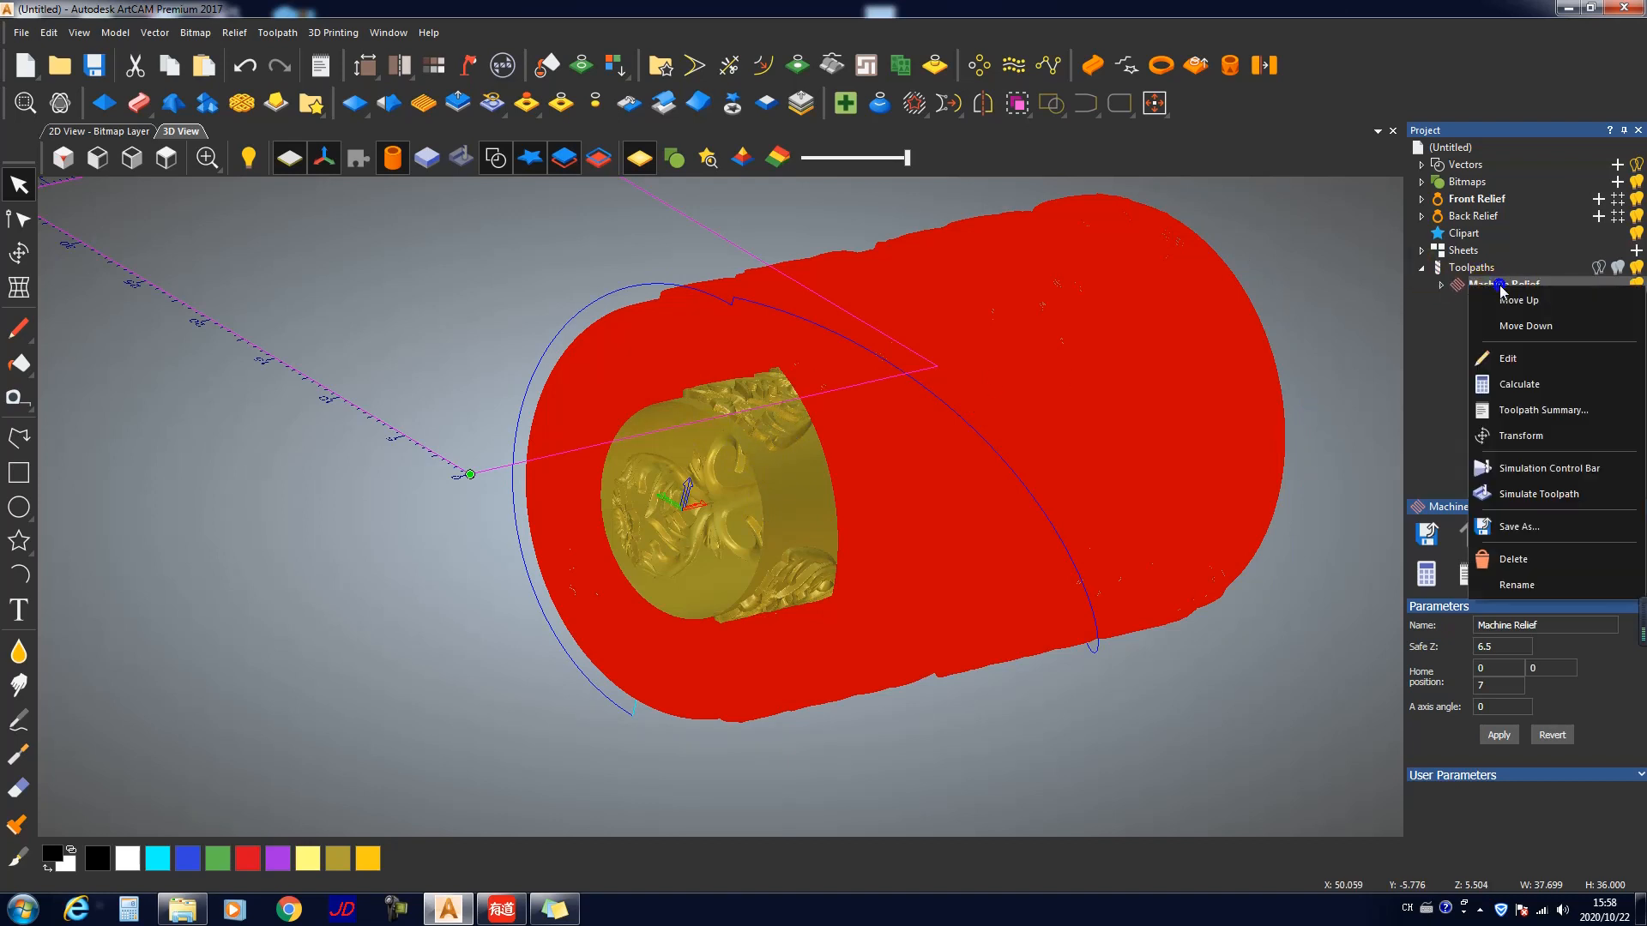
click(1441, 310)
right_click(1507, 289)
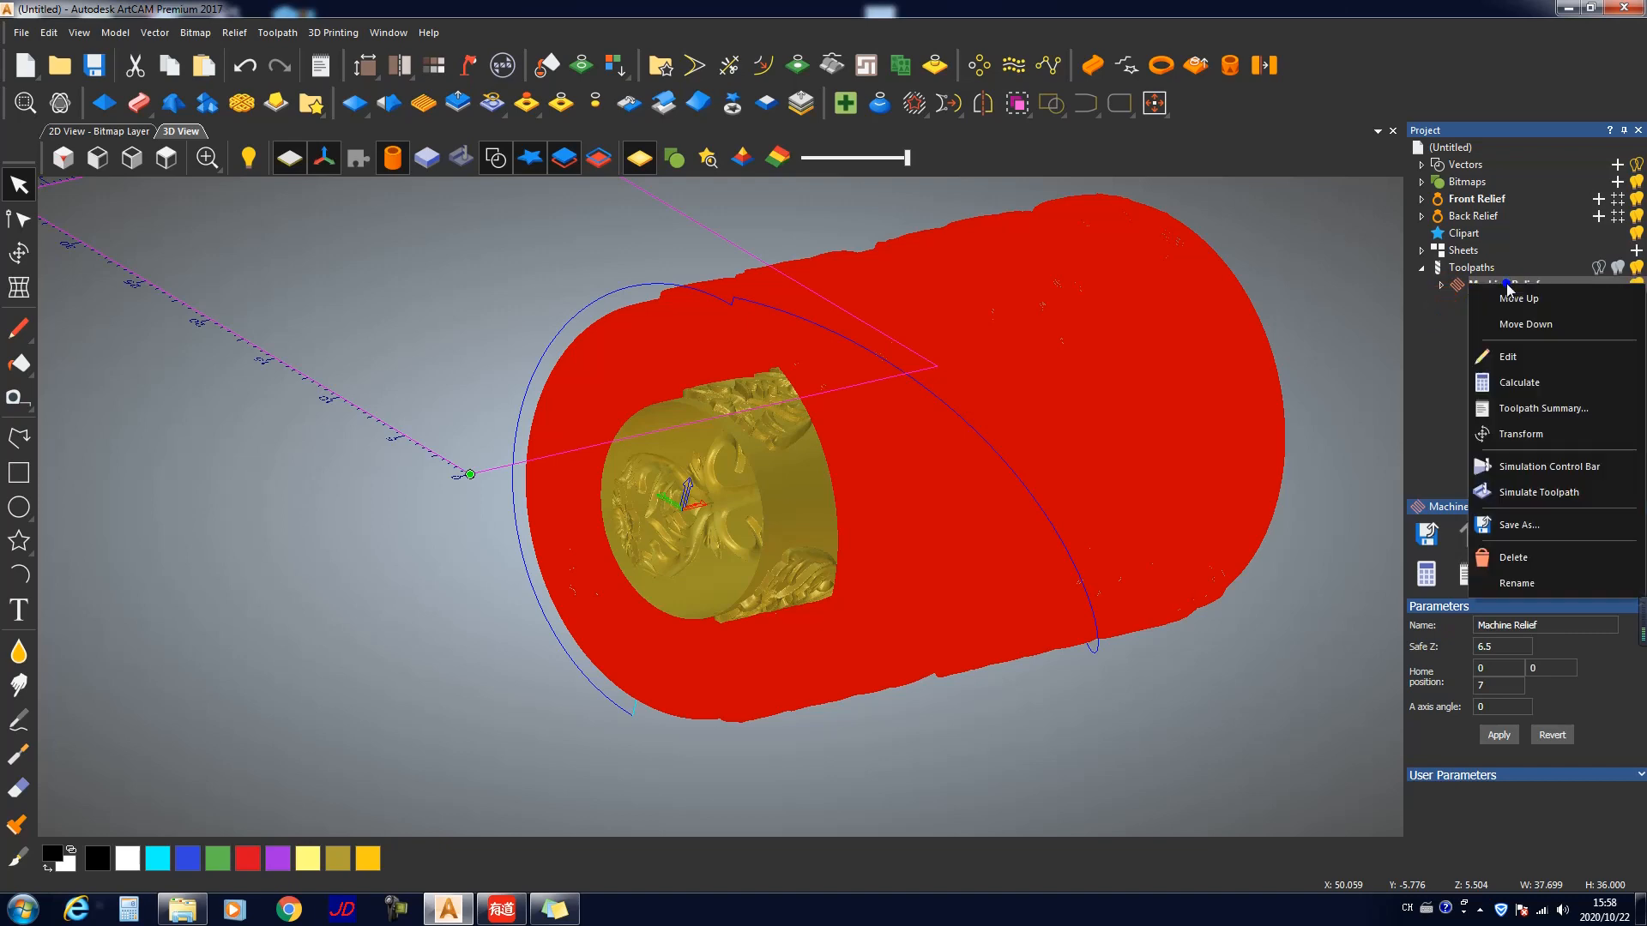
click(1509, 524)
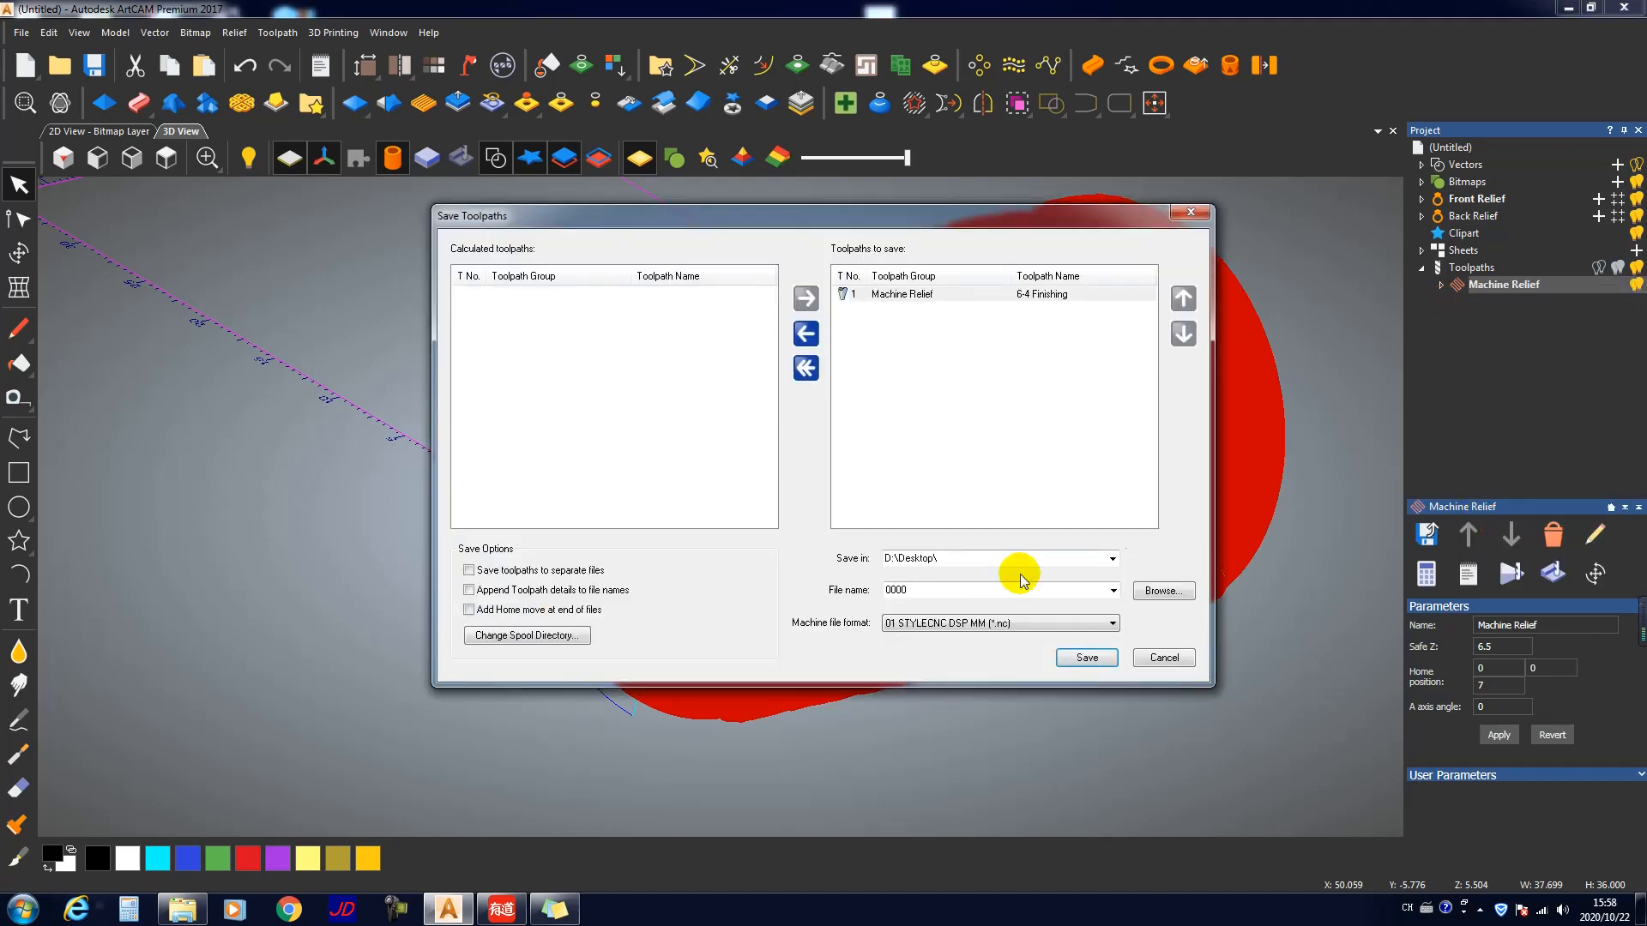
click(991, 624)
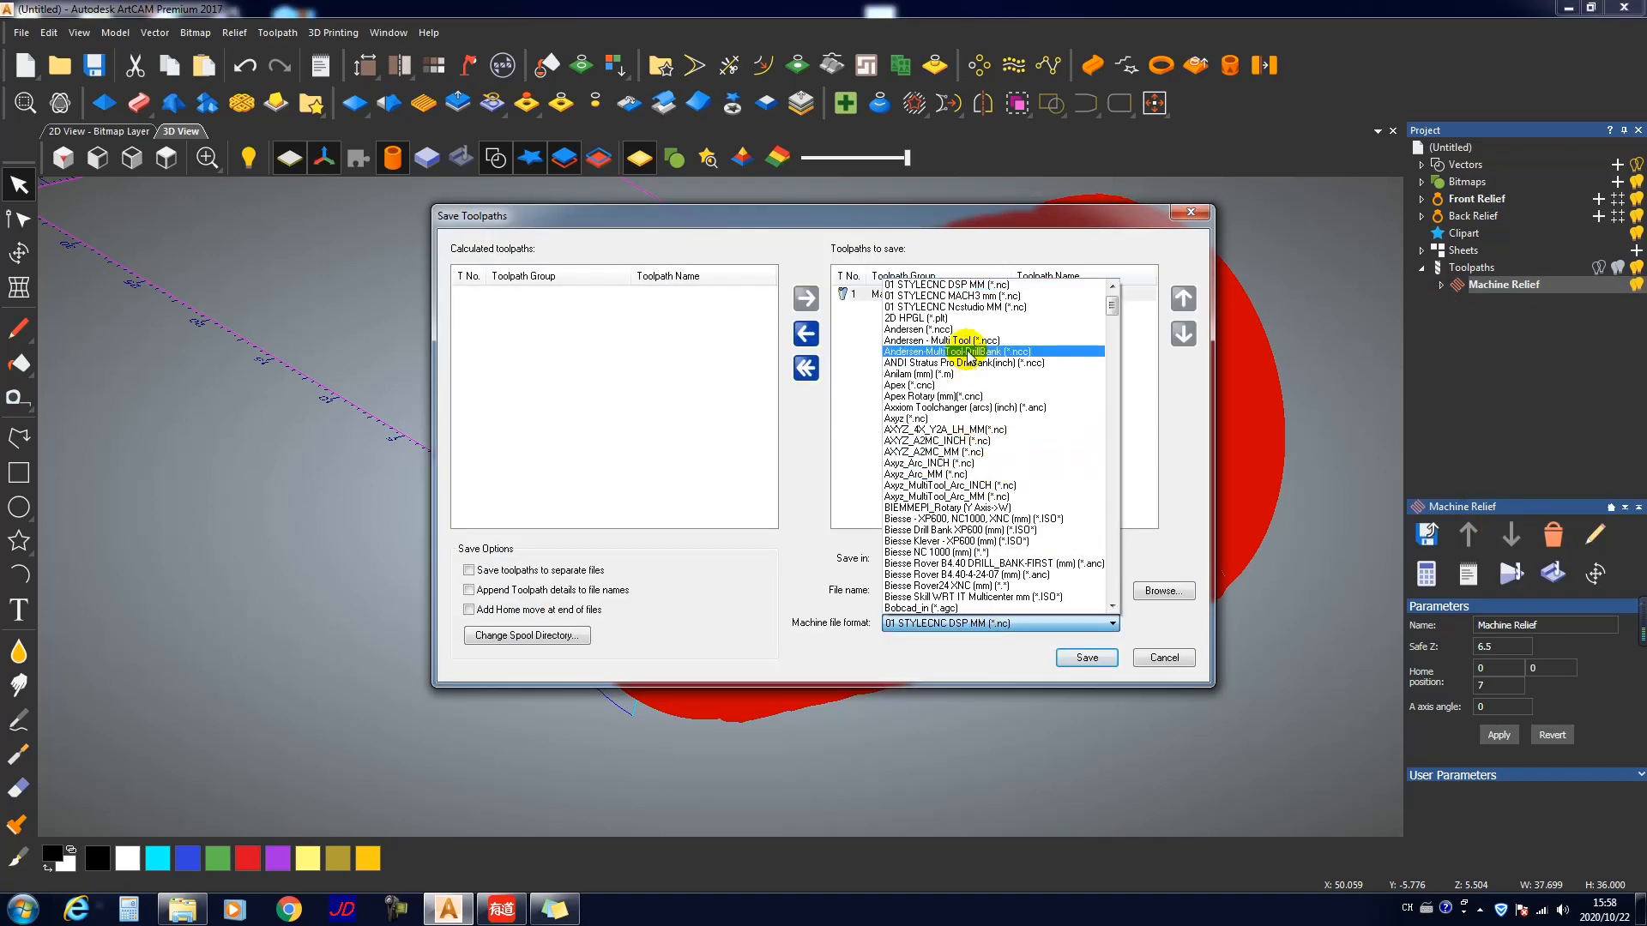
key(s)
scroll(974, 472, down, 5)
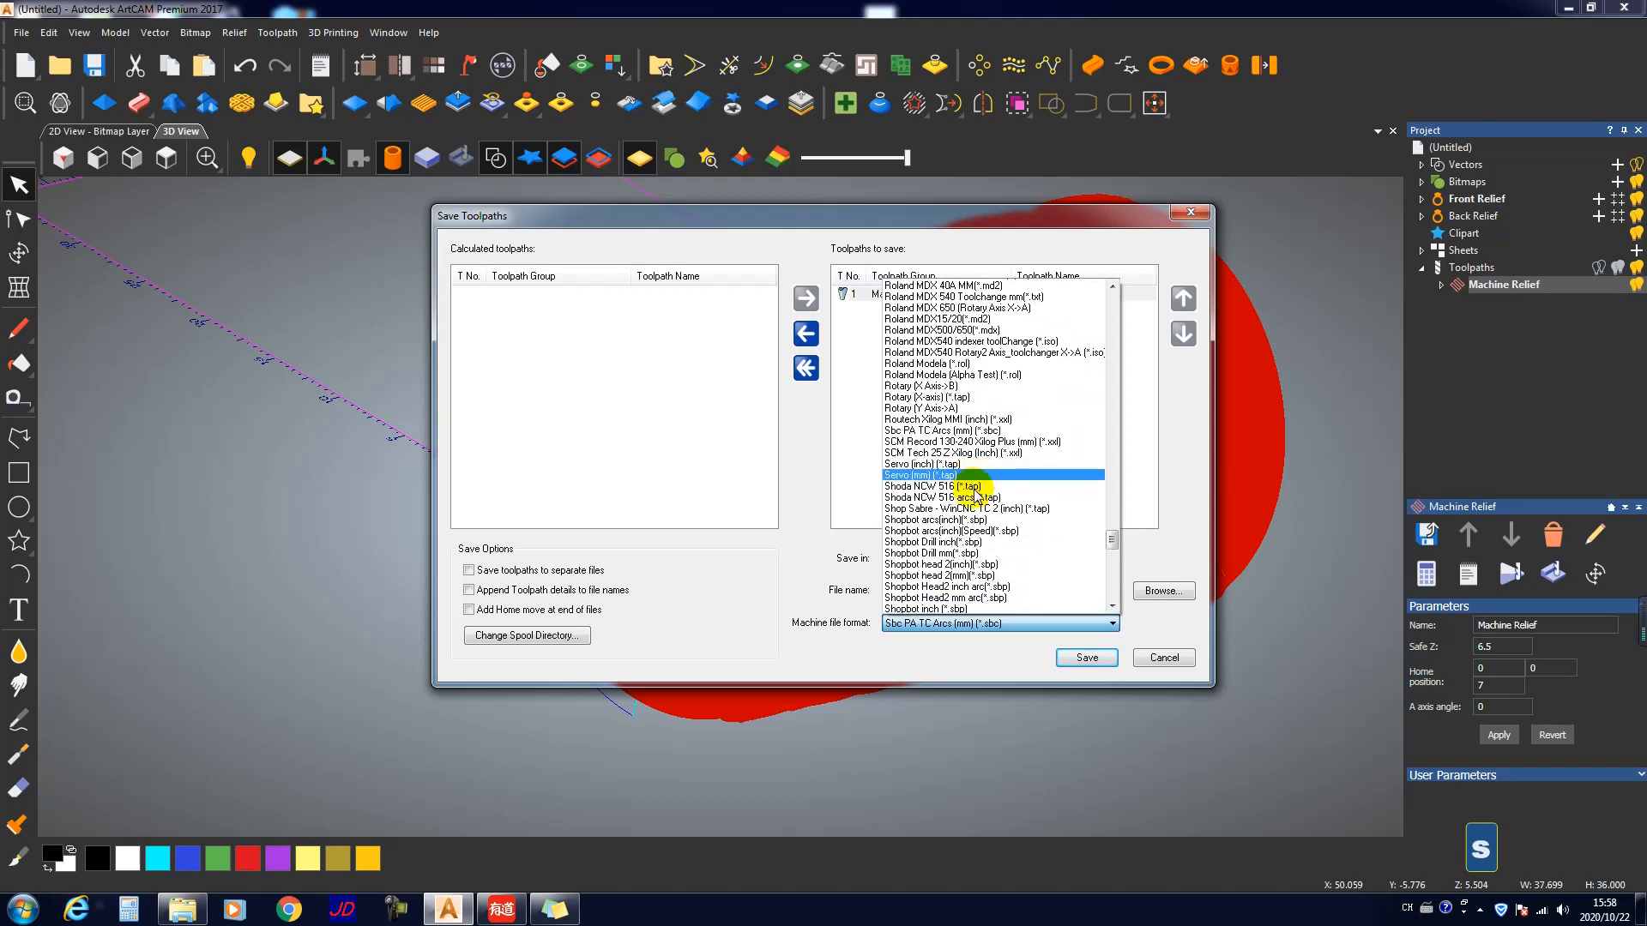
scroll(973, 496, down, 8)
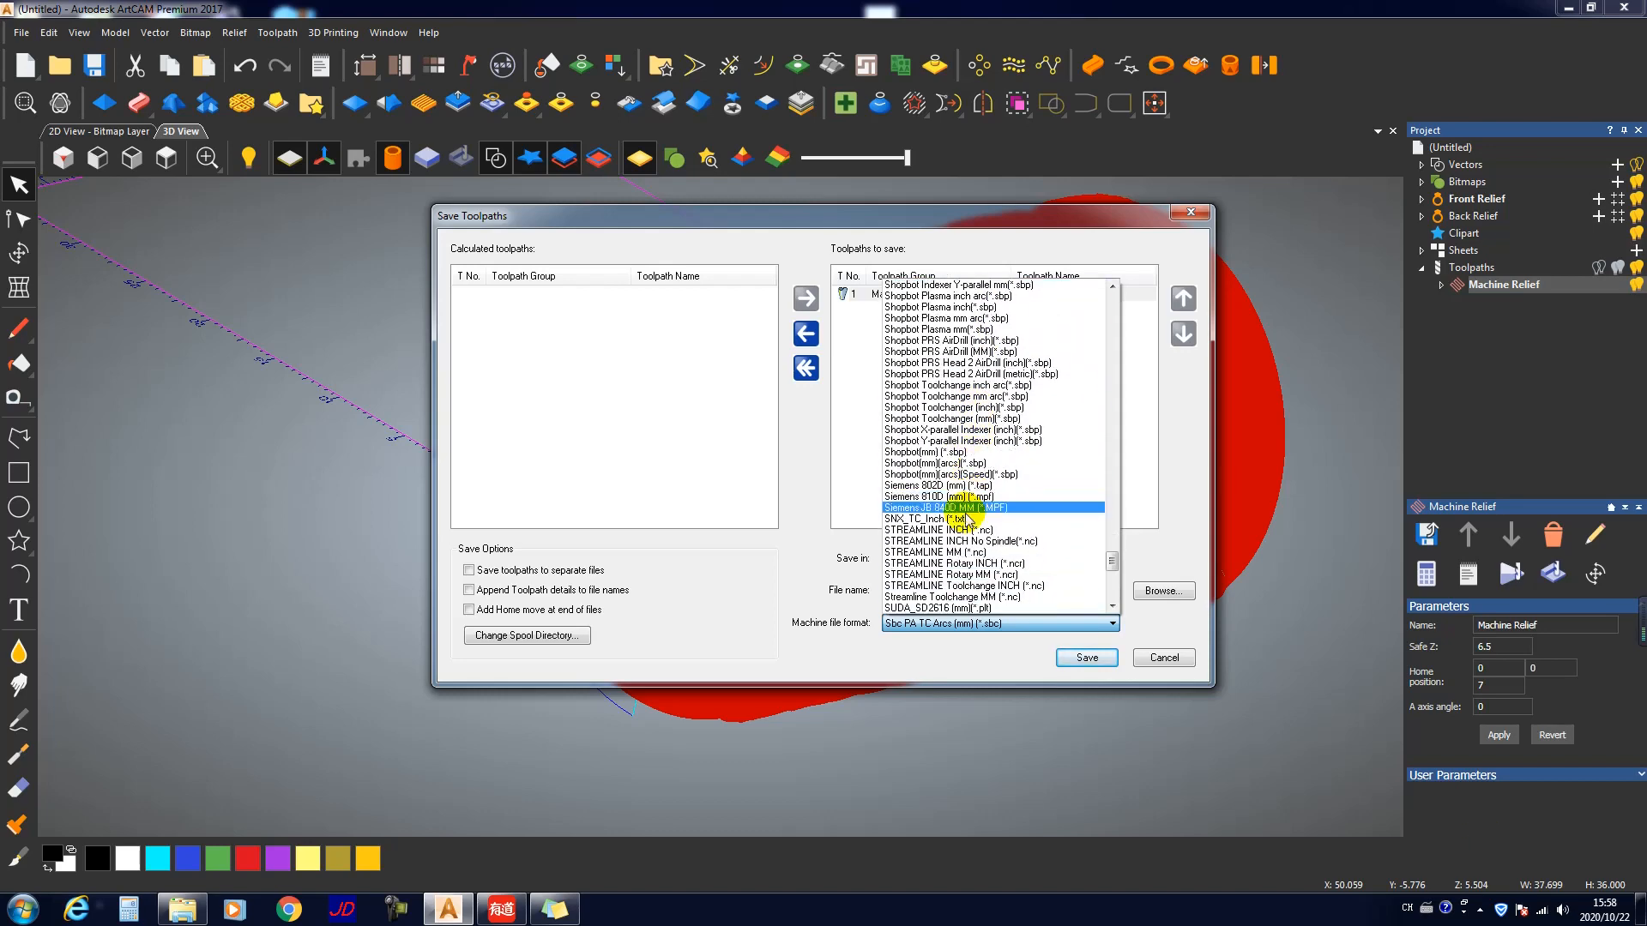
scroll(965, 514, down, 5)
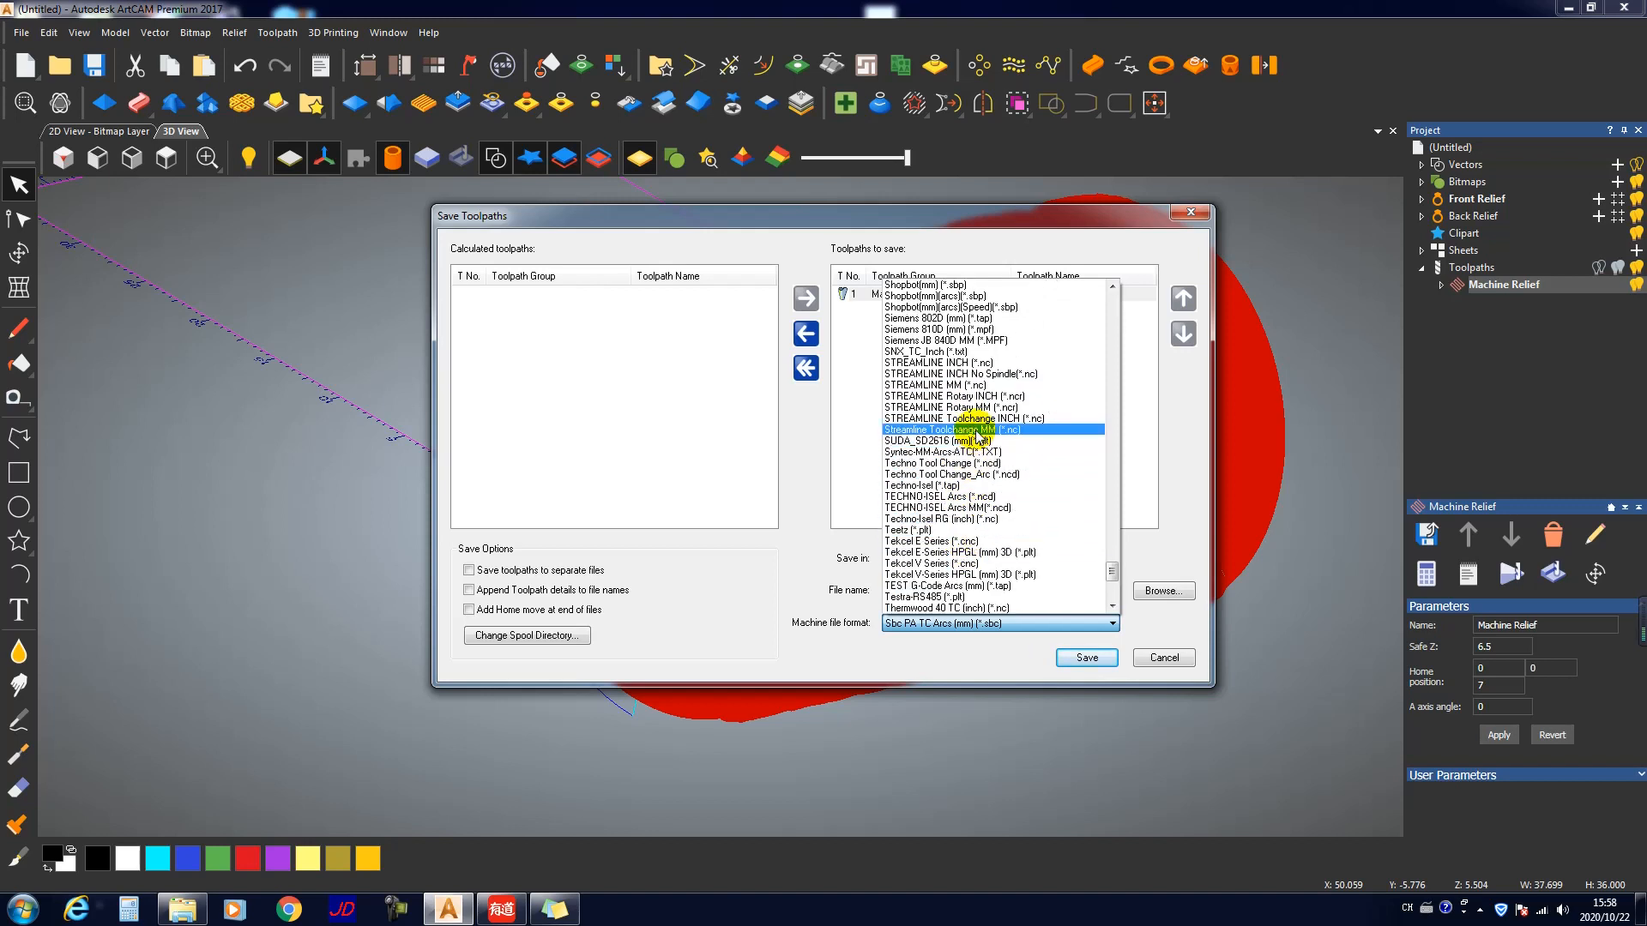
click(1107, 622)
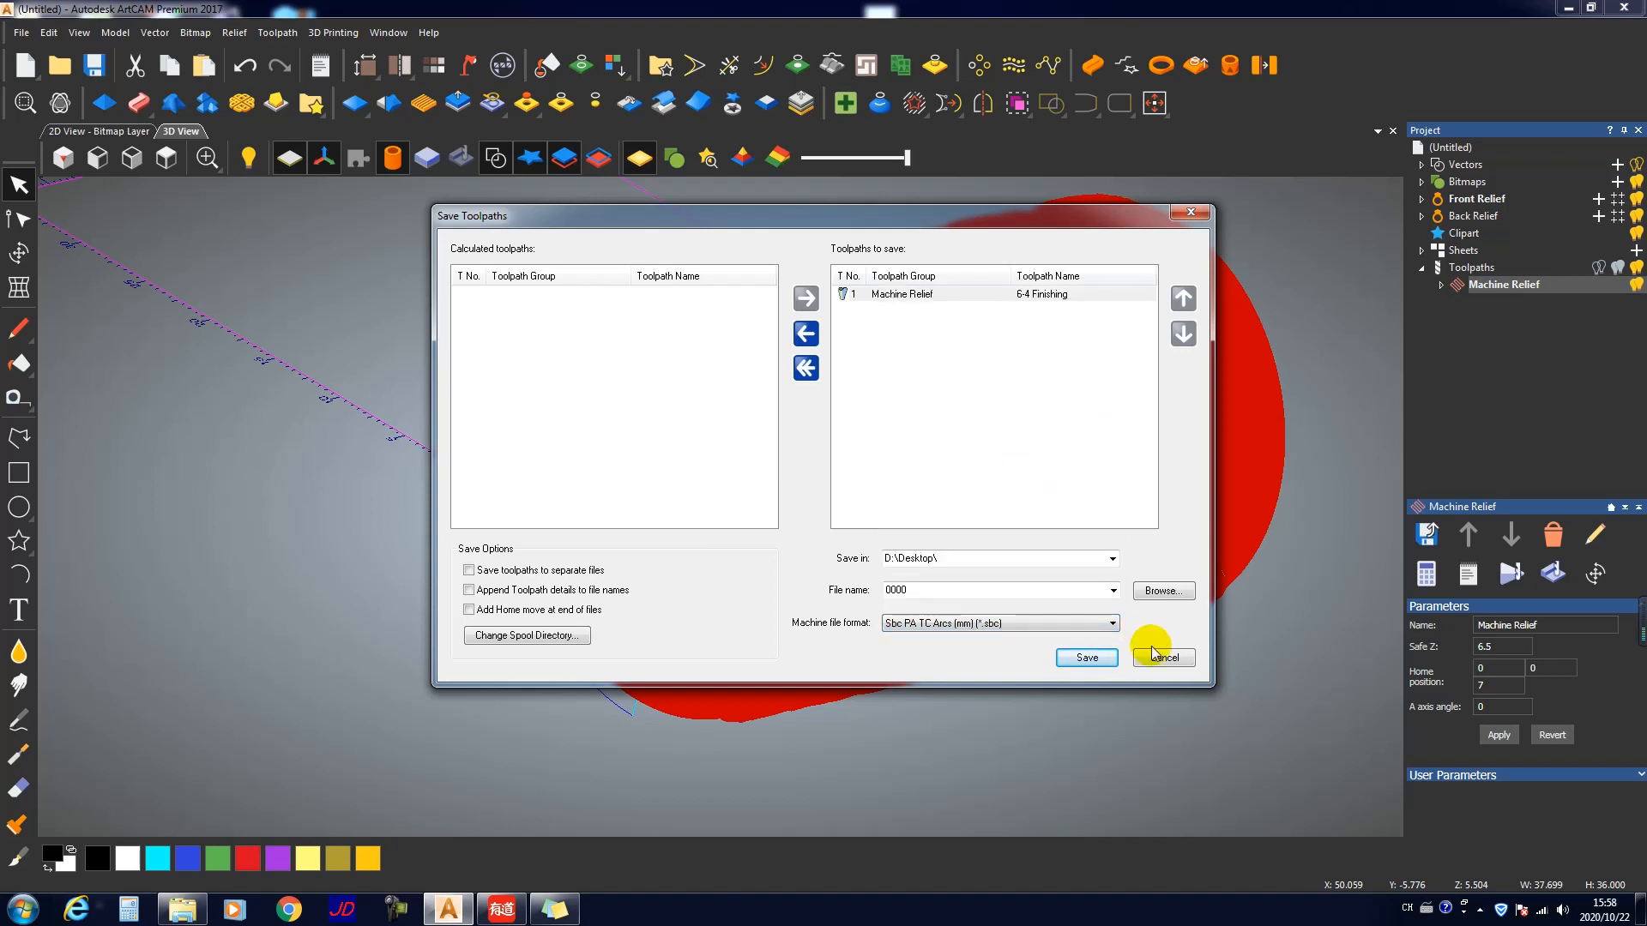
click(1164, 659)
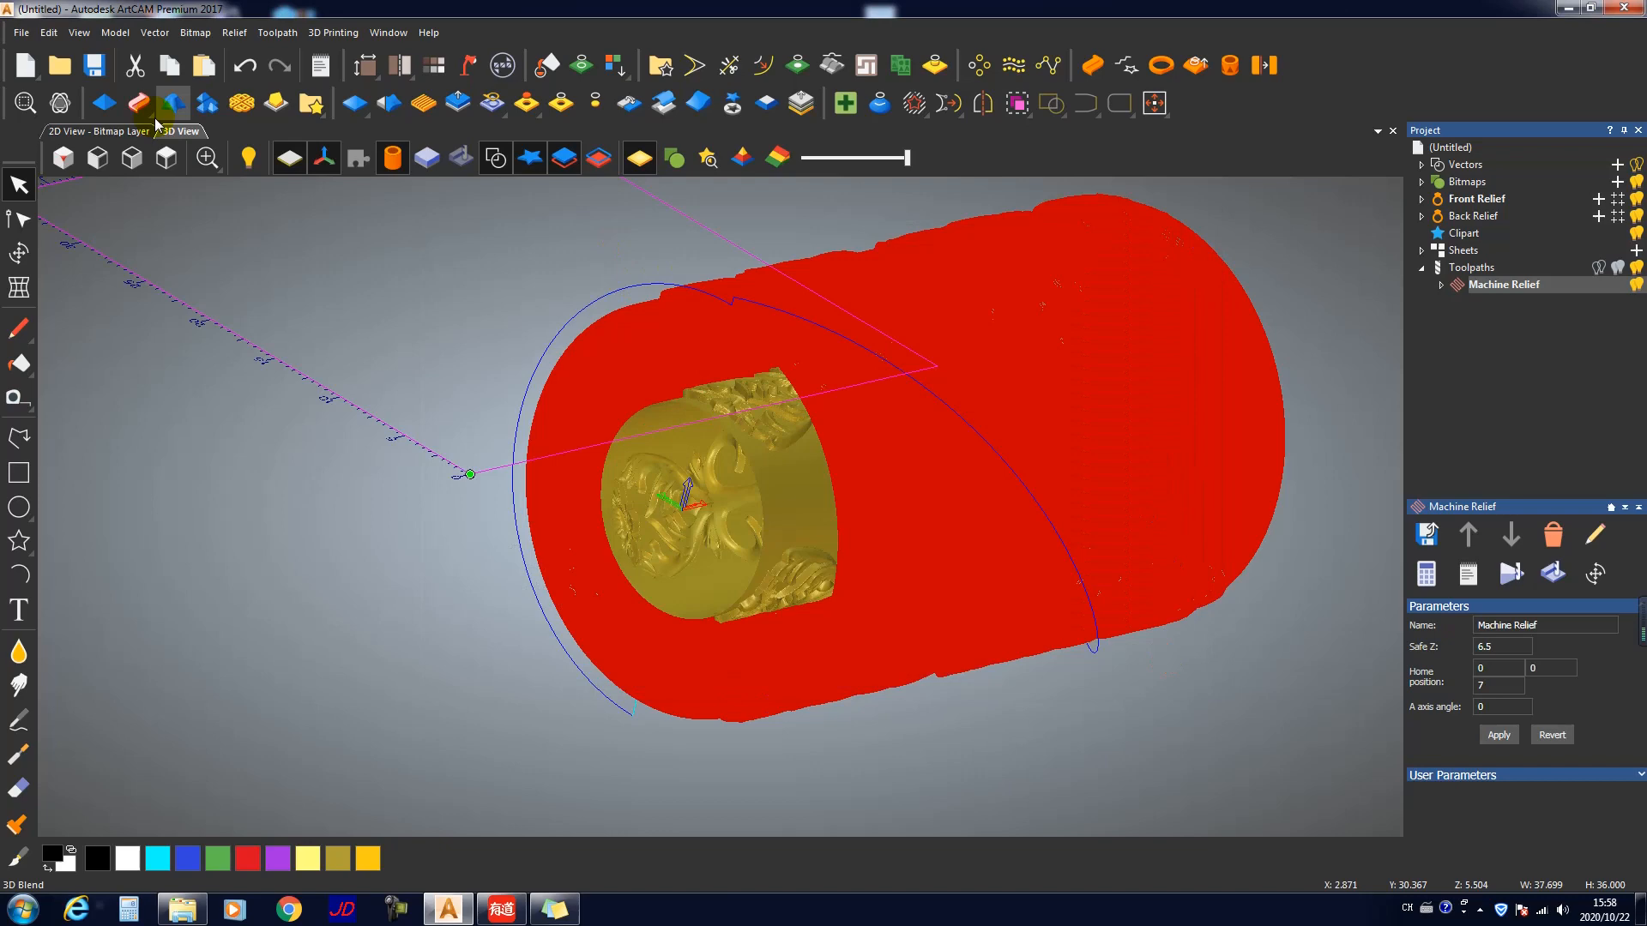
Step: Save the model to the Desktop as an ArtCAM model file named 1234
click(94, 66)
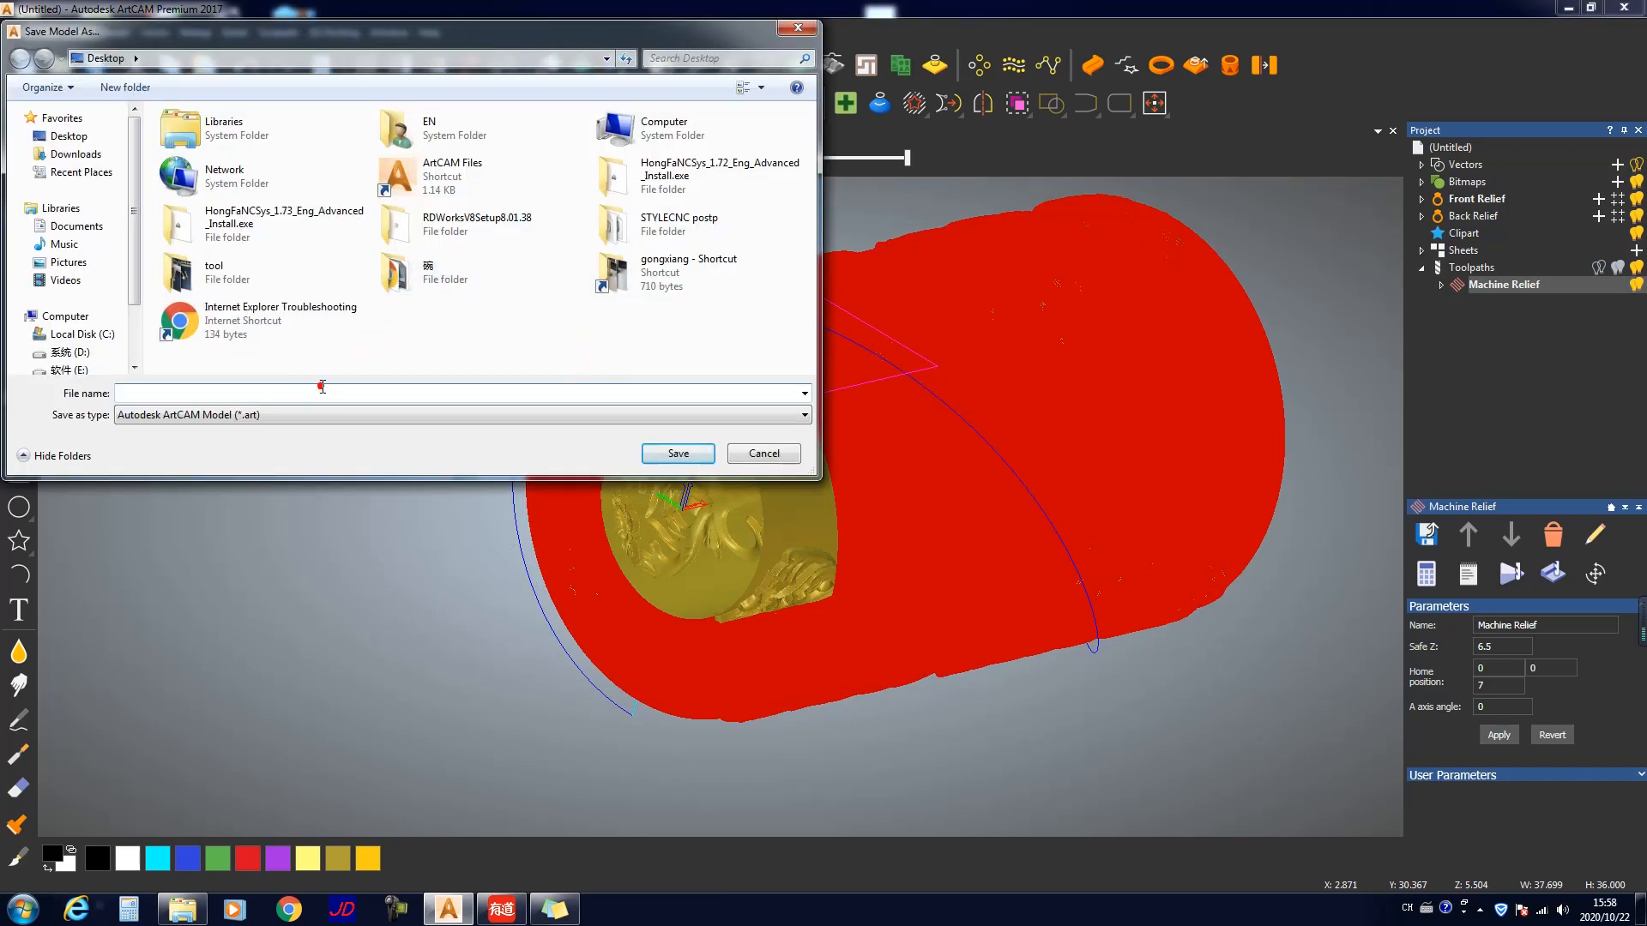
text(123)
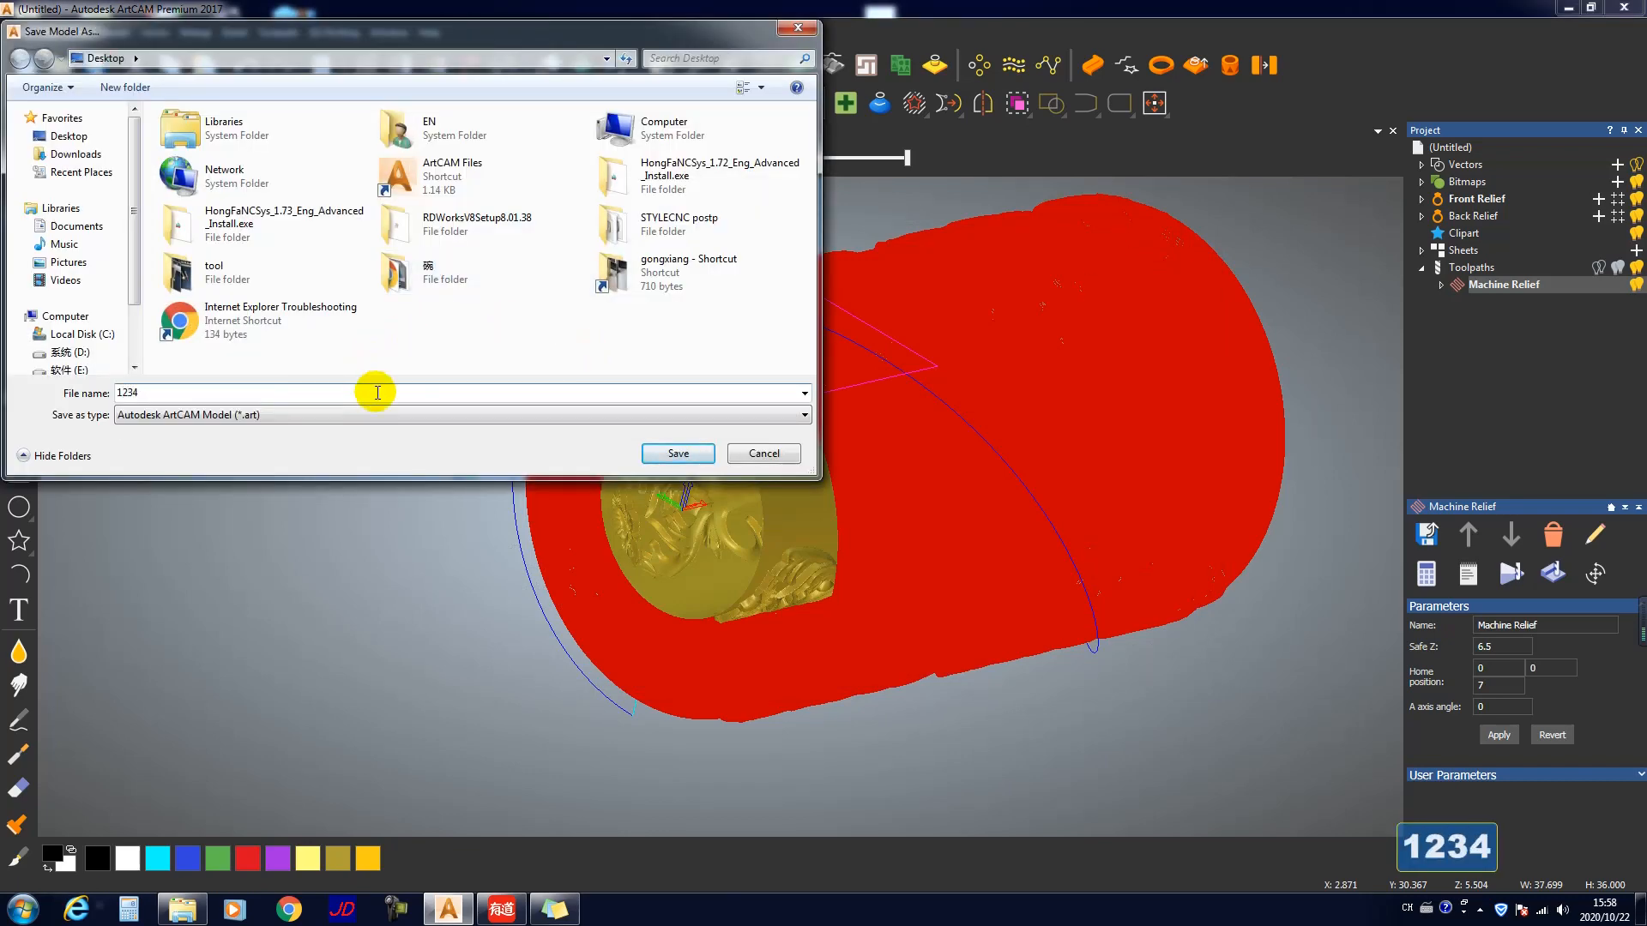
text(4)
click(678, 455)
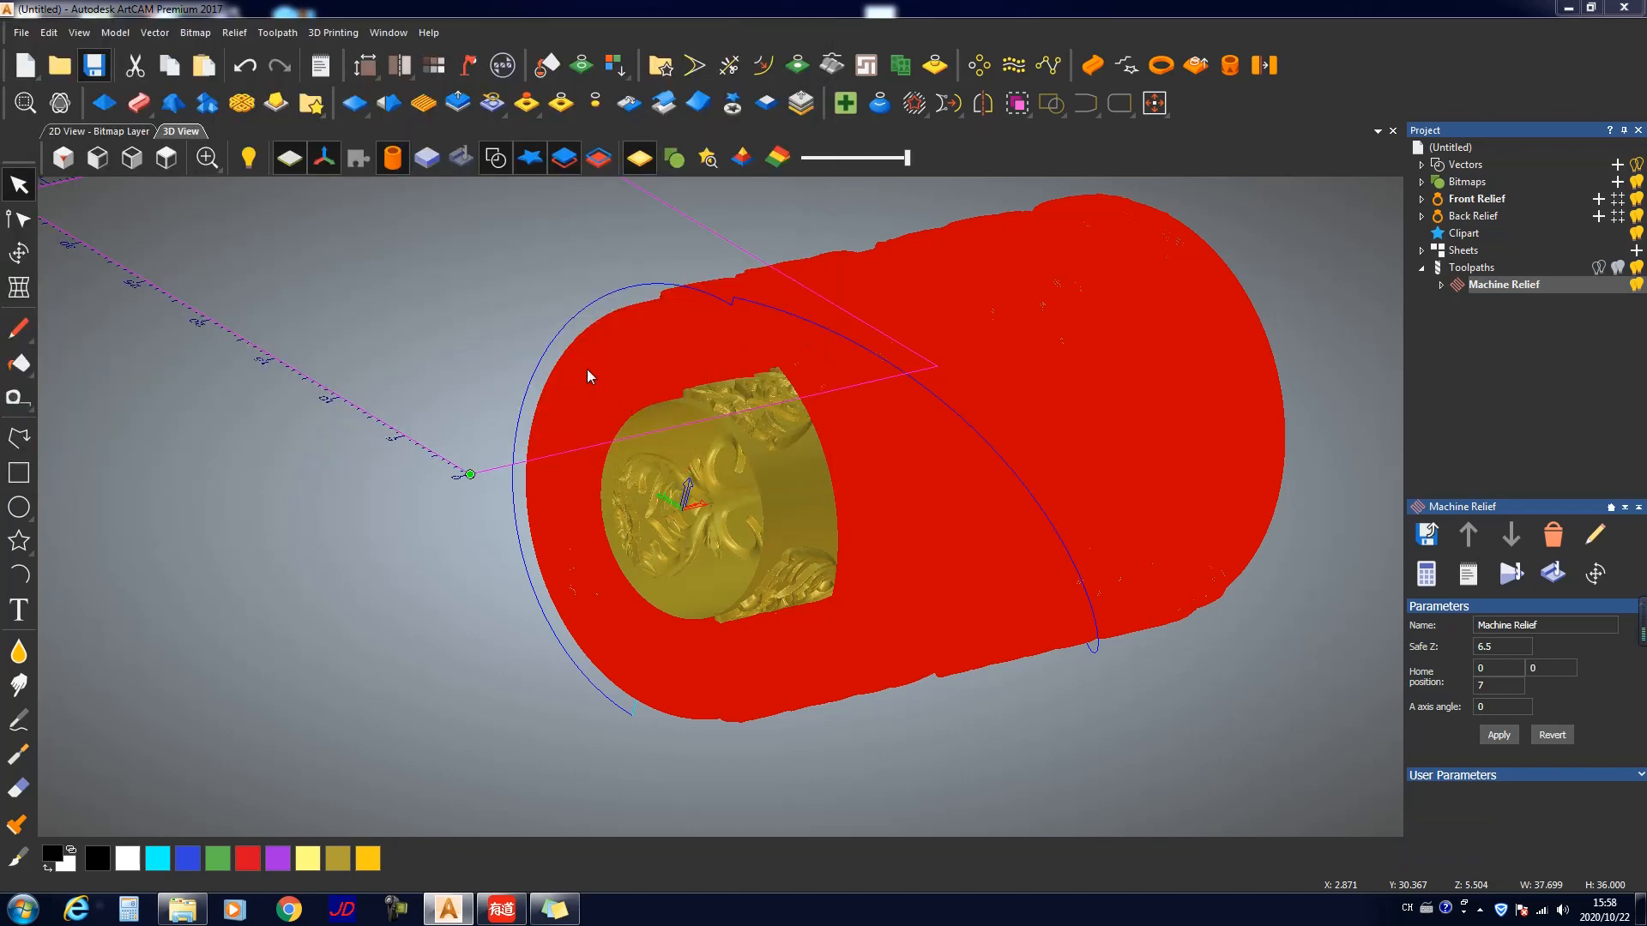
Step: Switch to the desktop and open the !!!!!!售后必需品 folder in the service computer's shared stylecnc folder on the network
click(1579, 10)
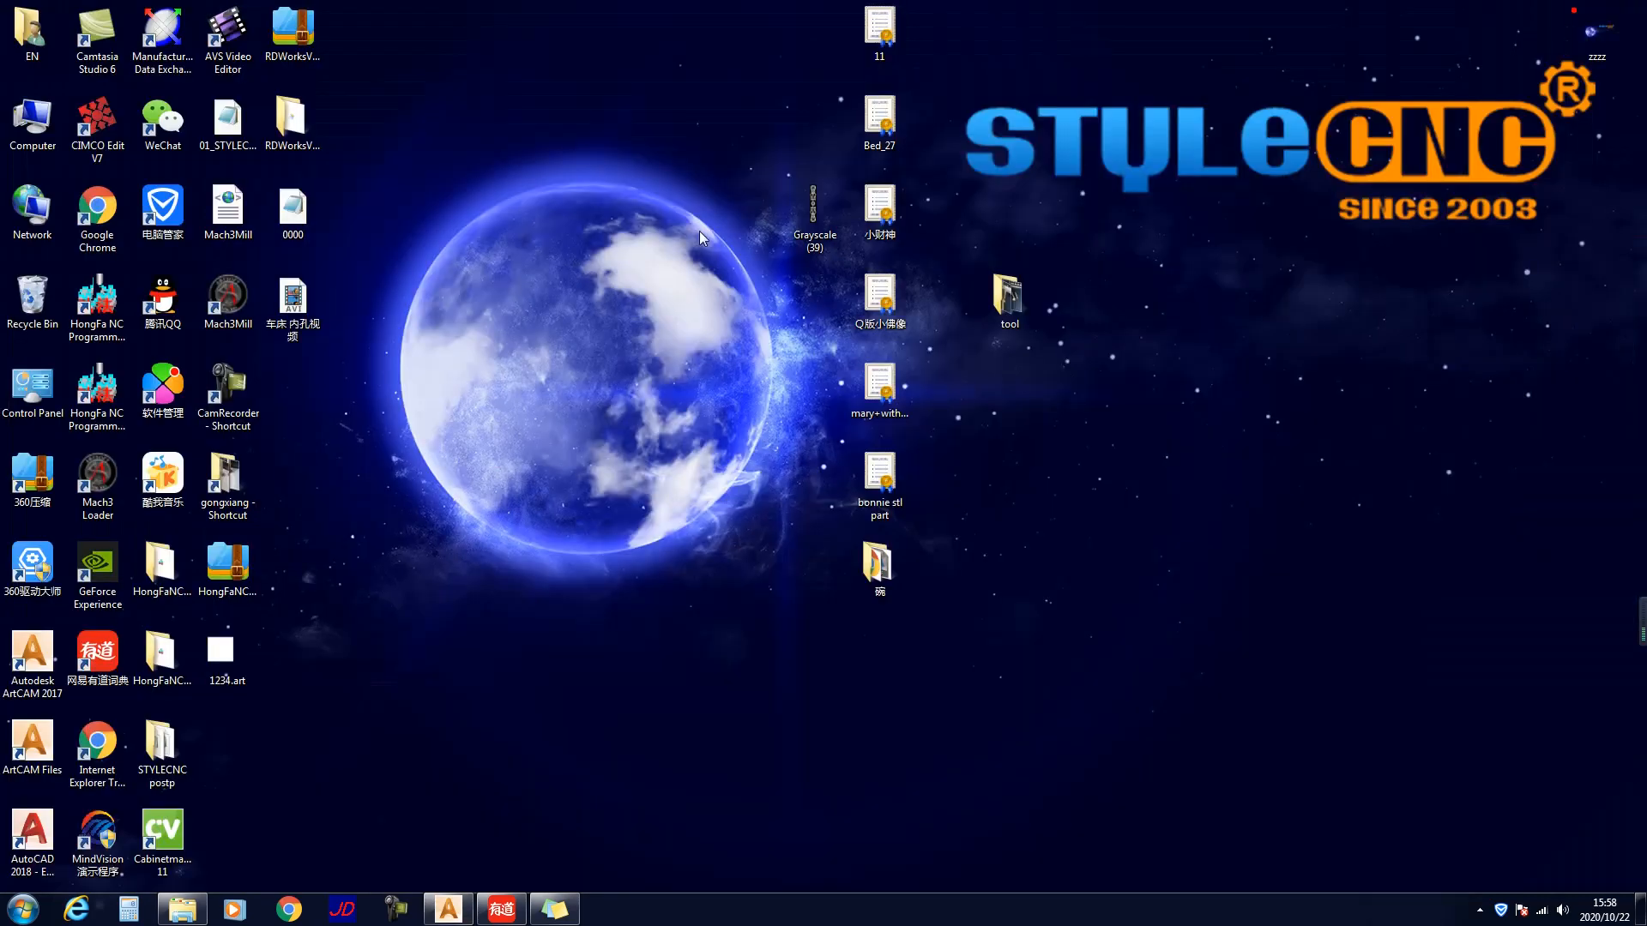
double_click(34, 211)
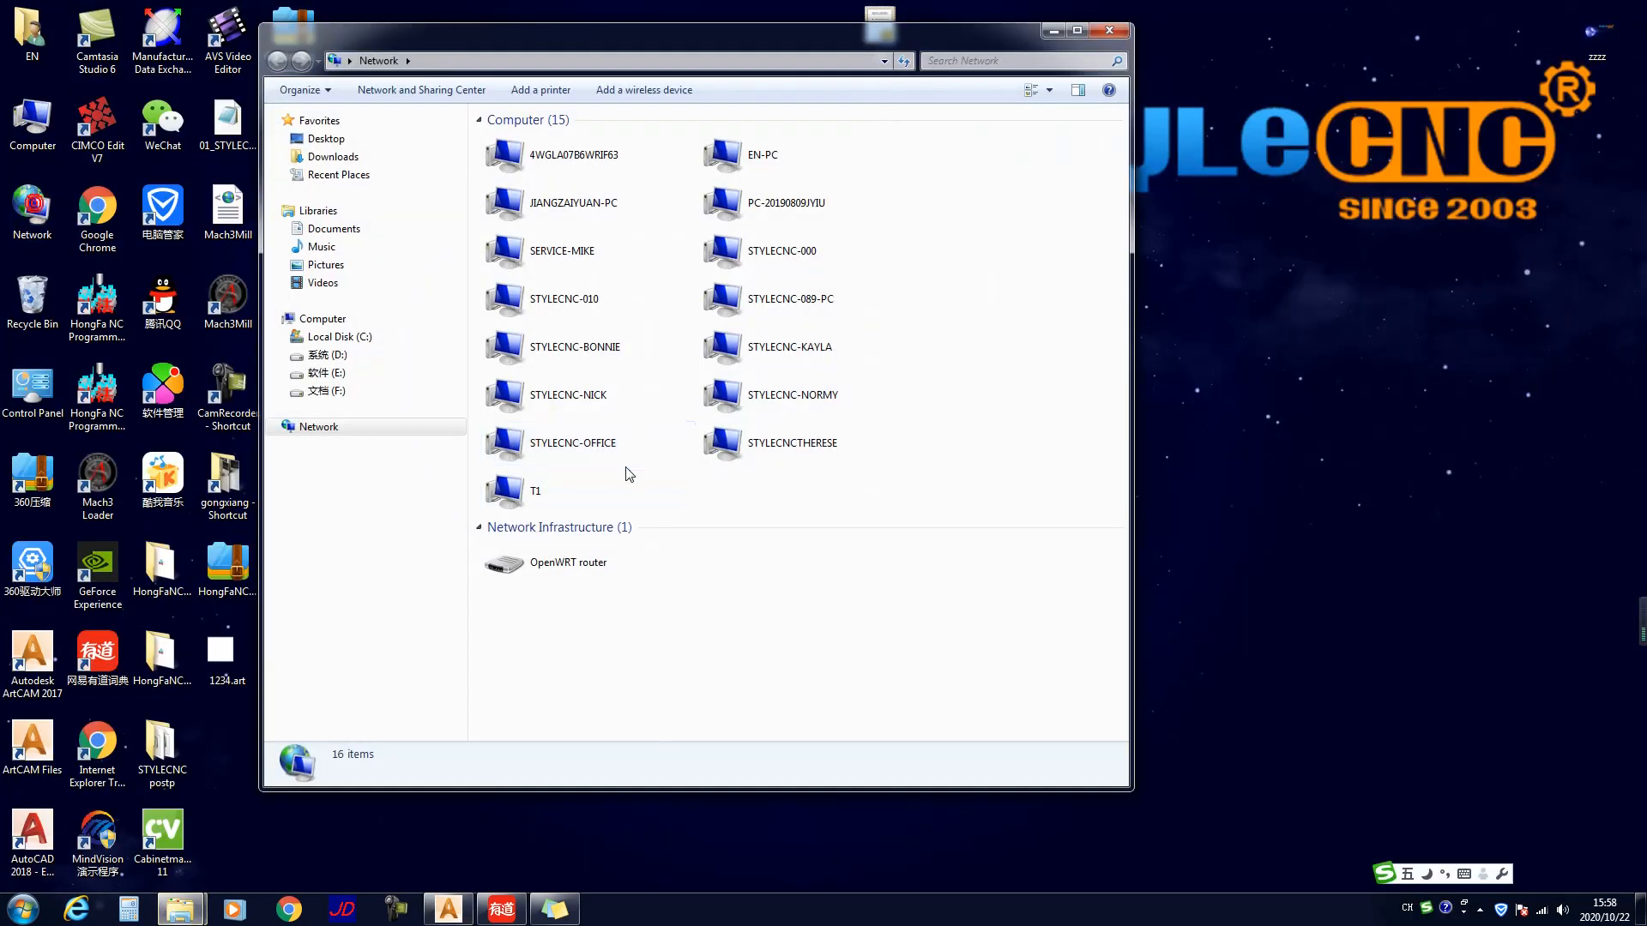
click(590, 253)
double_click(591, 253)
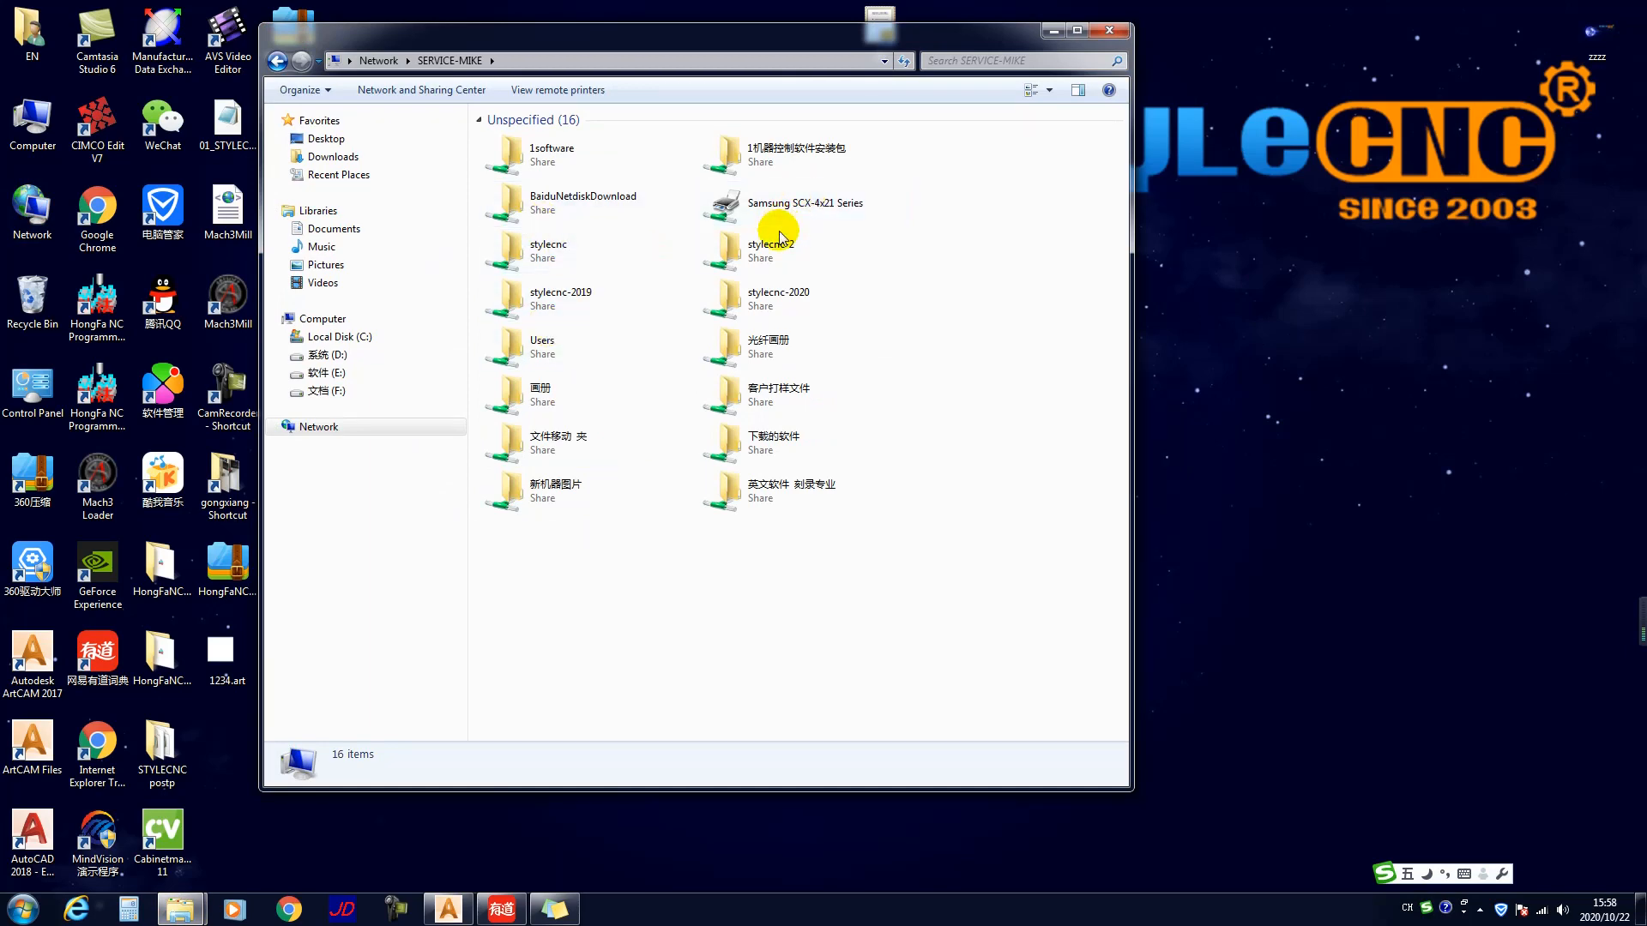
double_click(556, 254)
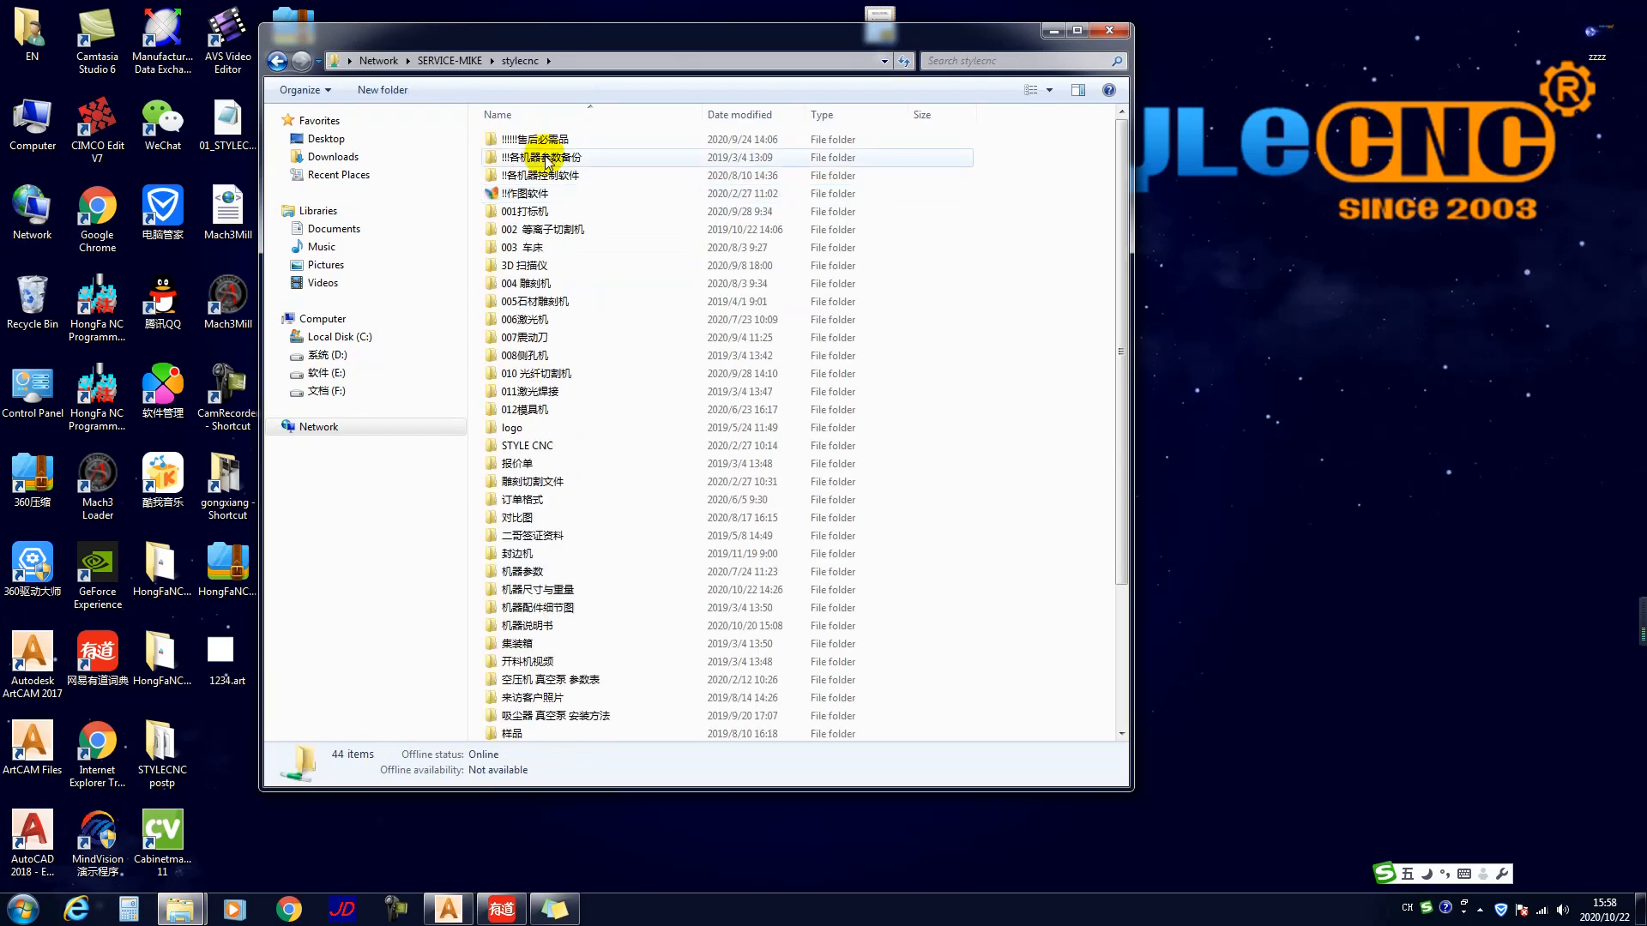
click(558, 142)
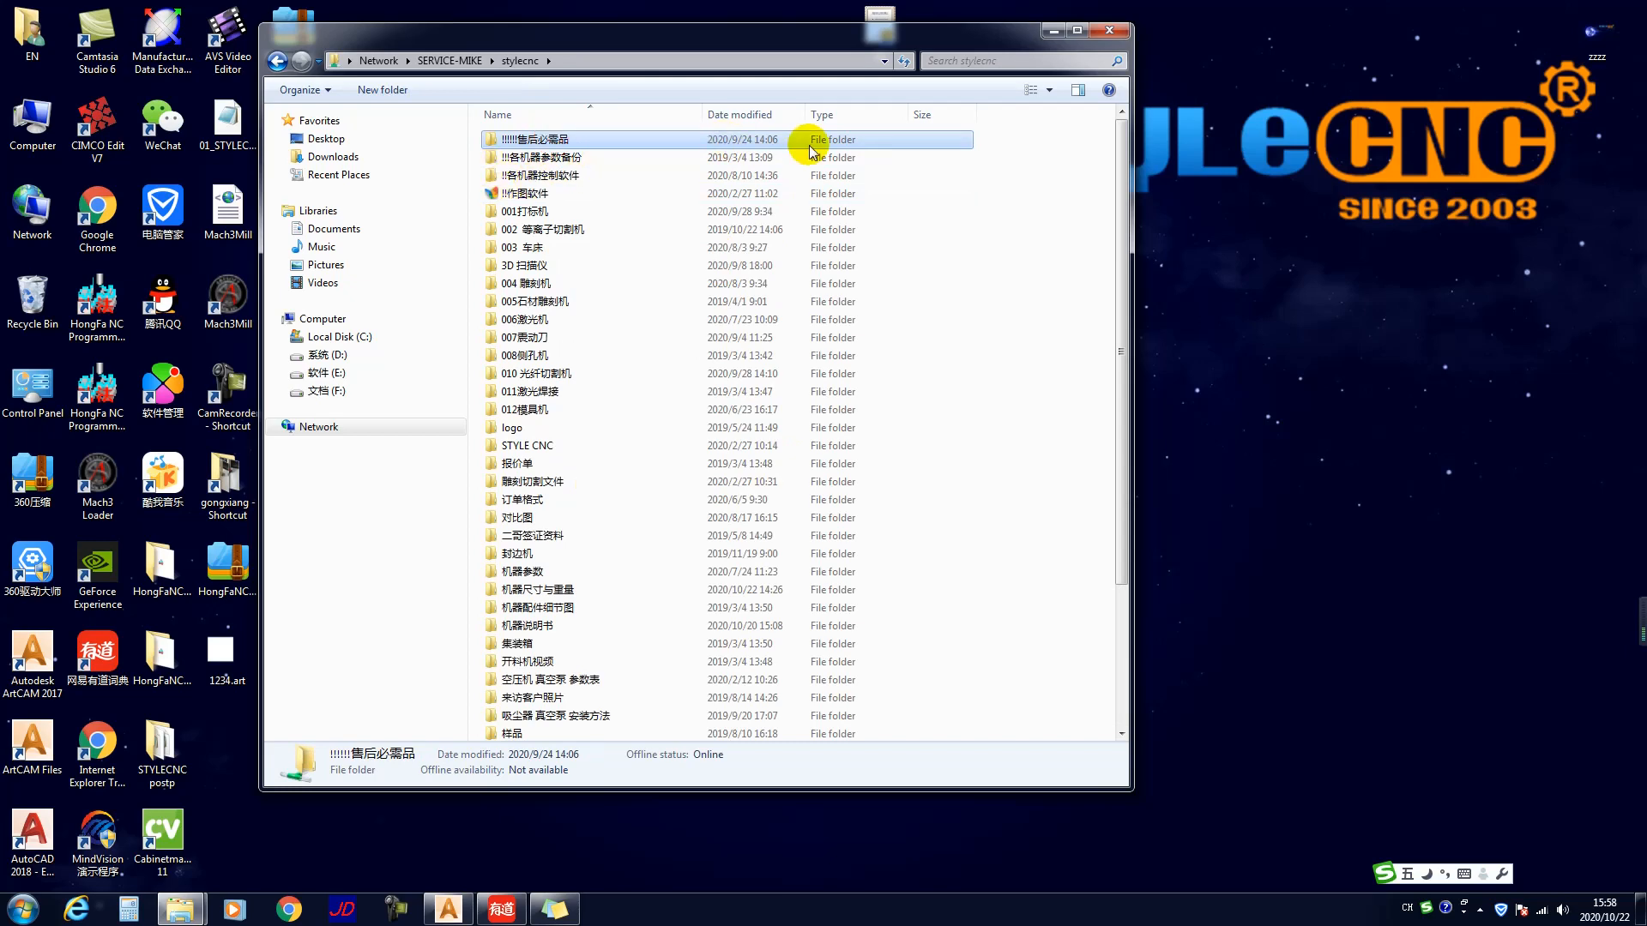
double_click(609, 138)
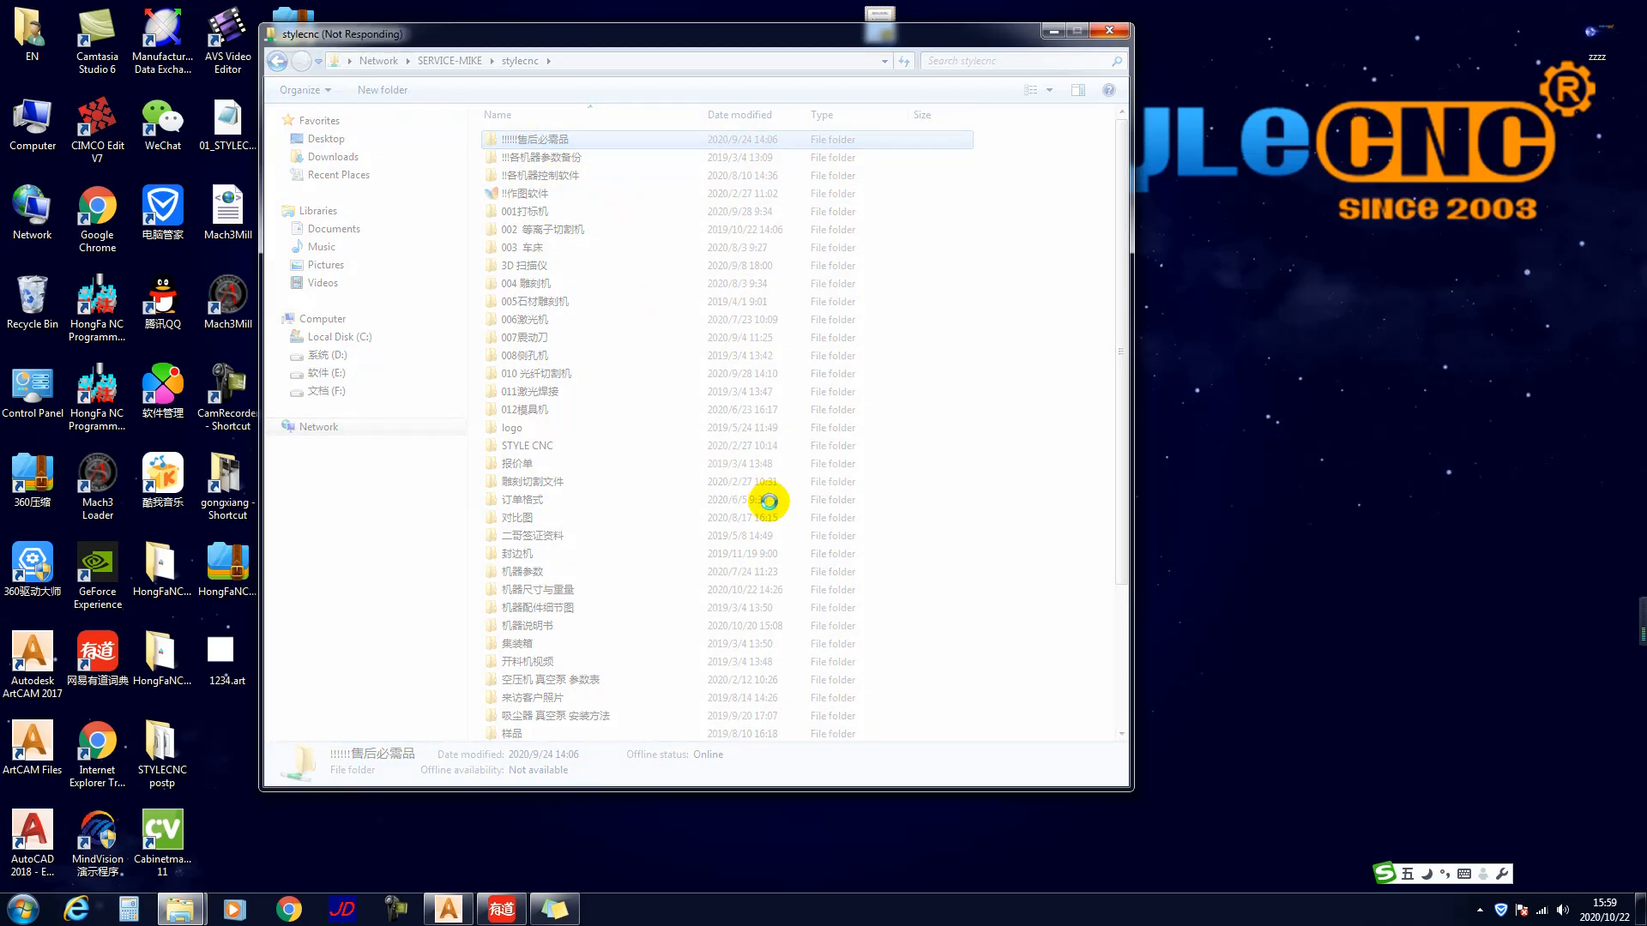
key(F9)
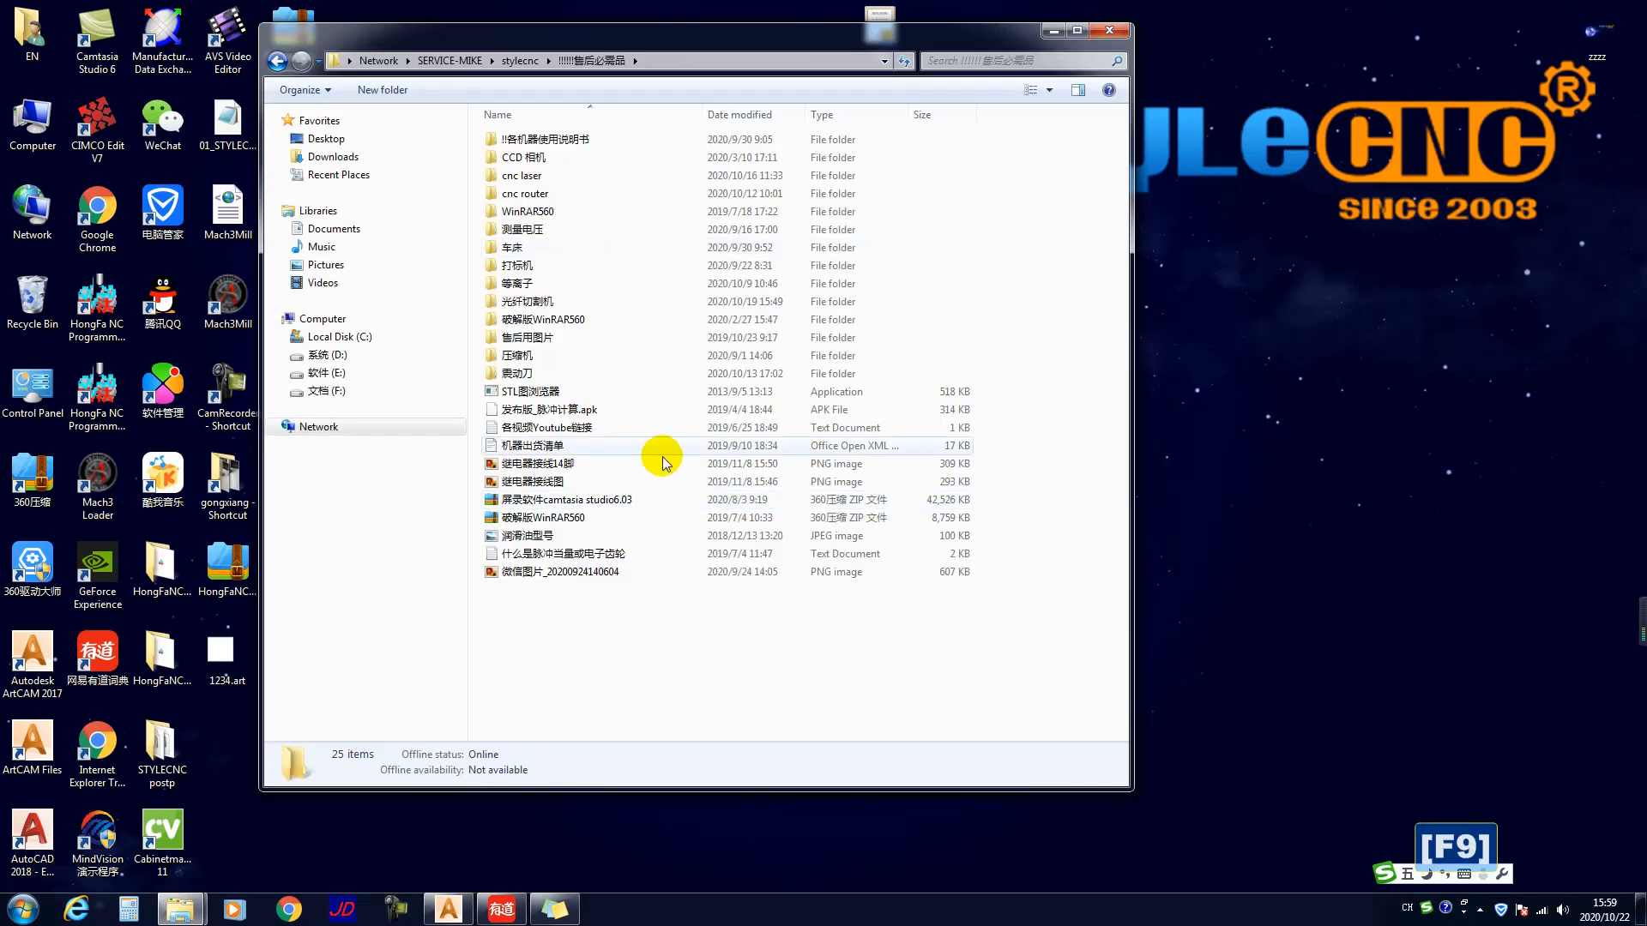
Step: Open the artCAM 后处理 post-processor folder inside cnc router and 后处理
click(549, 192)
double_click(549, 192)
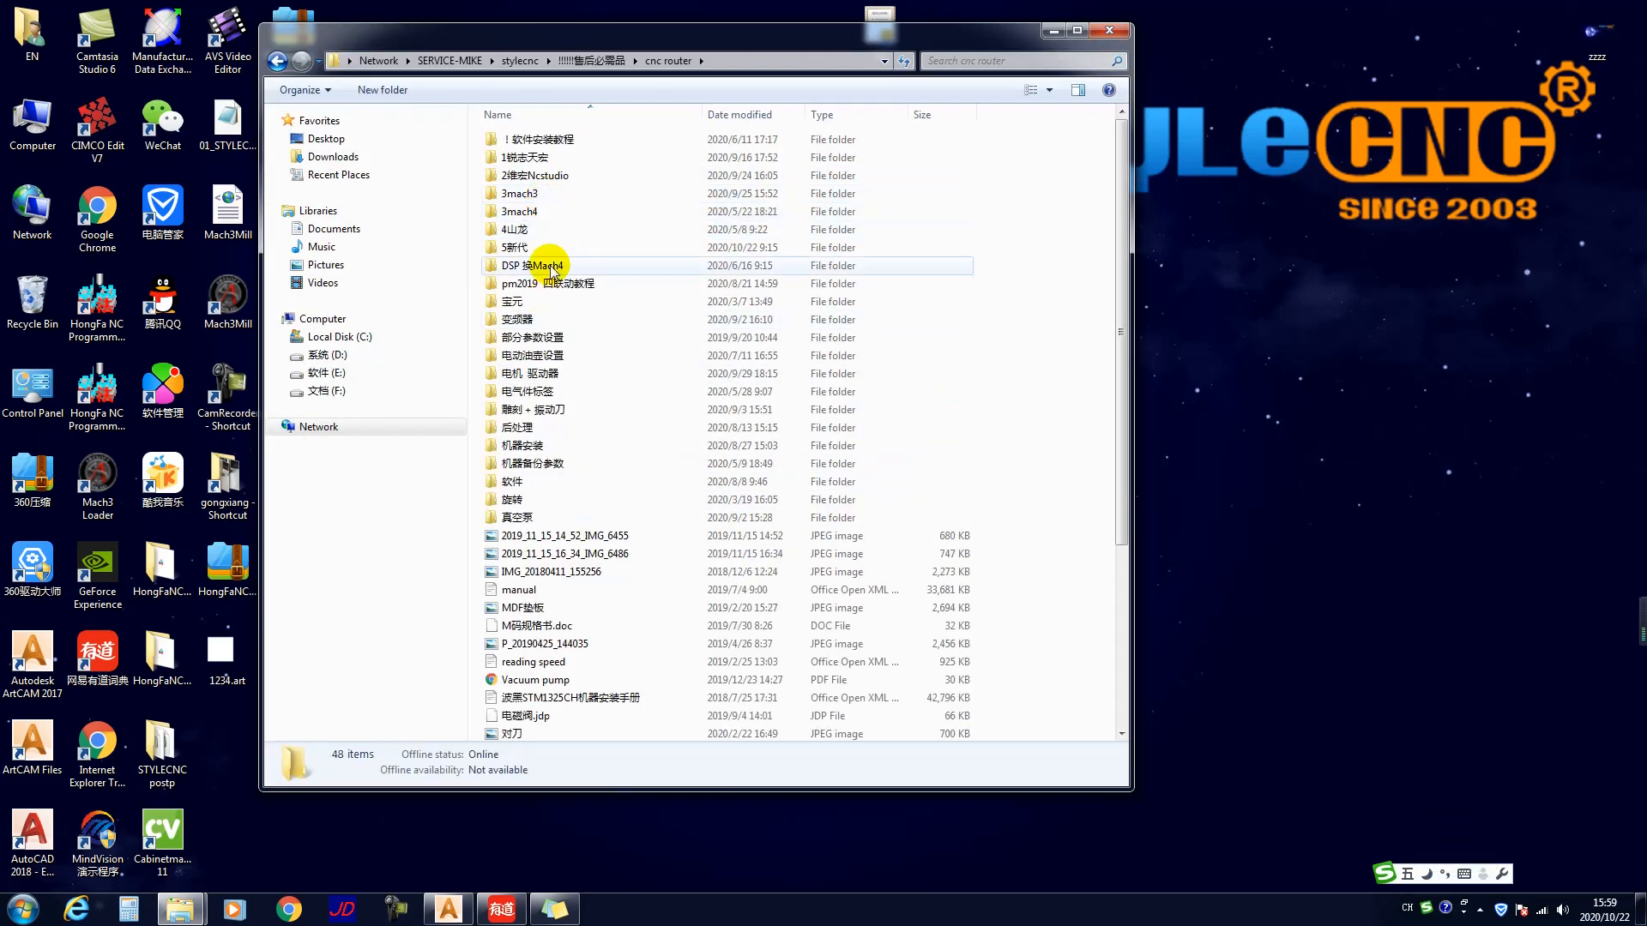
double_click(549, 427)
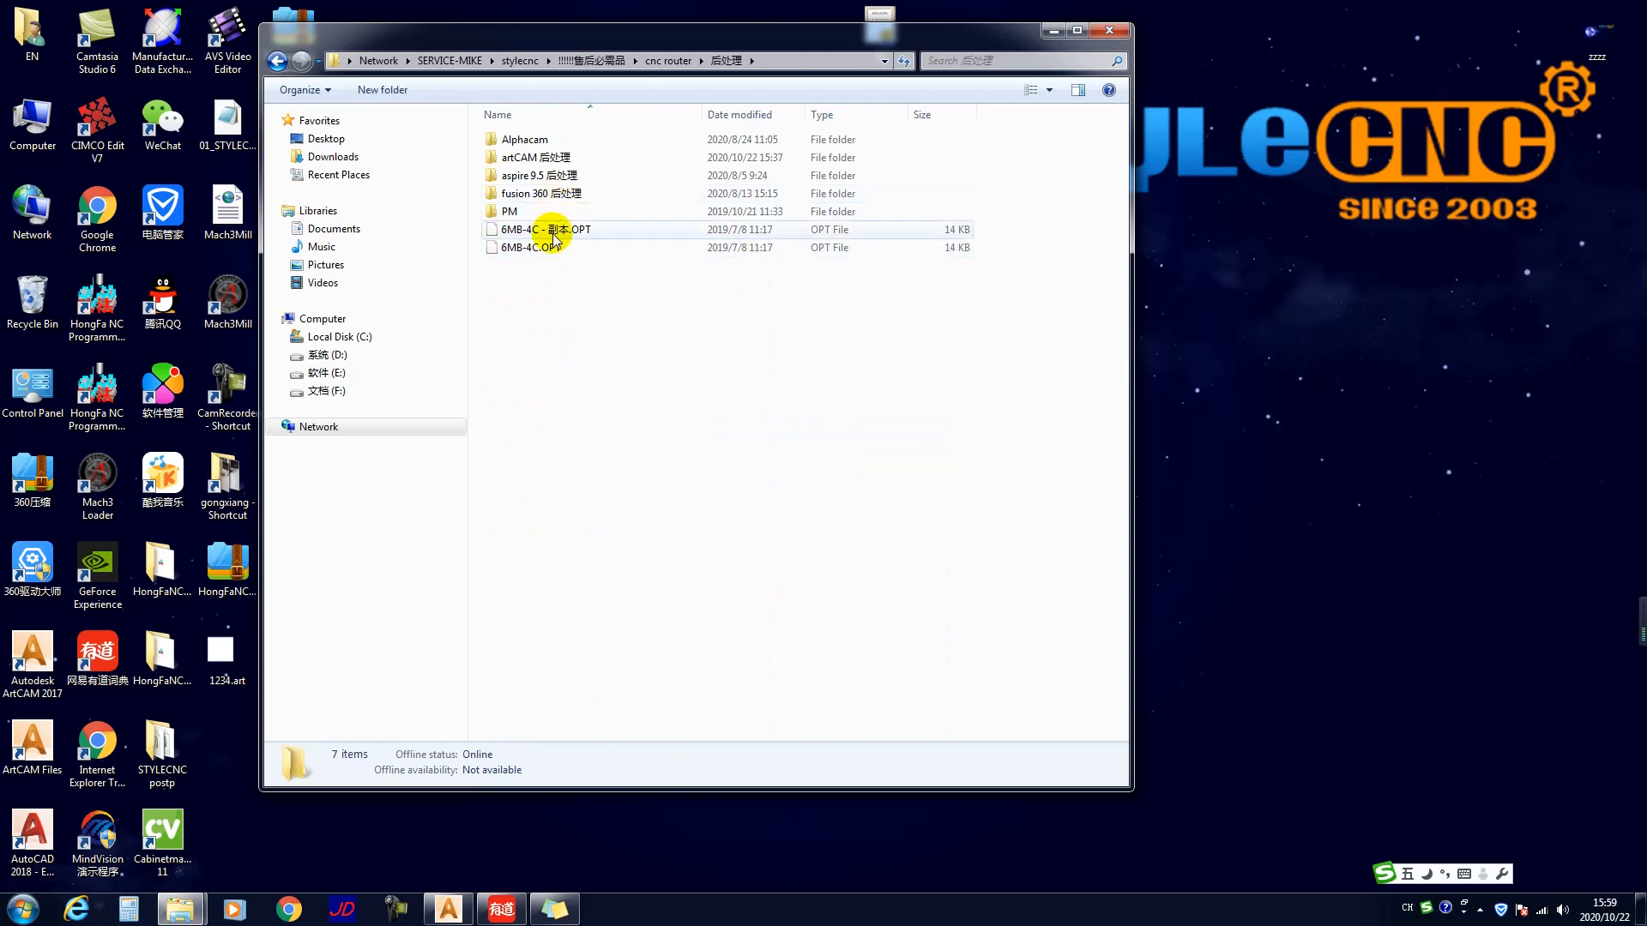
double_click(570, 157)
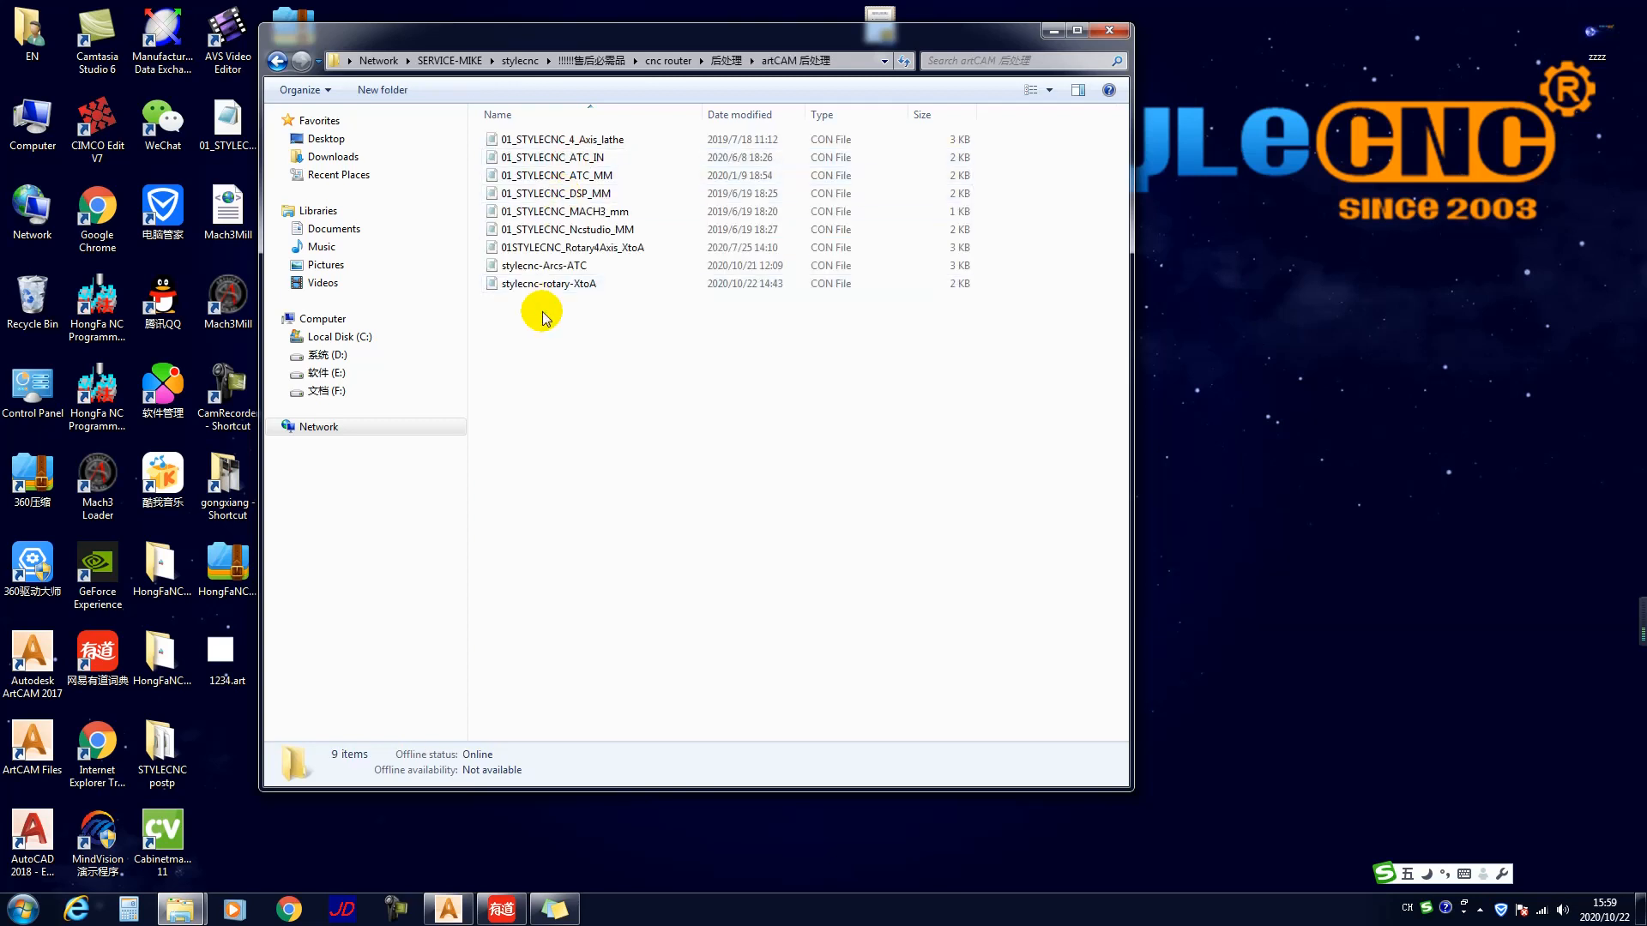
Step: Copy the stylecnc-rotary-XtoA post-processor file from the network folder to the desktop and put the folder window away
click(606, 285)
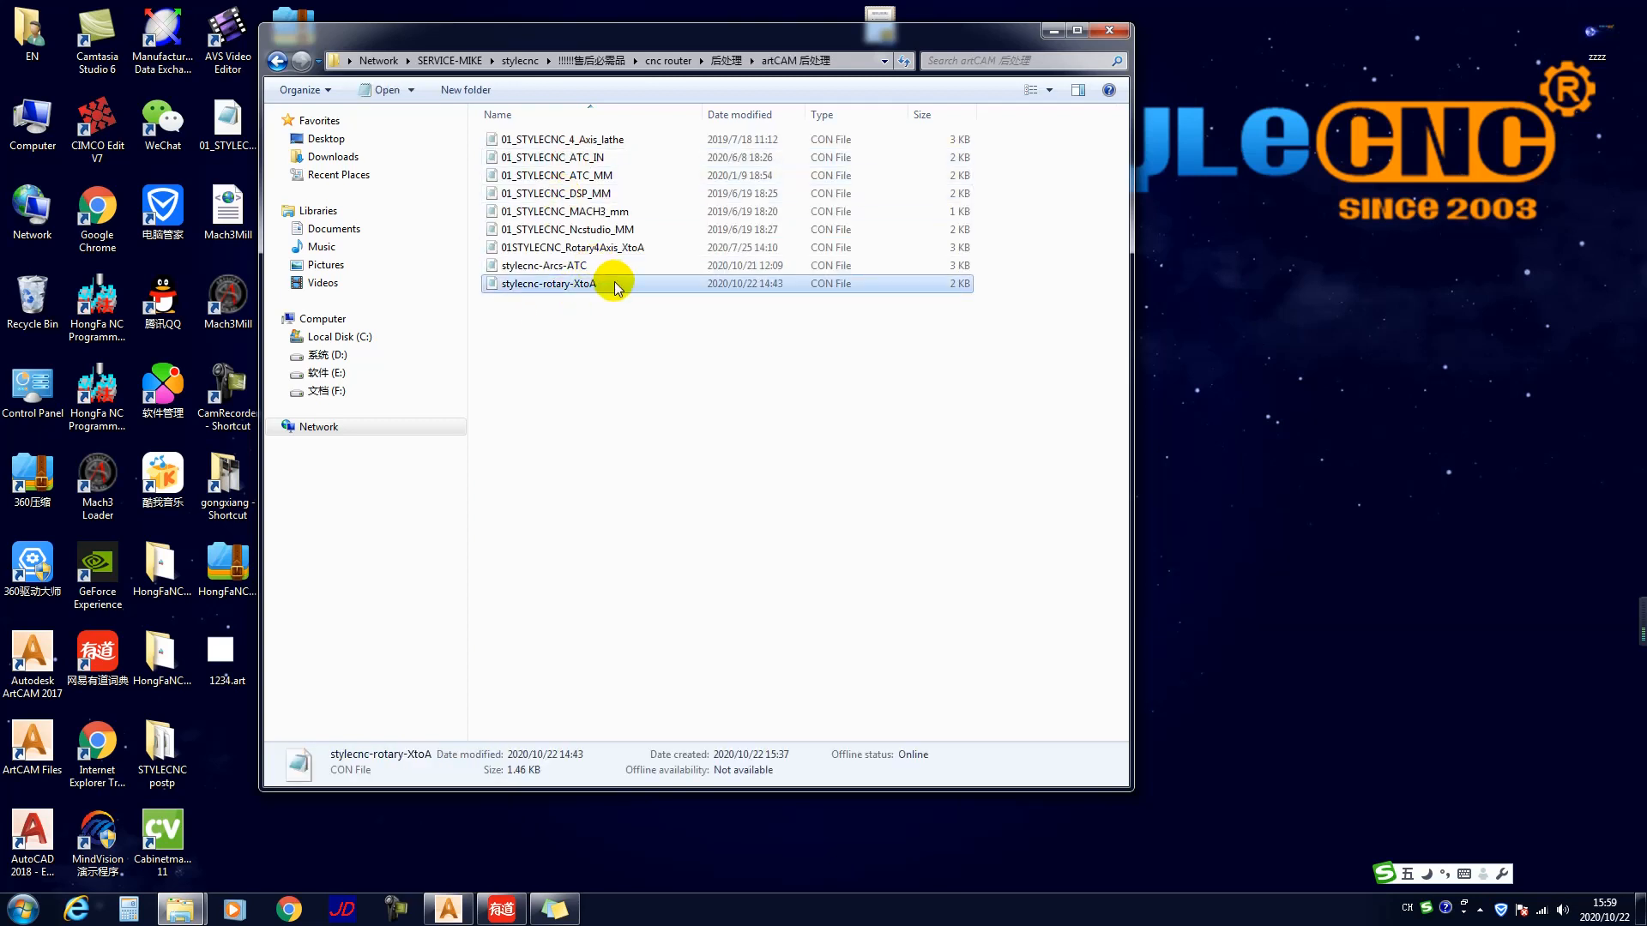
right_click(614, 284)
click(652, 556)
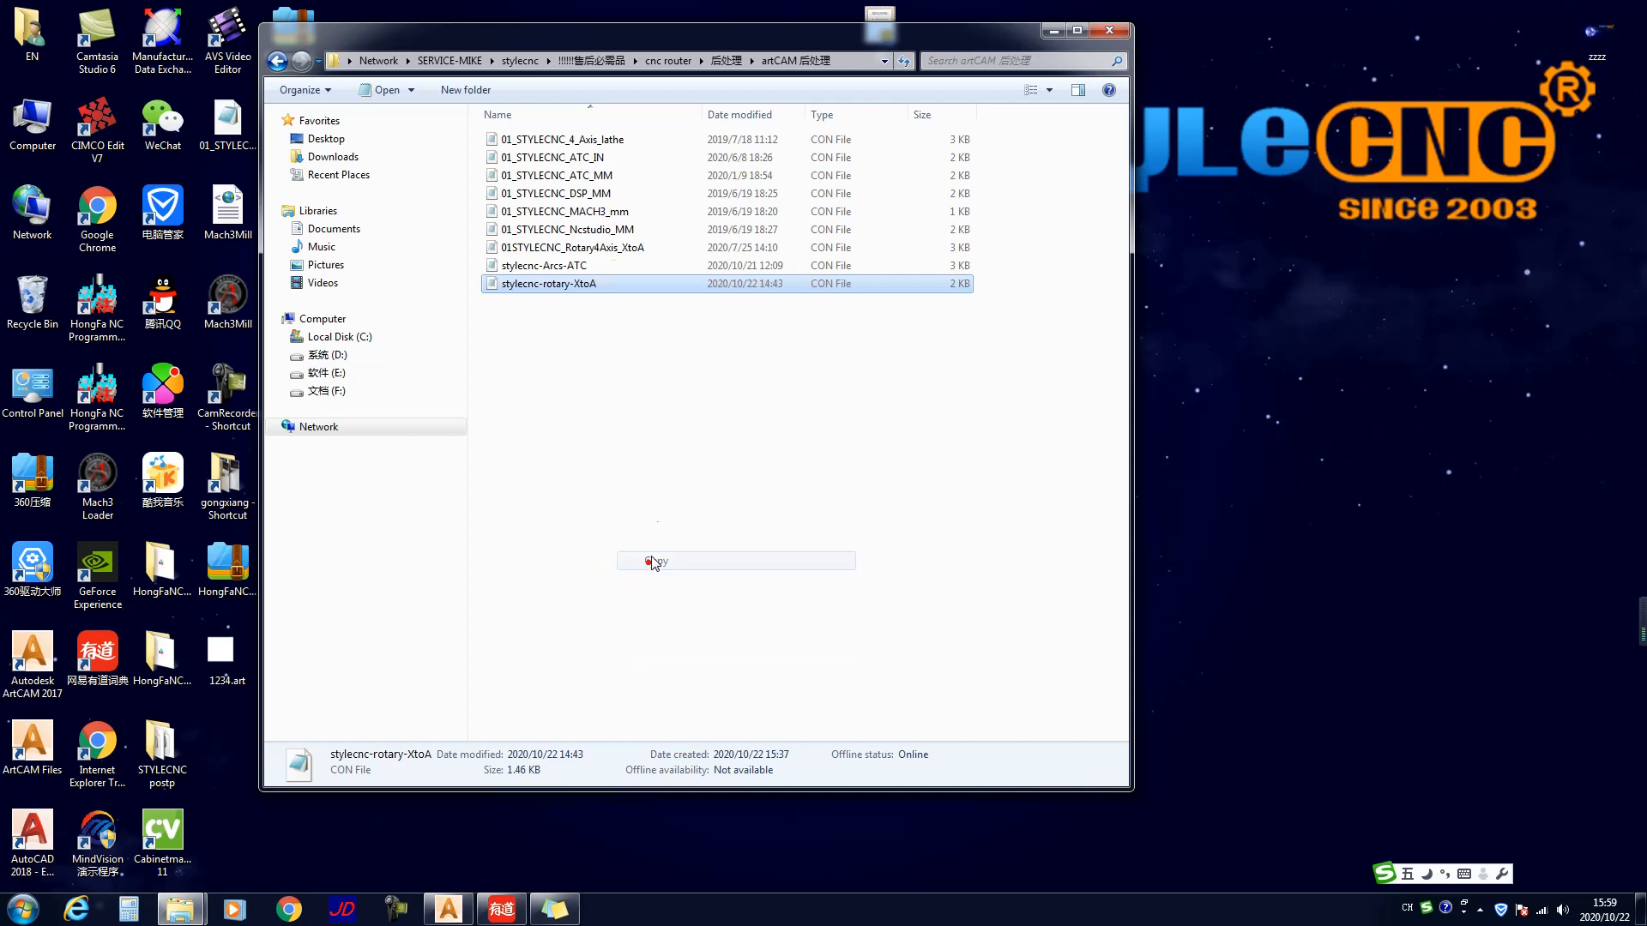
drag(663, 24, 1200, 120)
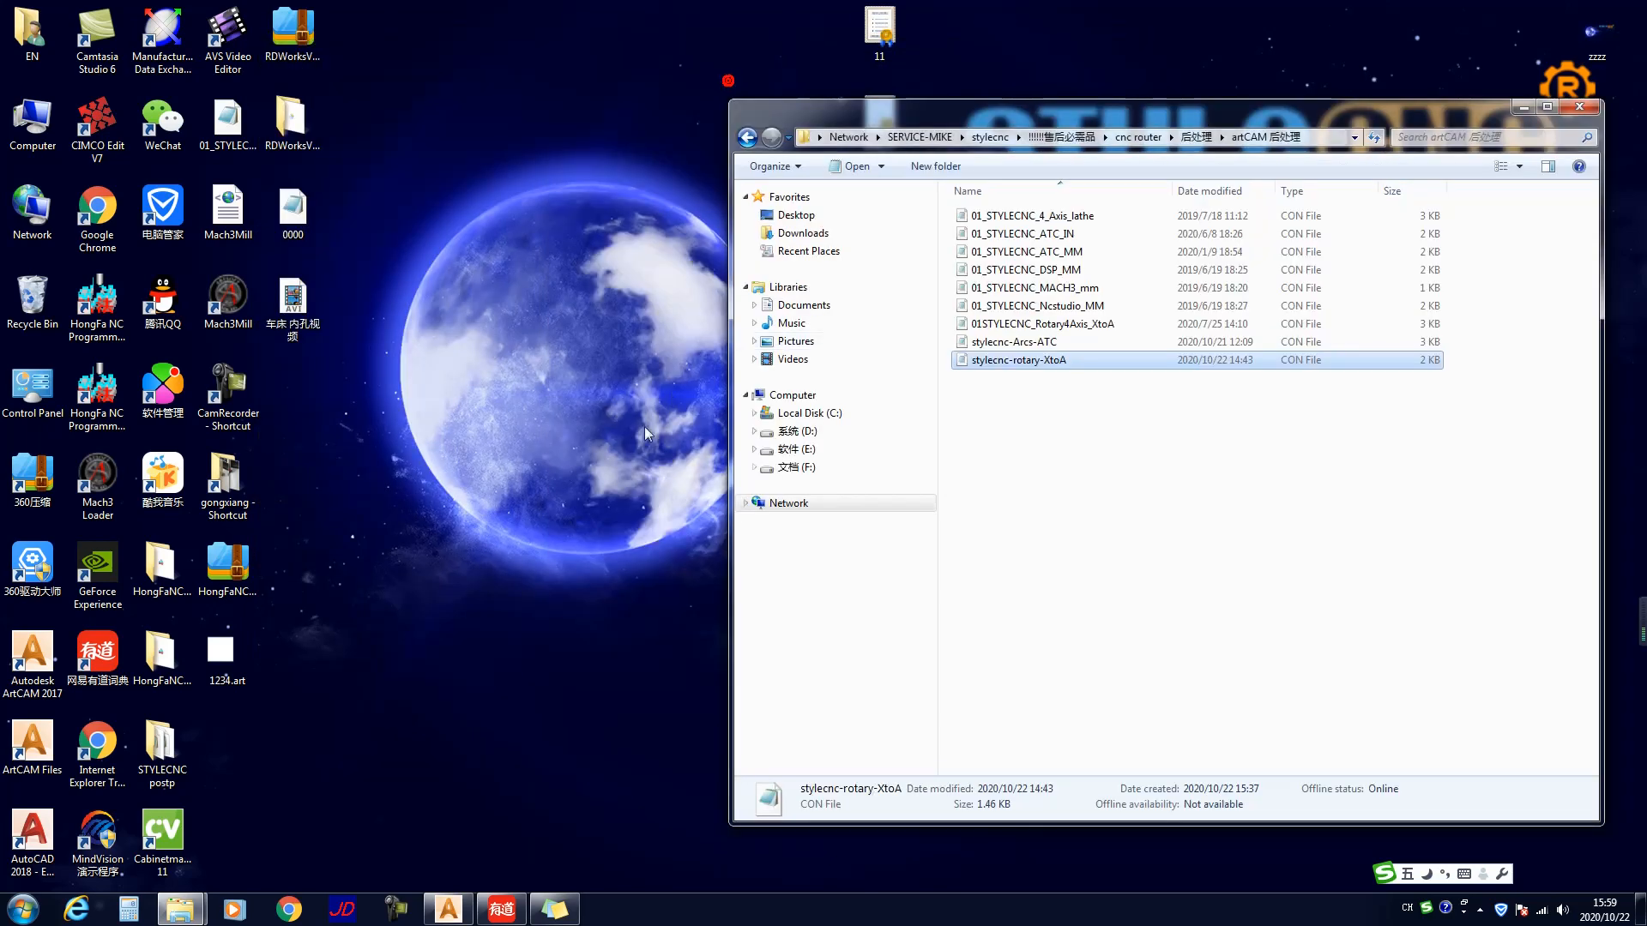
right_click(377, 512)
click(416, 592)
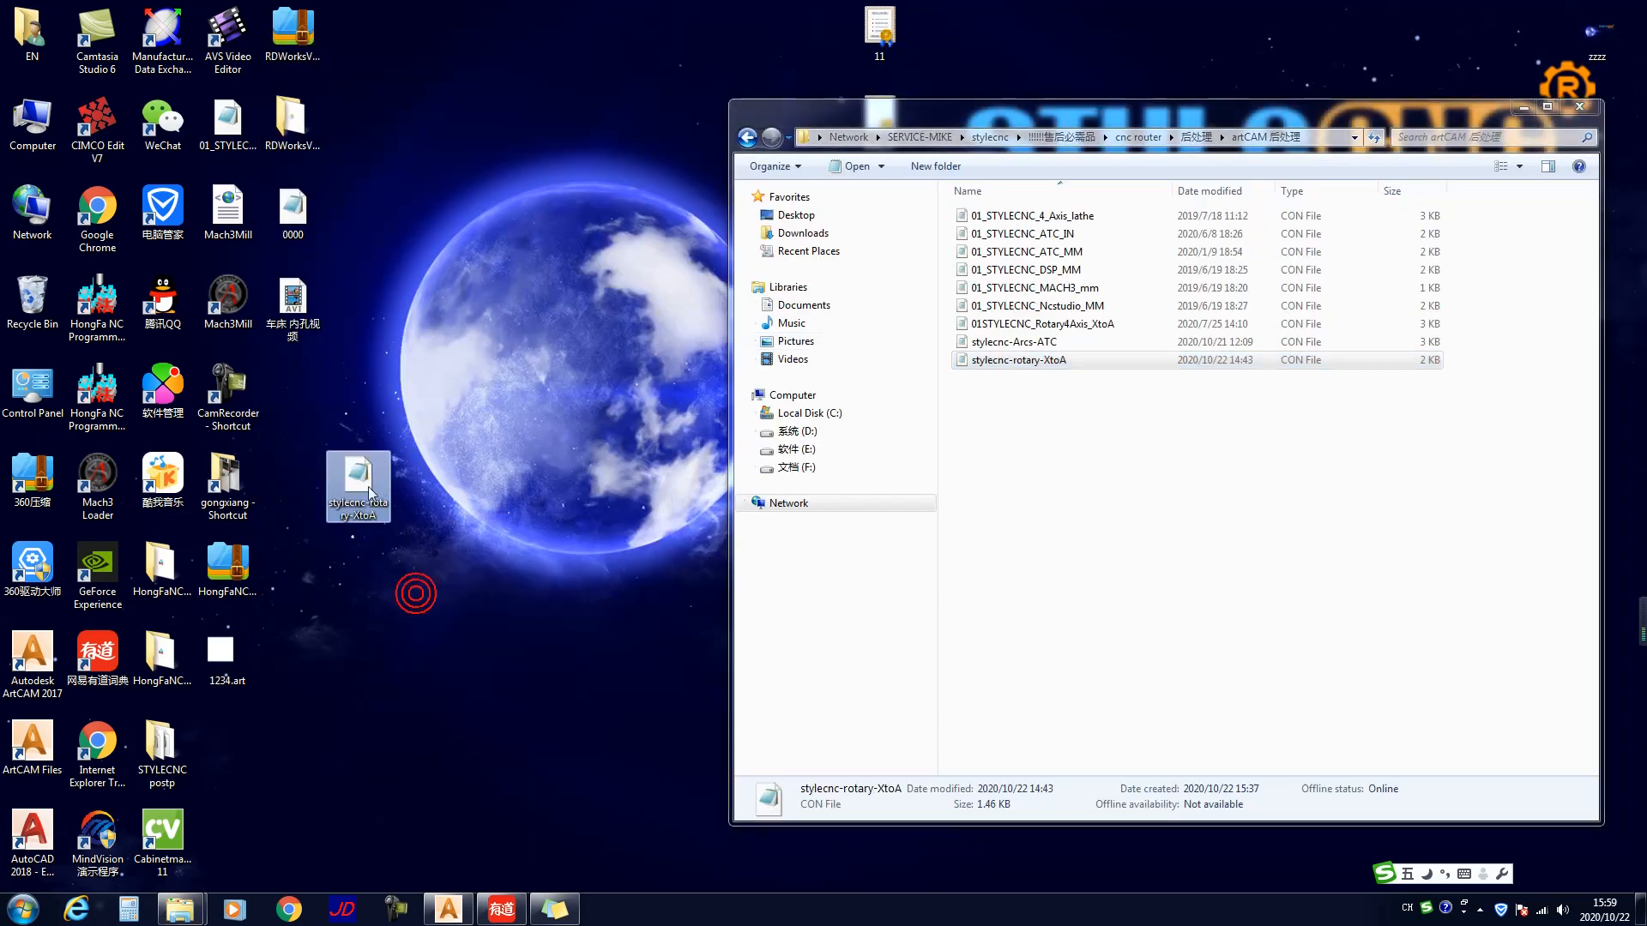
click(1524, 106)
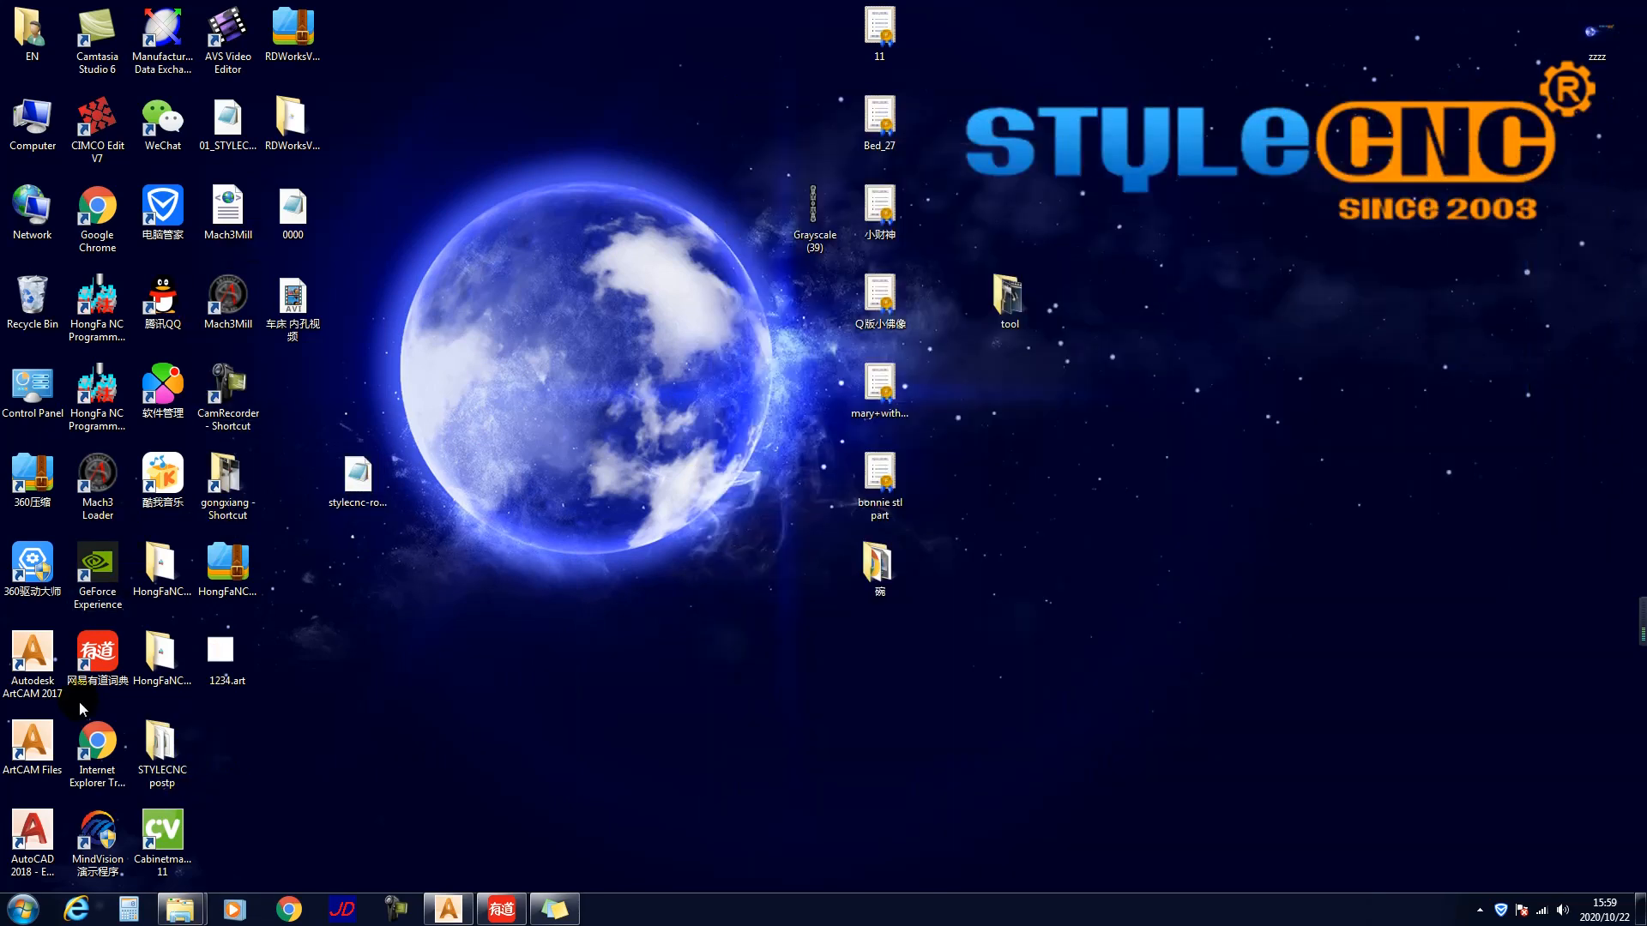
Step: Open the postp folder of the ArtCAM 2017 installation from the program's desktop shortcut, and close the running ArtCAM
right_click(50, 670)
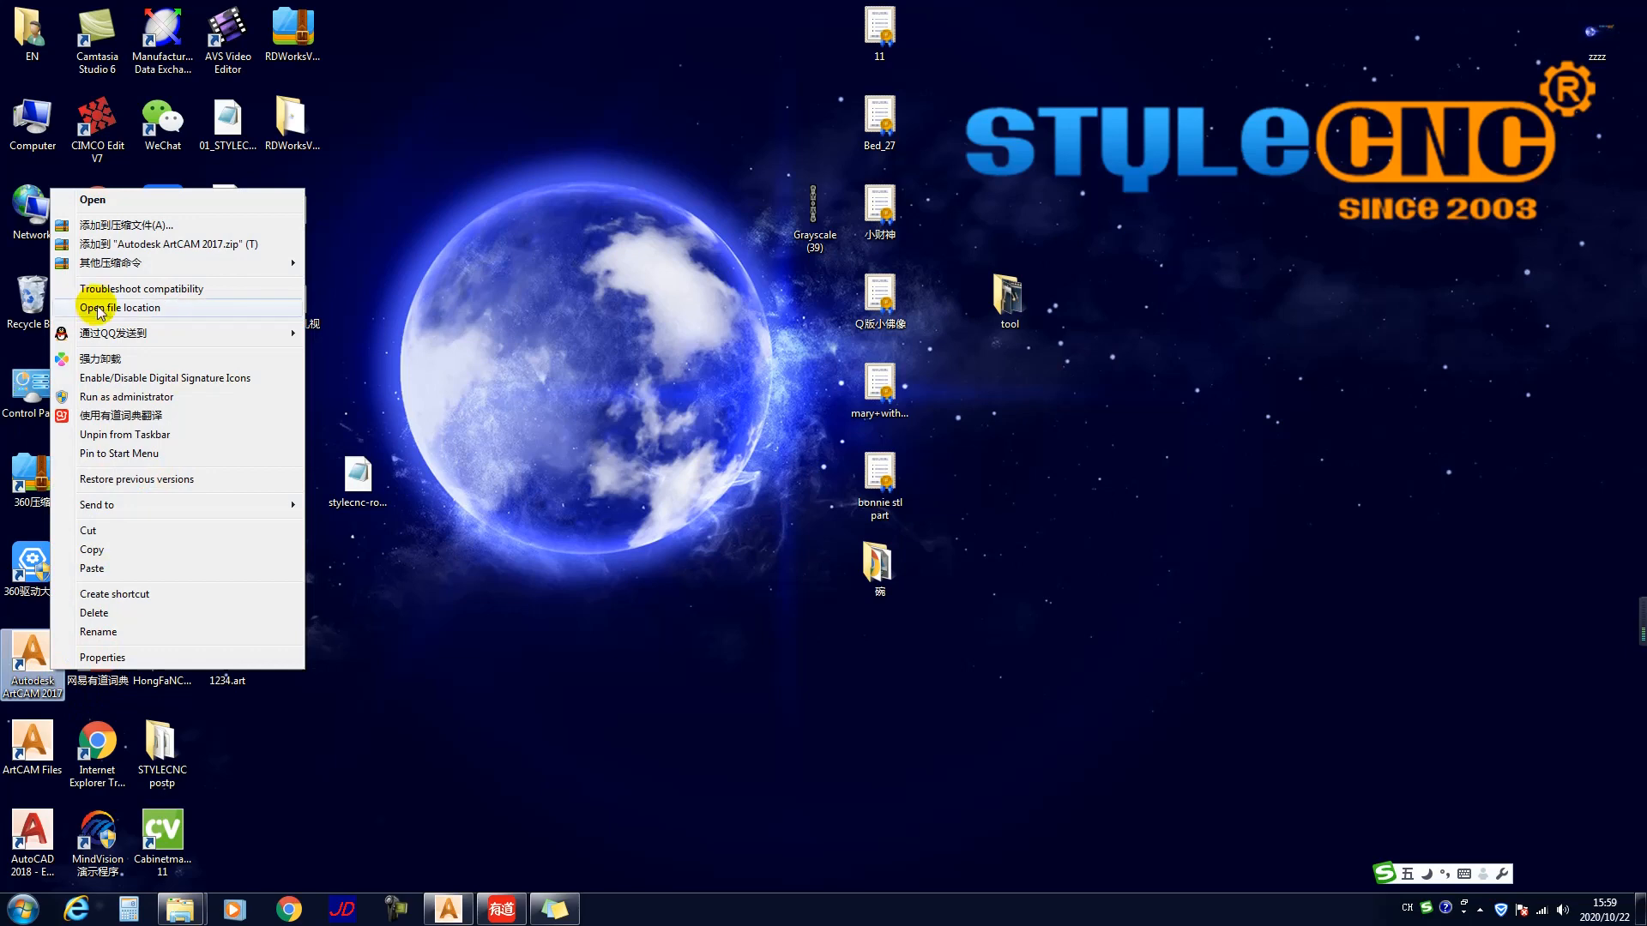
click(180, 311)
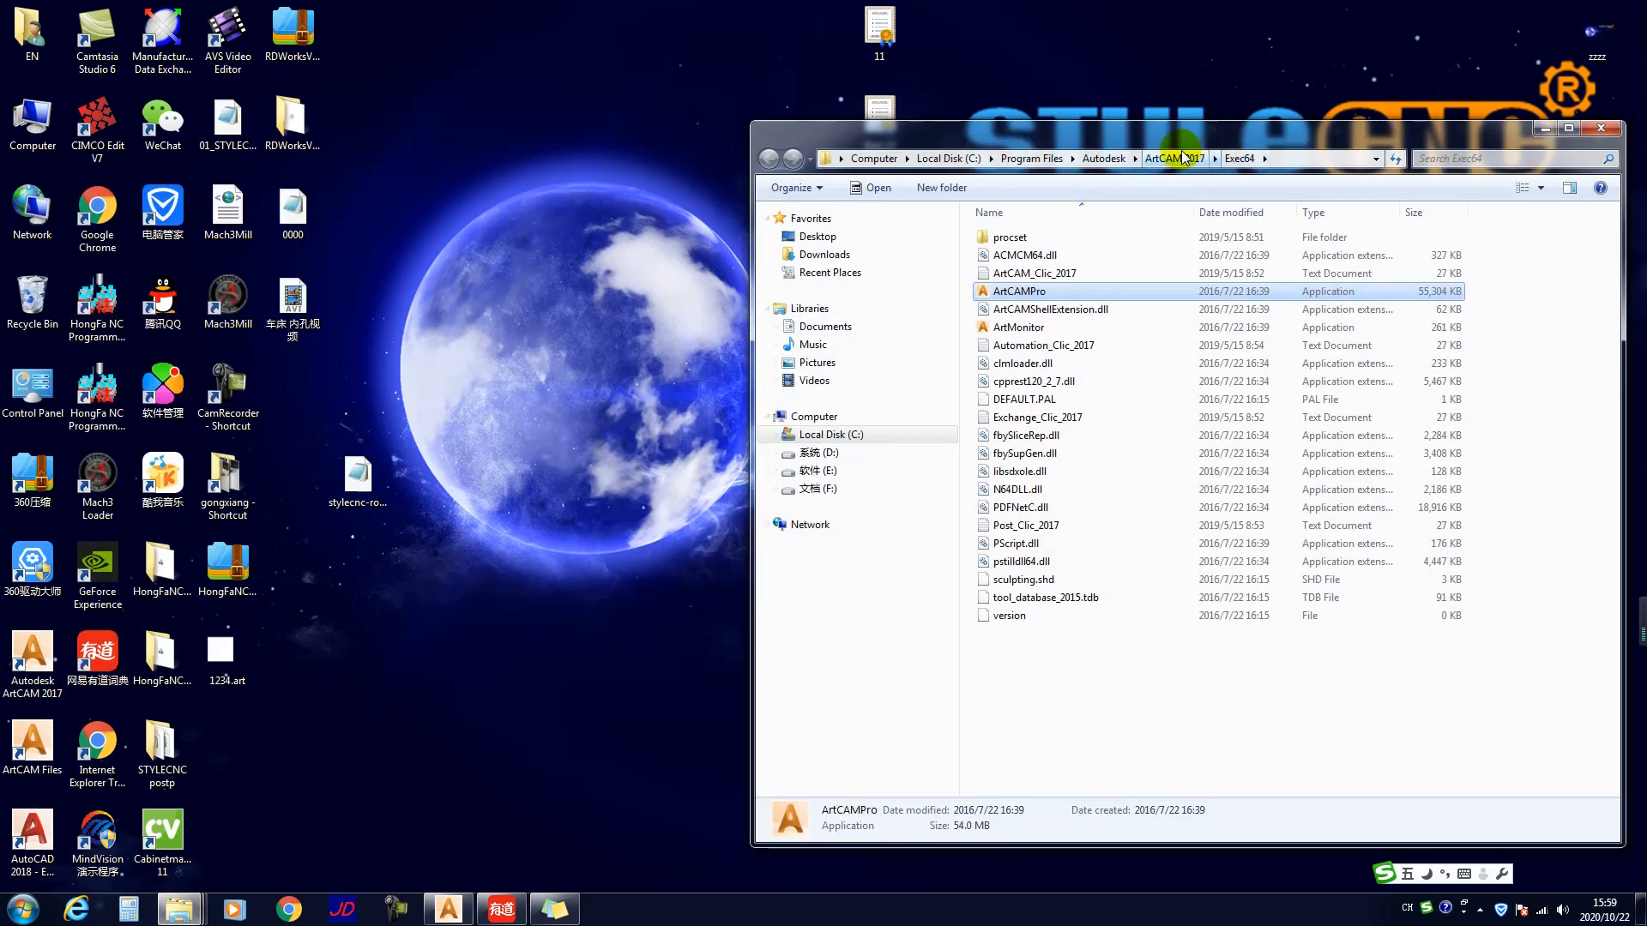
click(1182, 157)
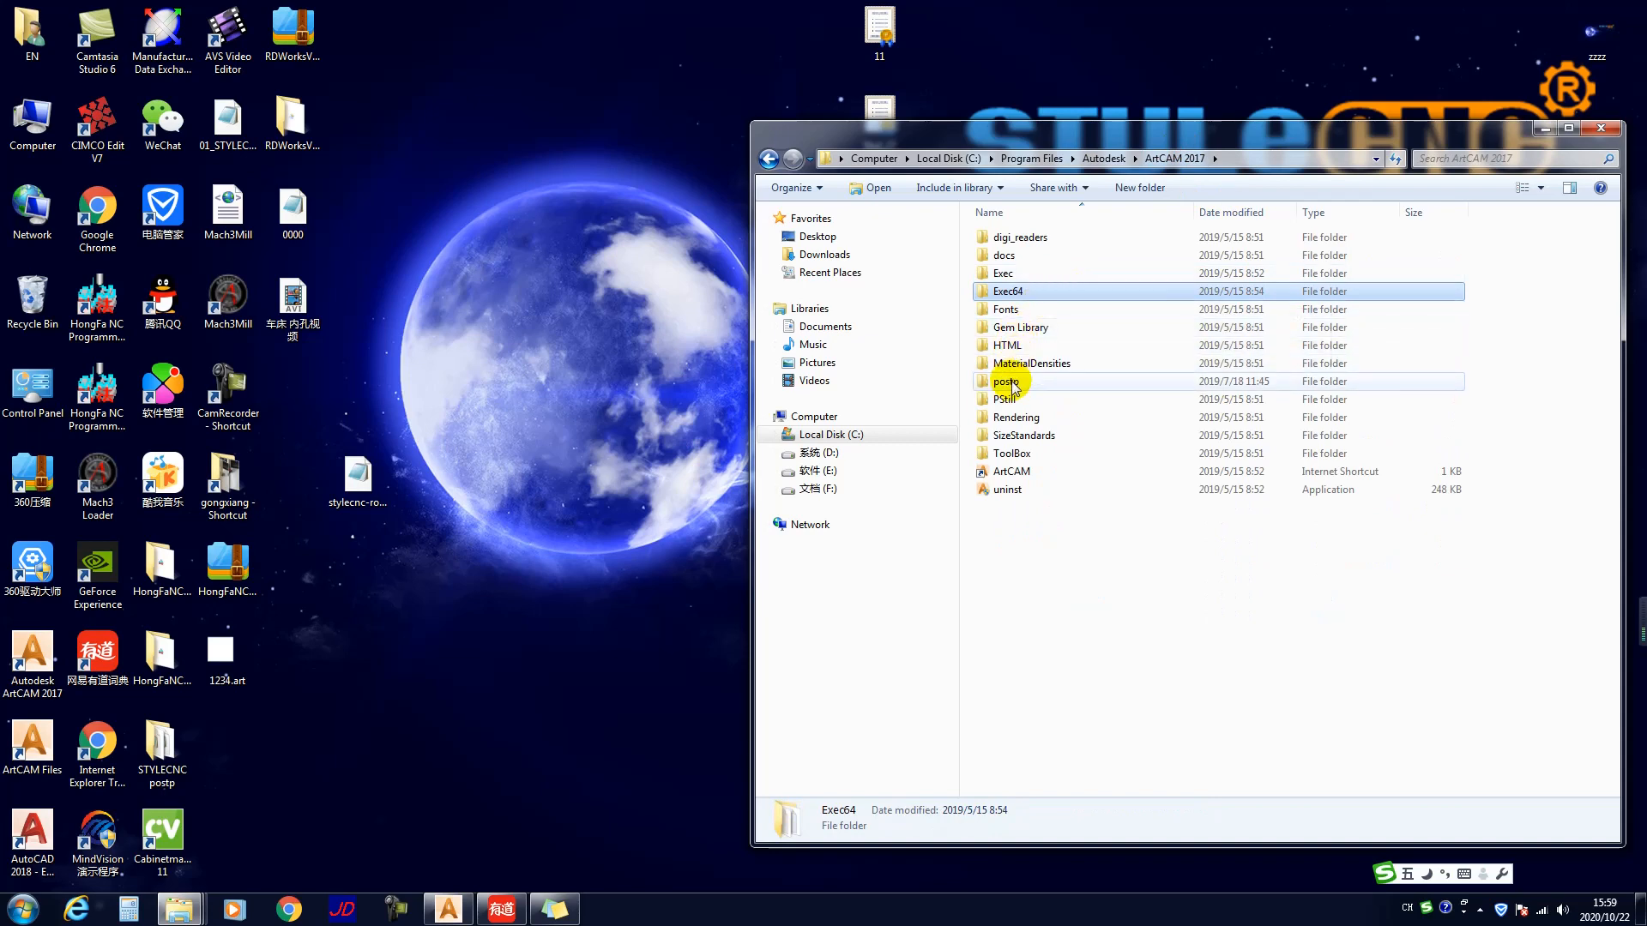
double_click(1083, 381)
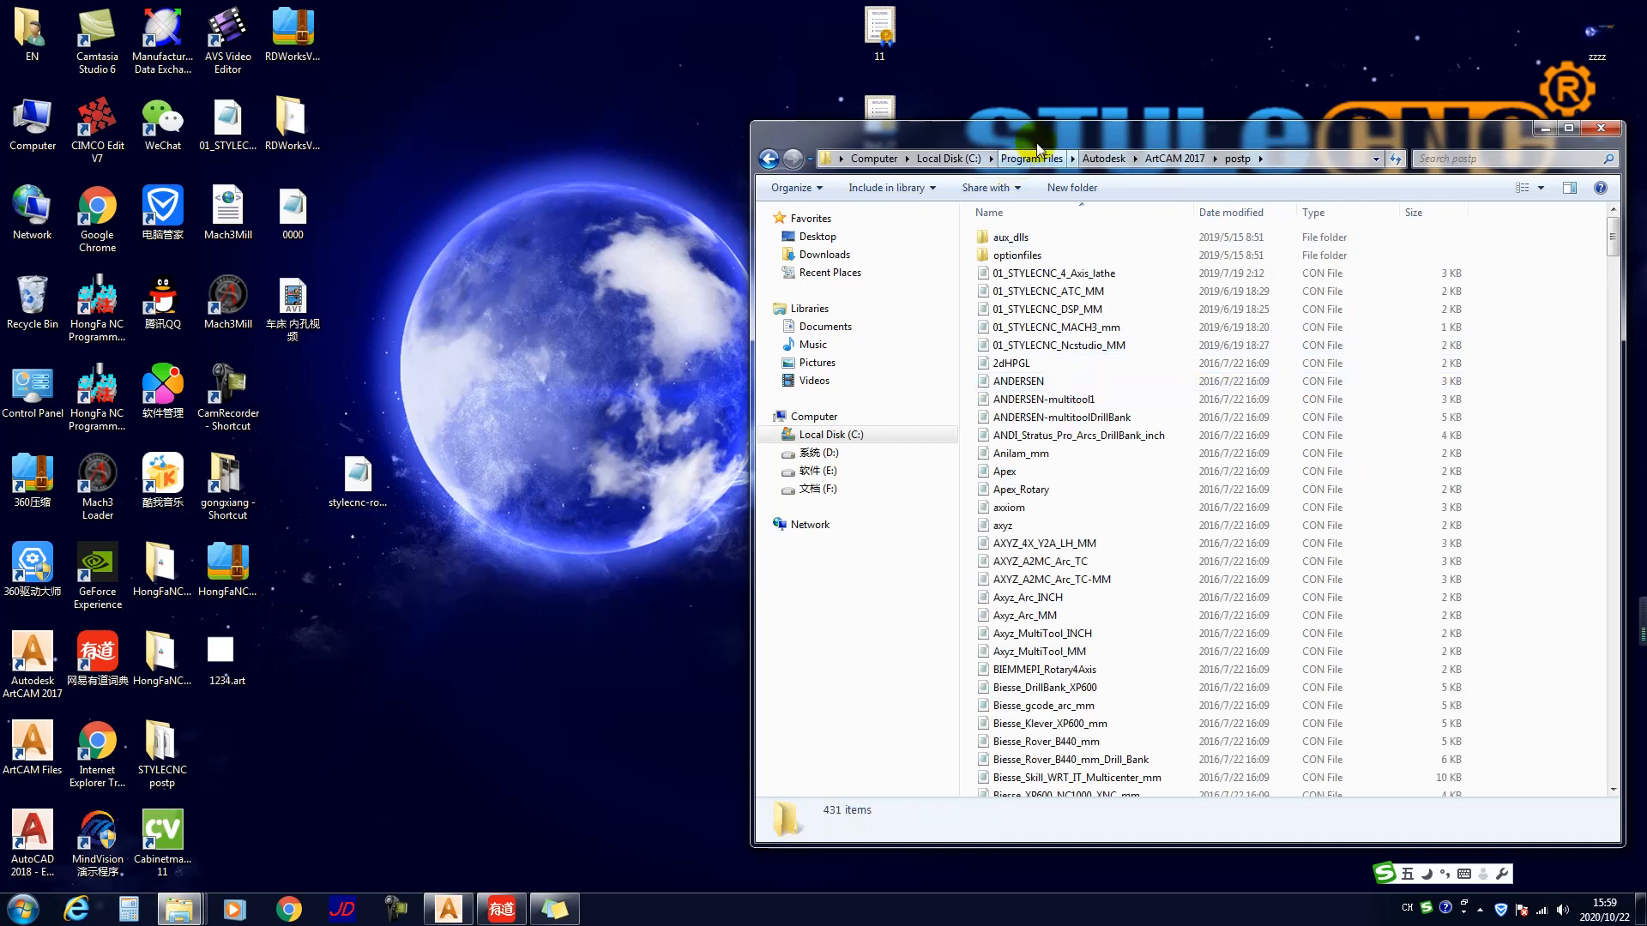
drag(1038, 142, 878, 81)
click(449, 909)
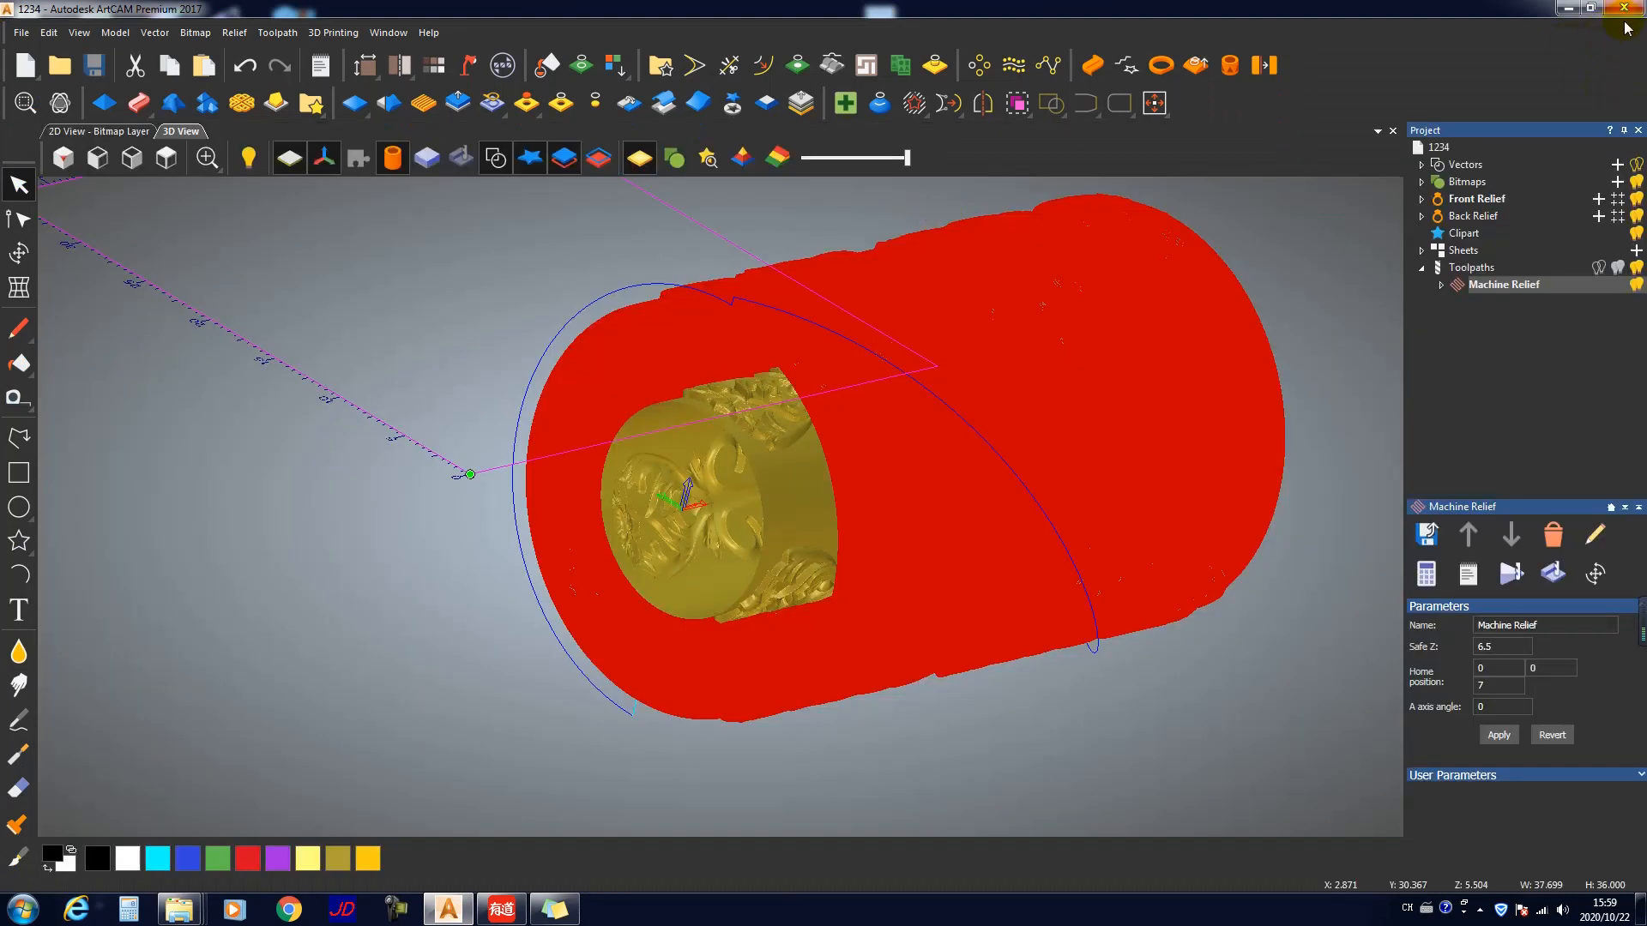
click(1624, 8)
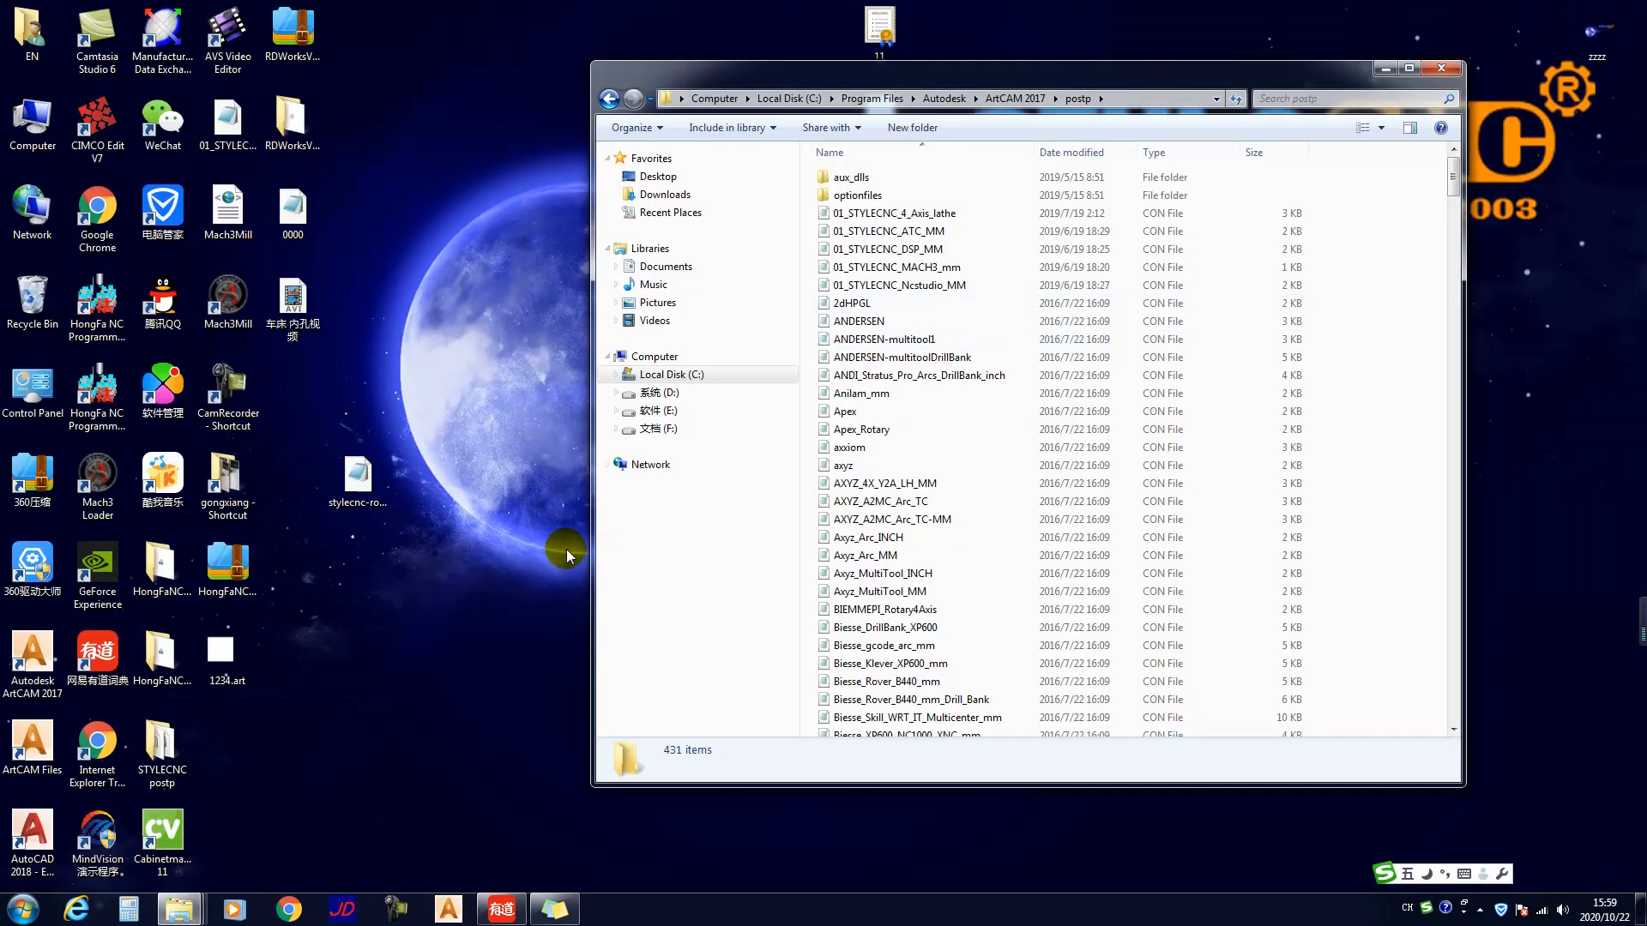
Step: Copy the stylecnc-rotary-XtoA file from the desktop into ArtCAM's postp folder, granting administrator permission
click(360, 510)
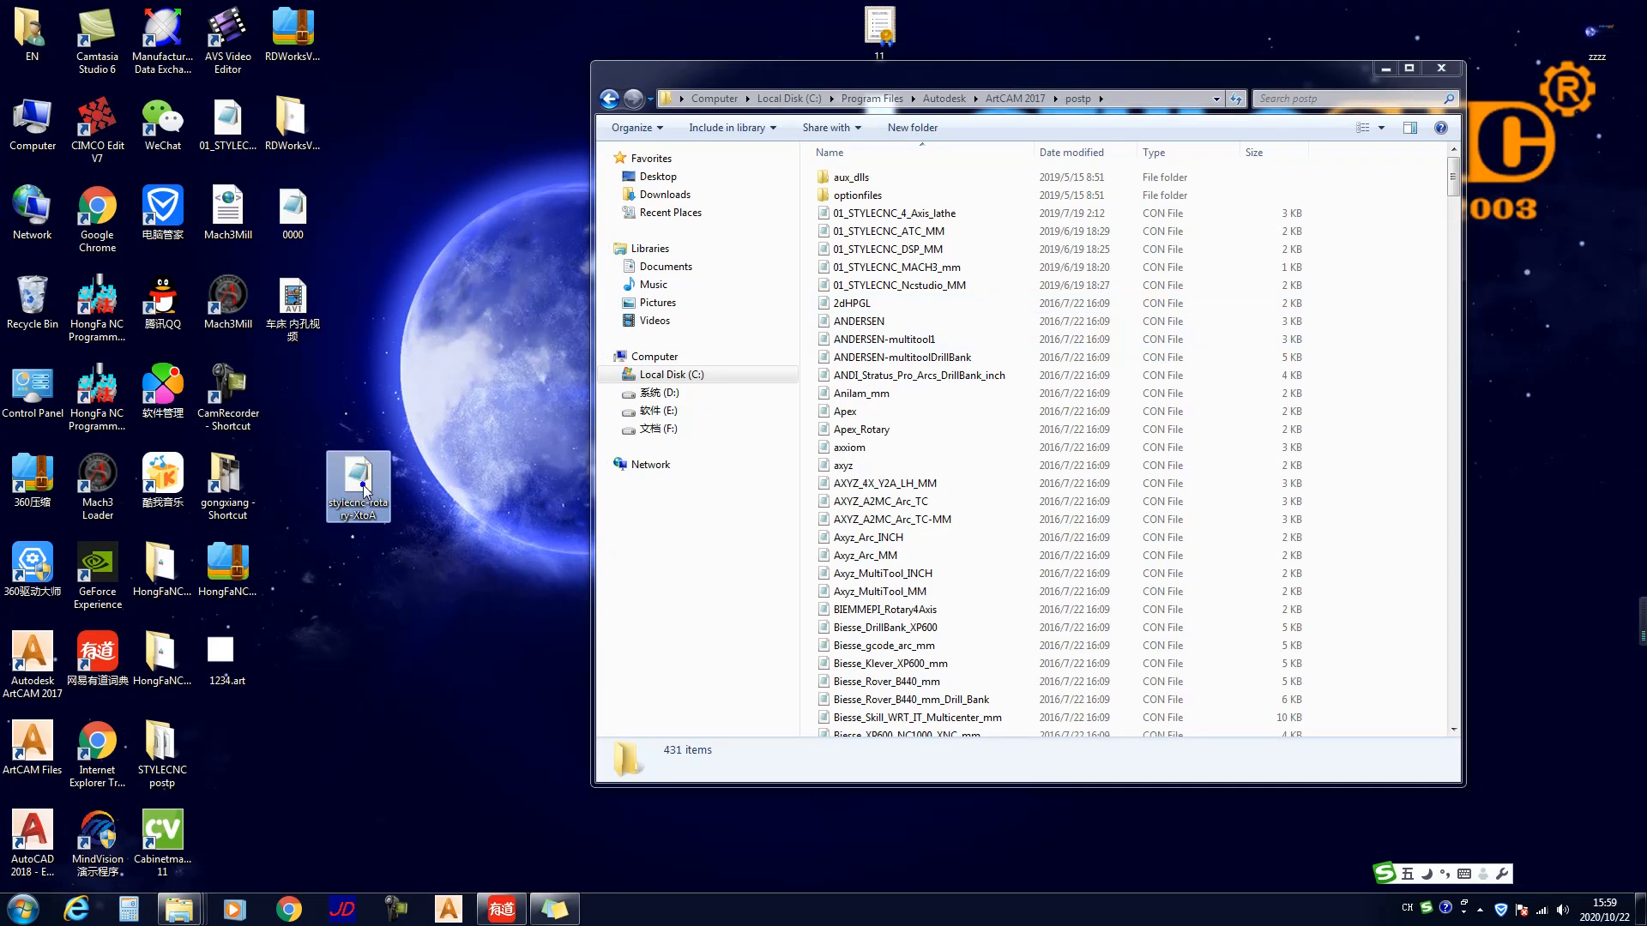
right_click(363, 489)
click(403, 746)
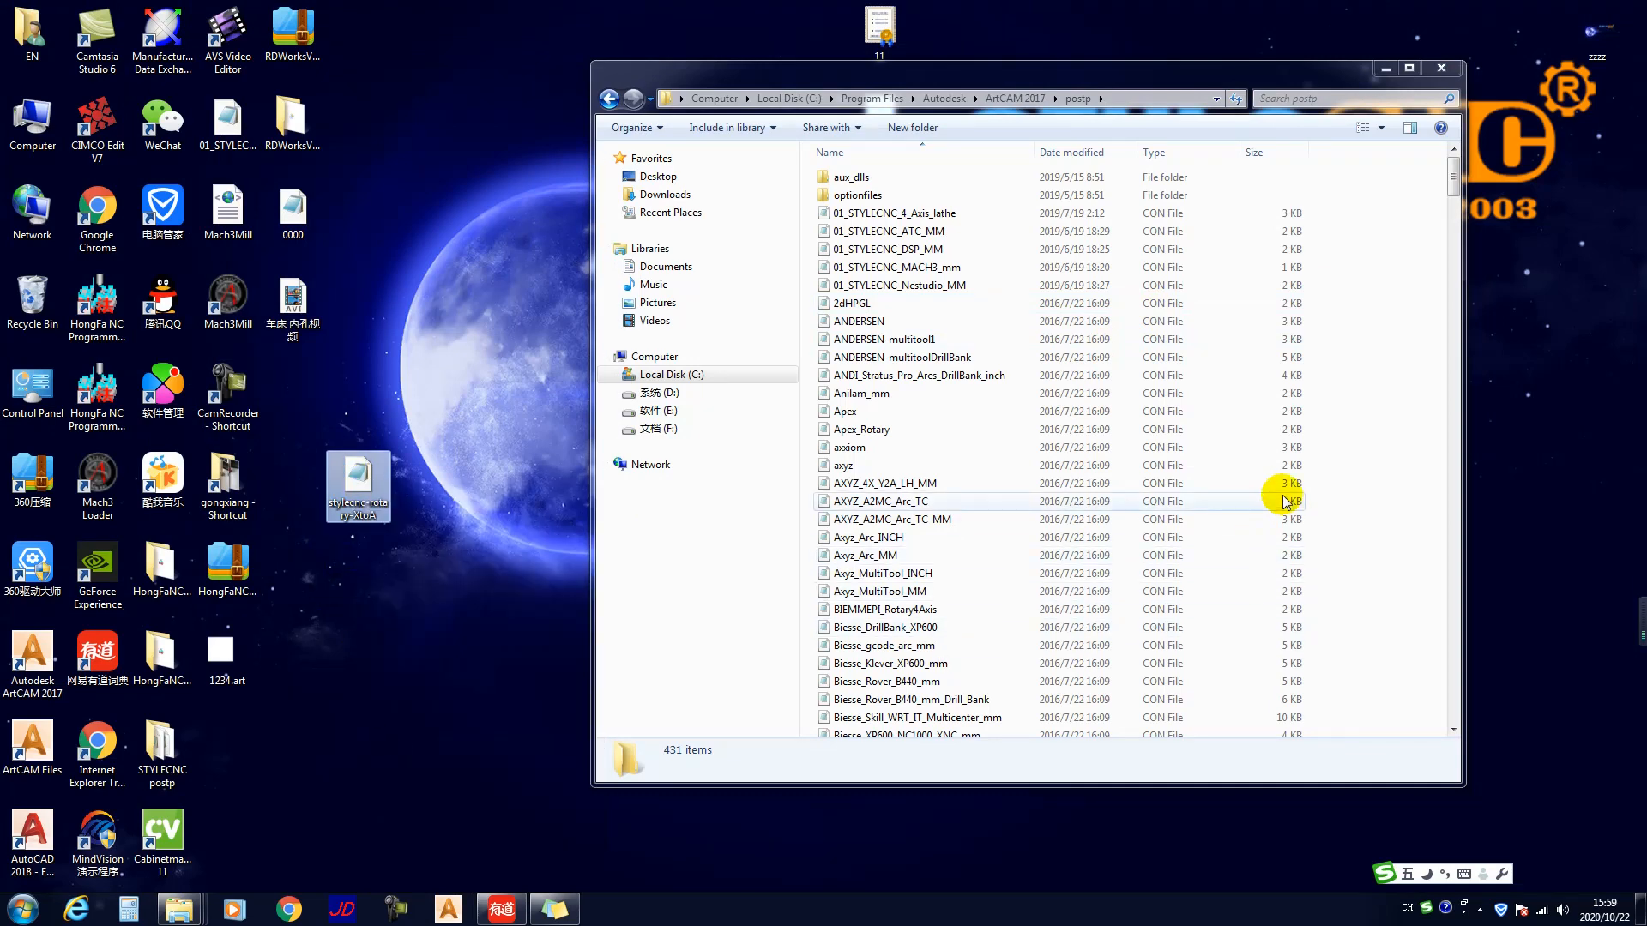
right_click(1250, 492)
click(1278, 611)
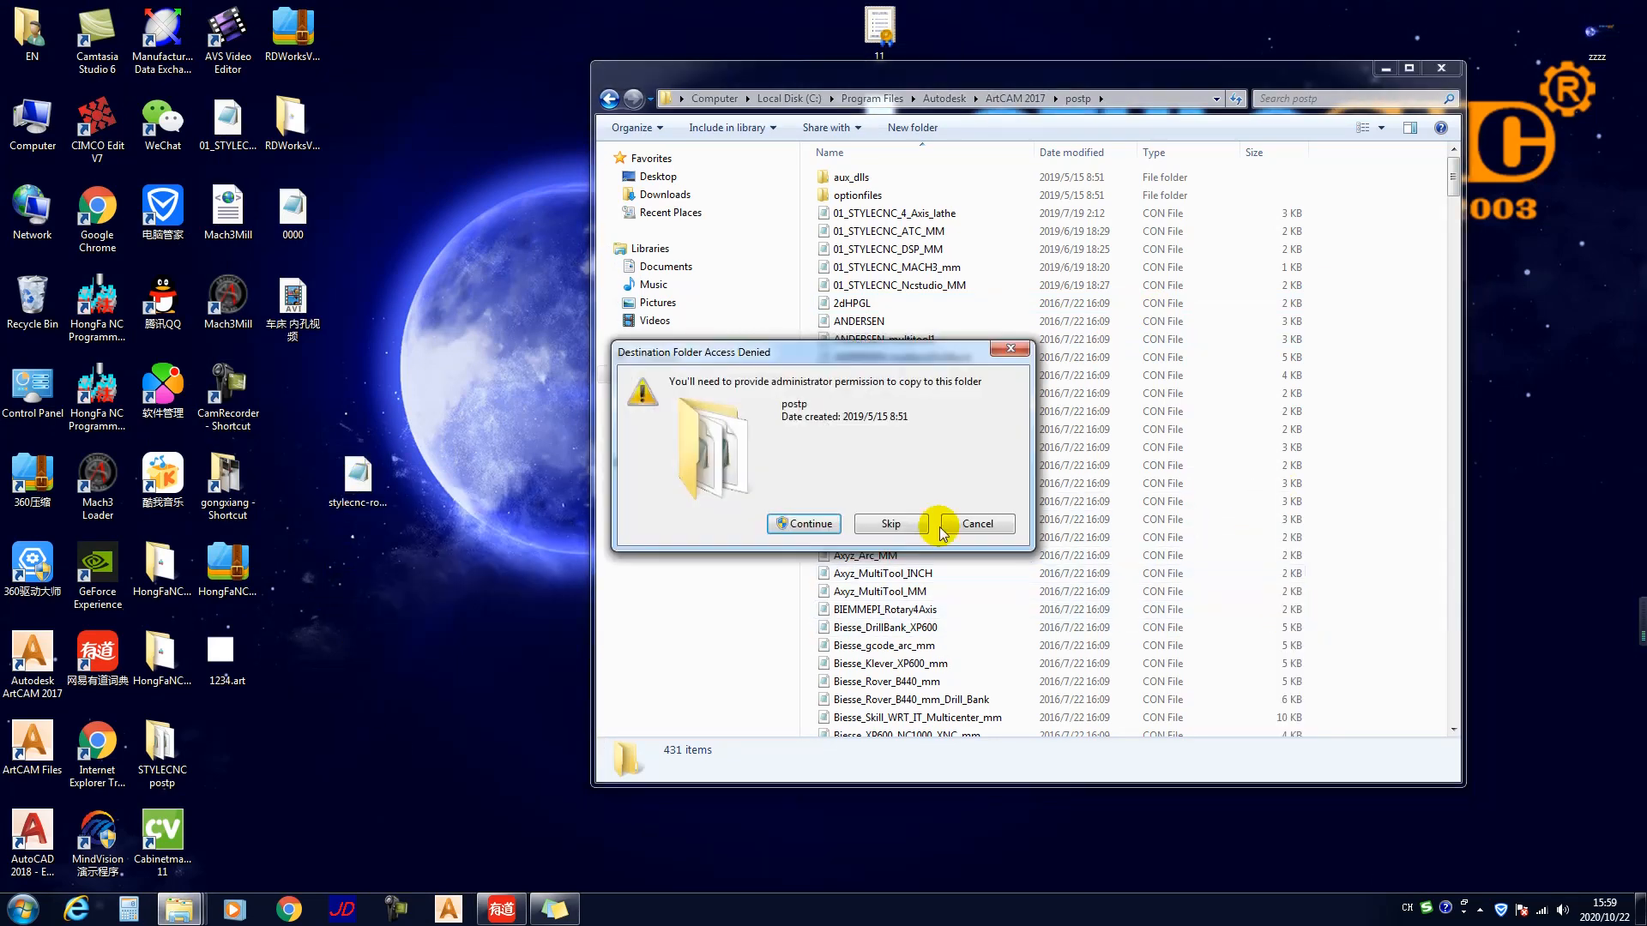
click(829, 526)
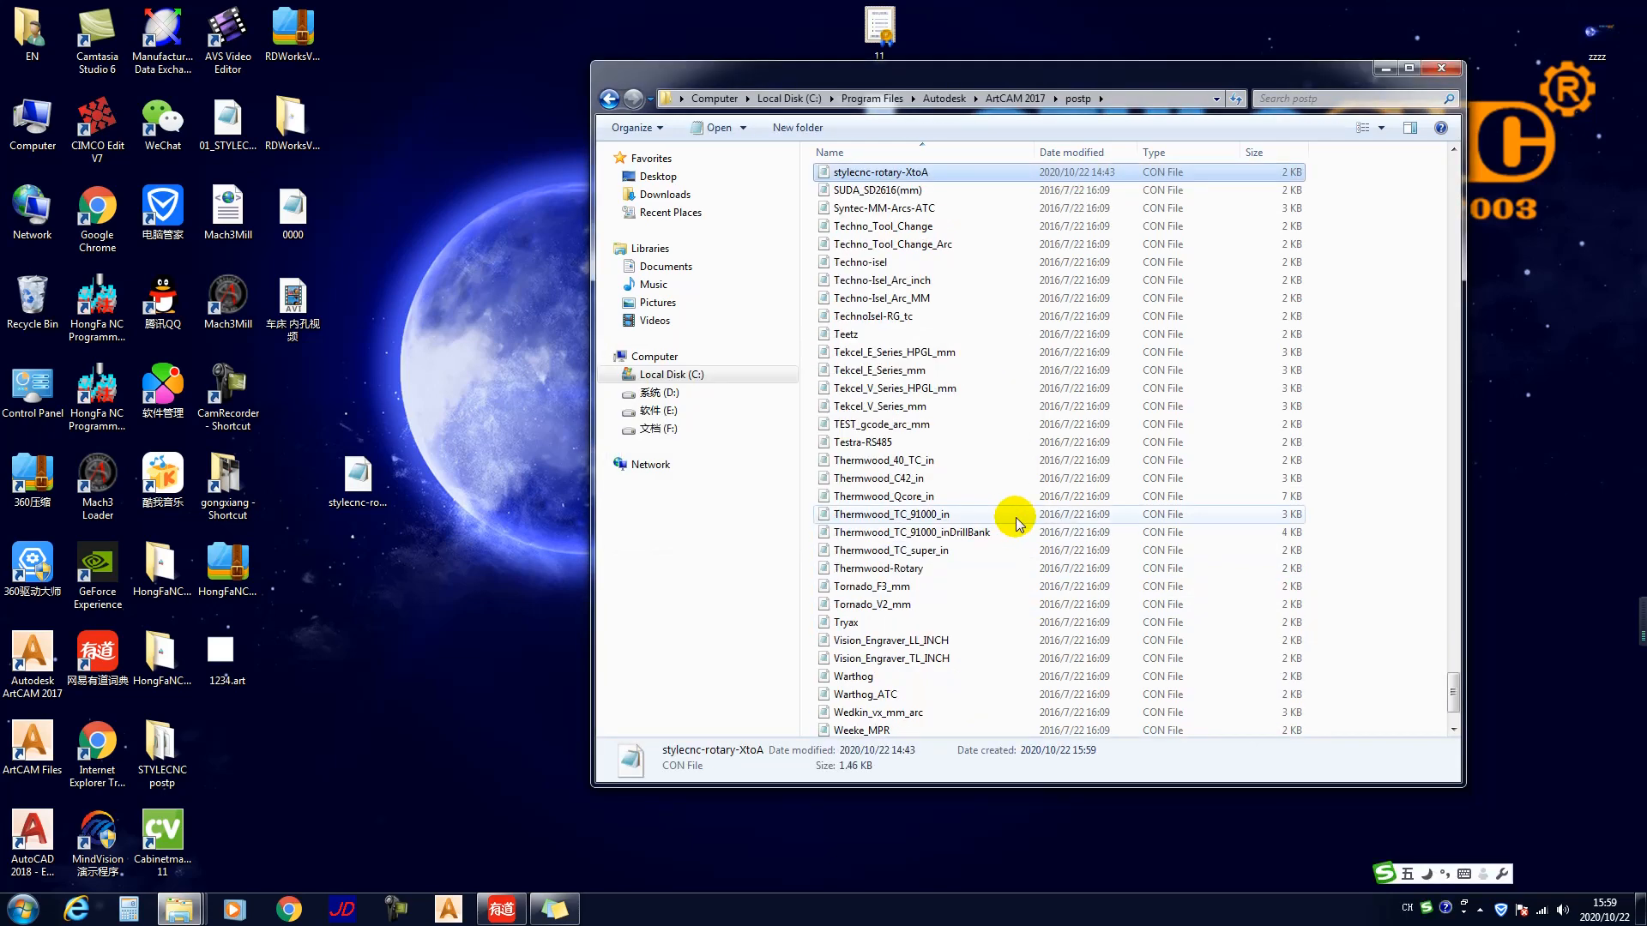
scroll(1013, 515, down, 1)
scroll(910, 255, up, 3)
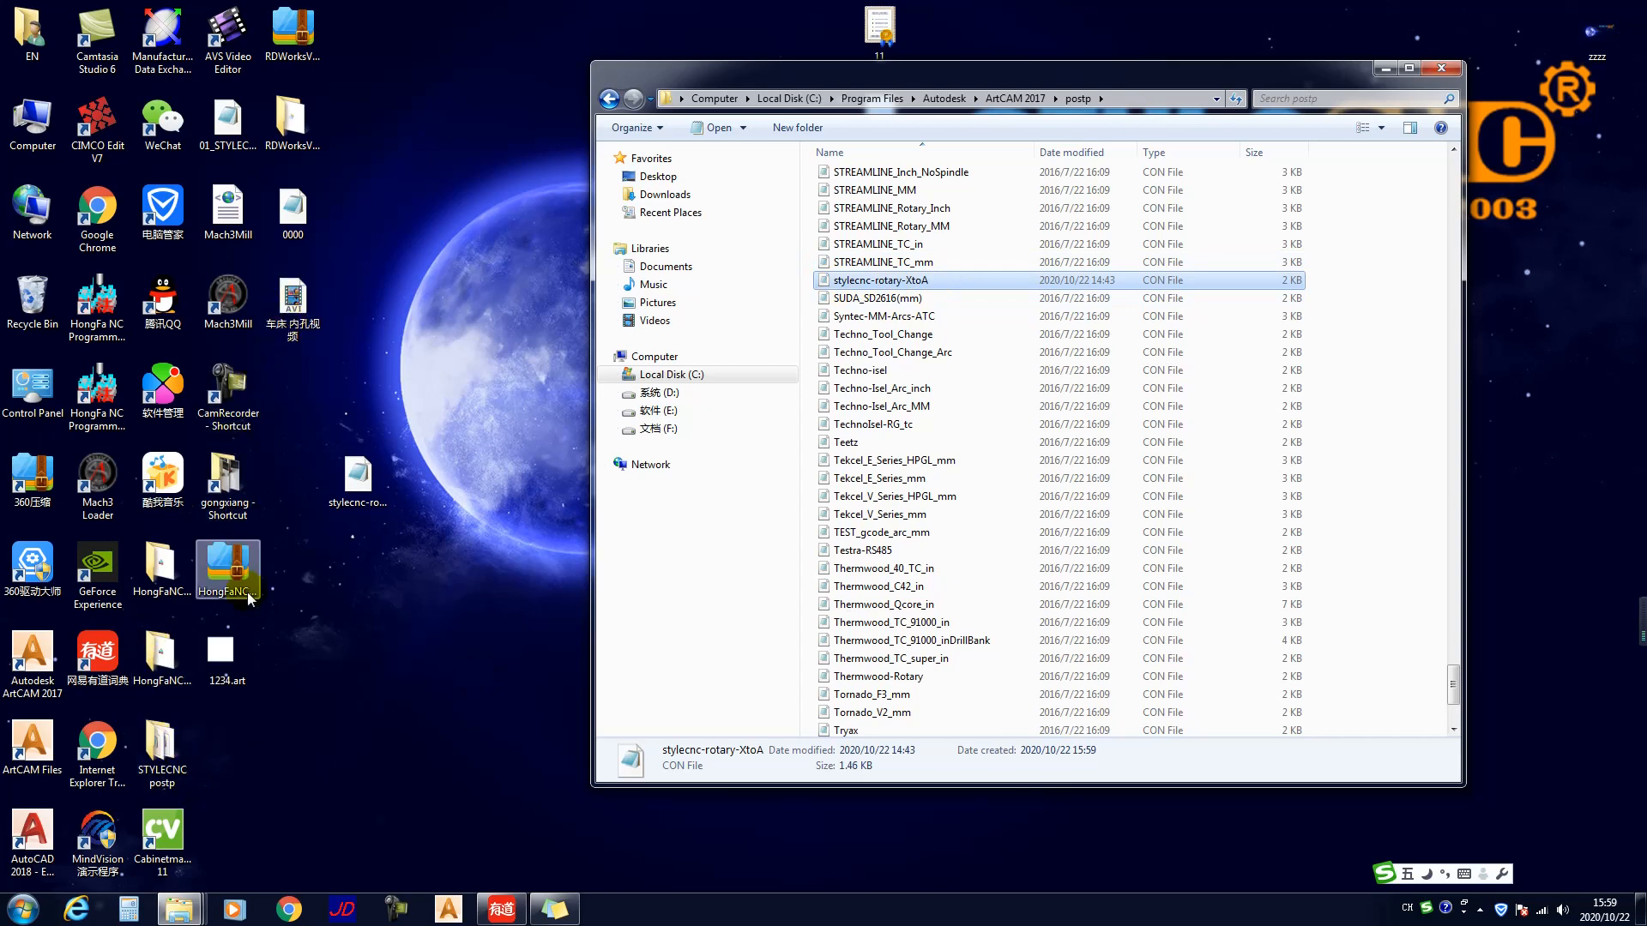
Step: Start Autodesk ArtCAM 2017 again and open the saved model 1234.art from the Desktop
click(222, 657)
double_click(32, 656)
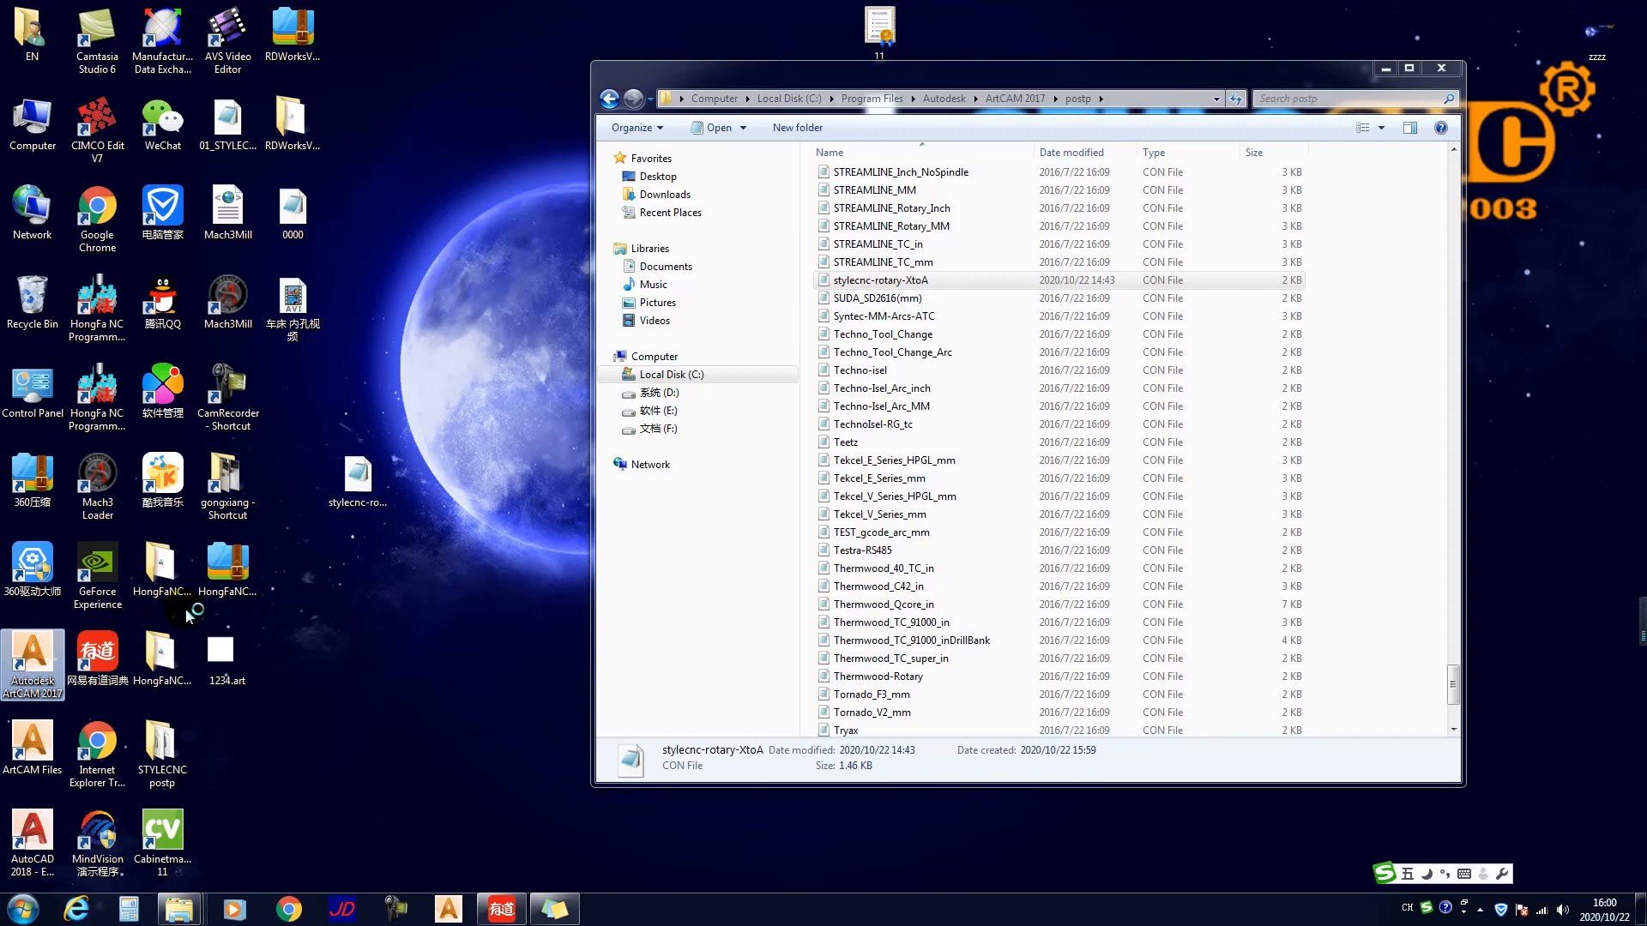
click(163, 649)
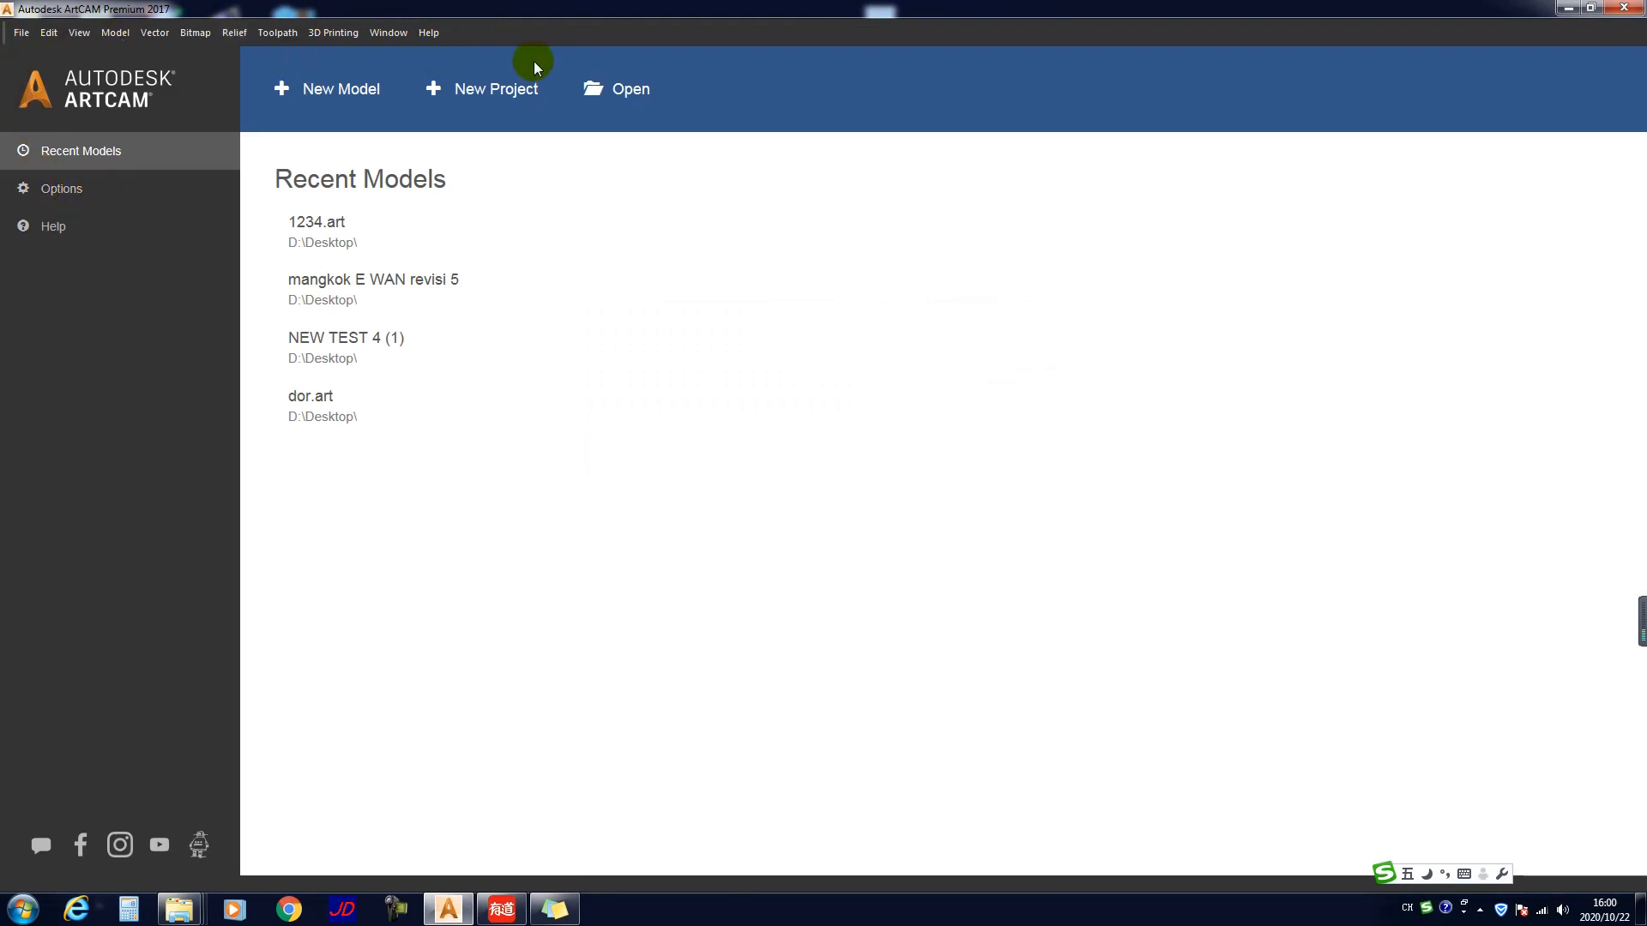
click(598, 90)
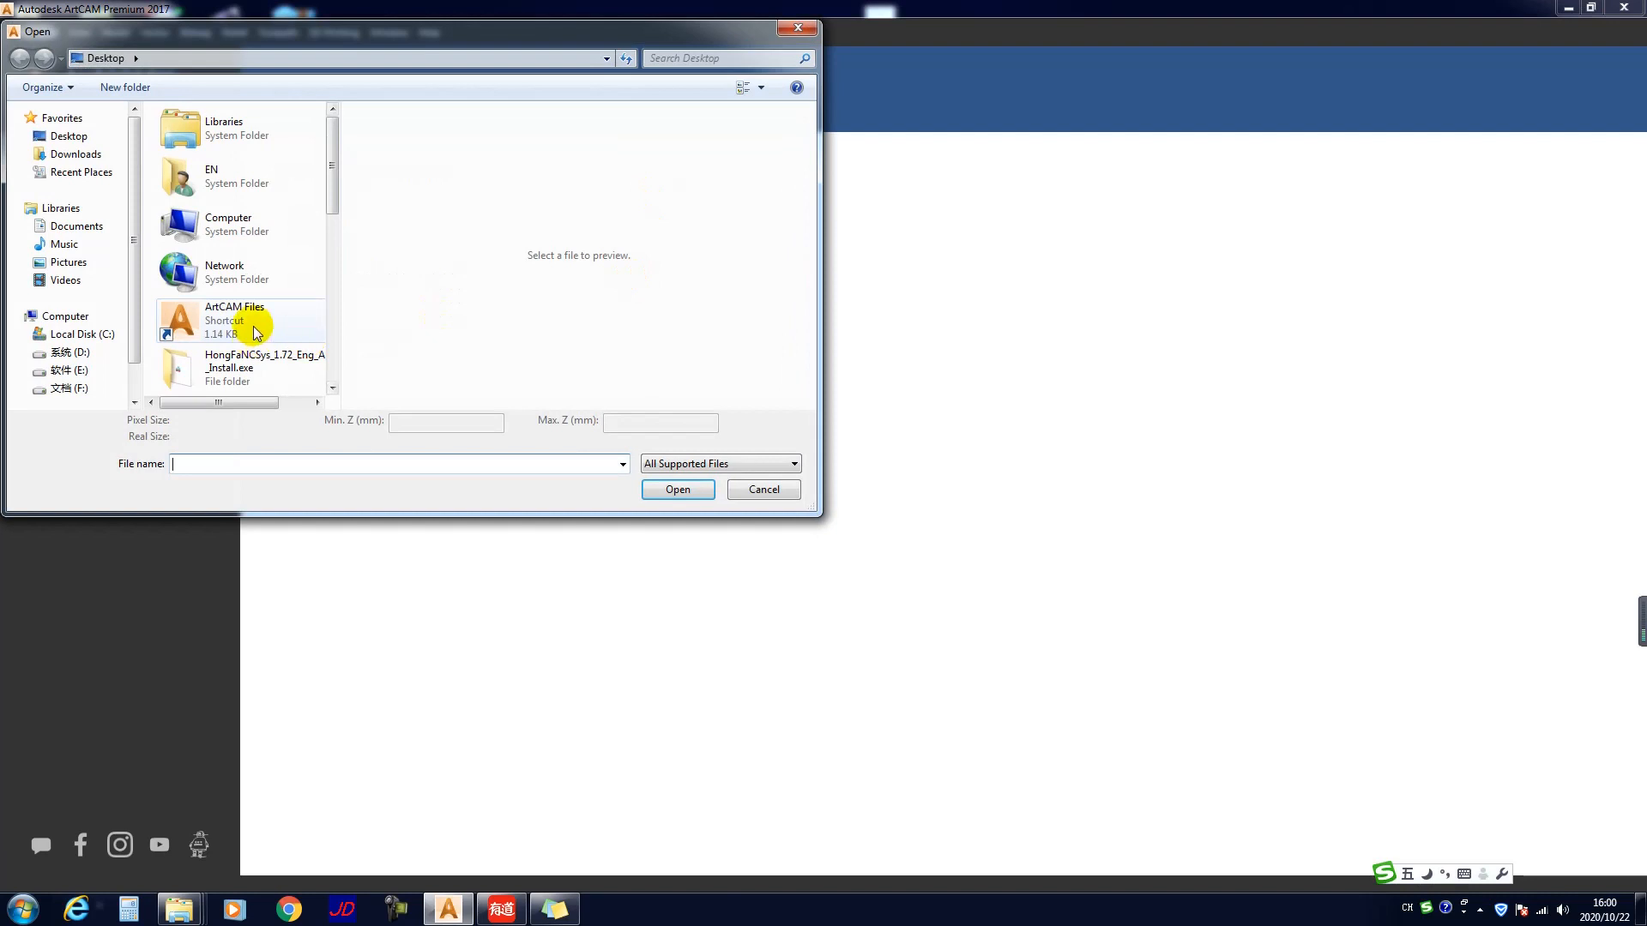
drag(332, 203, 335, 337)
click(269, 246)
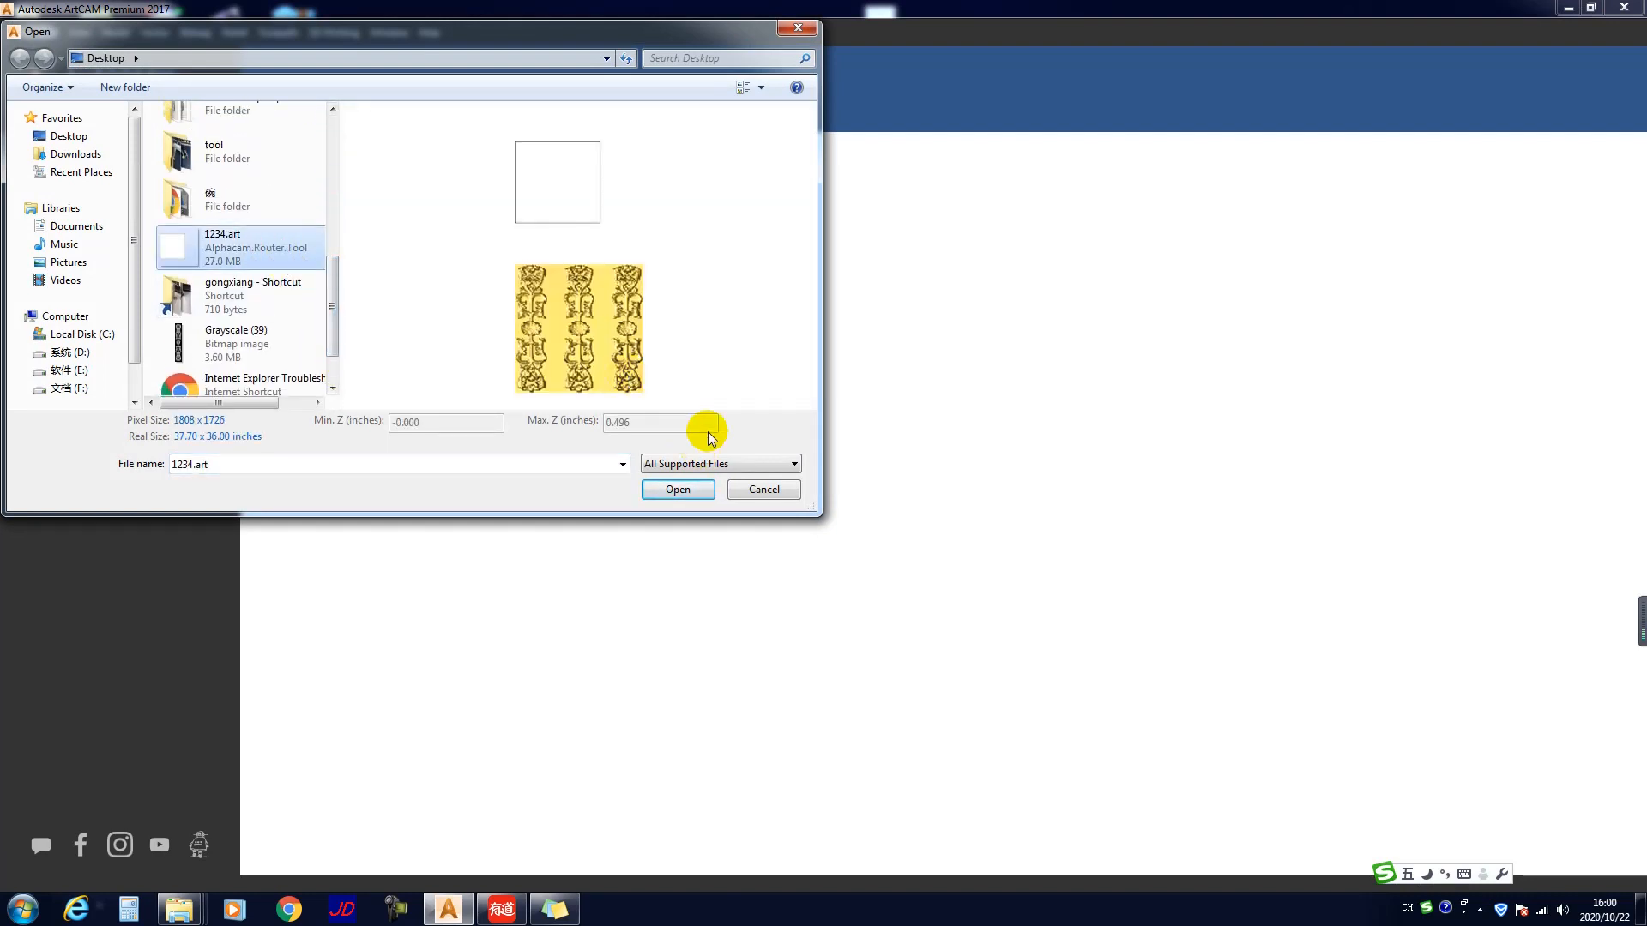
click(677, 488)
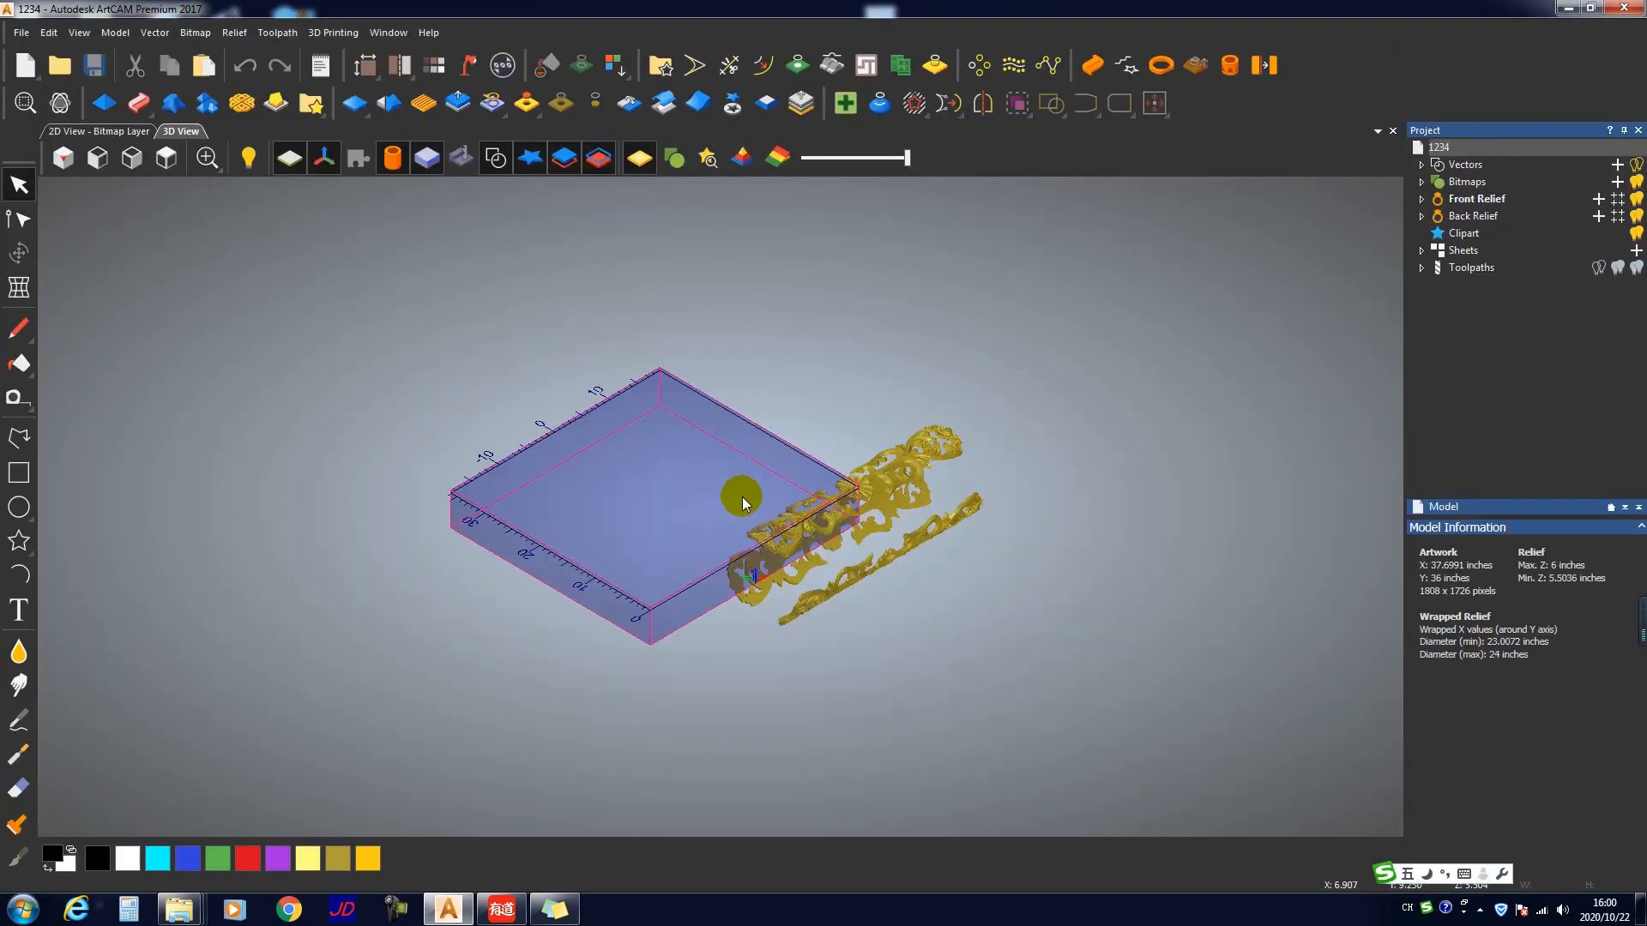
Step: Hide the material block in the 3D view and examine the wrapped ornament reliefs from the side and the end
scroll(859, 537, up, 5)
scroll(857, 537, down, 3)
drag(807, 528, 509, 283)
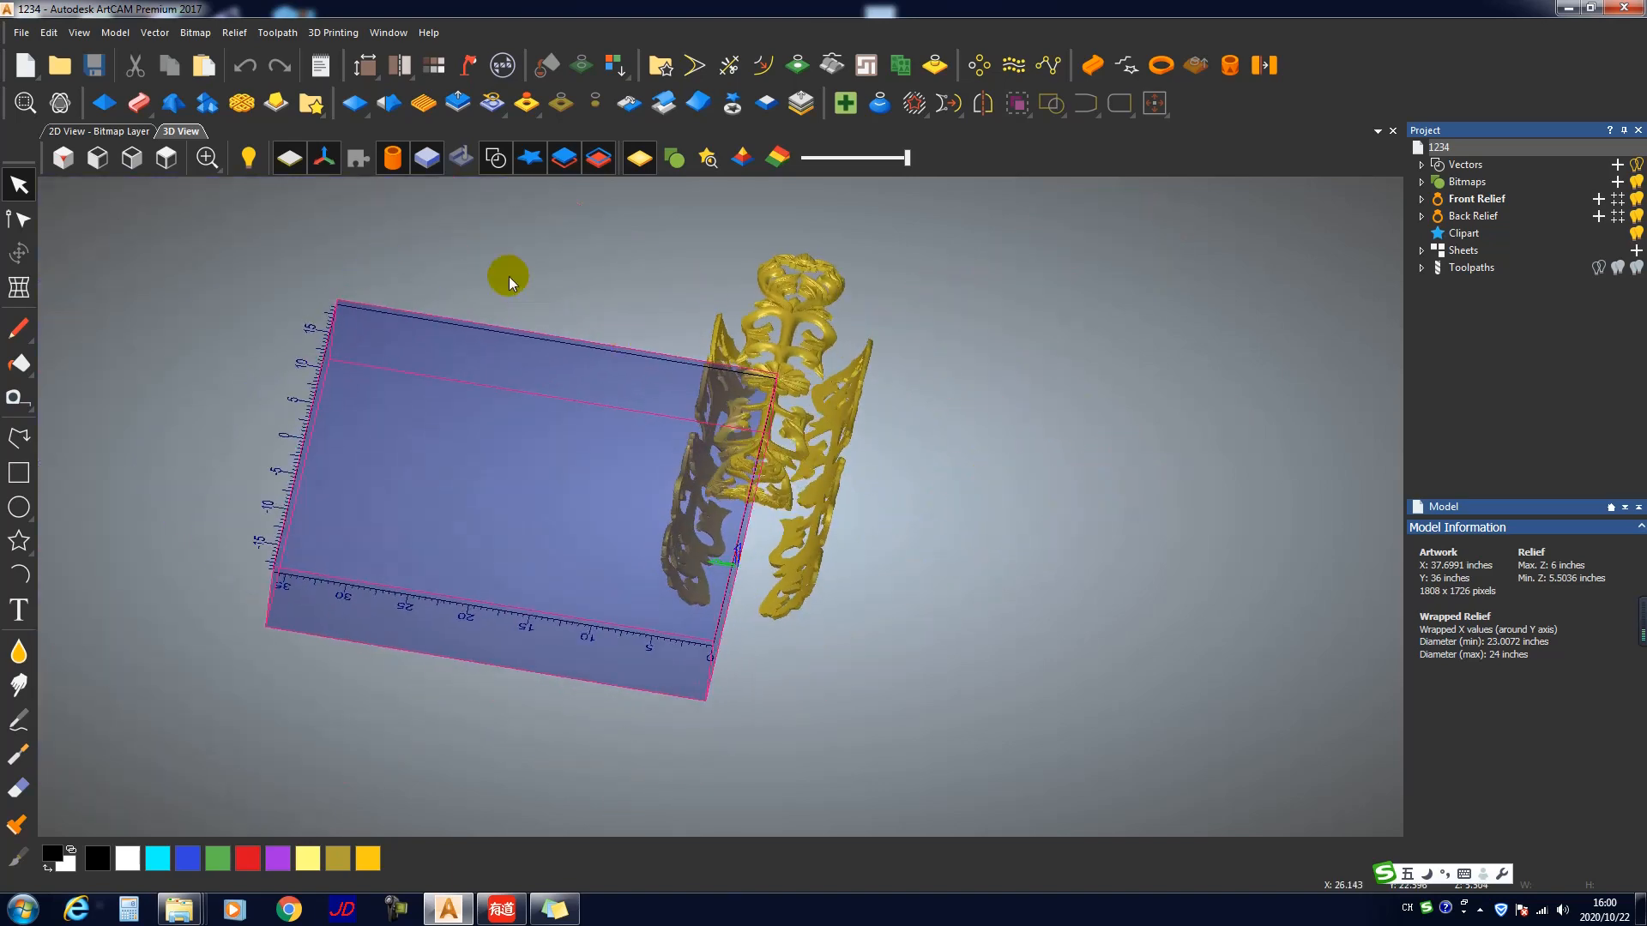
click(426, 158)
mouse_move(650, 376)
mouse_down()
mouse_move(825, 453)
mouse_move(638, 358)
mouse_up()
scroll(796, 504, up, 5)
scroll(638, 363, down, 5)
drag(642, 479, 609, 203)
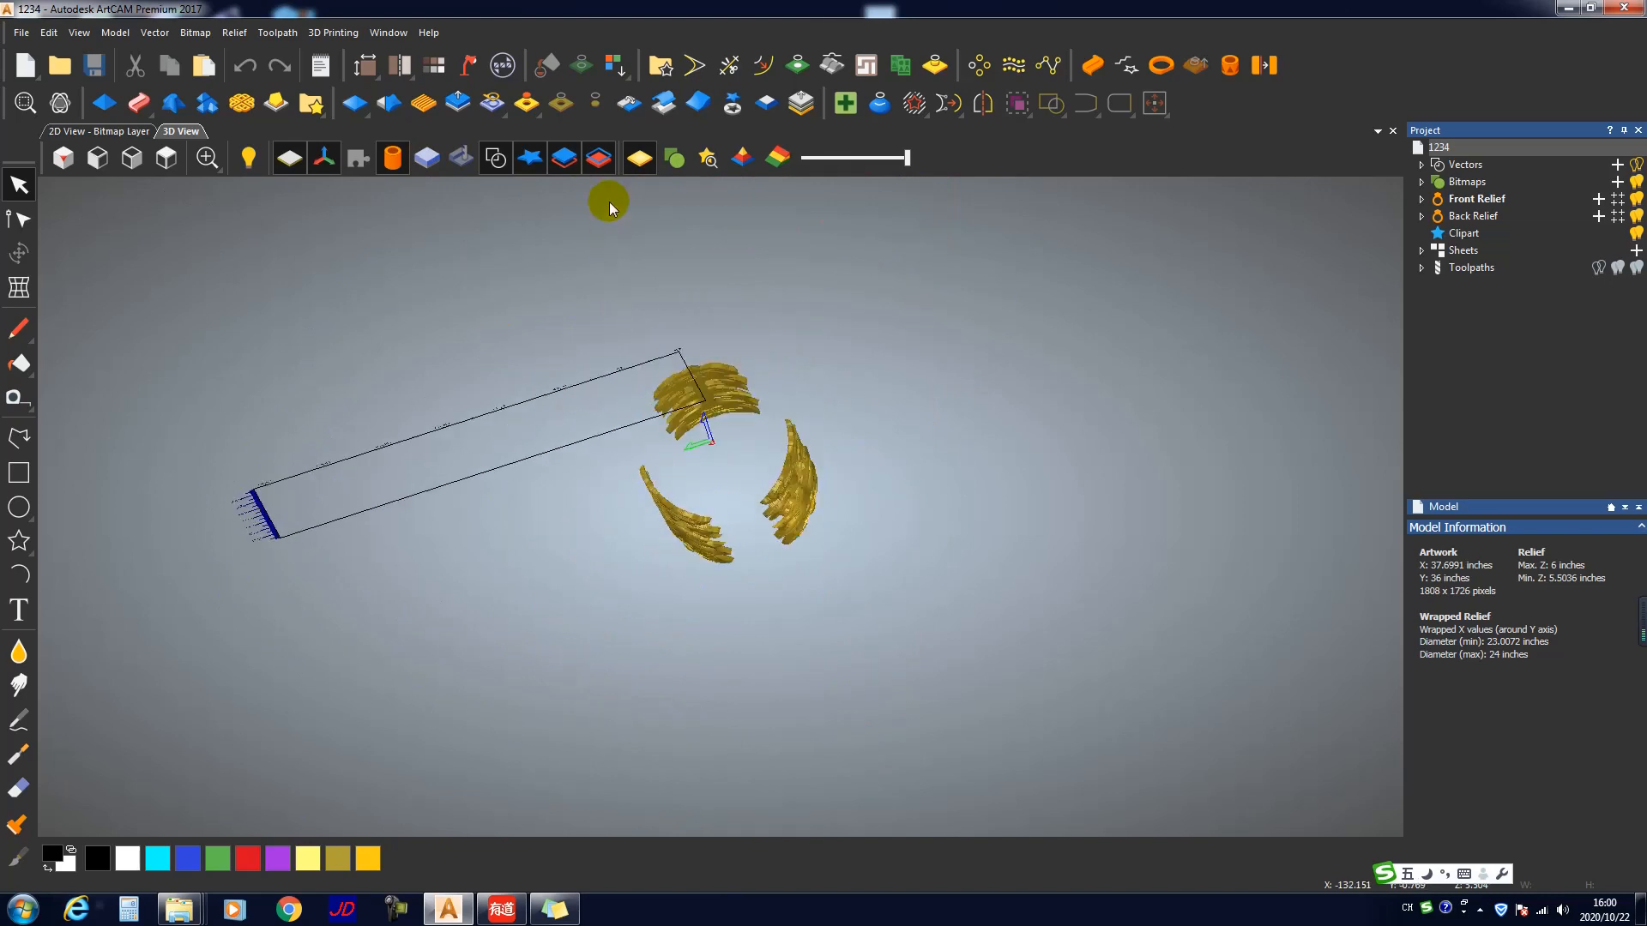
Step: Adjust the relief display to show the full cylinder surface with its ornaments, and examine them up close
click(577, 168)
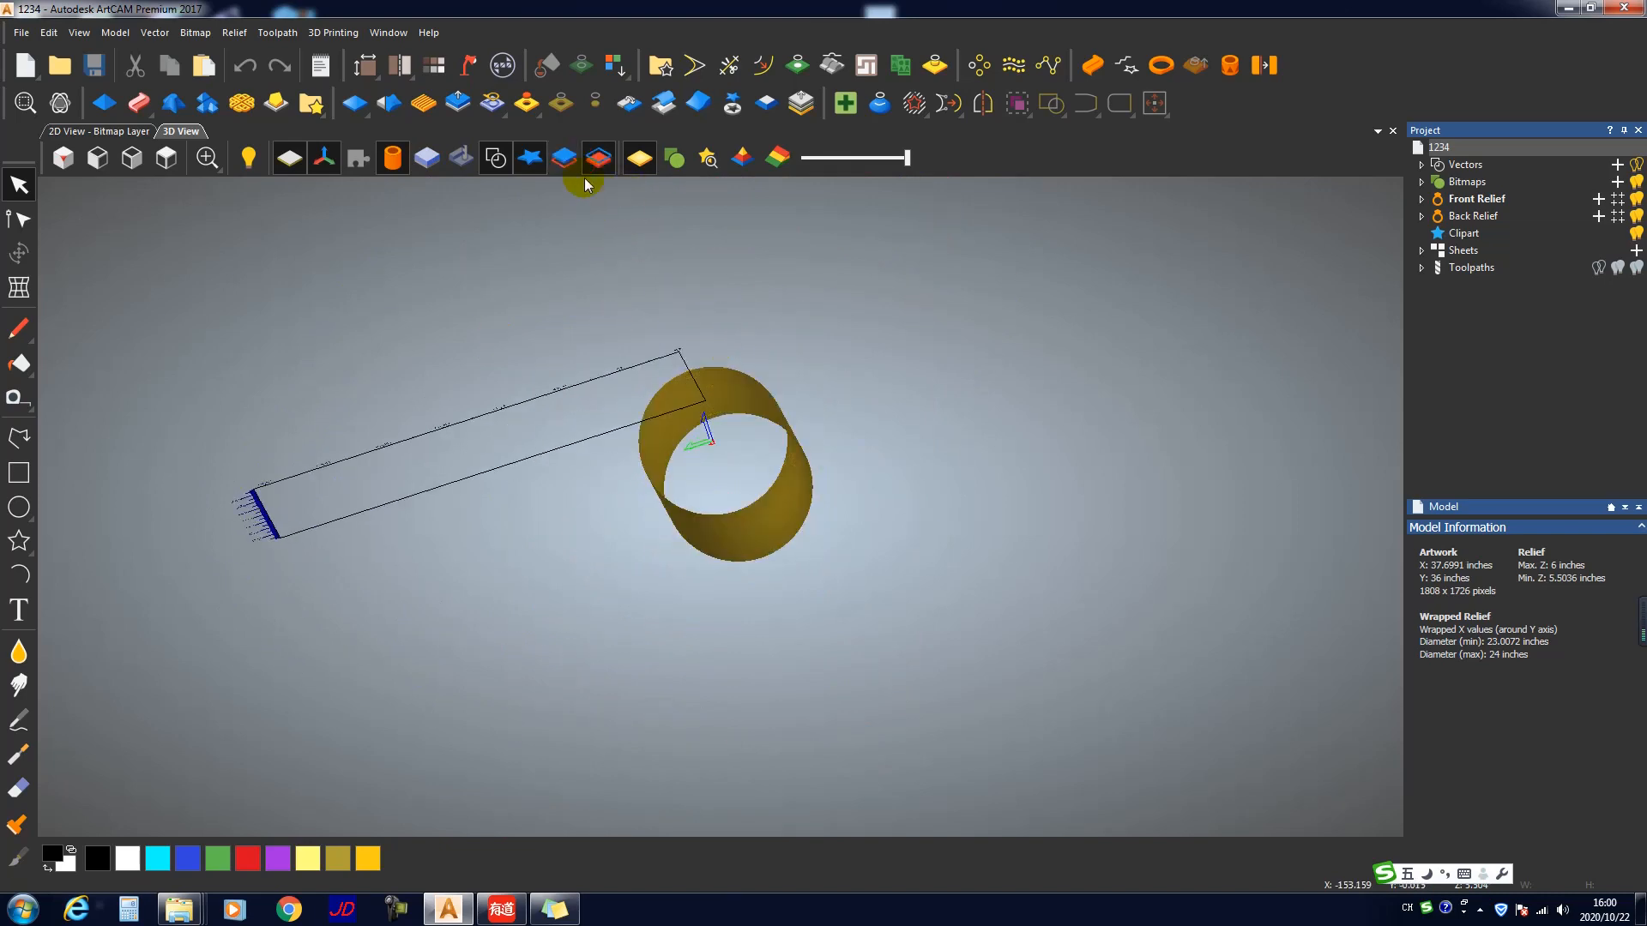
click(598, 158)
mouse_move(837, 489)
mouse_down()
mouse_move(697, 591)
mouse_move(777, 379)
mouse_move(702, 461)
mouse_move(784, 549)
mouse_move(693, 641)
mouse_move(795, 563)
mouse_move(859, 480)
mouse_up()
scroll(859, 480, up, 5)
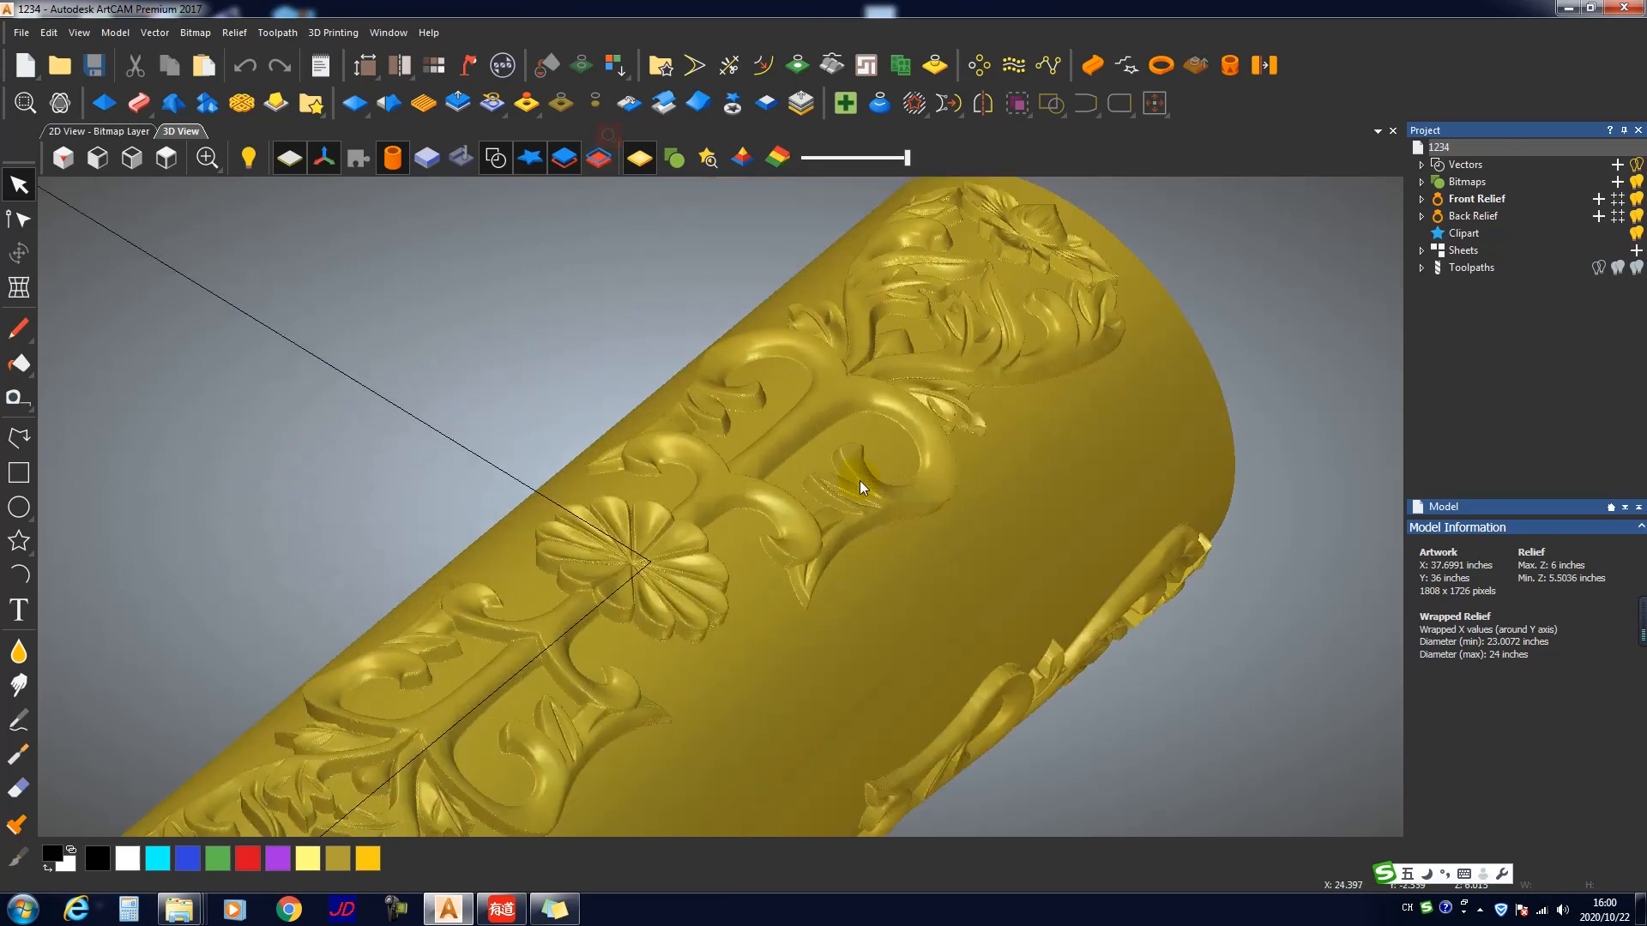
Step: Start saving the Machine Relief toolpath so that the Save Toolpaths dialog opens
scroll(940, 509, down, 10)
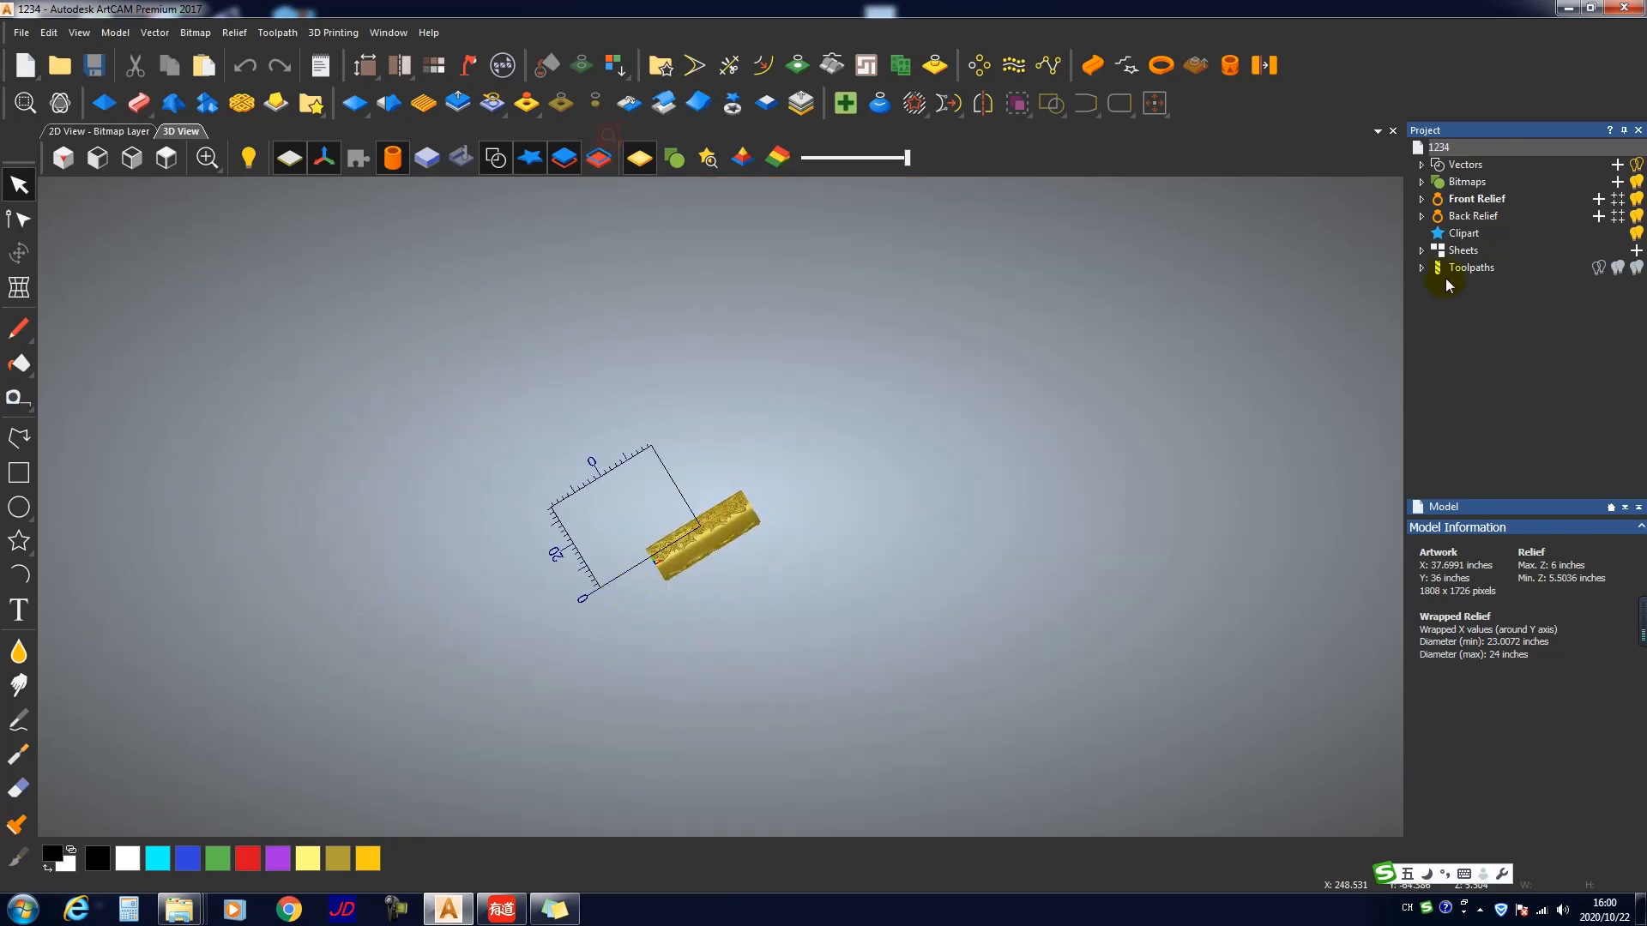
click(1423, 267)
click(1482, 285)
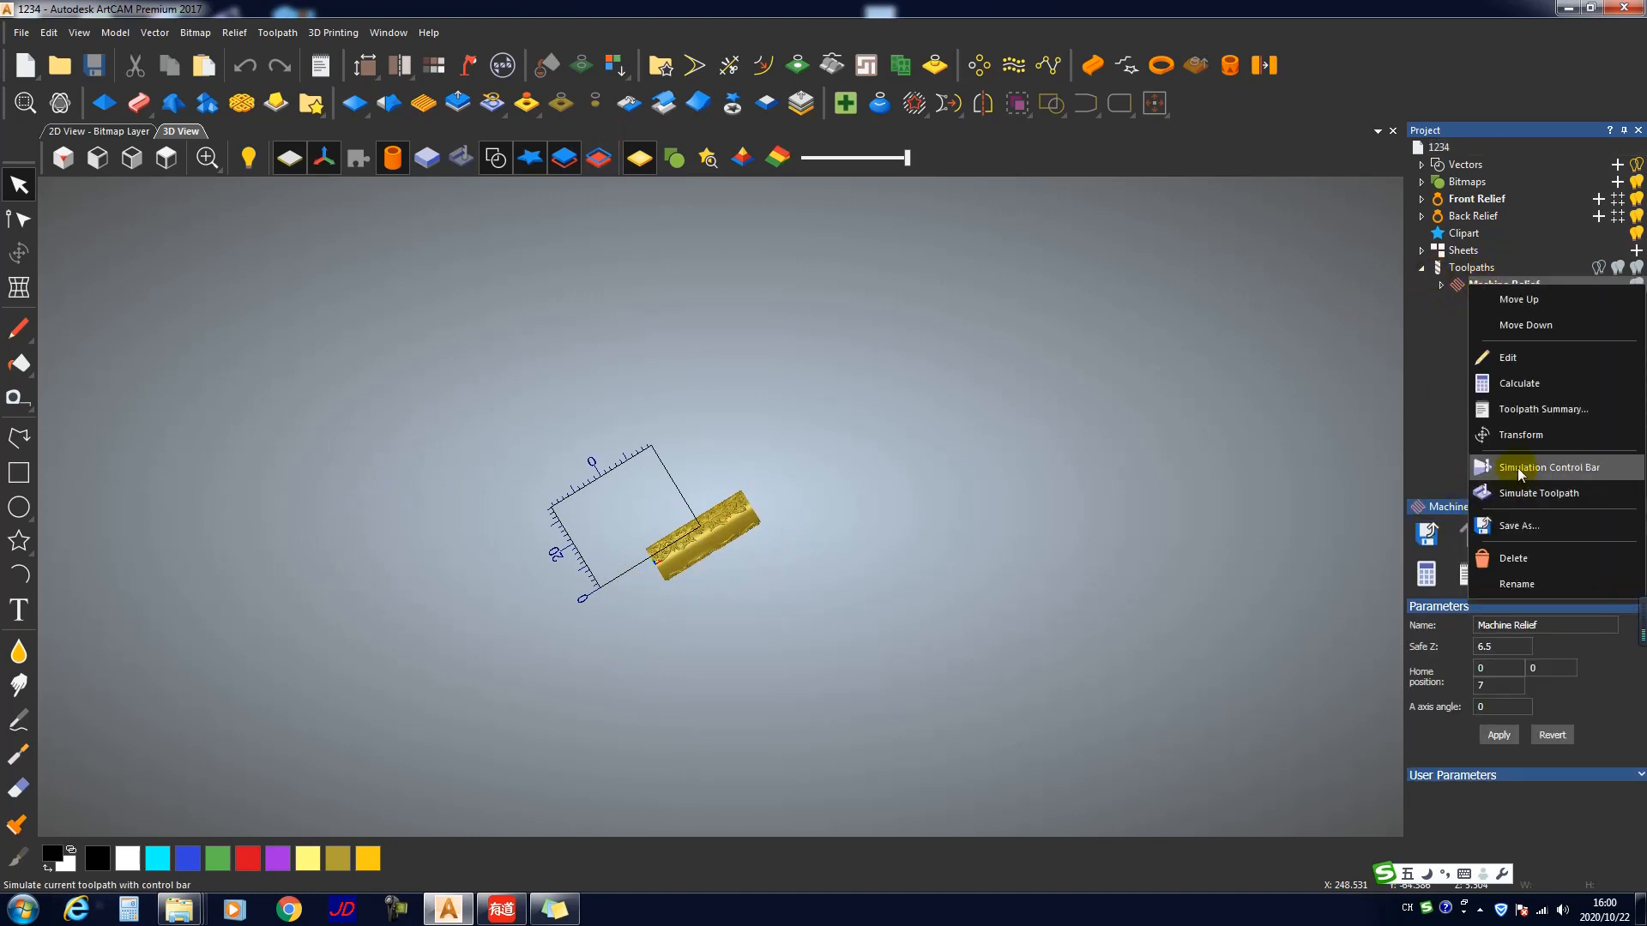
click(1518, 526)
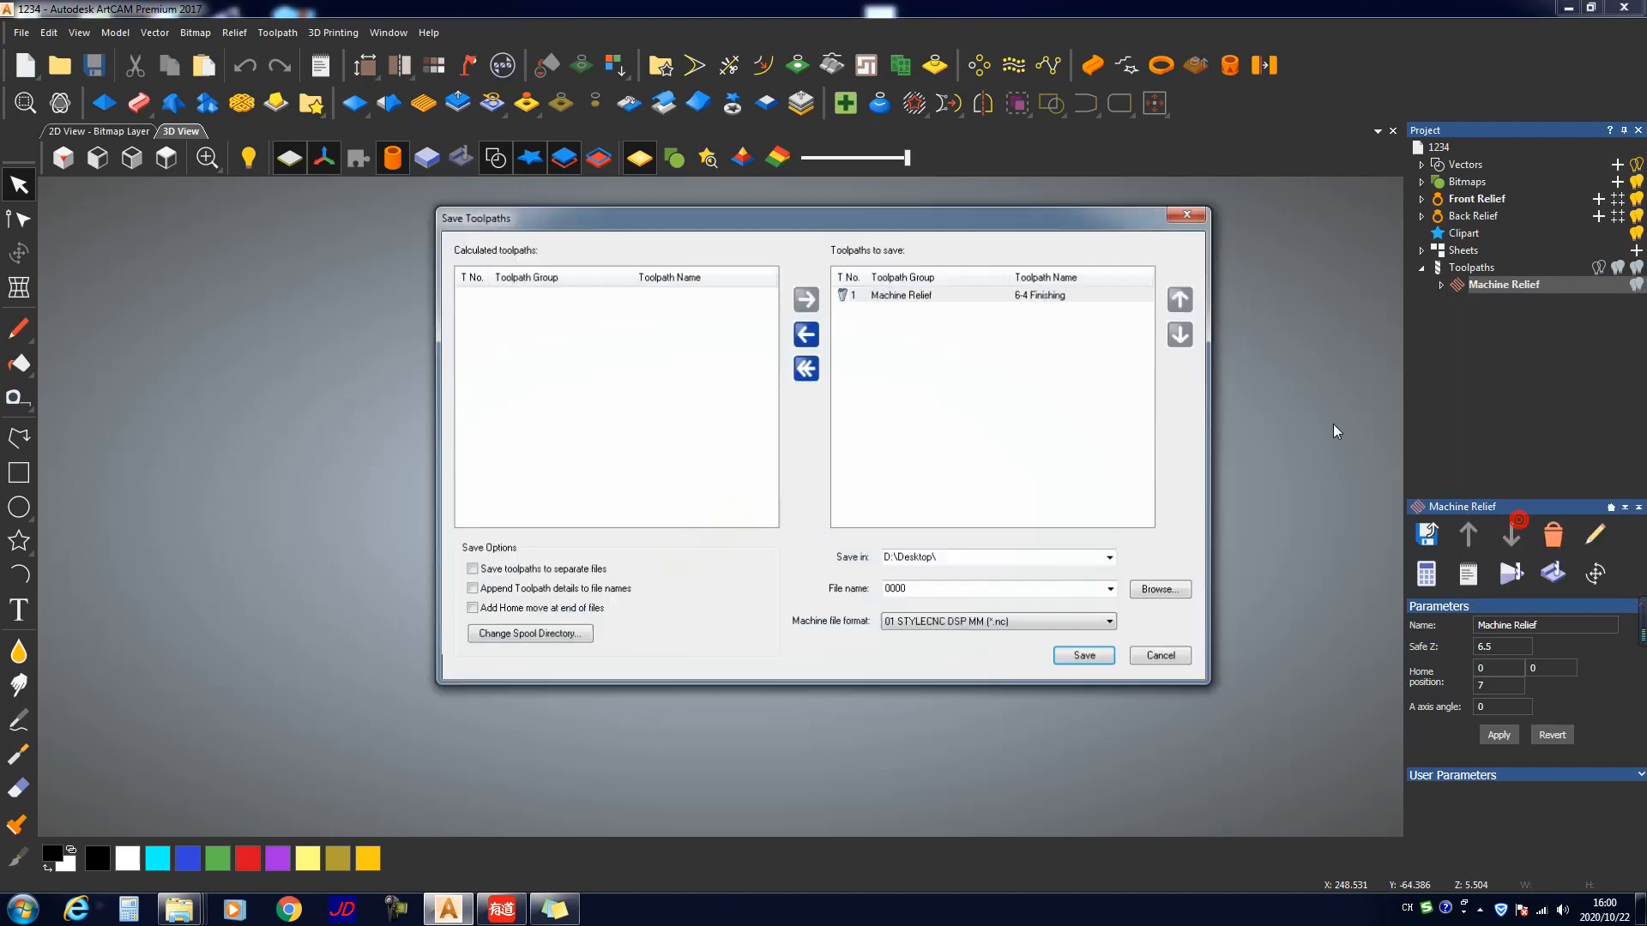
Step: Set the machine file format for the saved toolpath to stylecnc Rotary (X-A) (*.NC)
click(948, 621)
scroll(950, 601, down, 10)
scroll(969, 455, down, 3)
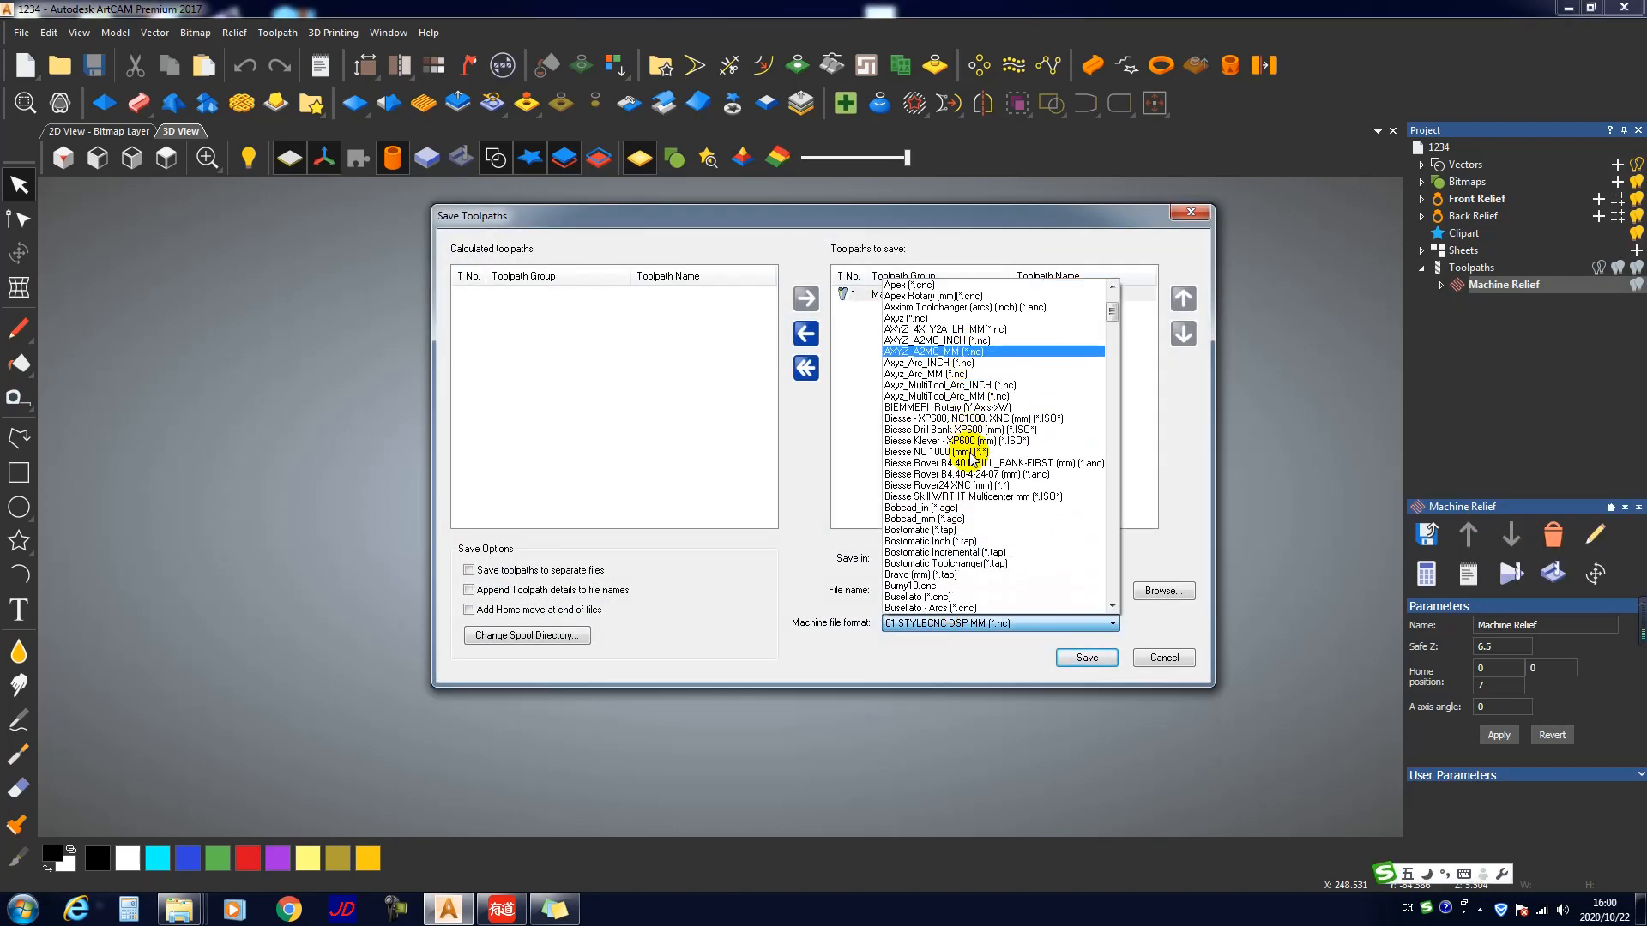
key(shift+s)
scroll(965, 498, down, 12)
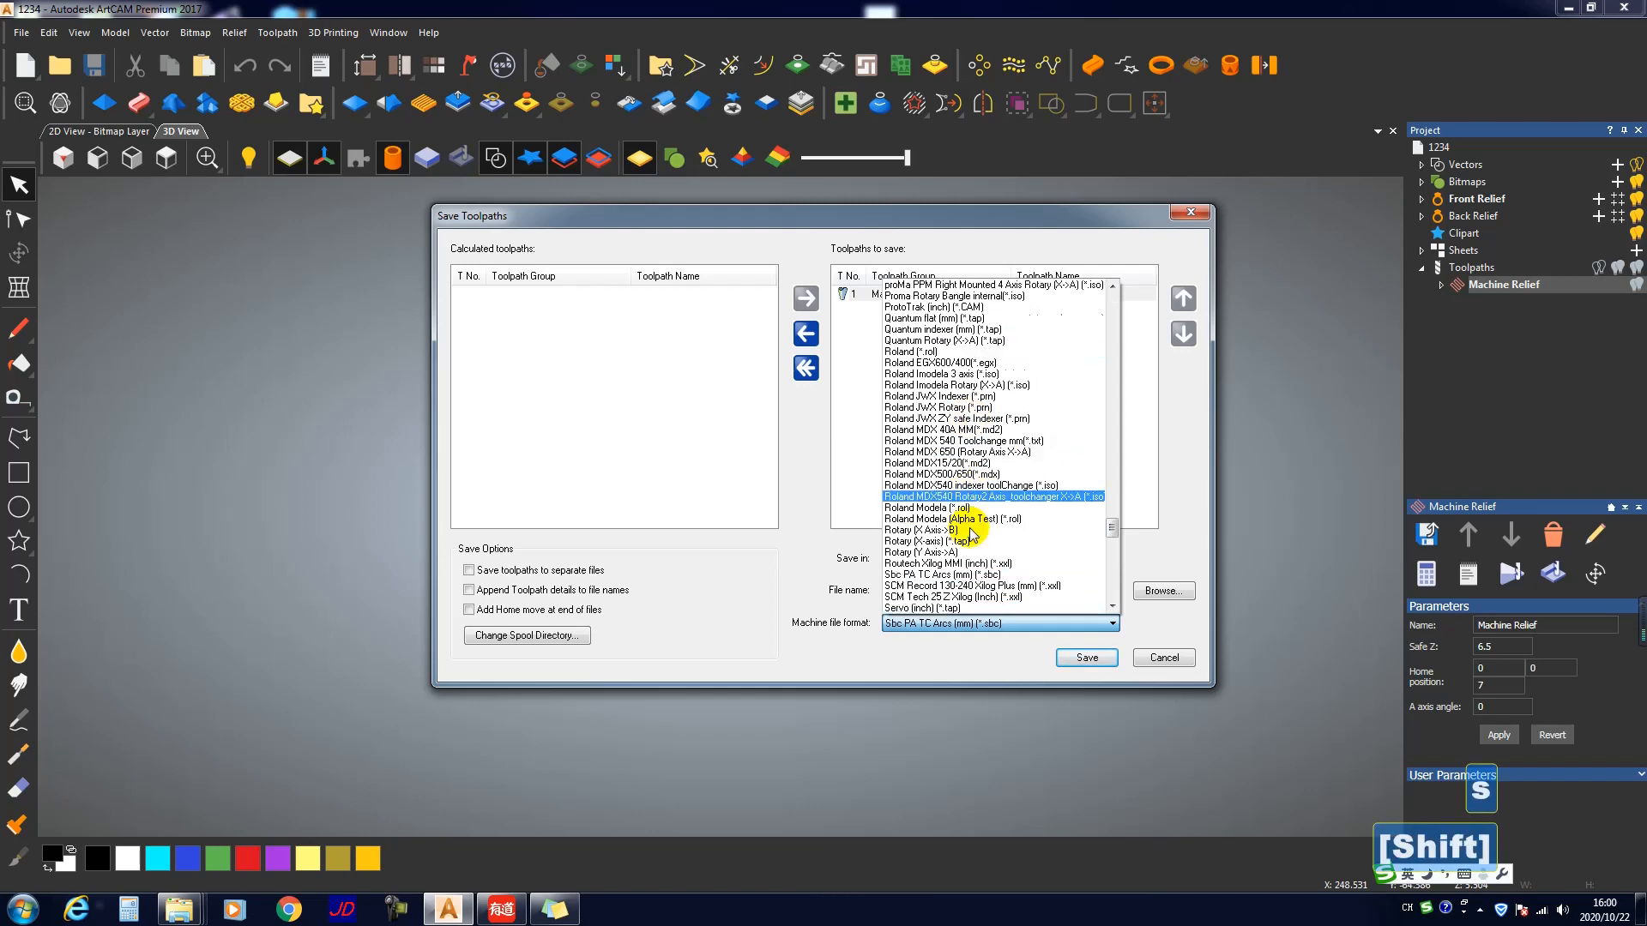
scroll(965, 557, down, 4)
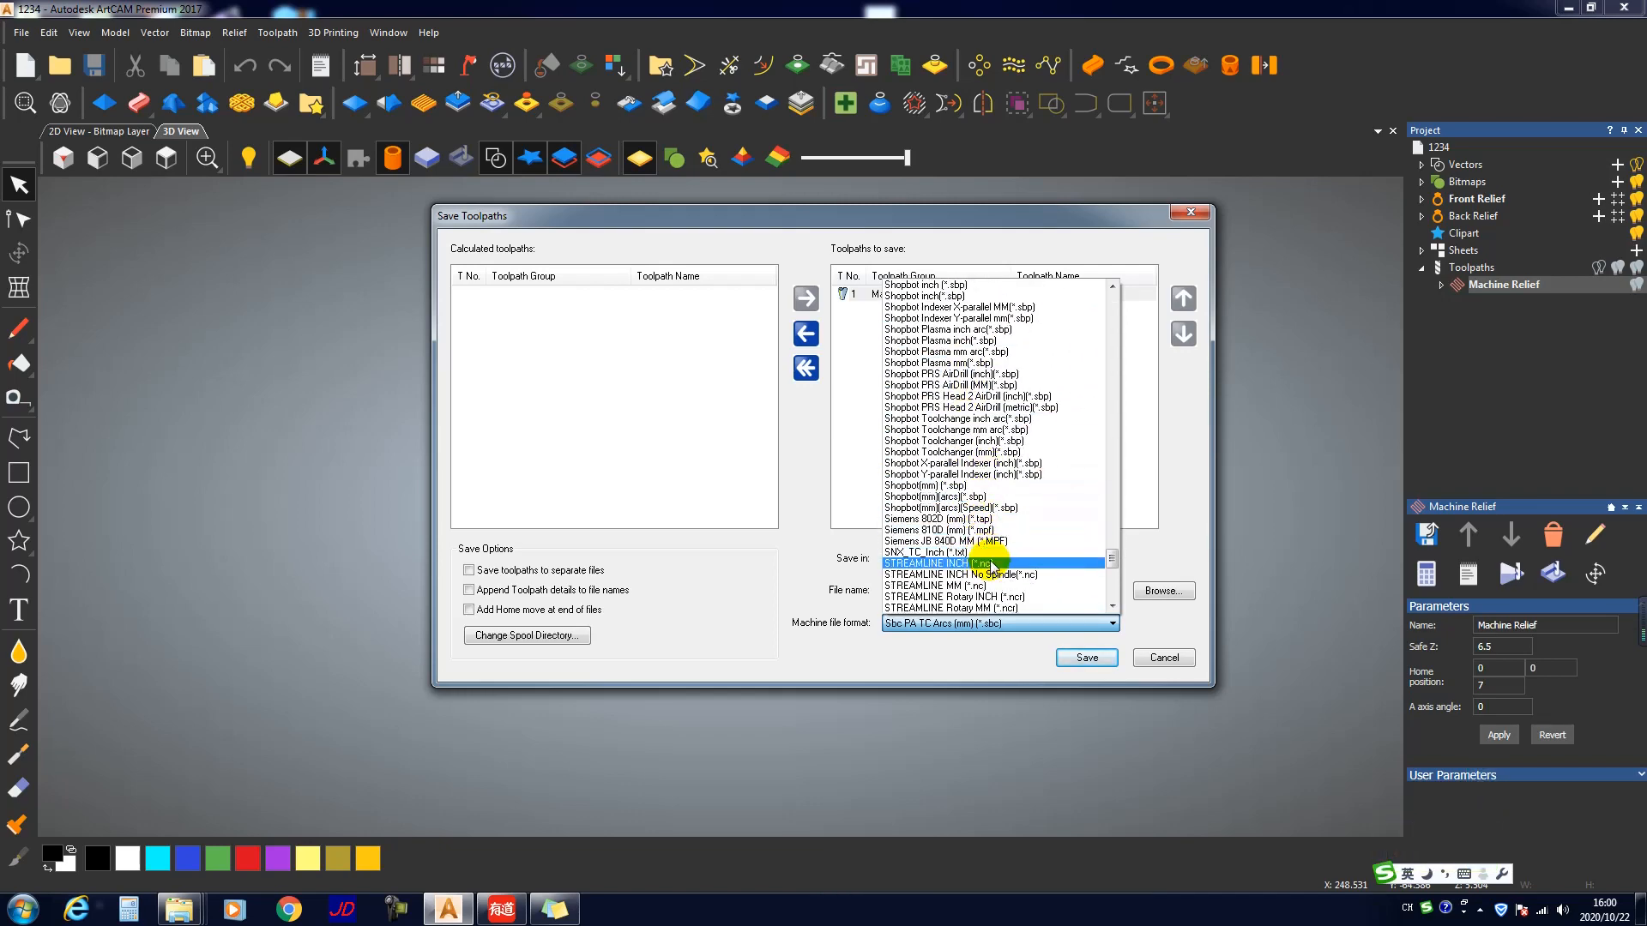
scroll(988, 540, down, 5)
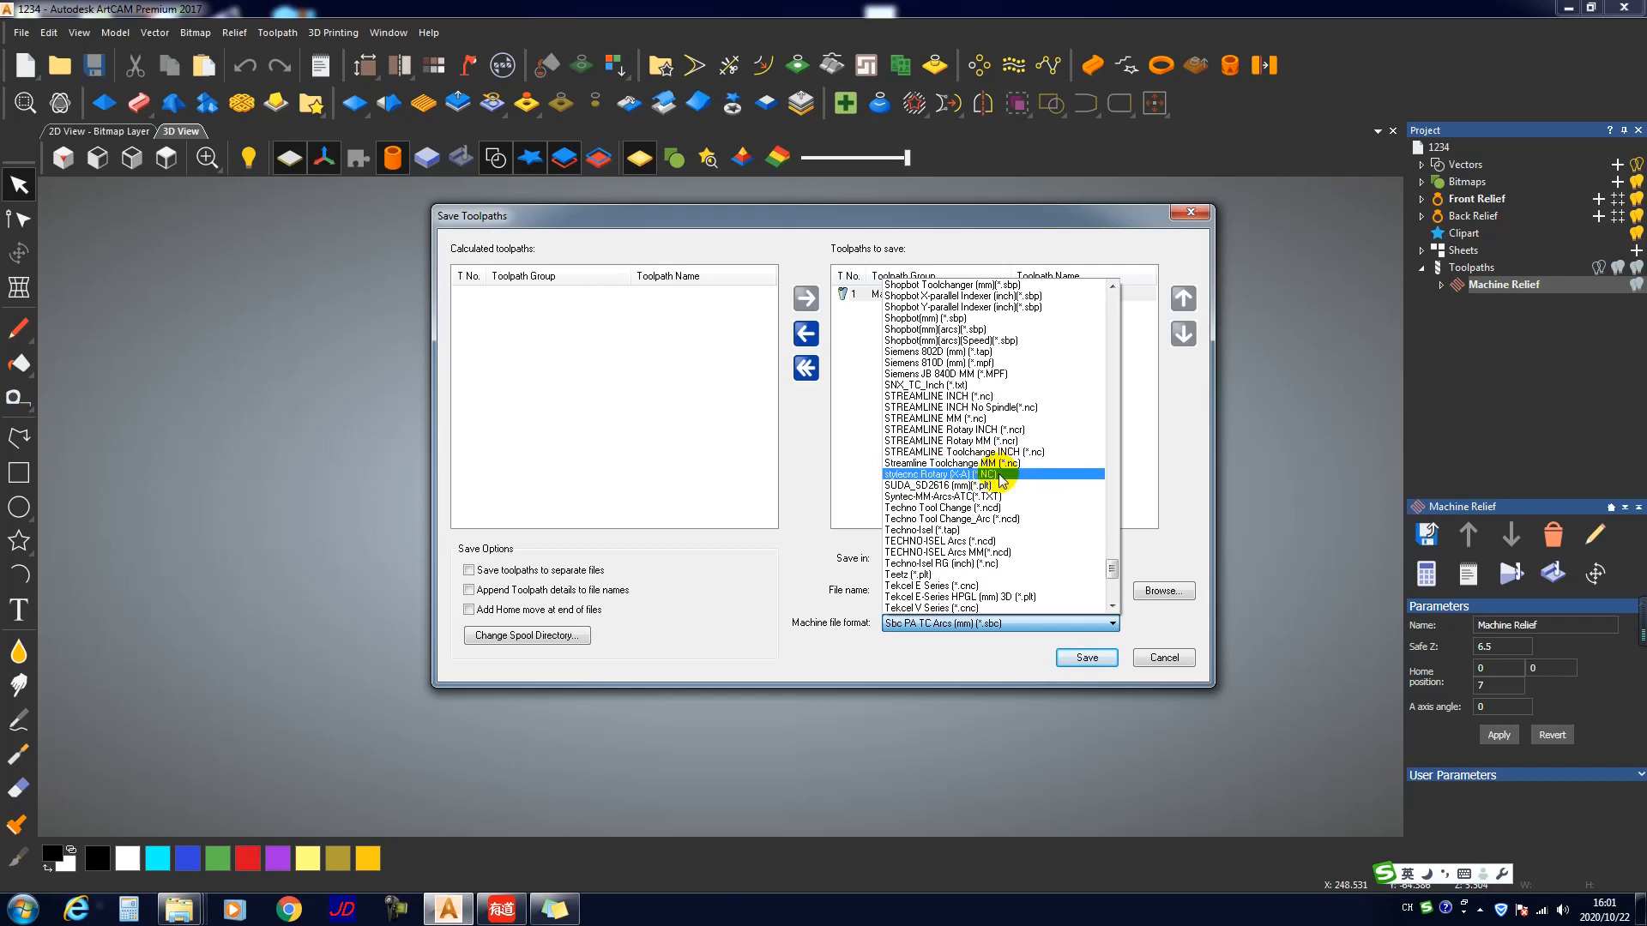
click(997, 474)
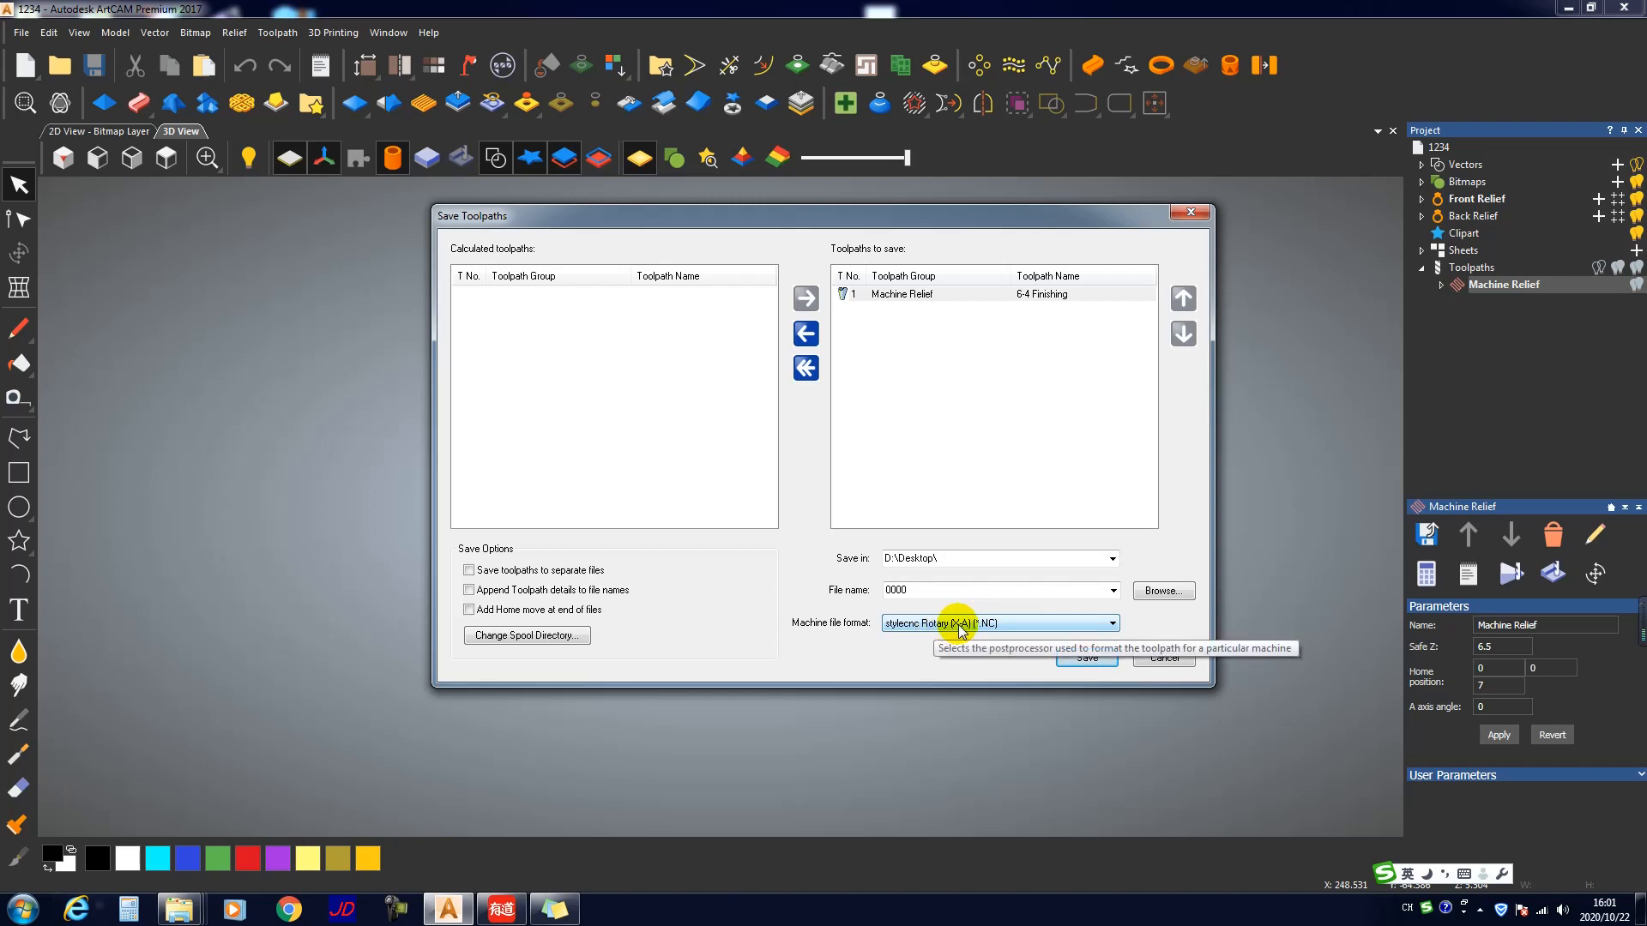
Step: Check the 01STYLECNC_Rotary4Axis_XtoA and stylecnc-rotary-XtoA post-processor files in the artCAM post-processor folder, and minimize the folder window
mouse_move(197, 905)
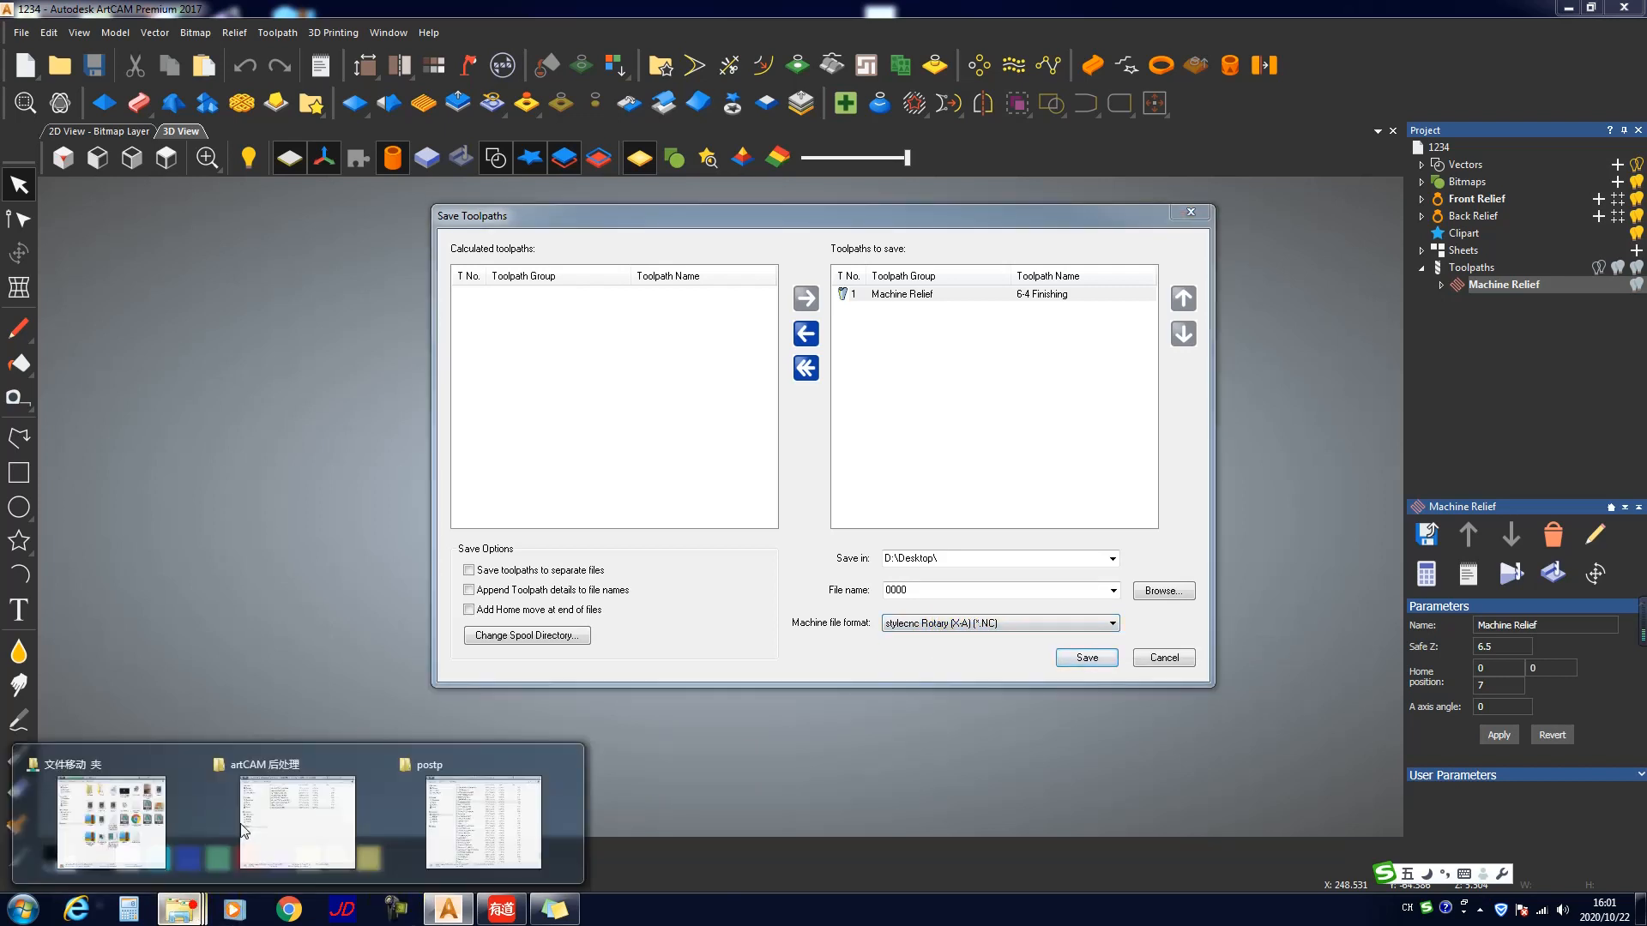
click(317, 819)
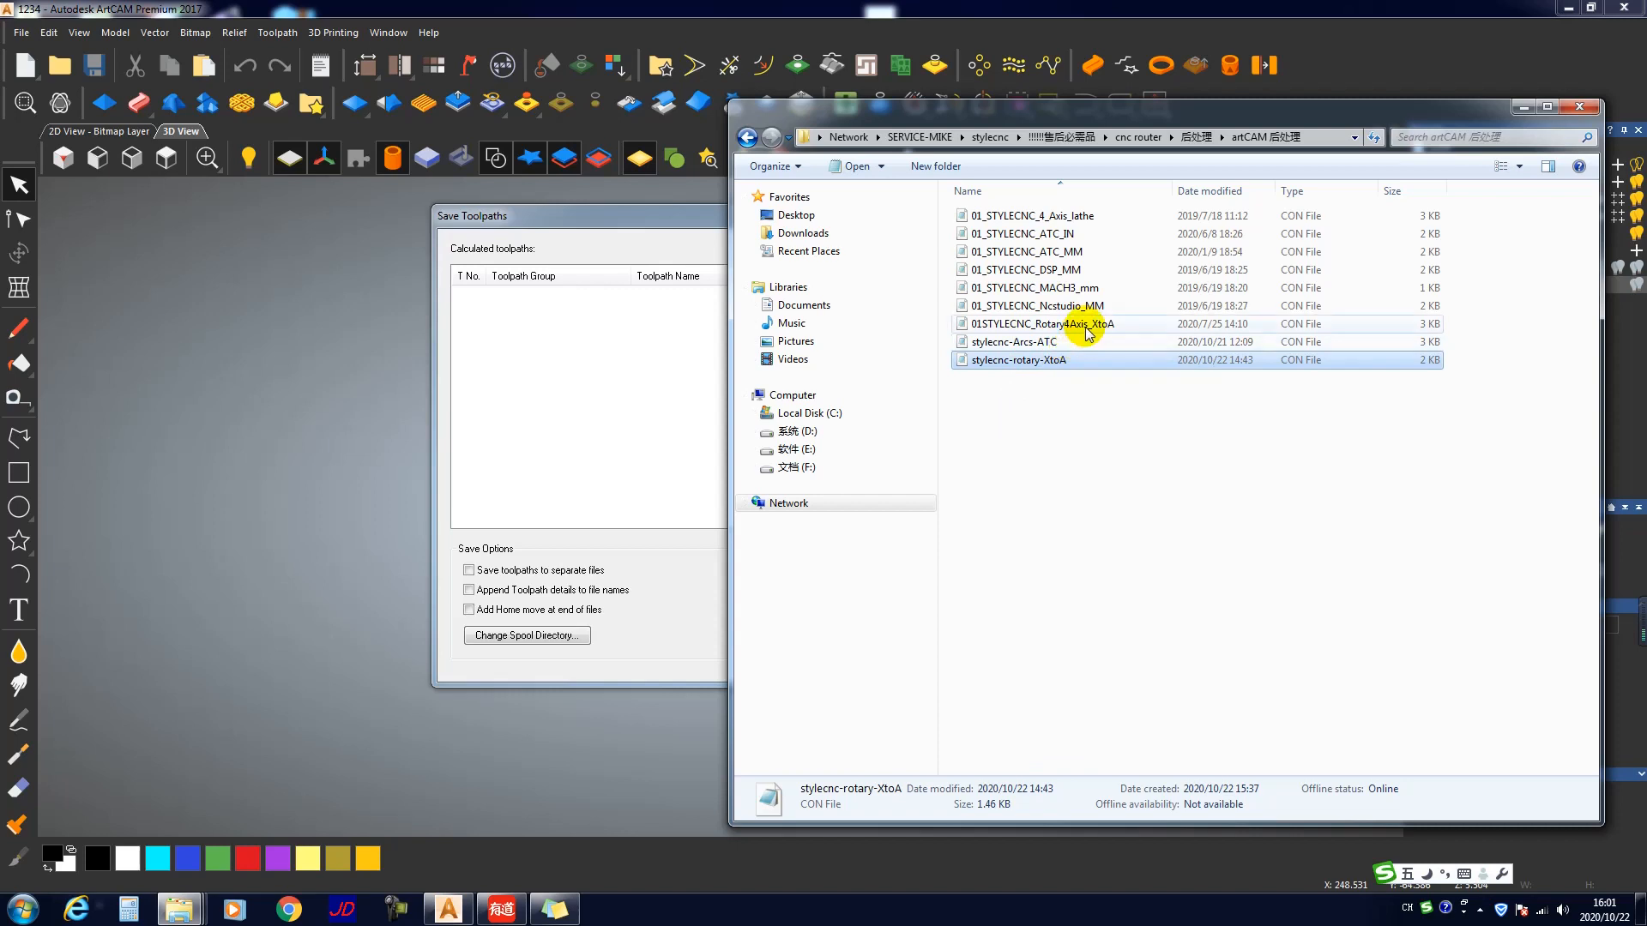
click(1086, 324)
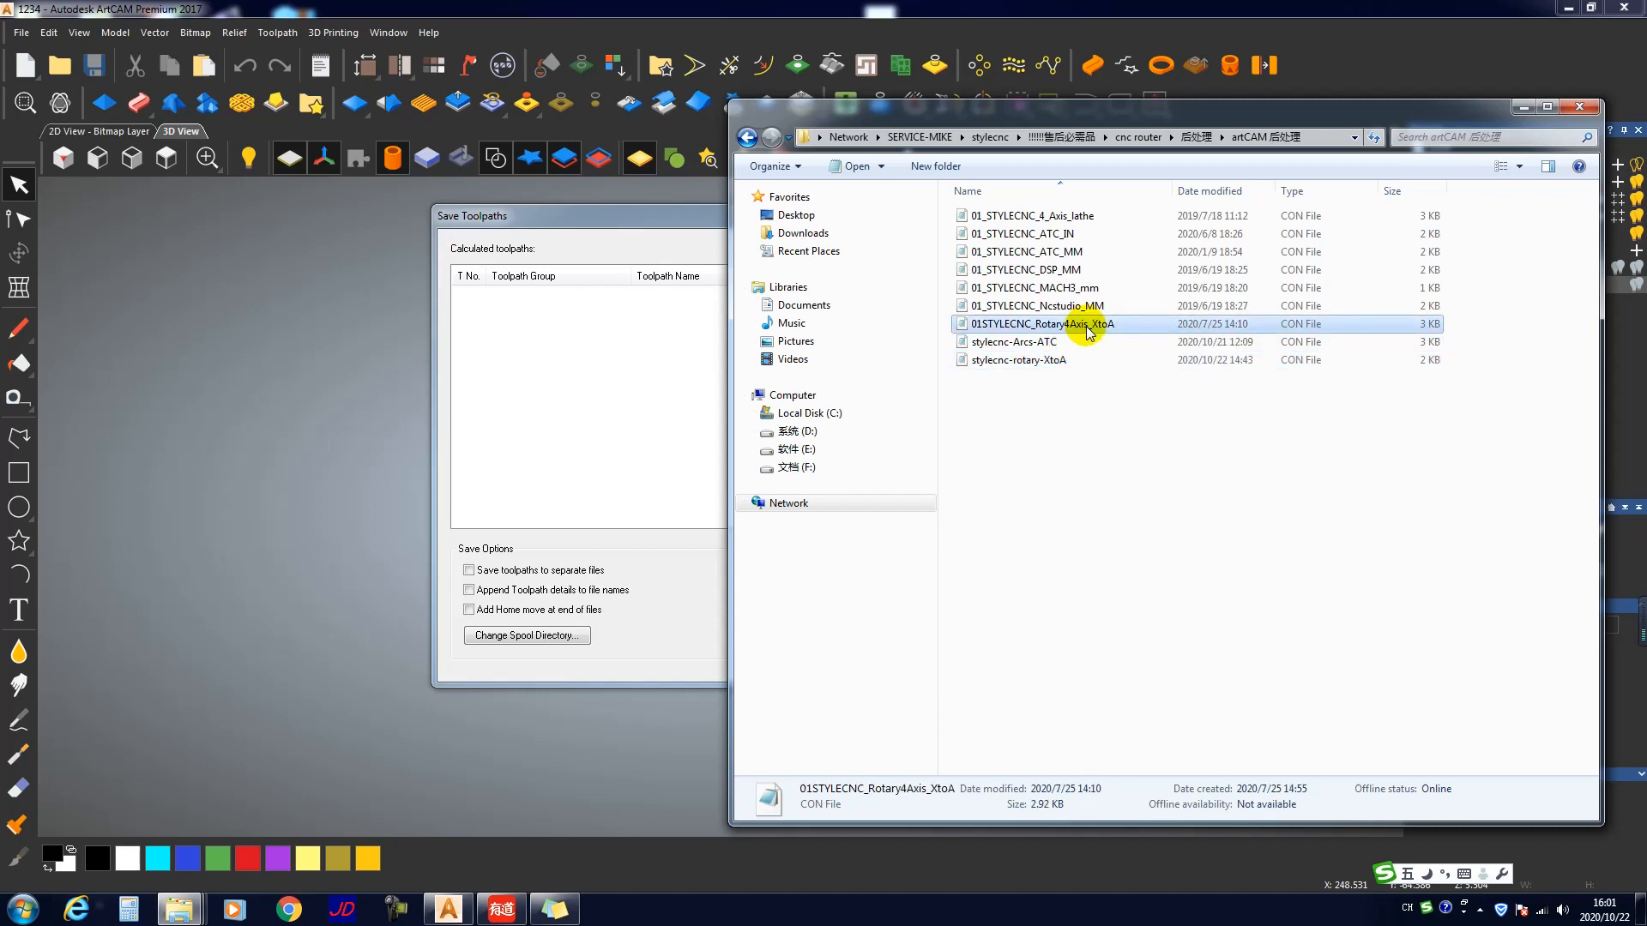
click(1062, 361)
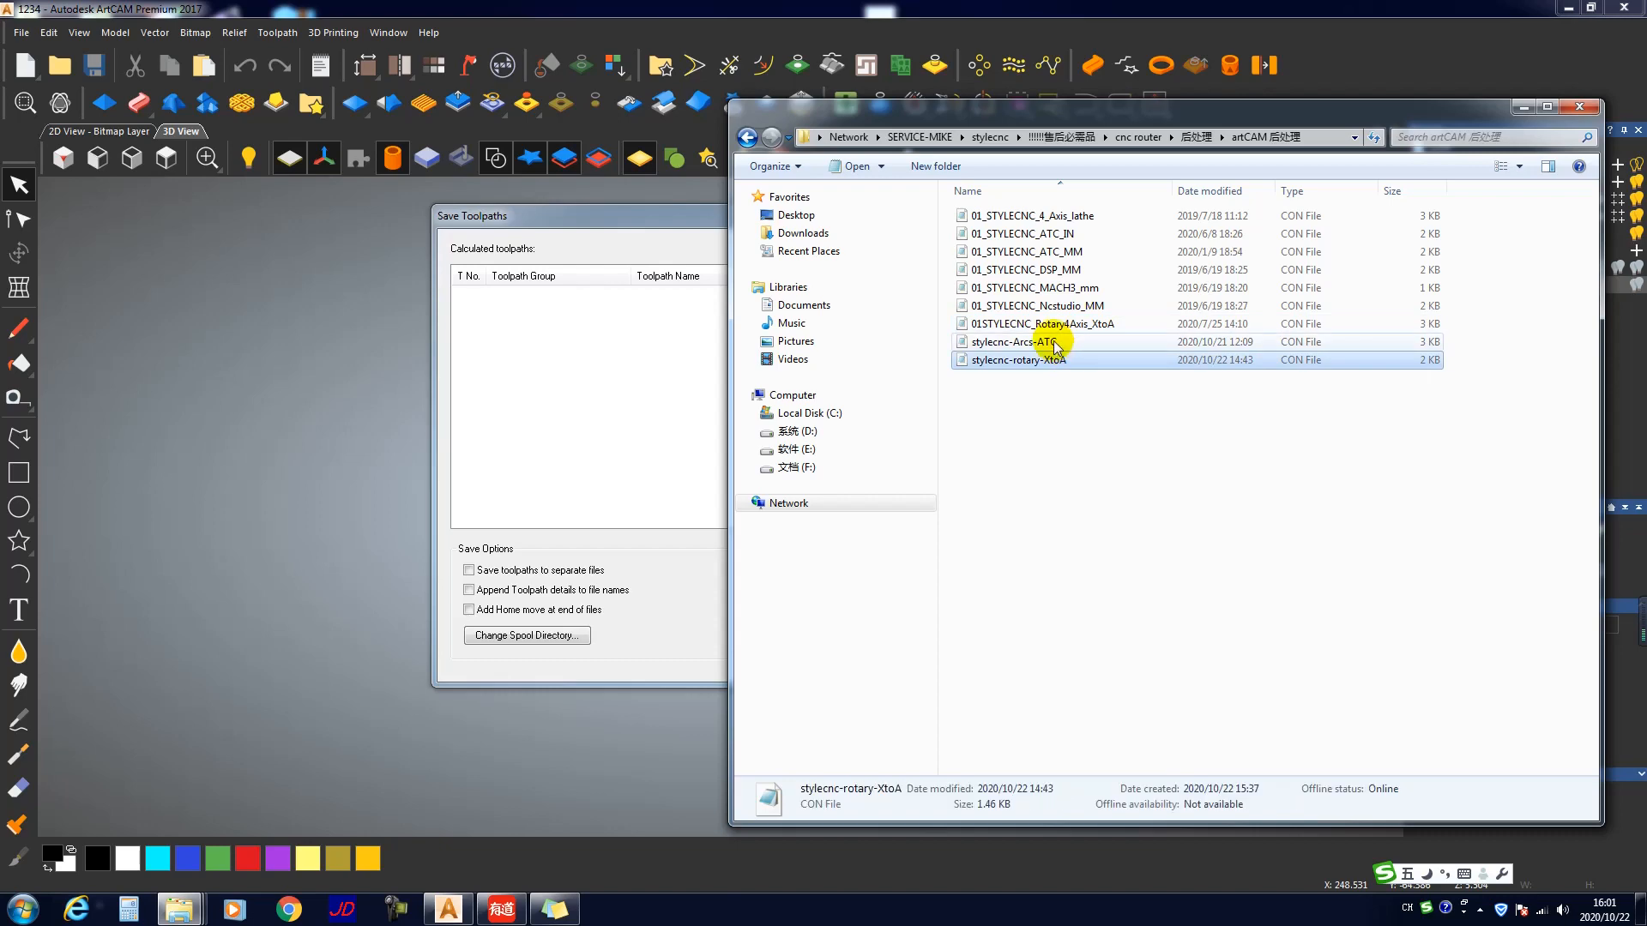
click(1523, 107)
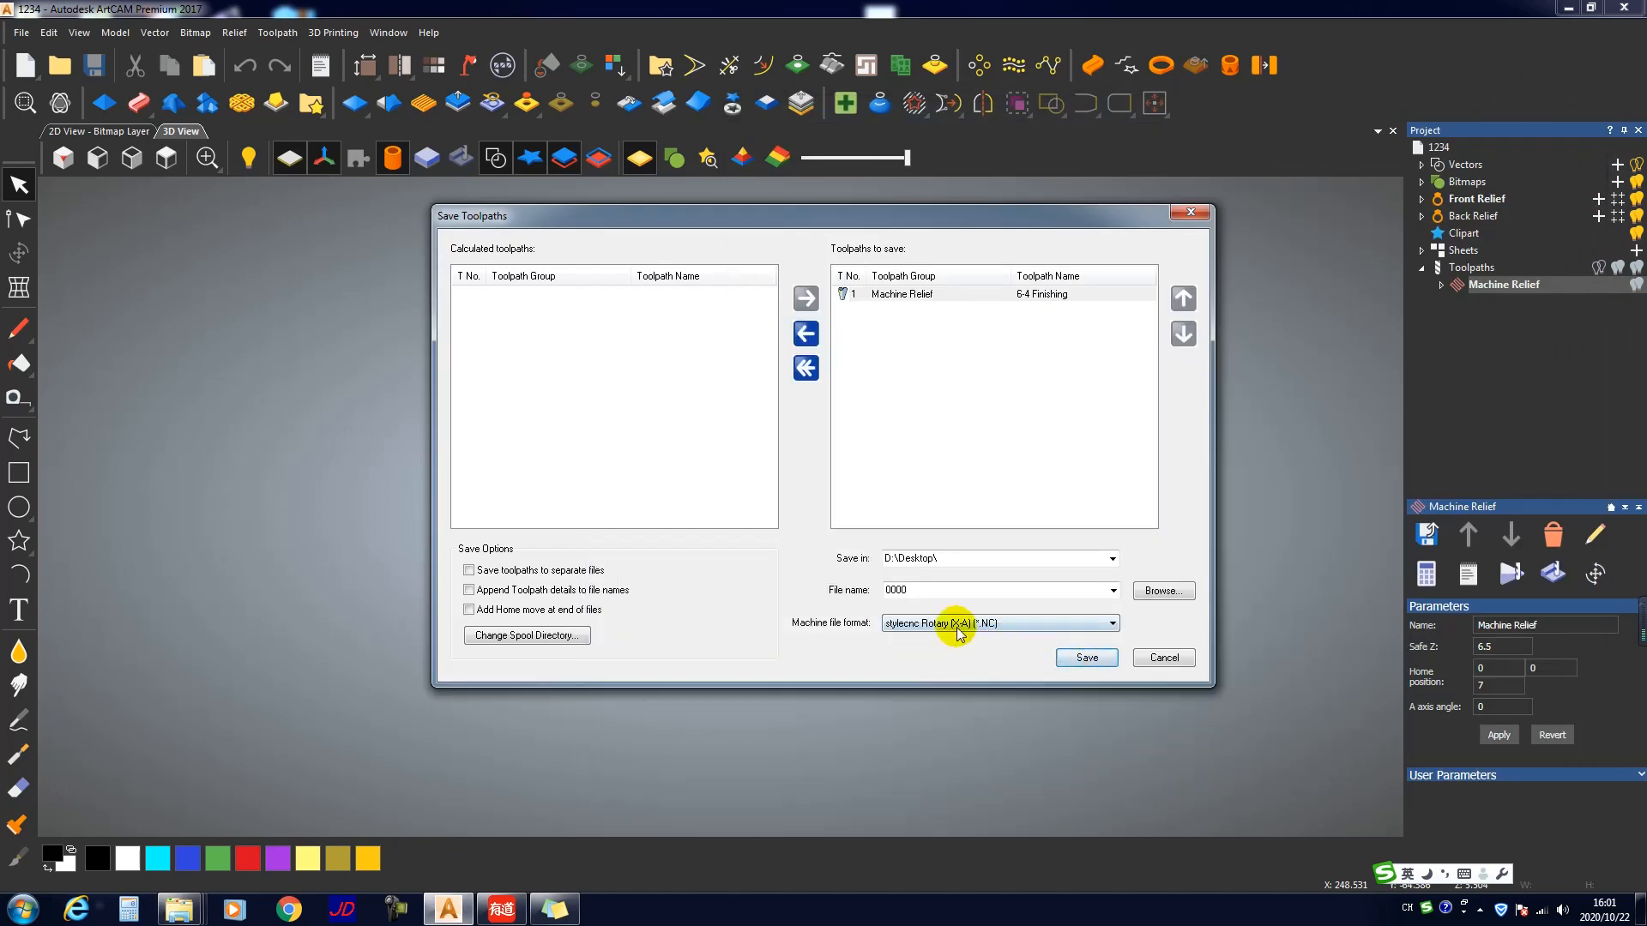
Step: Save the Machine Relief toolpath to D:\Desktop as 0000 in the CAMaster-Cobra-X3 (*.tap) format and close the Save Toolpaths dialog
click(956, 627)
click(957, 627)
key(ctrl+c)
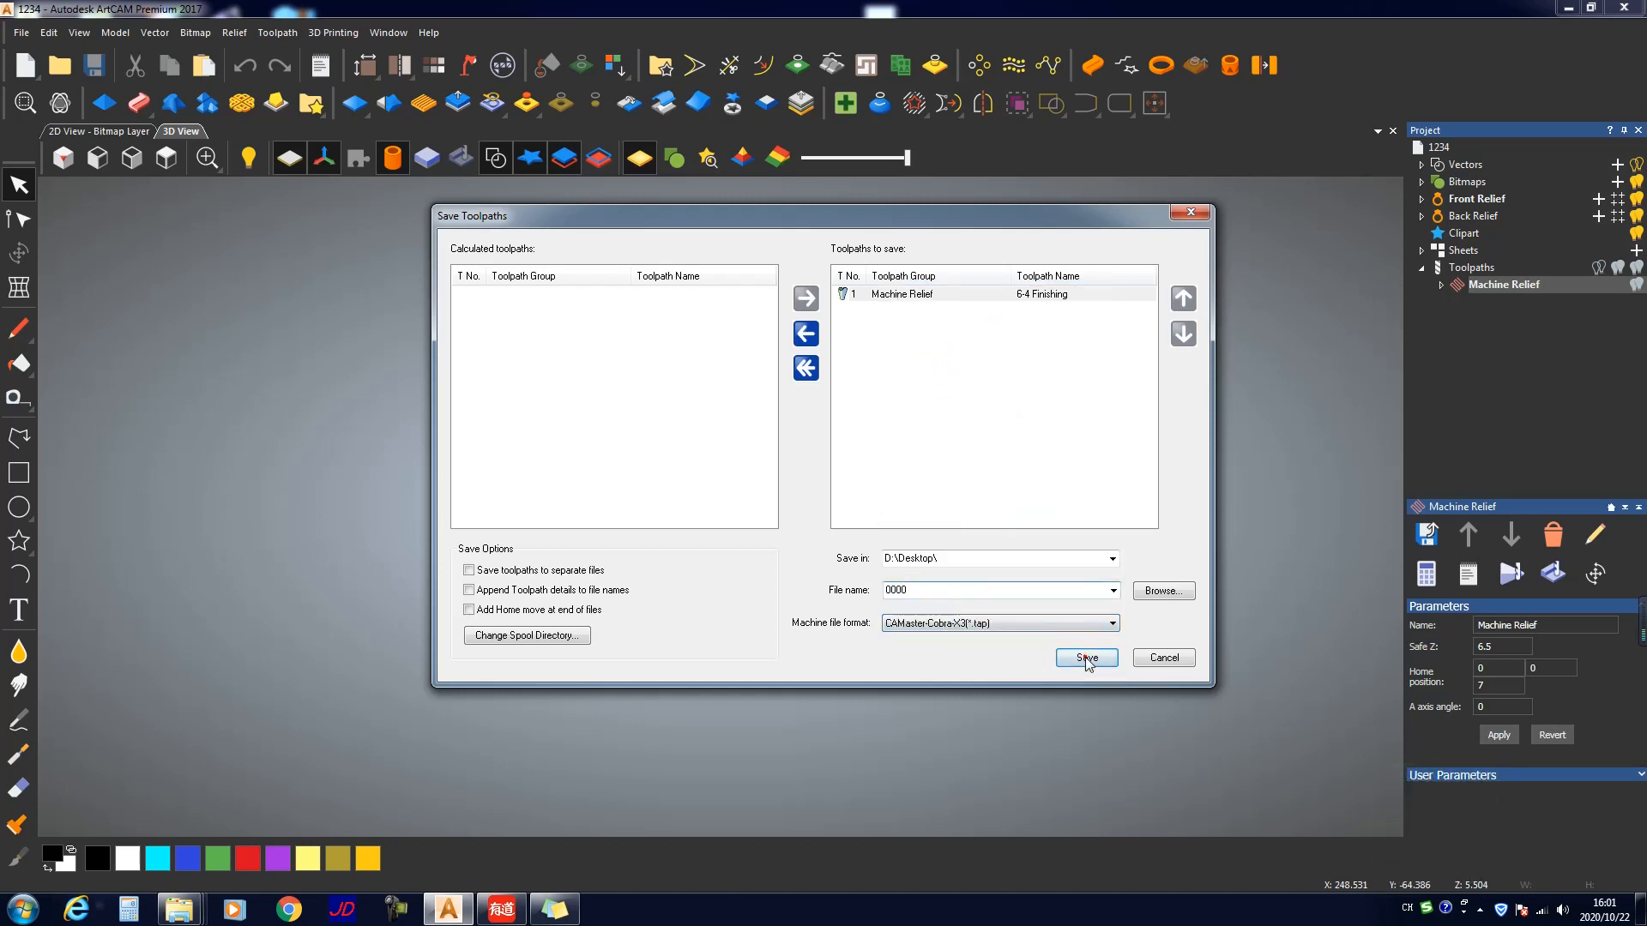
click(1076, 656)
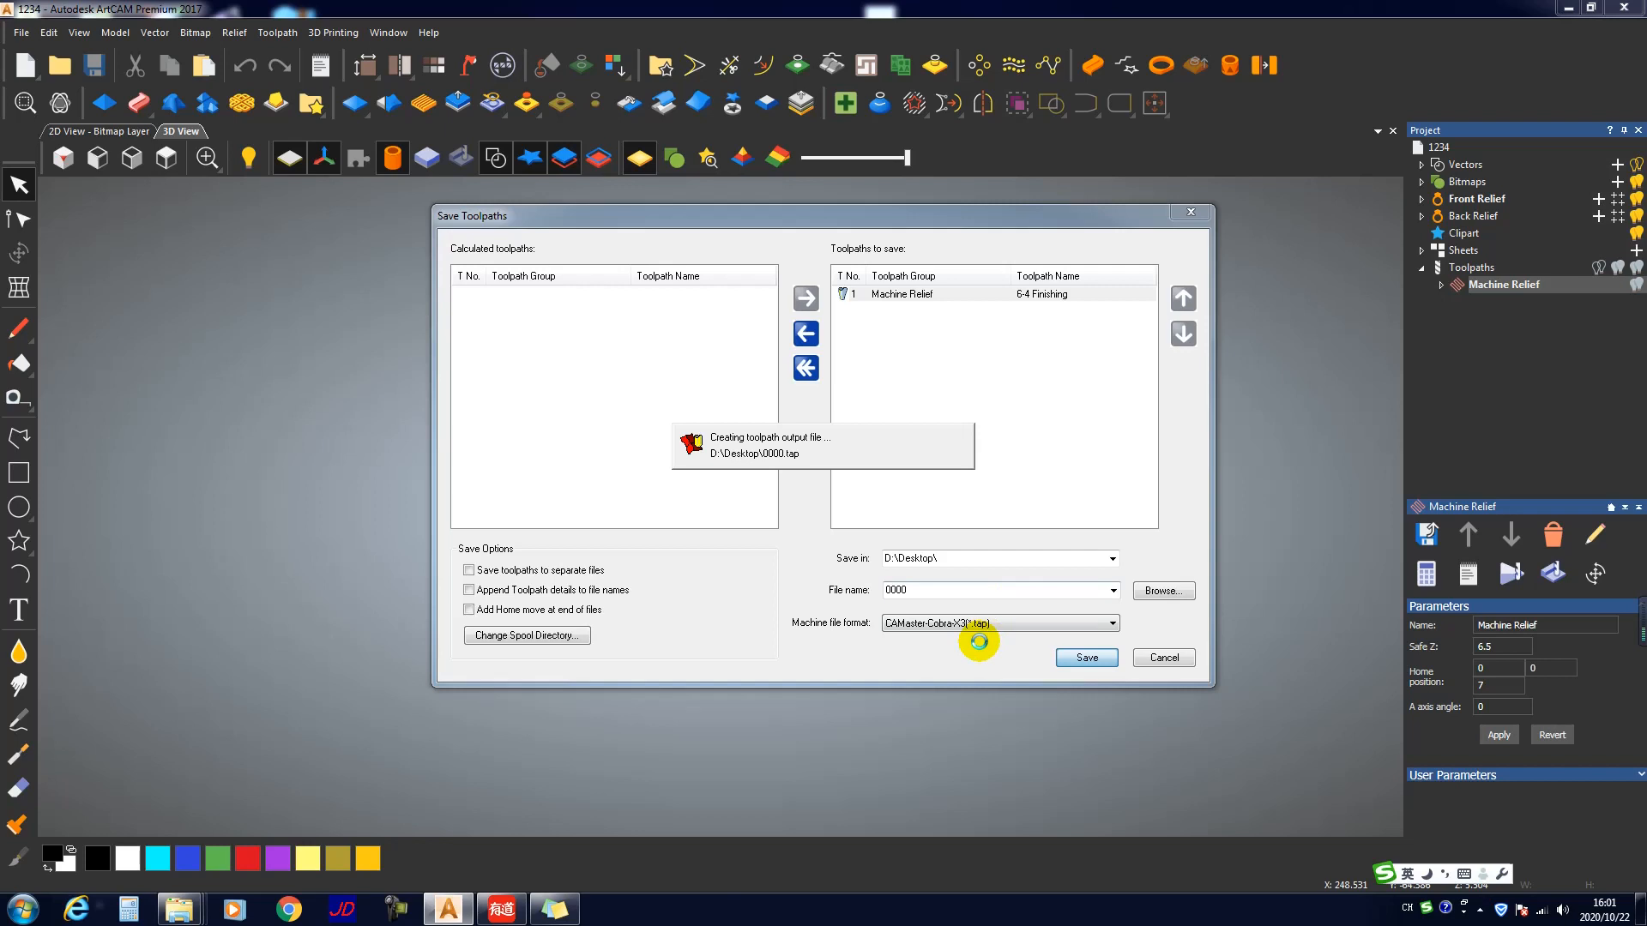
click(1177, 662)
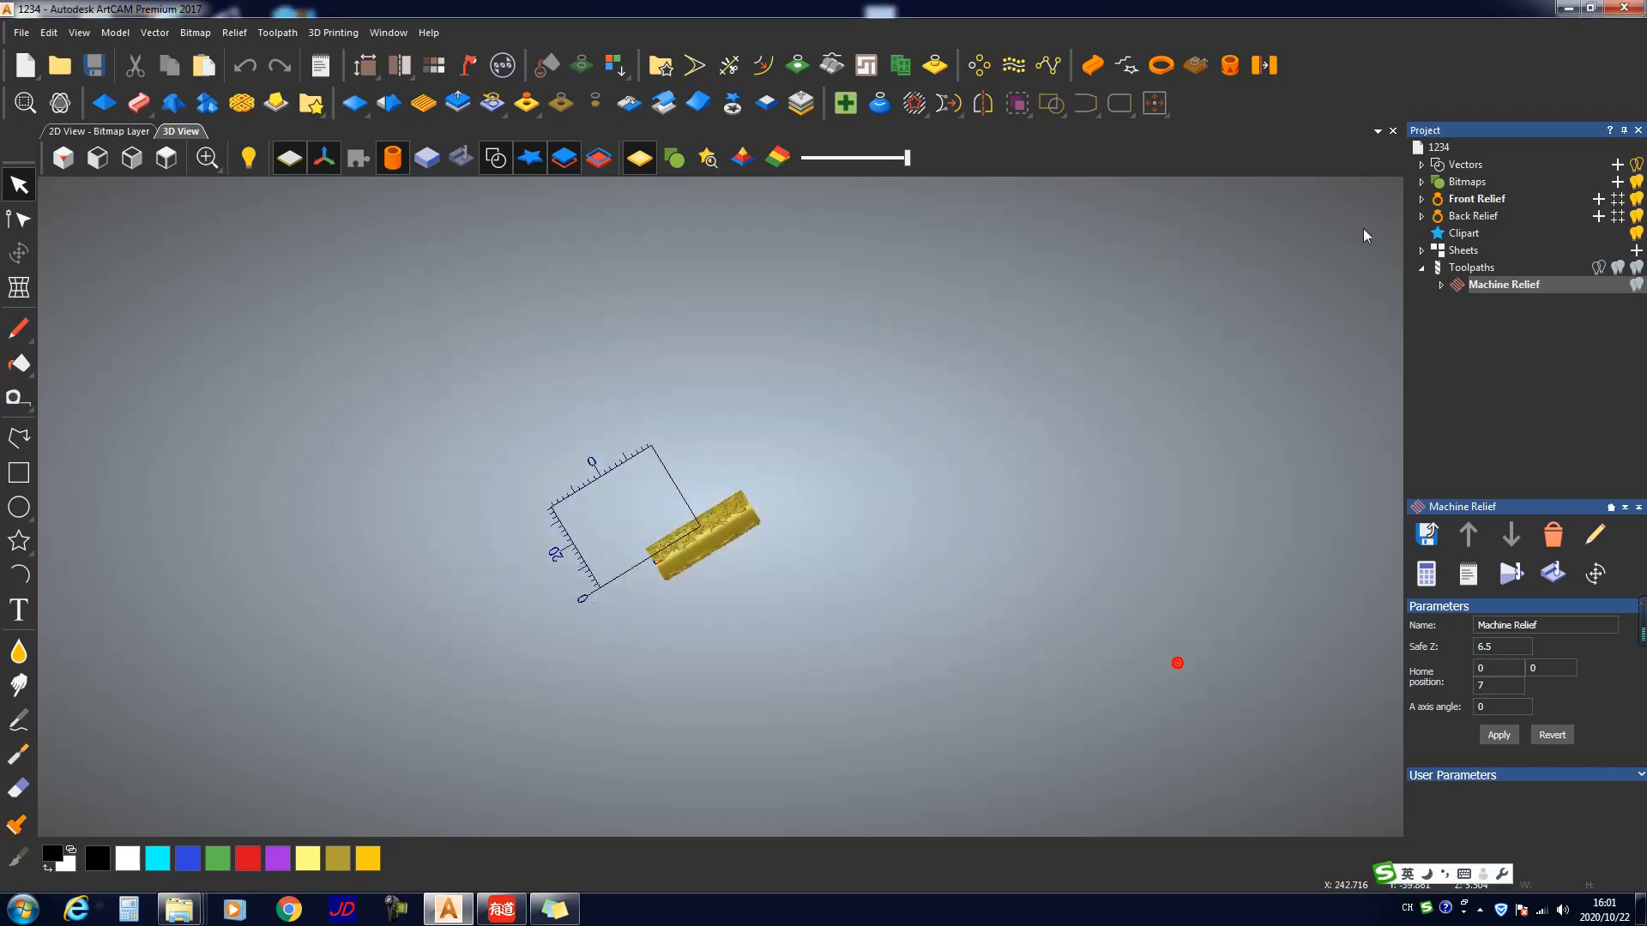
Step: Minimize ArtCAM and move the 0000 toolpath file to an empty area of the desktop
click(1567, 10)
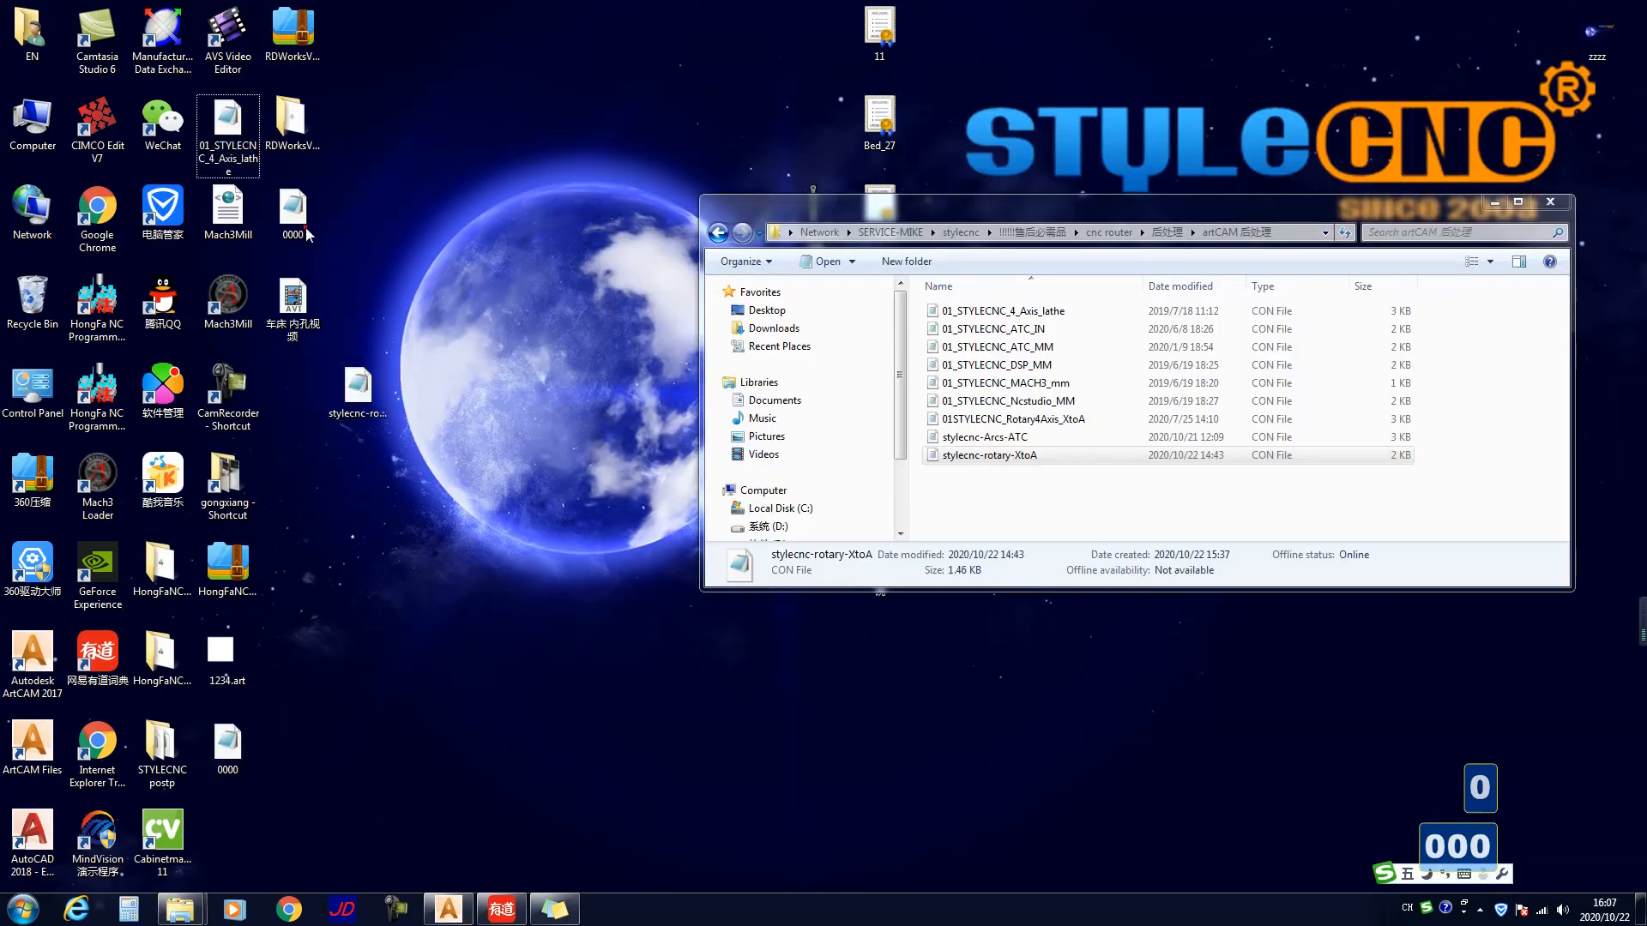
click(298, 232)
drag(422, 662, 420, 661)
drag(368, 596, 460, 714)
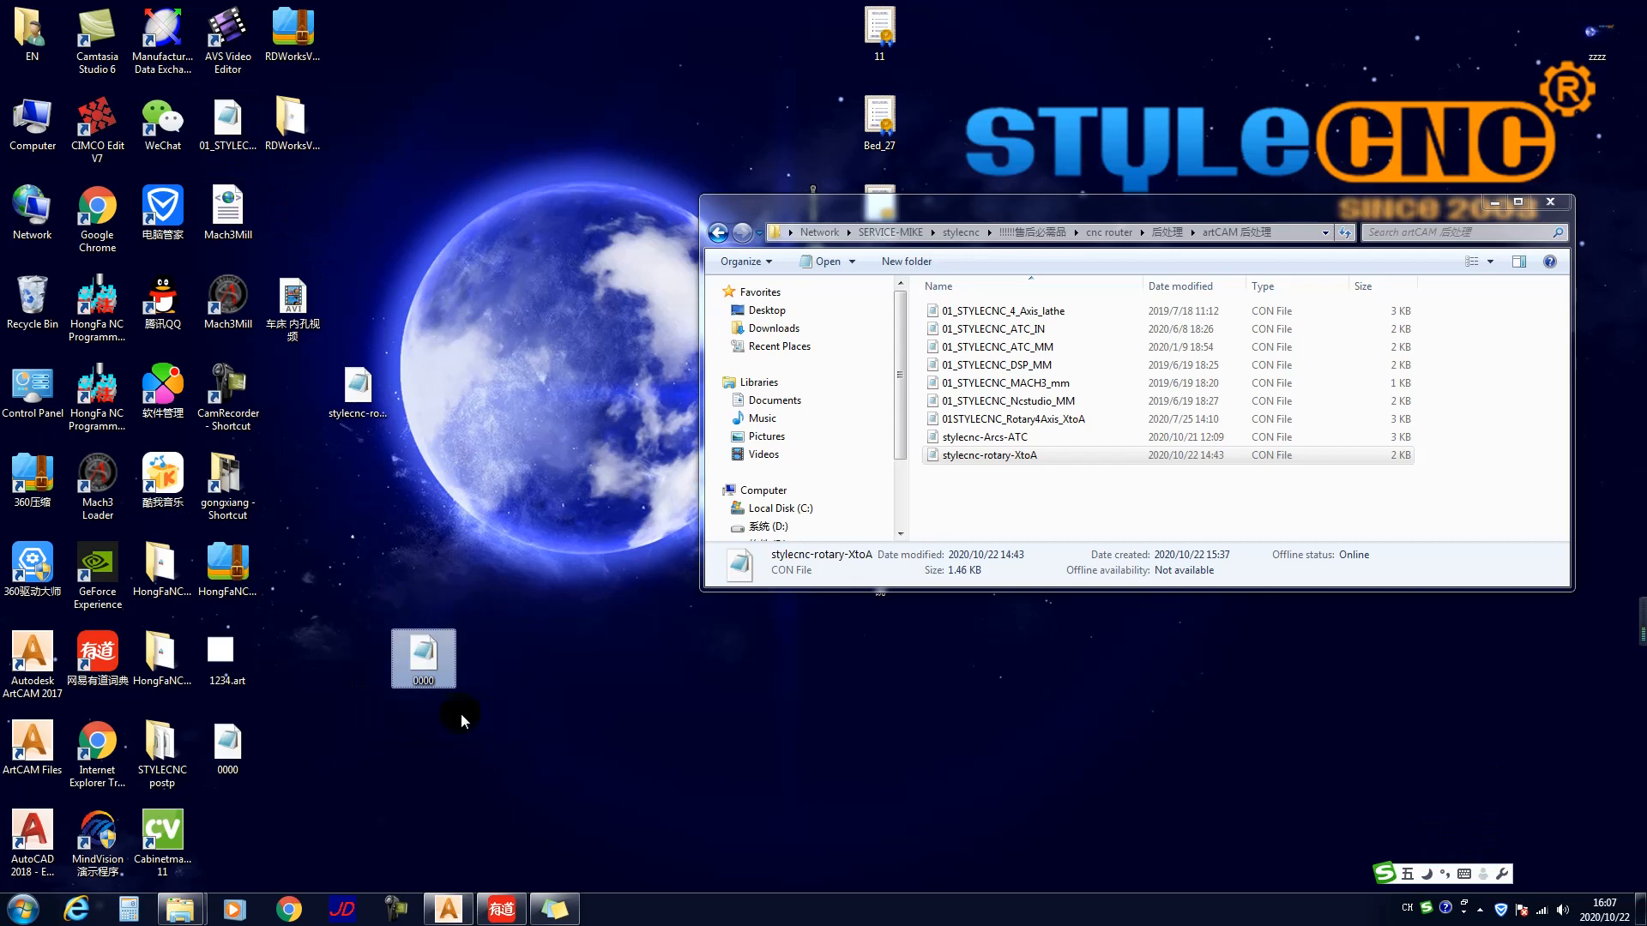
Step: Open the 0000 toolpath file in Notepad, examine its G-code from the first lines to the program end, and close it
right_click(430, 665)
click(467, 313)
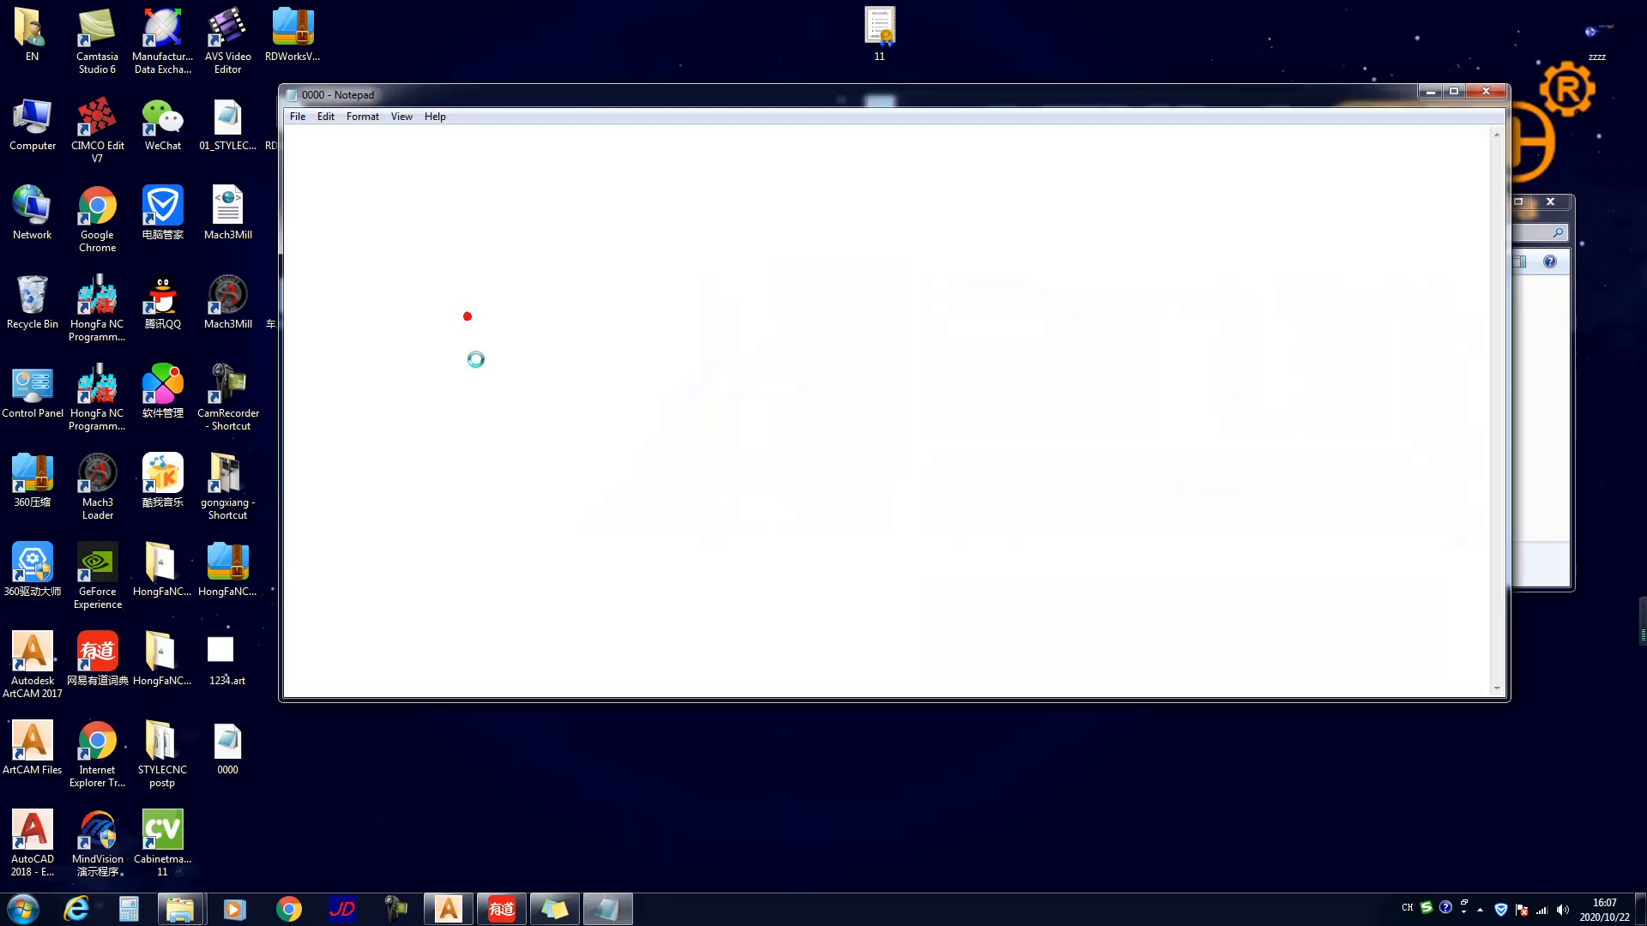
key(F9)
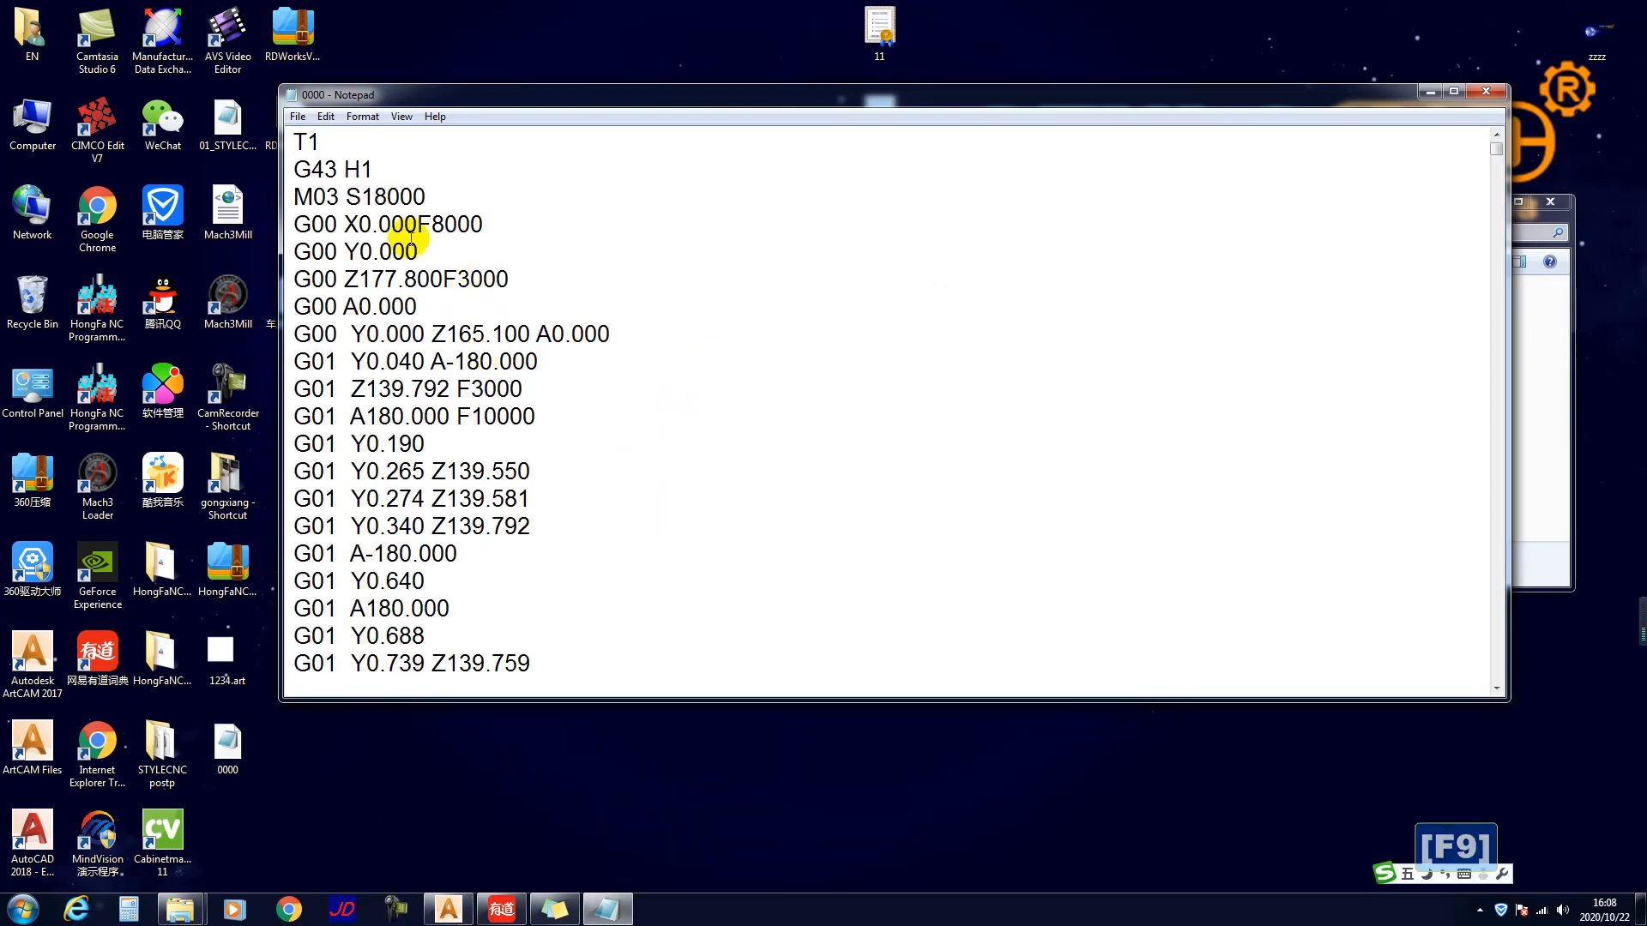
drag(401, 173, 609, 489)
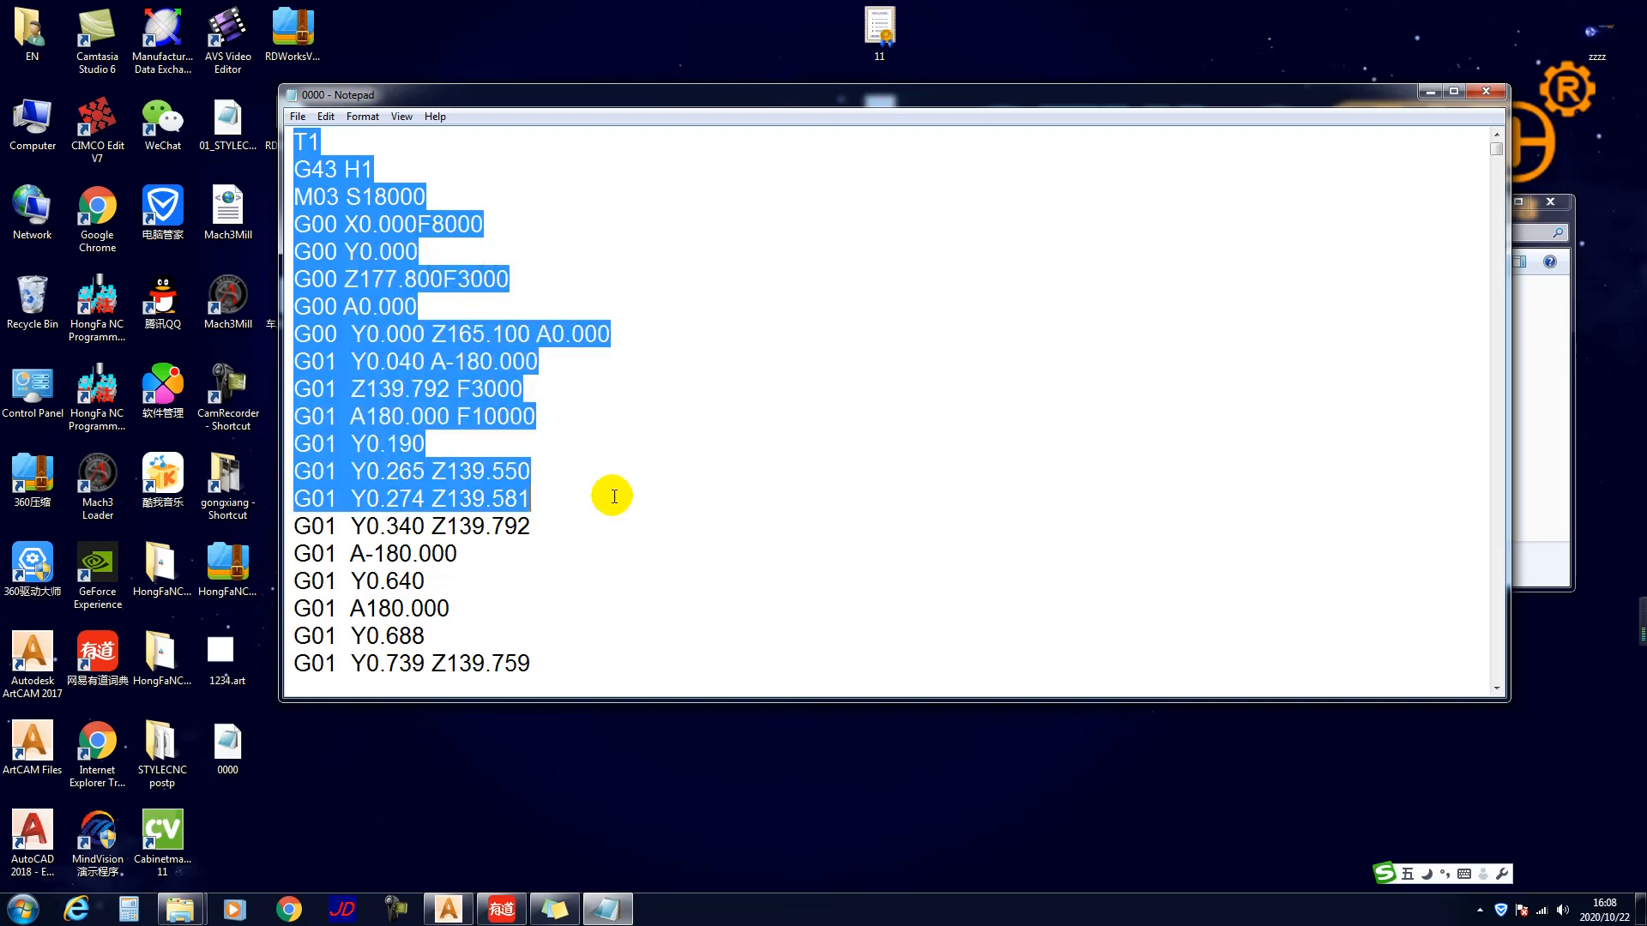
scroll(996, 486, down, 13)
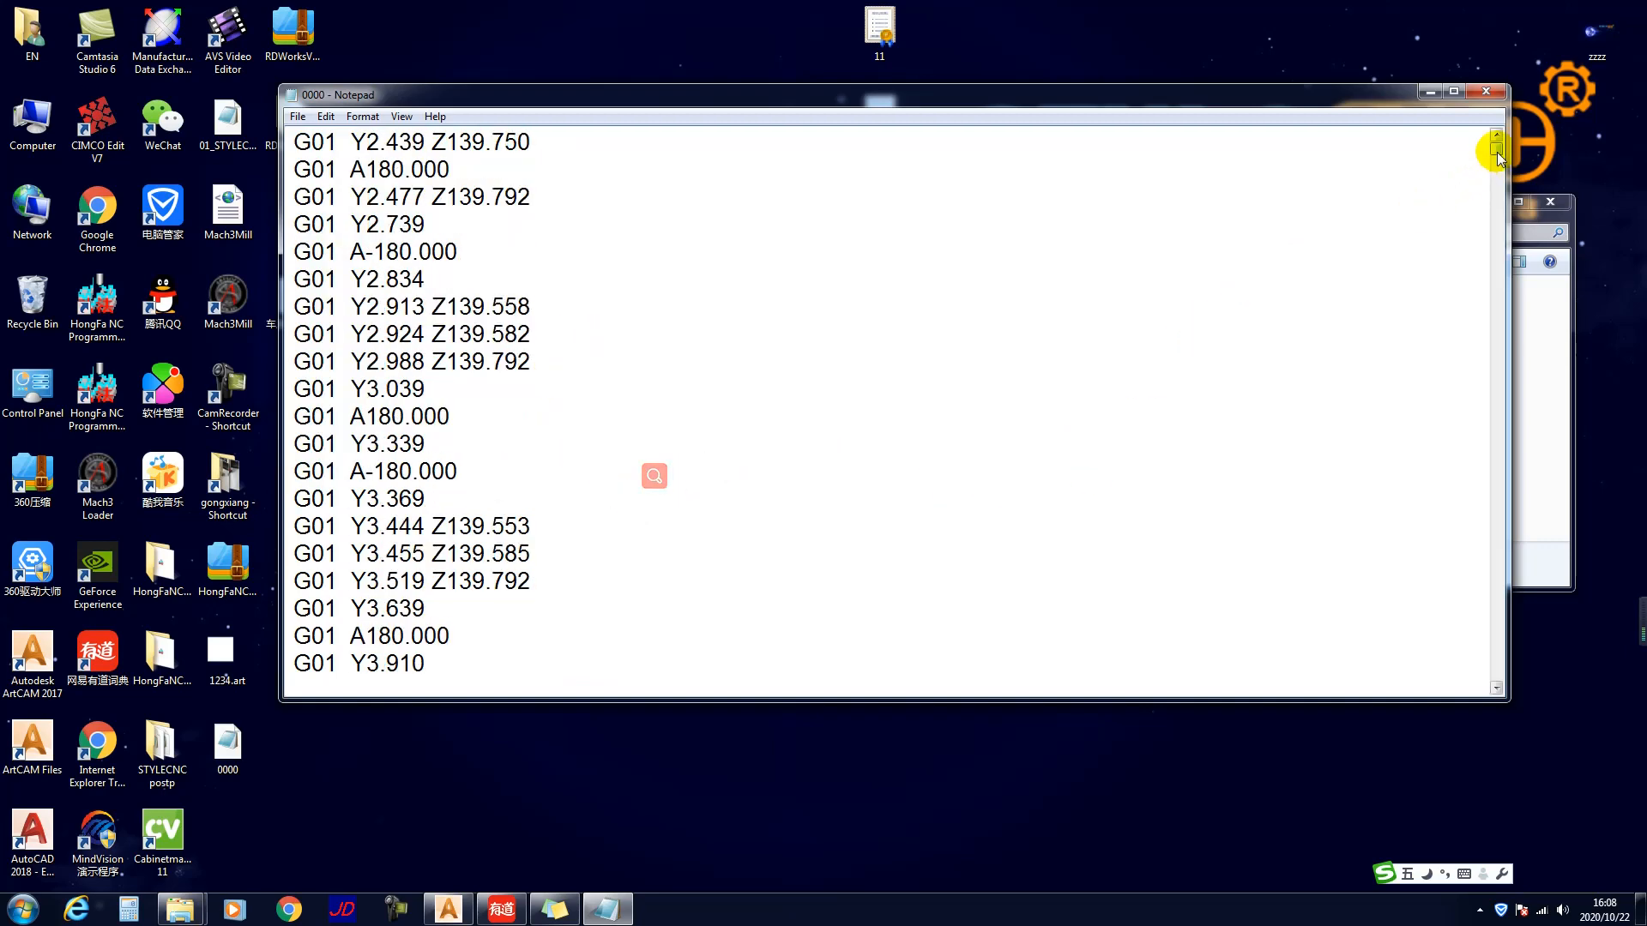
drag(1497, 159, 1496, 657)
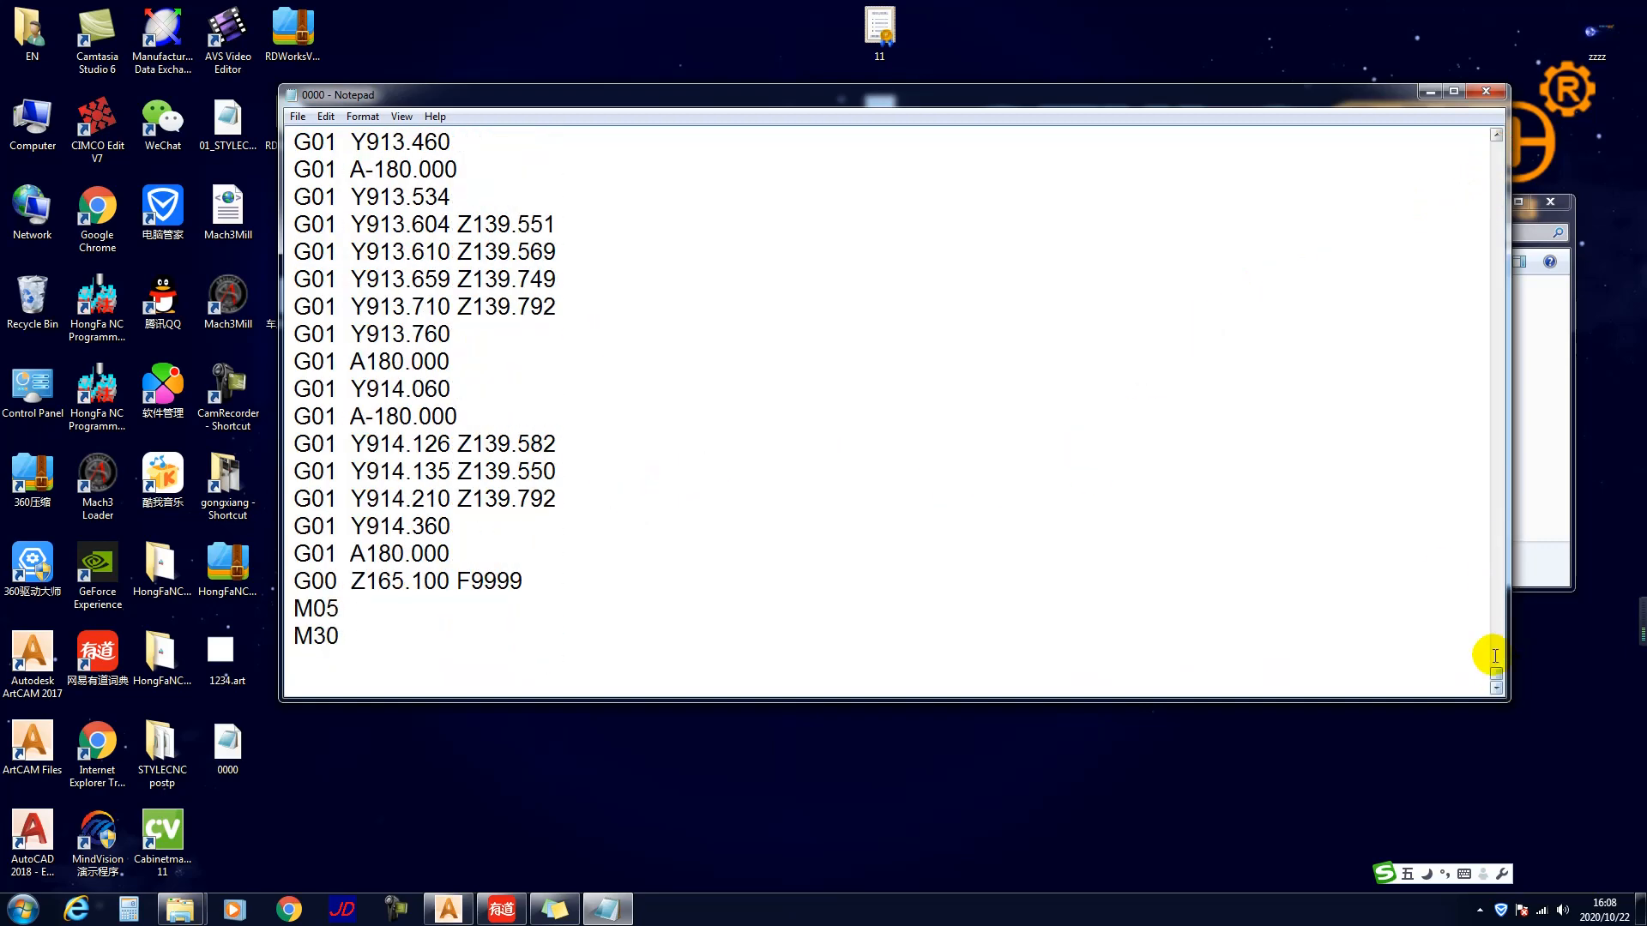
click(1485, 95)
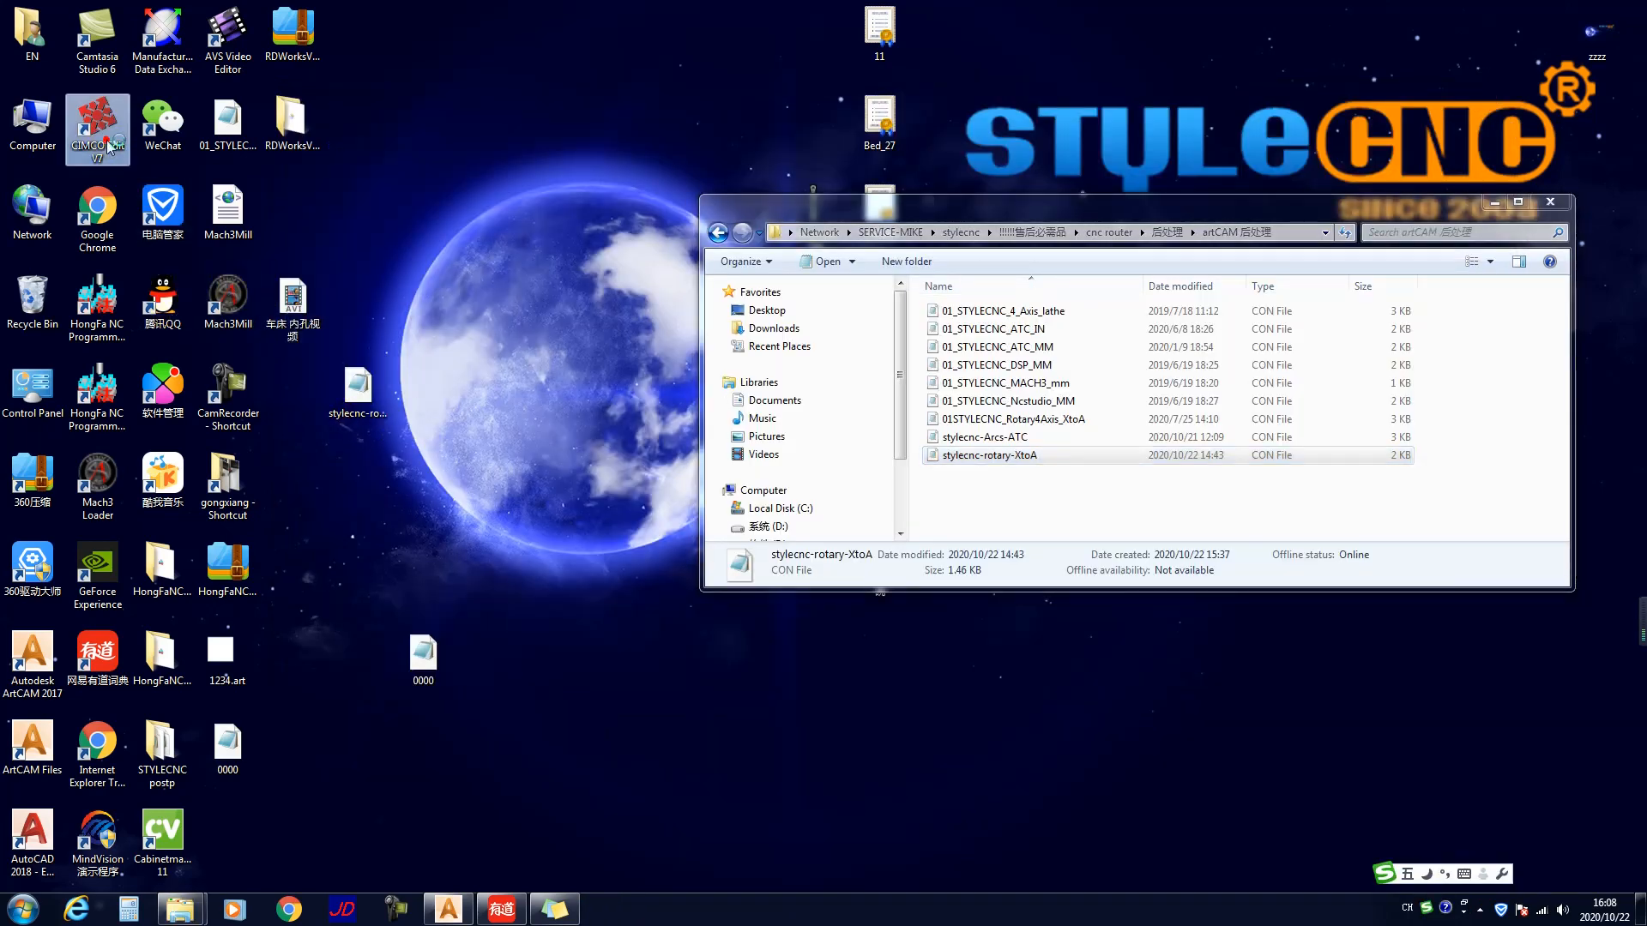
Step: Switch to CIMCO Edit v7.0 and shift its window aside to uncover the 0000 file on the desktop
click(1496, 201)
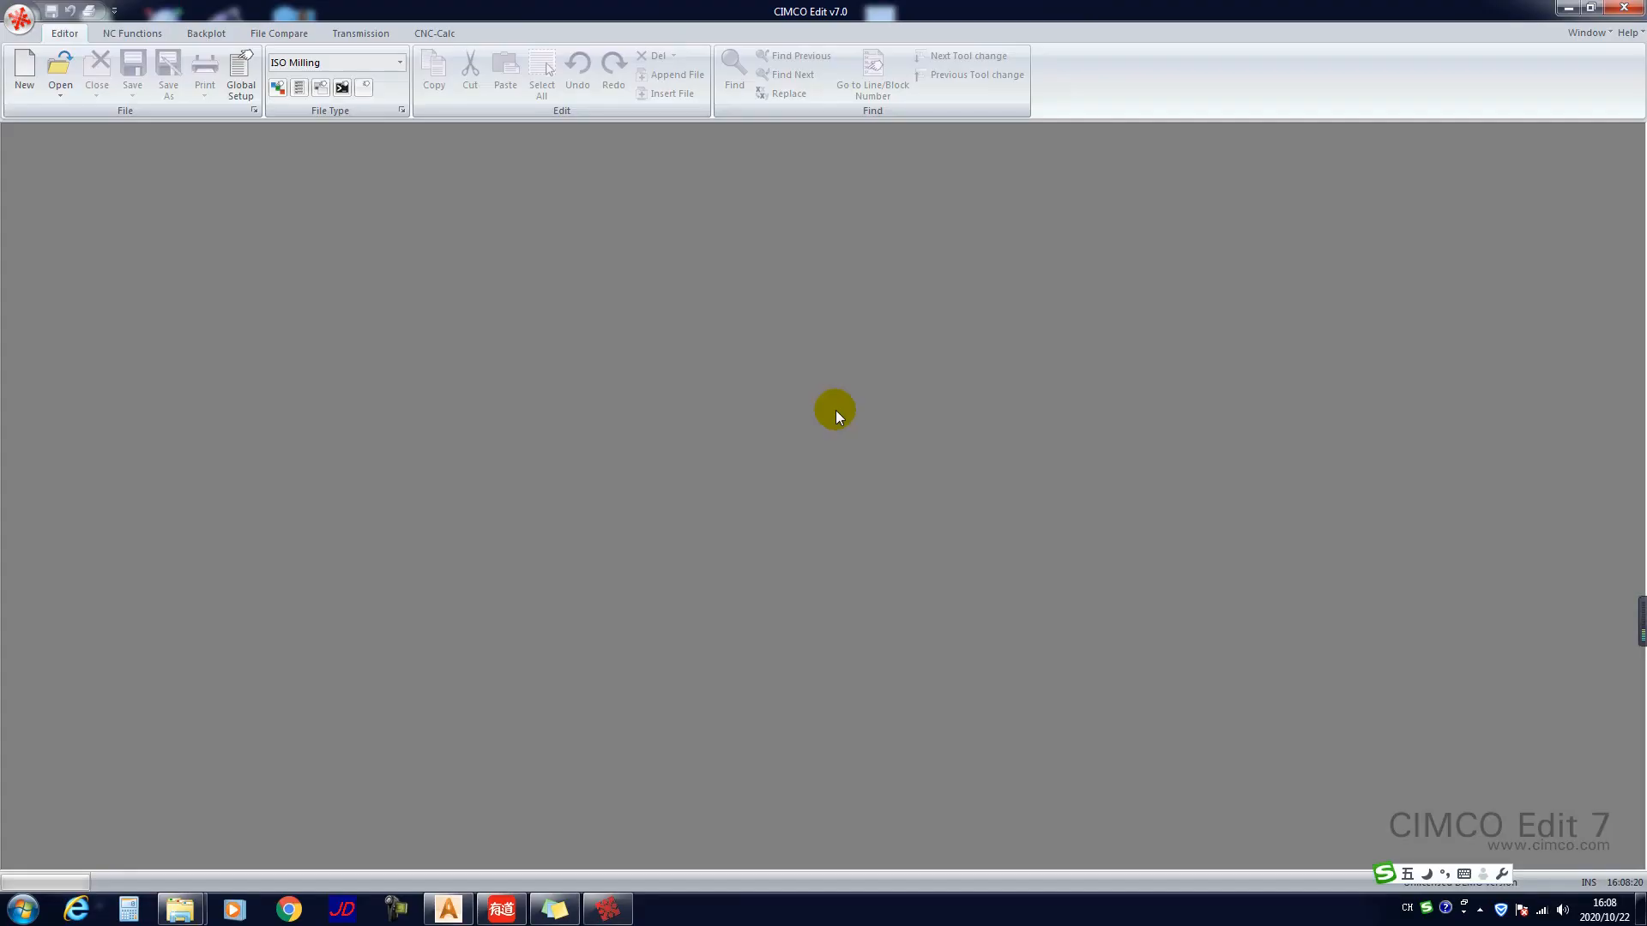
drag(650, 18, 919, 92)
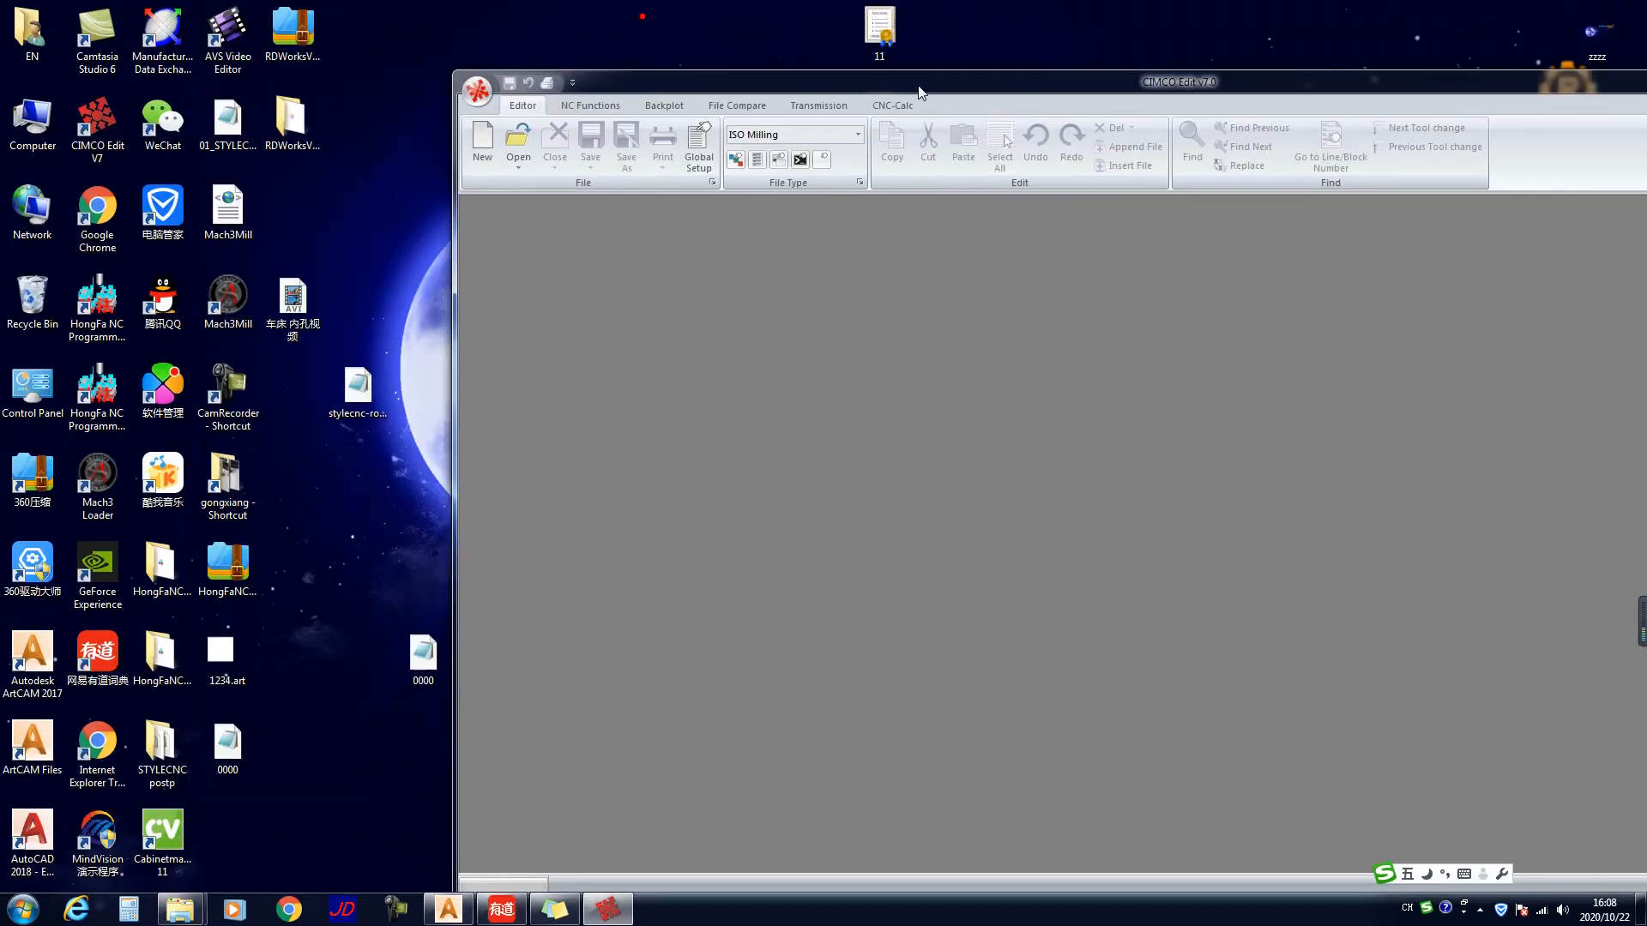
click(424, 678)
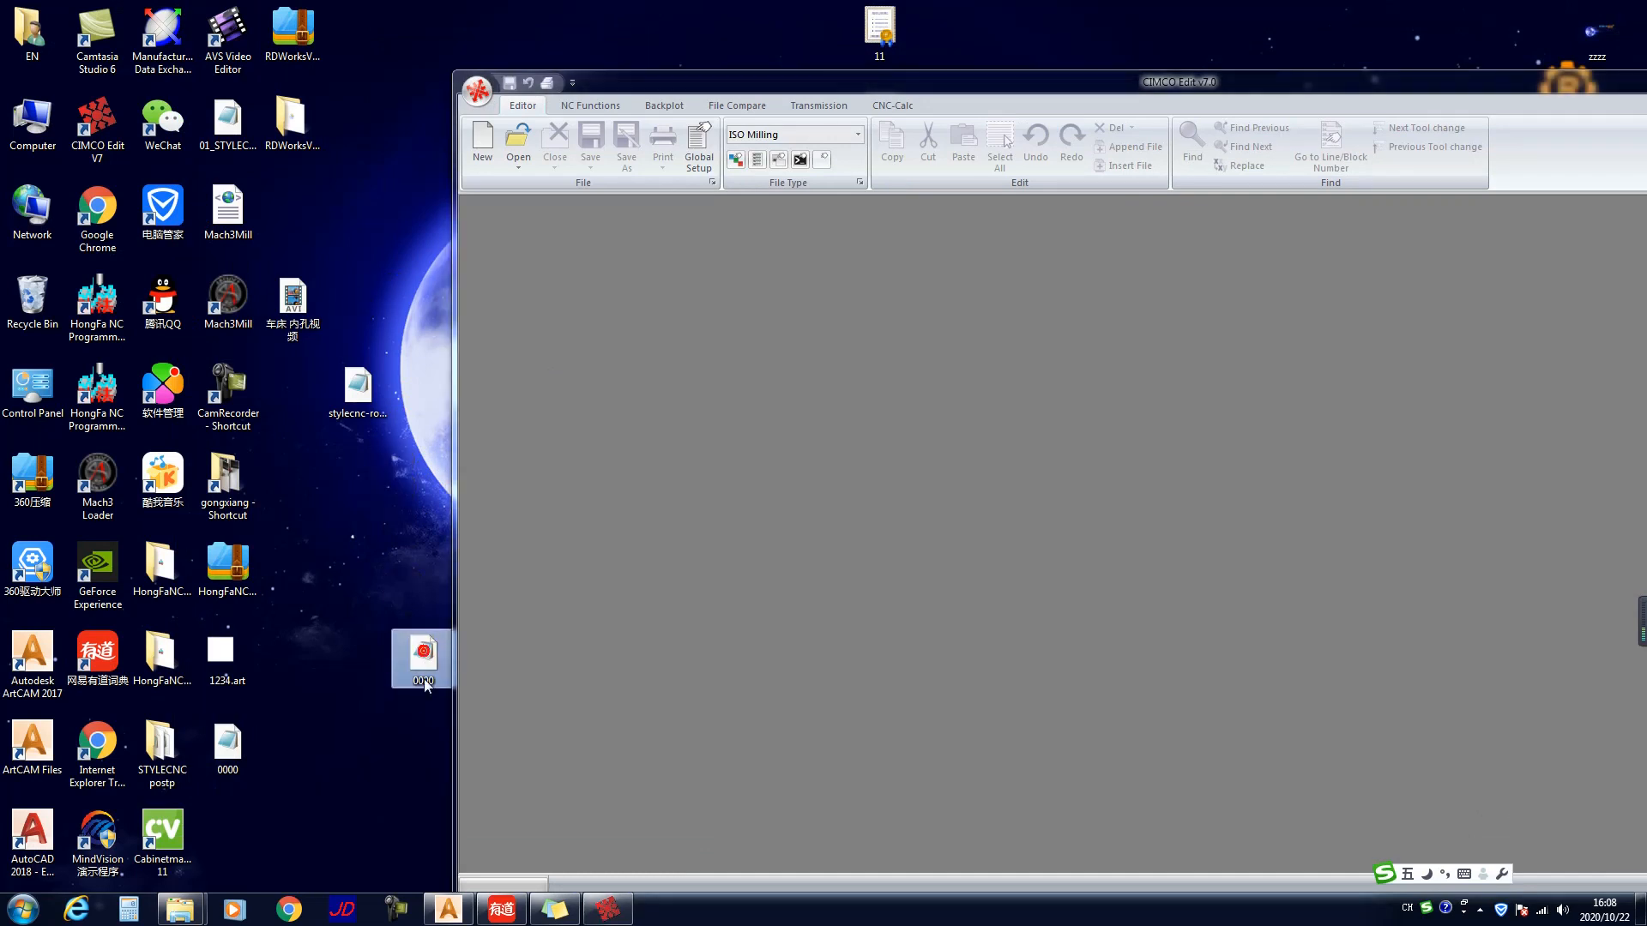
Step: Delete the other 0000 file beside the STYLECNC postp folder from the desktop, confirming the deletion
click(228, 745)
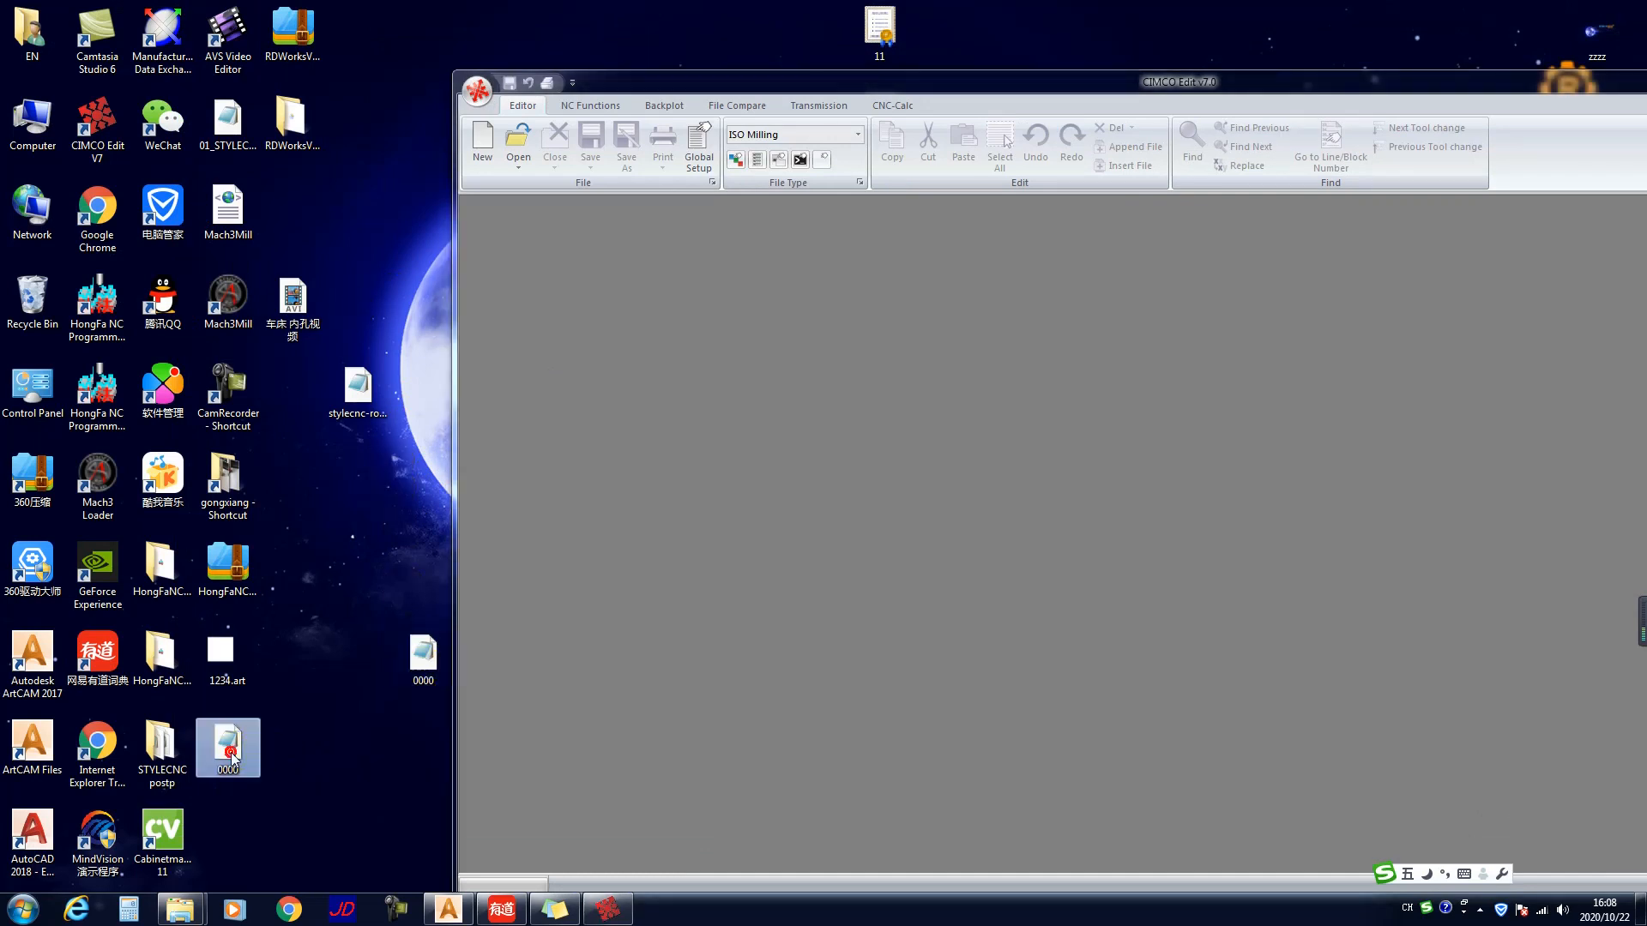
key(Delete)
click(892, 524)
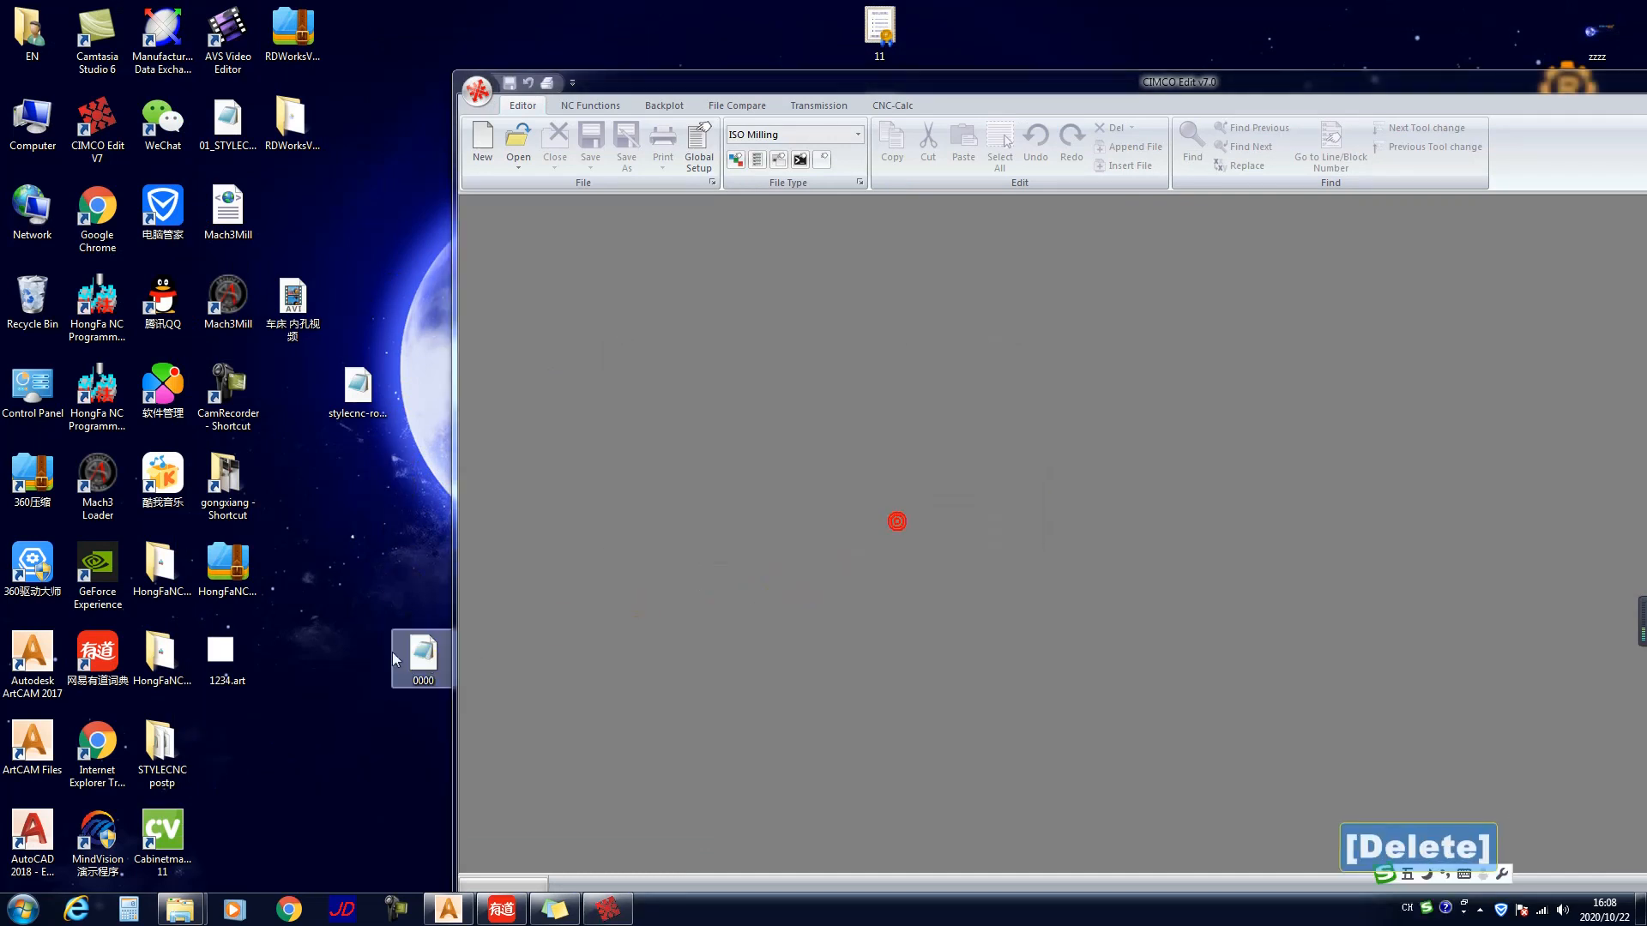
Step: Load the 0000.nc toolpath file from the desktop into CIMCO Edit and show its backplot
drag(424, 664, 314, 709)
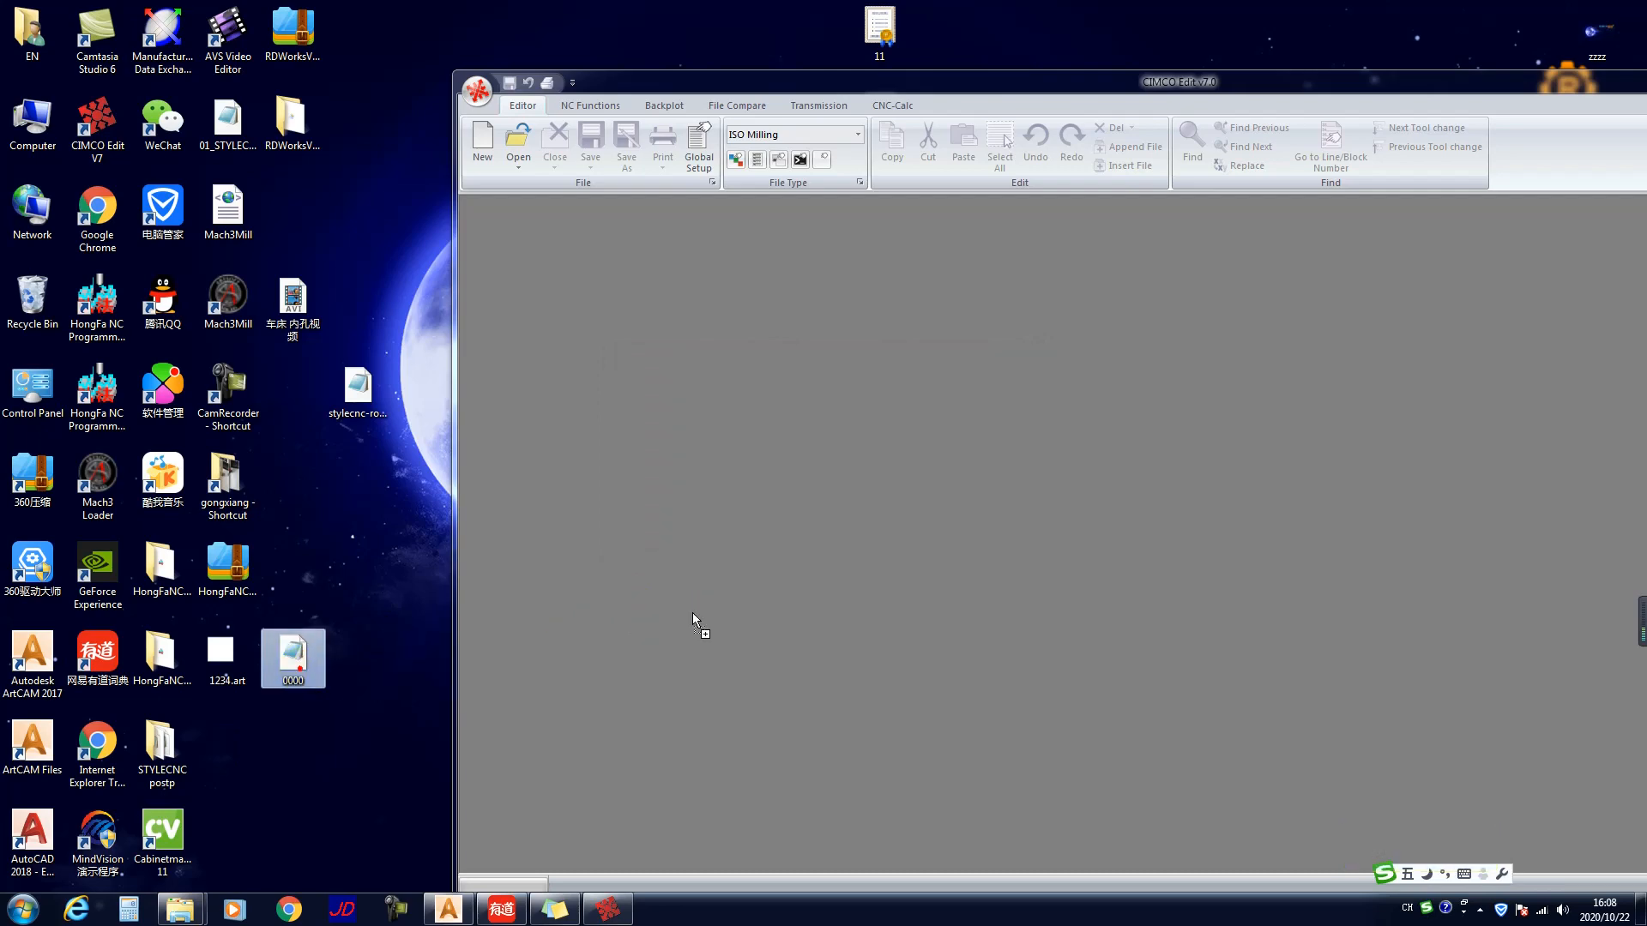
drag(693, 619, 693, 619)
click(664, 105)
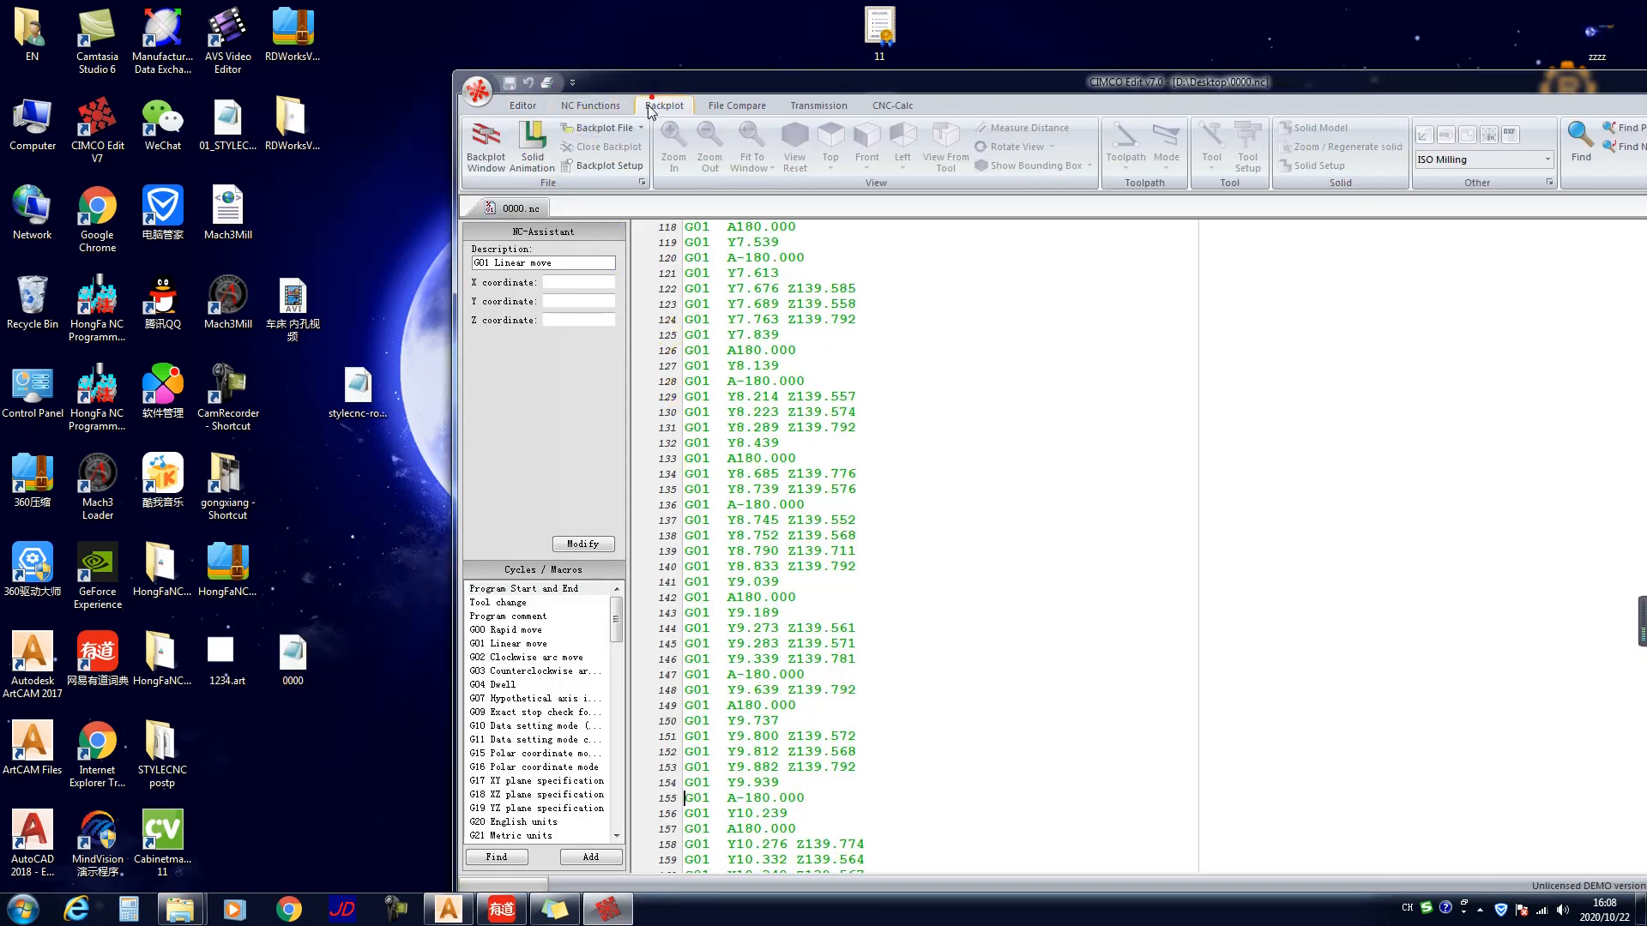
click(617, 234)
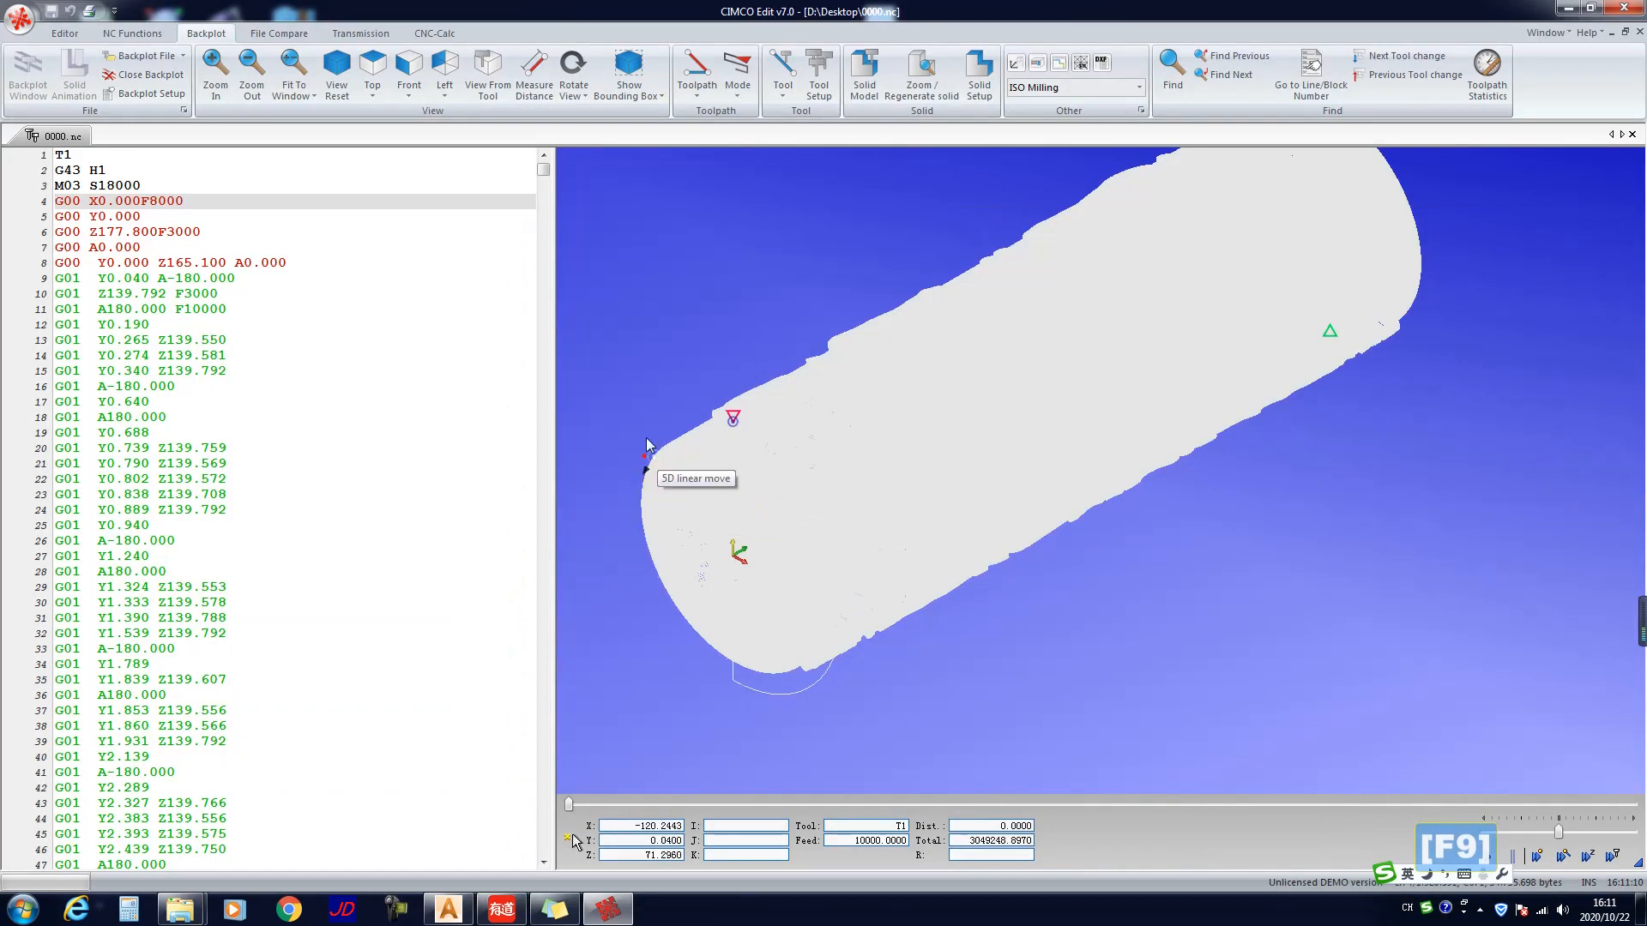
Step: Examine the backplotted cylinder toolpath from the end and the side, and run the backplot simulation
mouse_move(735, 471)
mouse_down()
mouse_move(791, 406)
mouse_move(728, 500)
mouse_up()
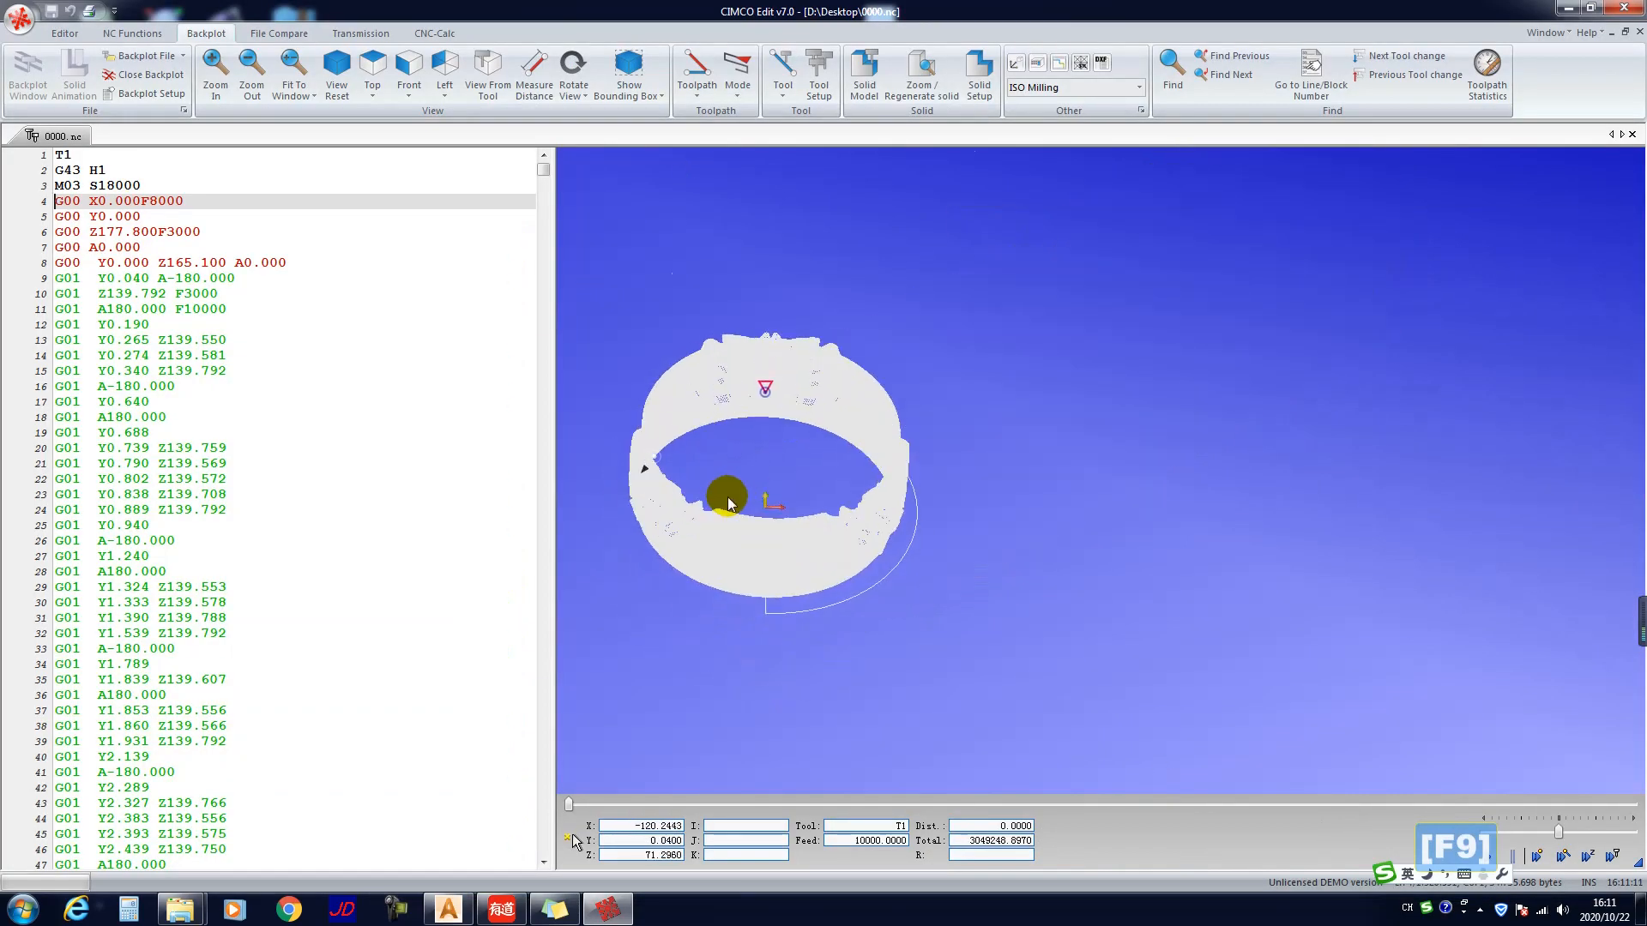
scroll(838, 401, up, 5)
scroll(961, 559, up, 4)
drag(861, 434, 860, 497)
scroll(860, 497, down, 5)
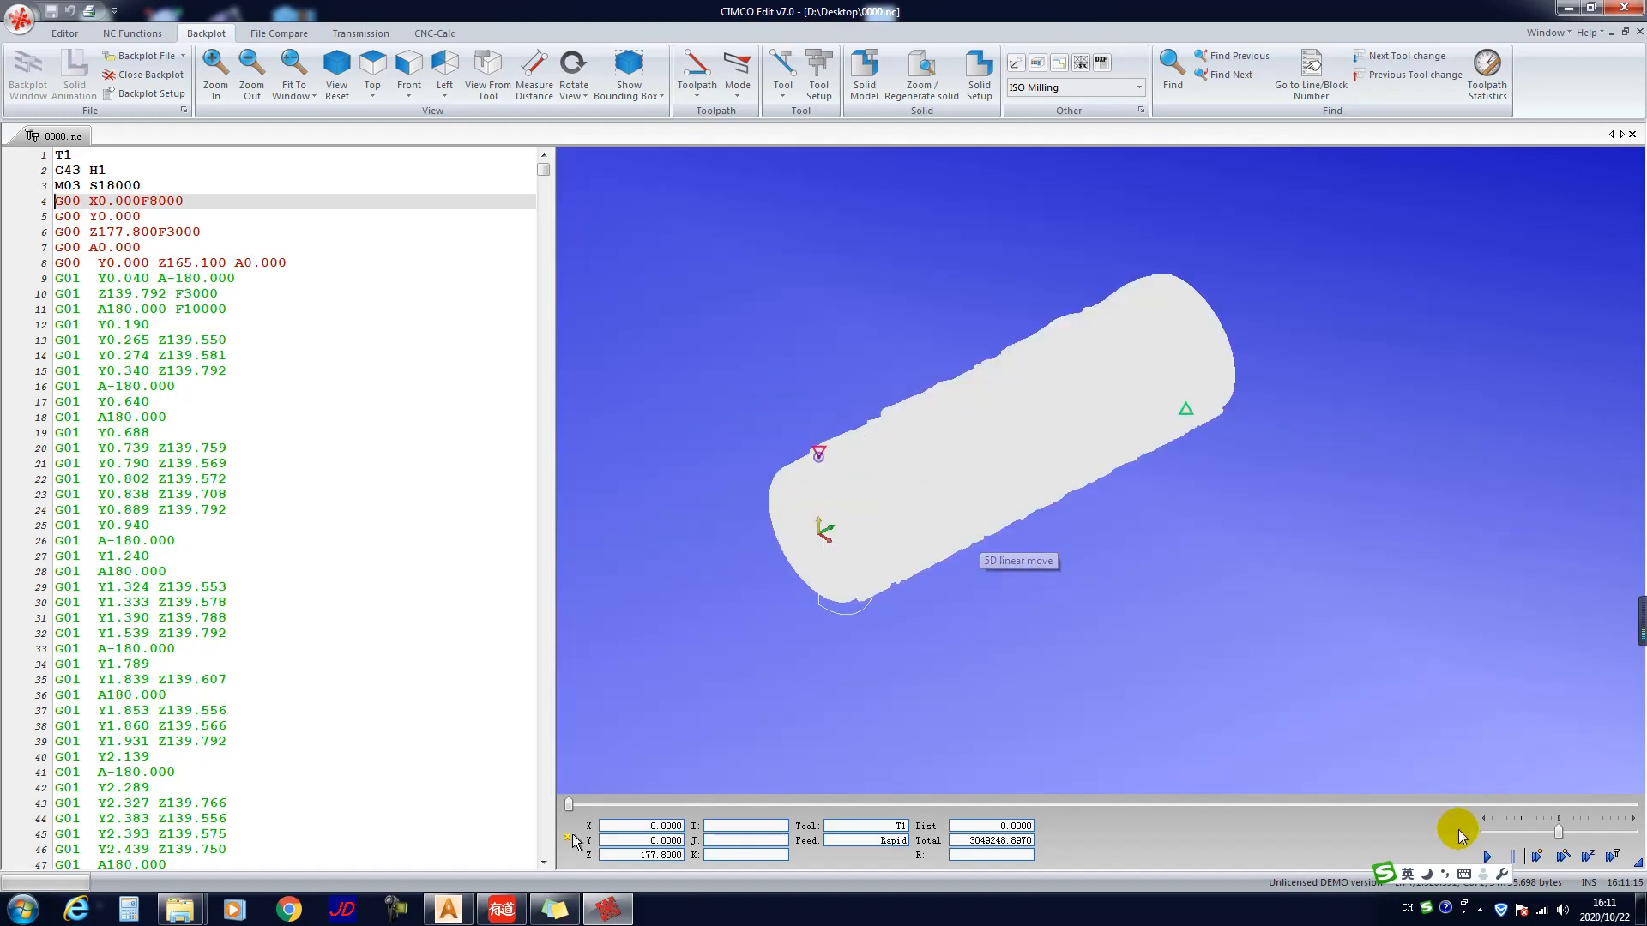
click(1487, 855)
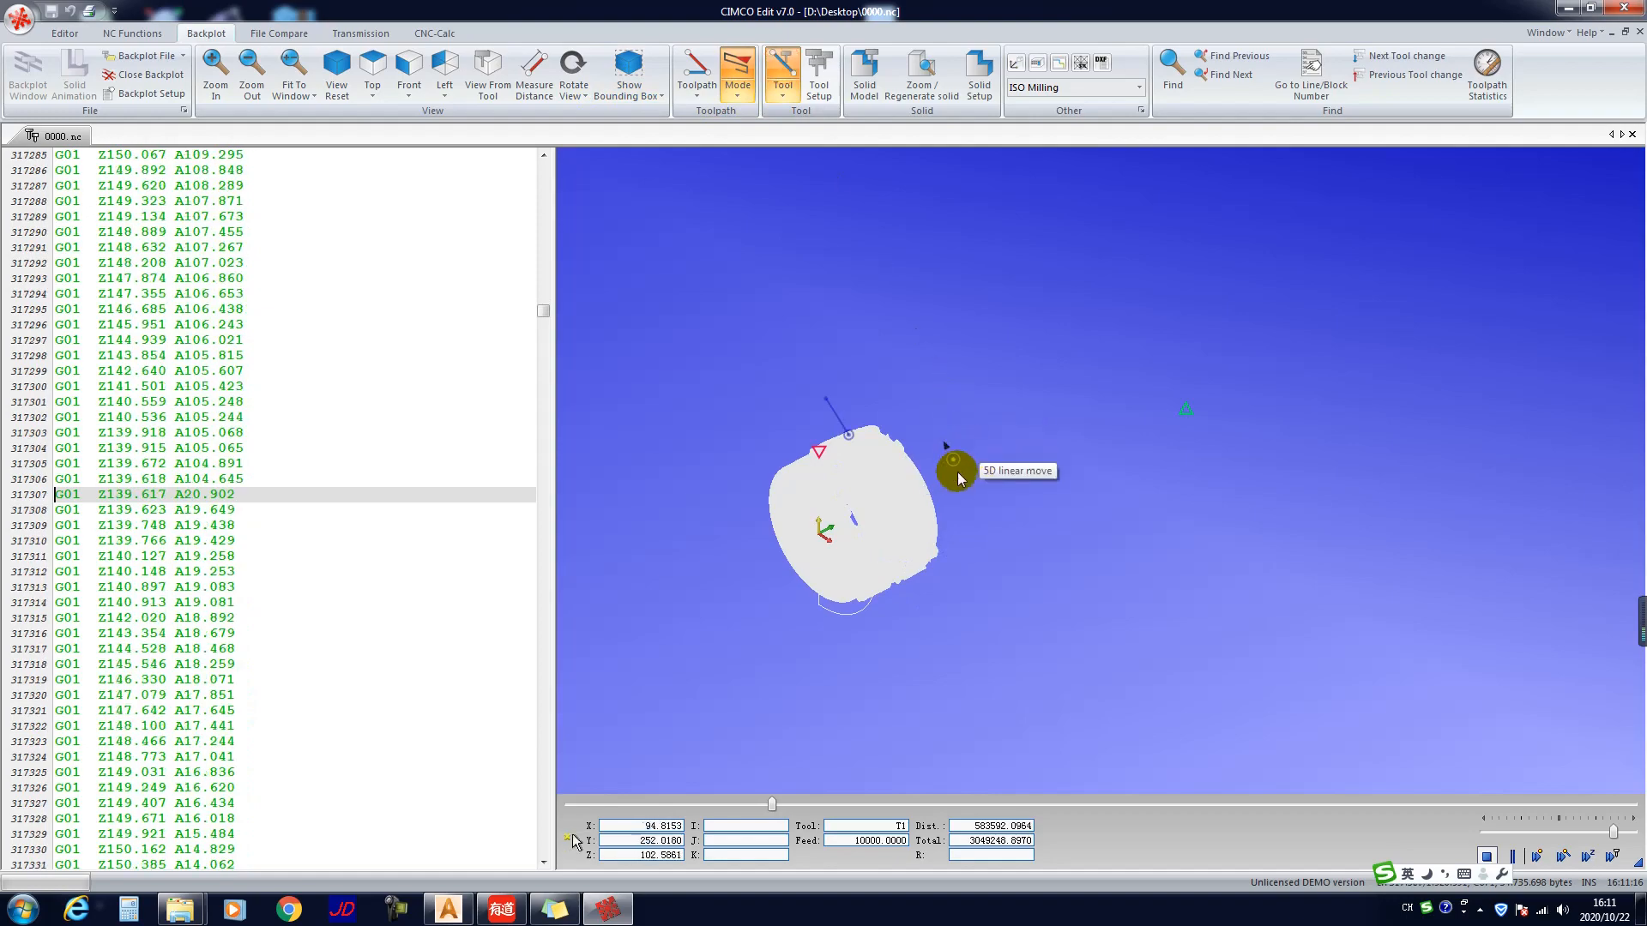
Step: Display the backplotted toolpath in tool colors, and switch the tool colors off again
click(739, 91)
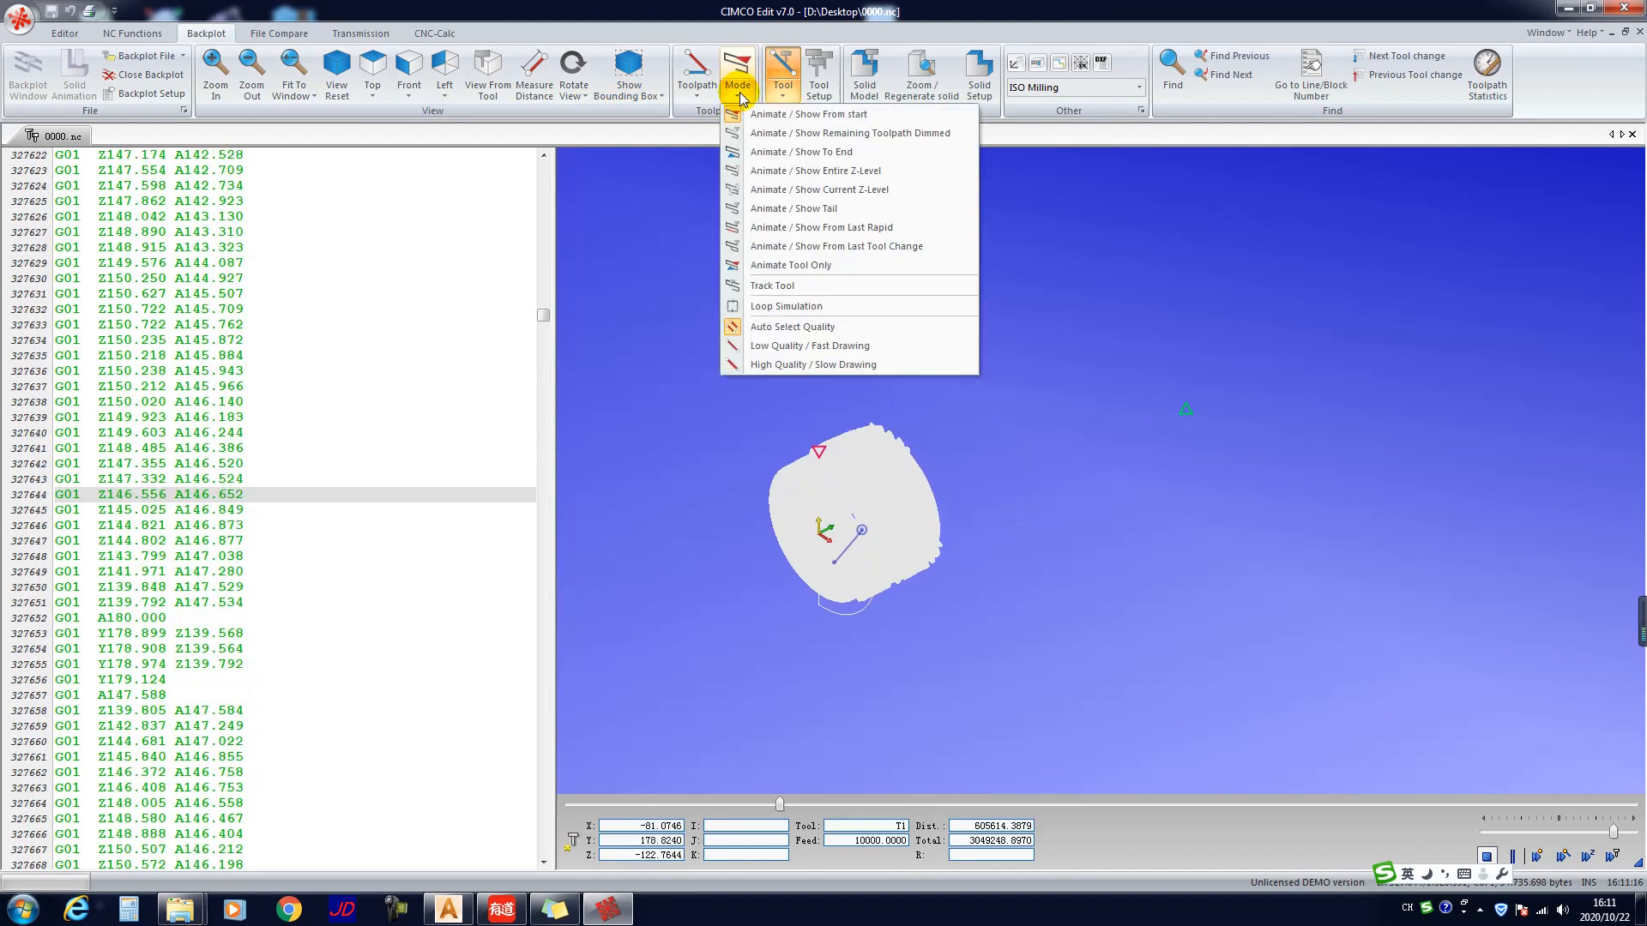
click(742, 94)
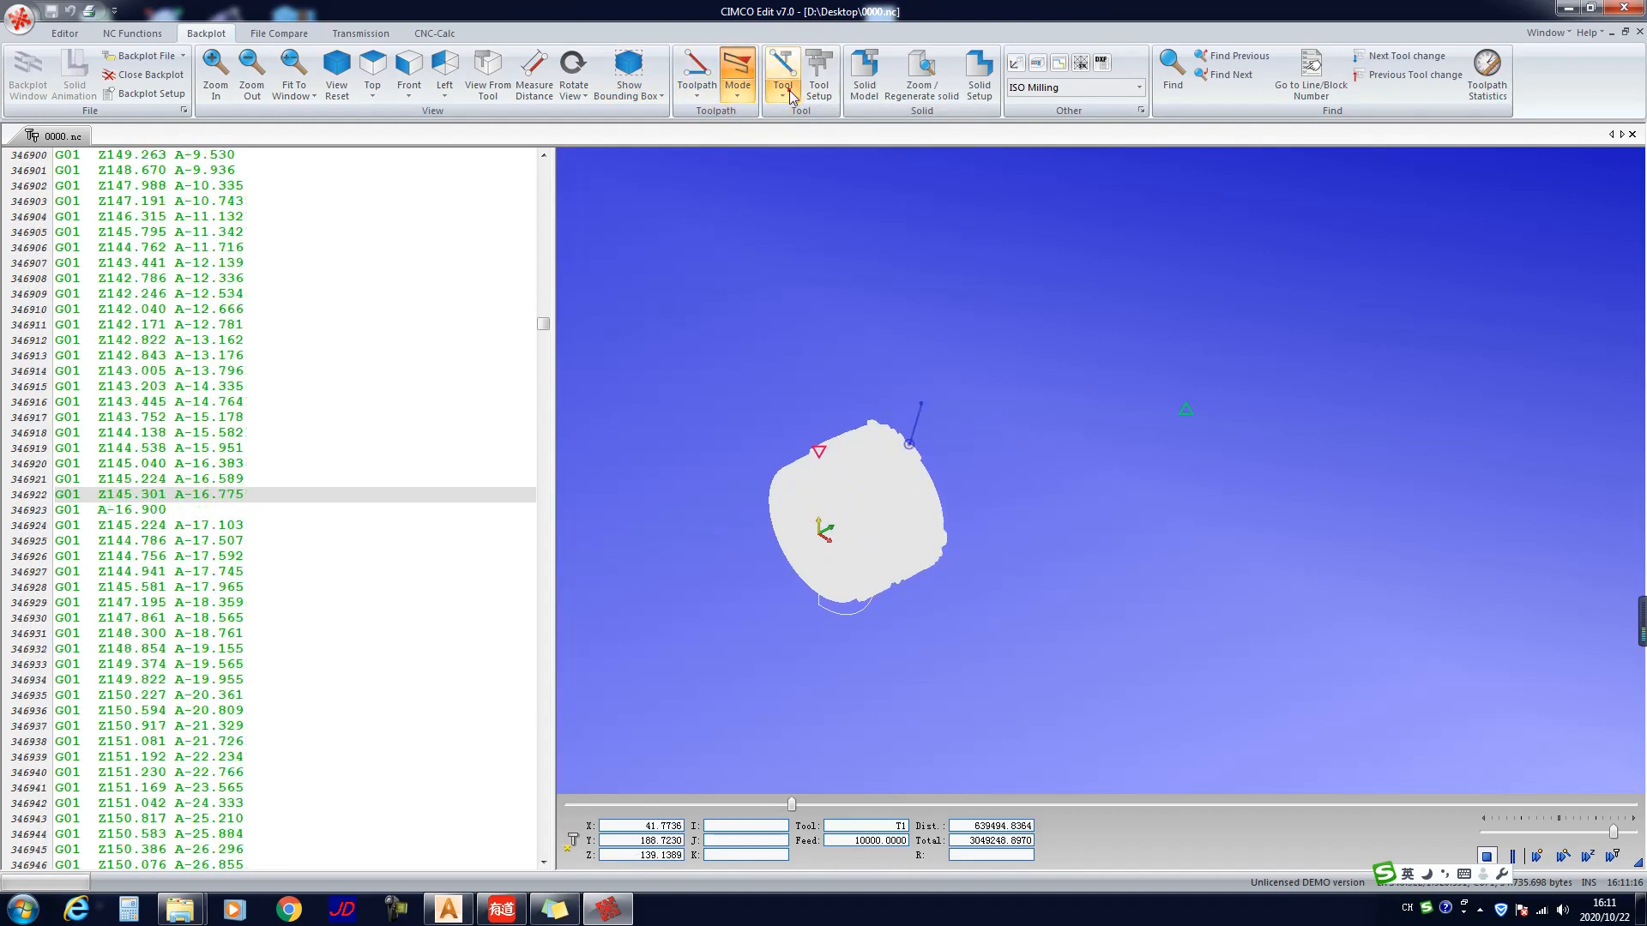
click(782, 90)
click(792, 171)
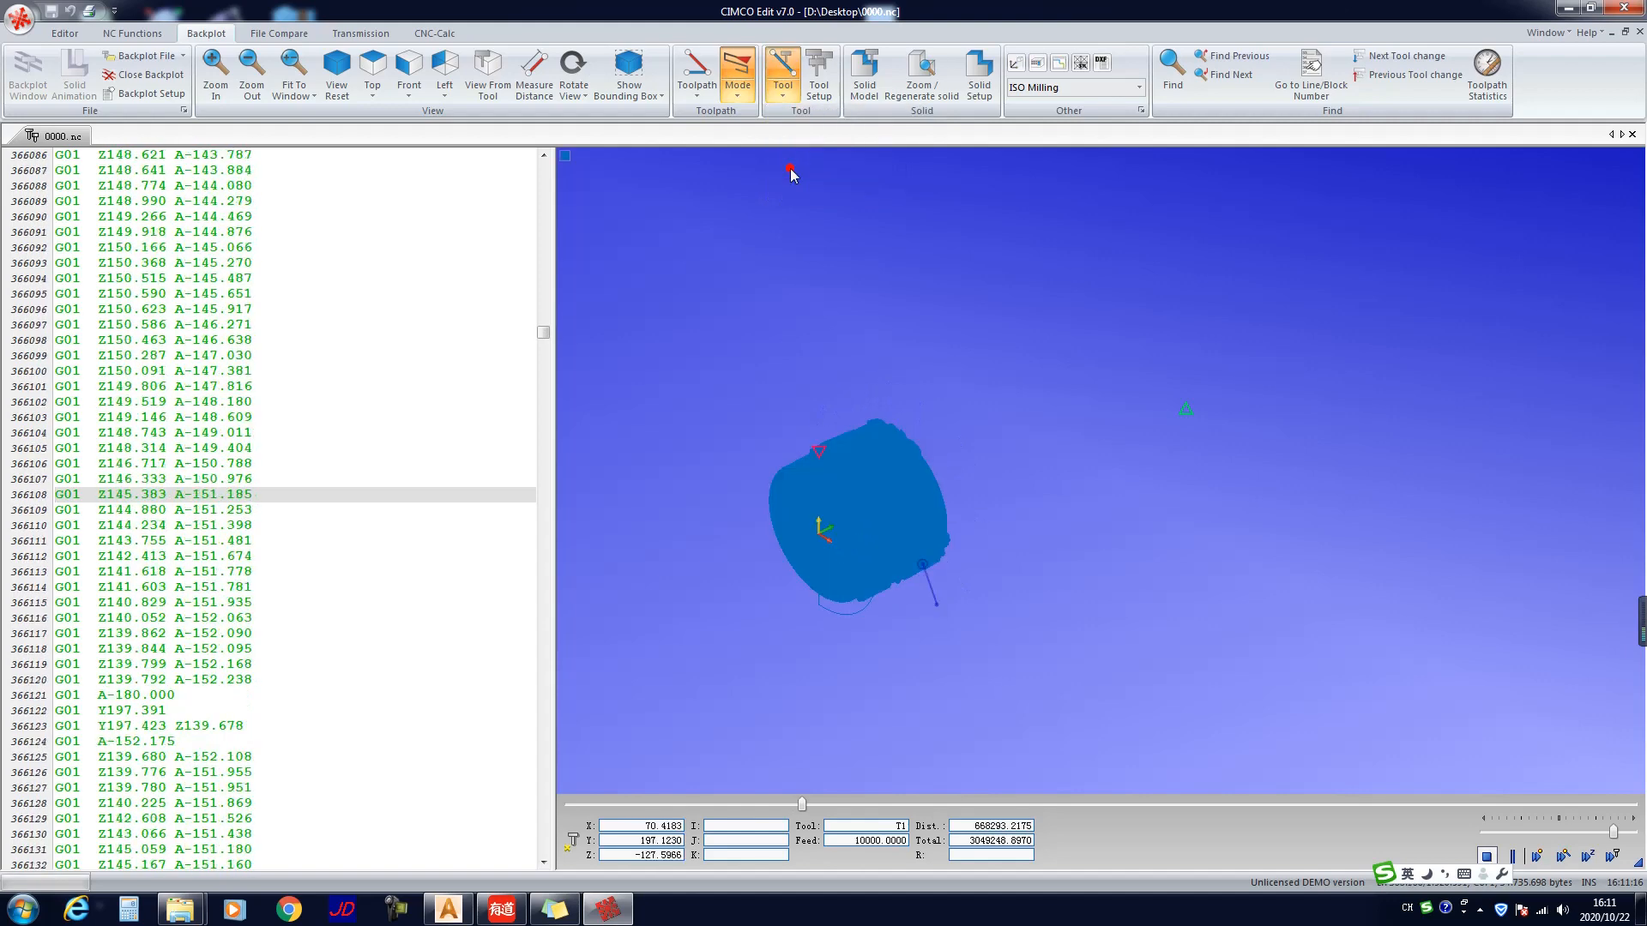
click(748, 99)
click(782, 86)
click(782, 90)
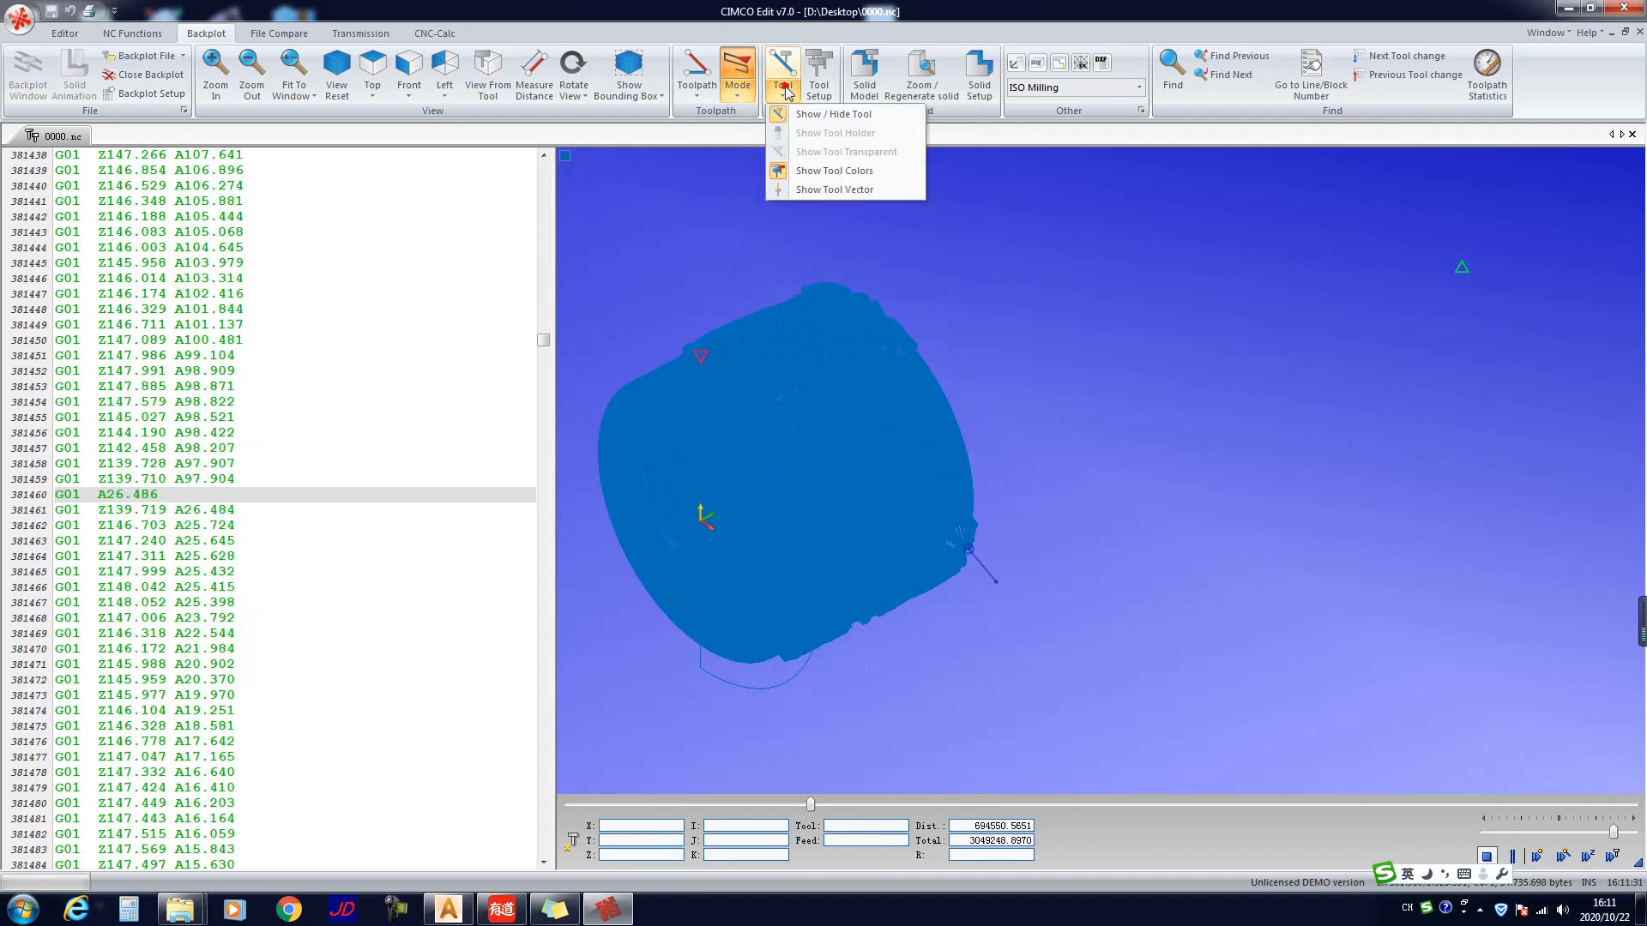
click(789, 163)
Step: Hide the tool in the running backplot simulation and show it again
click(783, 86)
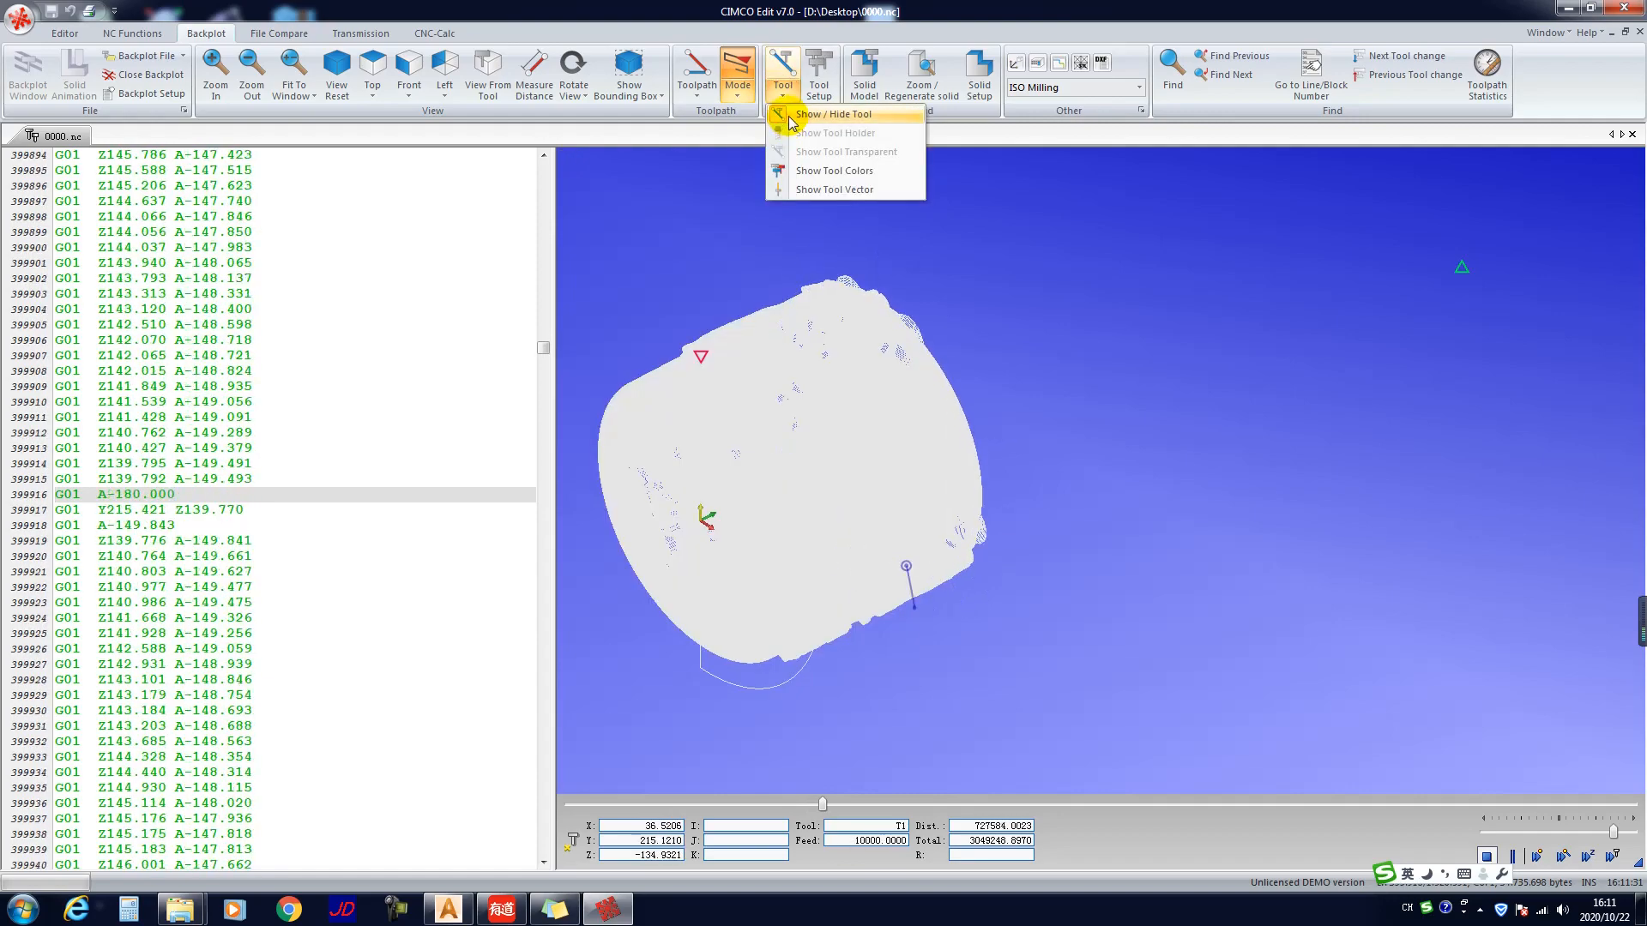
click(799, 114)
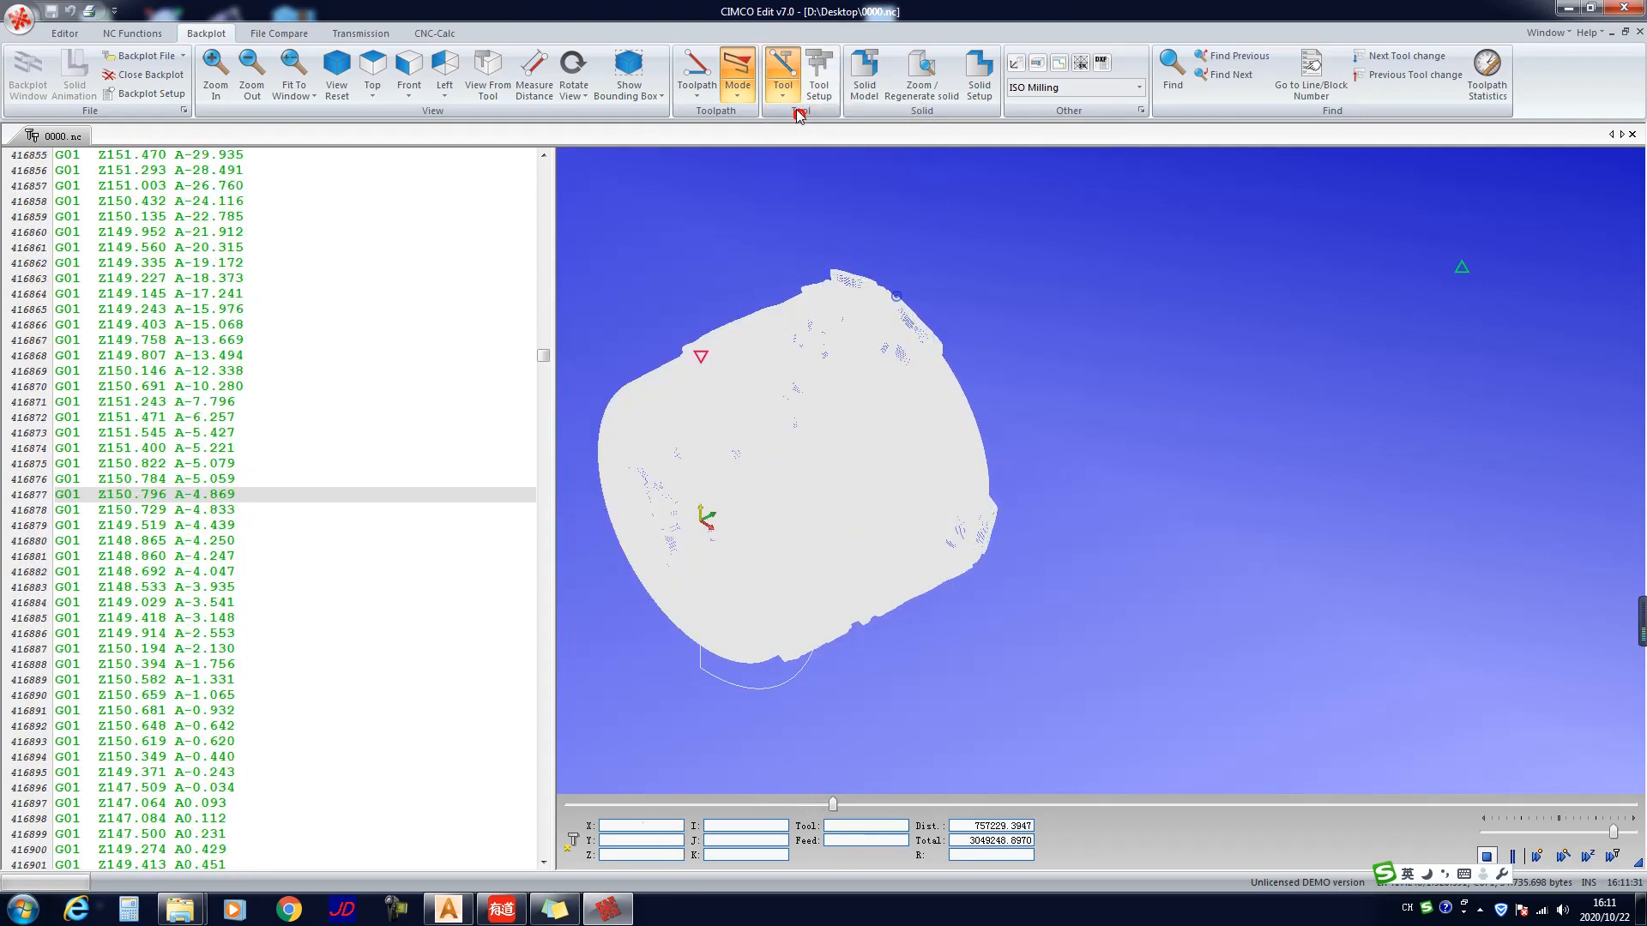
click(784, 91)
click(794, 118)
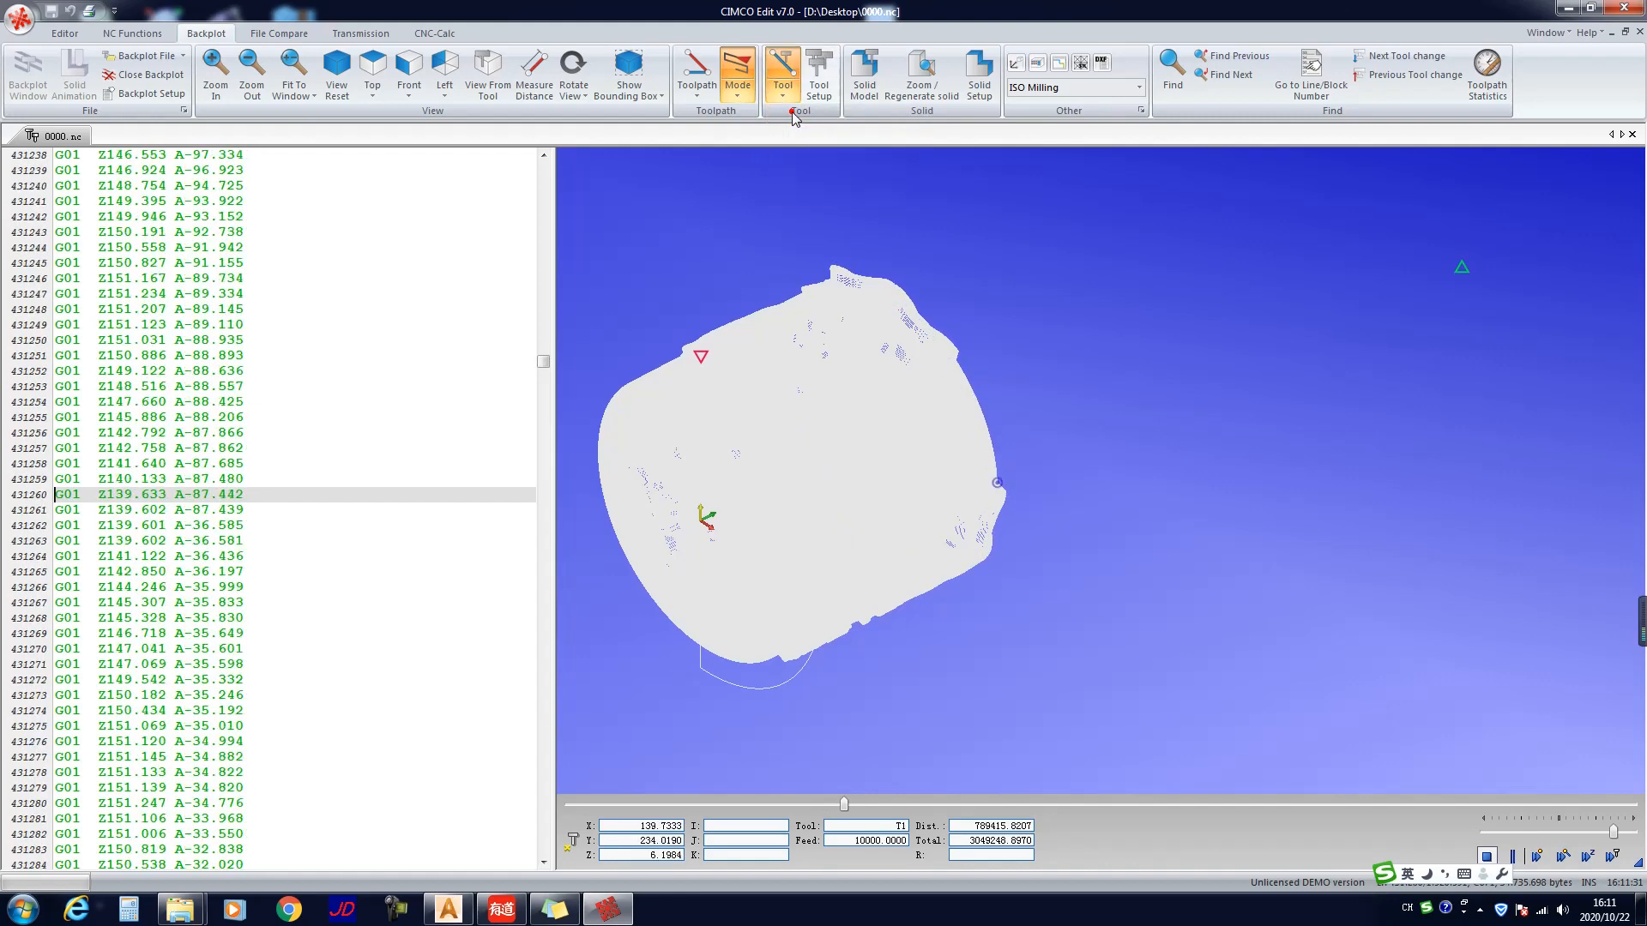
Step: Examine the relief detail on the cylinder toolpath up close and the open end of the cylinder as a whole
scroll(1040, 490, up, 2)
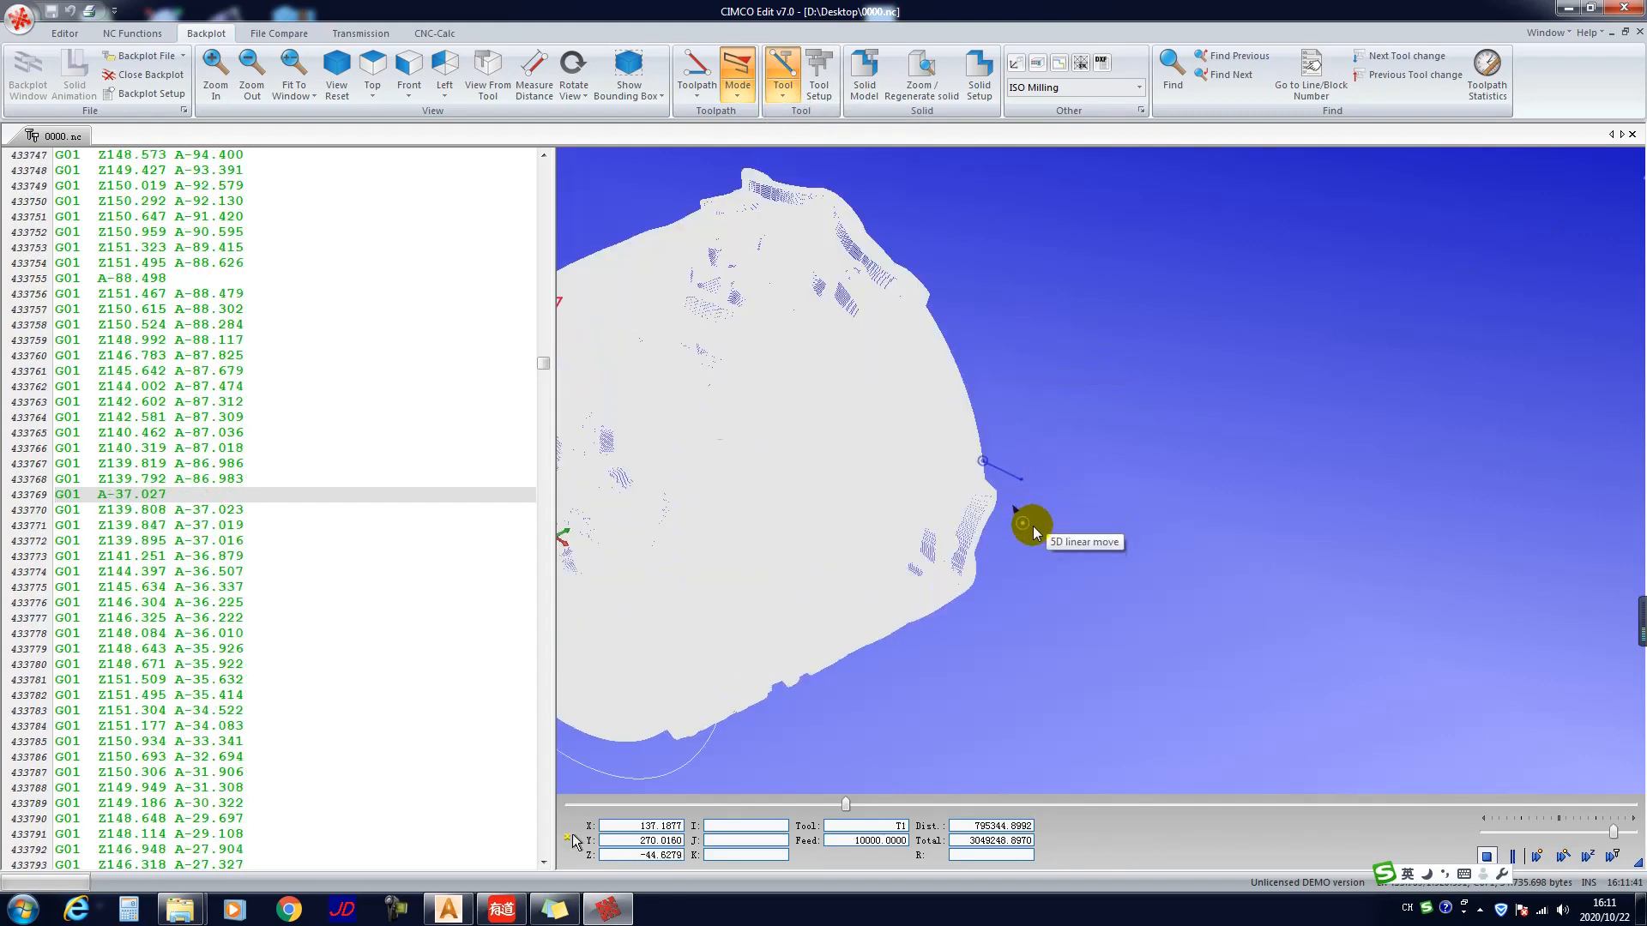
scroll(988, 518, up, 1)
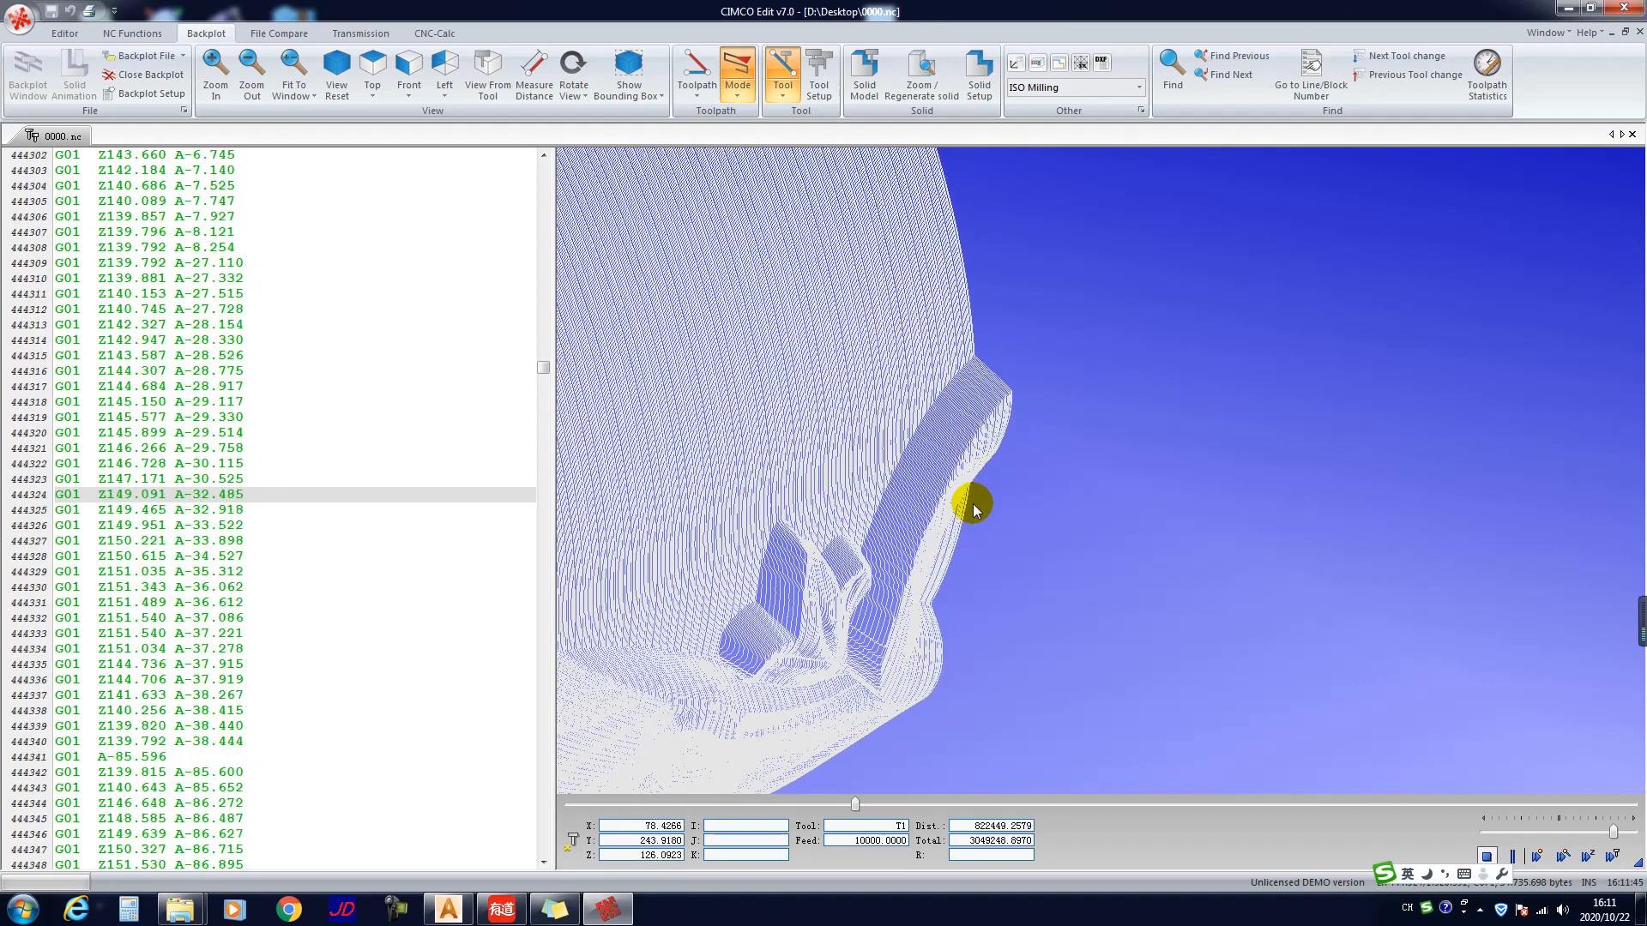
scroll(975, 509, down, 5)
scroll(852, 549, up, 2)
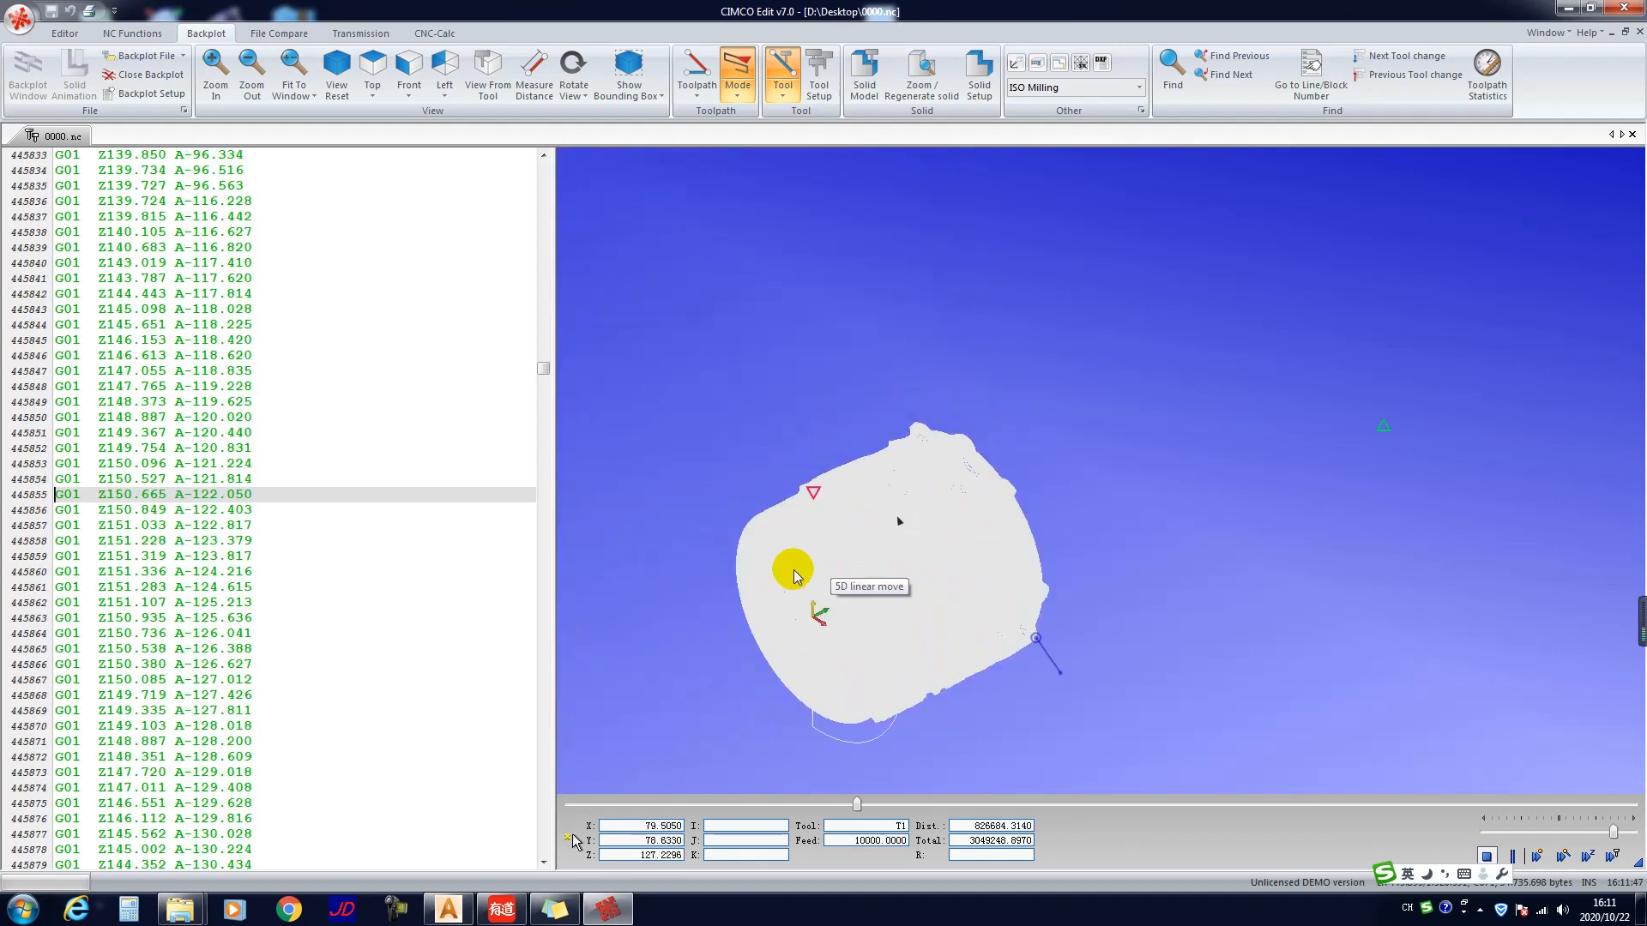
drag(890, 494, 893, 489)
scroll(892, 489, down, 3)
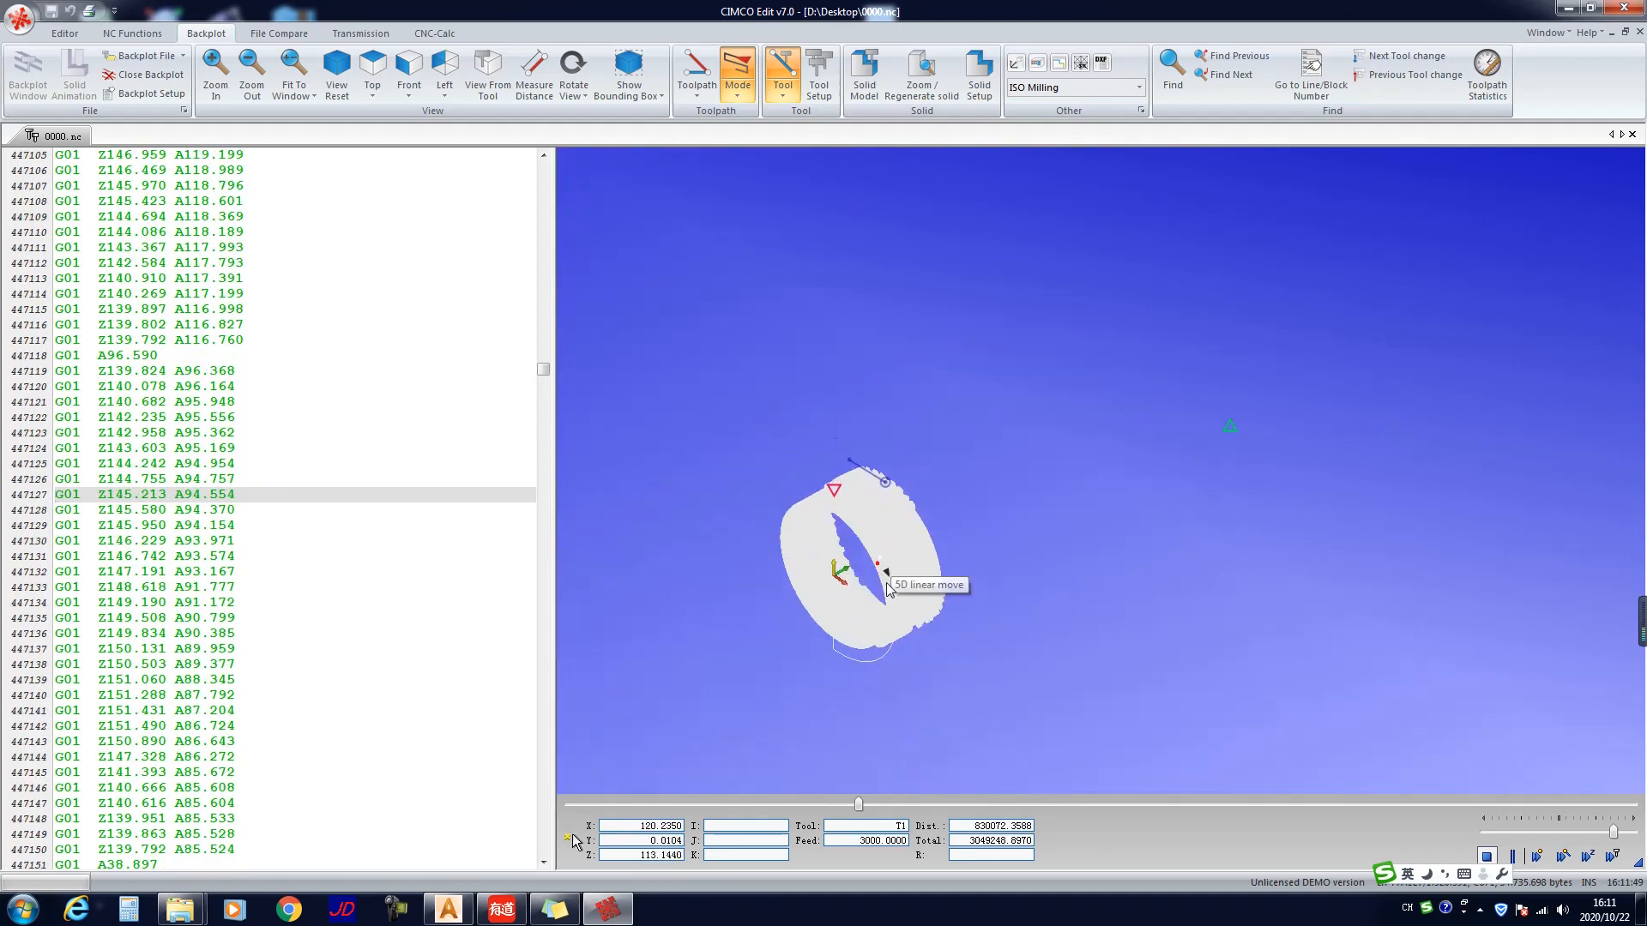
drag(877, 556, 965, 538)
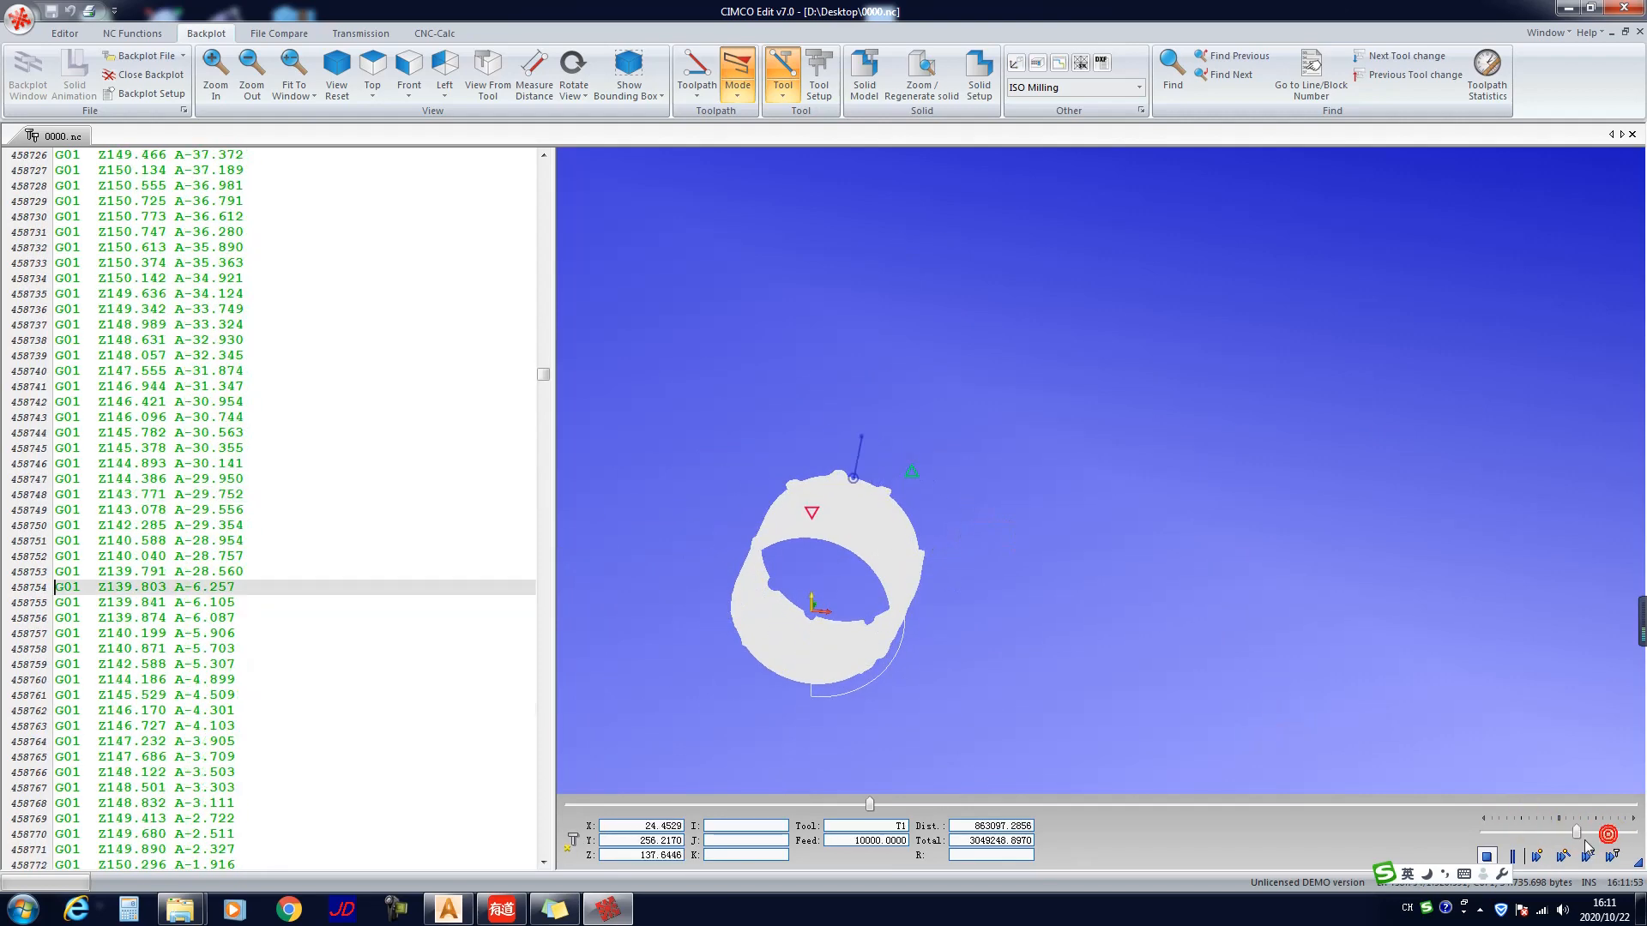
Step: Slow down the backplot simulation and follow the tool's movement around the cylinder from the side
drag(1601, 836, 1583, 840)
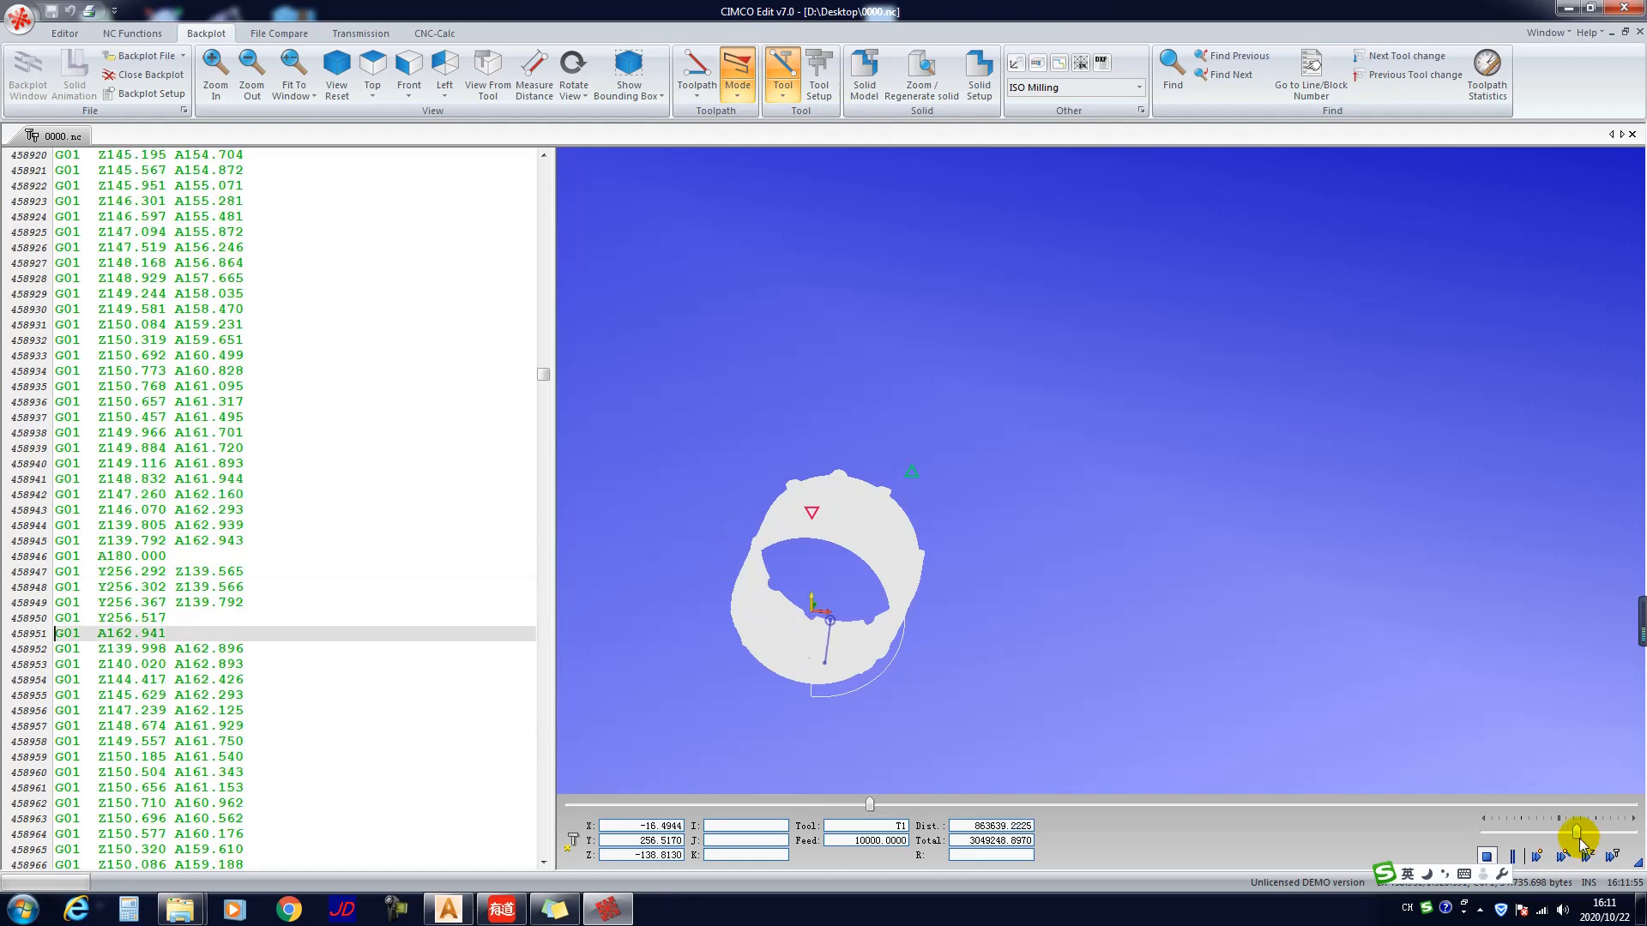
drag(1042, 674, 933, 654)
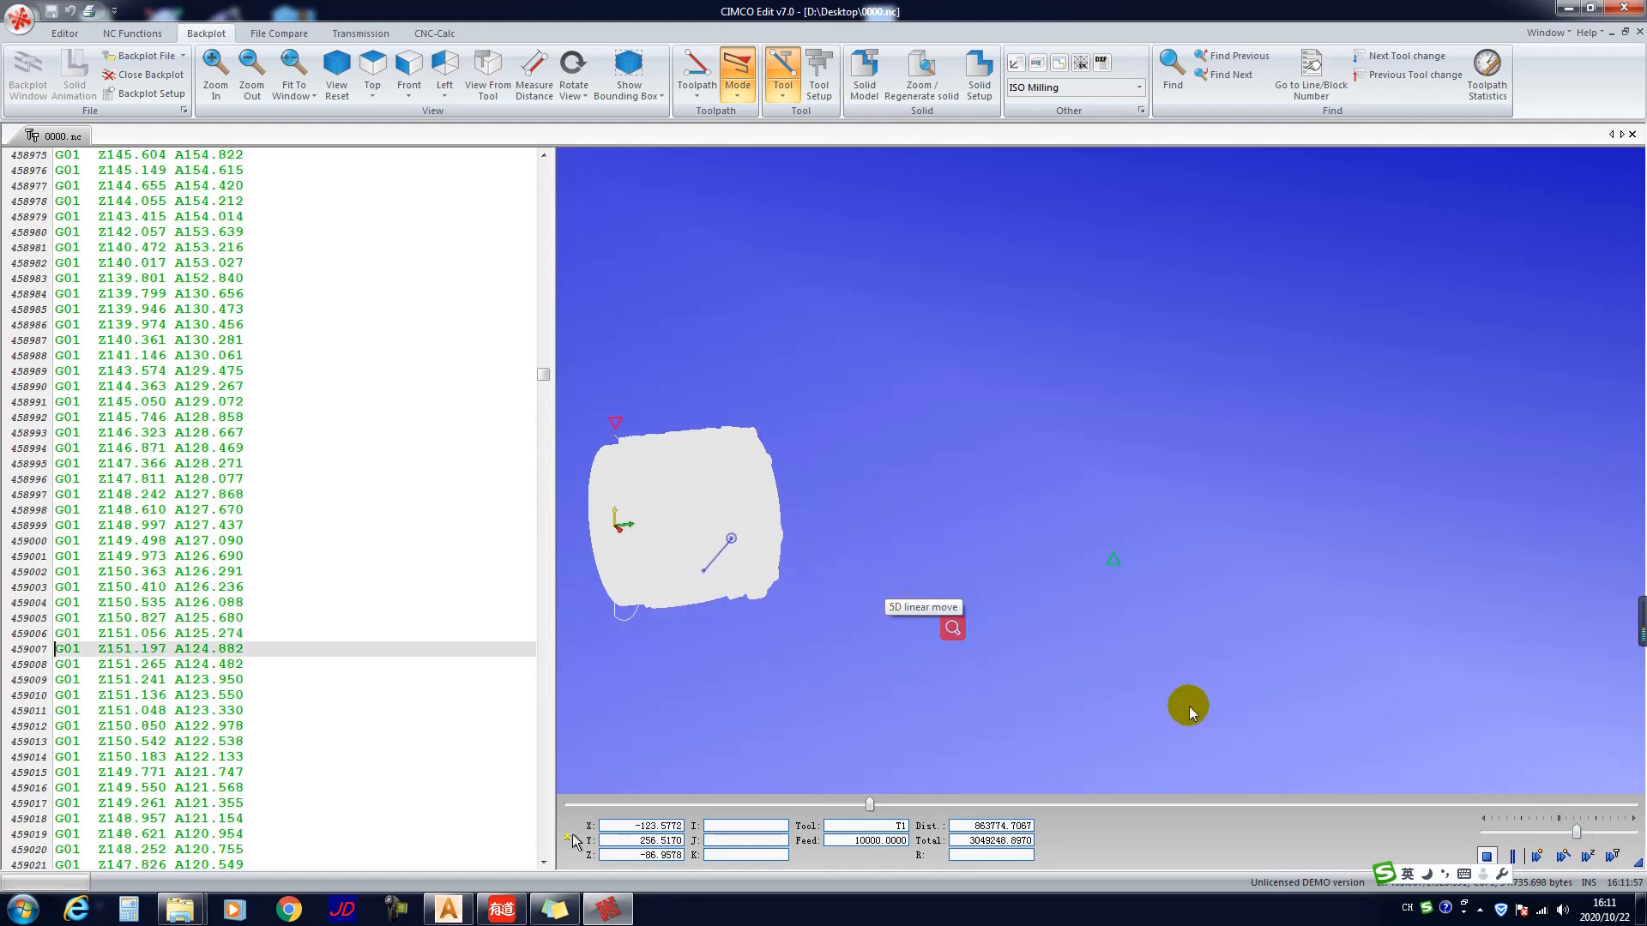
drag(1576, 836, 1572, 838)
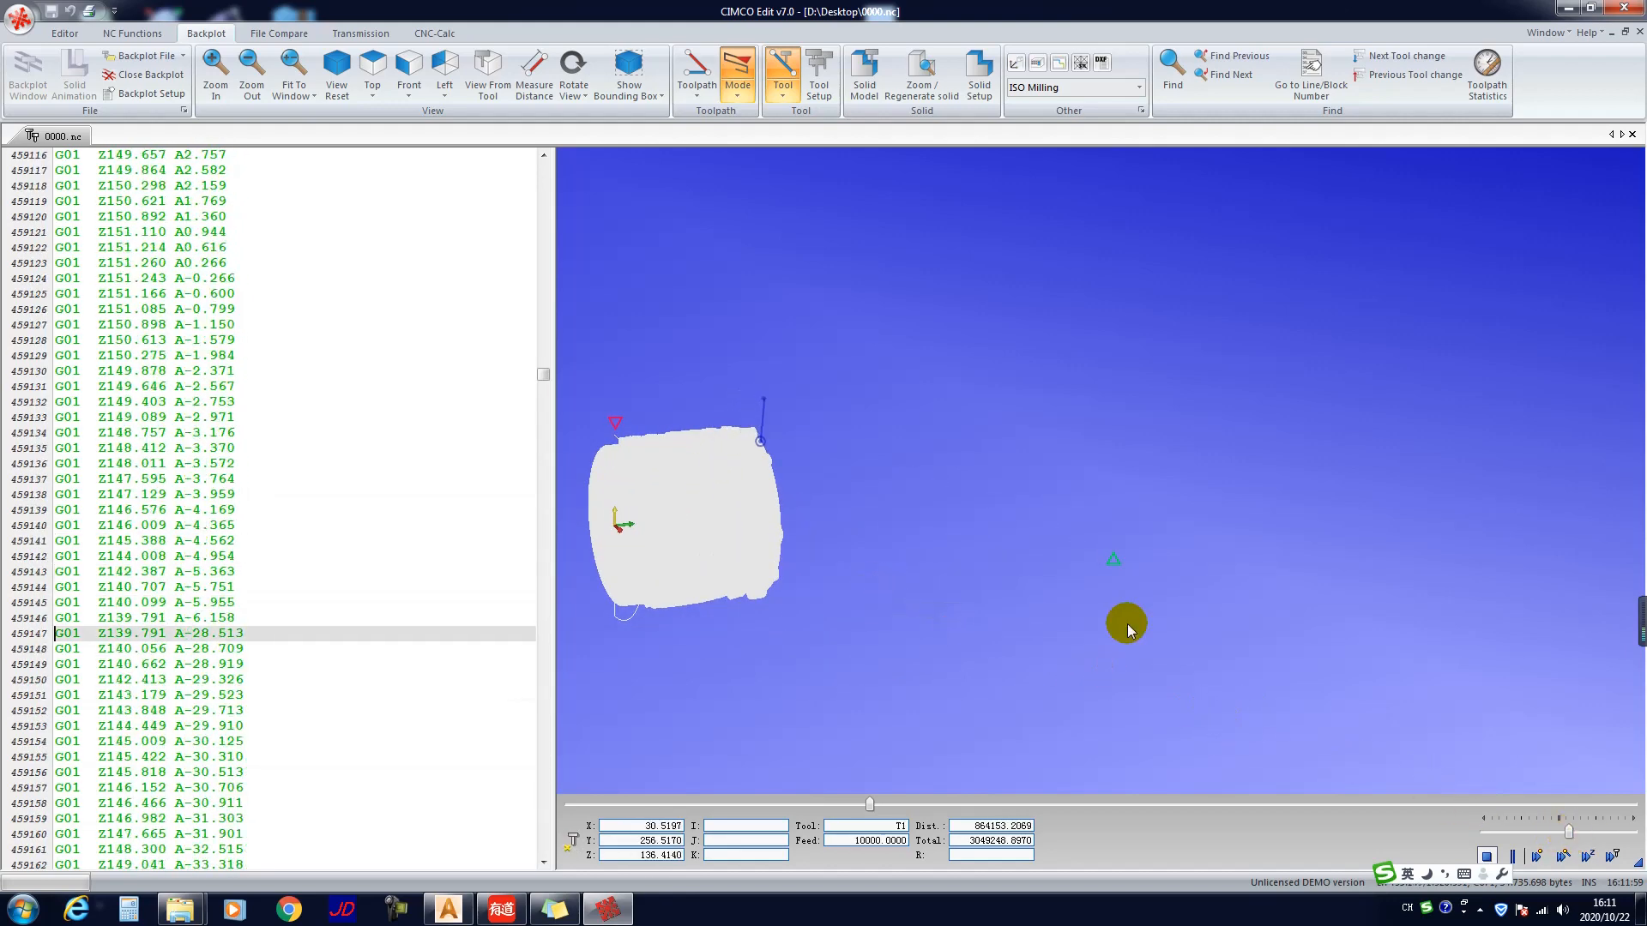
Step: Inspect the cylinder toolpath's circular profile in the Left view and its carved outer surface at an angle
scroll(762, 457, up, 1)
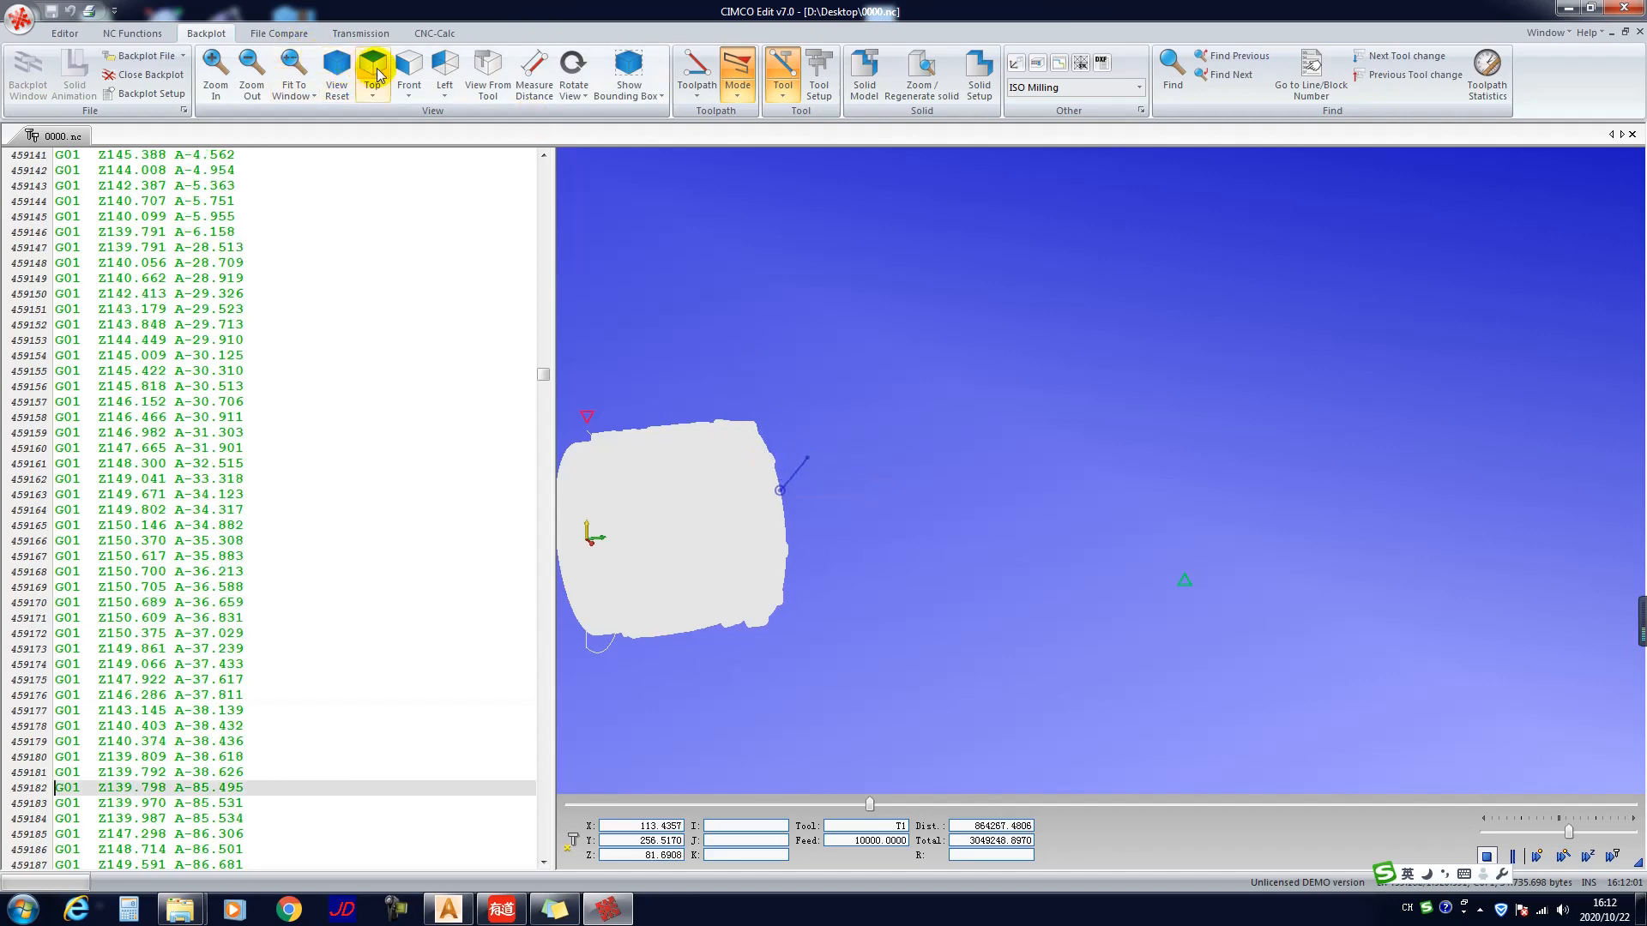
click(441, 72)
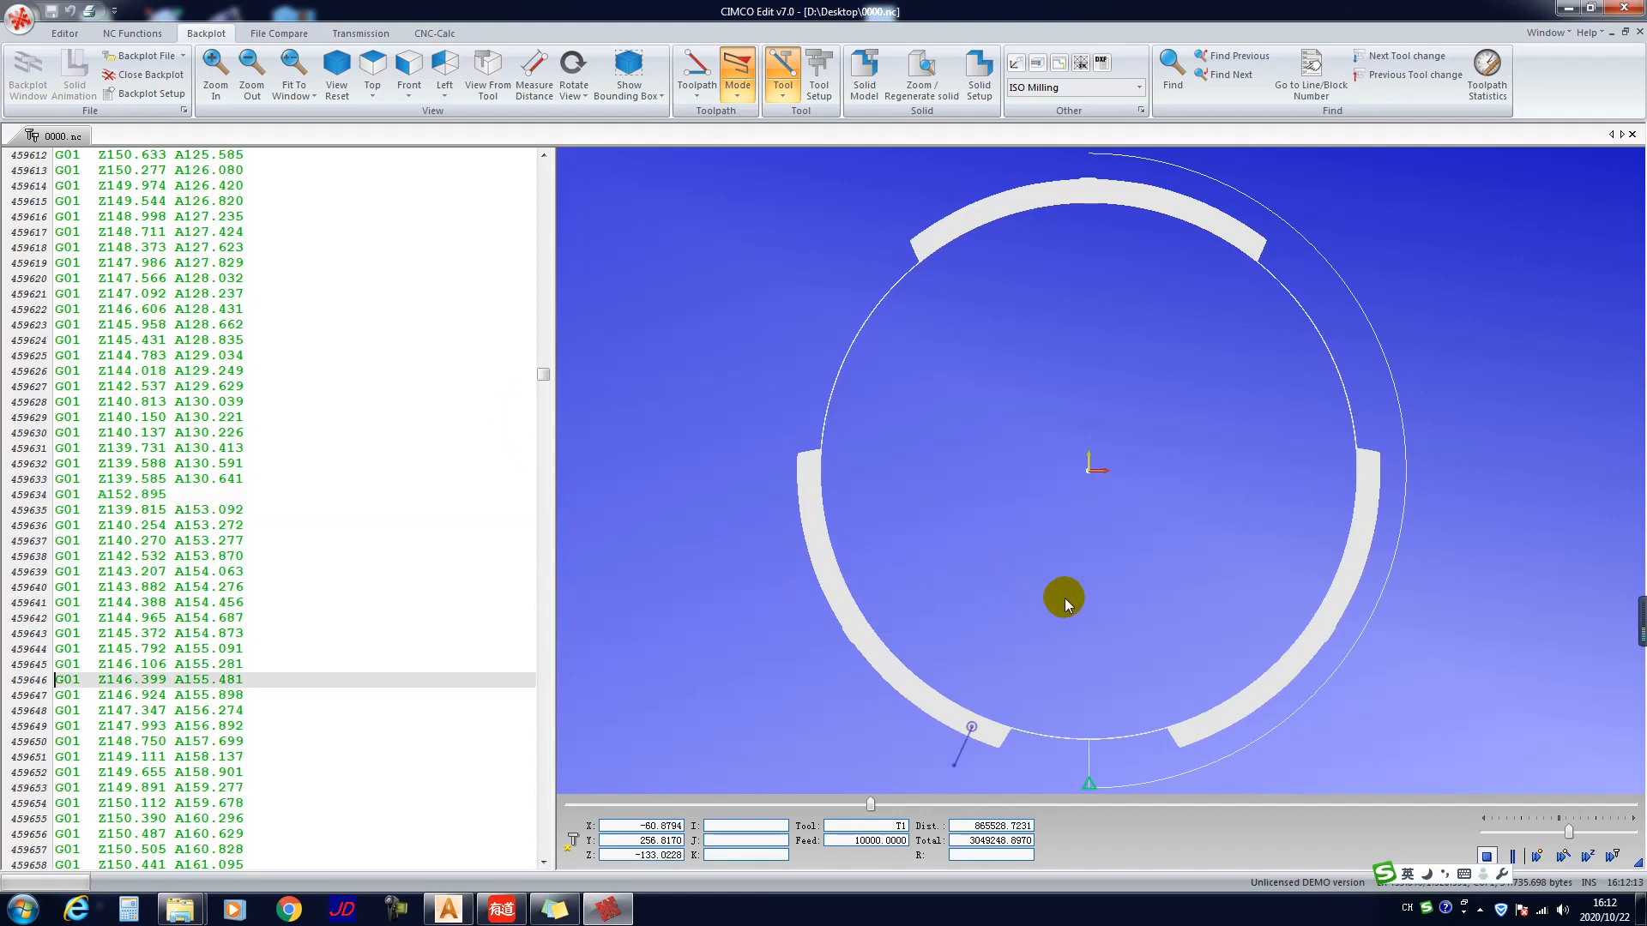
drag(1110, 507, 1000, 433)
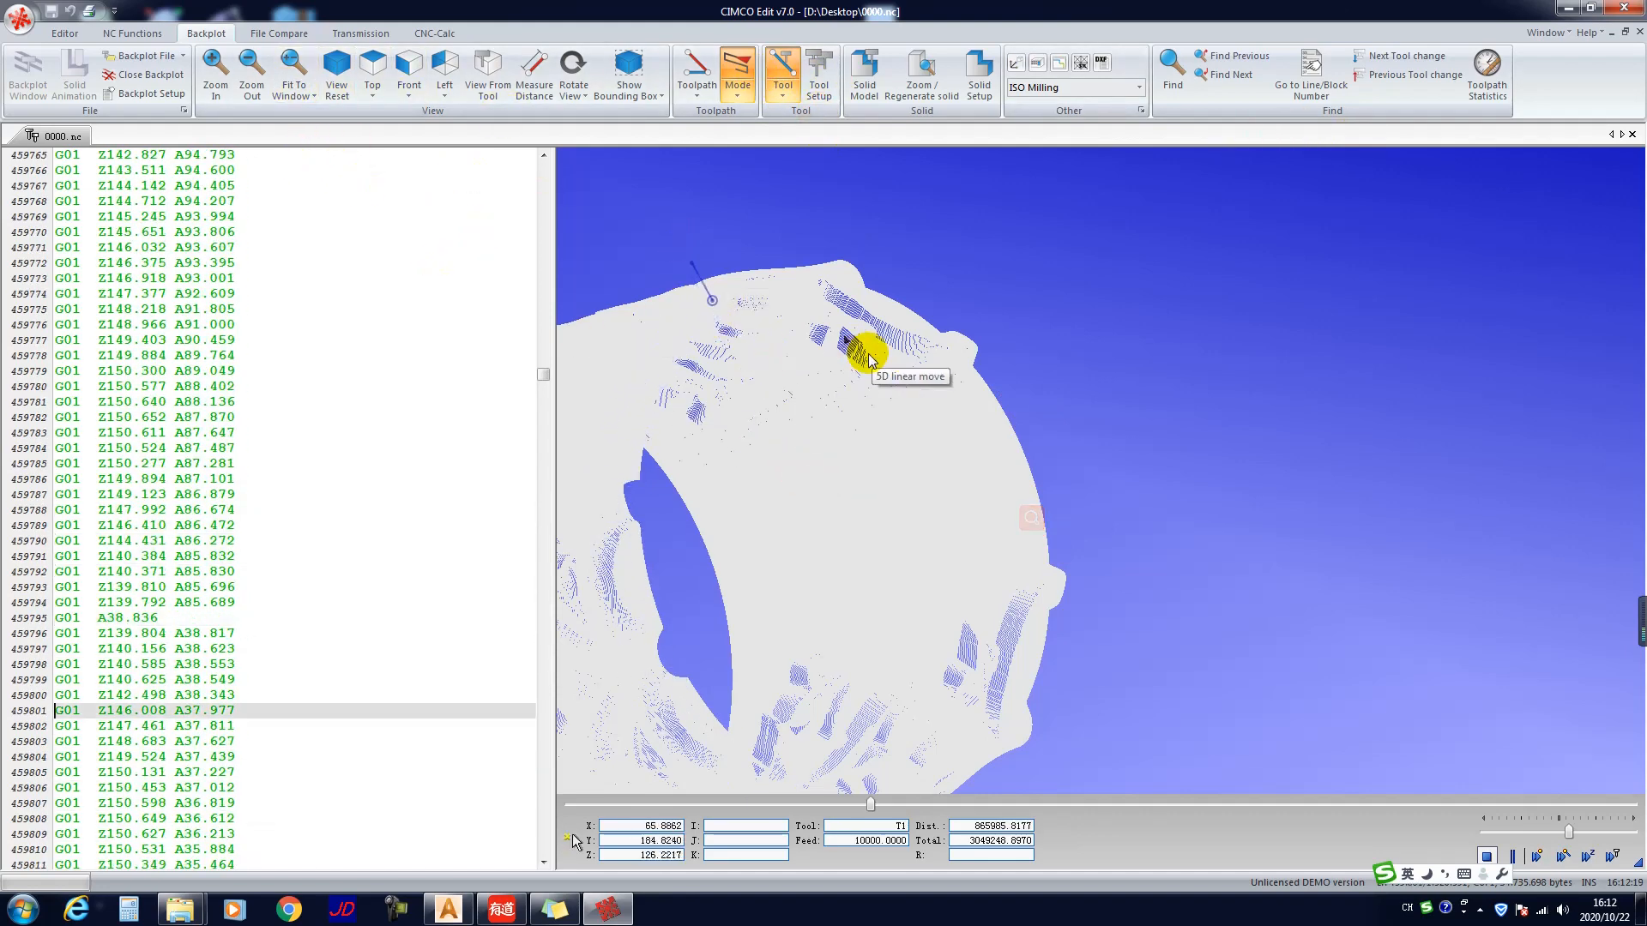
Step: Stop the backplot simulation and close CIMCO Edit to return to the desktop
click(1487, 856)
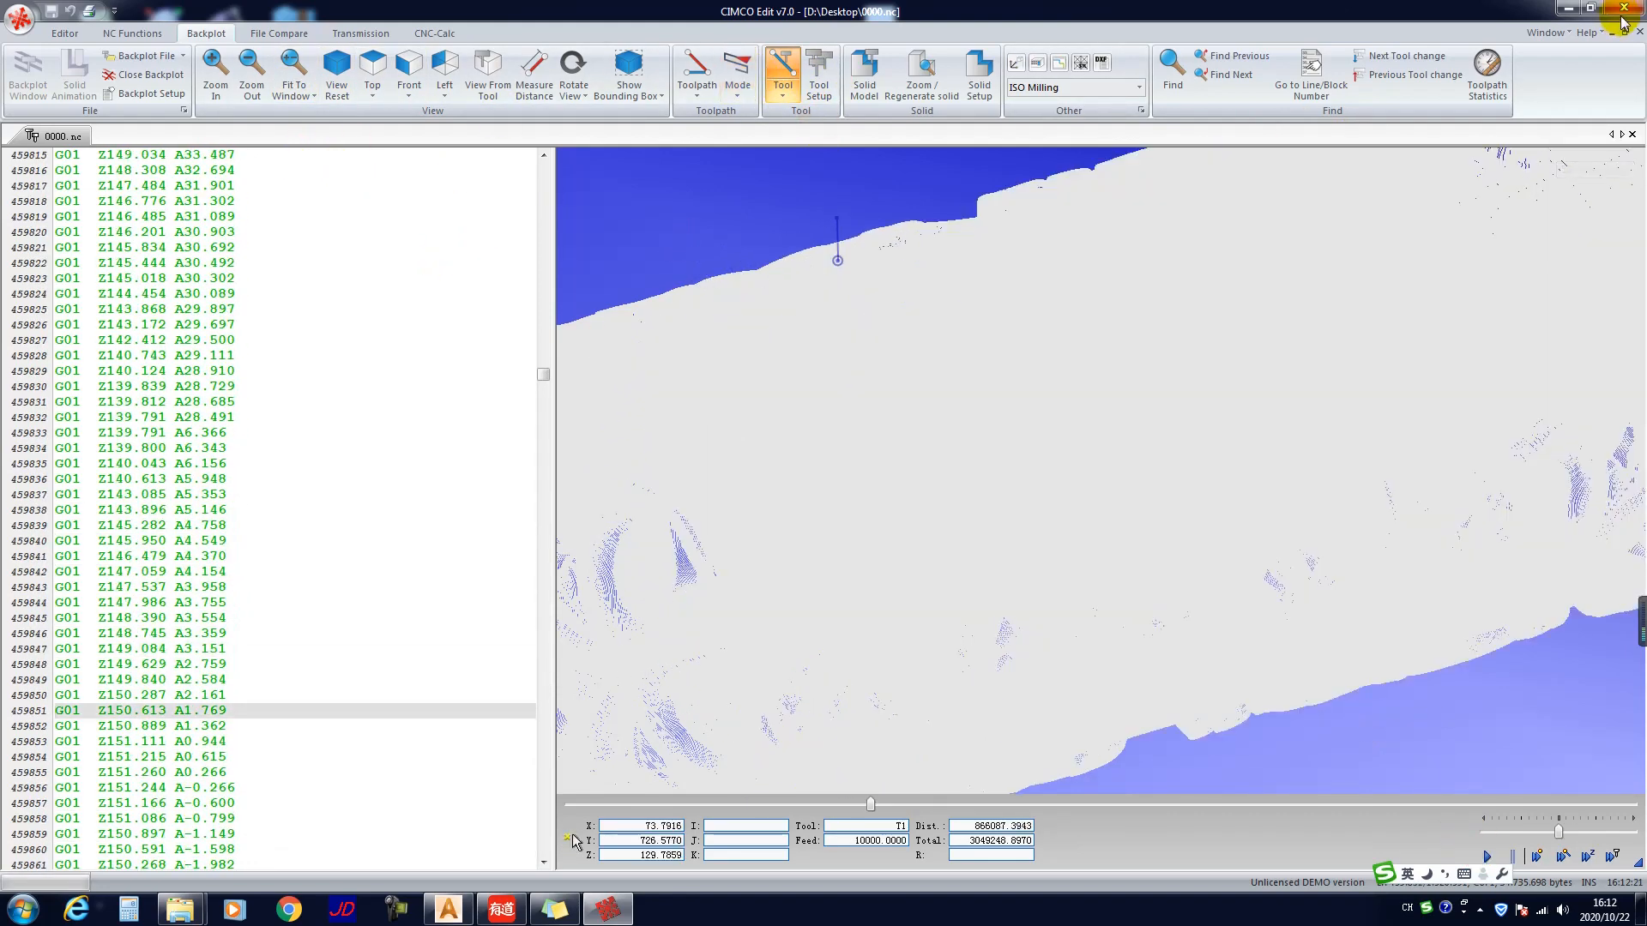
click(1623, 12)
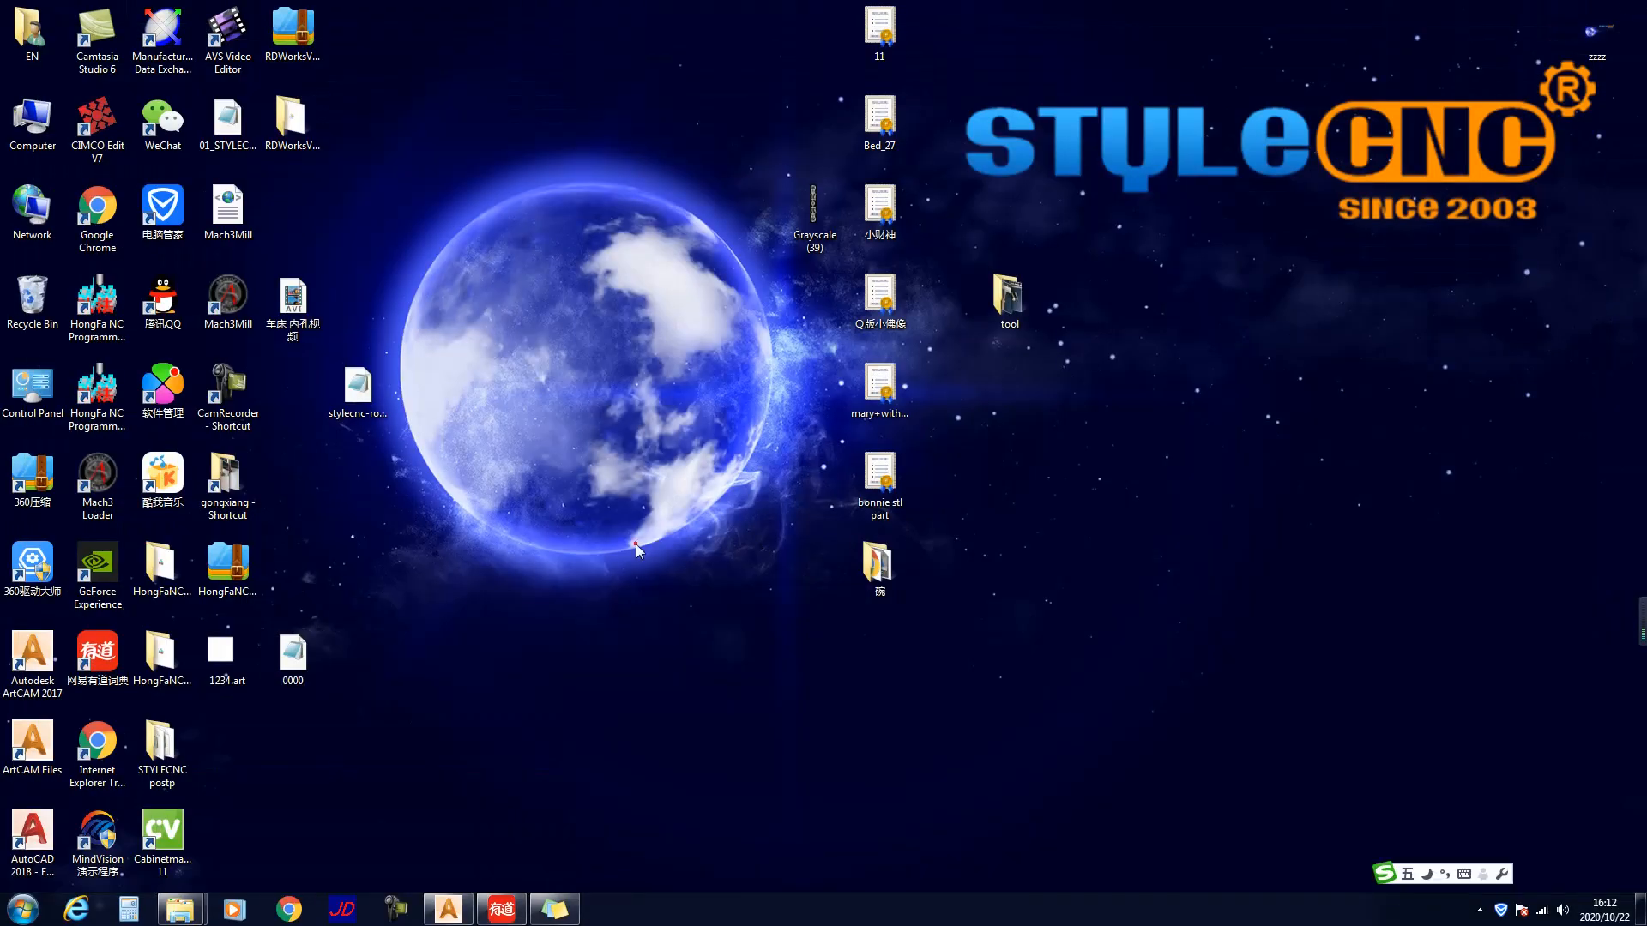